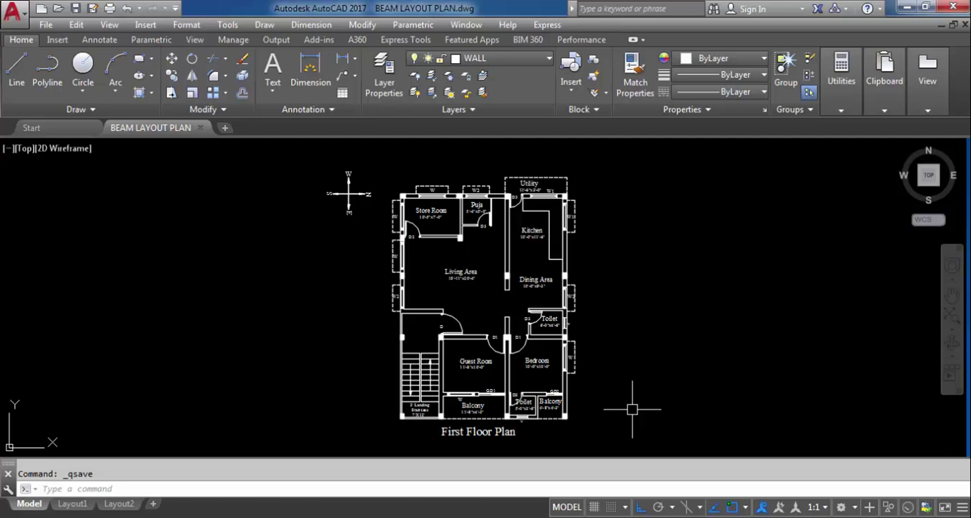
Create a new layer named BEAM and set its colour to blue.
{"action": "type", "text": "LA"}
{"action": "key", "text": "Return"}
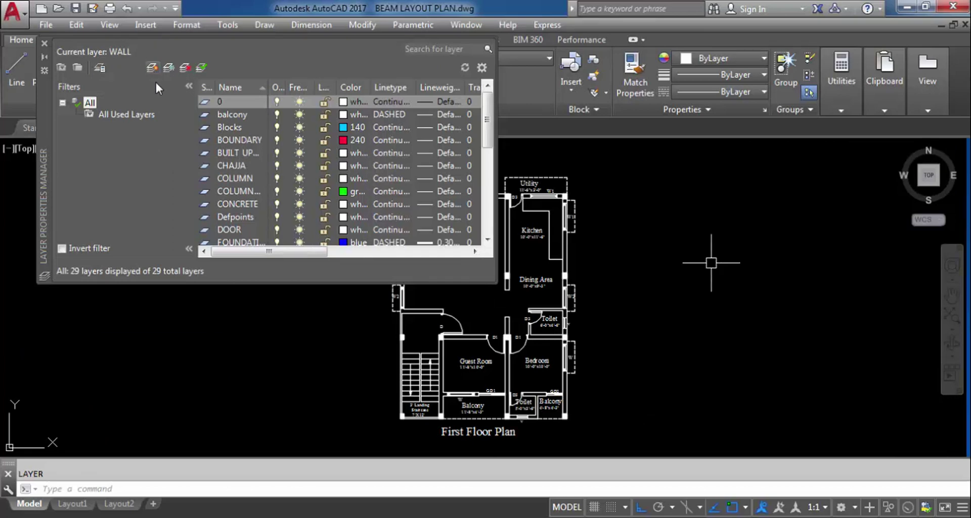
{"action": "left_click", "coordinate": [156, 66]}
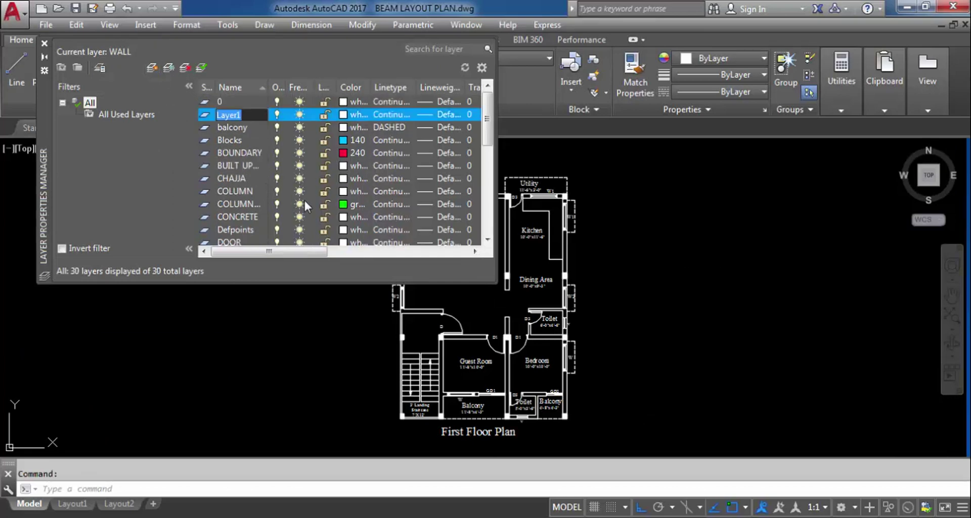
{"action": "type", "text": "BEAM"}
{"action": "left_click", "coordinate": [345, 114]}
{"action": "left_click", "coordinate": [345, 114]}
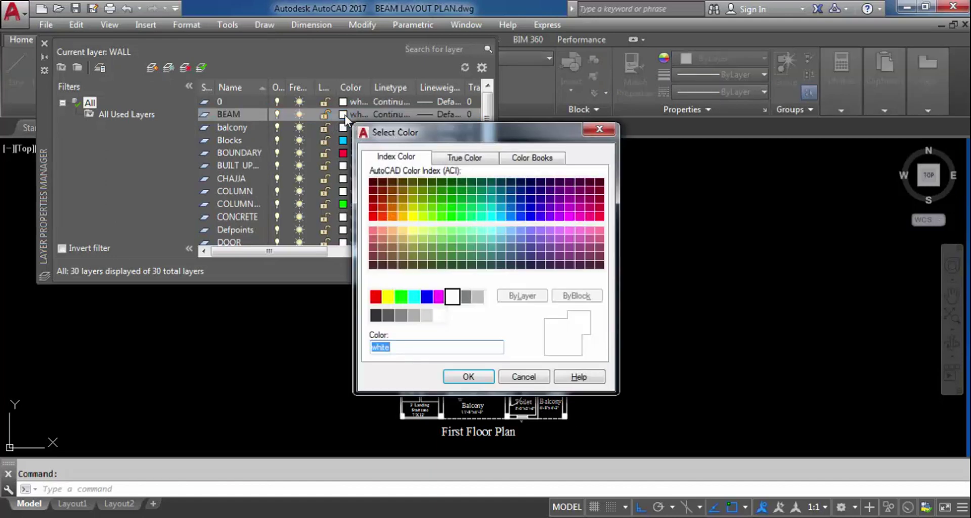
{"action": "left_click", "coordinate": [426, 299]}
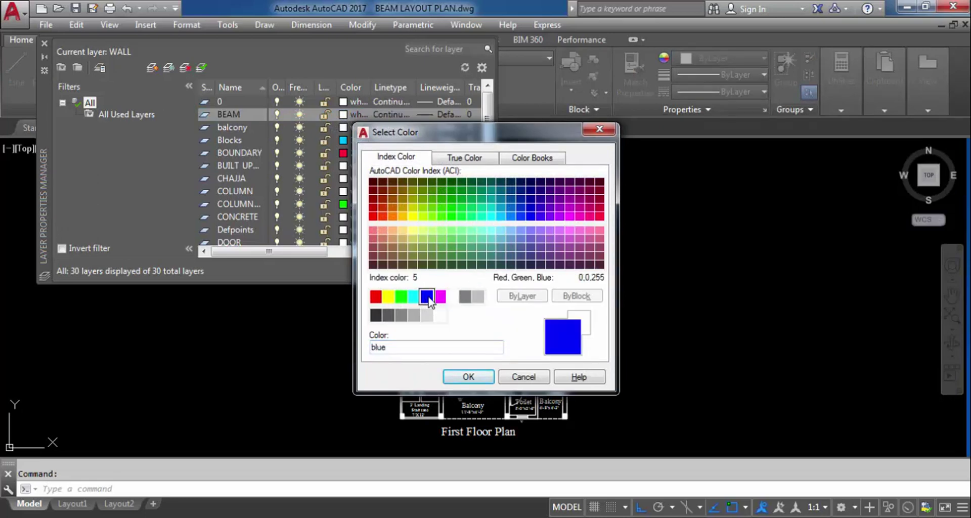
{"action": "left_click", "coordinate": [470, 376]}
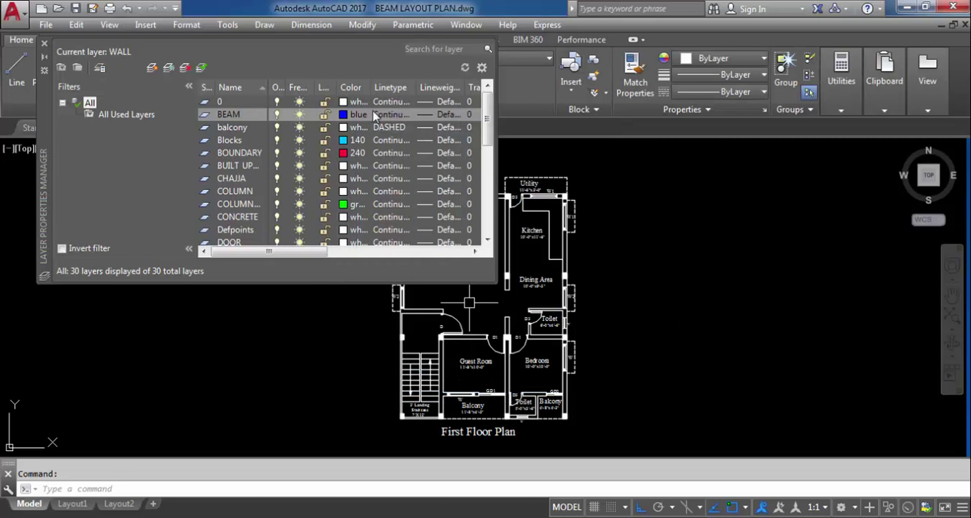
Set the BEAM layer's linetype to DASHED and its lineweight to 0.30 mm.
{"action": "left_click", "coordinate": [390, 116]}
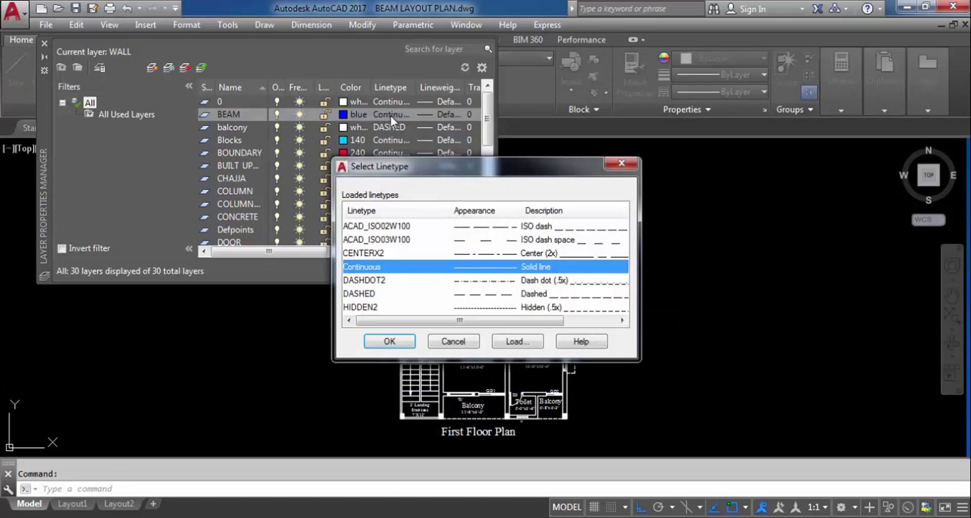
{"action": "left_click", "coordinate": [473, 295]}
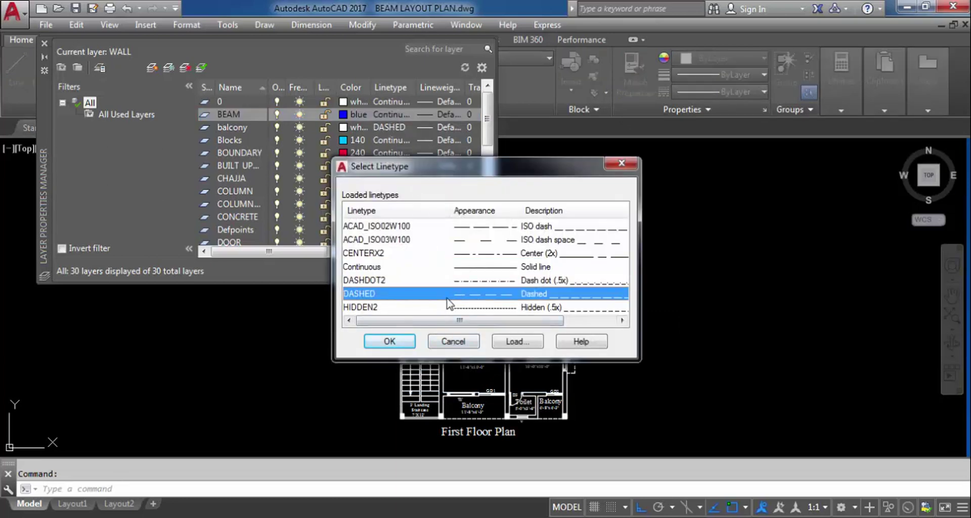
{"action": "left_click", "coordinate": [380, 338]}
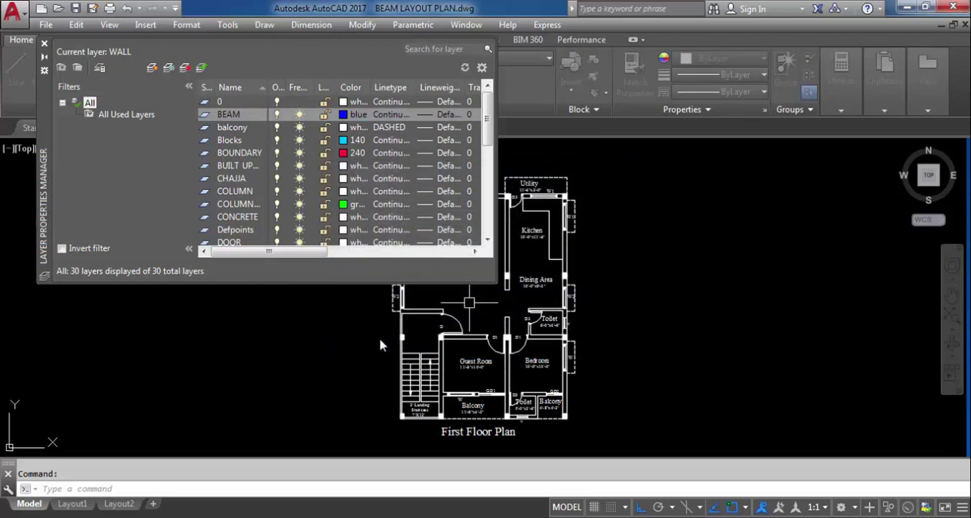
{"action": "left_click", "coordinate": [447, 117]}
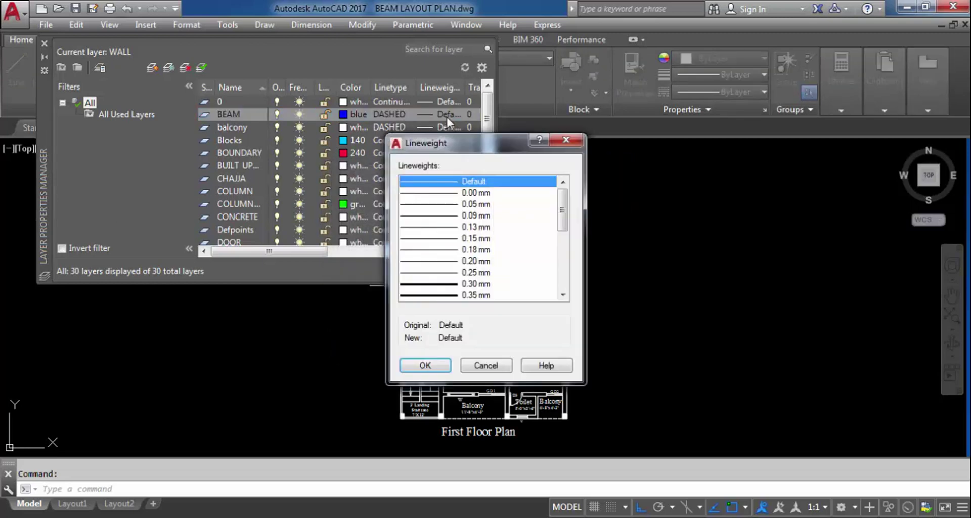
{"action": "left_click", "coordinate": [500, 284]}
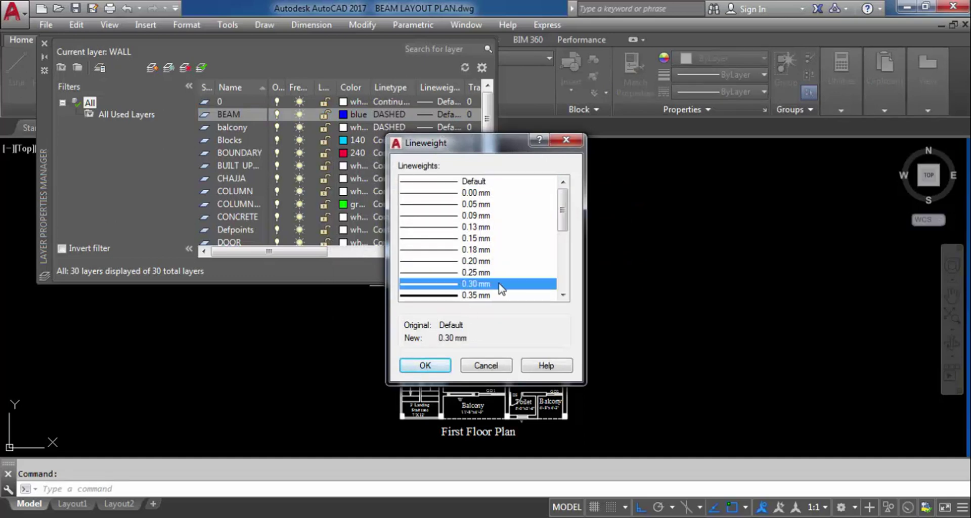
{"action": "left_click", "coordinate": [438, 363]}
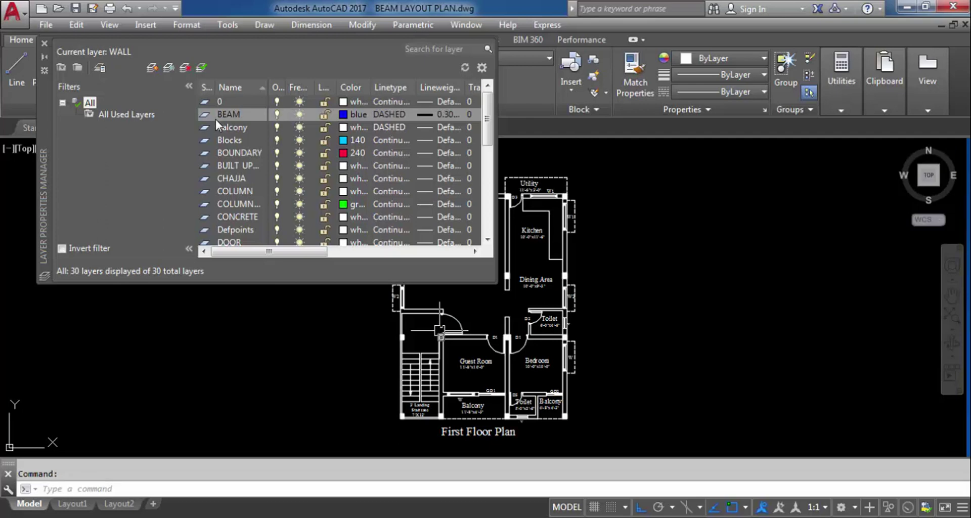
Create another layer named BEAM NO and set its colour to white.
{"action": "left_click", "coordinate": [153, 67]}
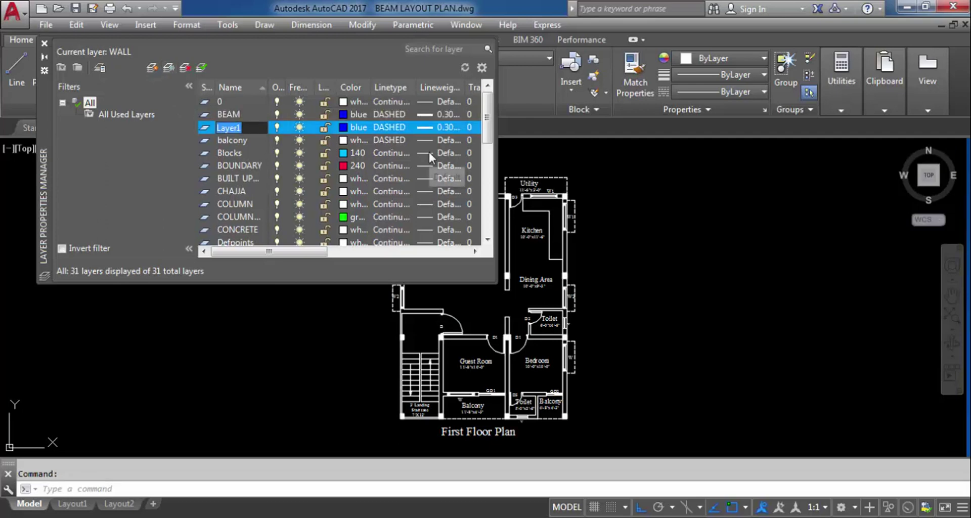
{"action": "type", "text": "BEAMNO"}
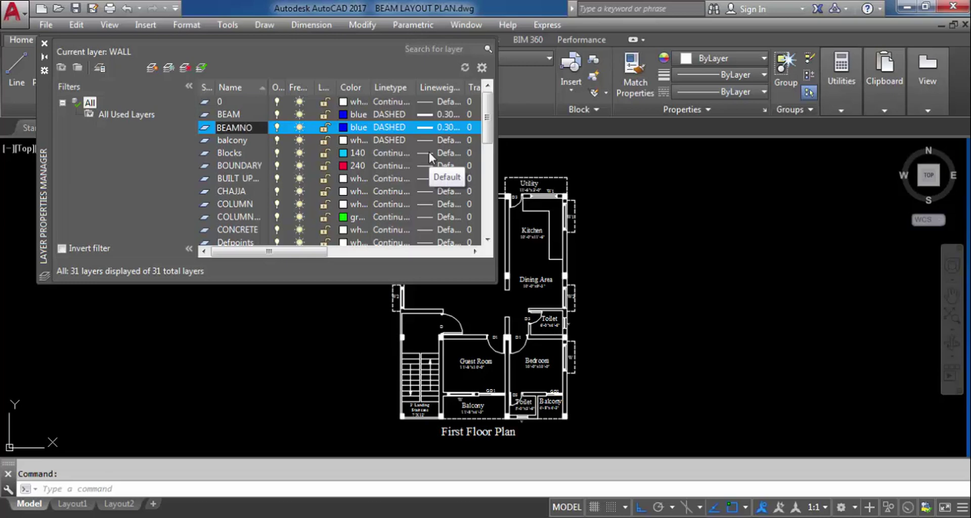
{"action": "key", "text": "BackSpace"}
{"action": "key", "text": "BackSpace"}
{"action": "type", "text": "NO"}
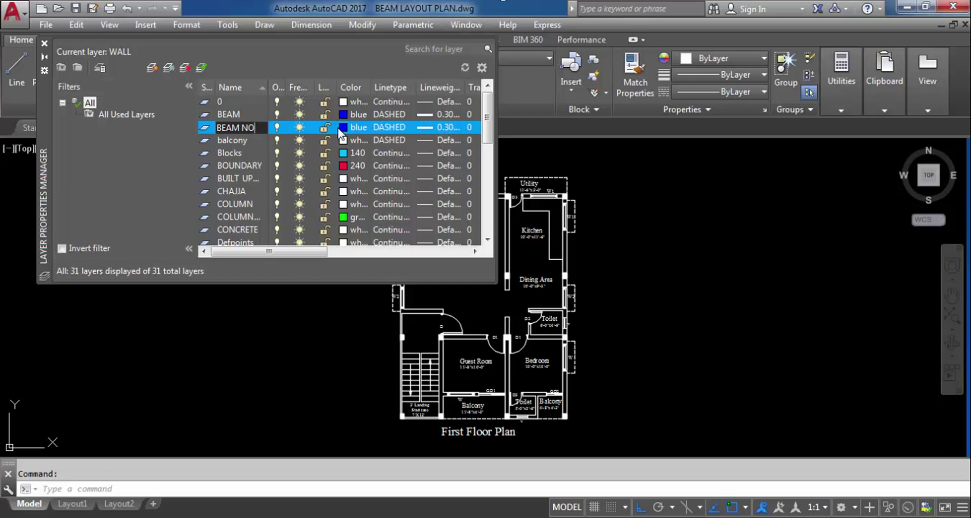
{"action": "key", "text": "Return"}
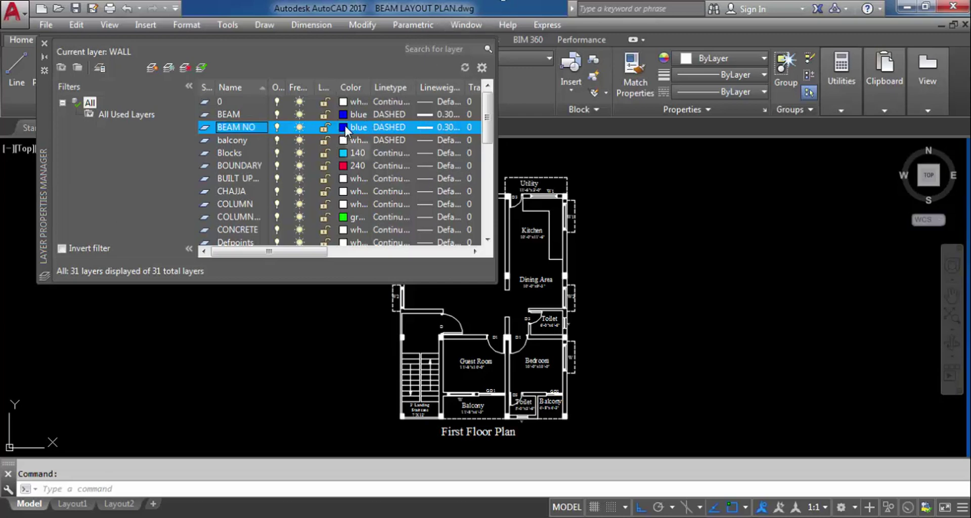
{"action": "left_click", "coordinate": [344, 127]}
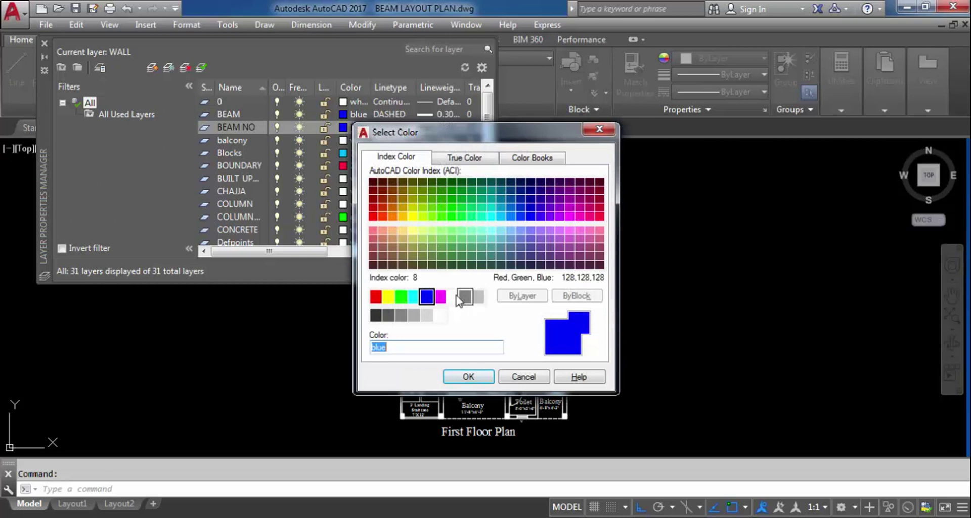
{"action": "left_click", "coordinate": [453, 296]}
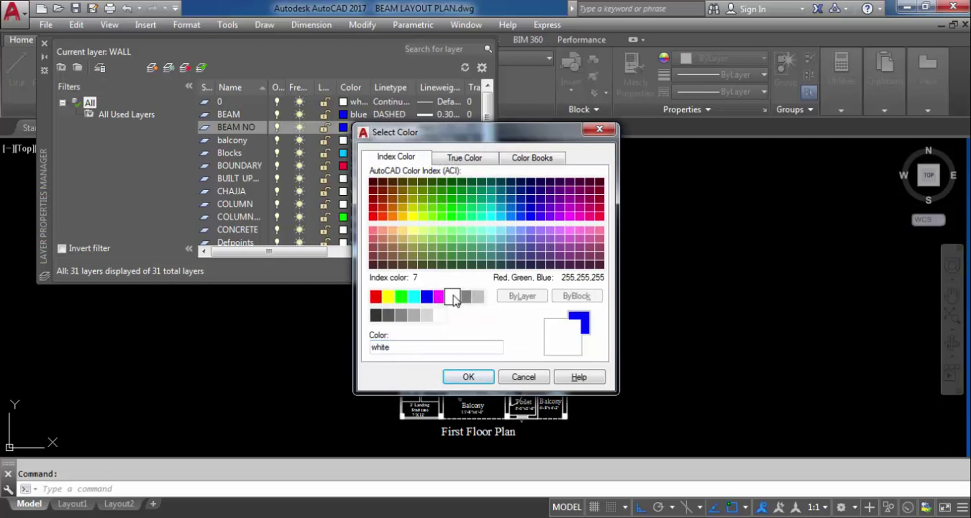
{"action": "left_click", "coordinate": [478, 380]}
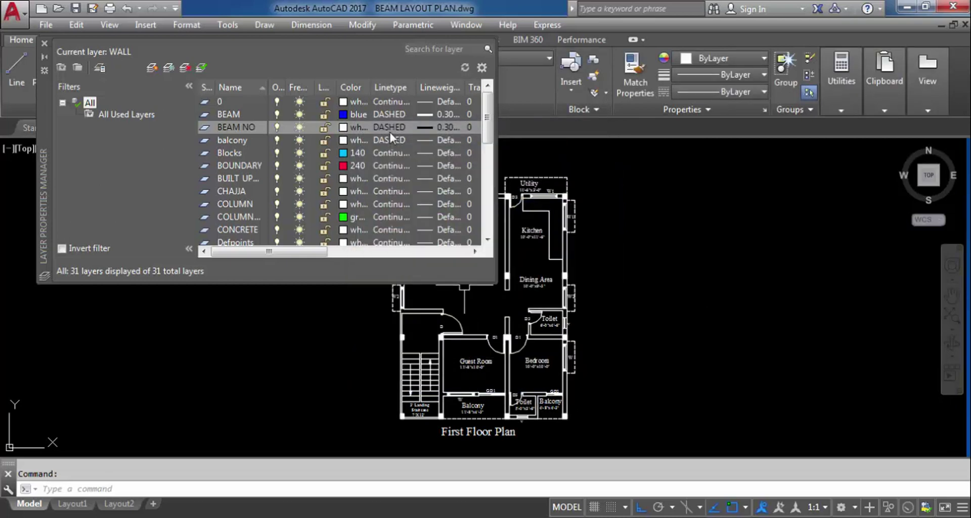
Set the BEAM NO layer's linetype to Continuous and its lineweight to Default, and close the layer manager.
{"action": "left_click", "coordinate": [390, 127]}
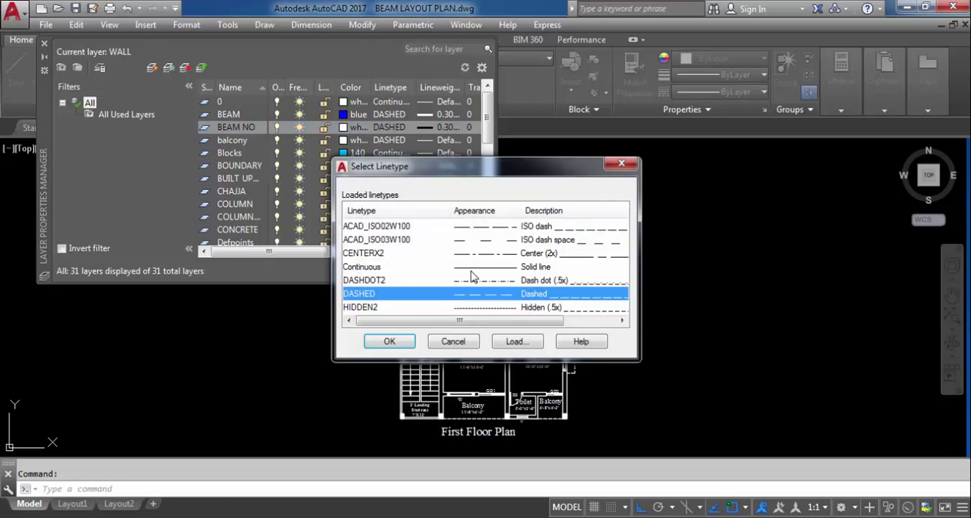
{"action": "left_click", "coordinate": [379, 266]}
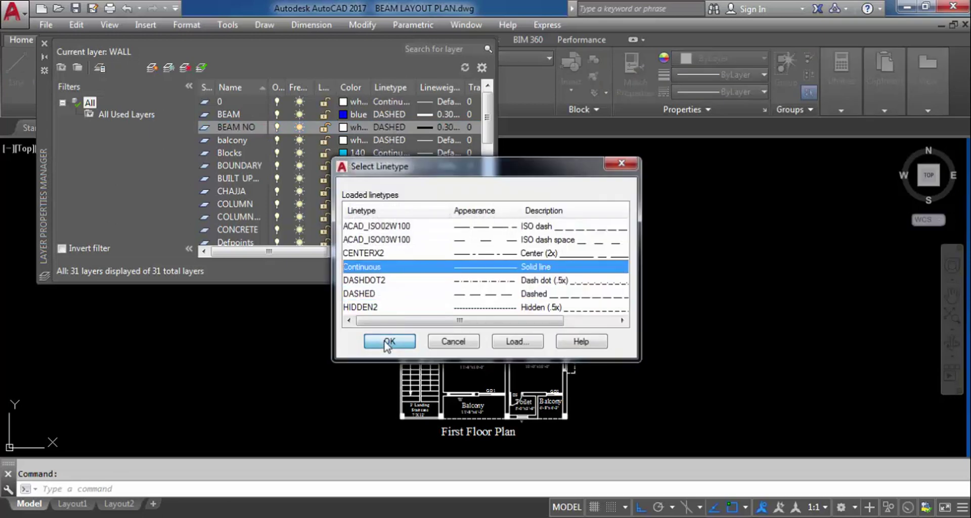
{"action": "left_click", "coordinate": [387, 342]}
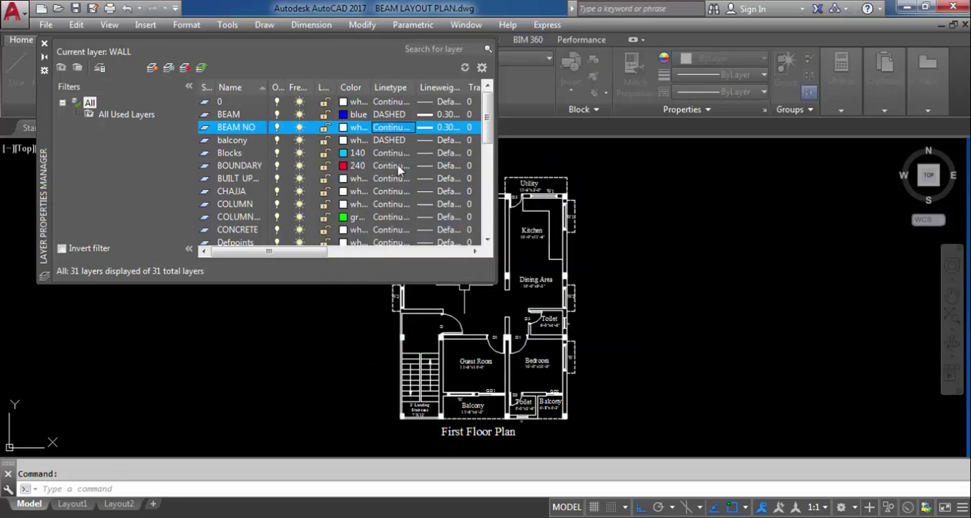
{"action": "left_click", "coordinate": [436, 128]}
{"action": "left_click", "coordinate": [471, 181]}
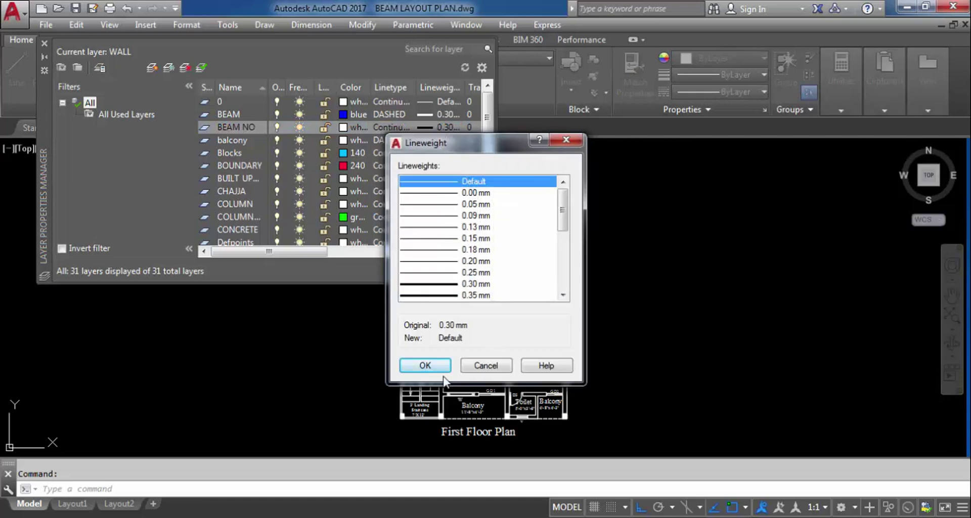
{"action": "left_click", "coordinate": [425, 366]}
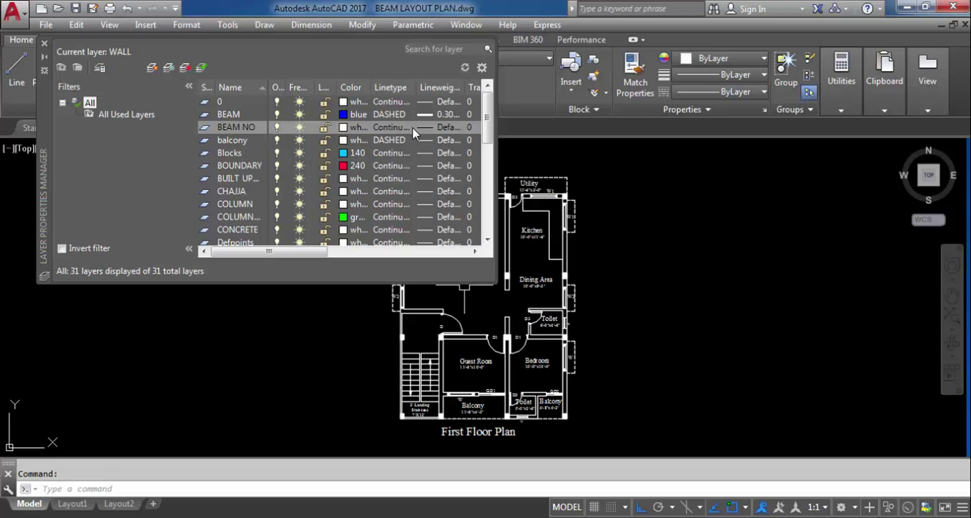
{"action": "left_click", "coordinate": [44, 44]}
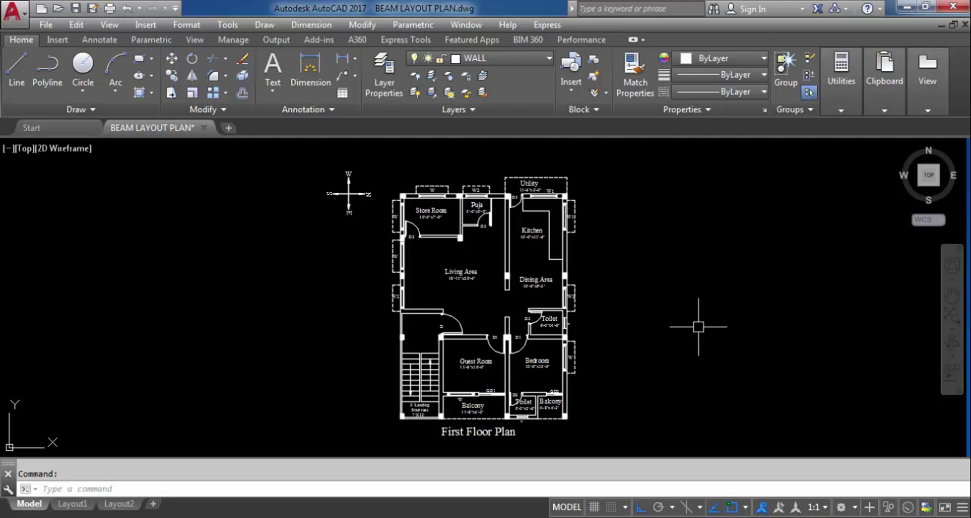
Turn off all layers in the drawing, including the current WALL layer.
{"action": "type", "text": "la"}
{"action": "key", "text": "Return"}
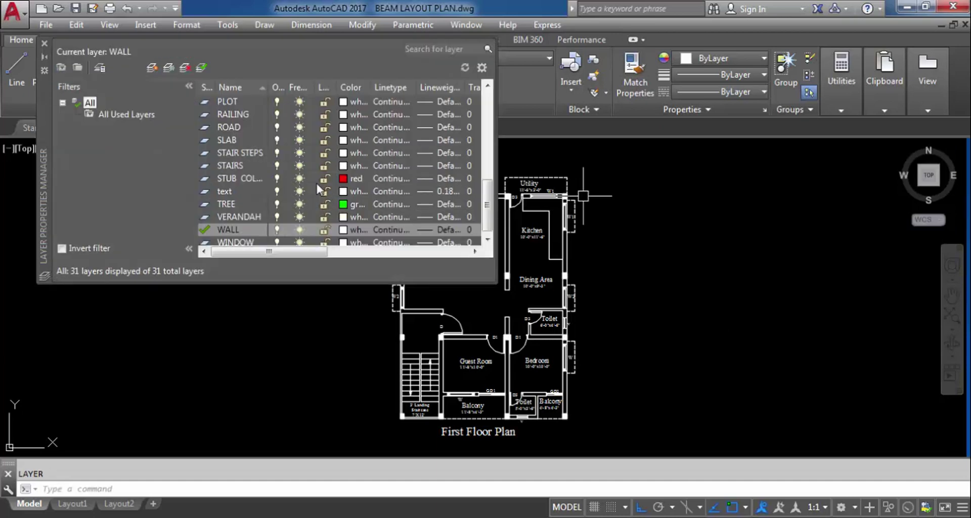
{"action": "right_click", "coordinate": [248, 169]}
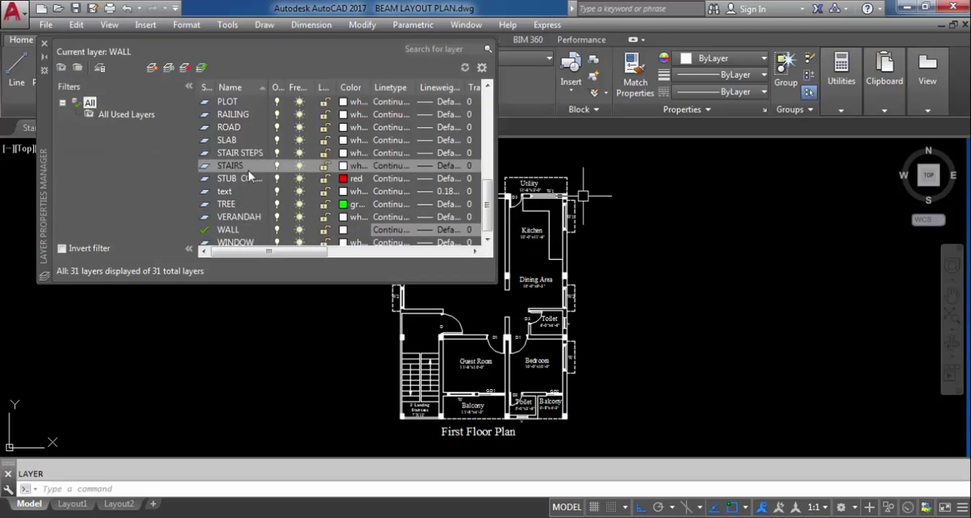
{"action": "left_click", "coordinate": [301, 389]}
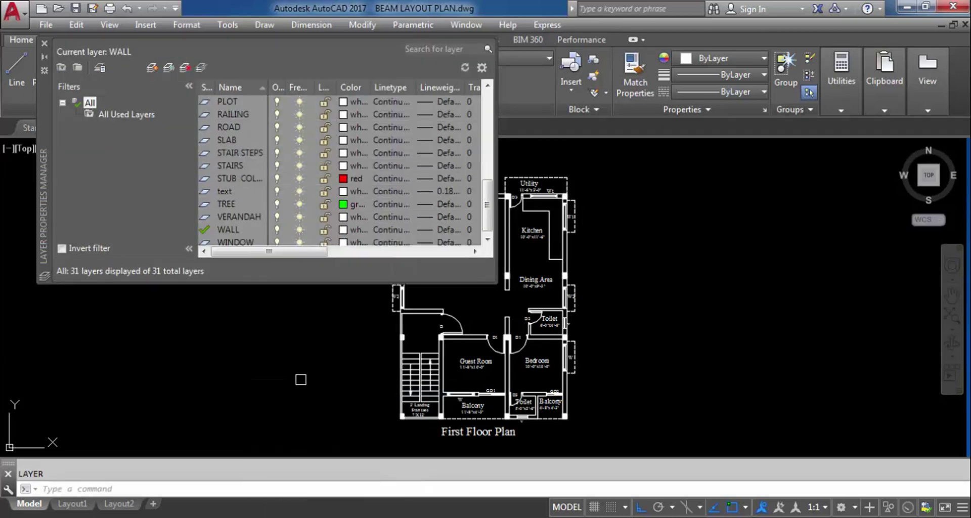
{"action": "left_click", "coordinate": [276, 178]}
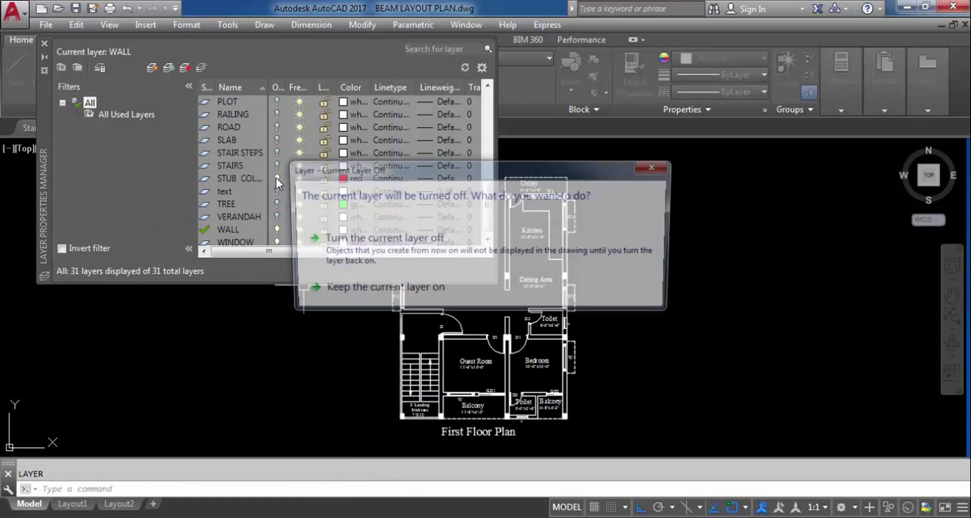
{"action": "left_click", "coordinate": [386, 257]}
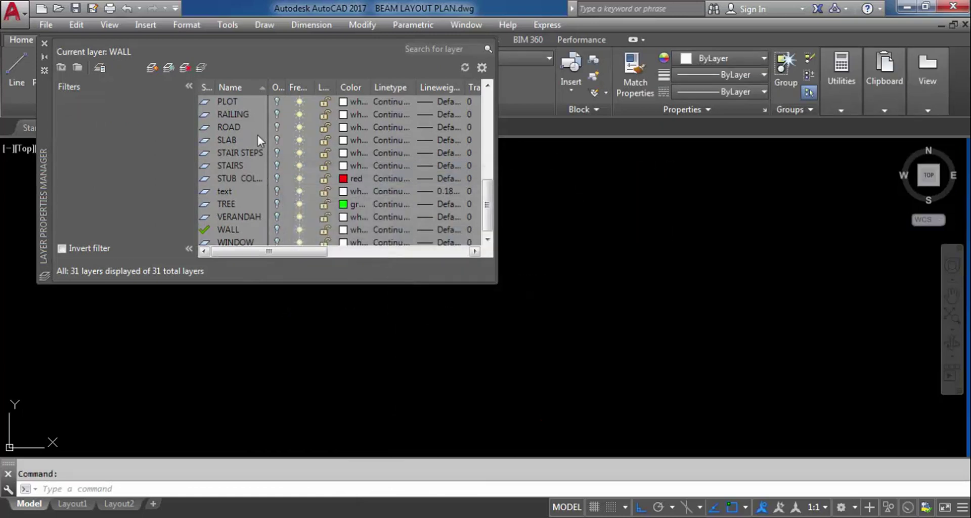
Turn the COLUMN and WALL layers back on and close the layer manager.
{"action": "left_click", "coordinate": [221, 138]}
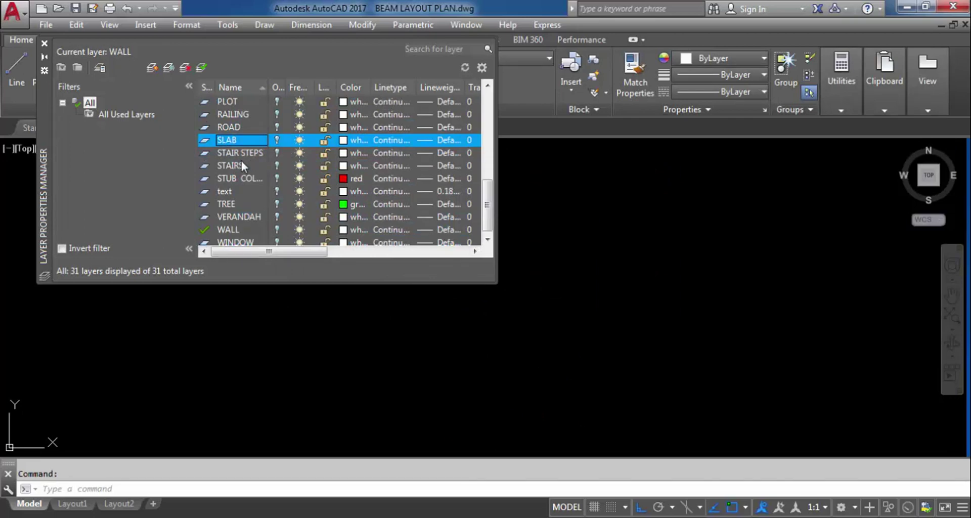
{"action": "type", "text": "co"}
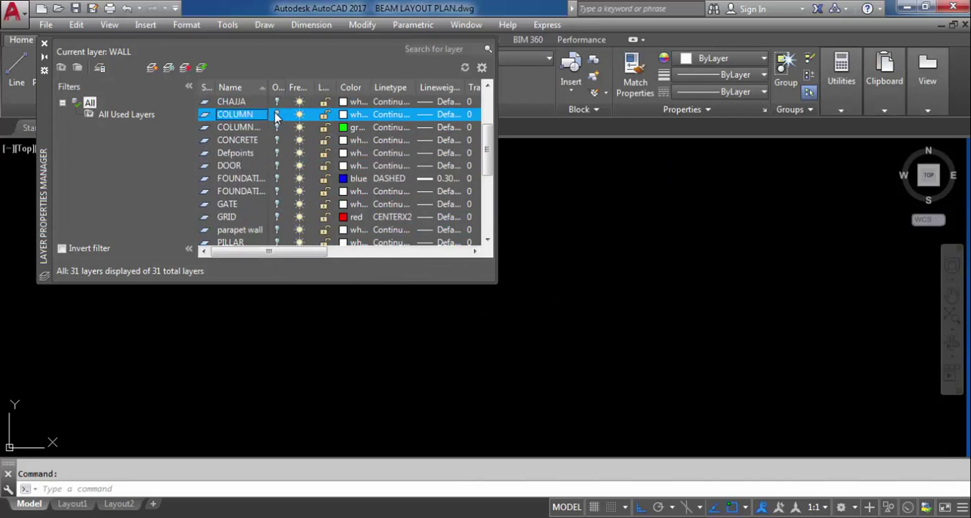
{"action": "left_click", "coordinate": [277, 114]}
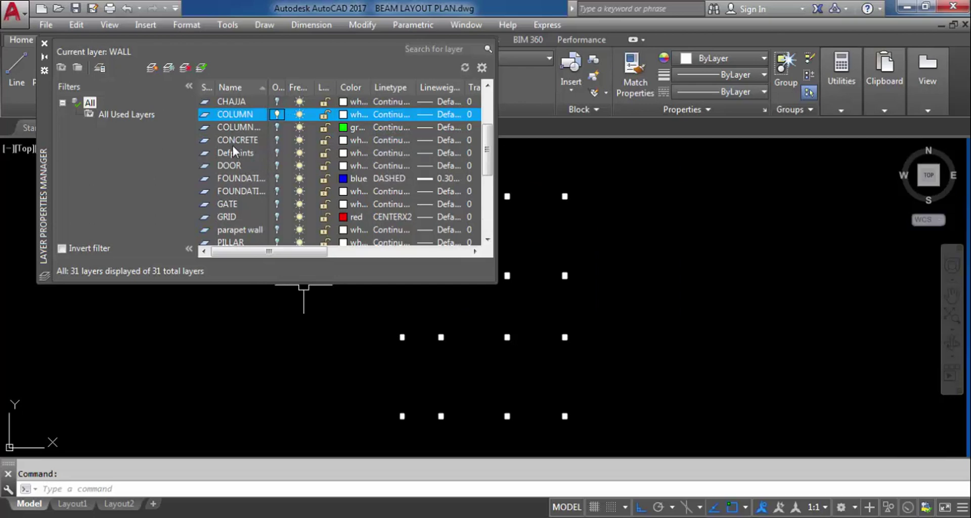
{"action": "type", "text": "wi"}
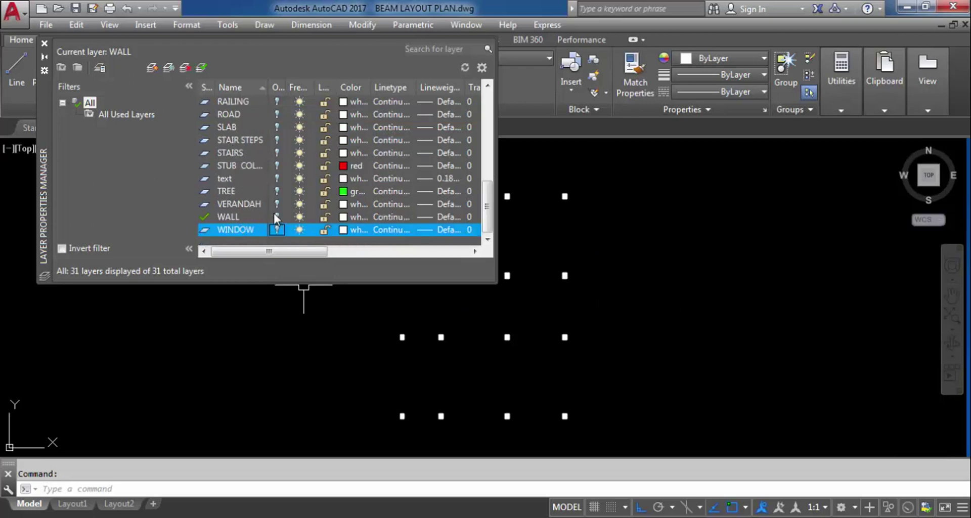
{"action": "left_click", "coordinate": [276, 217]}
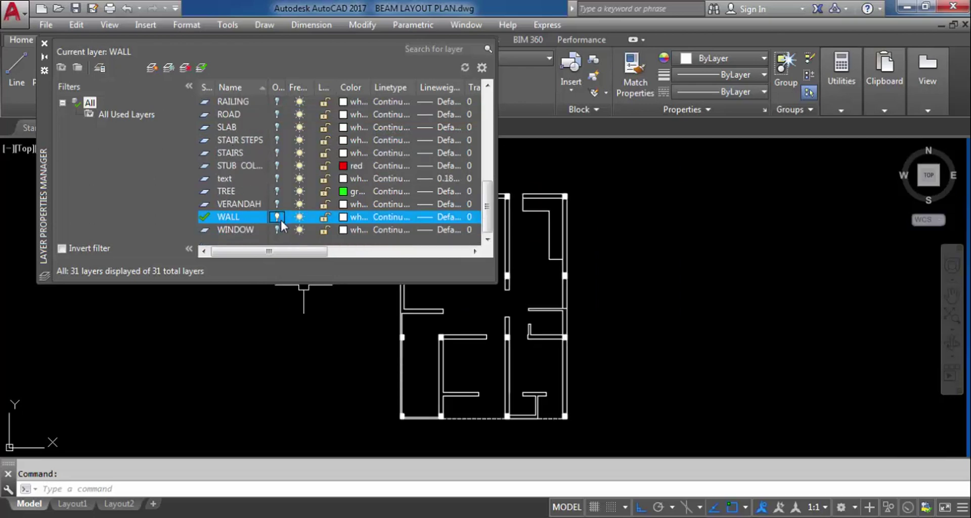
{"action": "left_click", "coordinate": [45, 43]}
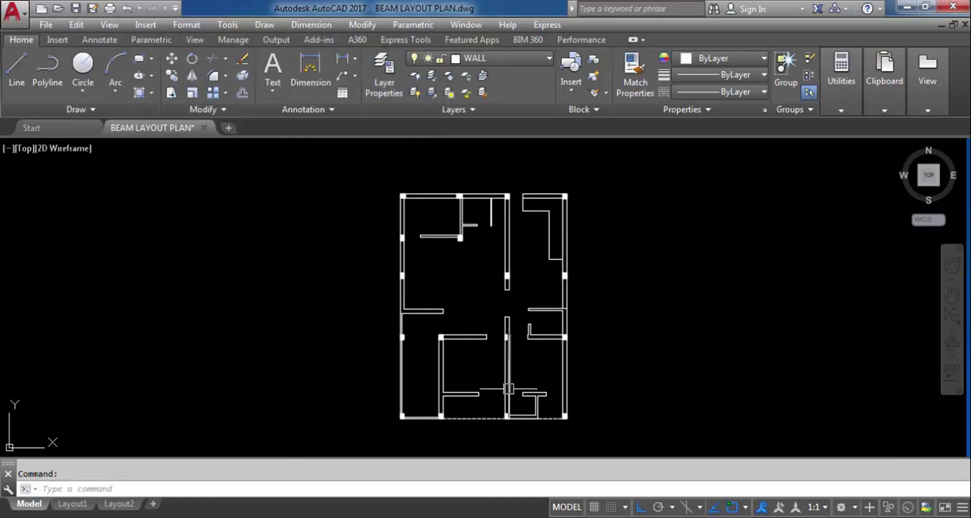
Select all the visible columns and walls and copy them horizontally to the empty area right of the original plan.
{"action": "left_click", "coordinate": [596, 436]}
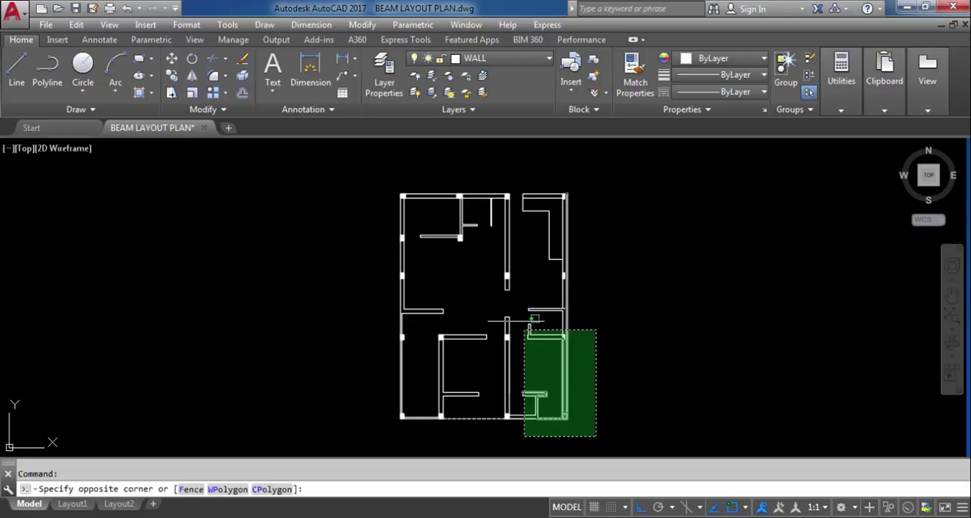
{"action": "left_click", "coordinate": [360, 146]}
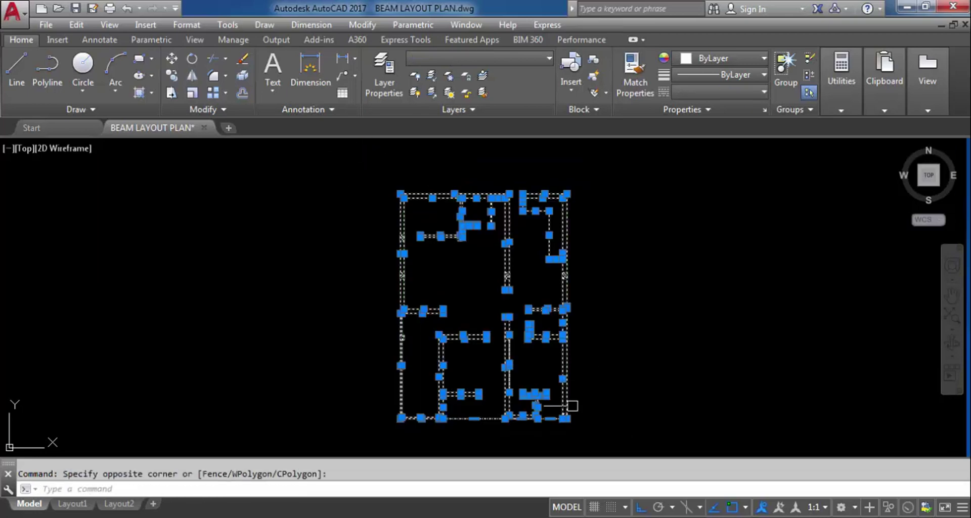
{"action": "left_click", "coordinate": [586, 438]}
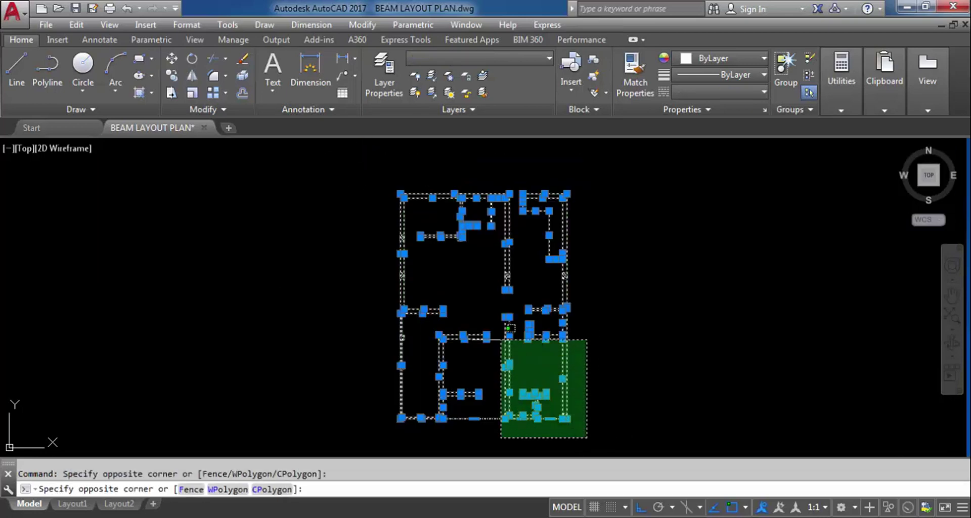
{"action": "left_click", "coordinate": [375, 171]}
{"action": "type", "text": "co"}
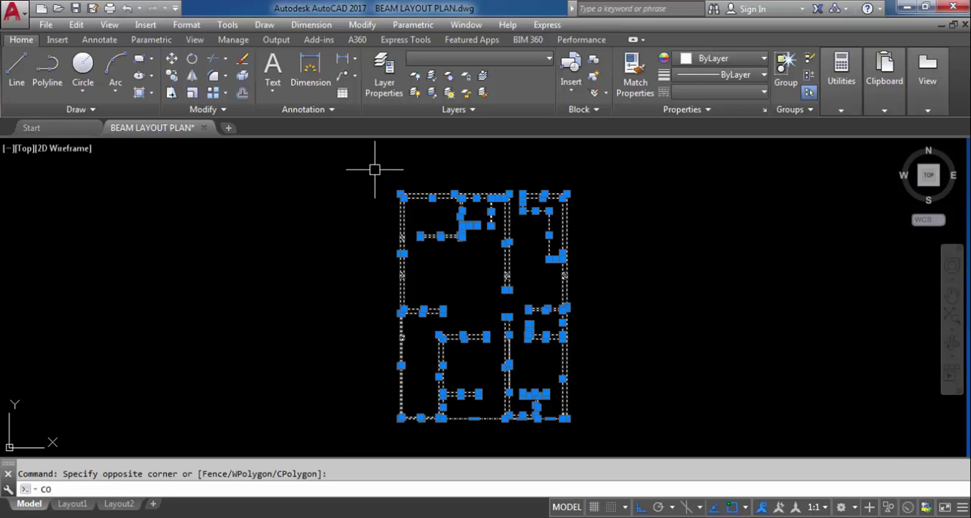
{"action": "key", "text": "Return"}
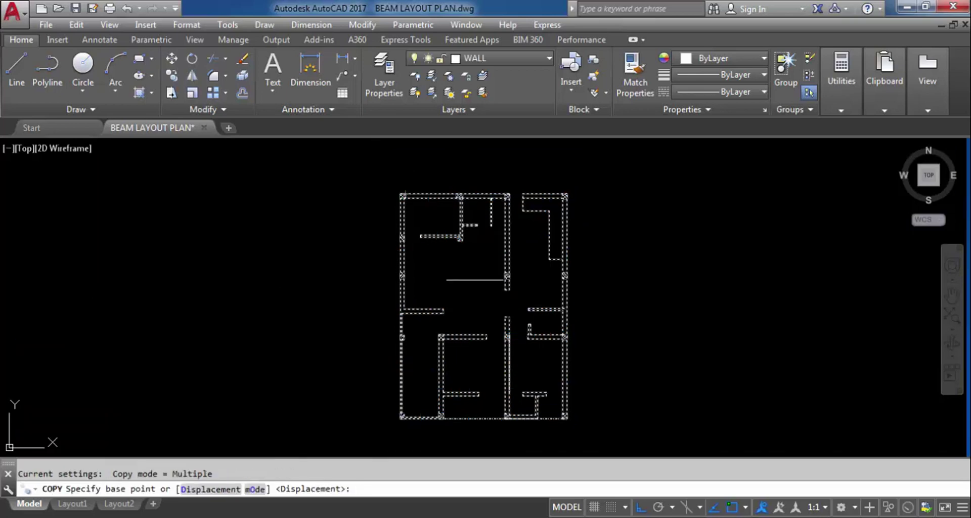
{"action": "left_click", "coordinate": [404, 273]}
{"action": "scroll", "coordinate": [412, 264], "scroll_direction": "down", "scroll_amount": 3}
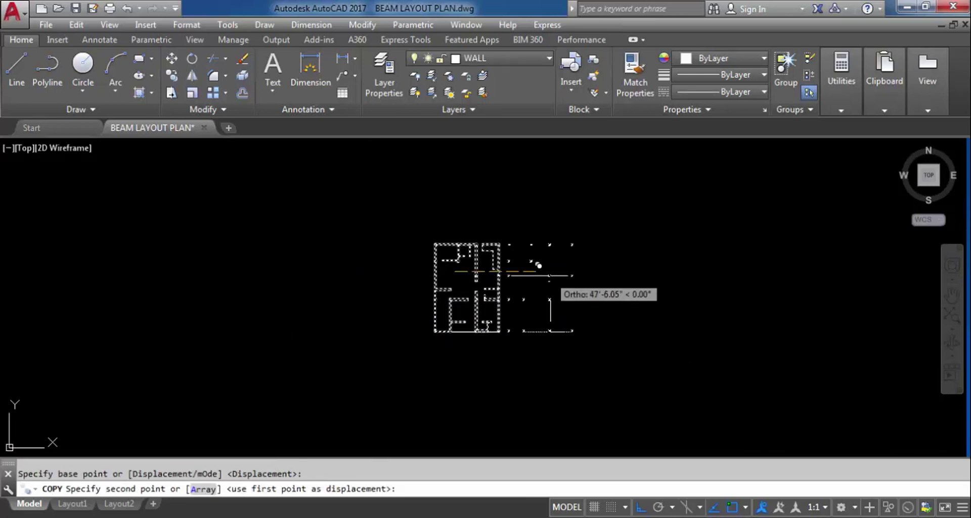
{"action": "left_click", "coordinate": [611, 277]}
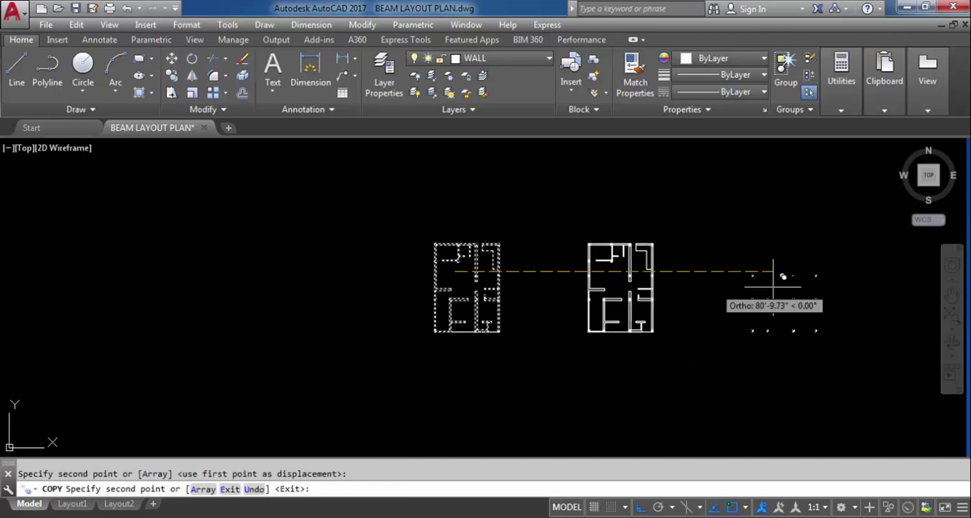
{"action": "key", "text": "Escape"}
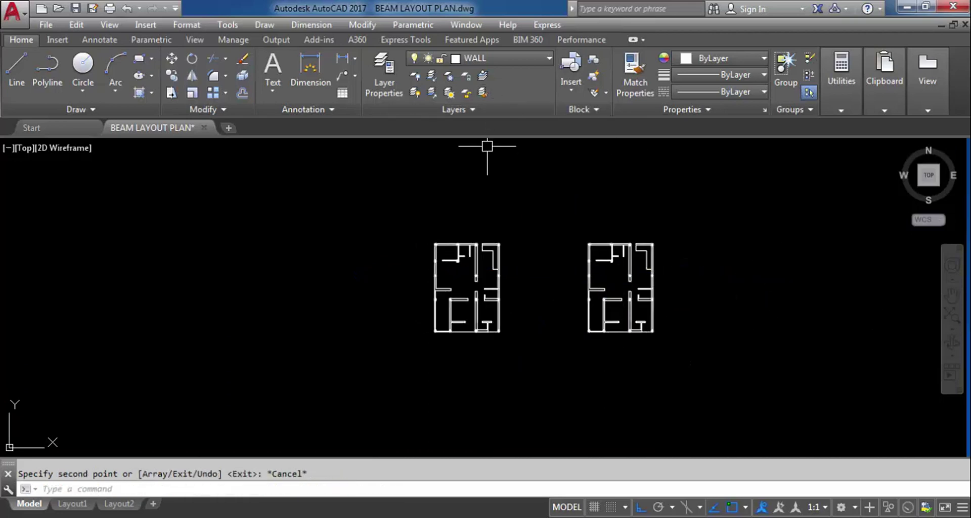
Turn all layers in the drawing back on and close the layer manager.
{"action": "type", "text": "LA"}
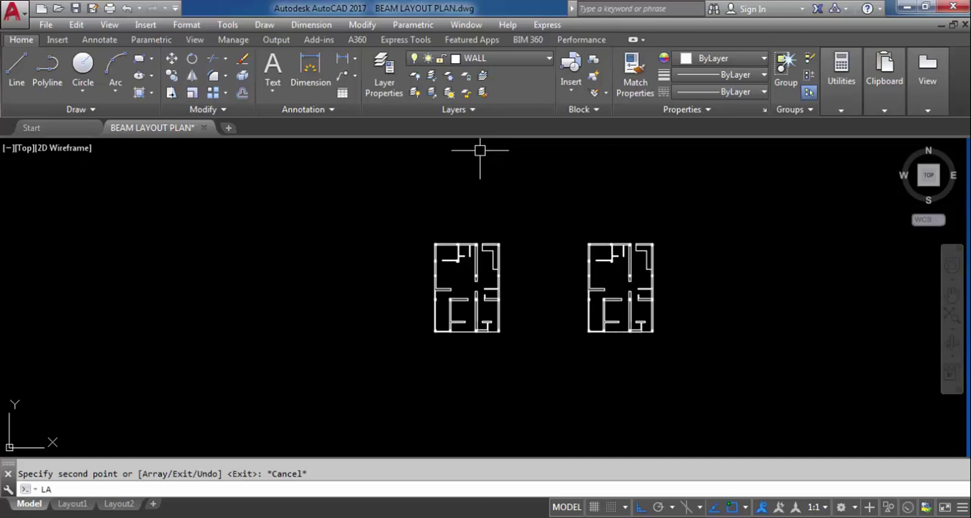
{"action": "key", "text": "Return"}
{"action": "right_click", "coordinate": [308, 151]}
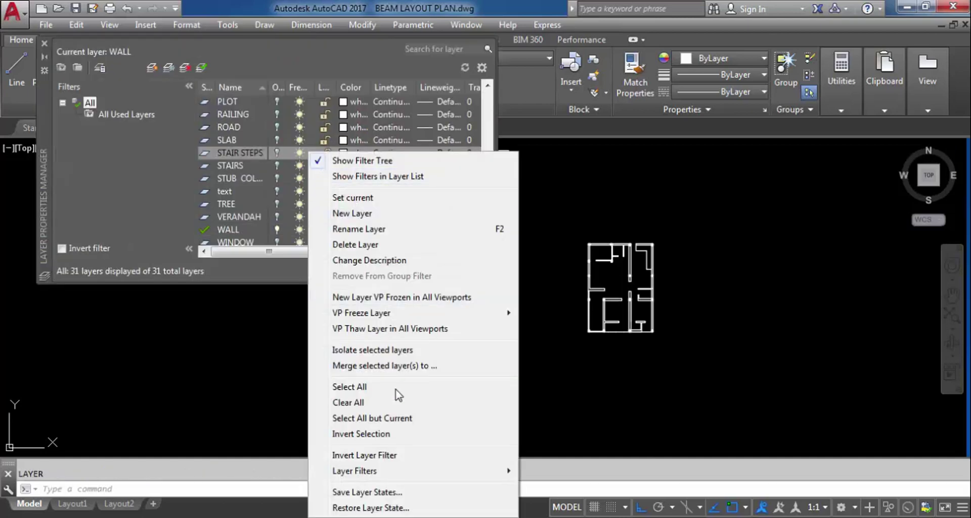
{"action": "left_click", "coordinate": [397, 386]}
{"action": "left_click", "coordinate": [276, 155]}
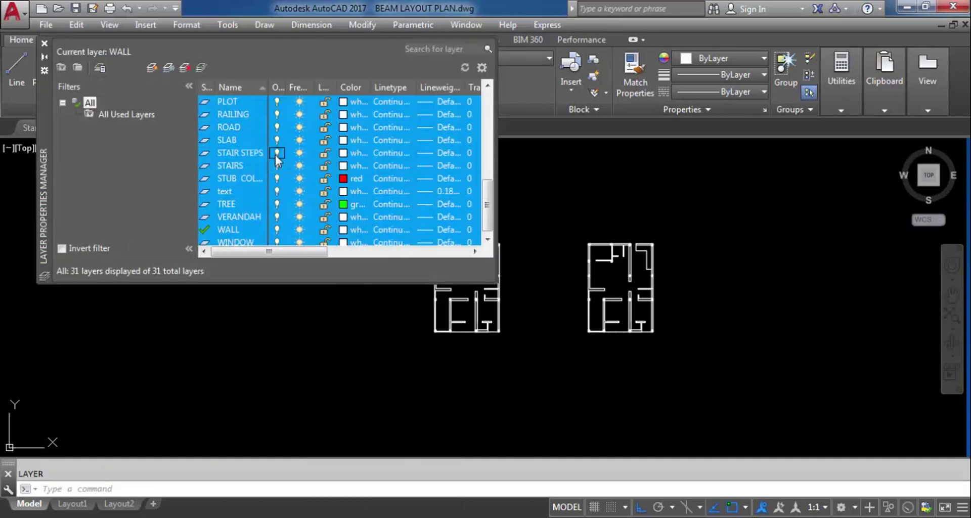
{"action": "left_click", "coordinate": [44, 44]}
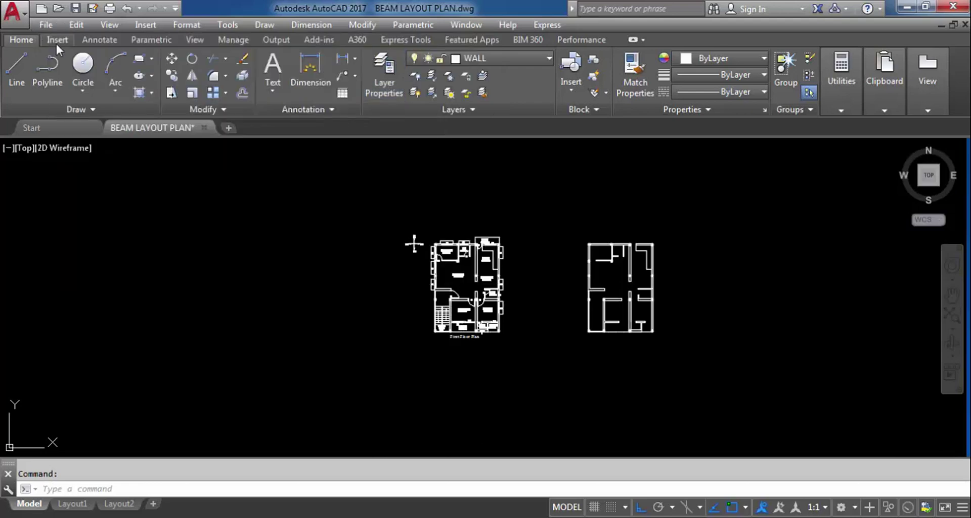
Make BEAM the current layer.
{"action": "scroll", "coordinate": [647, 309], "scroll_direction": "up", "scroll_amount": 4}
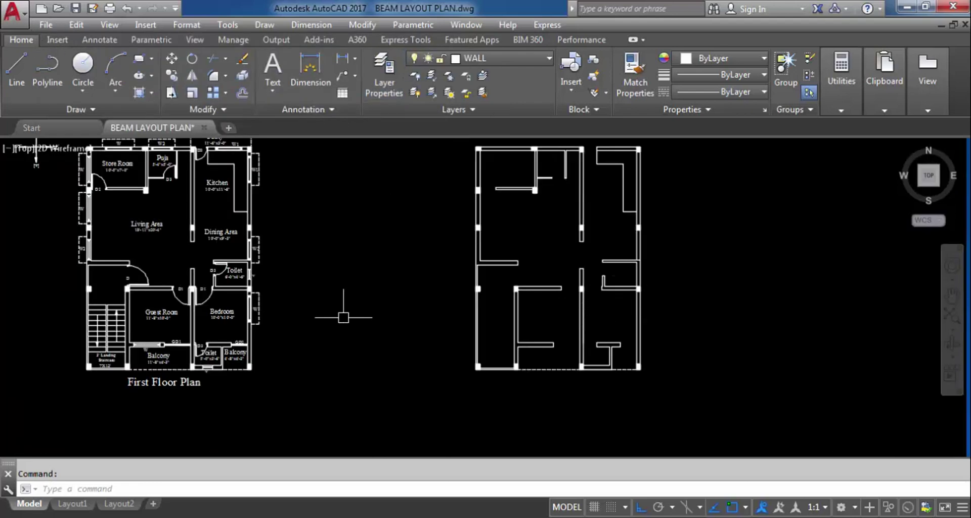
{"action": "scroll", "coordinate": [343, 318], "scroll_direction": "down", "scroll_amount": 2}
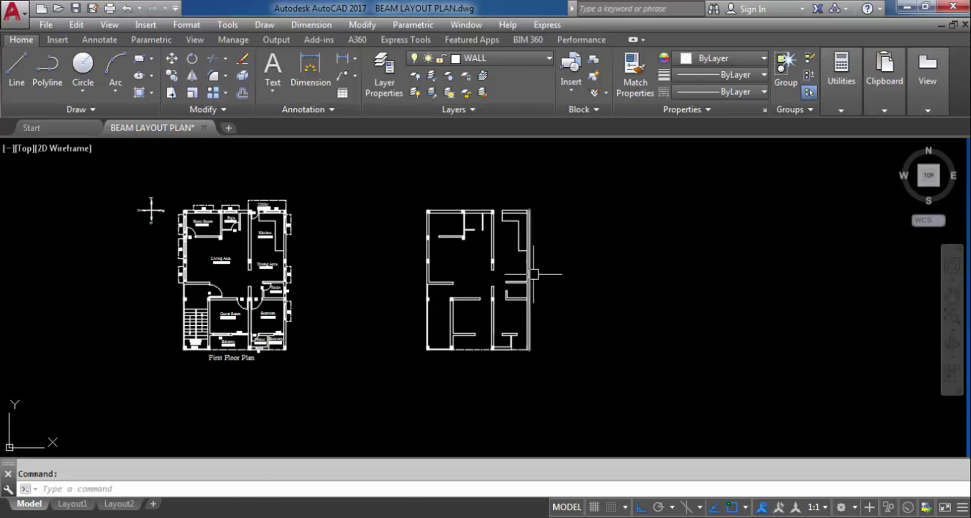
{"action": "mouse_move", "coordinate": [534, 275]}
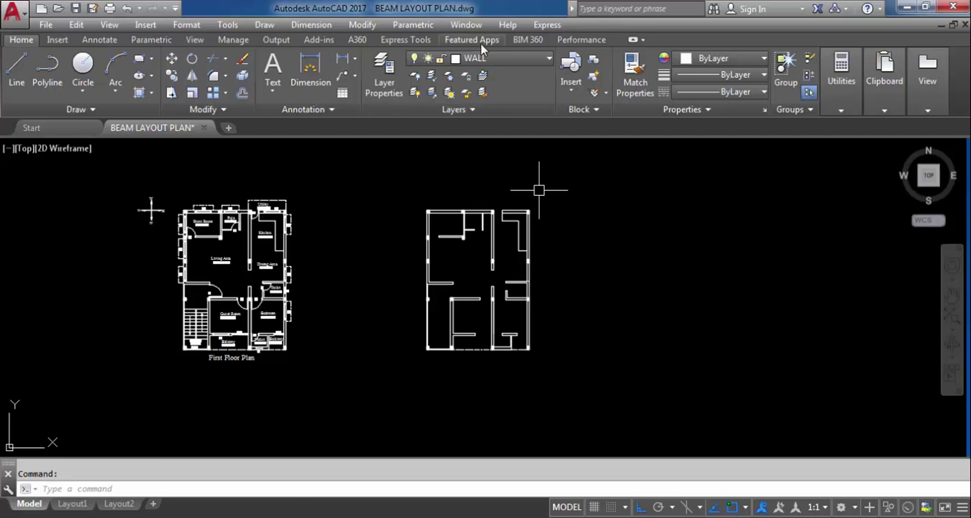
{"action": "left_click", "coordinate": [489, 60]}
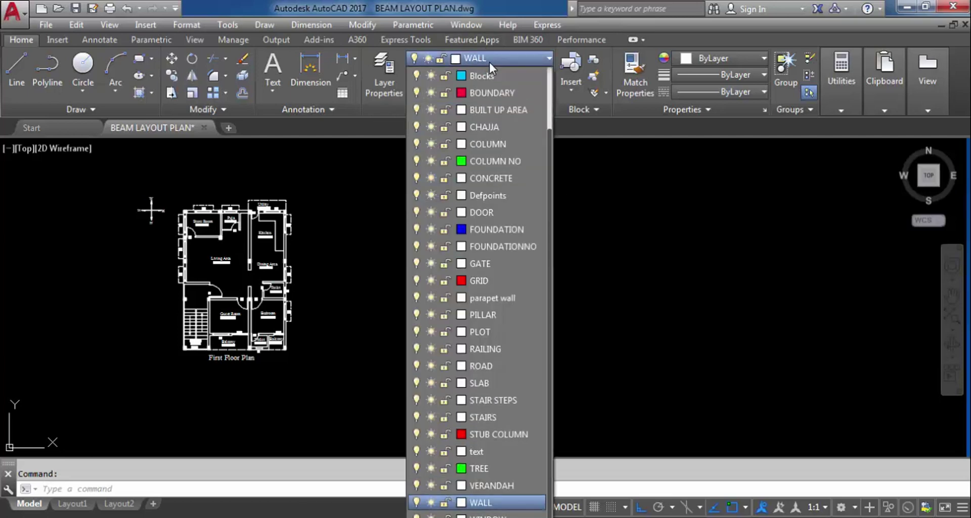
{"action": "scroll", "coordinate": [487, 248], "scroll_direction": "up", "scroll_amount": 1}
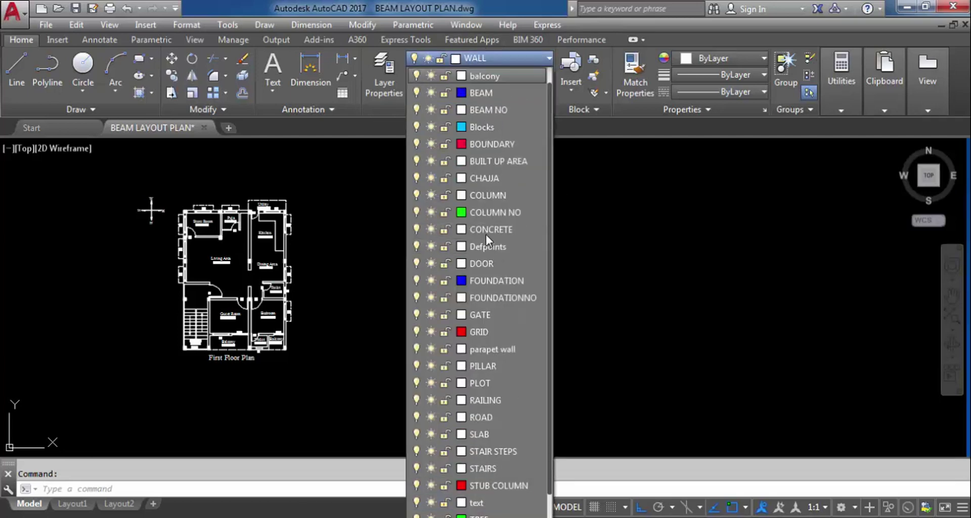
{"action": "left_click", "coordinate": [481, 93]}
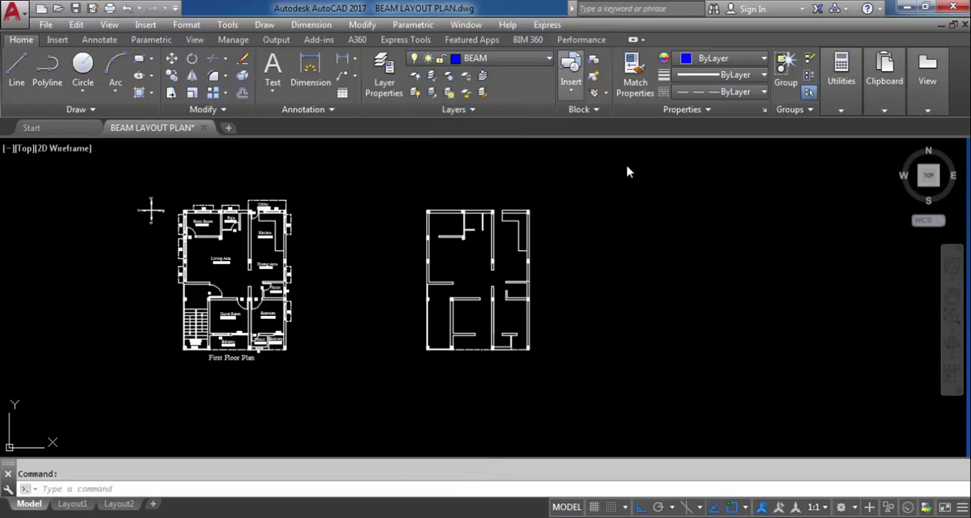
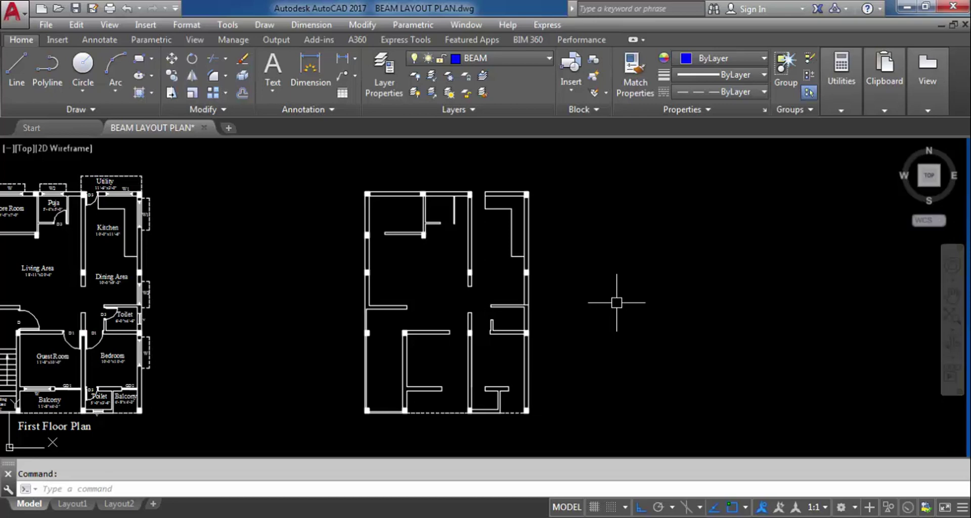
Examine the copied plan's columns and walls, and switch to the TRIPLEX HOUSE SECTIONAL ELEVATION drawing to examine the beams under its slabs.
{"action": "scroll", "coordinate": [397, 185], "scroll_direction": "up", "scroll_amount": 4}
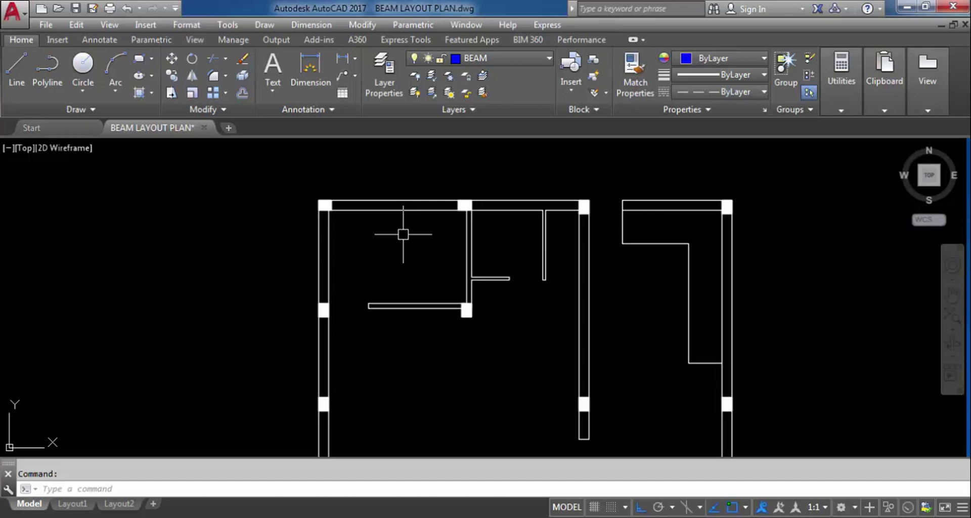
{"action": "scroll", "coordinate": [334, 210], "scroll_direction": "up", "scroll_amount": 2}
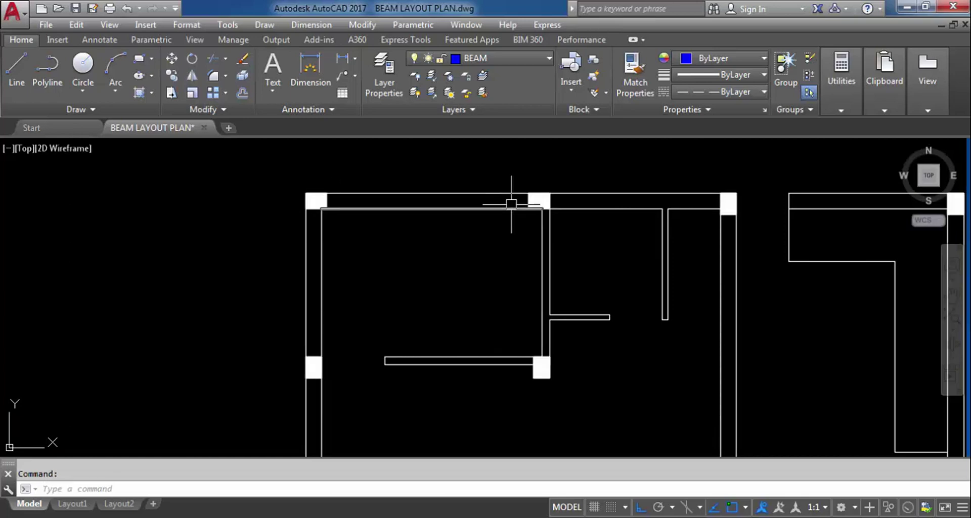
{"action": "mouse_move", "coordinate": [511, 204]}
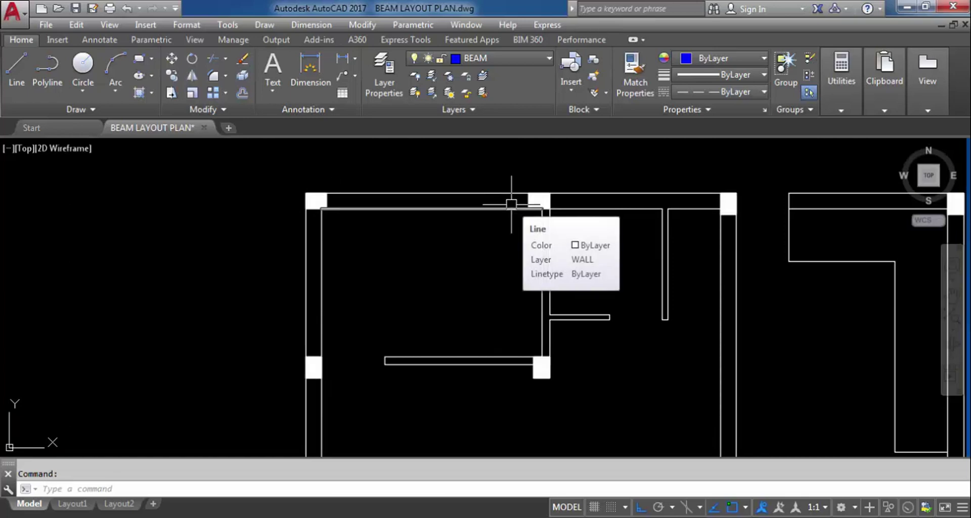
{"action": "scroll", "coordinate": [451, 178], "scroll_direction": "down", "scroll_amount": 8}
{"action": "scroll", "coordinate": [429, 210], "scroll_direction": "up", "scroll_amount": 2}
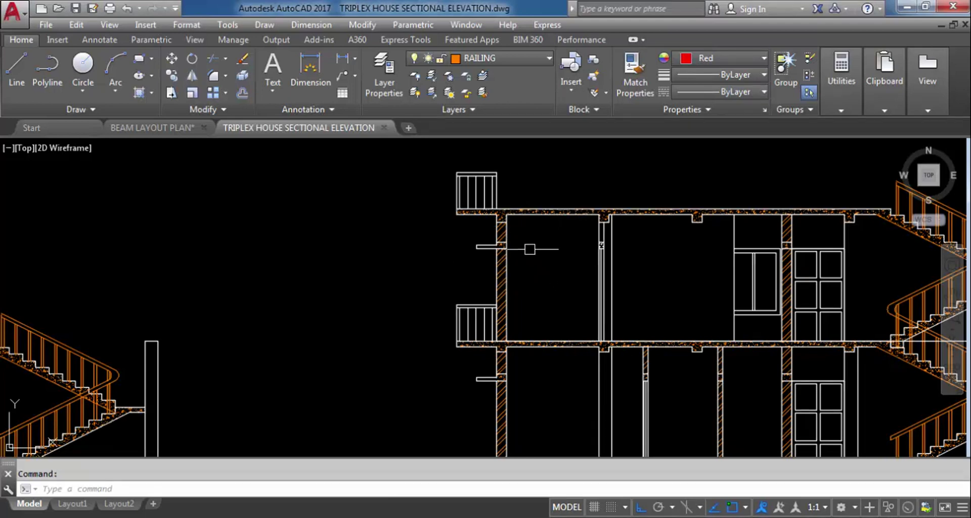
{"action": "scroll", "coordinate": [520, 224], "scroll_direction": "up", "scroll_amount": 2}
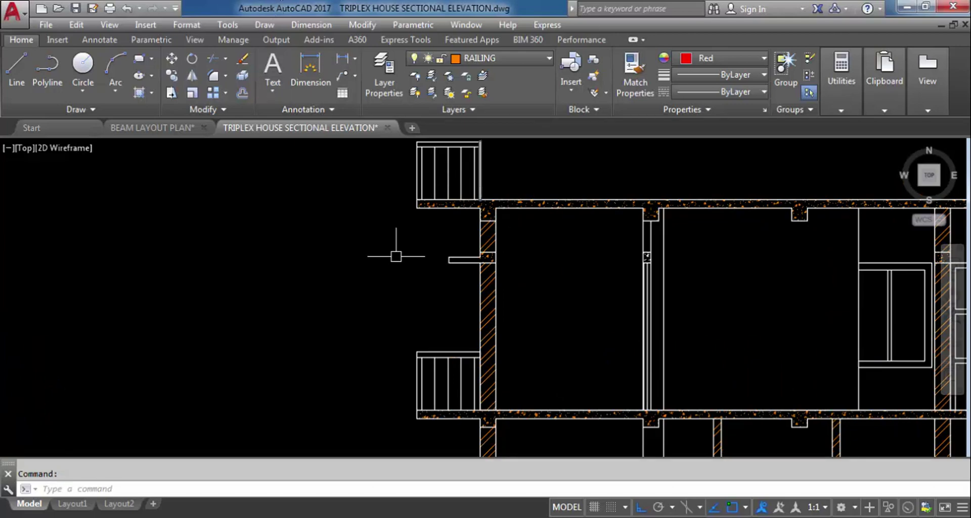
Draw vertical construction lines through both faces of the wall at the plan's corner column and check them against the beam in the section above.
{"action": "scroll", "coordinate": [396, 256], "scroll_direction": "down", "scroll_amount": 4}
{"action": "scroll", "coordinate": [418, 333], "scroll_direction": "down", "scroll_amount": 2}
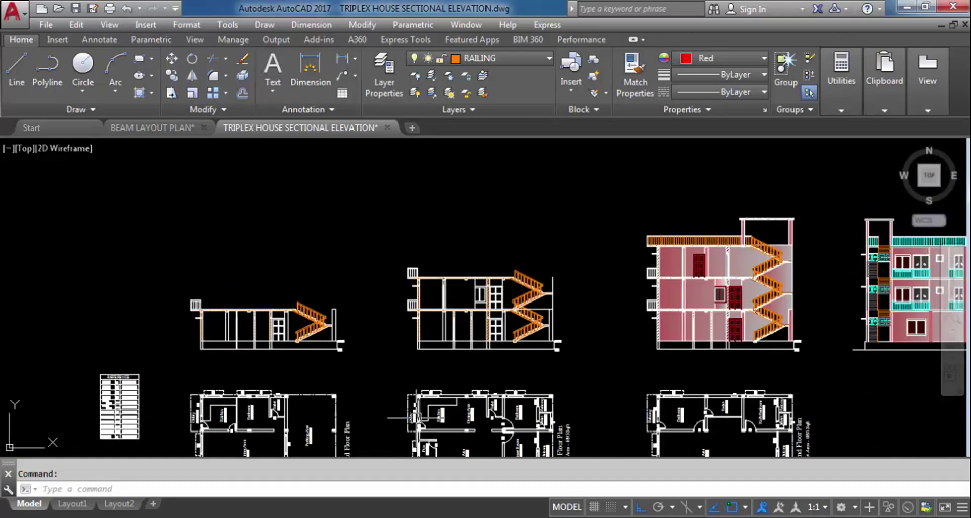
{"action": "scroll", "coordinate": [421, 383], "scroll_direction": "up", "scroll_amount": 8}
{"action": "type", "text": "xl"}
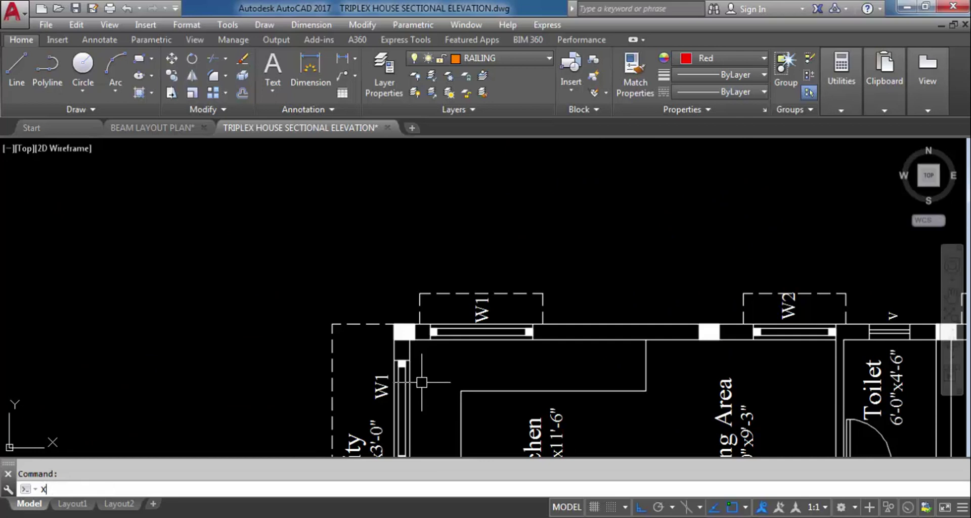
{"action": "key", "text": "Return"}
{"action": "type", "text": "v"}
{"action": "key", "text": "Return"}
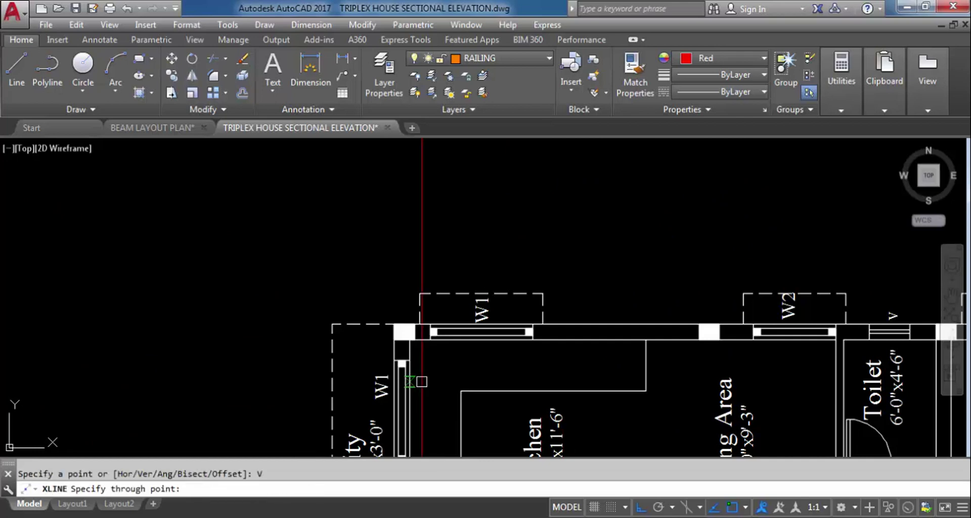
{"action": "scroll", "coordinate": [419, 382], "scroll_direction": "up", "scroll_amount": 5}
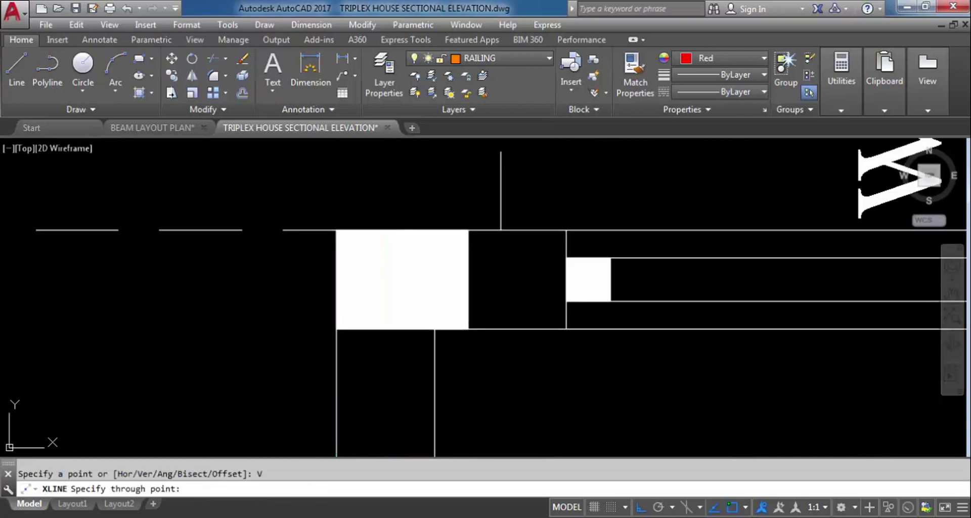
{"action": "left_click", "coordinate": [336, 329]}
{"action": "left_click", "coordinate": [435, 329]}
{"action": "scroll", "coordinate": [485, 450], "scroll_direction": "down", "scroll_amount": 6}
{"action": "scroll", "coordinate": [485, 450], "scroll_direction": "down", "scroll_amount": 5}
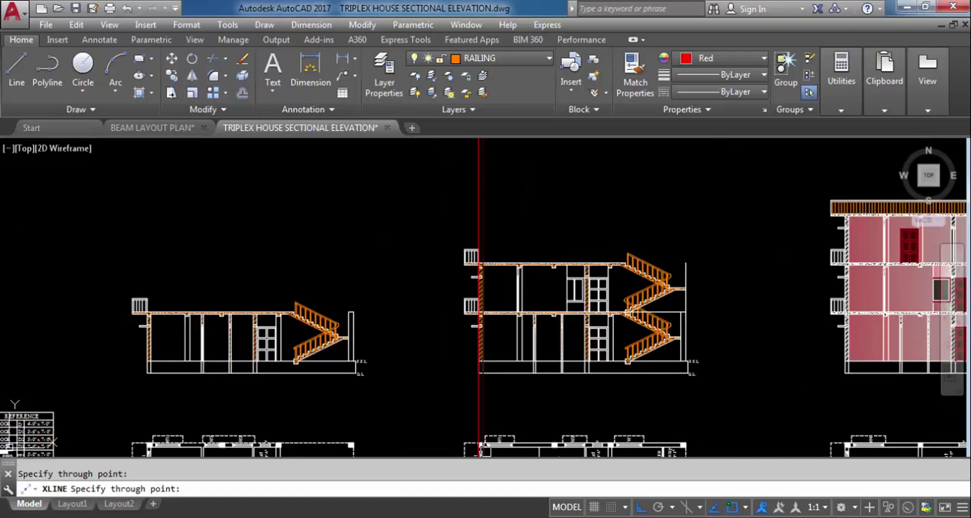
{"action": "scroll", "coordinate": [506, 344], "scroll_direction": "up", "scroll_amount": 6}
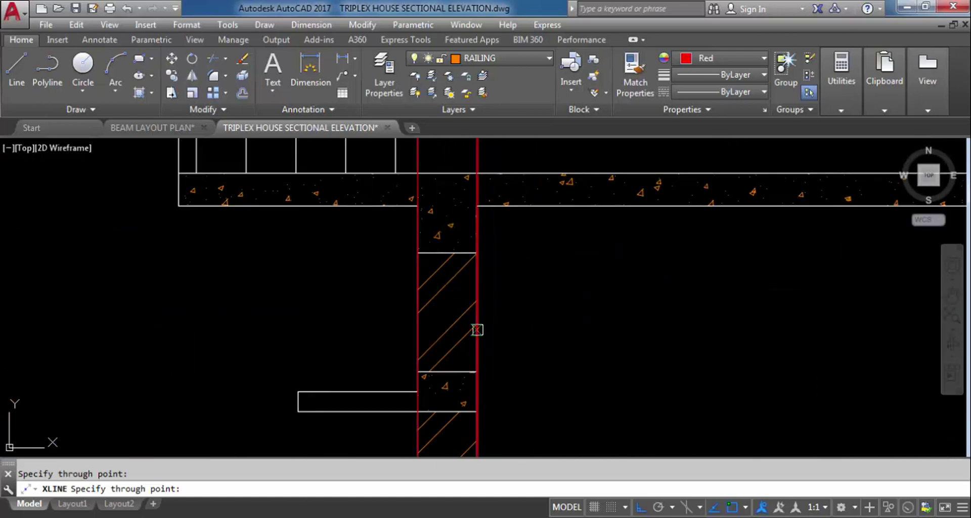
{"action": "key", "text": "Escape"}
Delete the two vertical construction lines.
{"action": "scroll", "coordinate": [449, 275], "scroll_direction": "down", "scroll_amount": 4}
{"action": "left_click", "coordinate": [468, 154]}
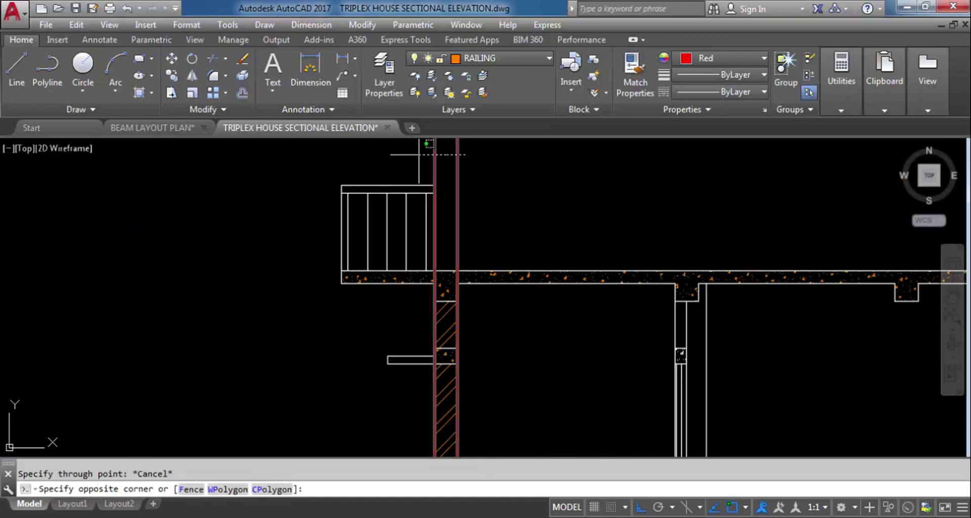
{"action": "left_click", "coordinate": [418, 172]}
{"action": "key", "text": "Delete"}
Measure the width of the beam under the upper slab with a linear dimension without placing it.
{"action": "scroll", "coordinate": [443, 304], "scroll_direction": "up", "scroll_amount": 5}
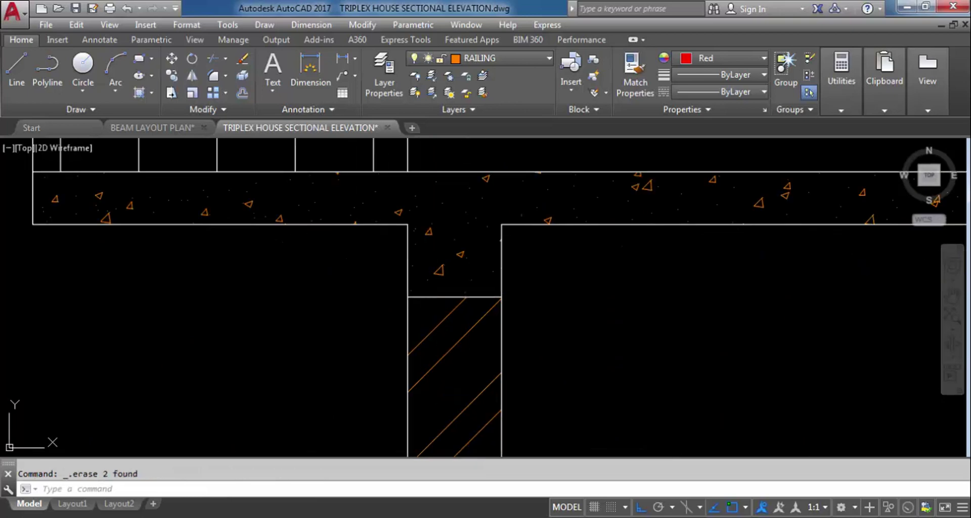
{"action": "left_click", "coordinate": [311, 68]}
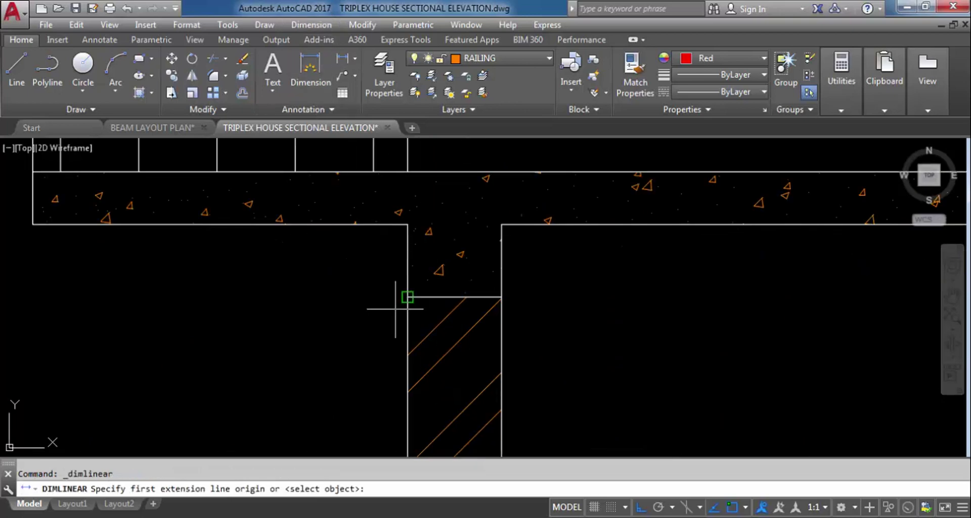
{"action": "left_click", "coordinate": [408, 297]}
{"action": "left_click", "coordinate": [501, 297]}
{"action": "scroll", "coordinate": [545, 336], "scroll_direction": "down", "scroll_amount": 3}
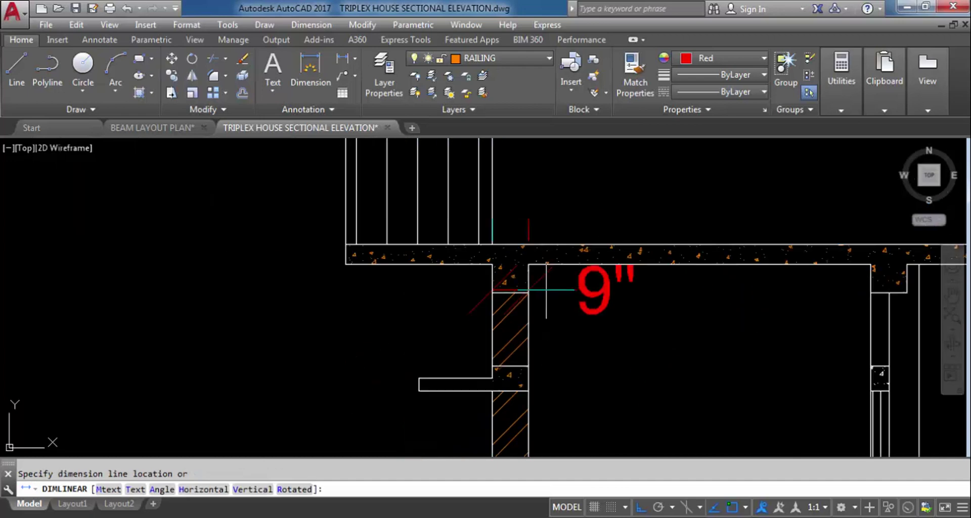
{"action": "key", "text": "Escape"}
Measure the beam's full depth from the slab's top face to the beam's underside with a linear dimension, without placing it.
{"action": "key", "text": "Return"}
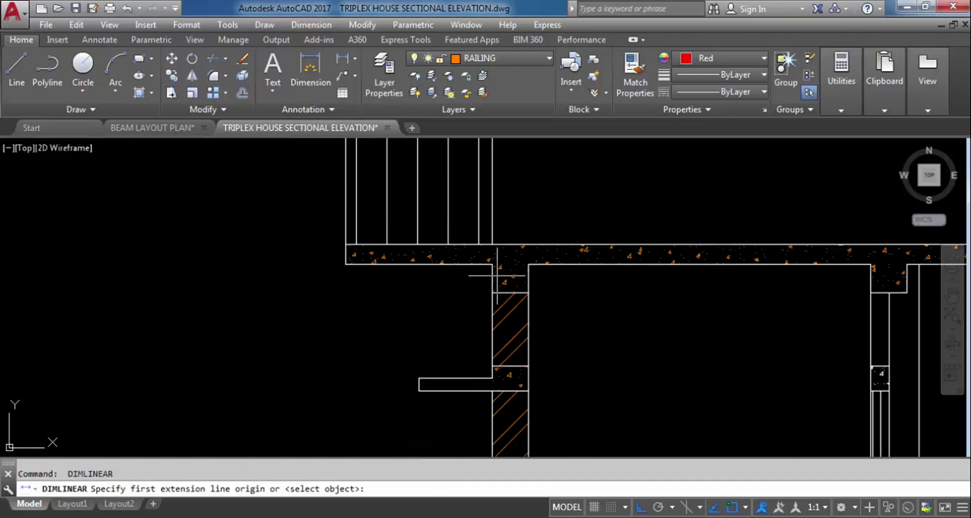
{"action": "left_click", "coordinate": [492, 245]}
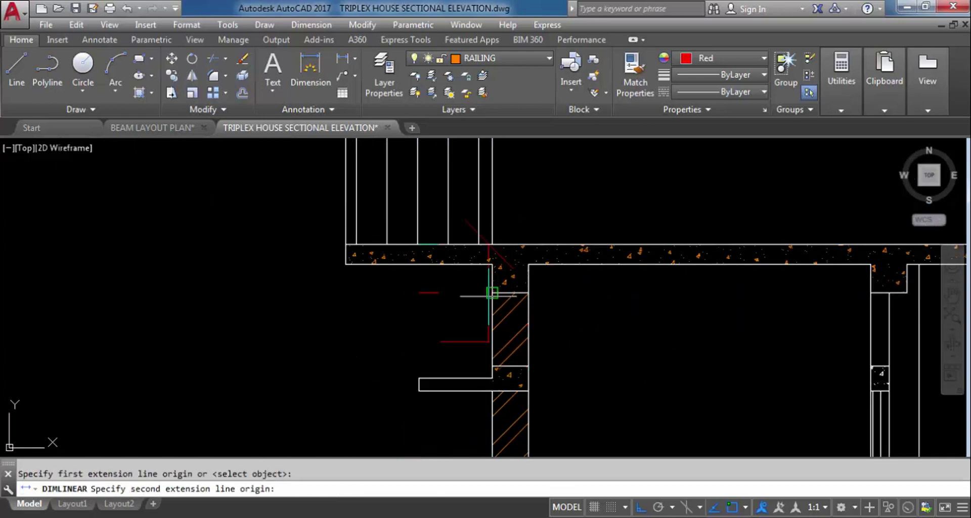
{"action": "left_click", "coordinate": [492, 291]}
{"action": "key", "text": "Escape"}
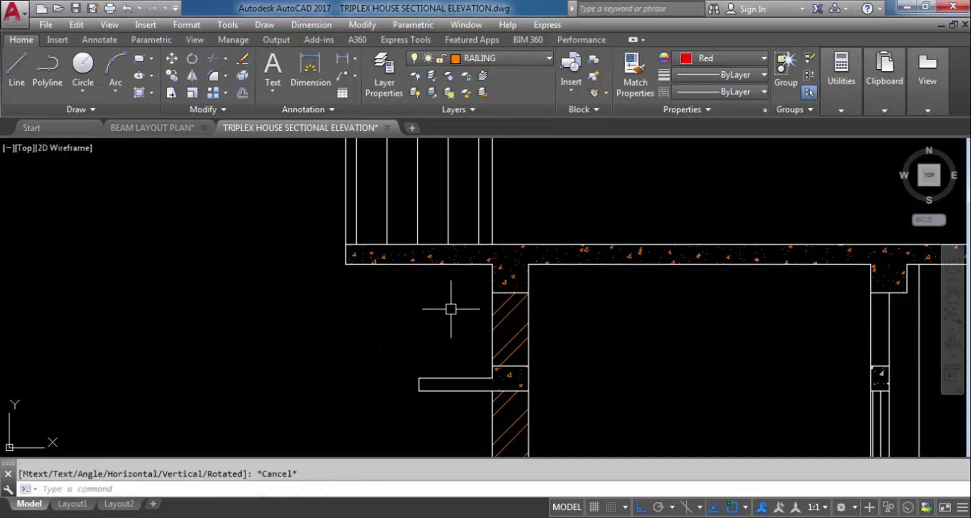
Measure the slab's thickness and the beam's drop below the slab with linear dimensions, without placing them.
{"action": "key", "text": "Return"}
{"action": "left_click", "coordinate": [492, 245]}
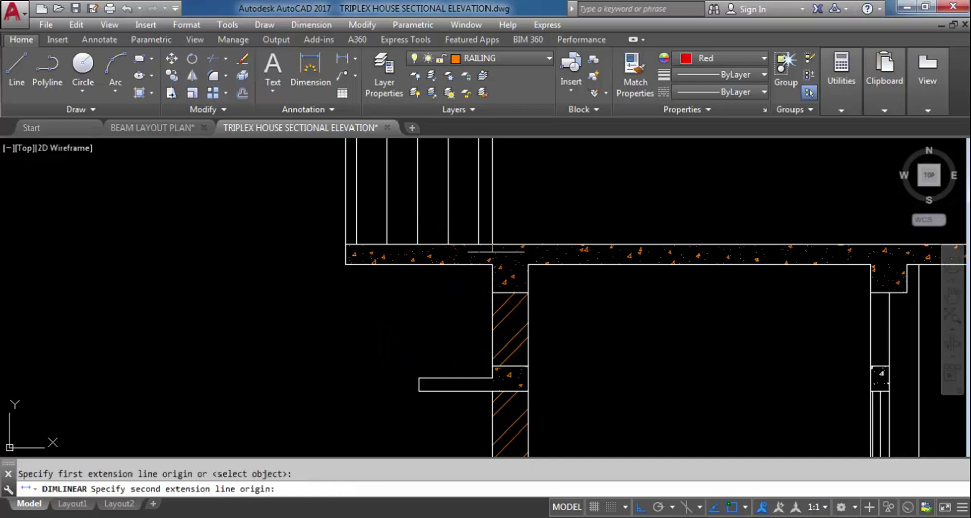
{"action": "left_click", "coordinate": [493, 264]}
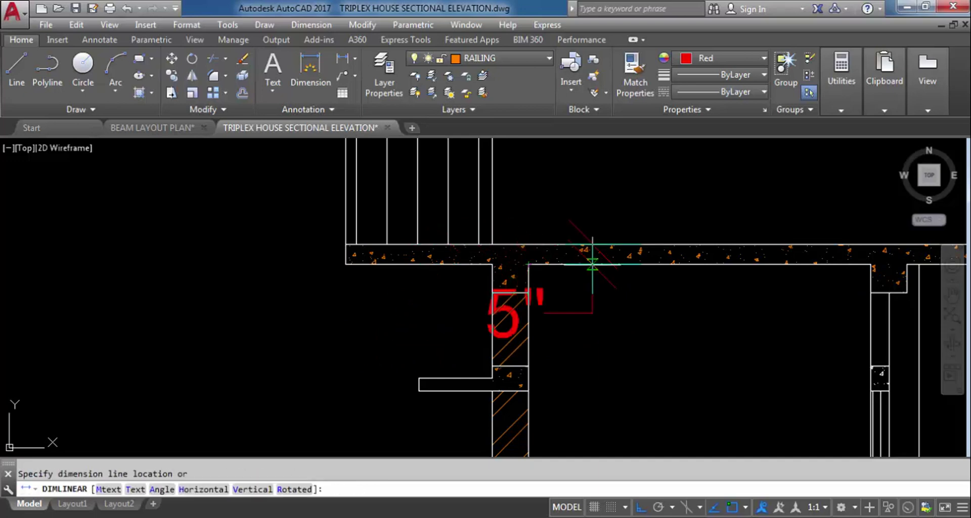
{"action": "key", "text": "Escape"}
{"action": "key", "text": "Return"}
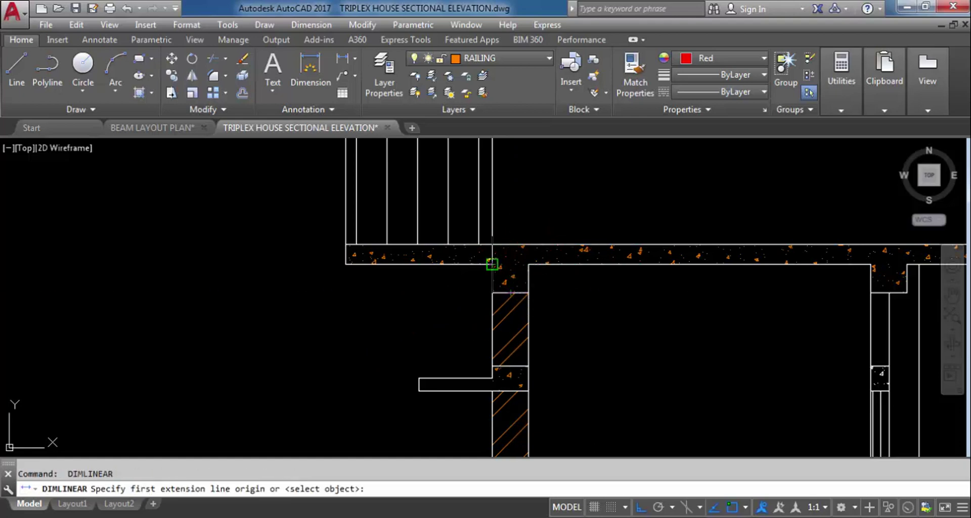
{"action": "left_click", "coordinate": [493, 264]}
{"action": "left_click", "coordinate": [492, 293]}
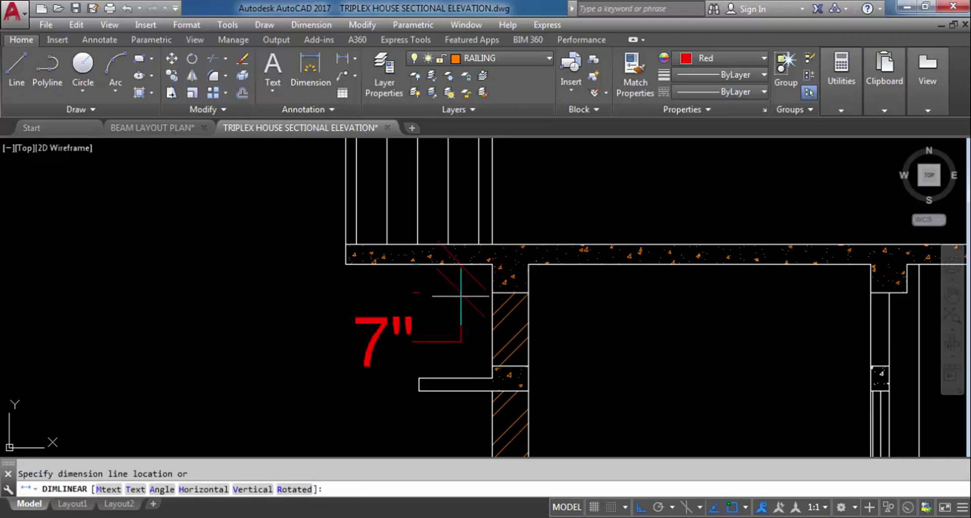
{"action": "key", "text": "Escape"}
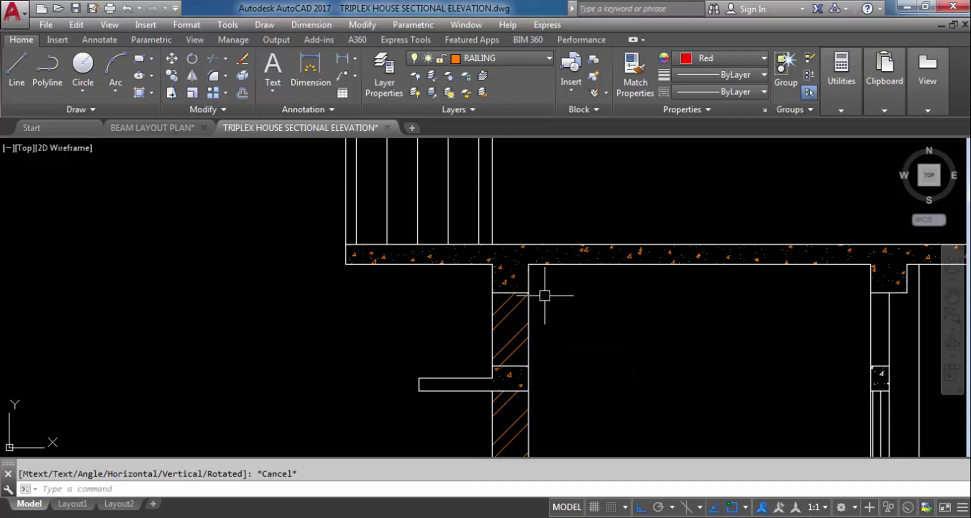
Check the beam's overall depth including the slab again, and its width along the underside, using linear dimensions without placing them.
{"action": "left_click", "coordinate": [342, 59]}
{"action": "left_click", "coordinate": [492, 244]}
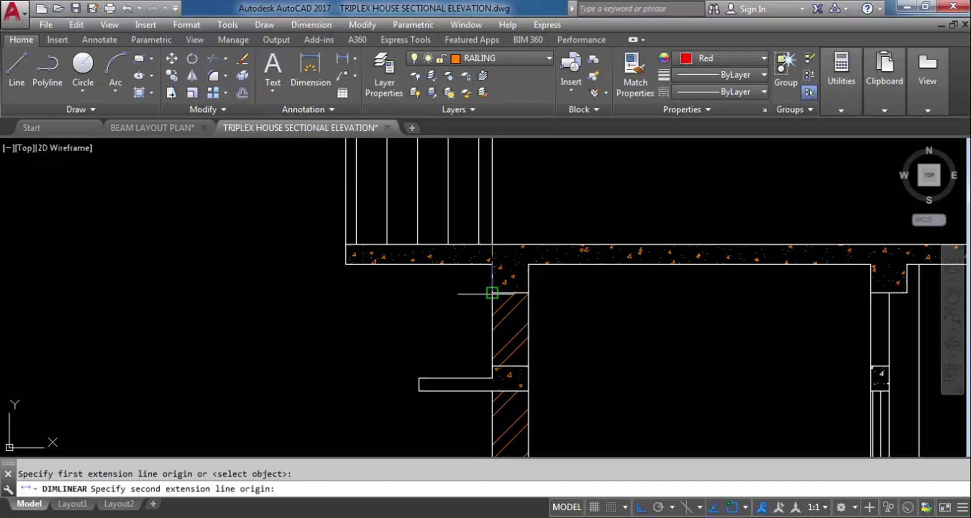
{"action": "left_click", "coordinate": [492, 293]}
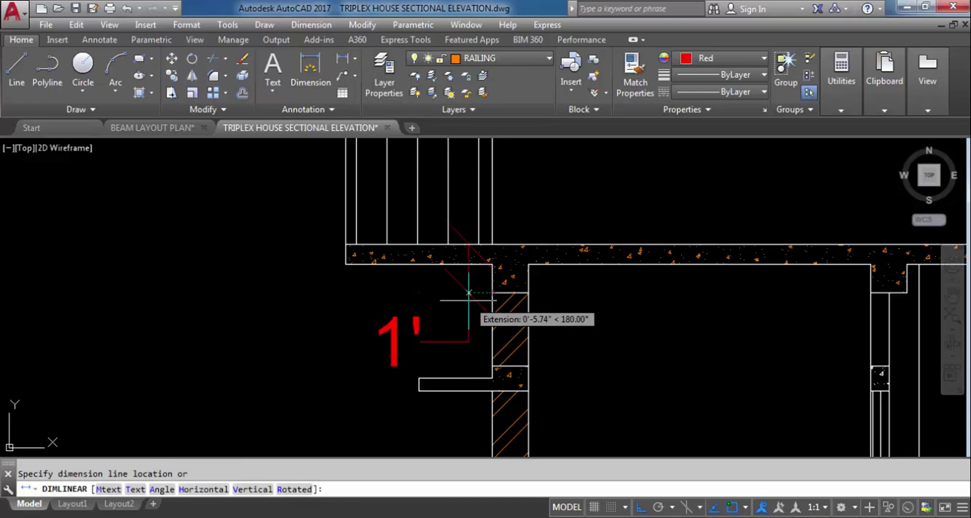
{"action": "key", "text": "Escape"}
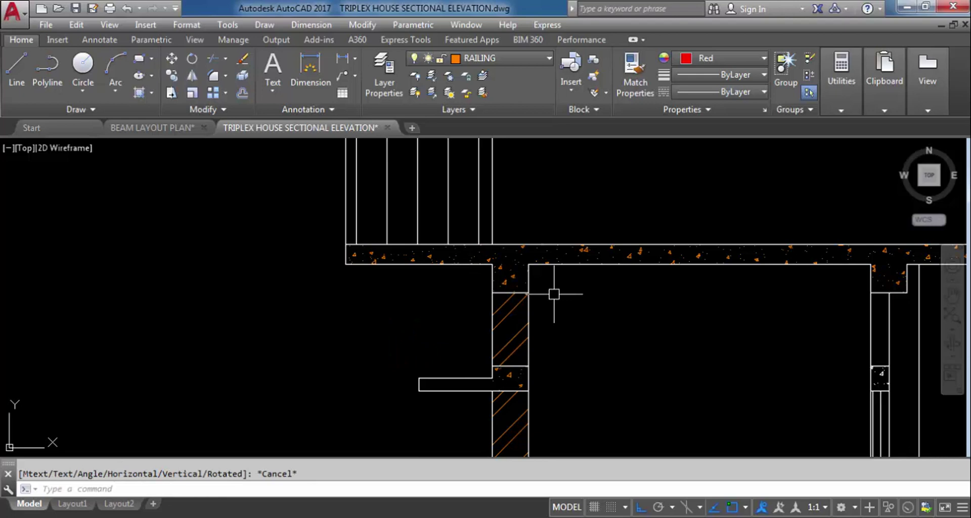
{"action": "key", "text": "Return"}
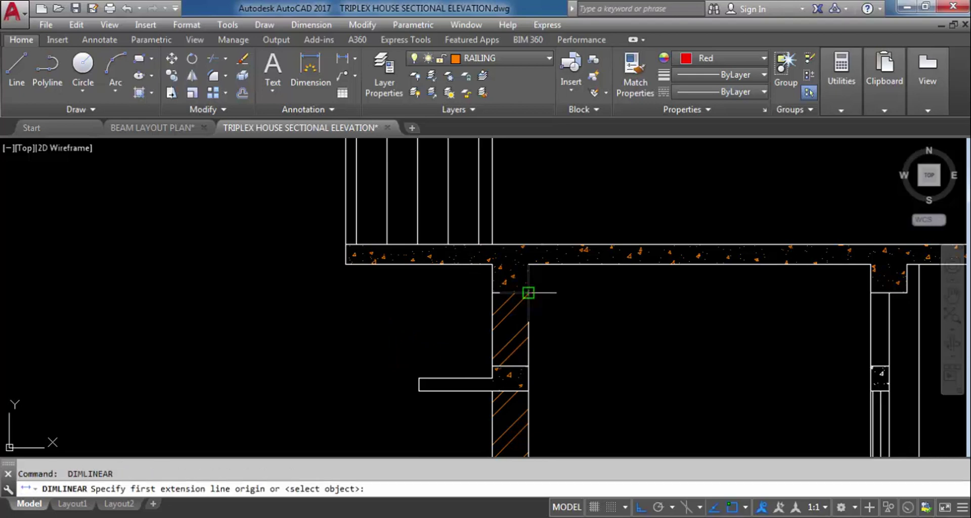
{"action": "left_click", "coordinate": [494, 292]}
{"action": "left_click", "coordinate": [528, 292]}
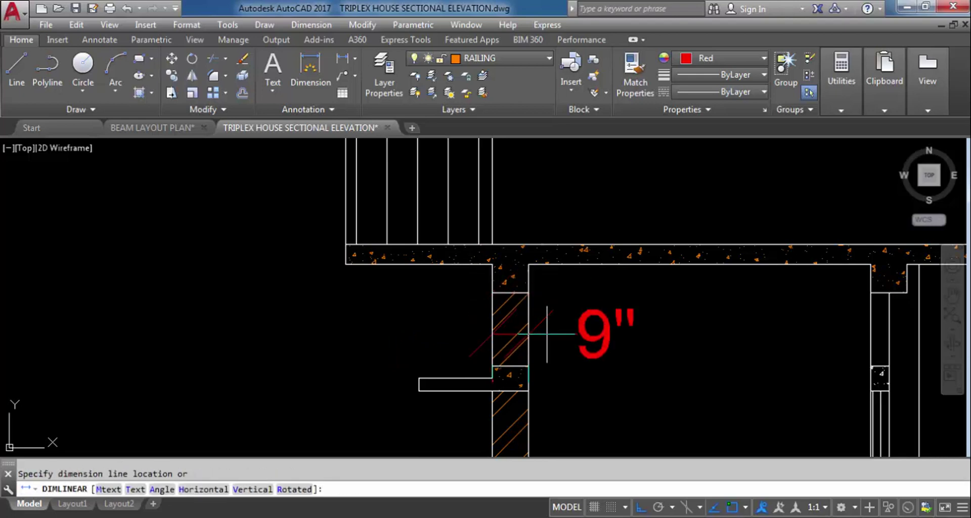
{"action": "key", "text": "Escape"}
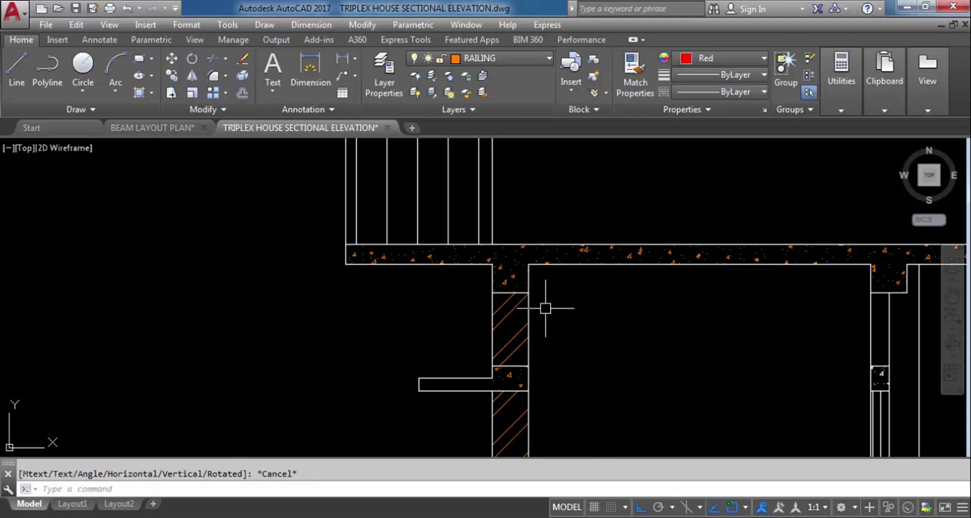
In the BEAM LAYOUT PLAN drawing, draw a line along the upper wall's outer face from the upper-left corner column to the next column.
{"action": "left_click", "coordinate": [126, 129]}
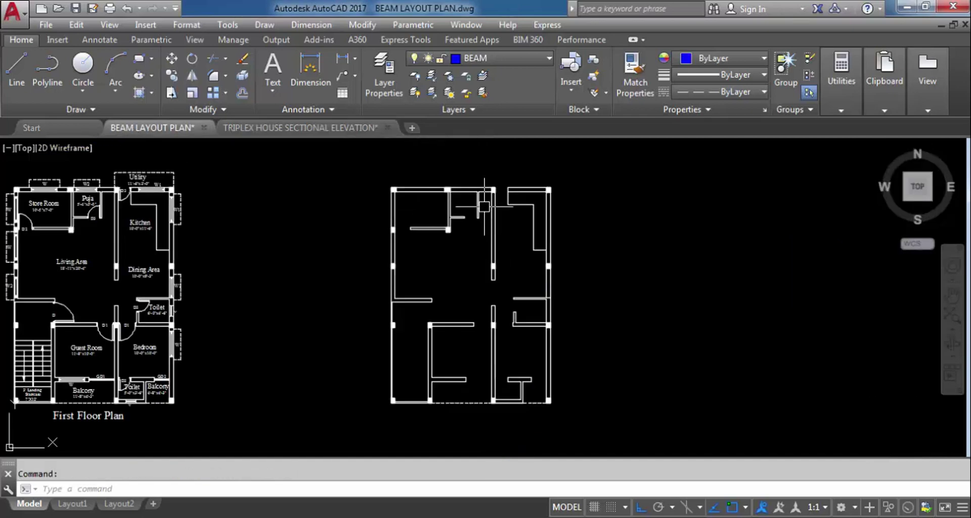
{"action": "scroll", "coordinate": [391, 185], "scroll_direction": "up", "scroll_amount": 4}
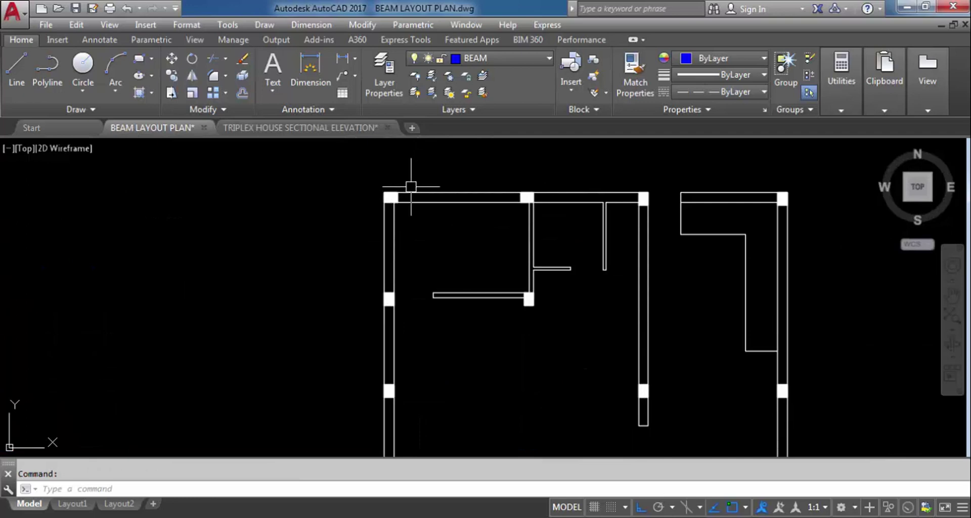
{"action": "scroll", "coordinate": [423, 205], "scroll_direction": "up", "scroll_amount": 4}
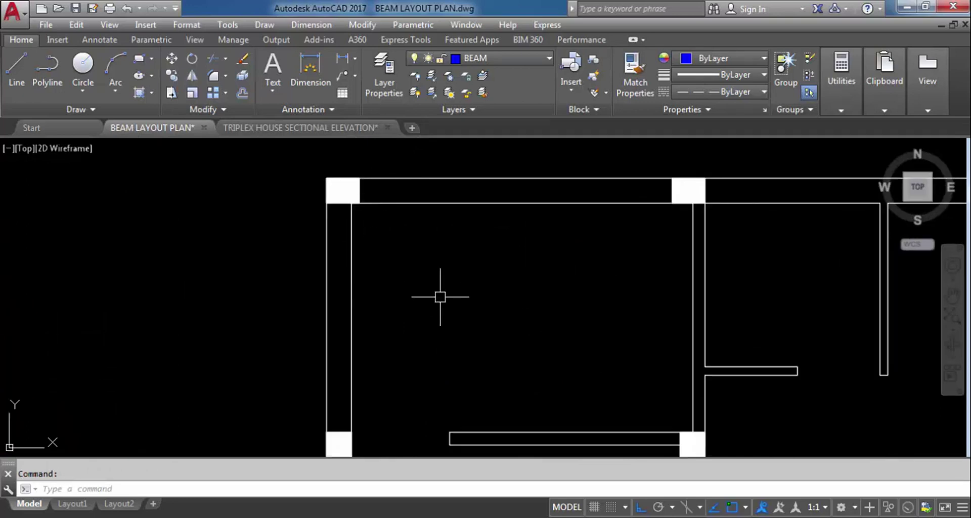
{"action": "type", "text": "L"}
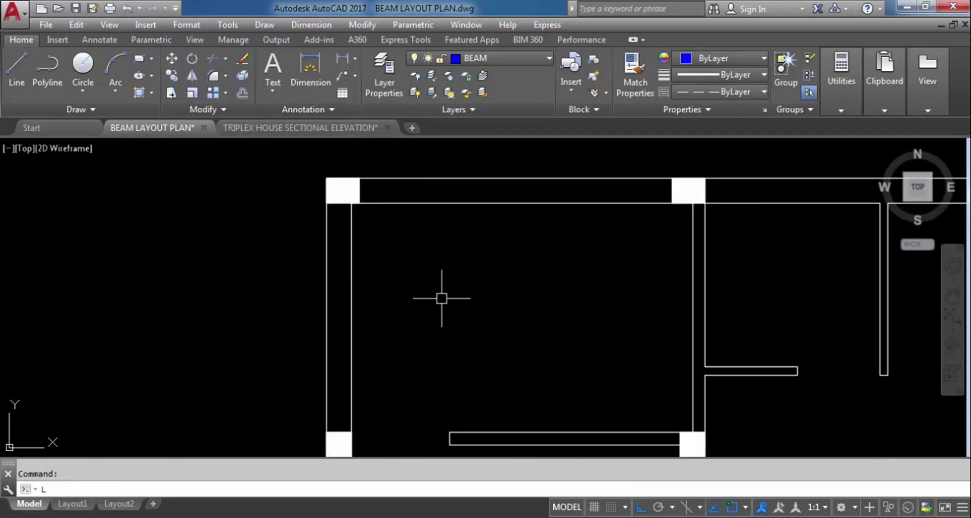
{"action": "key", "text": "Return"}
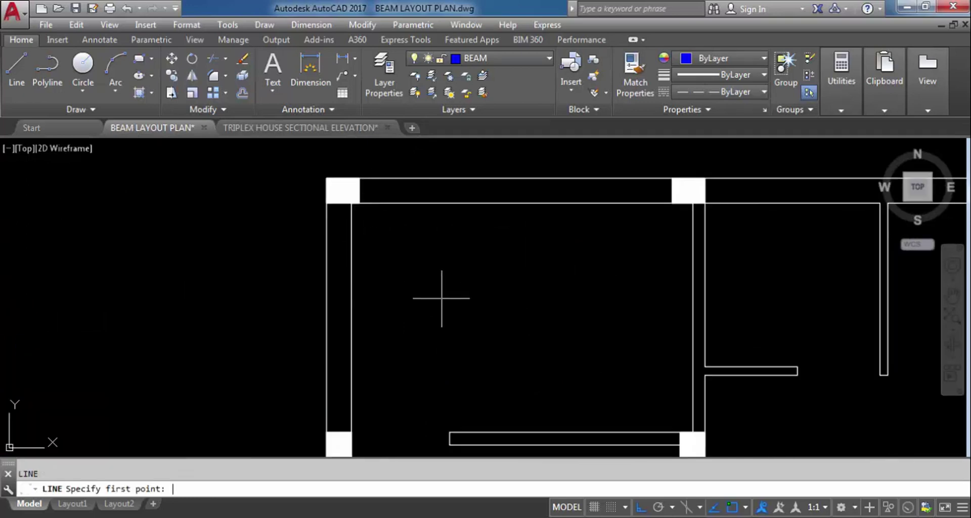
{"action": "left_click", "coordinate": [359, 178]}
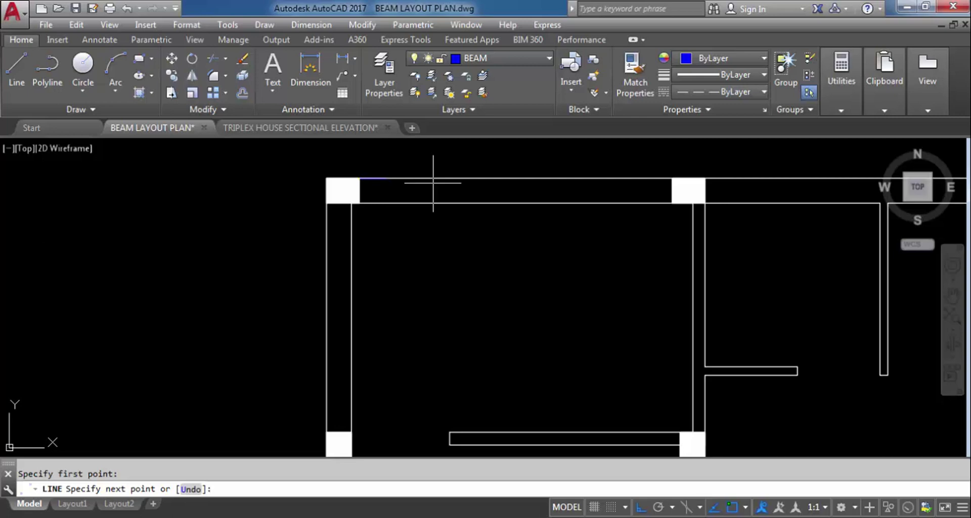
{"action": "left_click", "coordinate": [671, 178]}
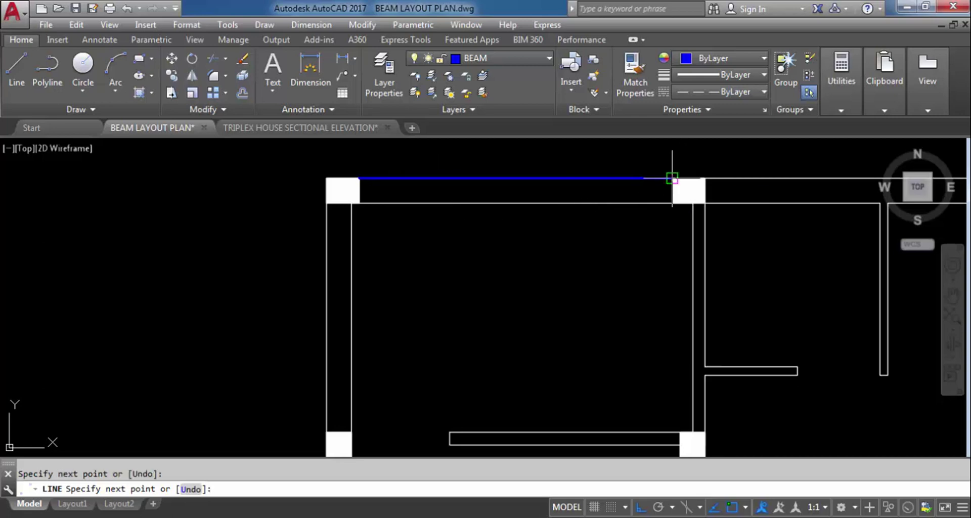
{"action": "key", "text": "Escape"}
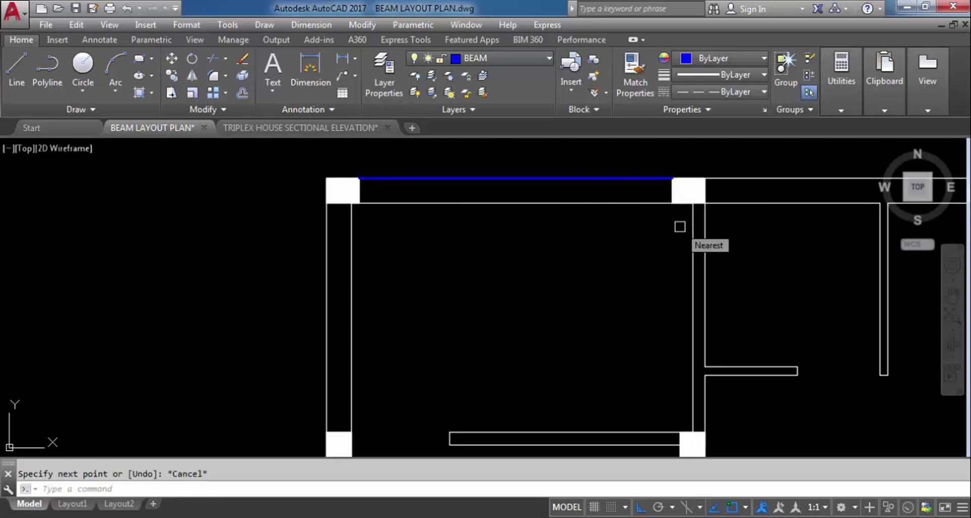
Set the linetype scale of the new beam line to 15 and deselect it.
{"action": "left_click", "coordinate": [571, 178]}
{"action": "right_click", "coordinate": [570, 177]}
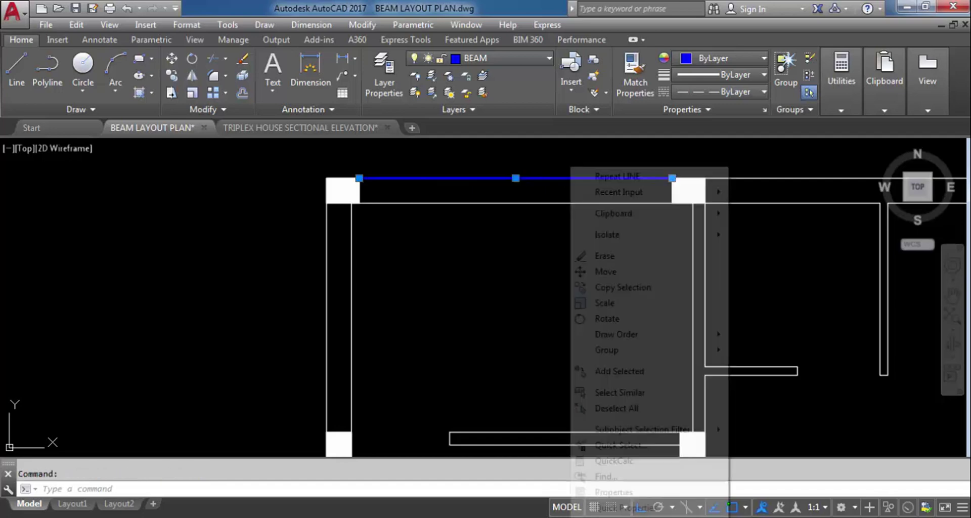
{"action": "left_click", "coordinate": [618, 493]}
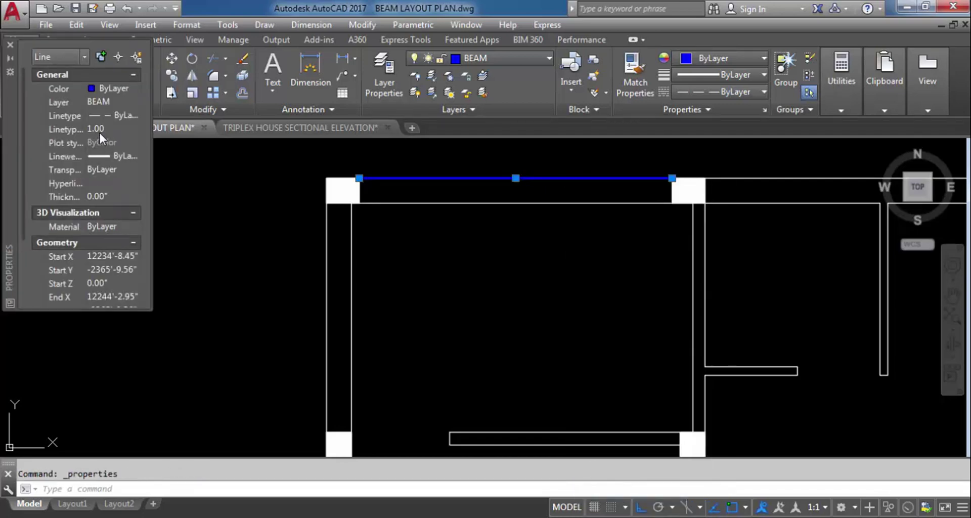
{"action": "left_click", "coordinate": [102, 129]}
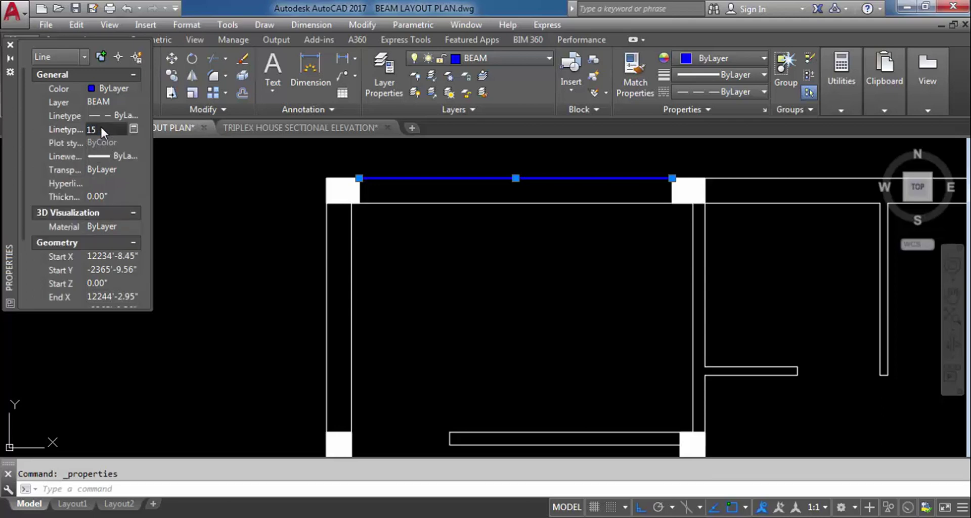
{"action": "type", "text": "15"}
{"action": "key", "text": "Return"}
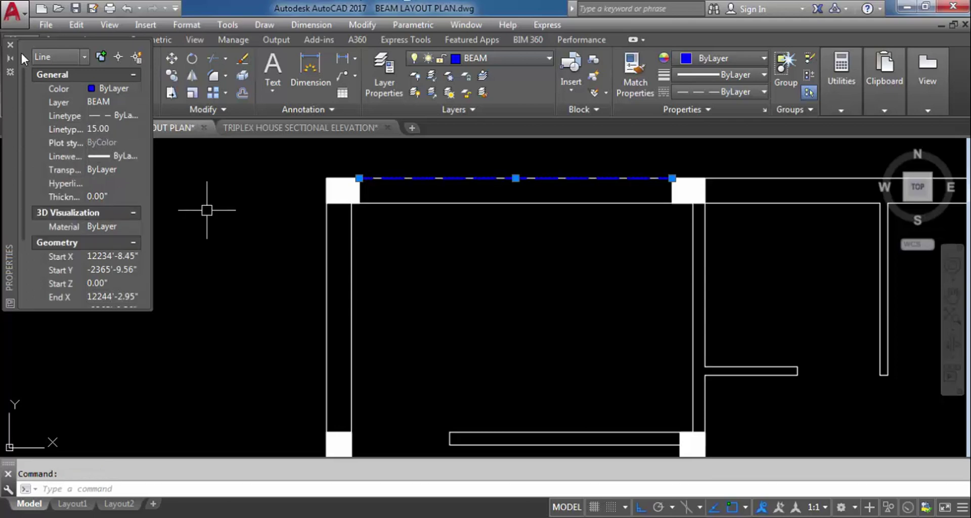
{"action": "left_click", "coordinate": [10, 44]}
{"action": "key", "text": "Escape"}
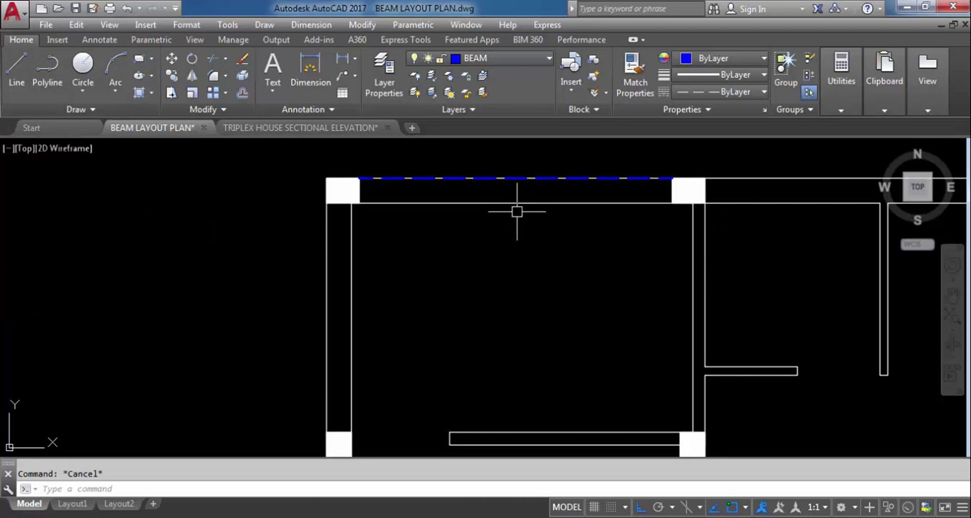
Offset the dashed beam line 9 inches inward to form the beam's inner edge.
{"action": "type", "text": "O"}
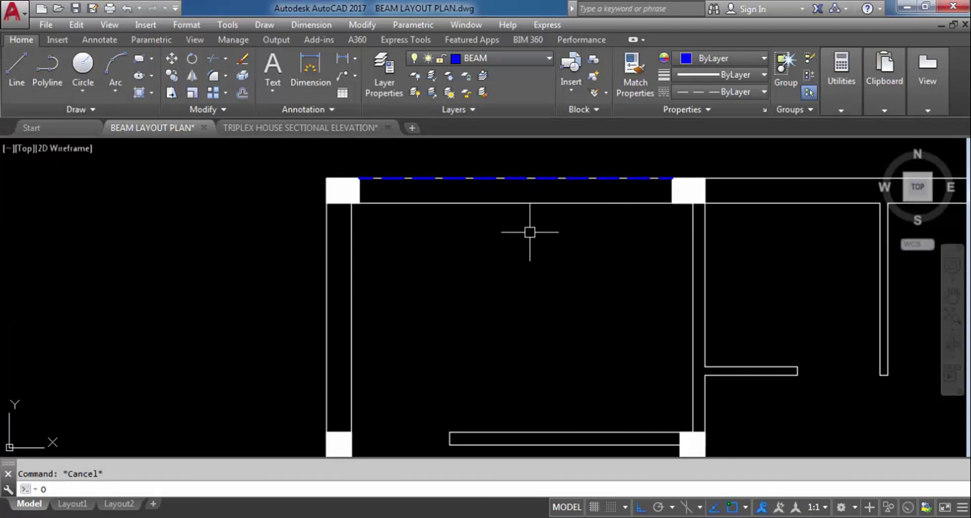
{"action": "key", "text": "Return"}
{"action": "type", "text": "9"}
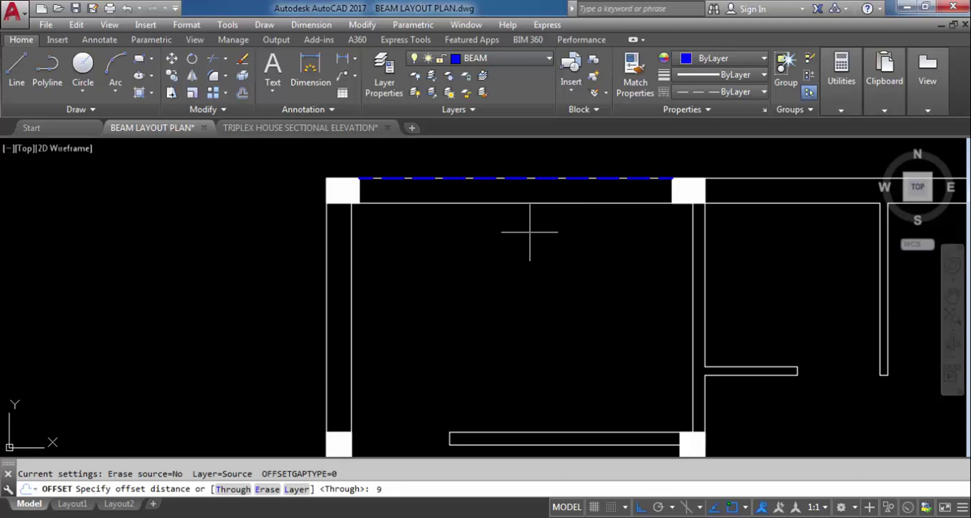
{"action": "key", "text": "Return"}
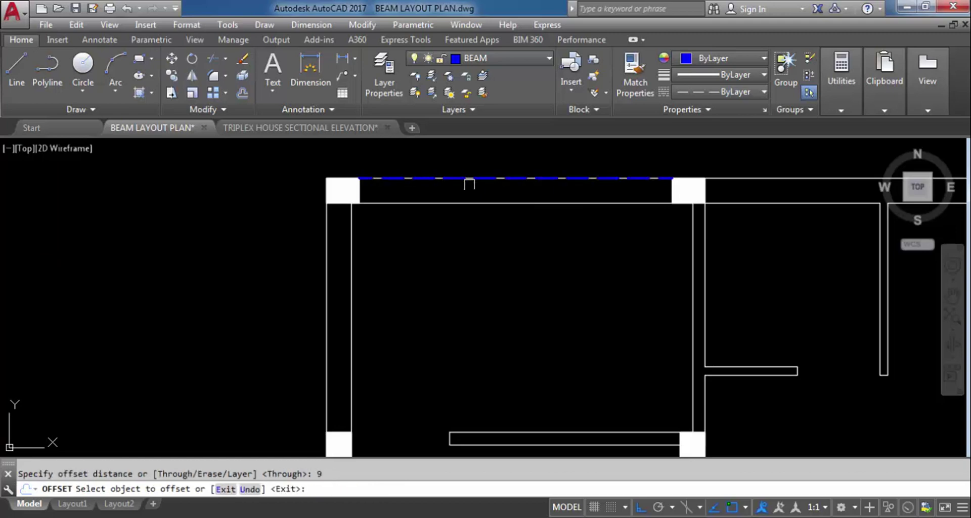
{"action": "left_click", "coordinate": [479, 178]}
{"action": "left_click", "coordinate": [502, 272]}
{"action": "key", "text": "Escape"}
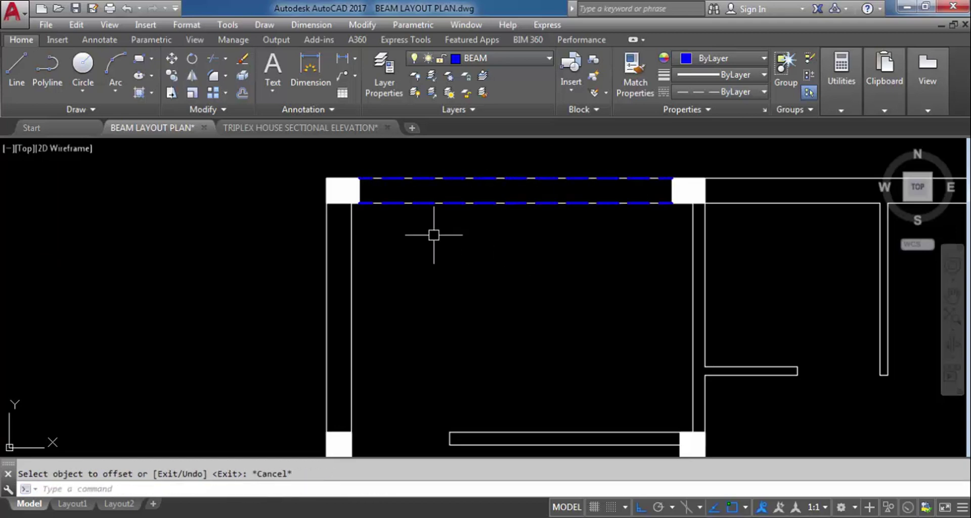
Draw a line along the upper wall's outer face from the second column to the third column.
{"action": "scroll", "coordinate": [434, 232], "scroll_direction": "down", "scroll_amount": 3}
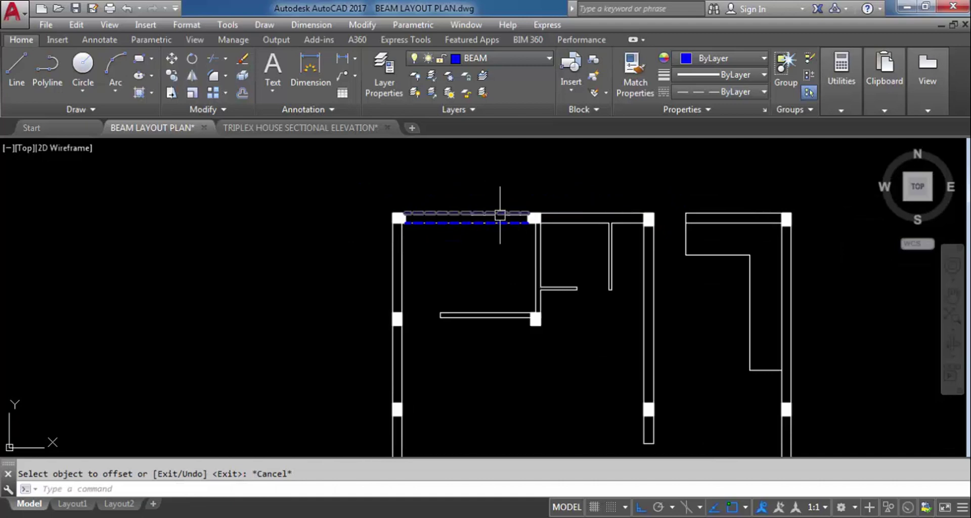
{"action": "scroll", "coordinate": [531, 218], "scroll_direction": "up", "scroll_amount": 4}
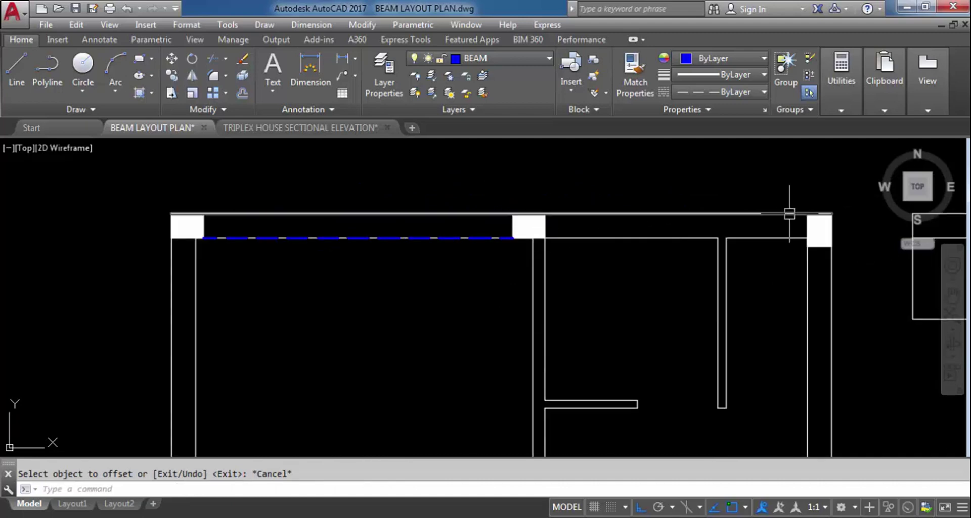
{"action": "key", "text": "Return"}
{"action": "scroll", "coordinate": [559, 271], "scroll_direction": "down", "scroll_amount": 3}
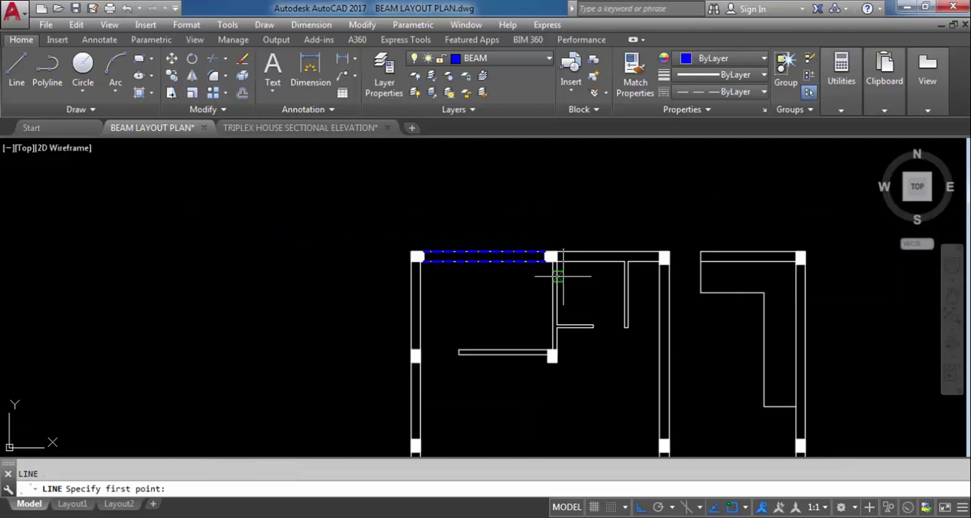
{"action": "scroll", "coordinate": [550, 264], "scroll_direction": "up", "scroll_amount": 3}
{"action": "left_click", "coordinate": [460, 264]}
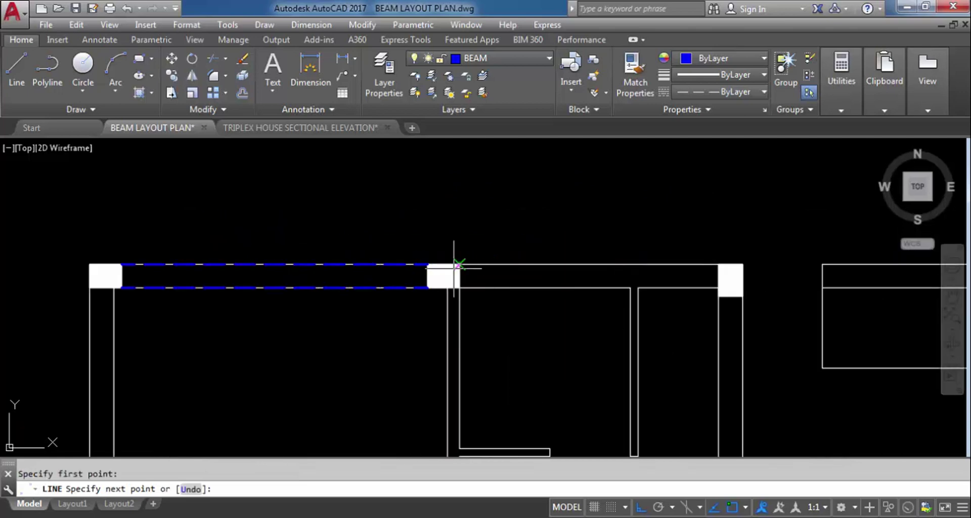
{"action": "left_click", "coordinate": [718, 264]}
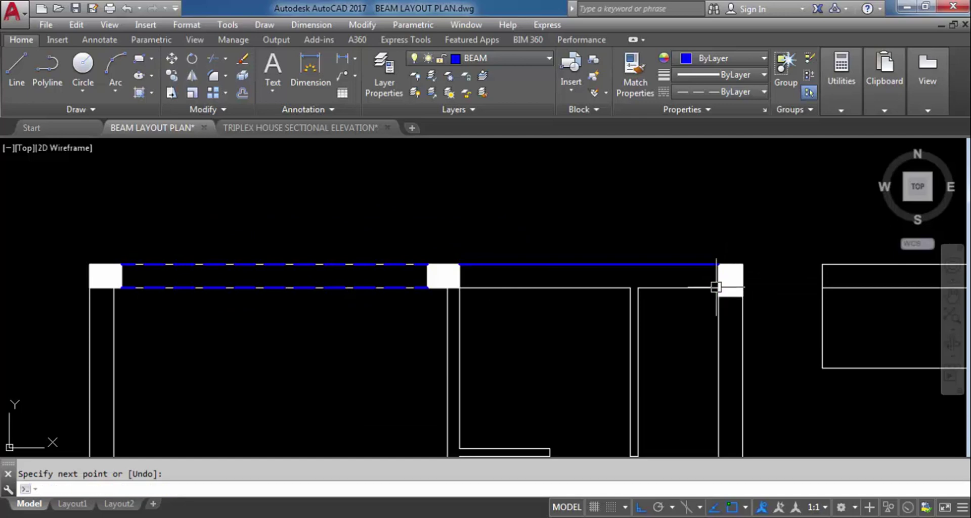
{"action": "key", "text": "Escape"}
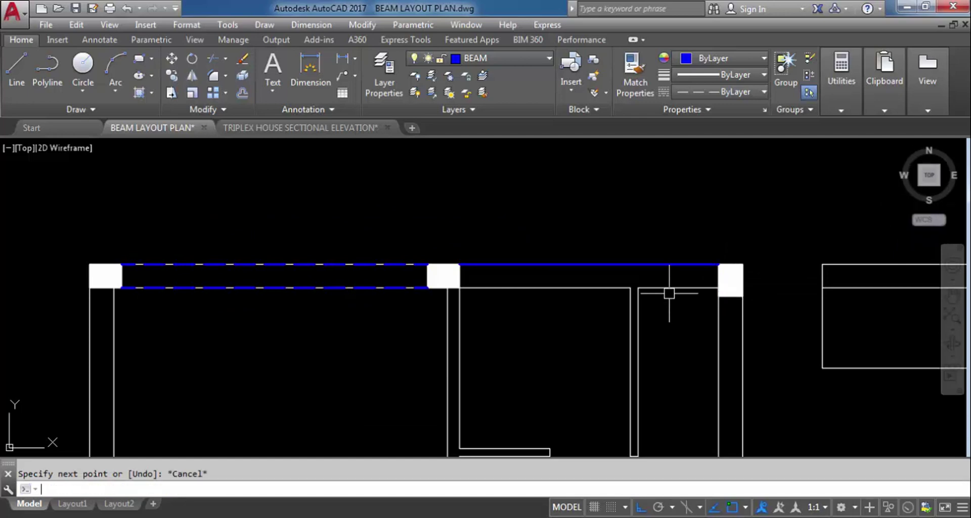
Match the properties of the first bay's dashed beam line onto the new line in the second bay.
{"action": "type", "text": "MA"}
{"action": "key", "text": "Return"}
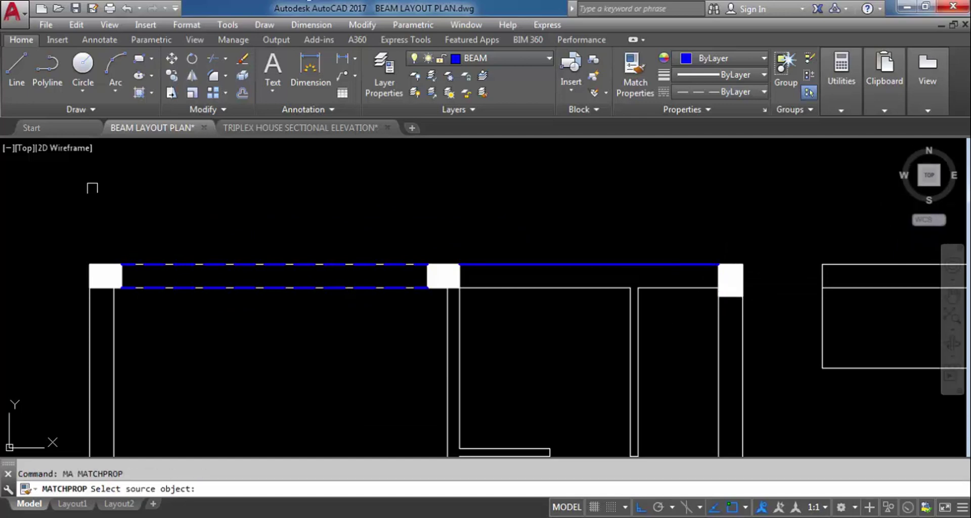
{"action": "left_click", "coordinate": [359, 264]}
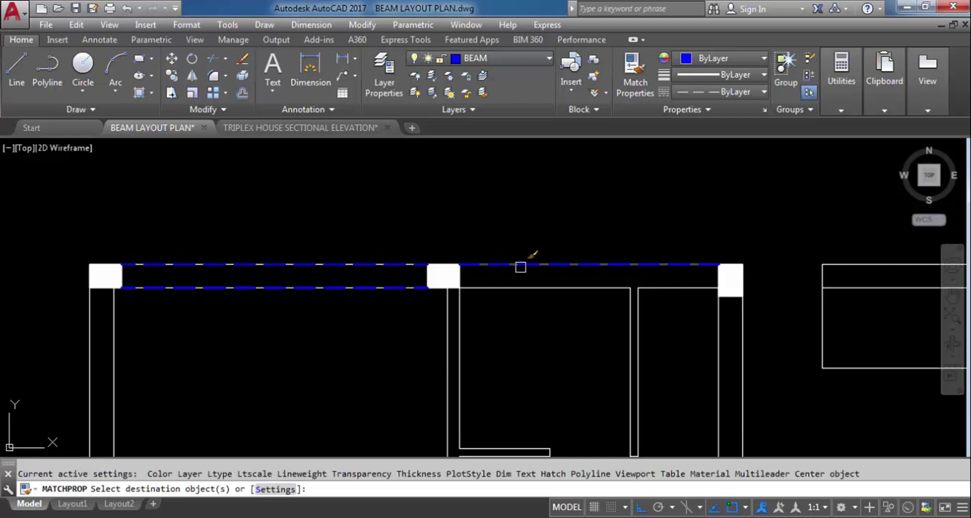
{"action": "left_click", "coordinate": [520, 265]}
{"action": "key", "text": "Escape"}
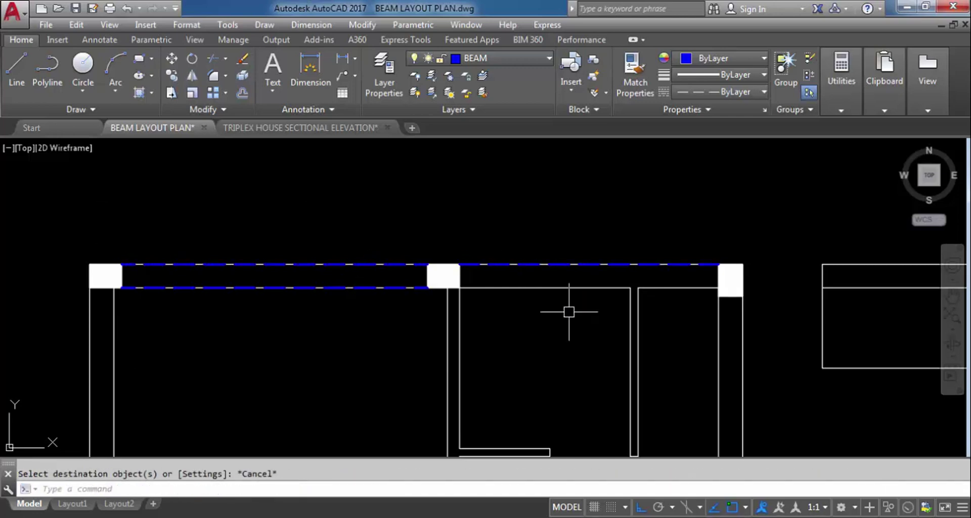
Offset the second bay's outer beam line 9 inches inward to form the beam's inner edge.
{"action": "type", "text": "o"}
{"action": "key", "text": "Return"}
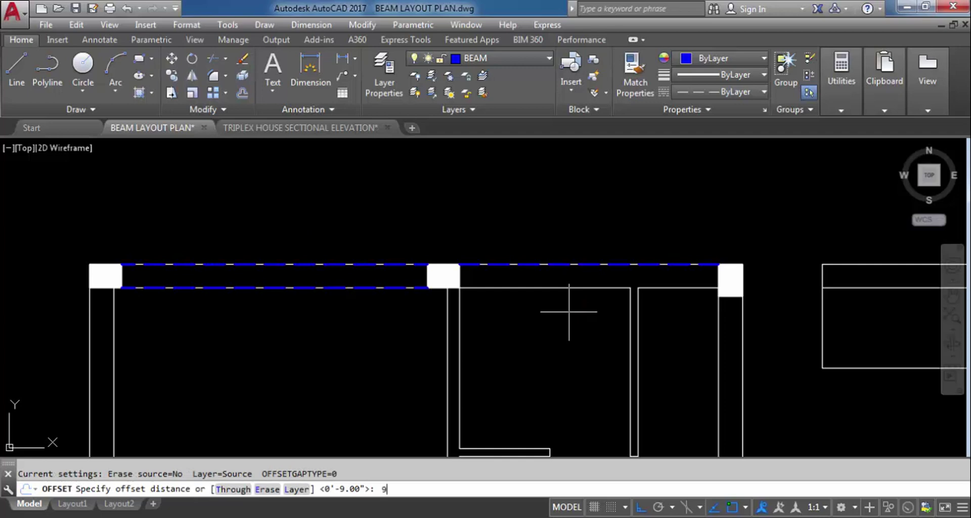
{"action": "type", "text": "9"}
{"action": "key", "text": "Return"}
{"action": "left_click", "coordinate": [560, 287]}
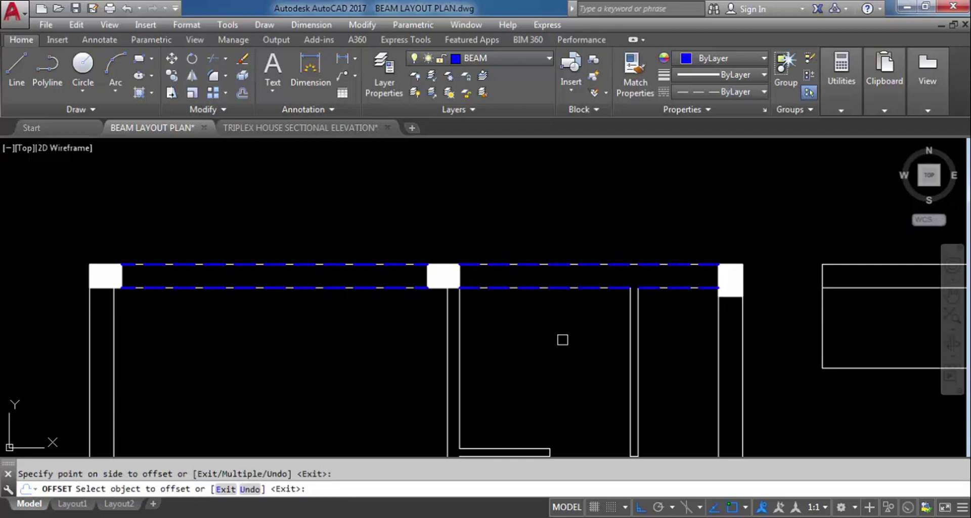
{"action": "key", "text": "Escape"}
Draw a line along the upper wall's outer face from the third column to the upper-right corner column.
{"action": "scroll", "coordinate": [425, 241], "scroll_direction": "down", "scroll_amount": 4}
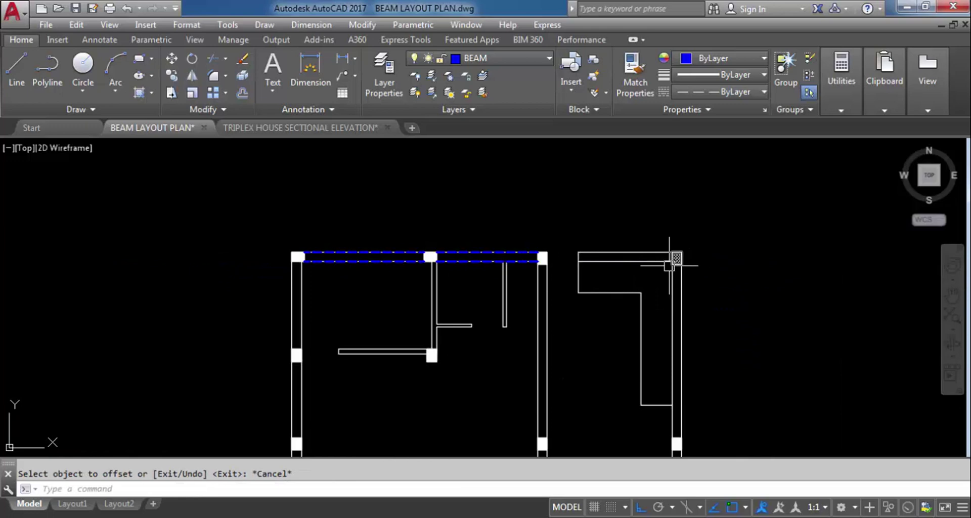
{"action": "type", "text": "l"}
{"action": "key", "text": "Return"}
{"action": "scroll", "coordinate": [557, 258], "scroll_direction": "up", "scroll_amount": 4}
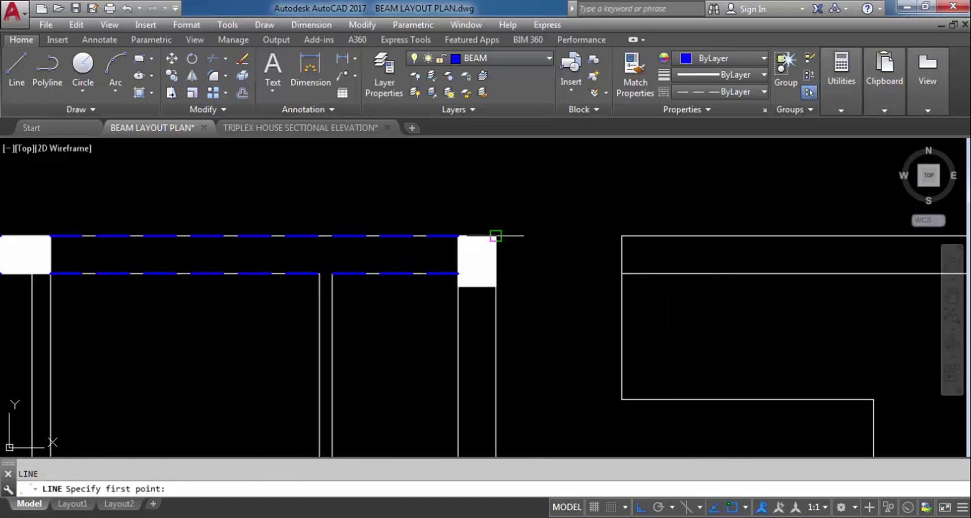
{"action": "left_click", "coordinate": [496, 236]}
{"action": "scroll", "coordinate": [471, 270], "scroll_direction": "down", "scroll_amount": 4}
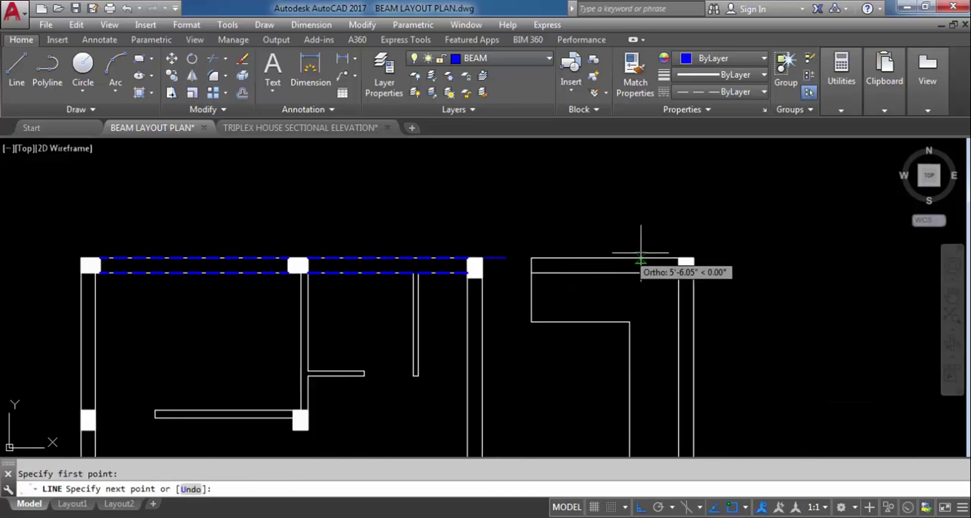
{"action": "left_click", "coordinate": [678, 258]}
{"action": "key", "text": "Return"}
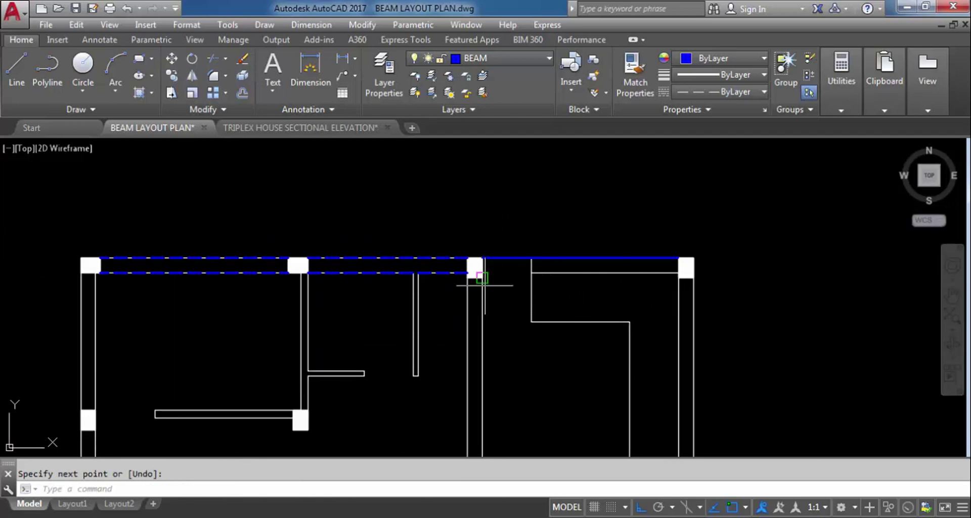
{"action": "key", "text": "Return"}
{"action": "key", "text": "Escape"}
Offset the third bay's outer beam line 9 inches inward to form the beam's inner edge.
{"action": "type", "text": "o"}
{"action": "key", "text": "Return"}
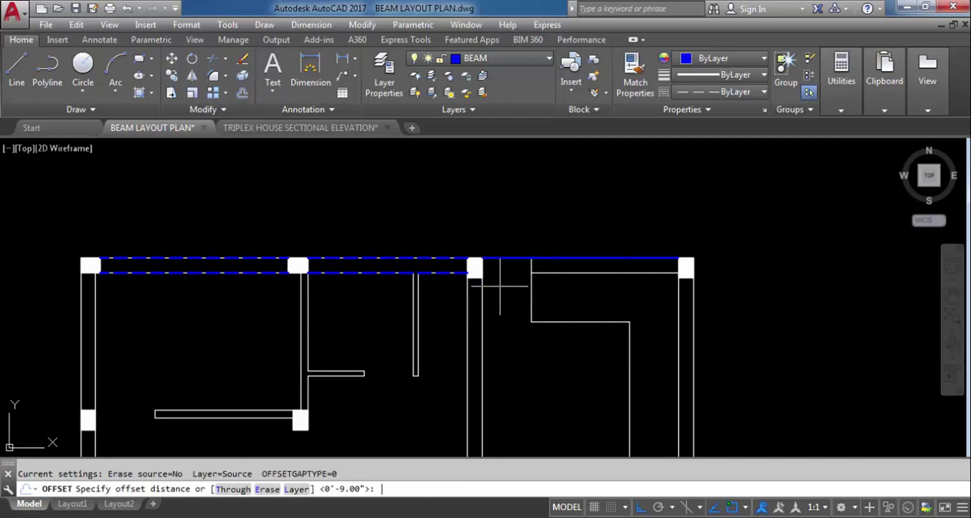
{"action": "type", "text": "9"}
{"action": "key", "text": "Return"}
{"action": "scroll", "coordinate": [505, 259], "scroll_direction": "up", "scroll_amount": 2}
{"action": "left_click", "coordinate": [505, 256]}
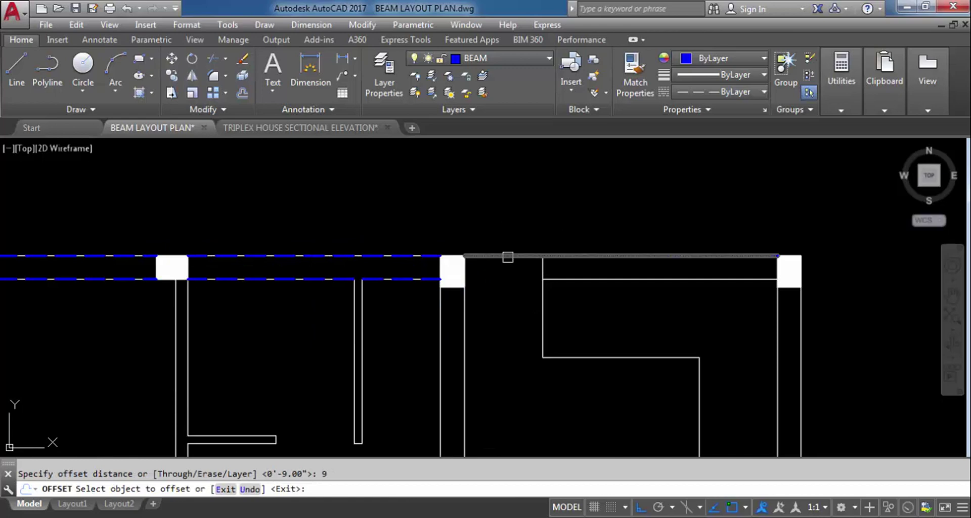
{"action": "left_click", "coordinate": [515, 354]}
{"action": "key", "text": "Escape"}
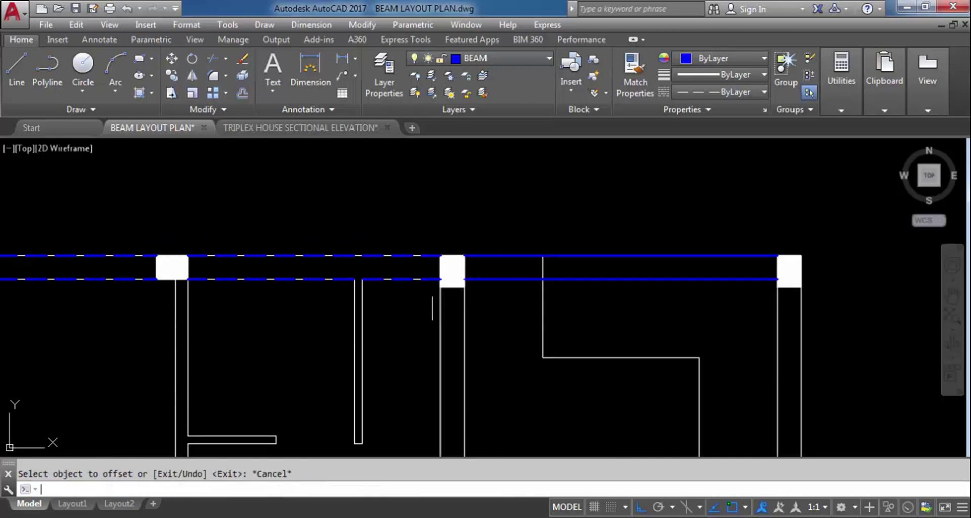
Match the properties of the second bay's dashed beam line onto both solid beam lines in the third bay.
{"action": "type", "text": "MA"}
{"action": "key", "text": "Return"}
{"action": "left_click", "coordinate": [430, 278]}
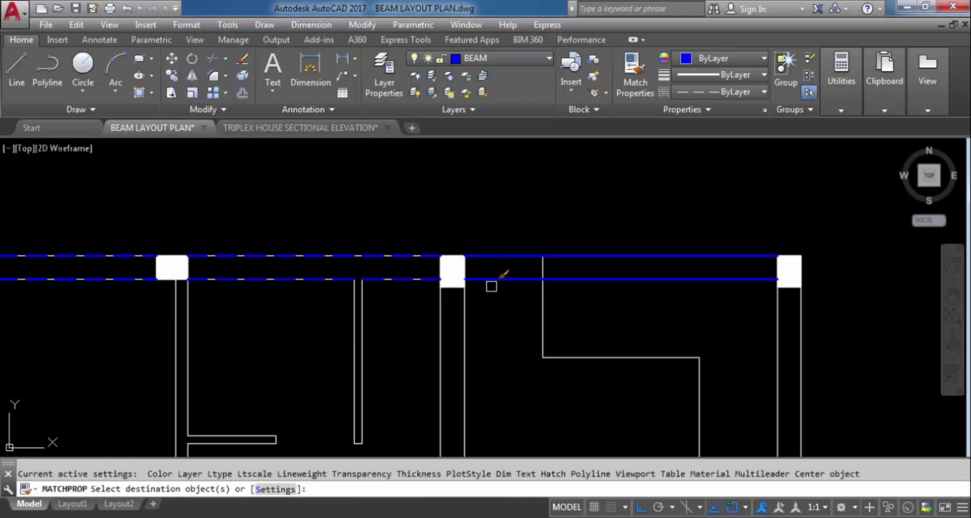
{"action": "left_click", "coordinate": [493, 282]}
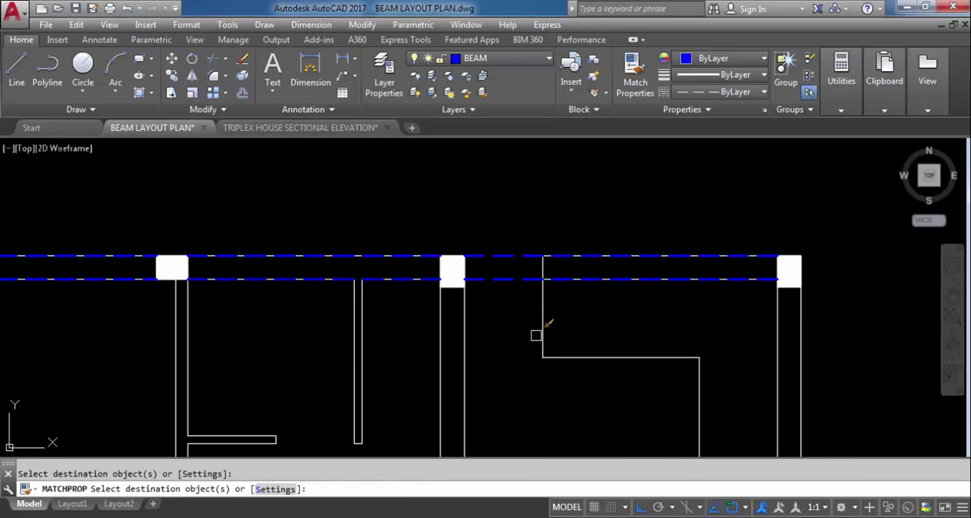
{"action": "key", "text": "Escape"}
Draw a vertical line along the right wall's outer face from the upper-right corner column down to the next column.
{"action": "scroll", "coordinate": [531, 222], "scroll_direction": "down", "scroll_amount": 3}
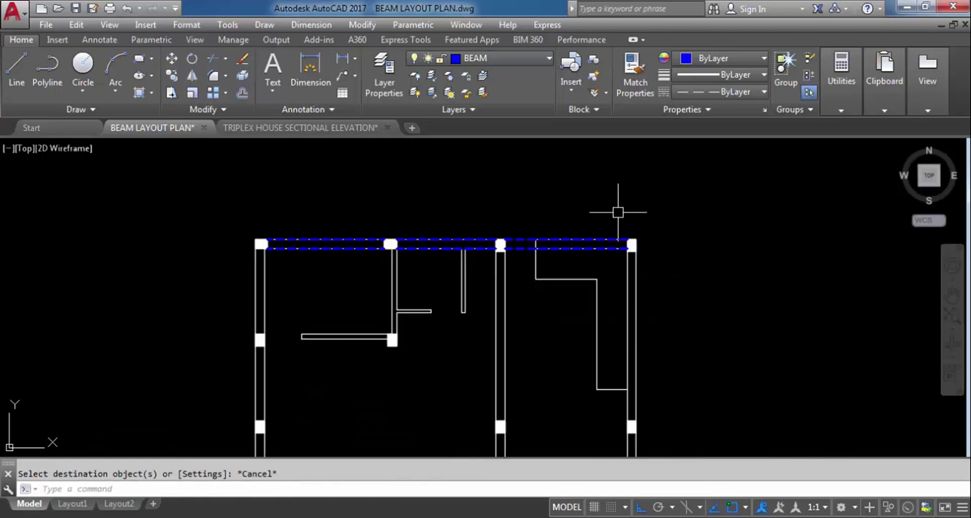
{"action": "scroll", "coordinate": [617, 212], "scroll_direction": "down", "scroll_amount": 4}
{"action": "scroll", "coordinate": [554, 212], "scroll_direction": "up", "scroll_amount": 4}
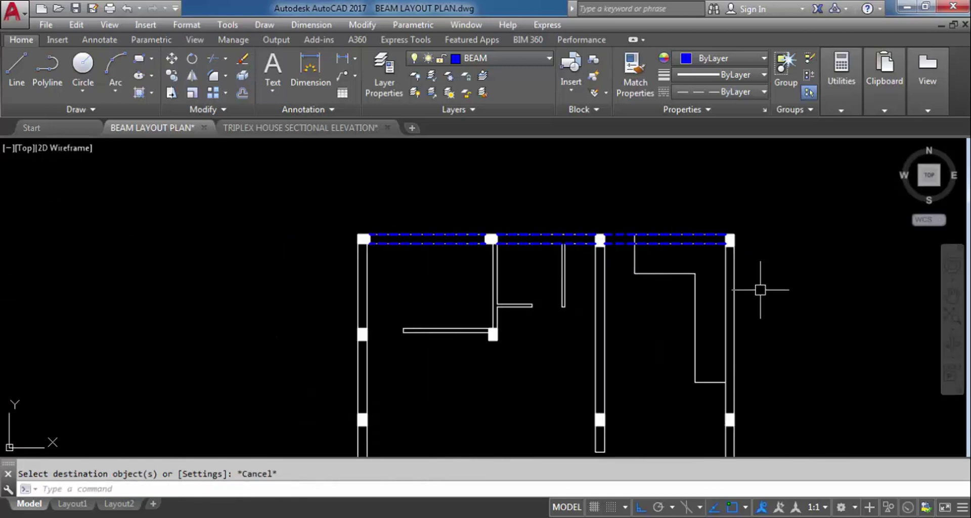
{"action": "type", "text": "l"}
{"action": "key", "text": "Return"}
{"action": "scroll", "coordinate": [749, 263], "scroll_direction": "up", "scroll_amount": 4}
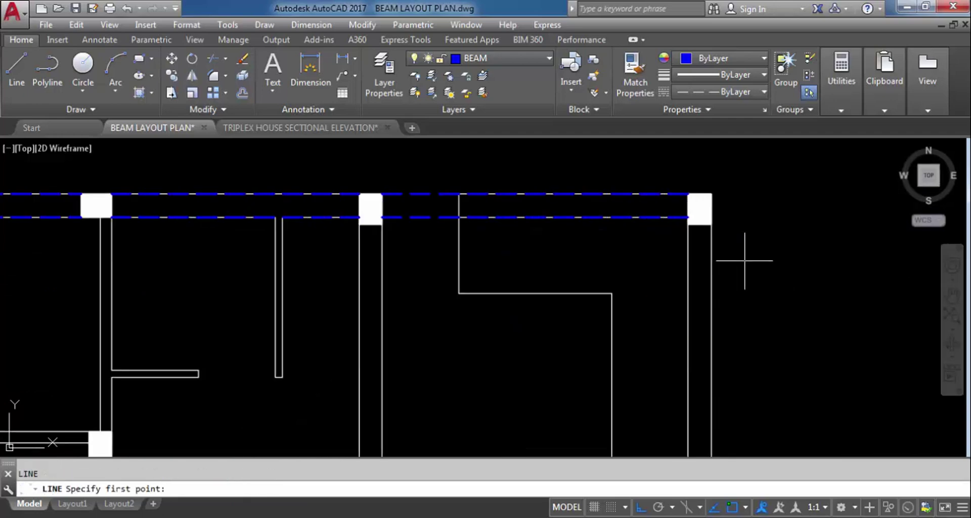
{"action": "left_click", "coordinate": [709, 226]}
{"action": "scroll", "coordinate": [712, 220], "scroll_direction": "down", "scroll_amount": 4}
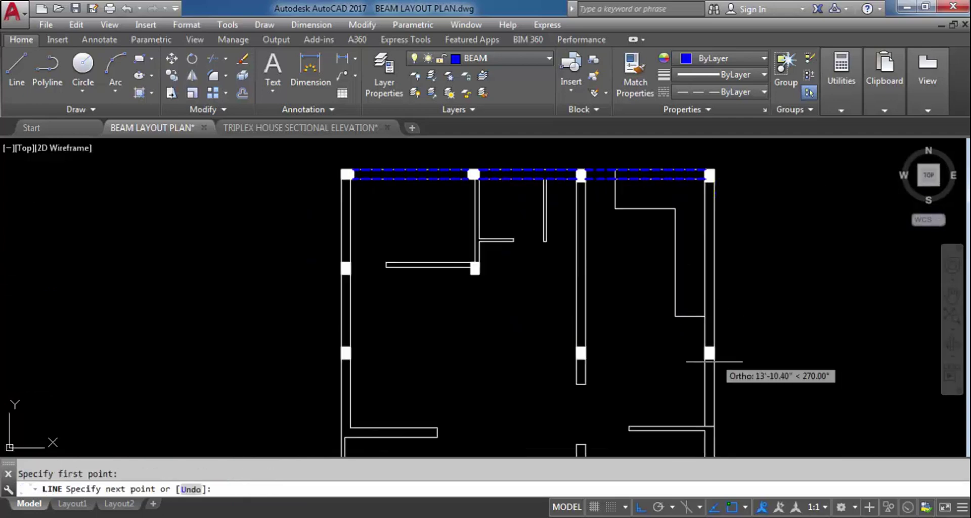
{"action": "scroll", "coordinate": [713, 362], "scroll_direction": "up", "scroll_amount": 4}
{"action": "left_click", "coordinate": [703, 329]}
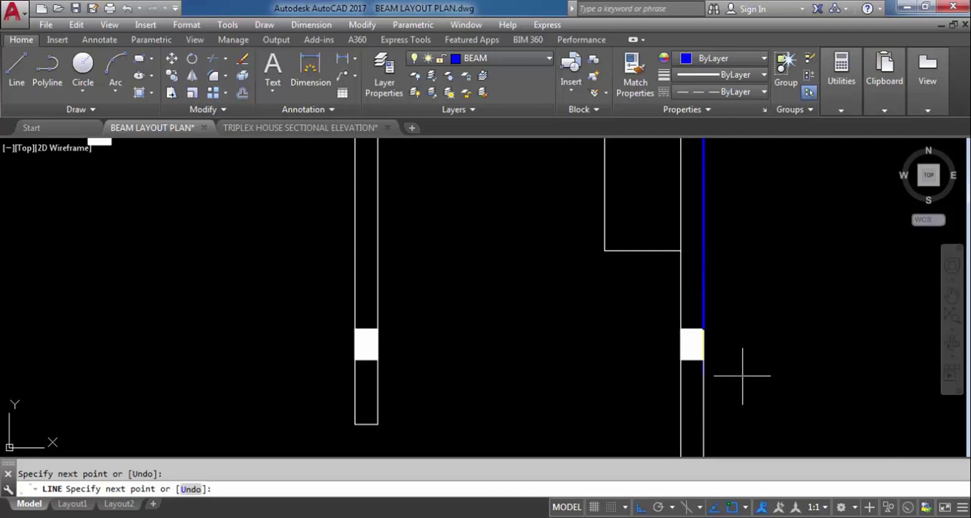
{"action": "key", "text": "Escape"}
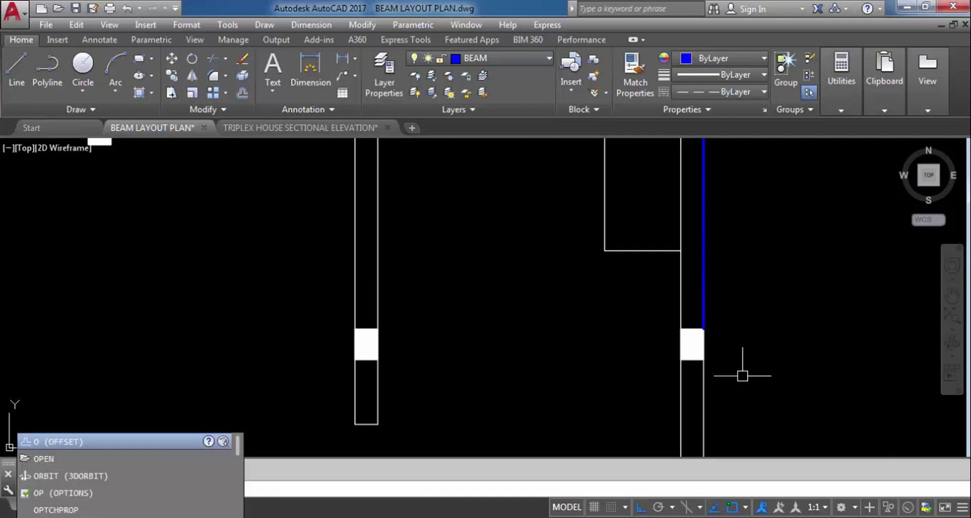
Offset the right wall's outer beam line 9 inches inward to form the vertical beam's inner edge.
{"action": "key", "text": "Return"}
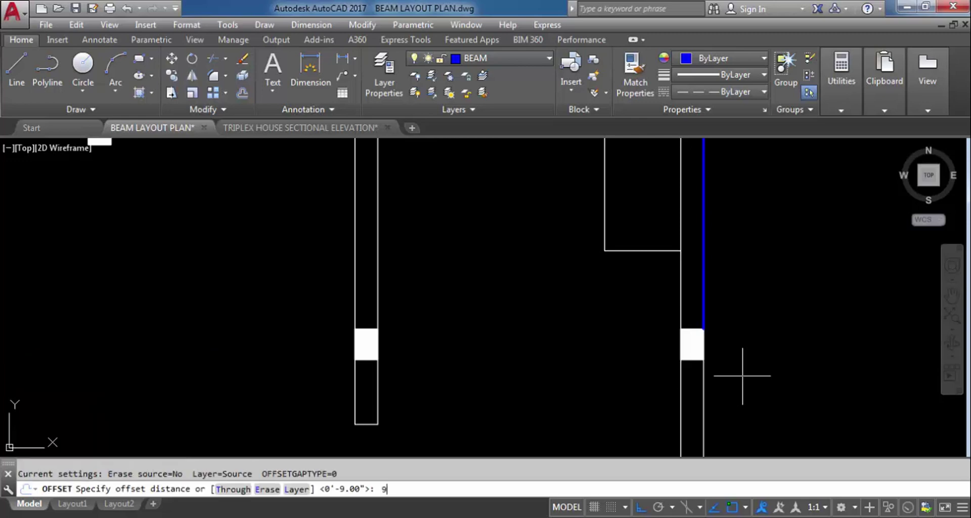
{"action": "key", "text": "Return"}
{"action": "left_click", "coordinate": [700, 293]}
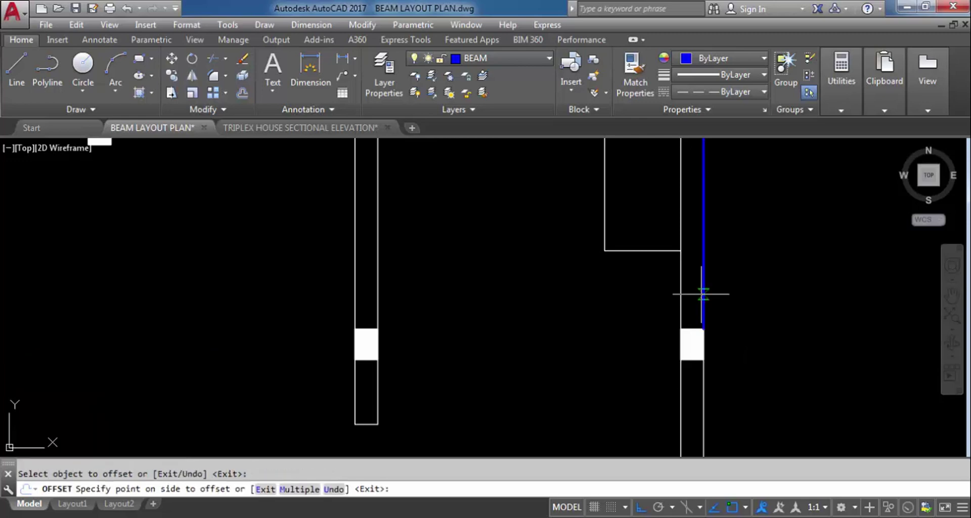
{"action": "left_click", "coordinate": [594, 310]}
{"action": "scroll", "coordinate": [605, 378], "scroll_direction": "down", "scroll_amount": 3}
{"action": "left_click", "coordinate": [397, 440]}
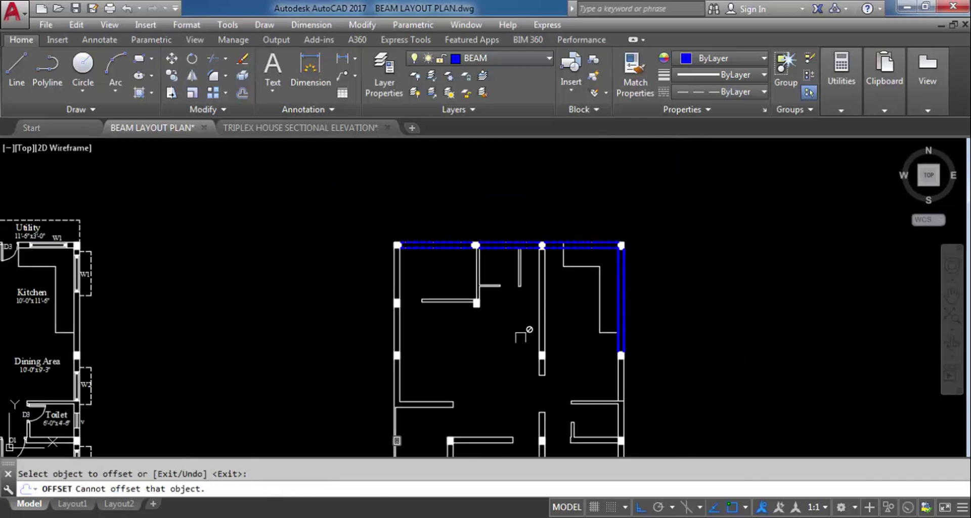
{"action": "scroll", "coordinate": [640, 305], "scroll_direction": "down", "scroll_amount": 2}
{"action": "scroll", "coordinate": [607, 365], "scroll_direction": "up", "scroll_amount": 2}
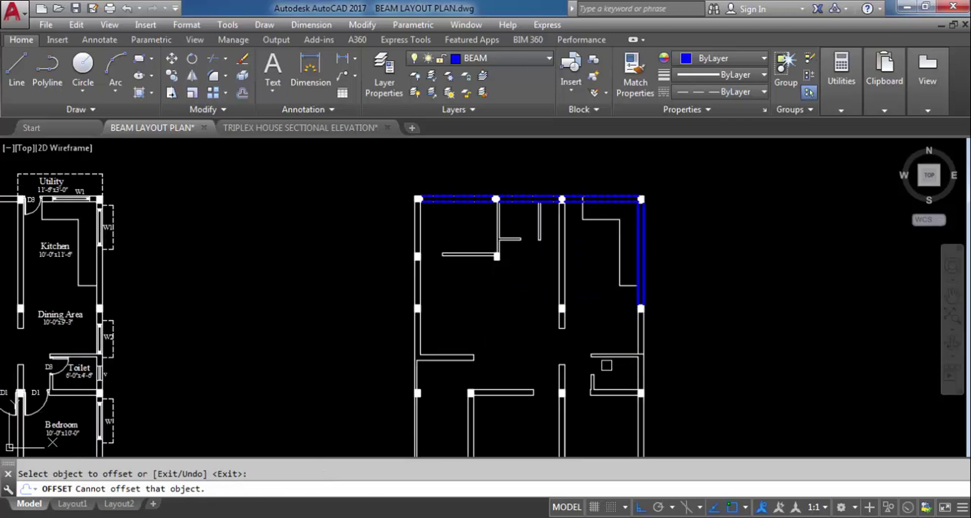
{"action": "scroll", "coordinate": [572, 232], "scroll_direction": "up", "scroll_amount": 3}
{"action": "scroll", "coordinate": [580, 248], "scroll_direction": "down", "scroll_amount": 2}
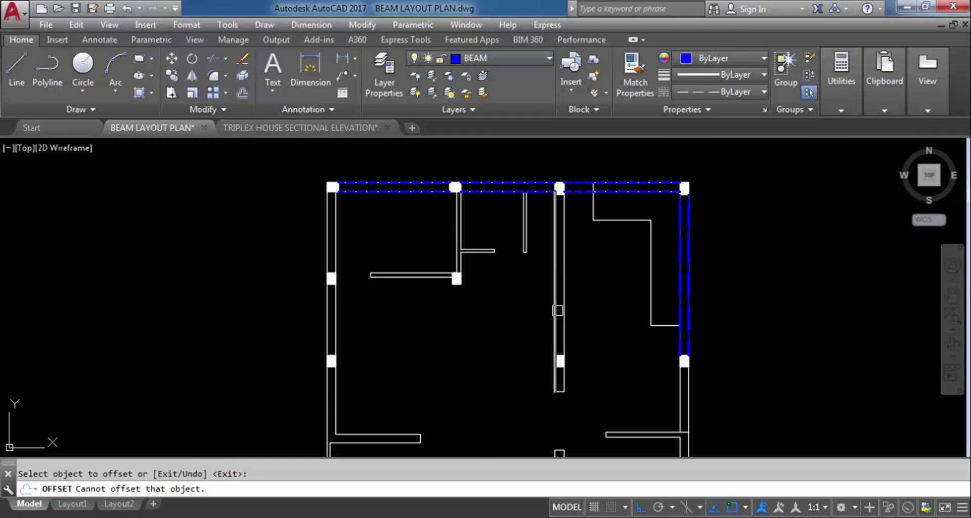
{"action": "key", "text": "Escape"}
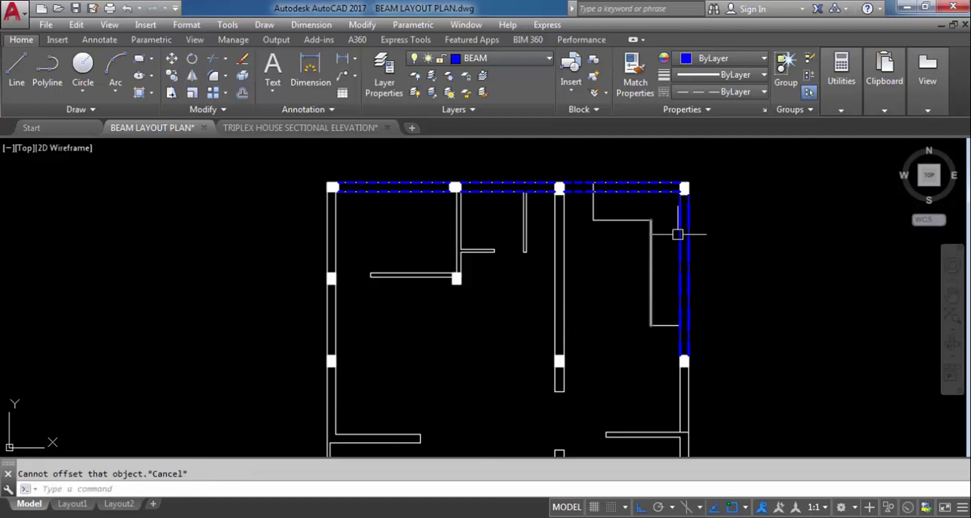
Start copying the right wall's two vertical beam lines, using the upper-right column's lower outer corner as the base point.
{"action": "scroll", "coordinate": [683, 243], "scroll_direction": "up", "scroll_amount": 4}
{"action": "left_click", "coordinate": [699, 265]}
{"action": "left_click", "coordinate": [677, 269]}
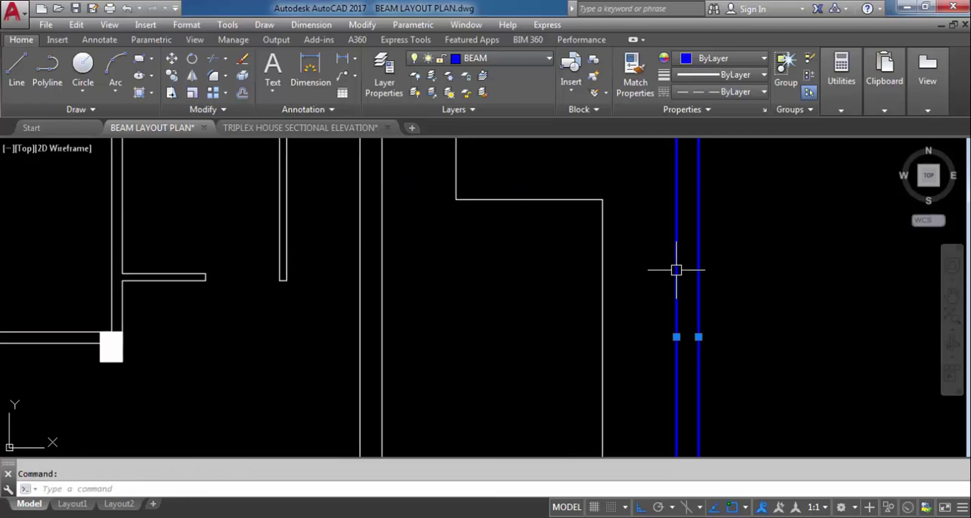
{"action": "scroll", "coordinate": [732, 336], "scroll_direction": "down", "scroll_amount": 4}
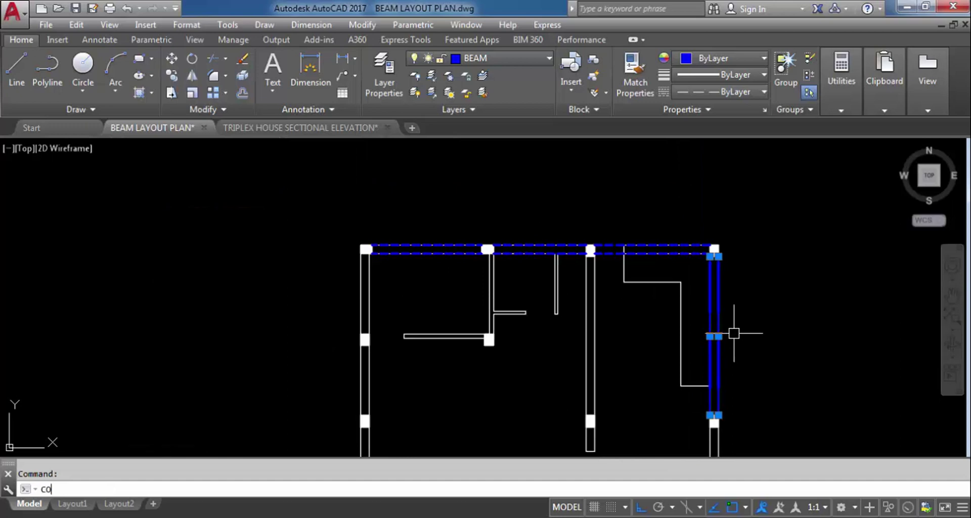
{"action": "type", "text": "co"}
{"action": "key", "text": "Return"}
{"action": "scroll", "coordinate": [714, 254], "scroll_direction": "up", "scroll_amount": 6}
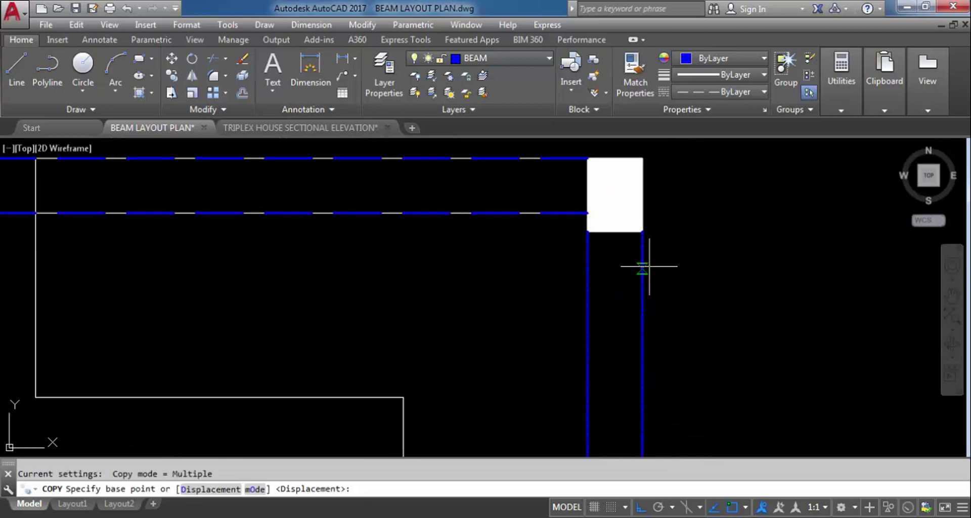
{"action": "left_click", "coordinate": [642, 231]}
{"action": "scroll", "coordinate": [648, 228], "scroll_direction": "down", "scroll_amount": 6}
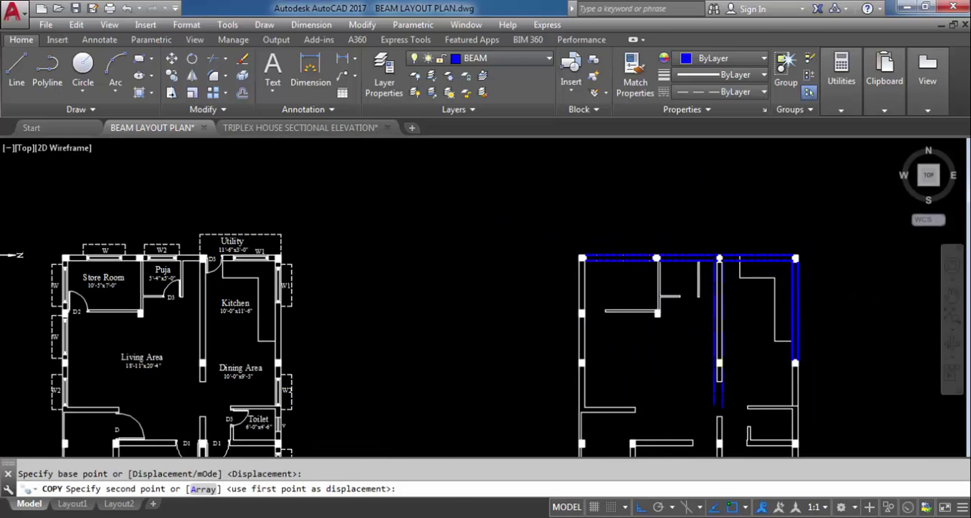
{"action": "scroll", "coordinate": [720, 255], "scroll_direction": "up", "scroll_amount": 12}
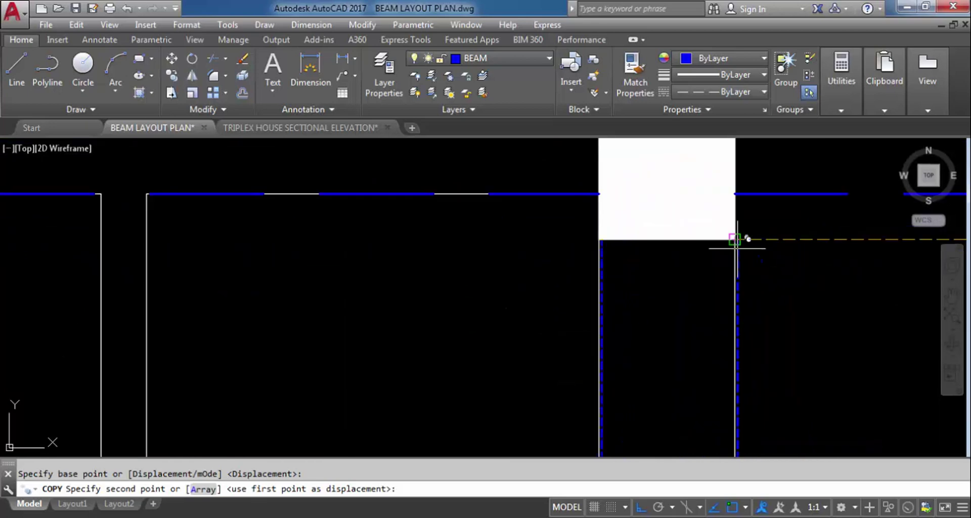
{"action": "left_click", "coordinate": [737, 193]}
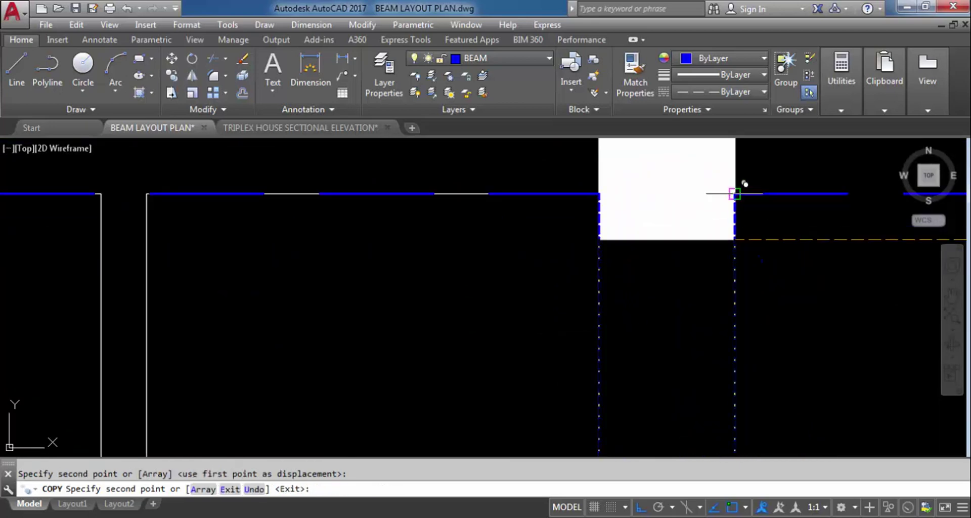
{"action": "scroll", "coordinate": [737, 193], "scroll_direction": "down", "scroll_amount": 4}
{"action": "scroll", "coordinate": [737, 194], "scroll_direction": "down", "scroll_amount": 2}
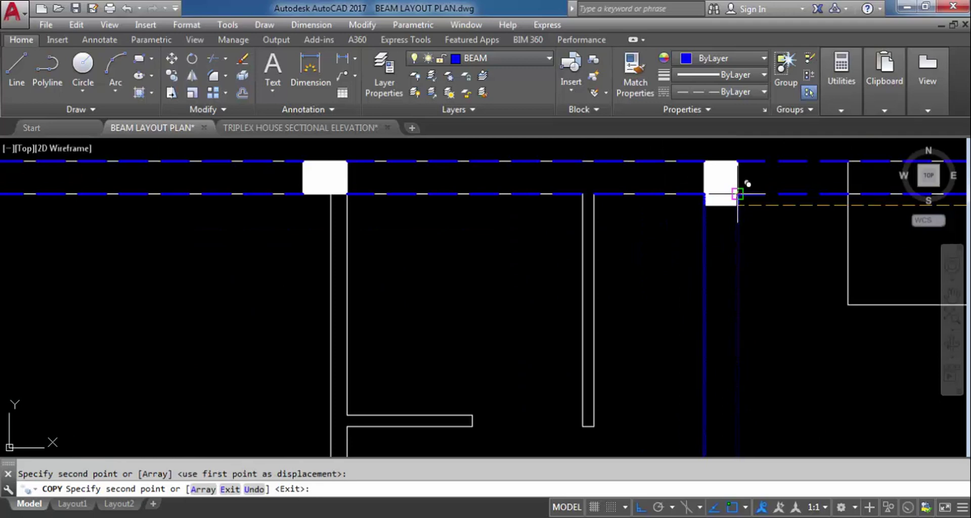
{"action": "type", "text": "u"}
{"action": "key", "text": "Return"}
Place the copied vertical beam lines at the lower-right corner of the upper column on the middle wall.
{"action": "scroll", "coordinate": [737, 194], "scroll_direction": "down", "scroll_amount": 3}
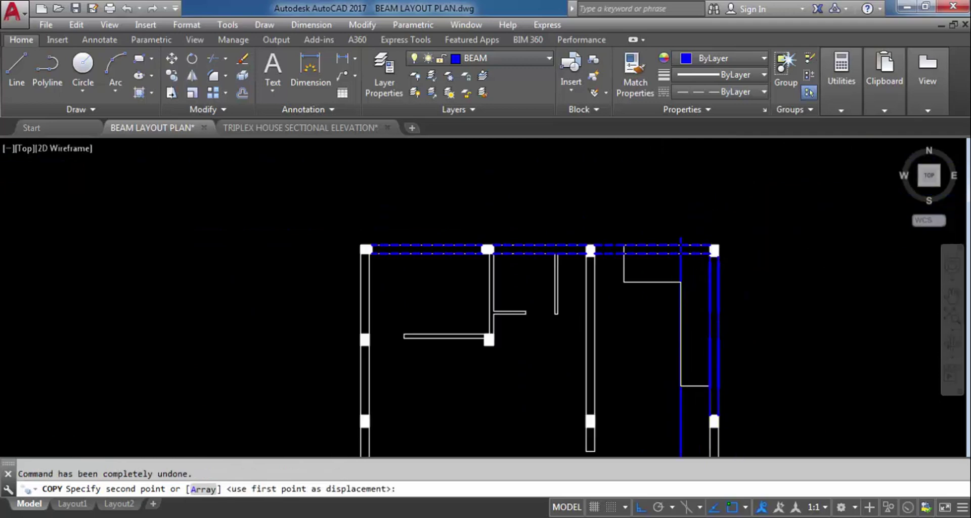
{"action": "scroll", "coordinate": [680, 274], "scroll_direction": "up", "scroll_amount": 4}
{"action": "scroll", "coordinate": [468, 205], "scroll_direction": "up", "scroll_amount": 4}
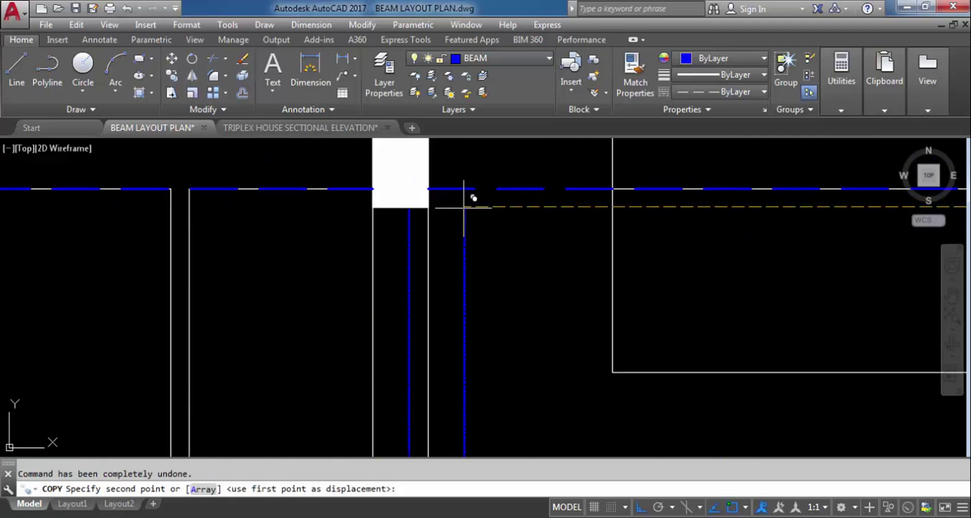
{"action": "scroll", "coordinate": [464, 206], "scroll_direction": "up", "scroll_amount": 3}
{"action": "left_click", "coordinate": [415, 209]}
{"action": "scroll", "coordinate": [751, 242], "scroll_direction": "down", "scroll_amount": 4}
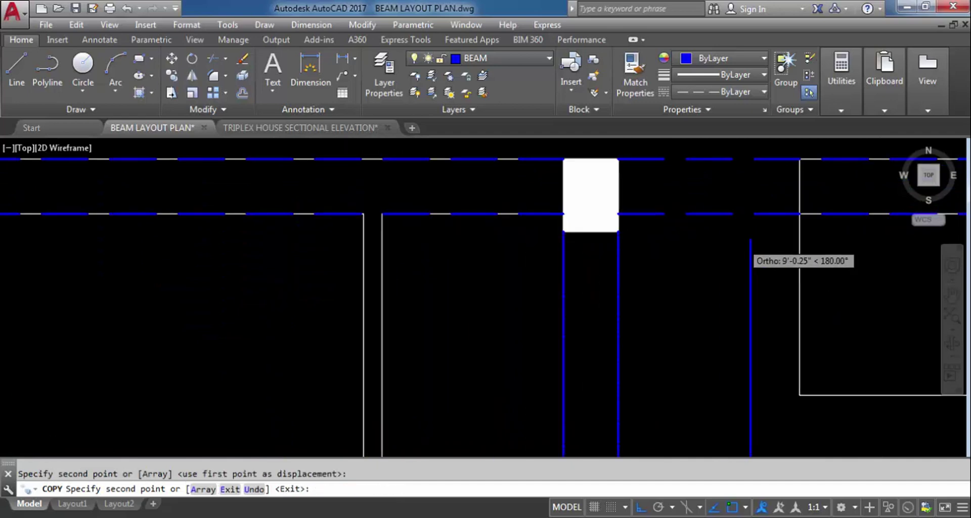
{"action": "scroll", "coordinate": [751, 242], "scroll_direction": "down", "scroll_amount": 4}
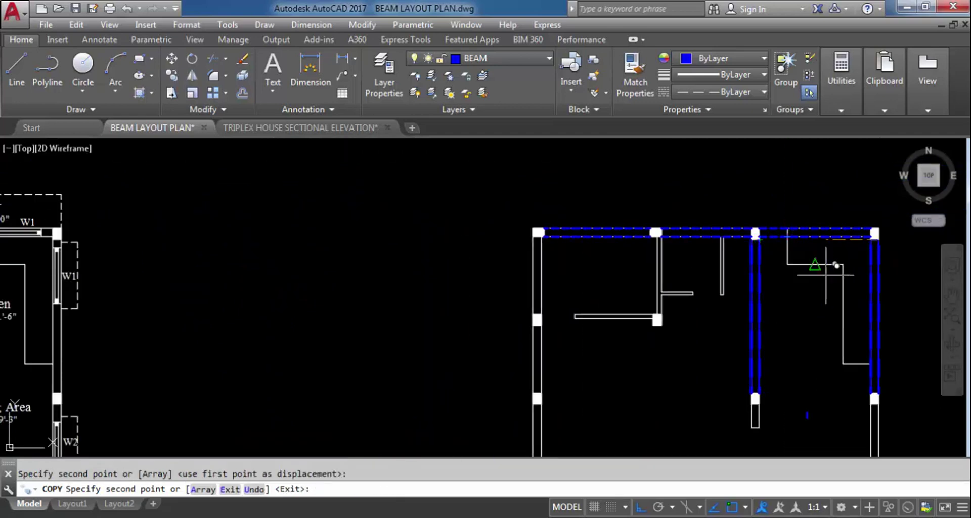
{"action": "key", "text": "Escape"}
Match the properties of the third bay's inner dashed beam line onto the vertical beam lines of the right and middle walls.
{"action": "scroll", "coordinate": [820, 281], "scroll_direction": "up", "scroll_amount": 5}
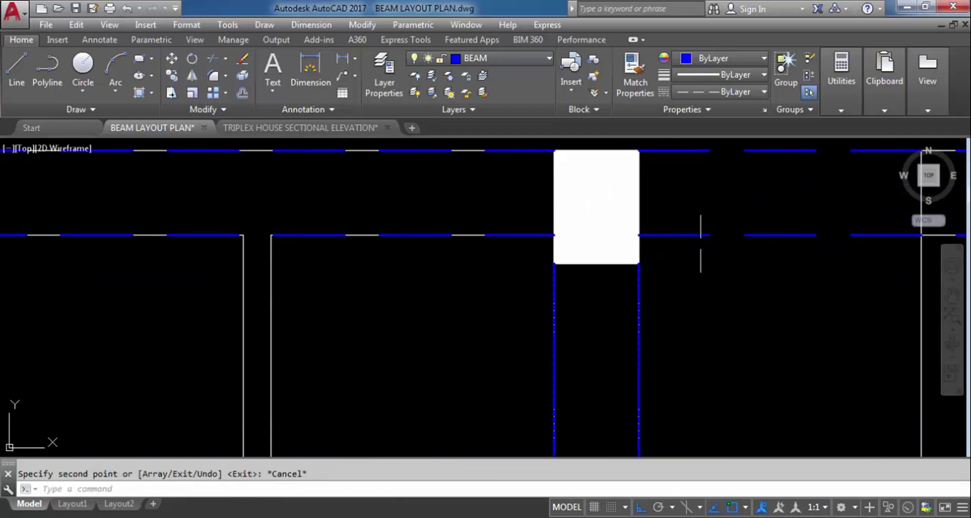
{"action": "scroll", "coordinate": [527, 206], "scroll_direction": "down", "scroll_amount": 5}
{"action": "scroll", "coordinate": [819, 220], "scroll_direction": "up", "scroll_amount": 5}
{"action": "scroll", "coordinate": [835, 217], "scroll_direction": "down", "scroll_amount": 3}
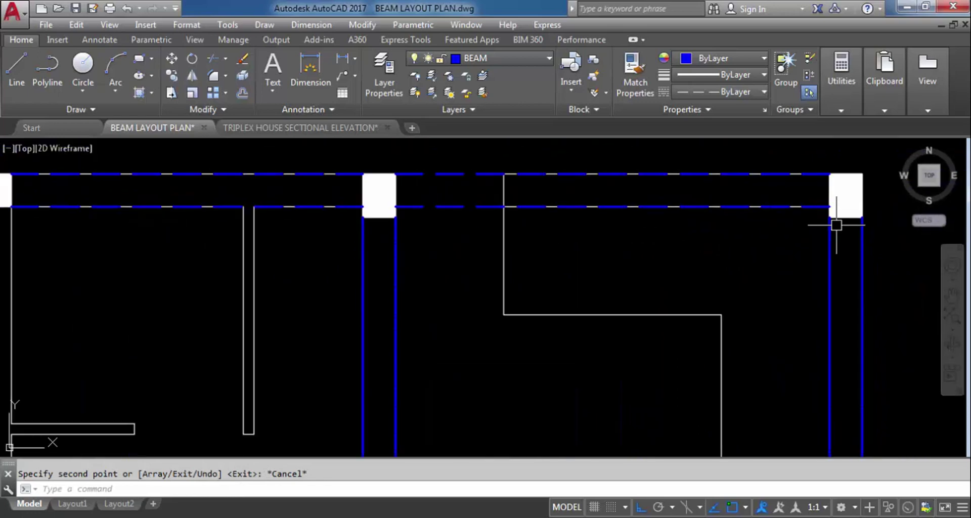
{"action": "left_click", "coordinate": [645, 206]}
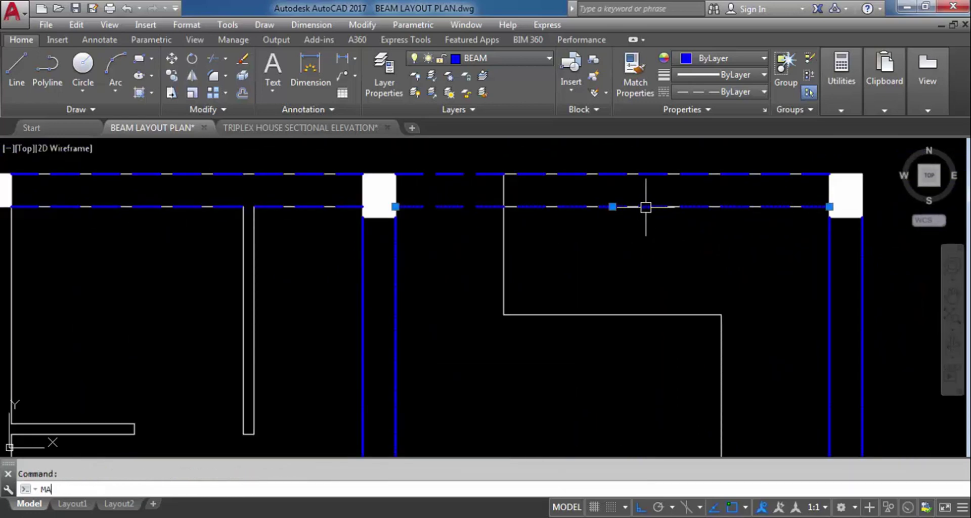
{"action": "type", "text": "MA"}
{"action": "key", "text": "Return"}
{"action": "left_click", "coordinate": [833, 288]}
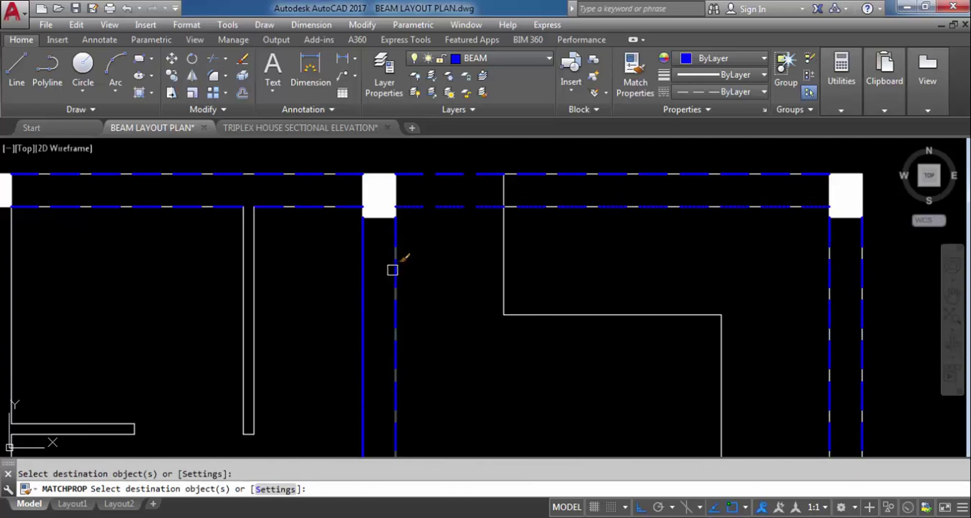
{"action": "scroll", "coordinate": [618, 220], "scroll_direction": "down", "scroll_amount": 5}
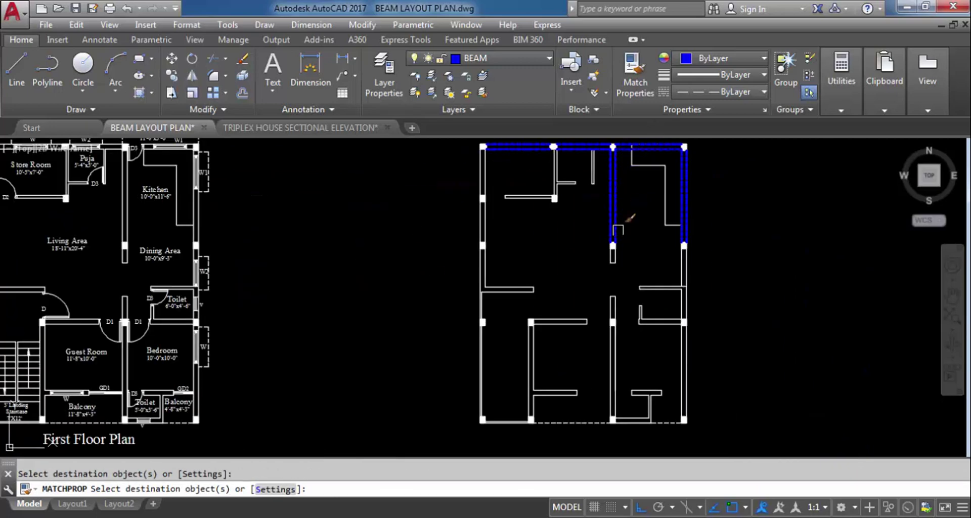
{"action": "scroll", "coordinate": [618, 220], "scroll_direction": "up", "scroll_amount": 8}
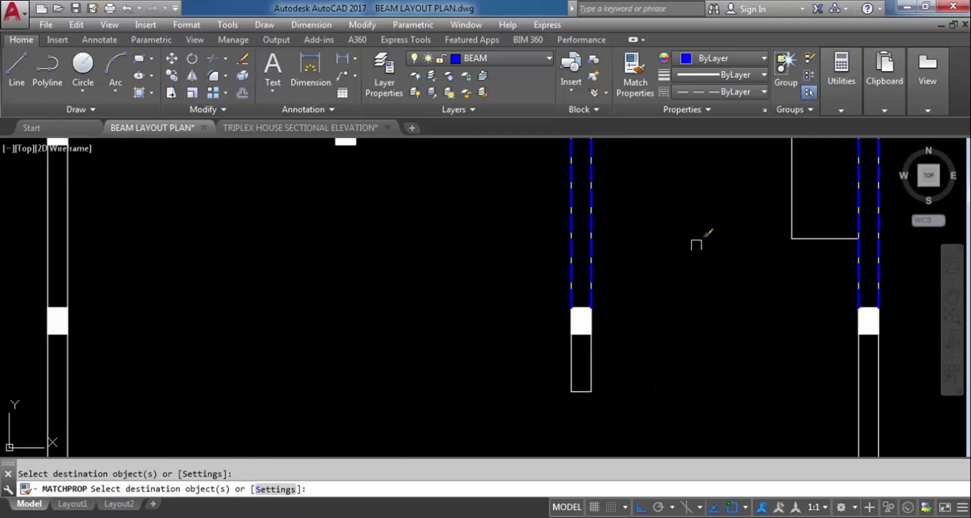
{"action": "scroll", "coordinate": [735, 286], "scroll_direction": "down", "scroll_amount": 4}
{"action": "scroll", "coordinate": [736, 287], "scroll_direction": "down", "scroll_amount": 2}
{"action": "key", "text": "Escape"}
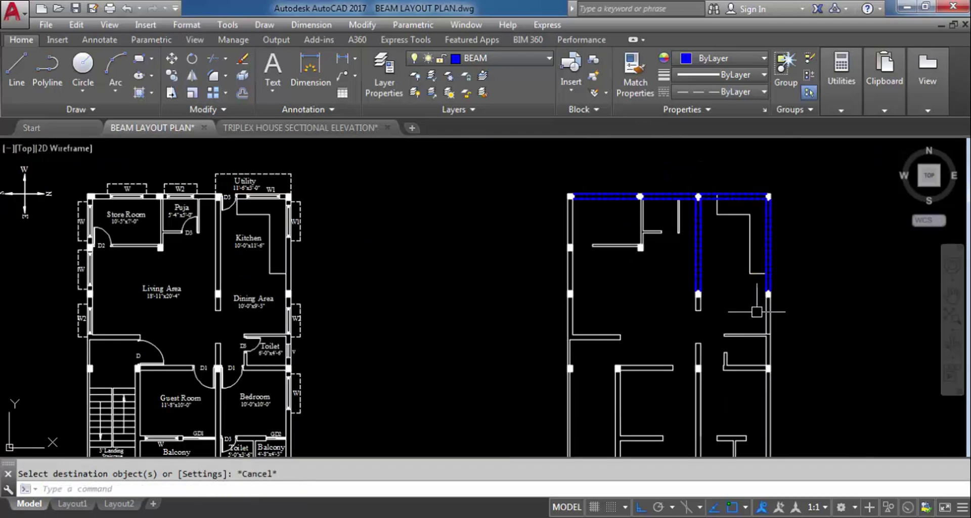
Draw a vertical line along the right wall's outer face from the second column down to the third column.
{"action": "scroll", "coordinate": [792, 342], "scroll_direction": "up", "scroll_amount": 2}
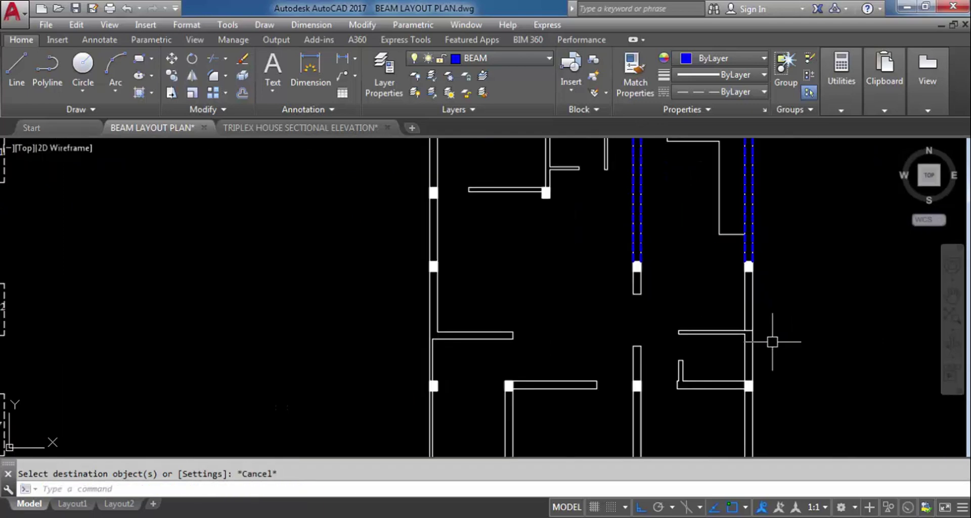
{"action": "type", "text": "L"}
{"action": "key", "text": "Return"}
{"action": "scroll", "coordinate": [756, 265], "scroll_direction": "up", "scroll_amount": 8}
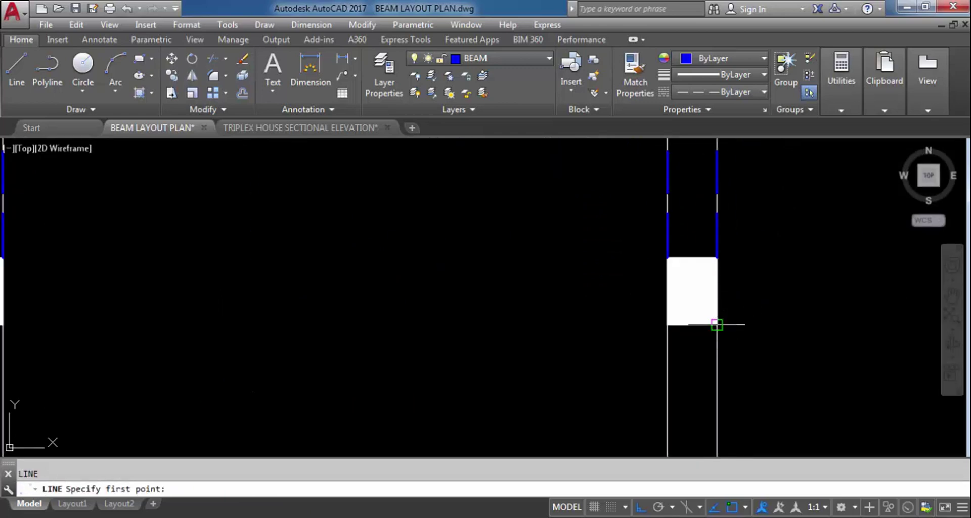
{"action": "left_click", "coordinate": [716, 325]}
{"action": "scroll", "coordinate": [717, 324], "scroll_direction": "down", "scroll_amount": 7}
{"action": "scroll", "coordinate": [721, 340], "scroll_direction": "up", "scroll_amount": 5}
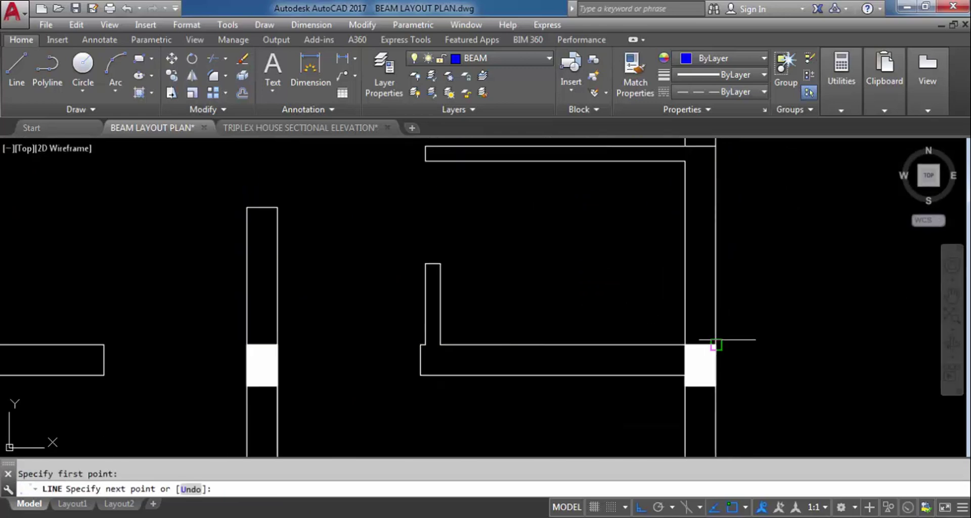
{"action": "left_click", "coordinate": [716, 344]}
{"action": "key", "text": "Return"}
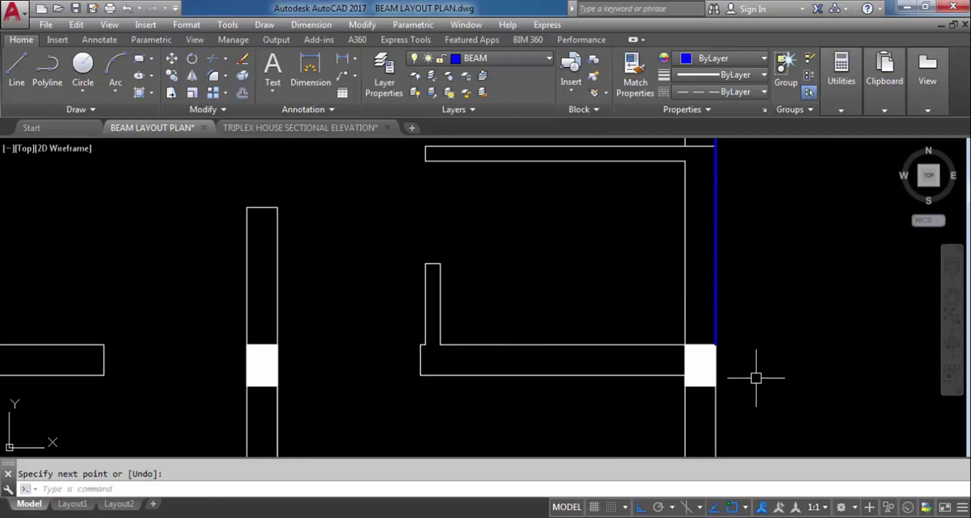
Draw a vertical line along the right wall's outer face from the third column down to the lower-right corner column.
{"action": "key", "text": "Return"}
{"action": "scroll", "coordinate": [755, 349], "scroll_direction": "down", "scroll_amount": 5}
{"action": "scroll", "coordinate": [755, 287], "scroll_direction": "up", "scroll_amount": 4}
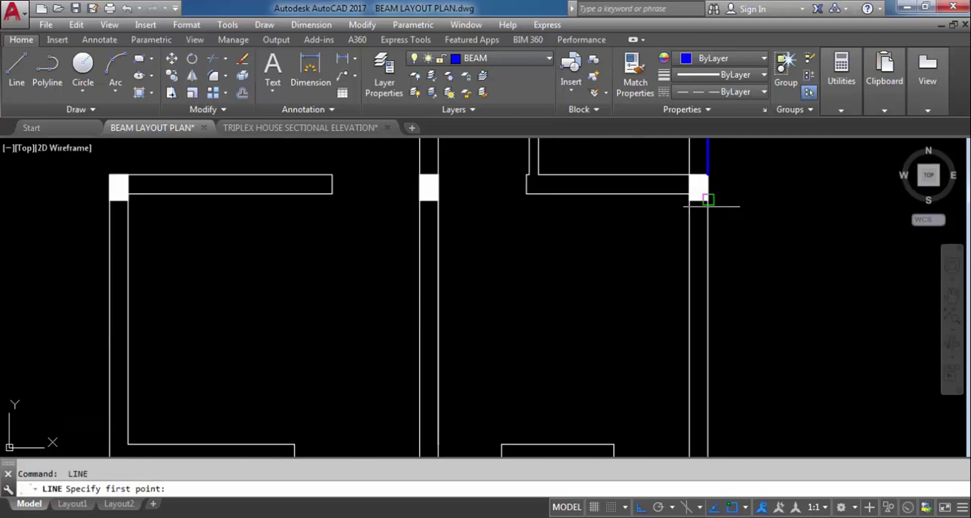
{"action": "left_click", "coordinate": [708, 200]}
{"action": "scroll", "coordinate": [744, 276], "scroll_direction": "down", "scroll_amount": 5}
{"action": "scroll", "coordinate": [729, 347], "scroll_direction": "up", "scroll_amount": 5}
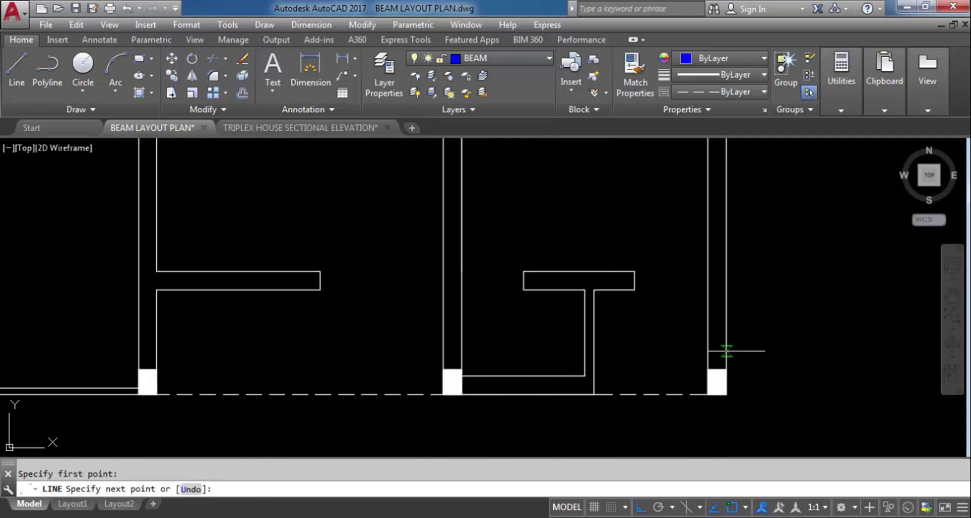
{"action": "left_click", "coordinate": [726, 371]}
{"action": "key", "text": "Escape"}
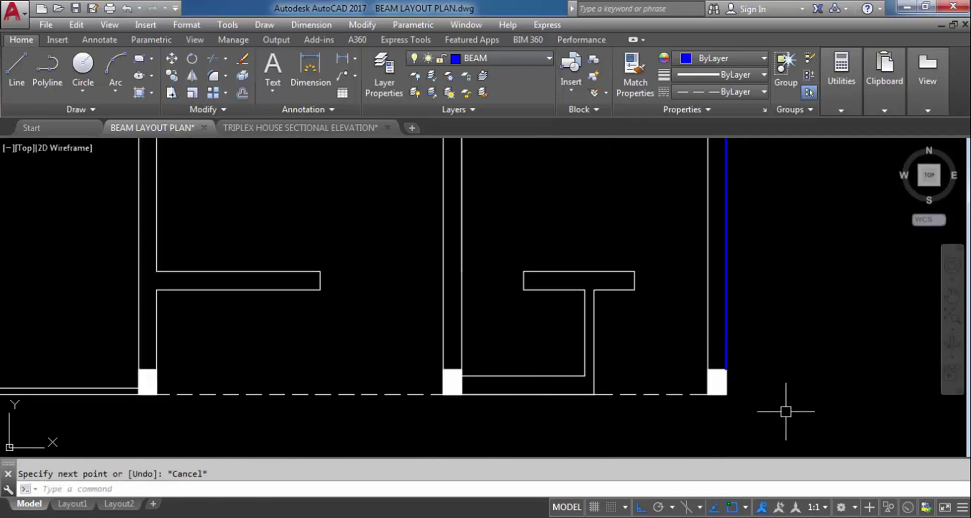
Draw a horizontal line along the plan's lower edge from the lower-right corner column to the middle wall's bottom column.
{"action": "key", "text": "Return"}
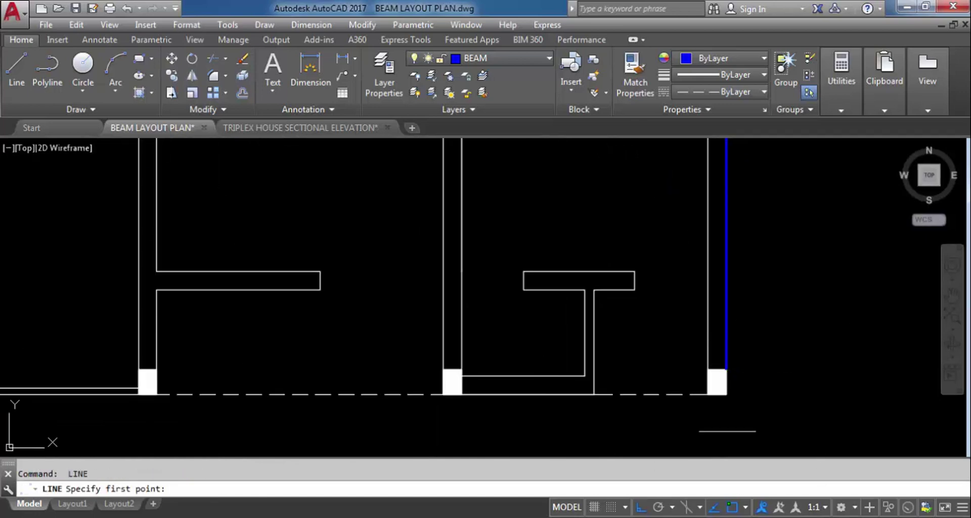
{"action": "left_click", "coordinate": [708, 394]}
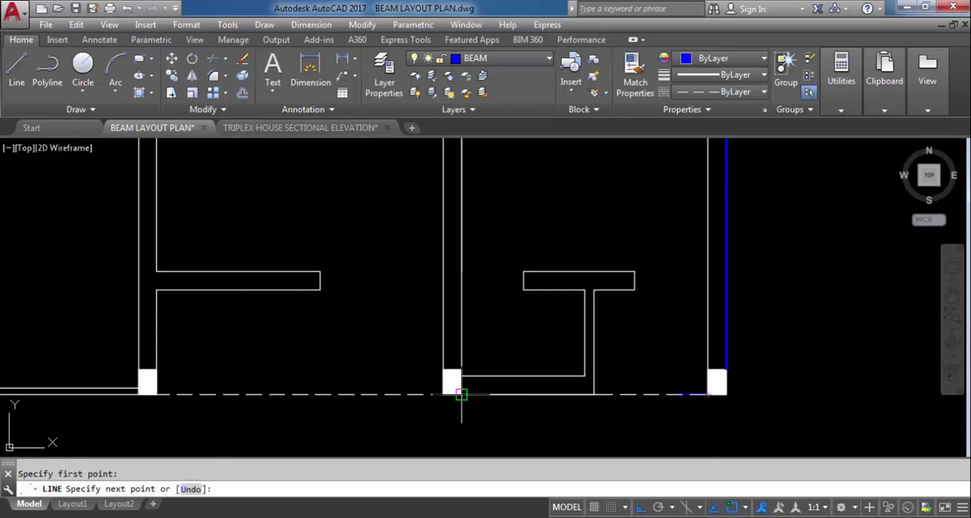
{"action": "left_click", "coordinate": [461, 394]}
{"action": "key", "text": "Escape"}
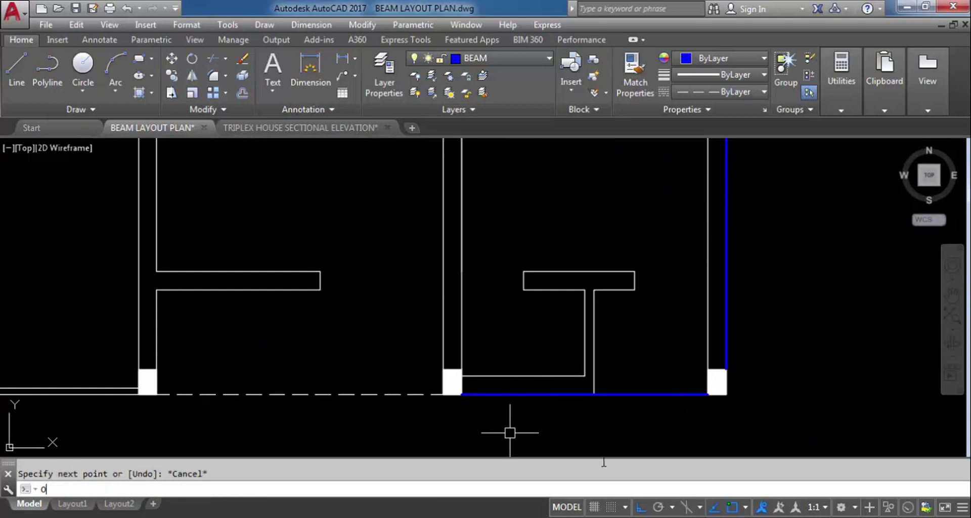
Offset the right wall's outer beam line between the second and third columns 9 inches inward.
{"action": "key", "text": "Return"}
{"action": "key", "text": "Return"}
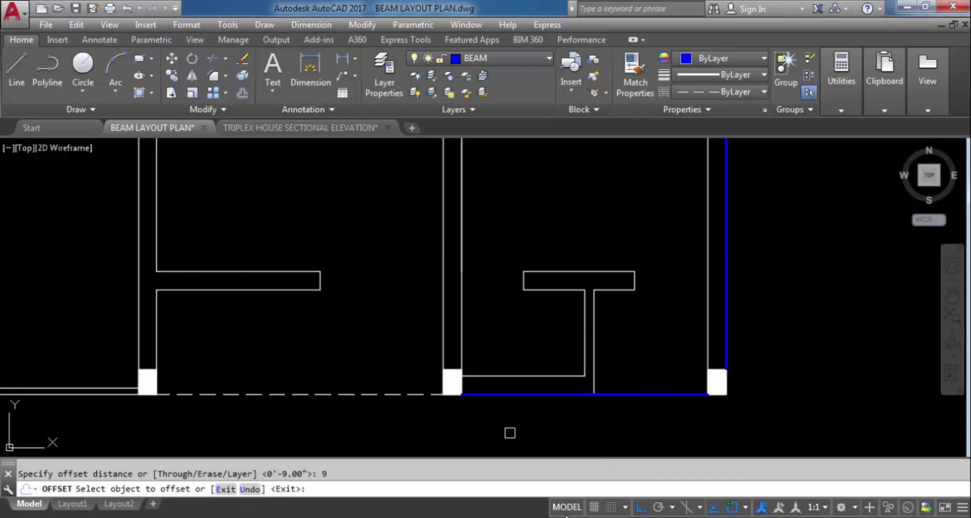
{"action": "scroll", "coordinate": [602, 444], "scroll_direction": "down", "scroll_amount": 6}
{"action": "scroll", "coordinate": [689, 329], "scroll_direction": "up", "scroll_amount": 8}
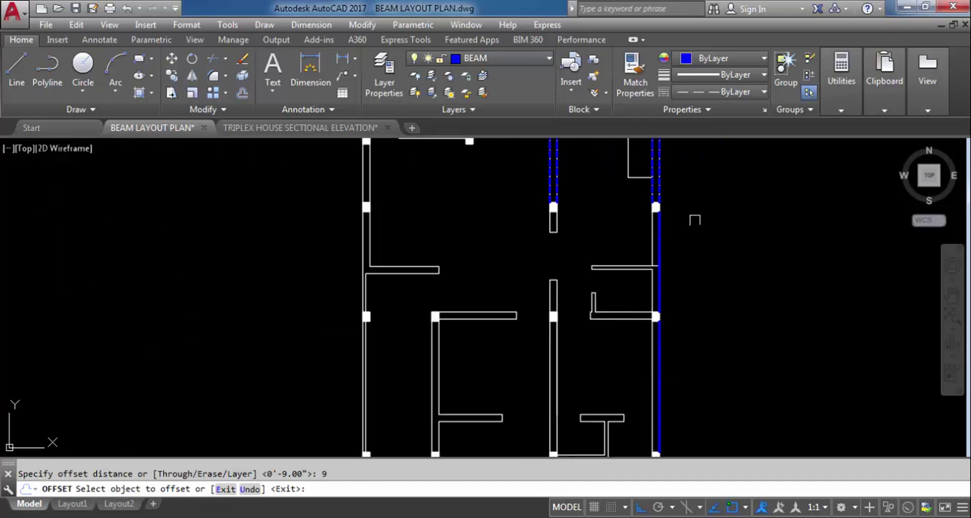
{"action": "left_click", "coordinate": [656, 220]}
{"action": "left_click", "coordinate": [568, 246]}
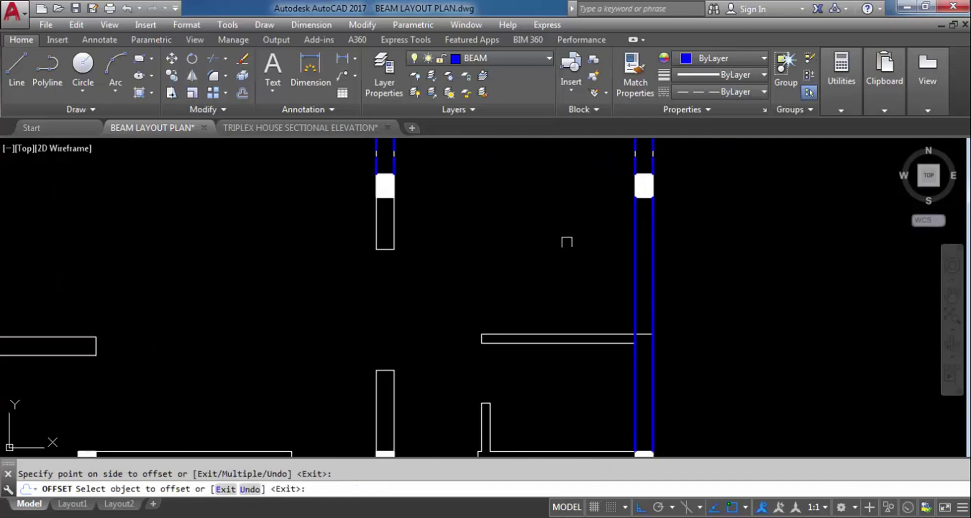
{"action": "left_click", "coordinate": [607, 225]}
Offset the right wall's outer beam line between the third and lower-right corner columns 9 inches inward.
{"action": "scroll", "coordinate": [650, 207], "scroll_direction": "down", "scroll_amount": 5}
{"action": "scroll", "coordinate": [651, 207], "scroll_direction": "up", "scroll_amount": 5}
{"action": "left_click", "coordinate": [650, 282]}
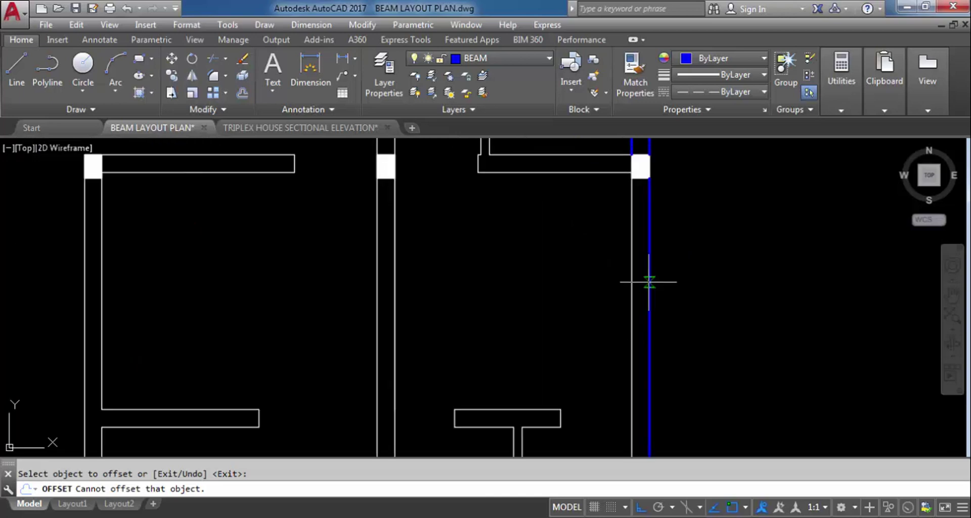
{"action": "left_click", "coordinate": [585, 292]}
Offset the lower edge's horizontal beam line 9 inches inward to form the beam's inner edge.
{"action": "scroll", "coordinate": [657, 293], "scroll_direction": "down", "scroll_amount": 5}
{"action": "scroll", "coordinate": [627, 324], "scroll_direction": "up", "scroll_amount": 5}
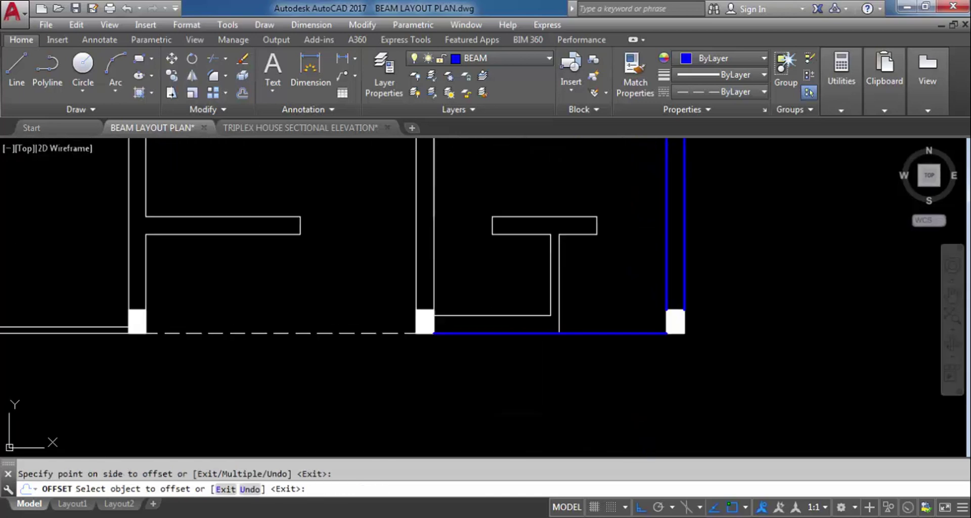
{"action": "left_click", "coordinate": [622, 334]}
{"action": "left_click", "coordinate": [632, 266]}
{"action": "scroll", "coordinate": [651, 360], "scroll_direction": "down", "scroll_amount": 5}
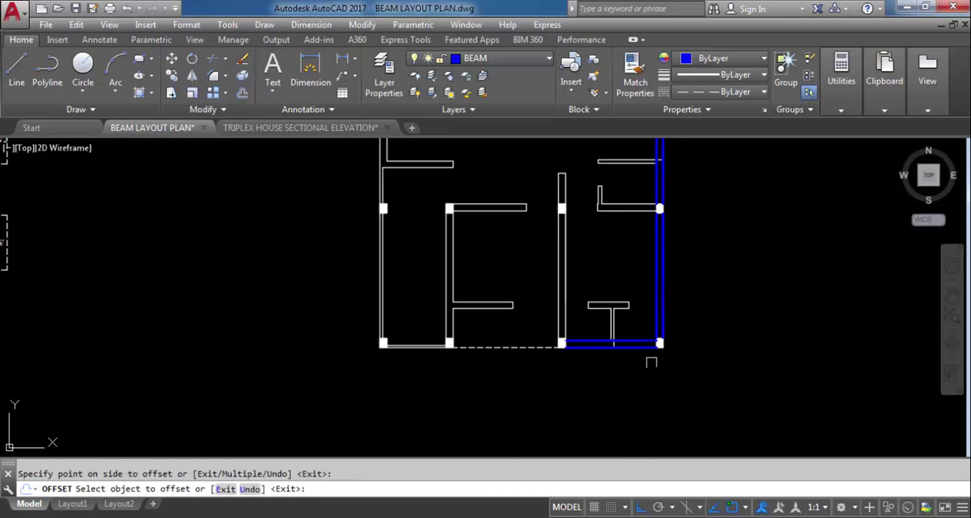
{"action": "key", "text": "Escape"}
{"action": "scroll", "coordinate": [621, 161], "scroll_direction": "up", "scroll_amount": 4}
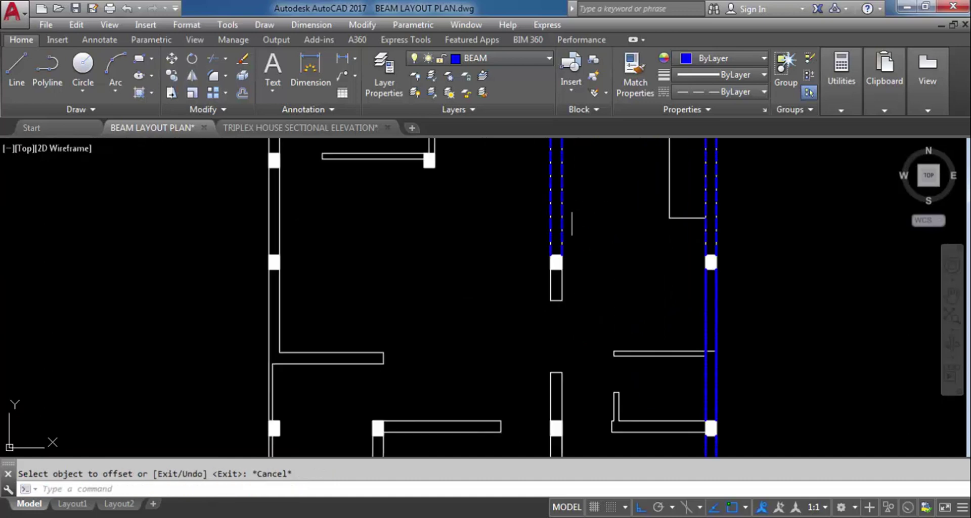
Match the dashed beam line's properties onto the solid beam lines along the right wall's lower spans and the lower edge.
{"action": "left_click", "coordinate": [561, 212]}
{"action": "key", "text": "Return"}
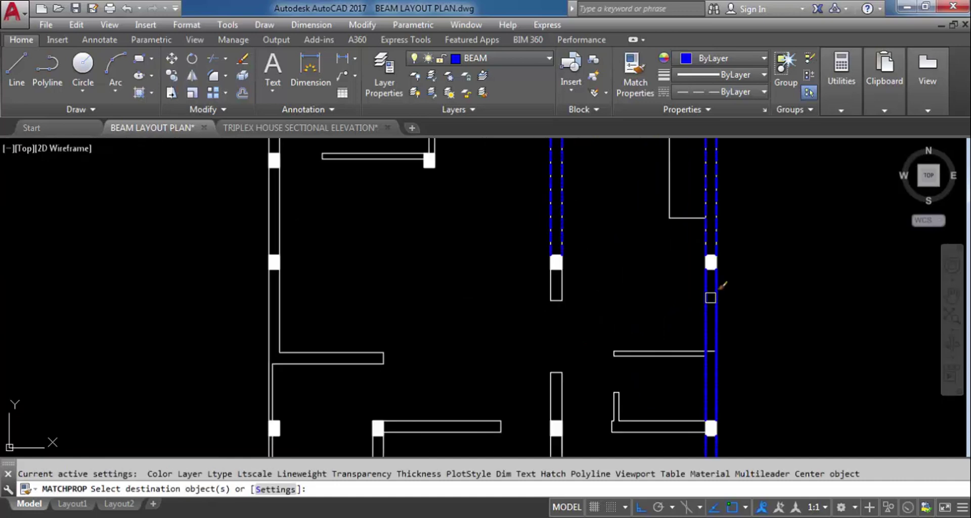
{"action": "left_click", "coordinate": [717, 313]}
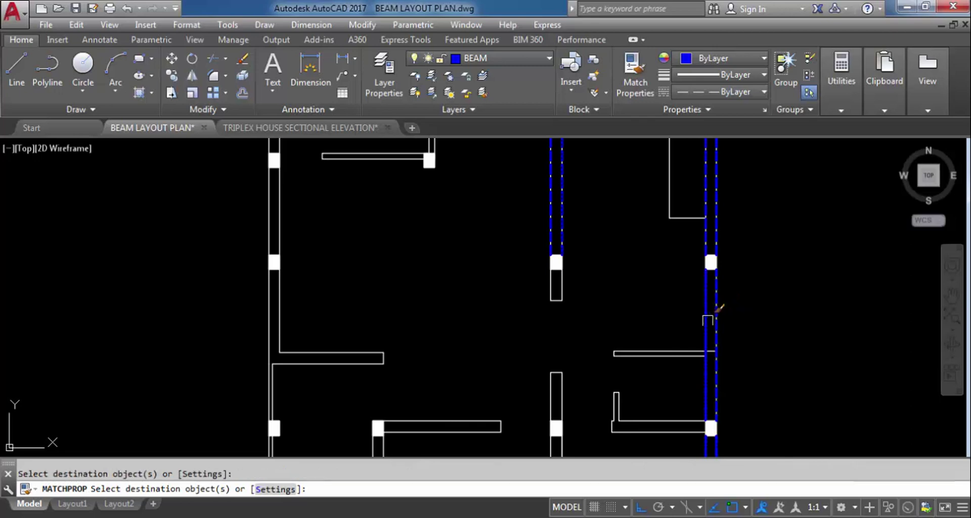
{"action": "scroll", "coordinate": [715, 287], "scroll_direction": "down", "scroll_amount": 6}
{"action": "scroll", "coordinate": [703, 291], "scroll_direction": "up", "scroll_amount": 7}
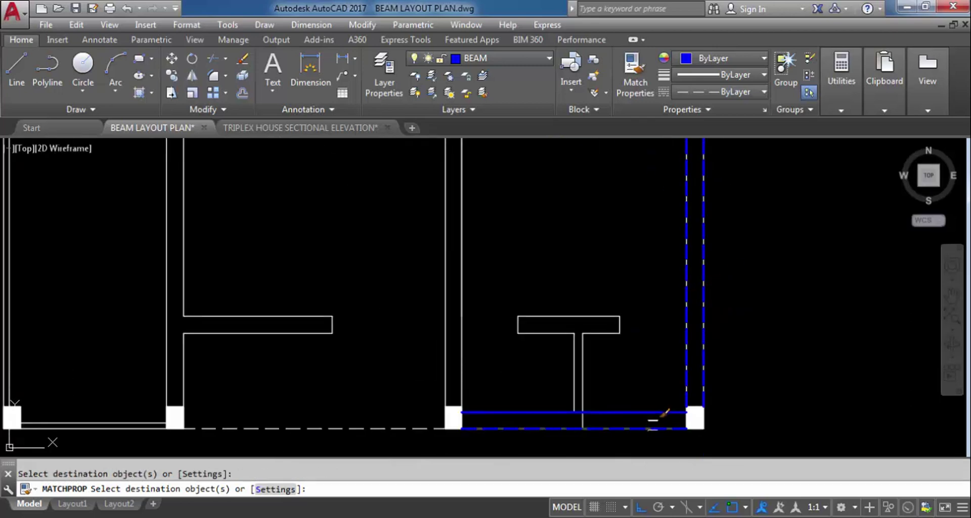
{"action": "scroll", "coordinate": [657, 407], "scroll_direction": "down", "scroll_amount": 5}
{"action": "key", "text": "Escape"}
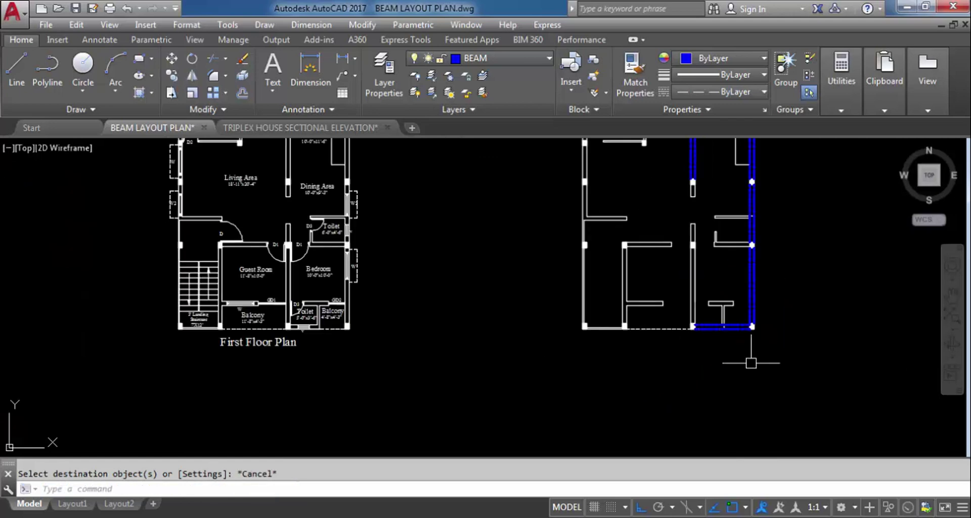
Draw the middle wall's right-hand beam line from the column where the dashed beams end down to the next column.
{"action": "scroll", "coordinate": [743, 354], "scroll_direction": "down", "scroll_amount": 3}
{"action": "scroll", "coordinate": [731, 205], "scroll_direction": "up", "scroll_amount": 4}
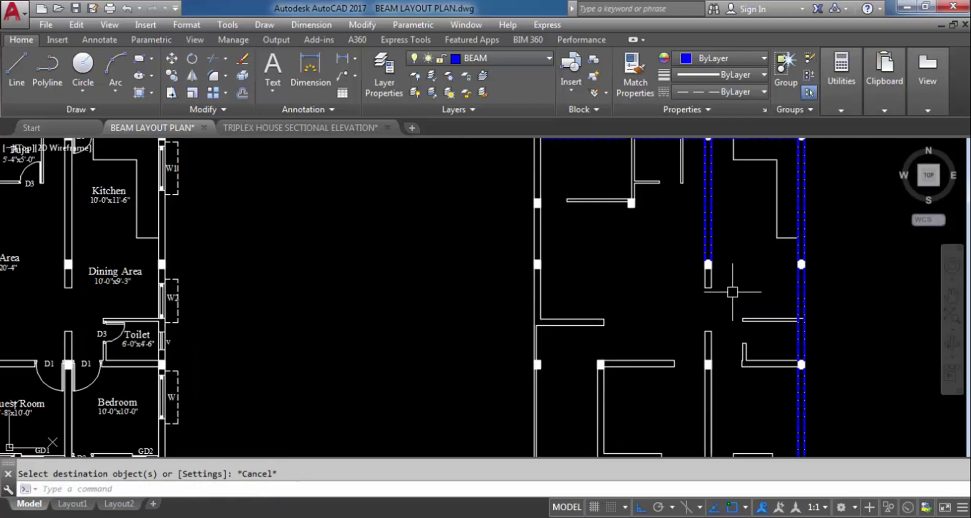
{"action": "type", "text": "l"}
{"action": "key", "text": "Return"}
{"action": "scroll", "coordinate": [728, 283], "scroll_direction": "up", "scroll_amount": 6}
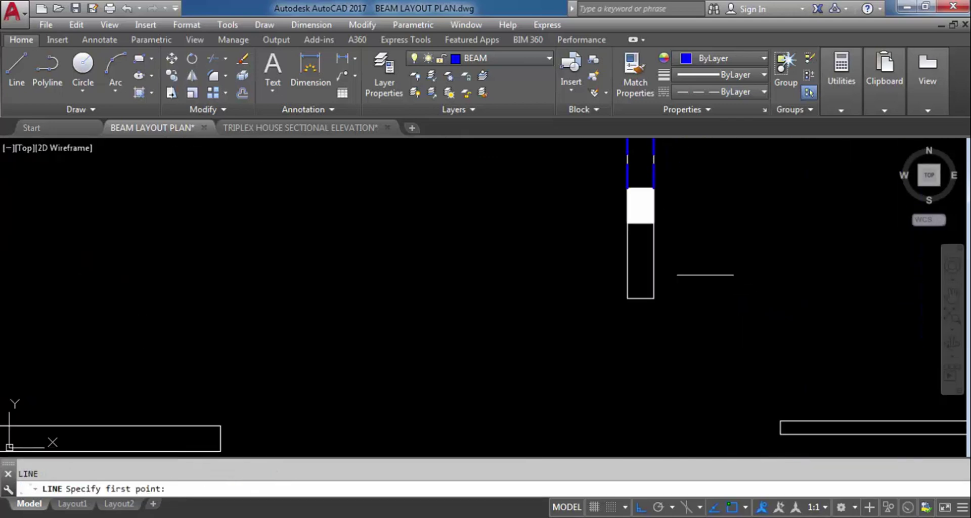
{"action": "left_click", "coordinate": [654, 223]}
{"action": "scroll", "coordinate": [635, 210], "scroll_direction": "down", "scroll_amount": 4}
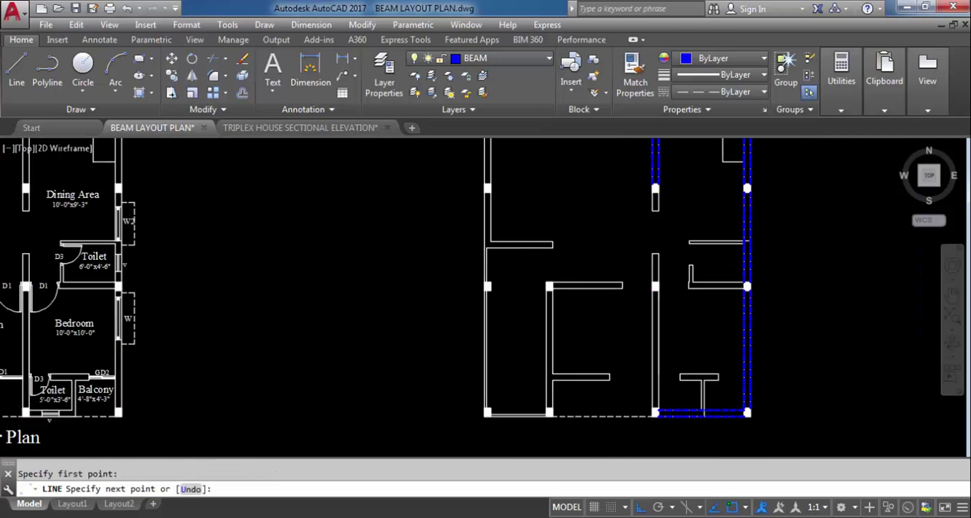
{"action": "scroll", "coordinate": [652, 261], "scroll_direction": "up", "scroll_amount": 3}
{"action": "left_click", "coordinate": [651, 261]}
{"action": "key", "text": "Return"}
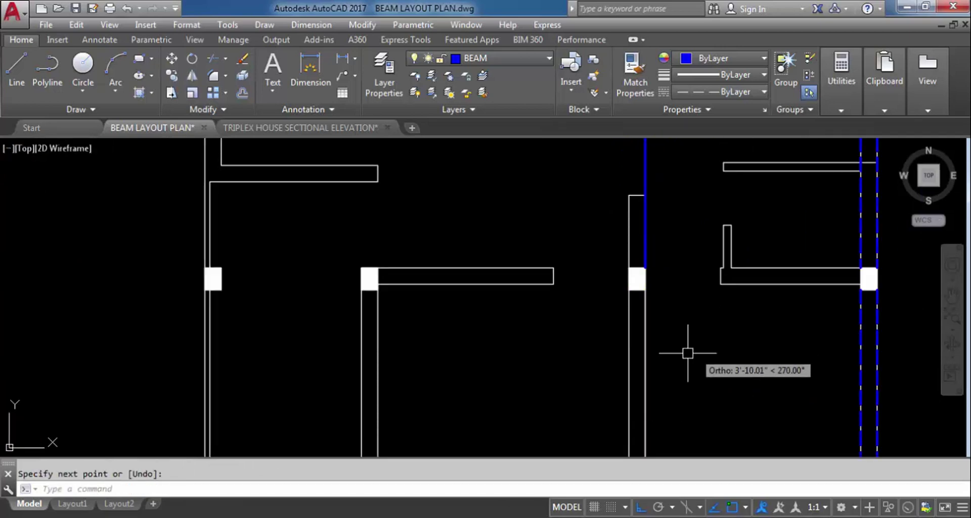
Draw the matching left-hand beam line between the same two middle-wall columns.
{"action": "scroll", "coordinate": [677, 349], "scroll_direction": "down", "scroll_amount": 6}
{"action": "key", "text": "Return"}
{"action": "scroll", "coordinate": [660, 346], "scroll_direction": "up", "scroll_amount": 6}
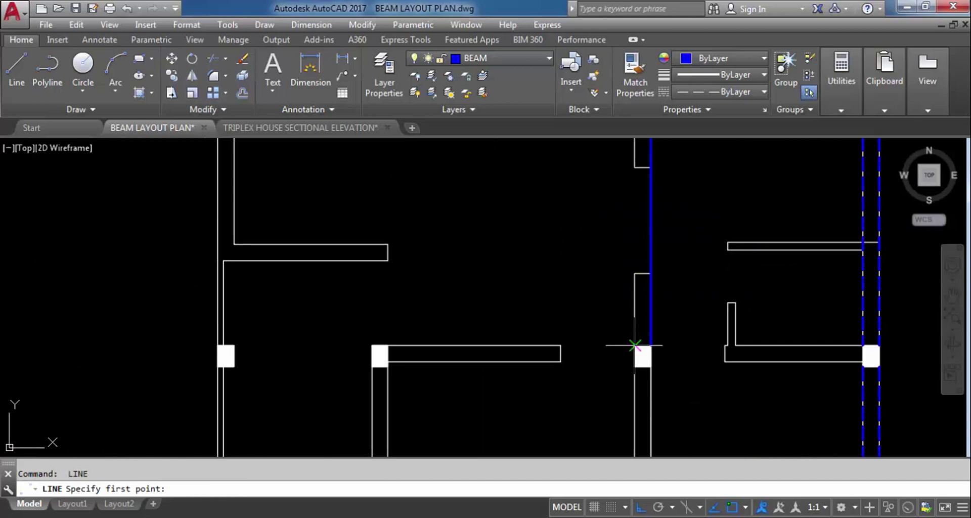
{"action": "left_click", "coordinate": [635, 345]}
{"action": "scroll", "coordinate": [640, 380], "scroll_direction": "down", "scroll_amount": 5}
{"action": "scroll", "coordinate": [628, 324], "scroll_direction": "up", "scroll_amount": 6}
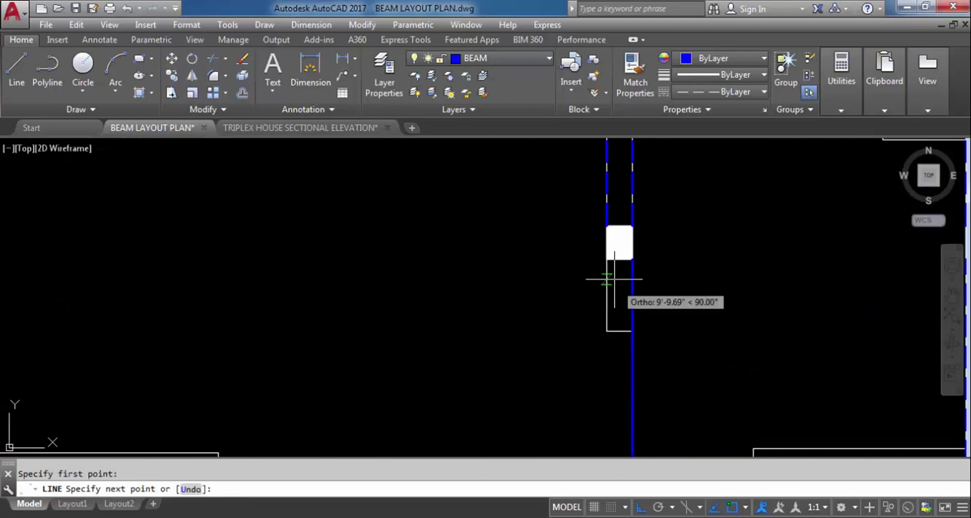
{"action": "left_click", "coordinate": [607, 259]}
{"action": "scroll", "coordinate": [681, 329], "scroll_direction": "down", "scroll_amount": 5}
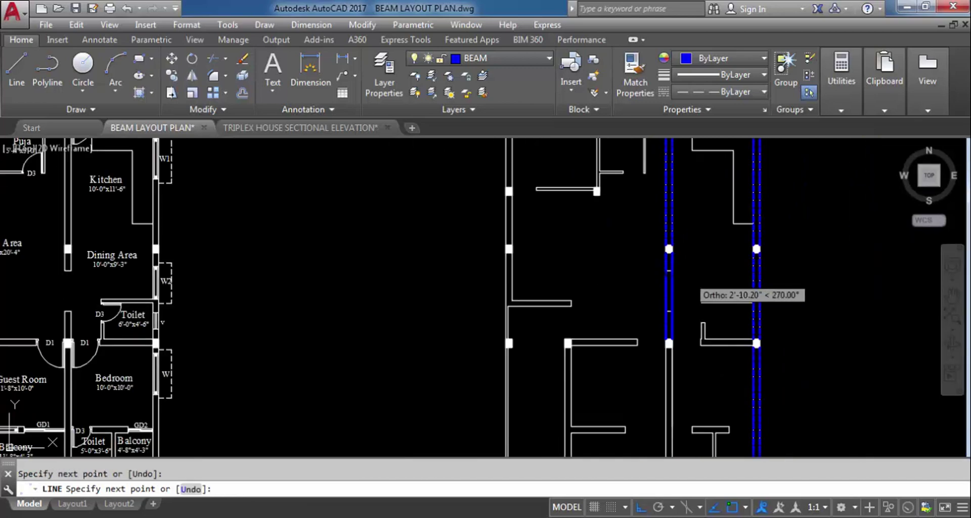
{"action": "key", "text": "Escape"}
Draw the middle wall's right-hand beam line across its lowest span, down to the bottom column.
{"action": "key", "text": "space"}
{"action": "scroll", "coordinate": [693, 283], "scroll_direction": "down", "scroll_amount": 7}
{"action": "scroll", "coordinate": [646, 264], "scroll_direction": "up", "scroll_amount": 9}
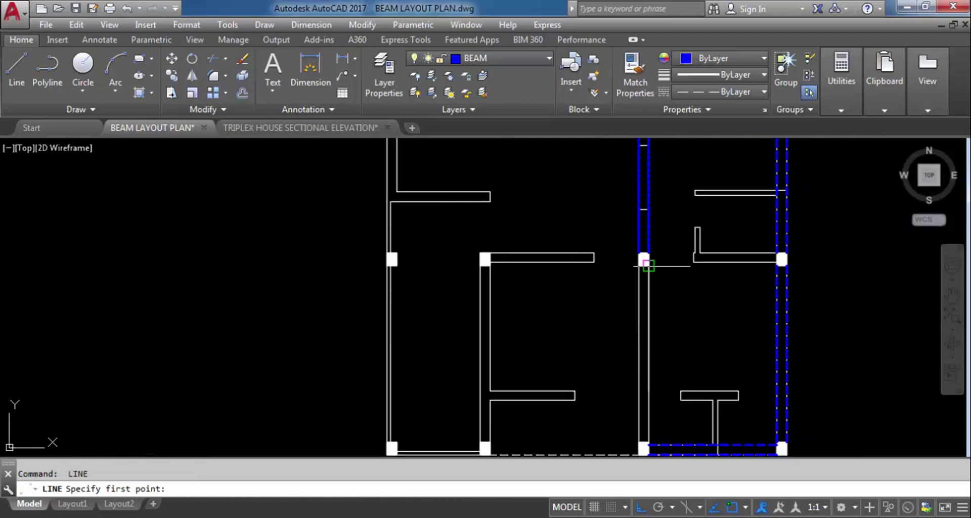
{"action": "left_click", "coordinate": [649, 265]}
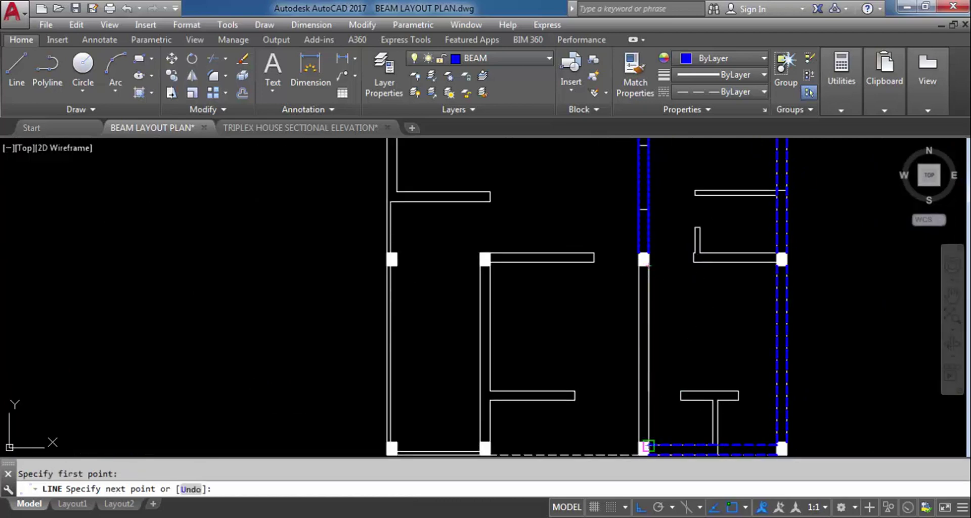
{"action": "scroll", "coordinate": [648, 428], "scroll_direction": "up", "scroll_amount": 6}
{"action": "scroll", "coordinate": [668, 336], "scroll_direction": "down", "scroll_amount": 4}
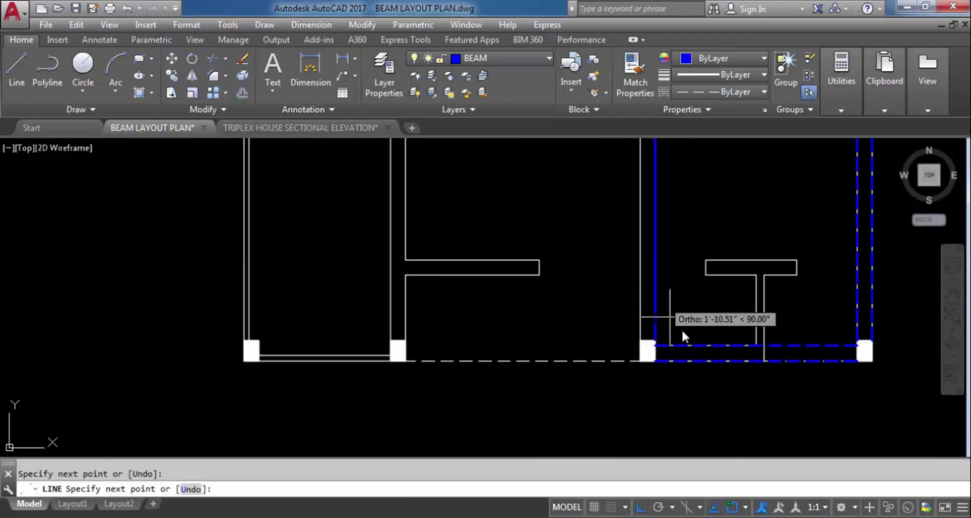
{"action": "key", "text": "Escape"}
Draw the left-hand beam line across the middle wall's lowest span, from the bottom column up to the column above.
{"action": "key", "text": "space"}
{"action": "scroll", "coordinate": [678, 338], "scroll_direction": "up", "scroll_amount": 6}
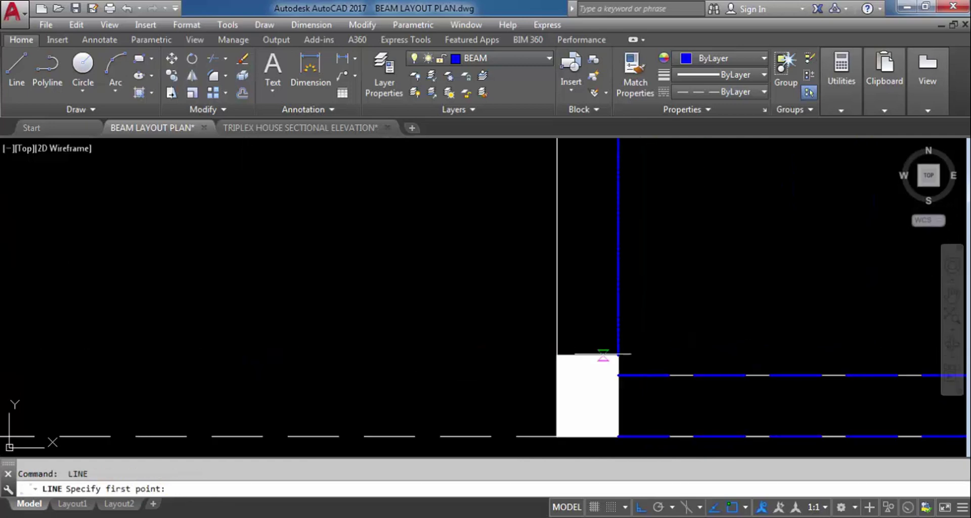
{"action": "left_click", "coordinate": [557, 356]}
{"action": "scroll", "coordinate": [587, 435], "scroll_direction": "down", "scroll_amount": 5}
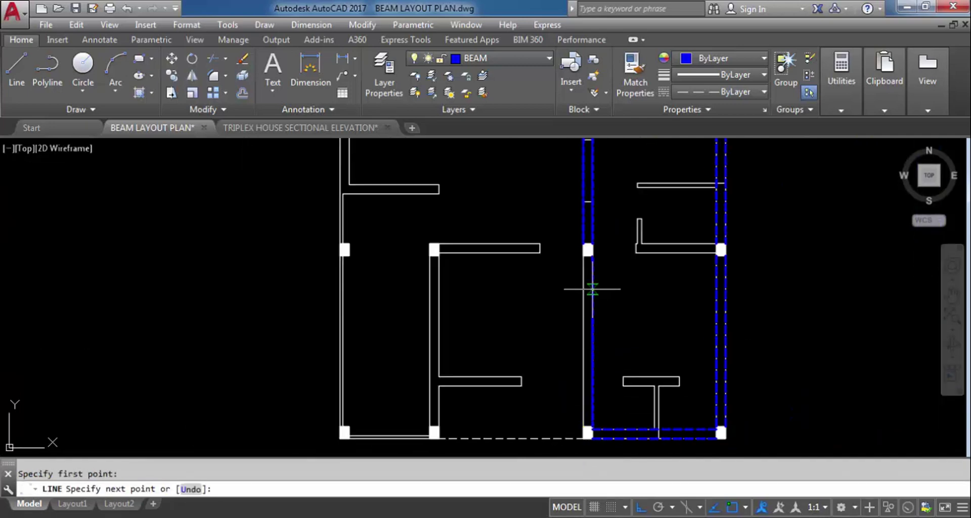
{"action": "scroll", "coordinate": [590, 283], "scroll_direction": "up", "scroll_amount": 5}
{"action": "scroll", "coordinate": [678, 221], "scroll_direction": "down", "scroll_amount": 4}
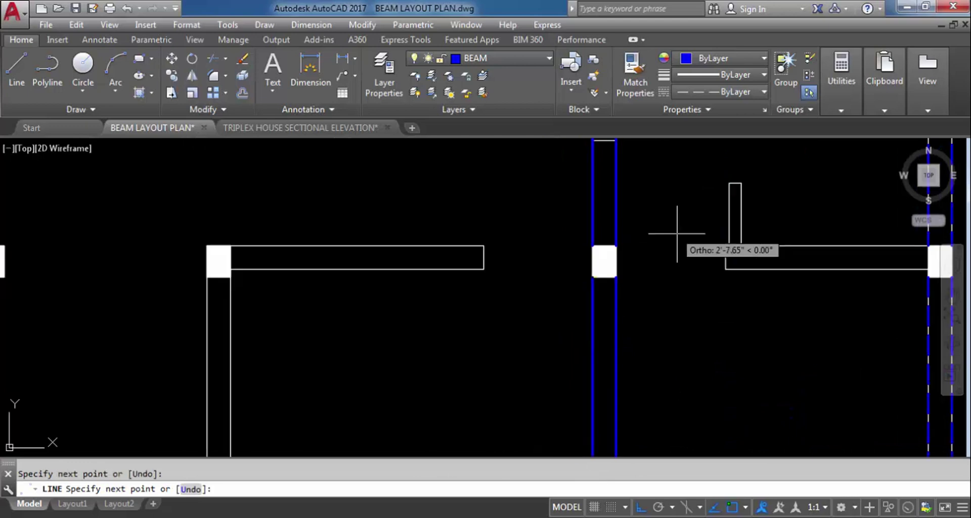
{"action": "key", "text": "Escape"}
{"action": "key", "text": "space"}
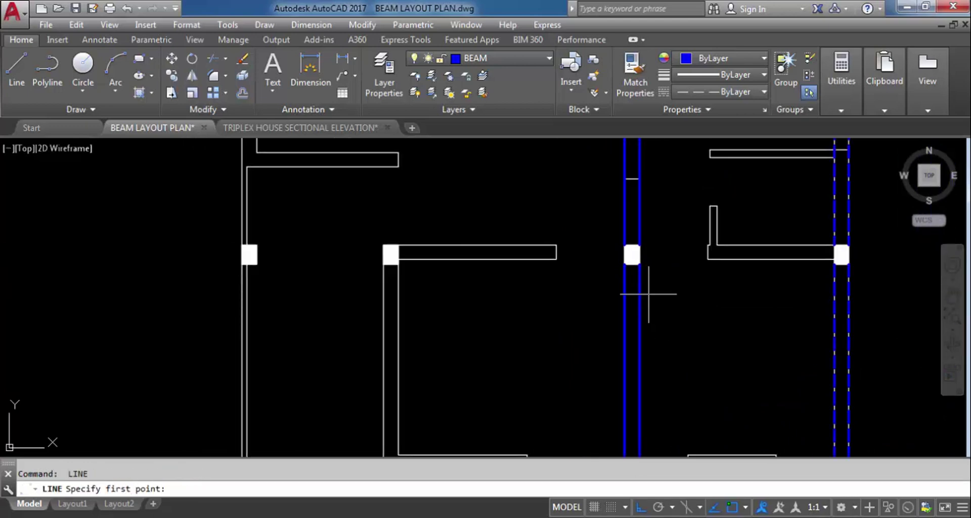
{"action": "scroll", "coordinate": [629, 260], "scroll_direction": "up", "scroll_amount": 5}
{"action": "left_click", "coordinate": [614, 259]}
{"action": "scroll", "coordinate": [614, 258], "scroll_direction": "down", "scroll_amount": 5}
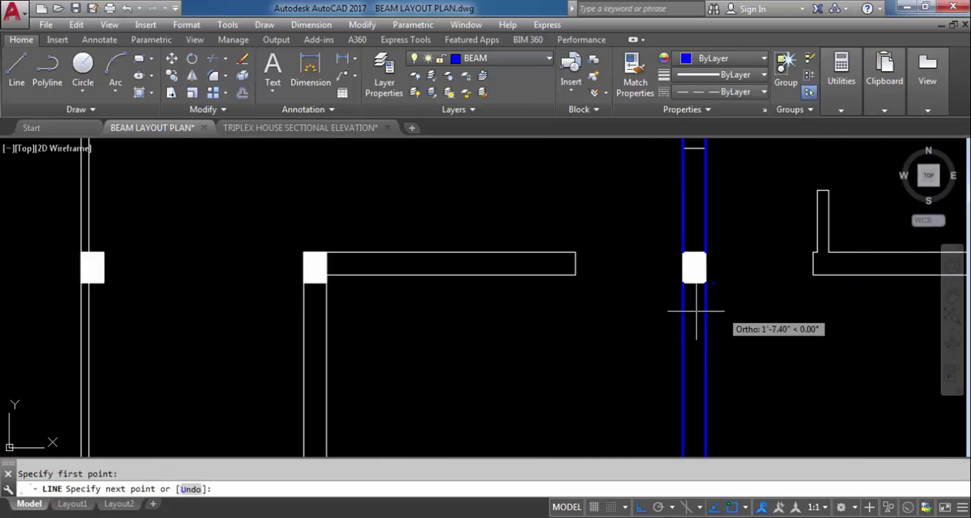
{"action": "scroll", "coordinate": [318, 271], "scroll_direction": "up", "scroll_amount": 5}
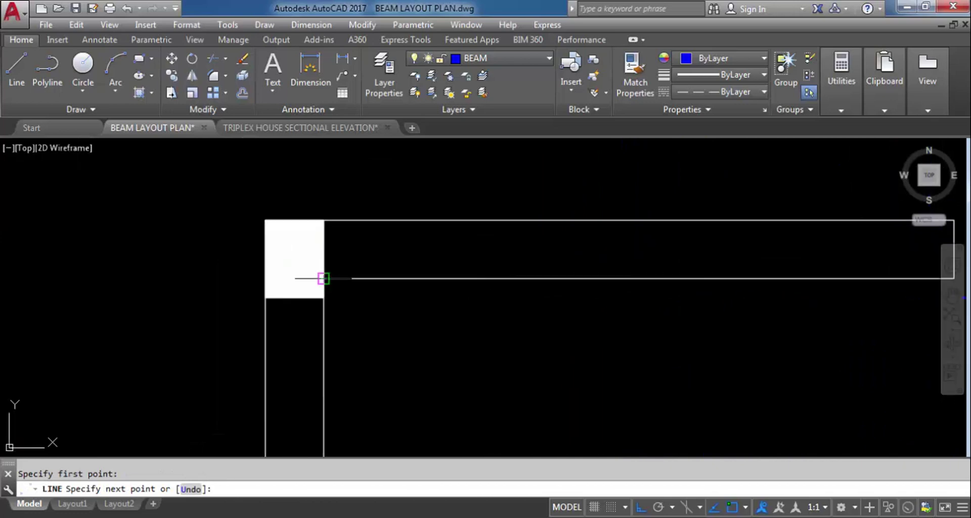
{"action": "left_click", "coordinate": [323, 278]}
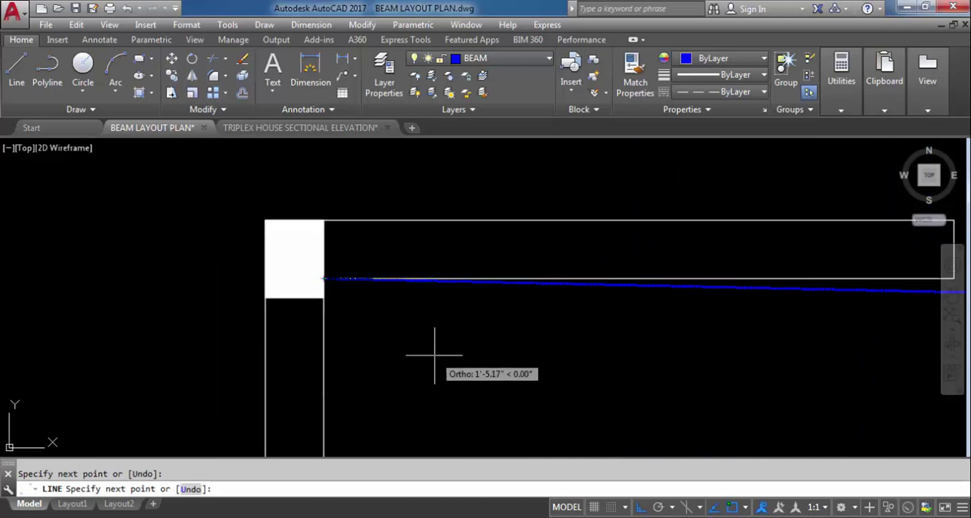
{"action": "key", "text": "ctrl+z"}
{"action": "scroll", "coordinate": [455, 304], "scroll_direction": "down", "scroll_amount": 5}
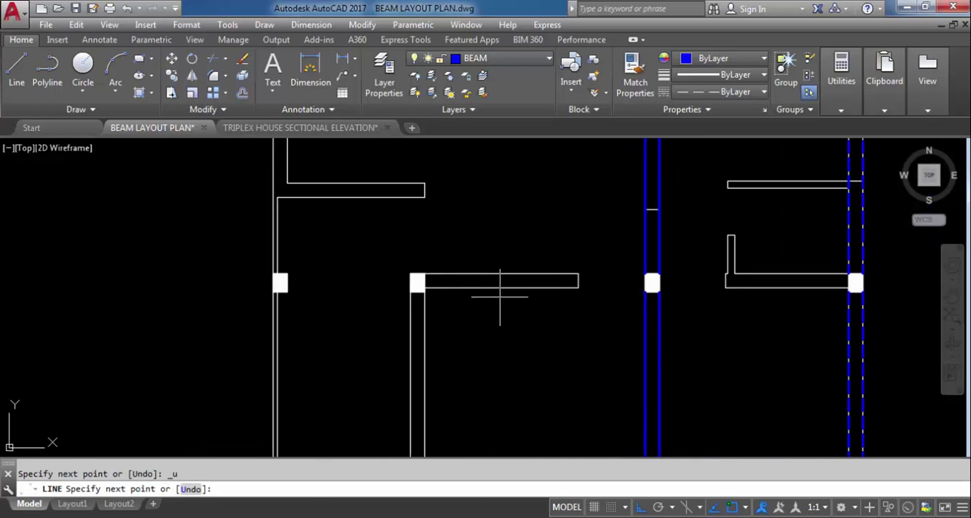
{"action": "key", "text": "Escape"}
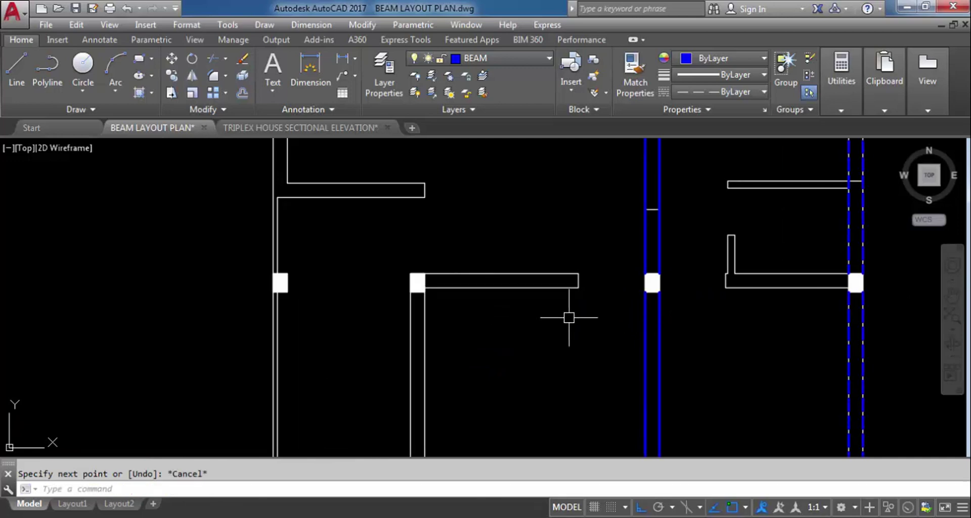
{"action": "key", "text": "Delete"}
Draw a horizontal beam line from the upper-right corner of the inner column left of the middle wall to the middle wall's column.
{"action": "type", "text": "l"}
{"action": "key", "text": "Return"}
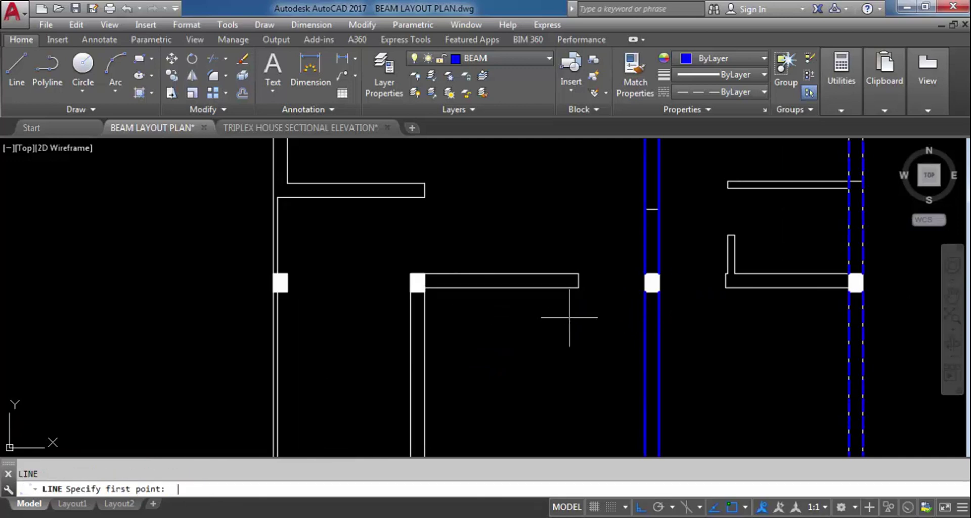
{"action": "scroll", "coordinate": [431, 286], "scroll_direction": "up", "scroll_amount": 4}
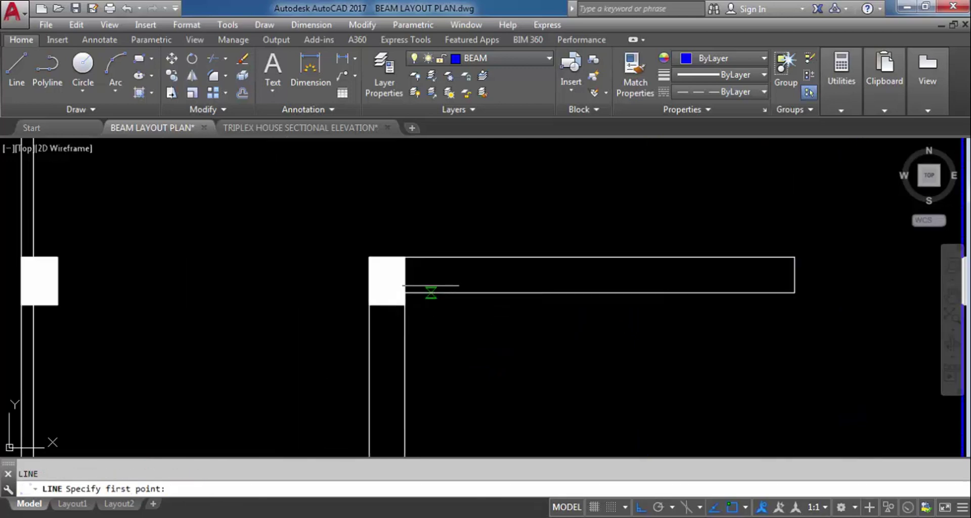
{"action": "left_click", "coordinate": [405, 256]}
{"action": "scroll", "coordinate": [508, 283], "scroll_direction": "down", "scroll_amount": 5}
{"action": "scroll", "coordinate": [626, 281], "scroll_direction": "up", "scroll_amount": 5}
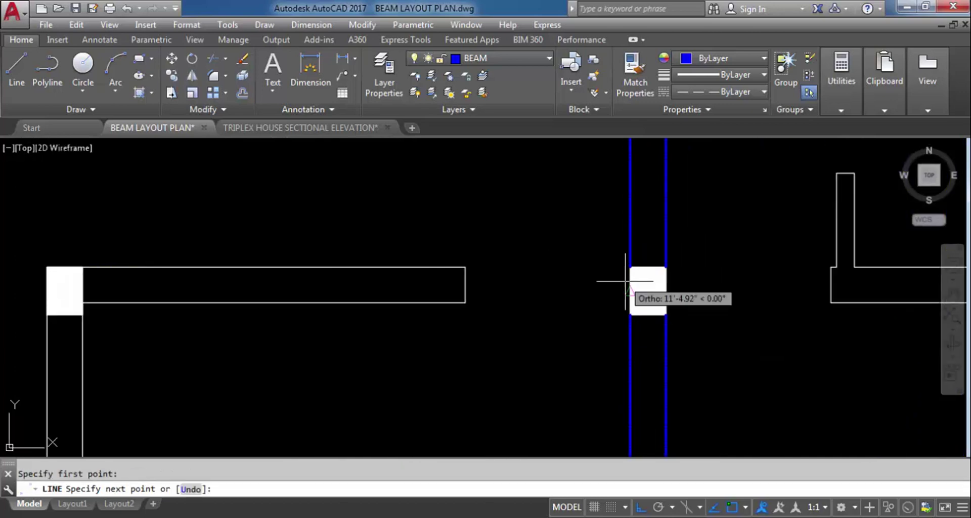
{"action": "left_click", "coordinate": [630, 268]}
{"action": "scroll", "coordinate": [727, 306], "scroll_direction": "down", "scroll_amount": 4}
{"action": "key", "text": "Escape"}
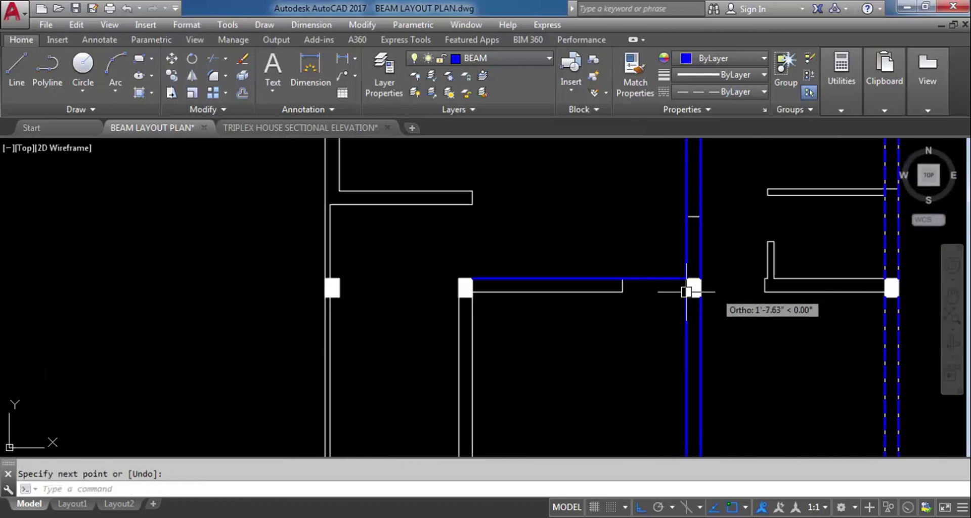
Continue the horizontal beam line from the middle wall's column across to the right wall's column.
{"action": "type", "text": "l"}
{"action": "key", "text": "Return"}
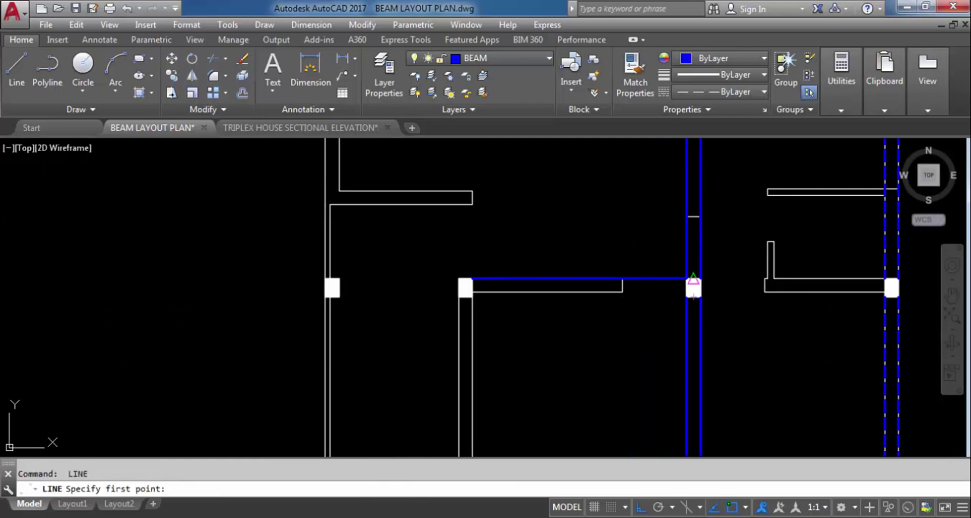
{"action": "scroll", "coordinate": [693, 283], "scroll_direction": "up", "scroll_amount": 5}
{"action": "left_click", "coordinate": [698, 280]}
{"action": "scroll", "coordinate": [455, 322], "scroll_direction": "down", "scroll_amount": 3}
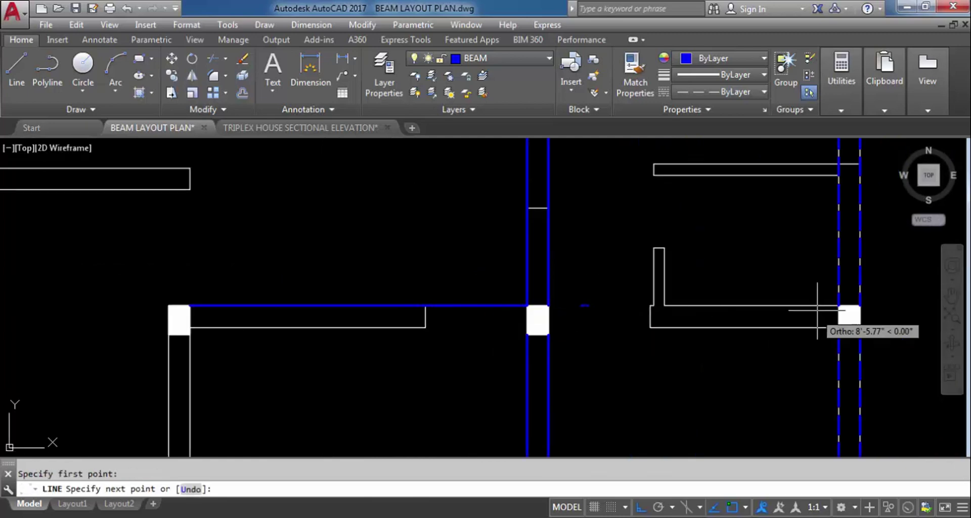
{"action": "left_click", "coordinate": [837, 306]}
{"action": "scroll", "coordinate": [627, 271], "scroll_direction": "down", "scroll_amount": 4}
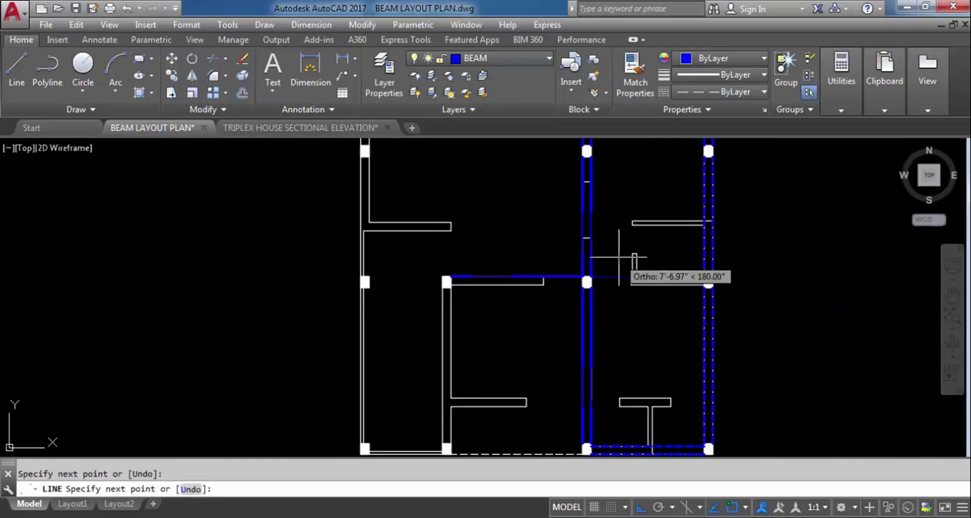
{"action": "key", "text": "Escape"}
Offset both horizontal beam lines on either side of the middle wall's column 9 inches downward.
{"action": "scroll", "coordinate": [611, 272], "scroll_direction": "up", "scroll_amount": 3}
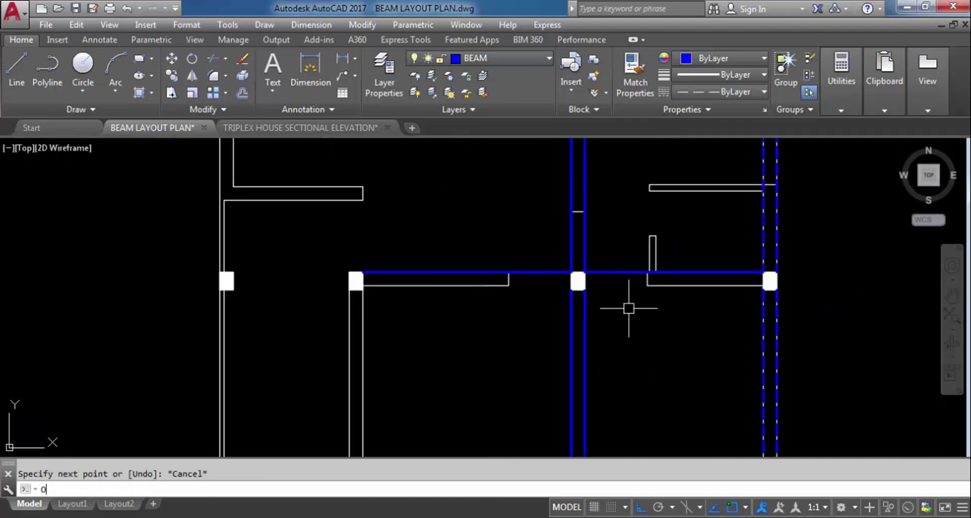
{"action": "type", "text": "o"}
{"action": "key", "text": "Return"}
{"action": "type", "text": "9"}
{"action": "key", "text": "Return"}
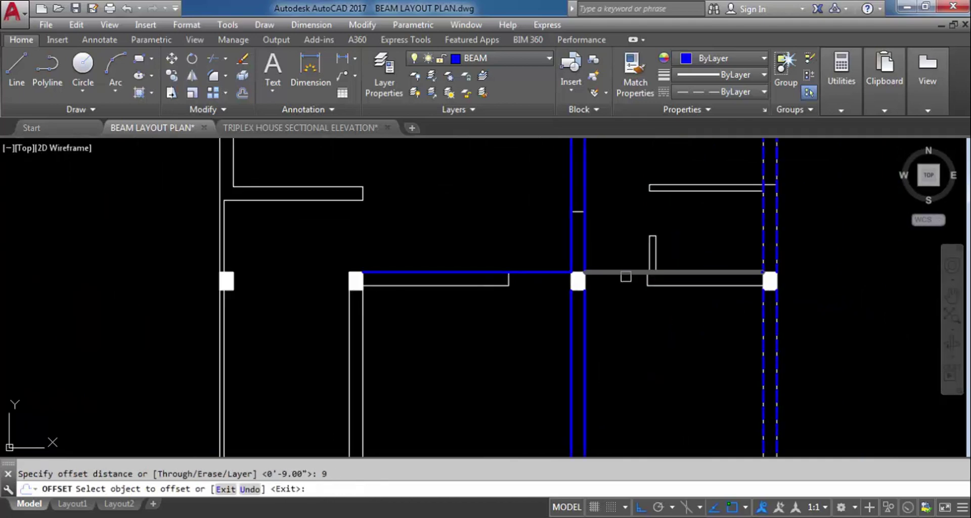
{"action": "left_click", "coordinate": [626, 272]}
{"action": "left_click", "coordinate": [625, 303]}
{"action": "left_click", "coordinate": [553, 273]}
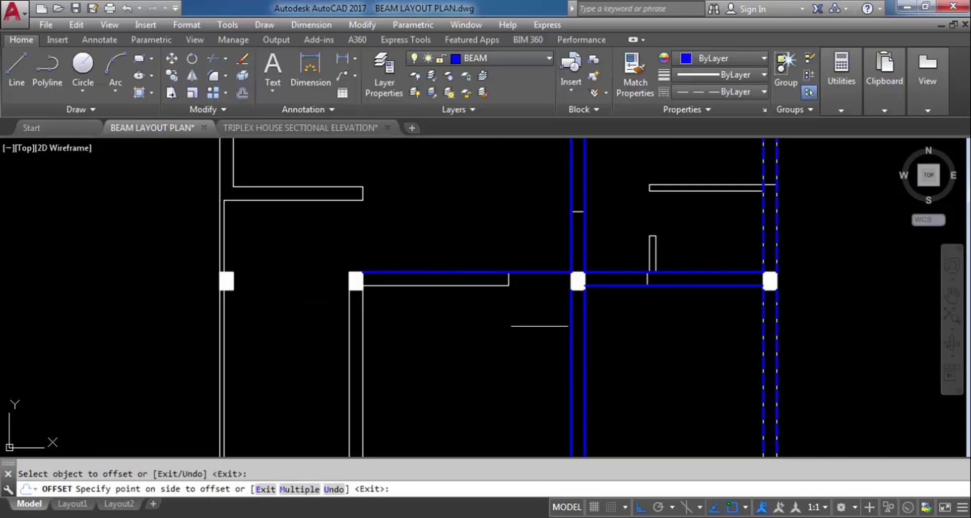
{"action": "left_click", "coordinate": [537, 325]}
{"action": "scroll", "coordinate": [548, 303], "scroll_direction": "up", "scroll_amount": 4}
{"action": "scroll", "coordinate": [840, 331], "scroll_direction": "down", "scroll_amount": 4}
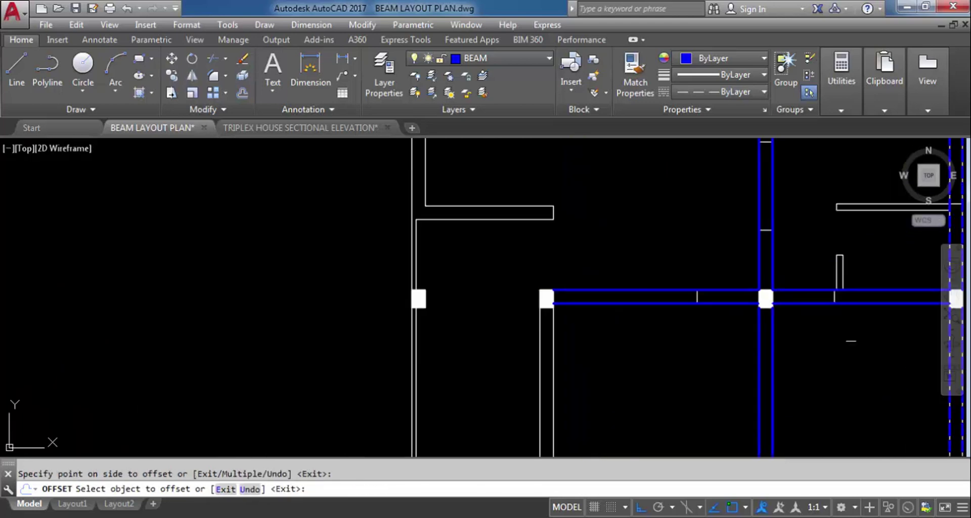
{"action": "key", "text": "Escape"}
{"action": "scroll", "coordinate": [448, 295], "scroll_direction": "up", "scroll_amount": 3}
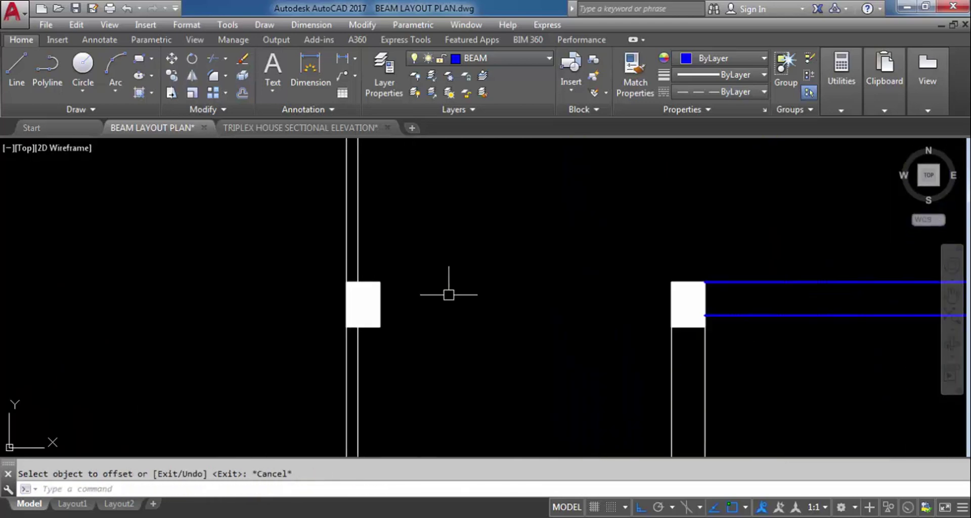
Draw a horizontal beam line from the upper-left corner of the inner column to the upper-right corner of the left wall's column.
{"action": "type", "text": "l"}
{"action": "key", "text": "Return"}
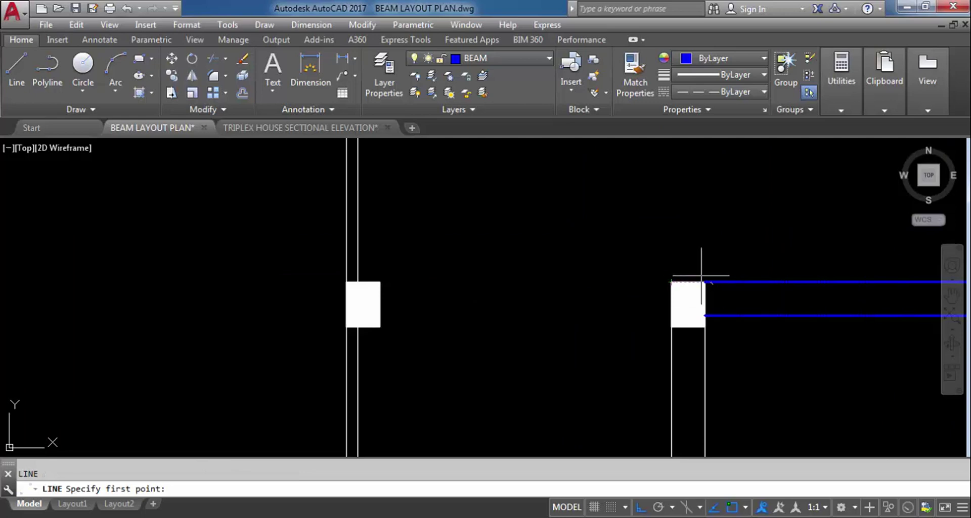
{"action": "left_click", "coordinate": [672, 281]}
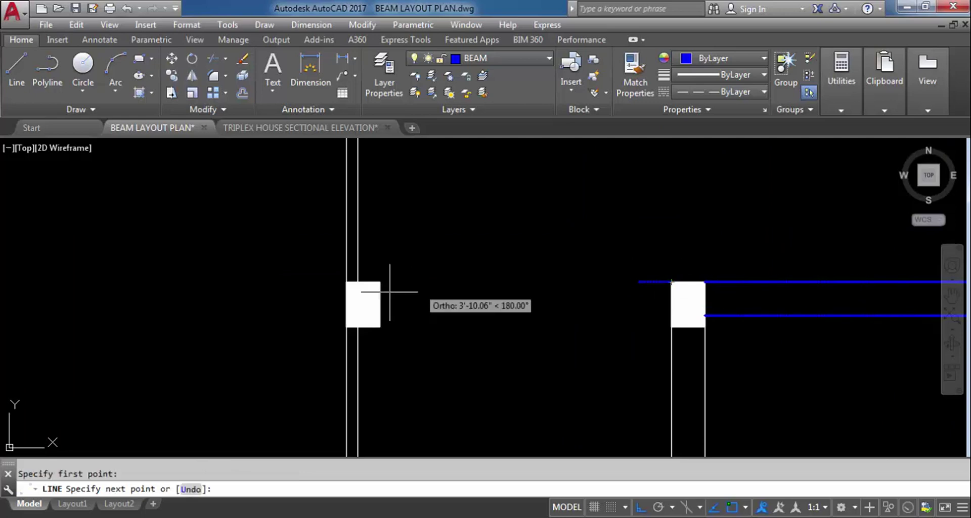
{"action": "left_click", "coordinate": [381, 282]}
{"action": "scroll", "coordinate": [558, 265], "scroll_direction": "down", "scroll_amount": 2}
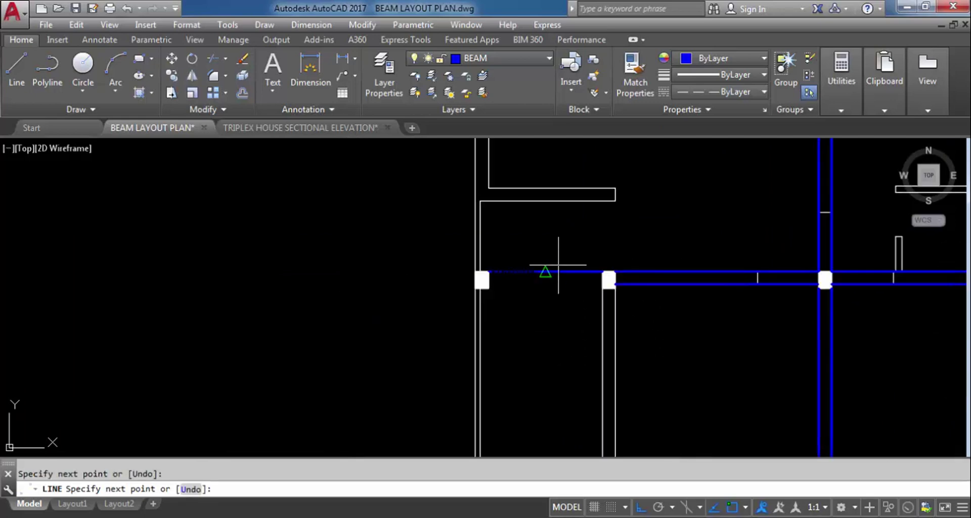
{"action": "key", "text": "Escape"}
Offset the horizontal beam line between the left wall's column and the inner column 9 inches downward.
{"action": "type", "text": "o"}
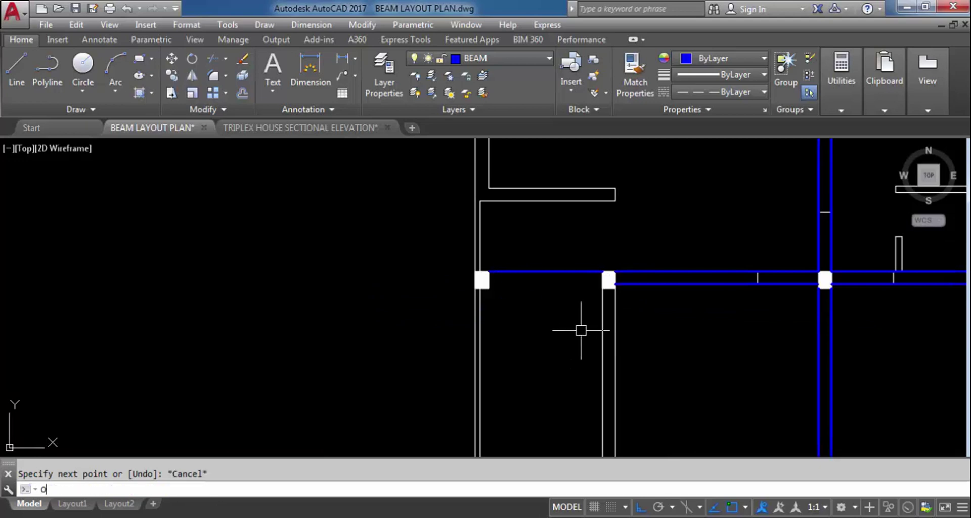
{"action": "key", "text": "Return"}
{"action": "type", "text": "9"}
{"action": "key", "text": "Return"}
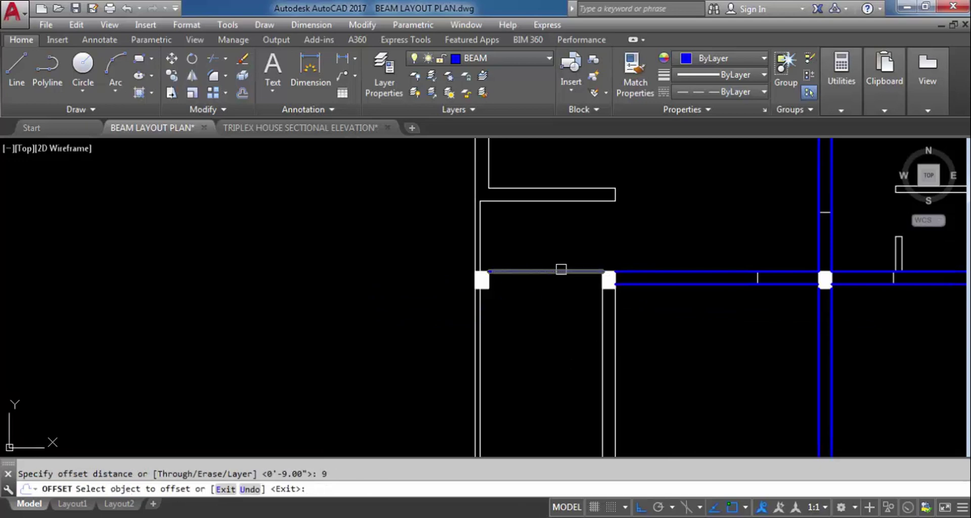
{"action": "left_click", "coordinate": [559, 271]}
{"action": "left_click", "coordinate": [559, 355]}
{"action": "key", "text": "Escape"}
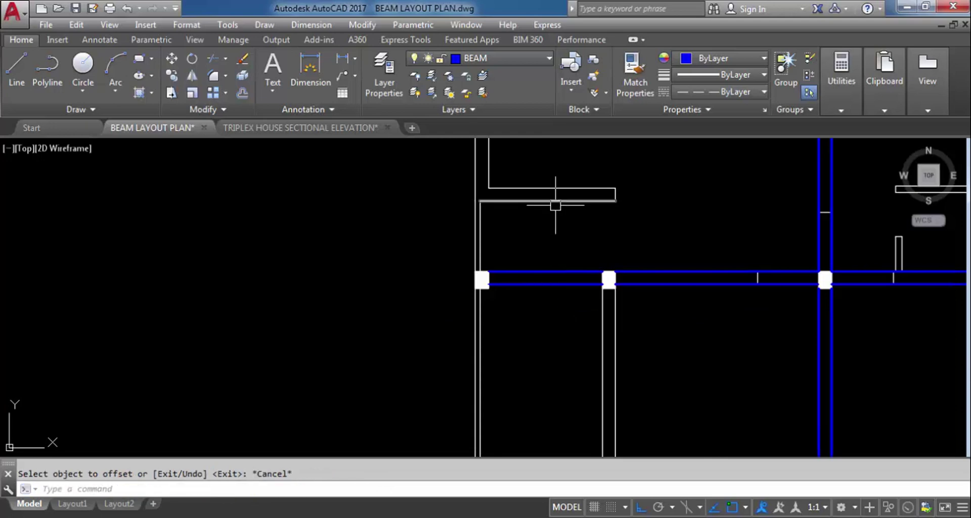
Draw a vertical beam line along the inner wall's right face, from the inner column's lower-right corner down to the bottom column.
{"action": "scroll", "coordinate": [557, 208], "scroll_direction": "down", "scroll_amount": 4}
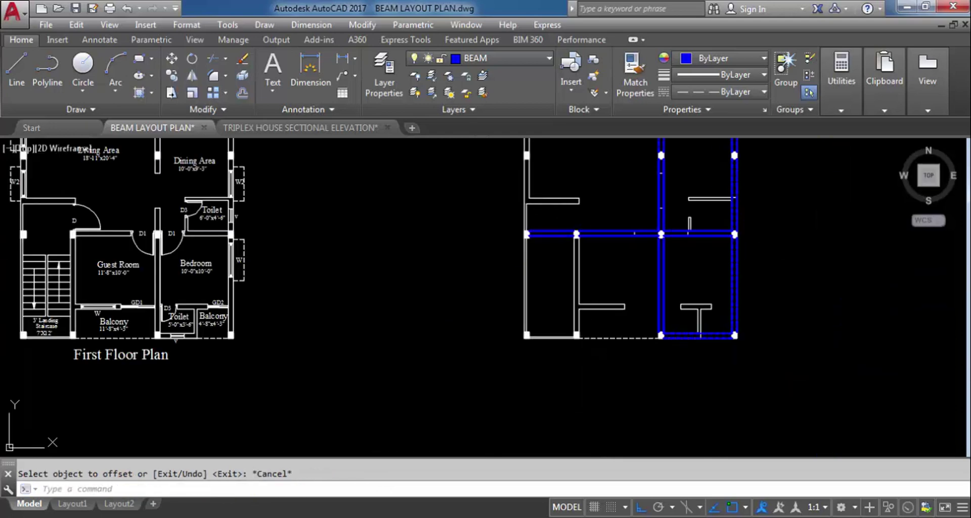
{"action": "scroll", "coordinate": [582, 261], "scroll_direction": "up", "scroll_amount": 4}
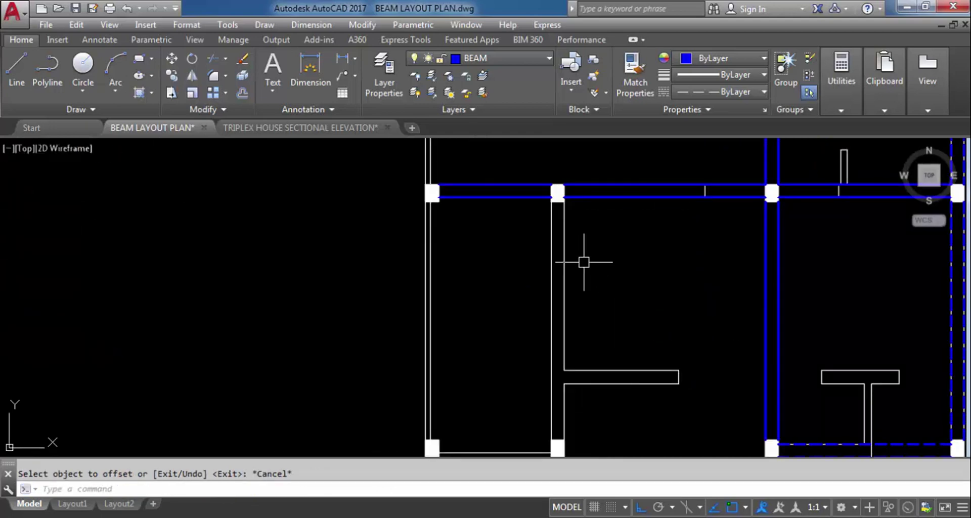
{"action": "type", "text": "l"}
{"action": "key", "text": "Return"}
{"action": "scroll", "coordinate": [580, 261], "scroll_direction": "up", "scroll_amount": 6}
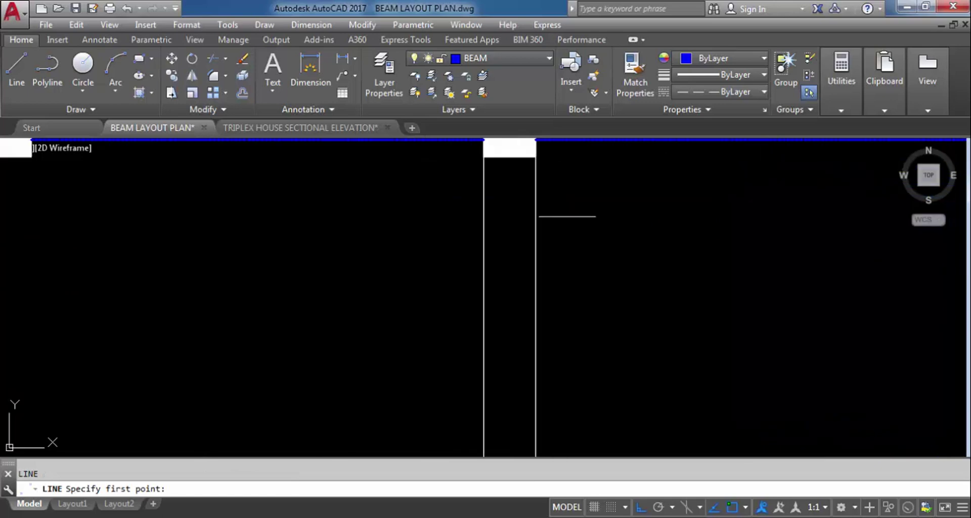
{"action": "left_click", "coordinate": [535, 157]}
{"action": "scroll", "coordinate": [574, 400], "scroll_direction": "down", "scroll_amount": 3}
{"action": "scroll", "coordinate": [569, 347], "scroll_direction": "down", "scroll_amount": 2}
{"action": "scroll", "coordinate": [575, 343], "scroll_direction": "up", "scroll_amount": 2}
{"action": "scroll", "coordinate": [572, 374], "scroll_direction": "down", "scroll_amount": 2}
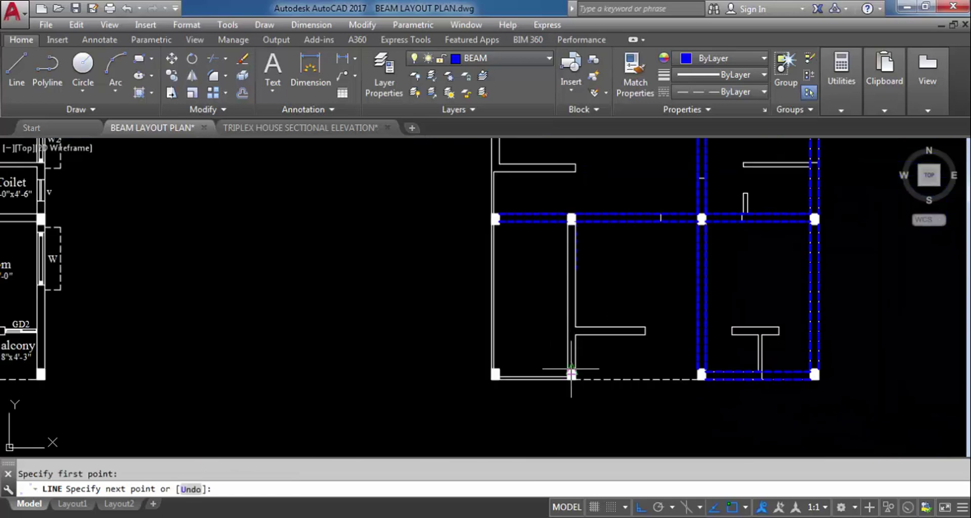
{"action": "scroll", "coordinate": [571, 373], "scroll_direction": "up", "scroll_amount": 4}
{"action": "left_click", "coordinate": [575, 377]}
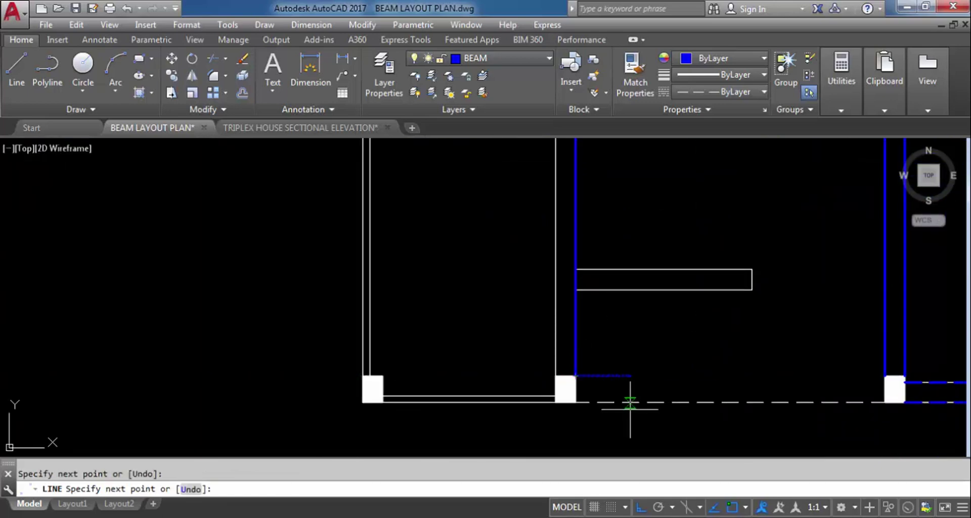
{"action": "scroll", "coordinate": [630, 409], "scroll_direction": "down", "scroll_amount": 3}
{"action": "key", "text": "Escape"}
Draw a beam line along the bottom edge from the inner wall's bottom column to the lower-left corner column.
{"action": "key", "text": "Return"}
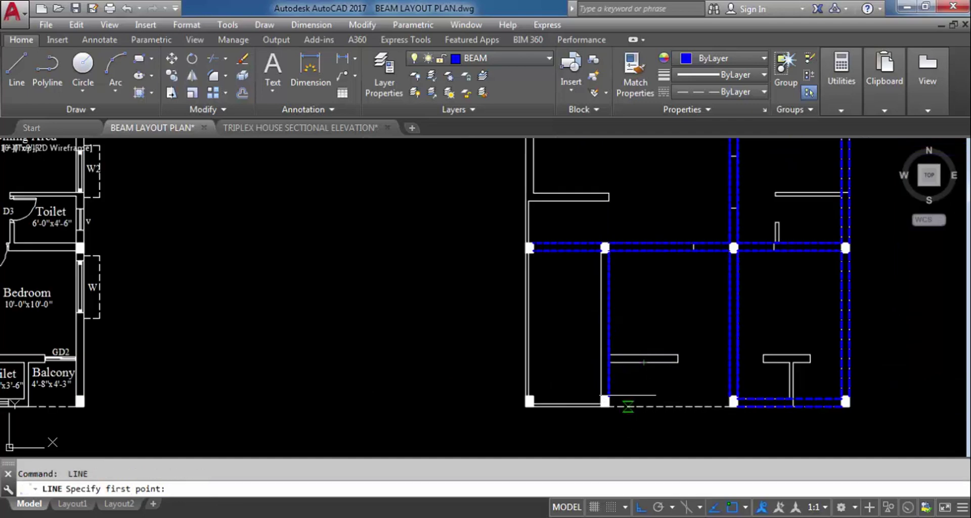
{"action": "scroll", "coordinate": [622, 405], "scroll_direction": "up", "scroll_amount": 4}
{"action": "left_click", "coordinate": [568, 393]}
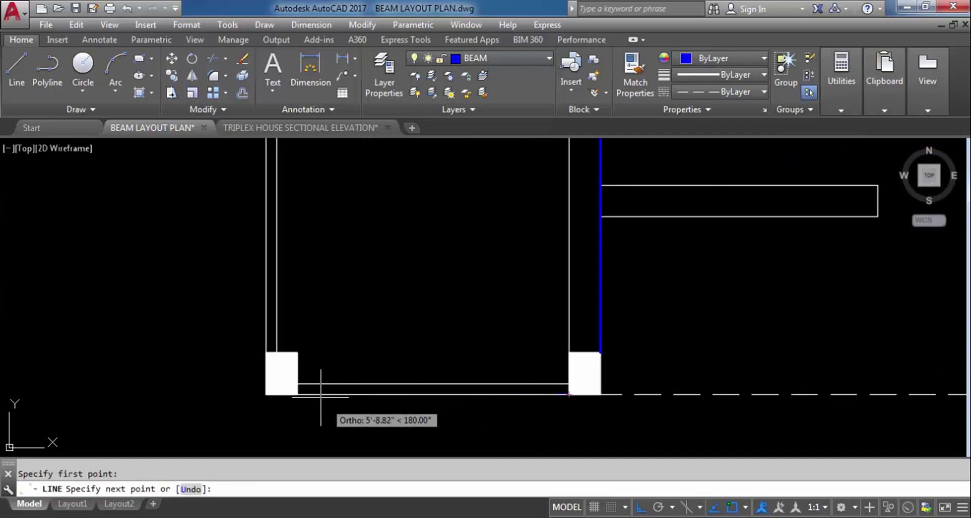
{"action": "left_click", "coordinate": [298, 394]}
{"action": "scroll", "coordinate": [476, 394], "scroll_direction": "down", "scroll_amount": 5}
{"action": "key", "text": "Escape"}
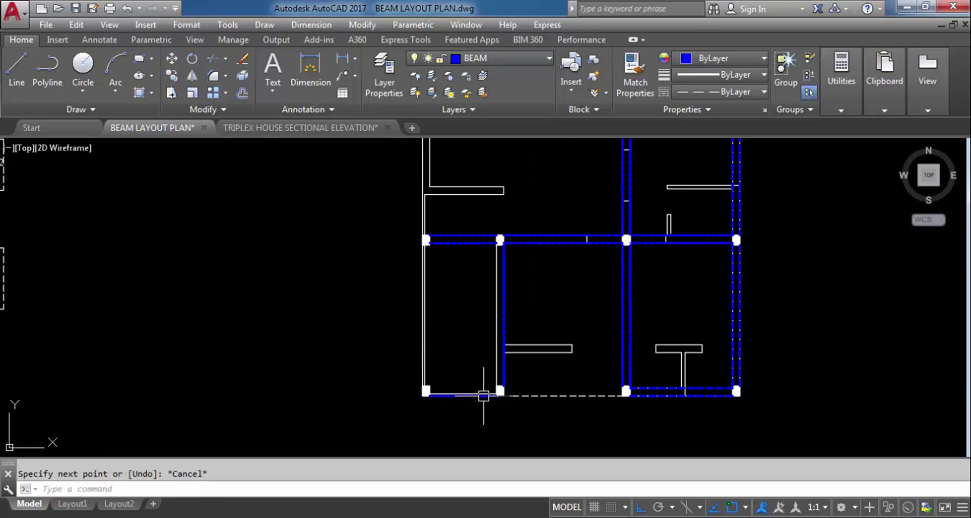
Offset the inner wall's vertical beam line 9 inches to the left.
{"action": "type", "text": "o"}
{"action": "key", "text": "Return"}
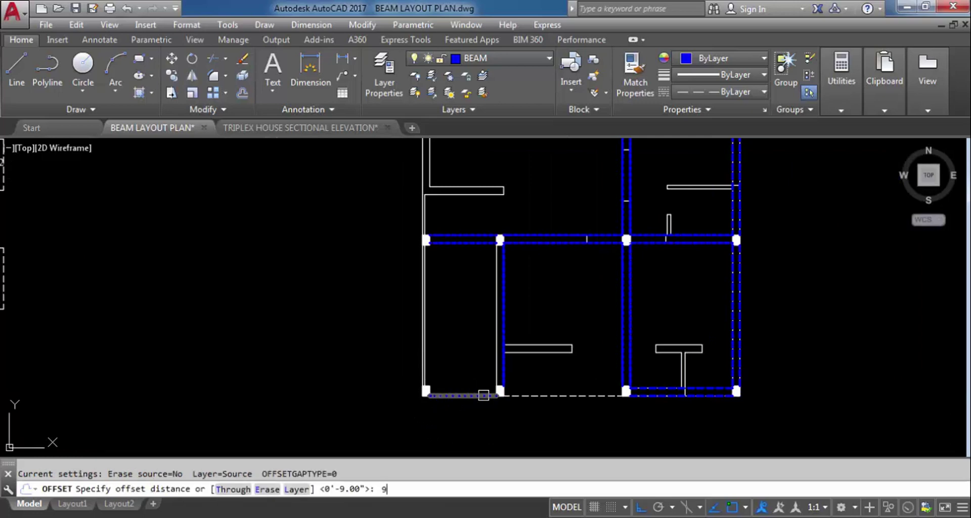
{"action": "type", "text": "9"}
{"action": "key", "text": "Return"}
{"action": "scroll", "coordinate": [487, 286], "scroll_direction": "up", "scroll_amount": 2}
{"action": "left_click", "coordinate": [504, 295]}
{"action": "left_click", "coordinate": [483, 296]}
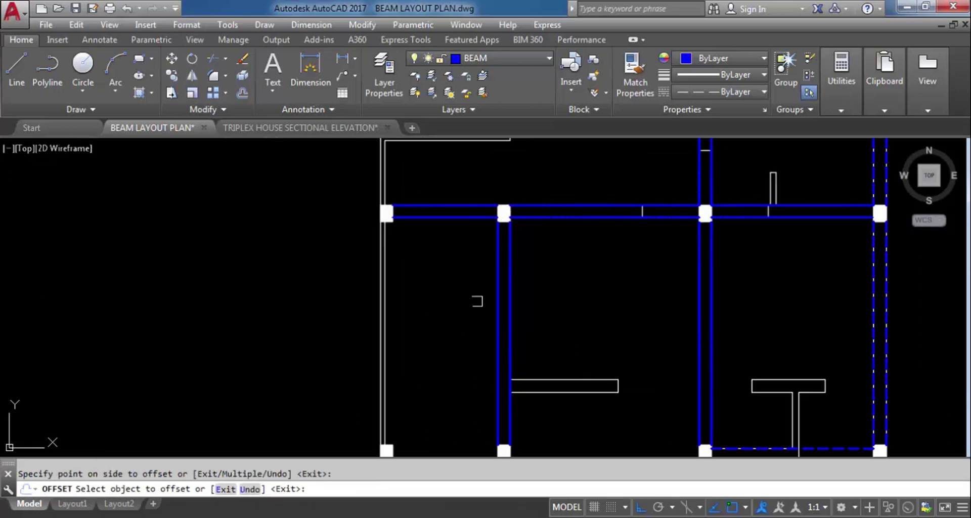
Offset the bottom beam line between the lower-left corner column and the inner wall's column 9 inches upward.
{"action": "scroll", "coordinate": [477, 301], "scroll_direction": "down", "scroll_amount": 3}
{"action": "scroll", "coordinate": [535, 327], "scroll_direction": "up", "scroll_amount": 4}
{"action": "left_click", "coordinate": [520, 307]}
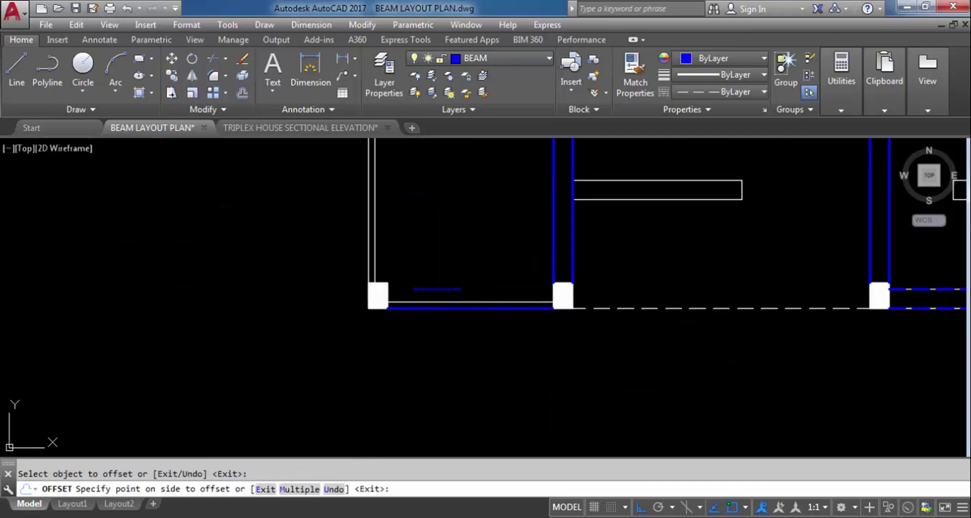
{"action": "left_click", "coordinate": [517, 272]}
{"action": "scroll", "coordinate": [568, 340], "scroll_direction": "down", "scroll_amount": 3}
{"action": "key", "text": "Escape"}
Draw a beam line along the left wall's outer face in its lowest span, from the upper column down to the corner column.
{"action": "type", "text": "l"}
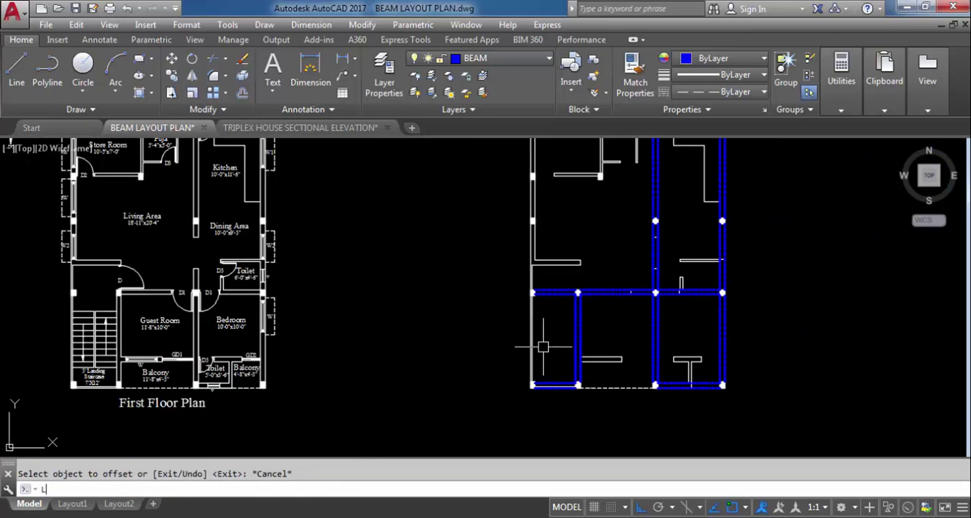
{"action": "key", "text": "Return"}
{"action": "scroll", "coordinate": [531, 306], "scroll_direction": "up", "scroll_amount": 6}
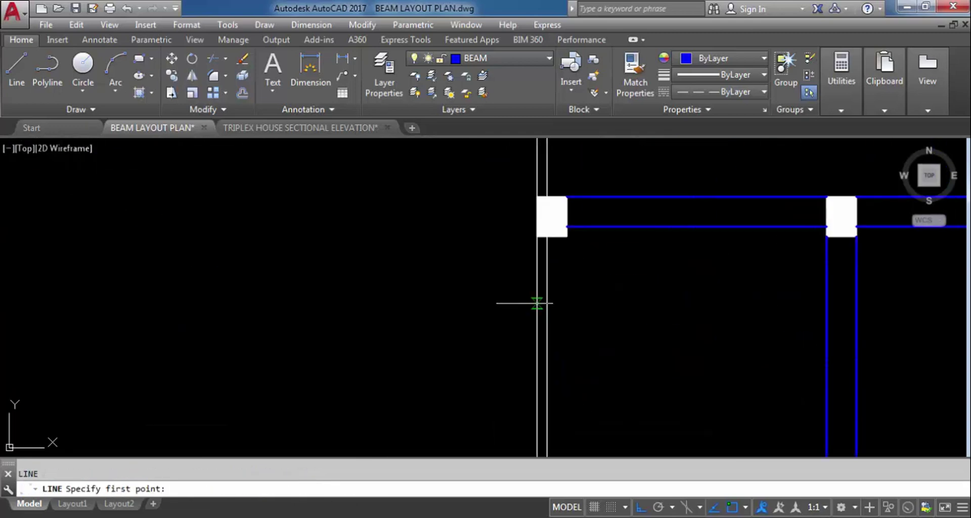
{"action": "left_click", "coordinate": [537, 236]}
{"action": "scroll", "coordinate": [536, 235], "scroll_direction": "down", "scroll_amount": 3}
{"action": "scroll", "coordinate": [544, 324], "scroll_direction": "up", "scroll_amount": 3}
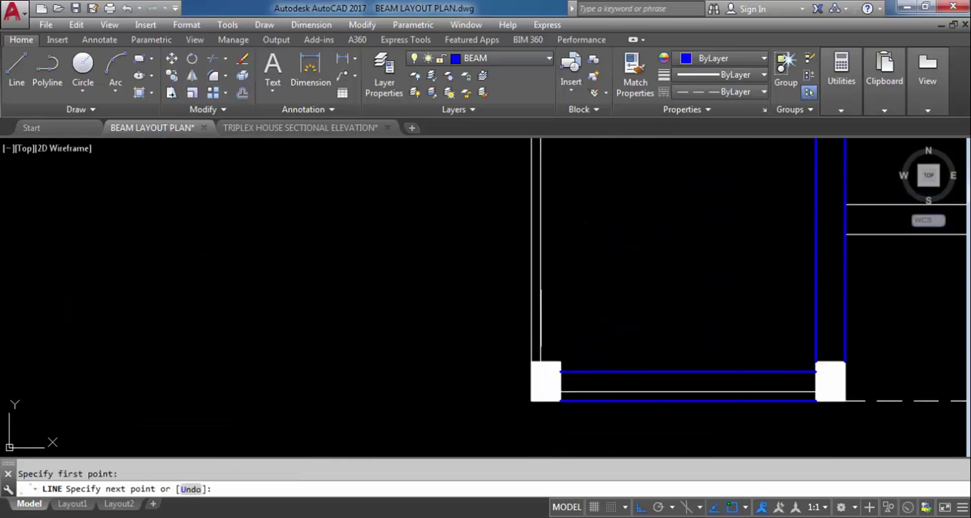
{"action": "left_click", "coordinate": [531, 362]}
{"action": "key", "text": "Escape"}
{"action": "type", "text": "o"}
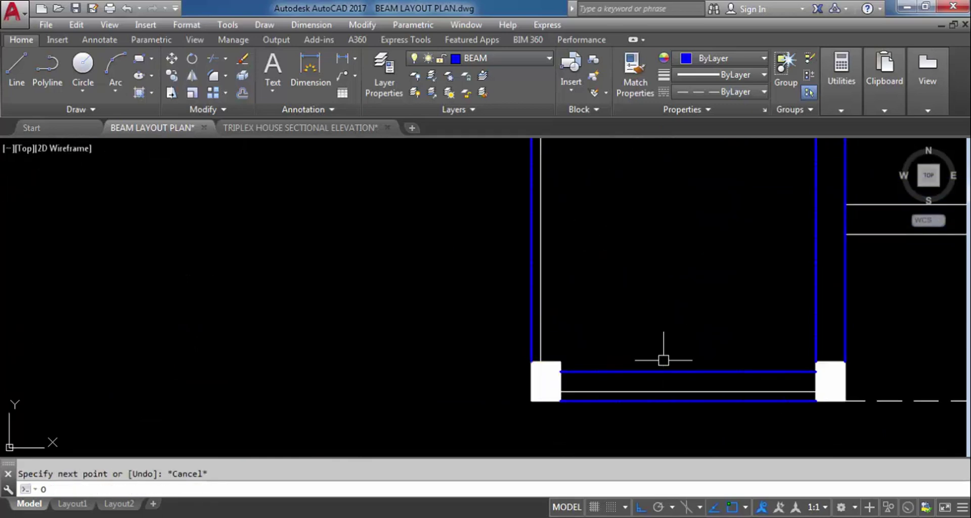
{"action": "type", "text": "9"}
{"action": "key", "text": "Return"}
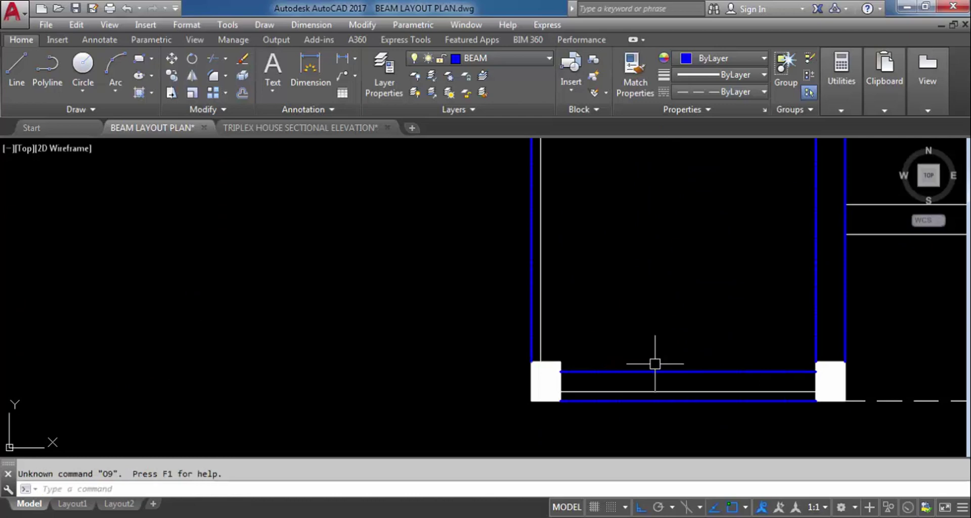
Offset the left wall's lowest-span beam line 9 inches inward to the right.
{"action": "type", "text": "o"}
{"action": "key", "text": "Return"}
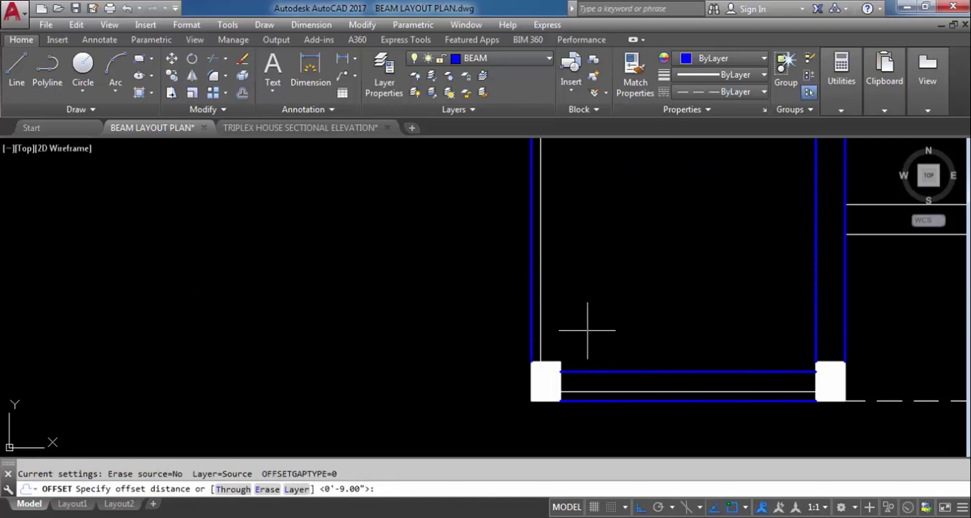
{"action": "type", "text": "9"}
{"action": "key", "text": "Return"}
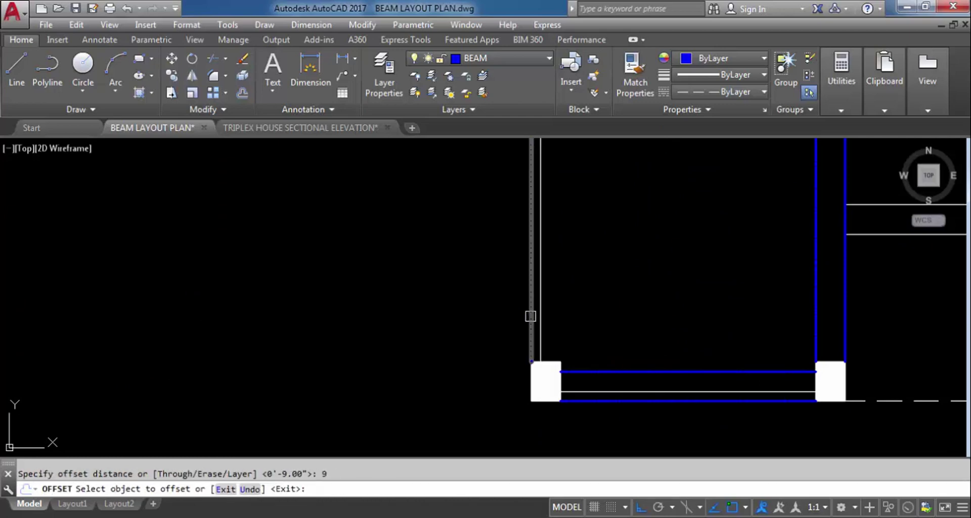
{"action": "left_click", "coordinate": [540, 316]}
{"action": "left_click", "coordinate": [643, 316]}
{"action": "key", "text": "Escape"}
{"action": "scroll", "coordinate": [638, 402], "scroll_direction": "down", "scroll_amount": 5}
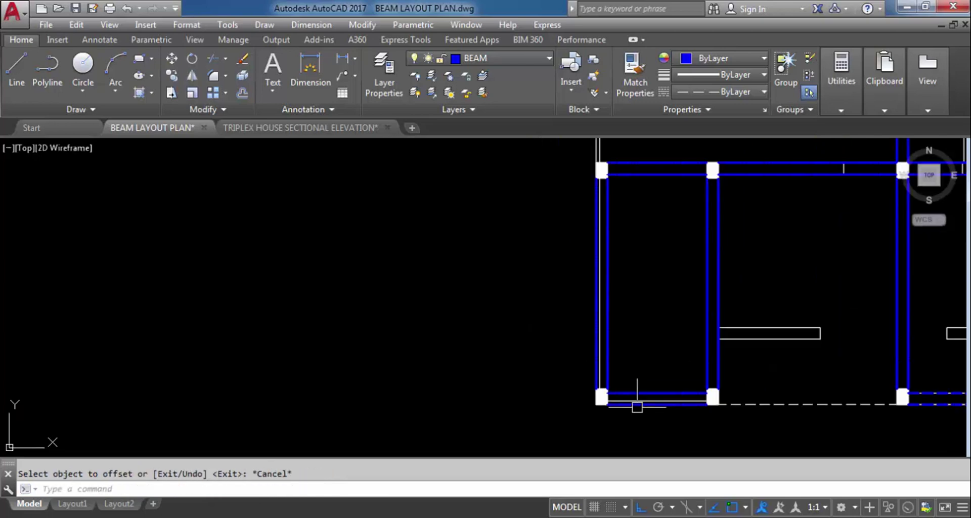
Match the dashed properties of the right wall's beam line onto the lowest-span beam lines of the middle and inner walls.
{"action": "scroll", "coordinate": [802, 217], "scroll_direction": "up", "scroll_amount": 6}
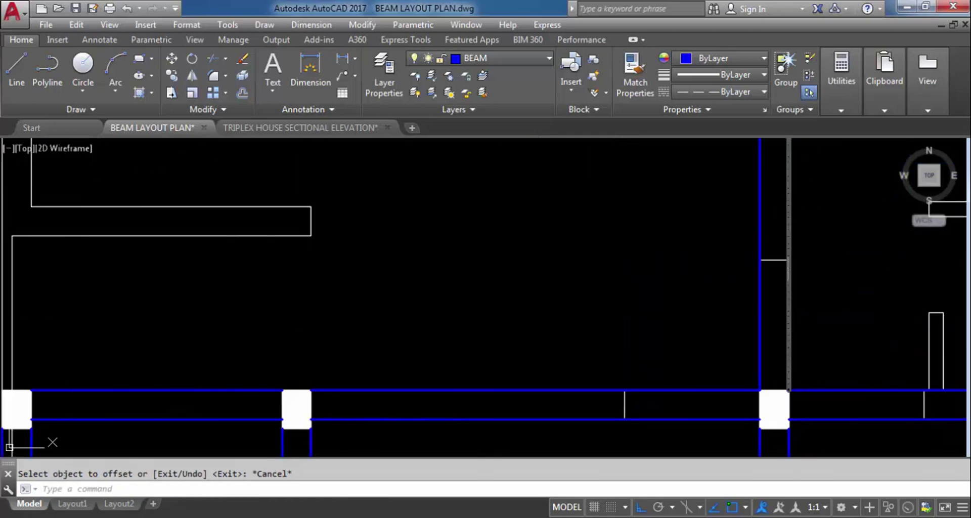
{"action": "scroll", "coordinate": [781, 310], "scroll_direction": "down", "scroll_amount": 8}
{"action": "scroll", "coordinate": [786, 323], "scroll_direction": "up", "scroll_amount": 4}
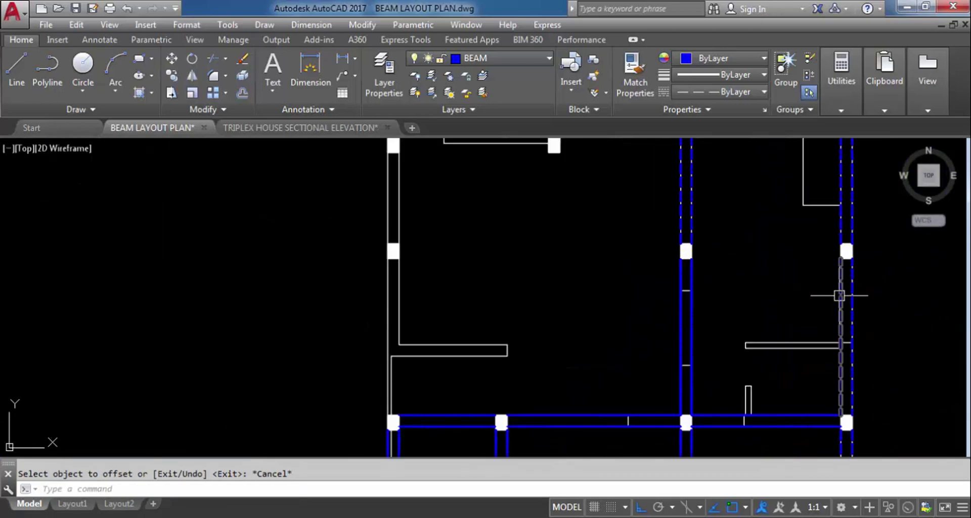
{"action": "left_click", "coordinate": [840, 295]}
{"action": "type", "text": "MA"}
{"action": "key", "text": "Return"}
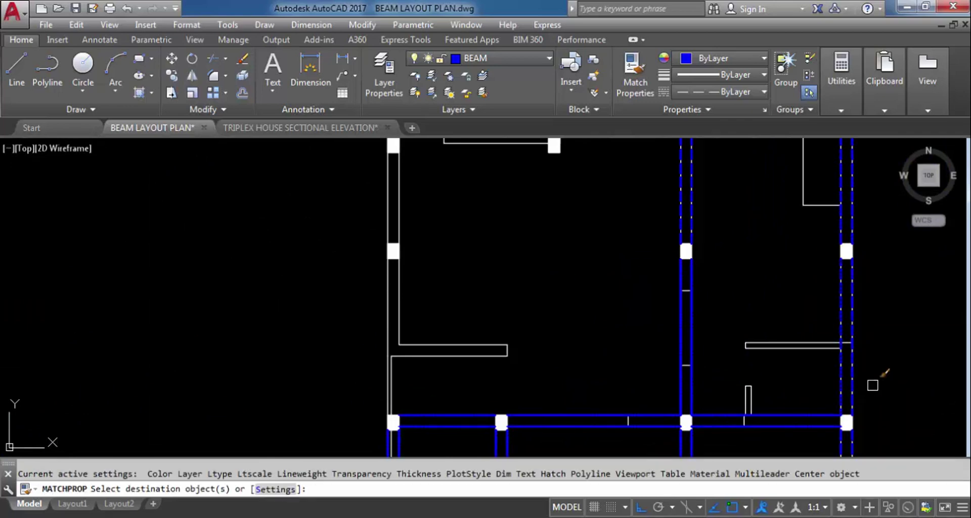
{"action": "scroll", "coordinate": [860, 354], "scroll_direction": "down", "scroll_amount": 5}
{"action": "scroll", "coordinate": [808, 325], "scroll_direction": "up", "scroll_amount": 4}
{"action": "scroll", "coordinate": [808, 325], "scroll_direction": "up", "scroll_amount": 2}
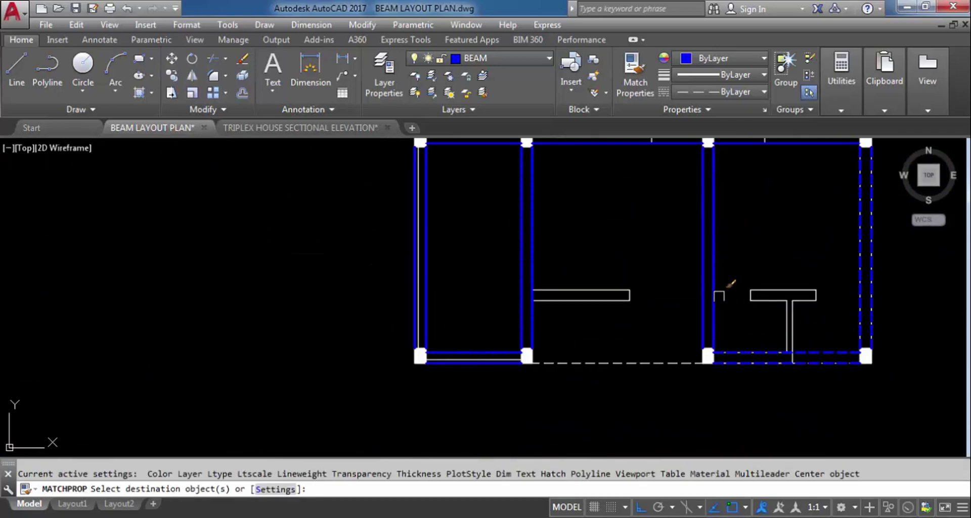
{"action": "left_click", "coordinate": [713, 297]}
{"action": "scroll", "coordinate": [543, 290], "scroll_direction": "up", "scroll_amount": 4}
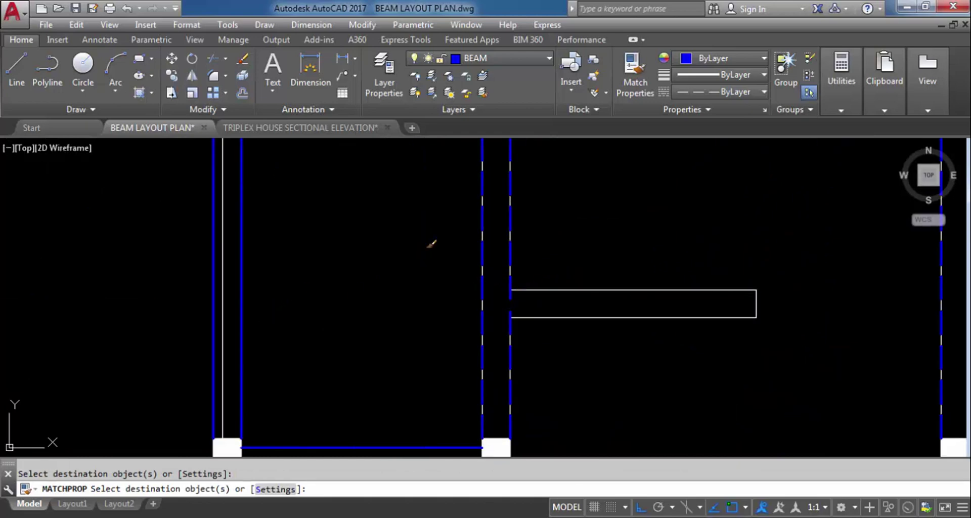
Apply the matched dashed properties to the bottom-left beam lines and the left wall's lowest-span beam lines.
{"action": "scroll", "coordinate": [431, 244], "scroll_direction": "down", "scroll_amount": 4}
{"action": "scroll", "coordinate": [411, 300], "scroll_direction": "up", "scroll_amount": 4}
{"action": "left_click", "coordinate": [403, 303]}
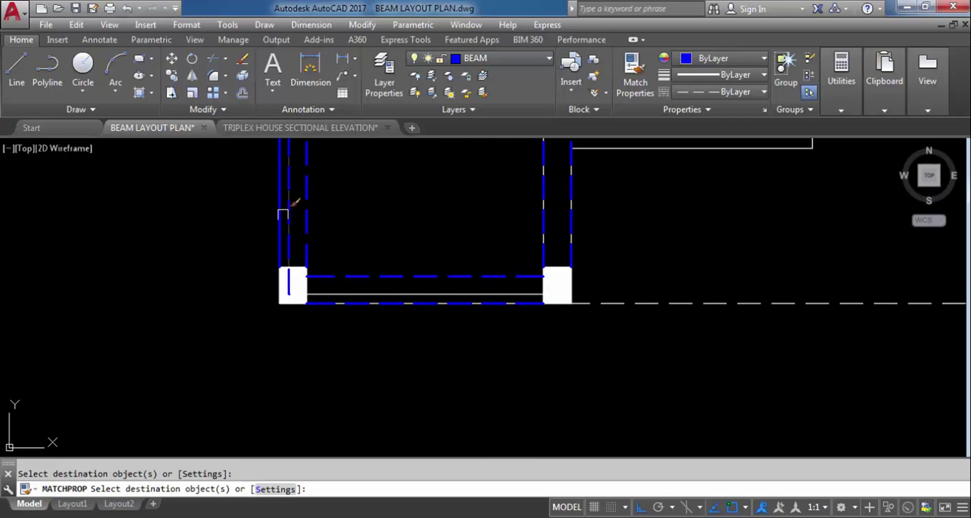
{"action": "left_click", "coordinate": [282, 212]}
{"action": "scroll", "coordinate": [412, 386], "scroll_direction": "down", "scroll_amount": 5}
{"action": "key", "text": "Escape"}
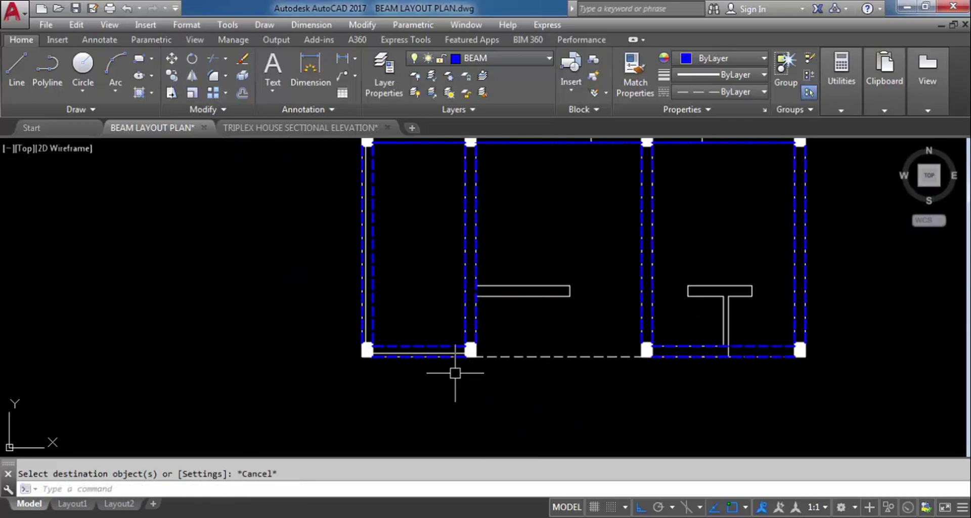
Turn on Clean Screen and match the inner wall's dashed lower beam line onto the solid beam lines of the span above and the middle cross wall.
{"action": "key", "text": "ctrl+0"}
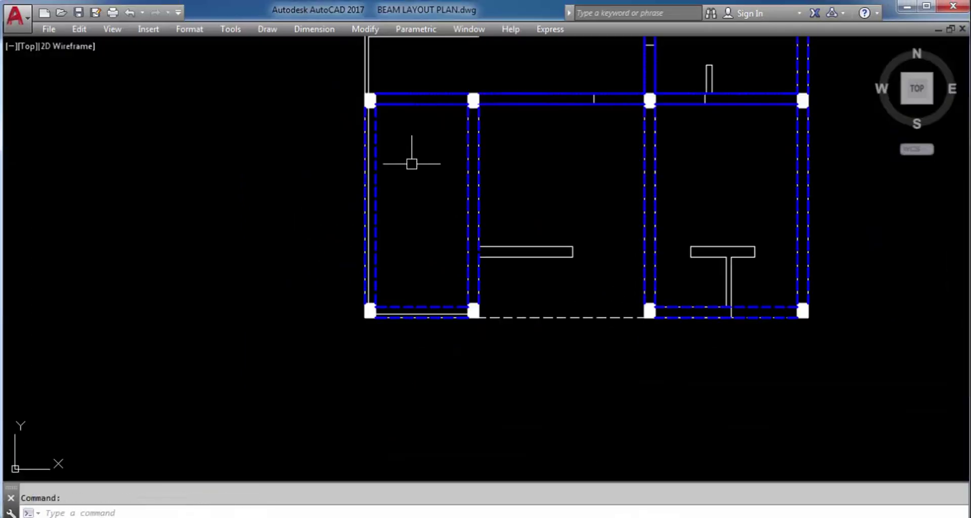
{"action": "scroll", "coordinate": [615, 300], "scroll_direction": "down", "scroll_amount": 4}
{"action": "scroll", "coordinate": [688, 360], "scroll_direction": "up", "scroll_amount": 4}
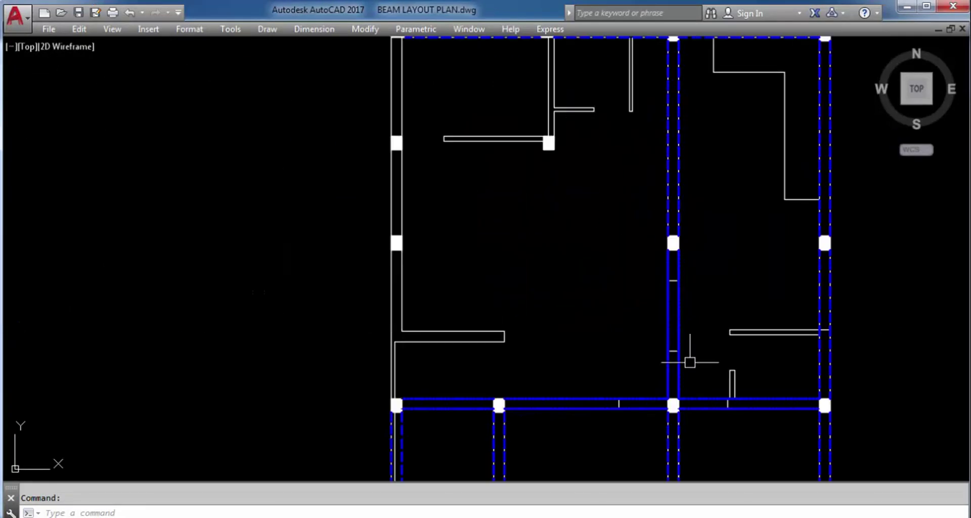
{"action": "left_click", "coordinate": [680, 444]}
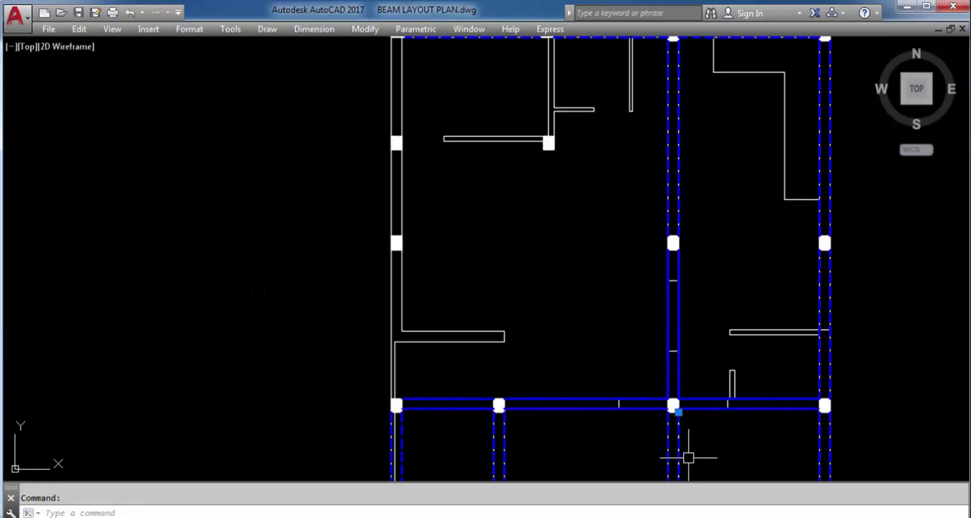
{"action": "type", "text": "MA"}
{"action": "key", "text": "Return"}
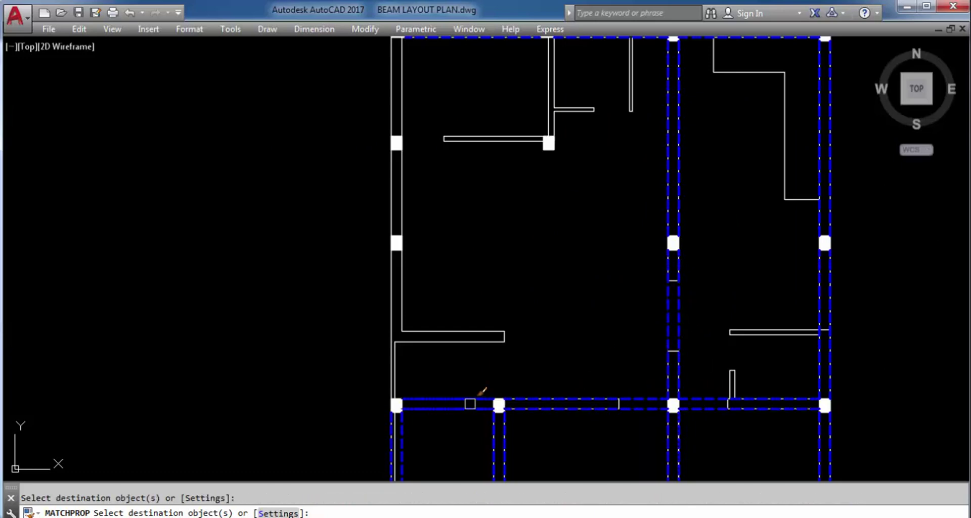
{"action": "scroll", "coordinate": [510, 252], "scroll_direction": "down", "scroll_amount": 4}
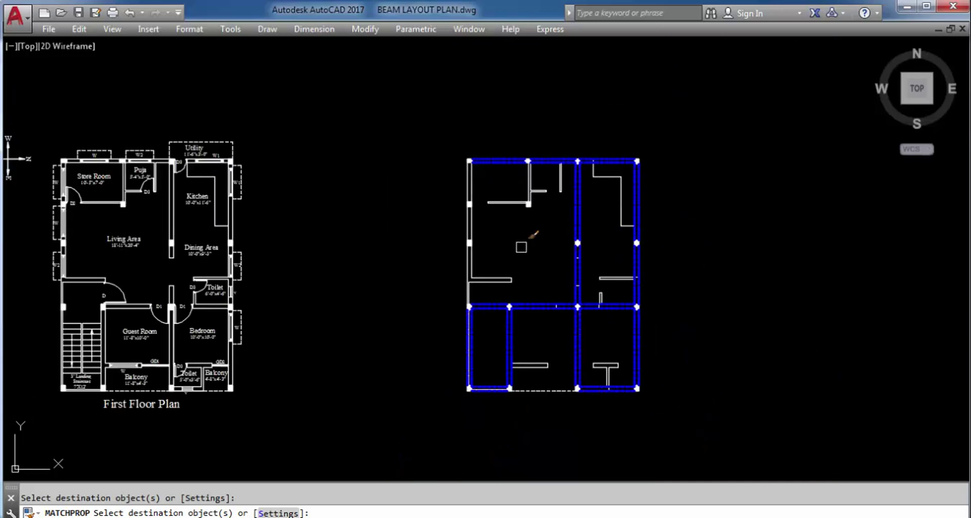
{"action": "scroll", "coordinate": [518, 245], "scroll_direction": "up", "scroll_amount": 4}
{"action": "key", "text": "Escape"}
Draw a beam line along the dashed bottom edge of the central bay, from the right column to the left column.
{"action": "scroll", "coordinate": [607, 237], "scroll_direction": "down", "scroll_amount": 4}
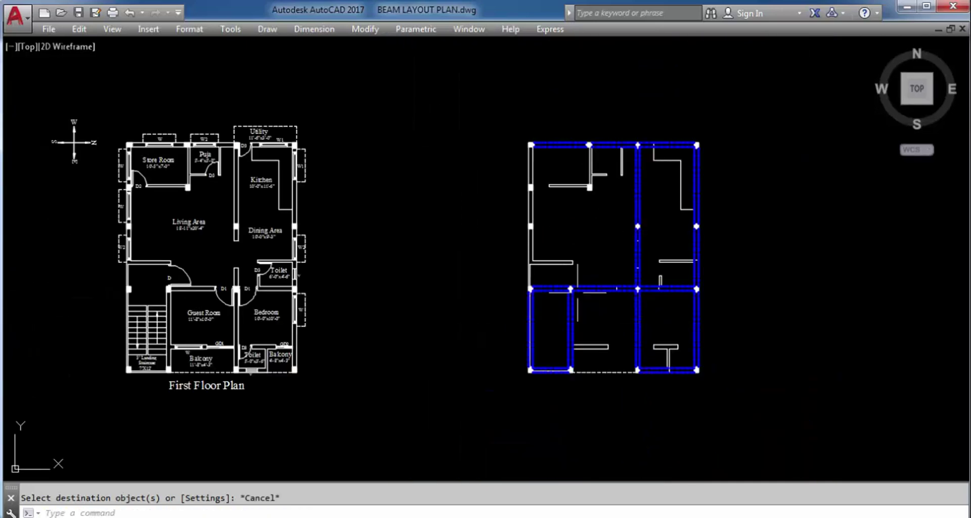
{"action": "scroll", "coordinate": [561, 281], "scroll_direction": "up", "scroll_amount": 4}
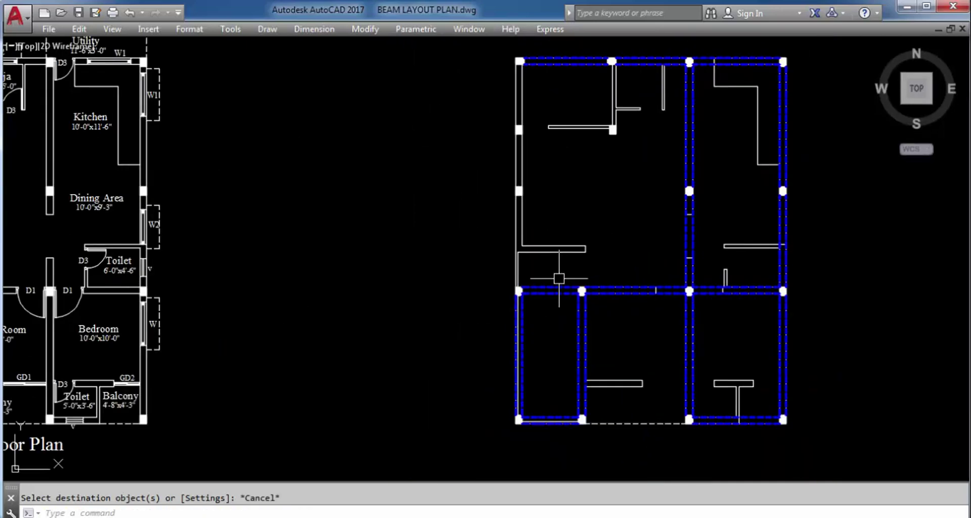
{"action": "scroll", "coordinate": [660, 438], "scroll_direction": "up", "scroll_amount": 4}
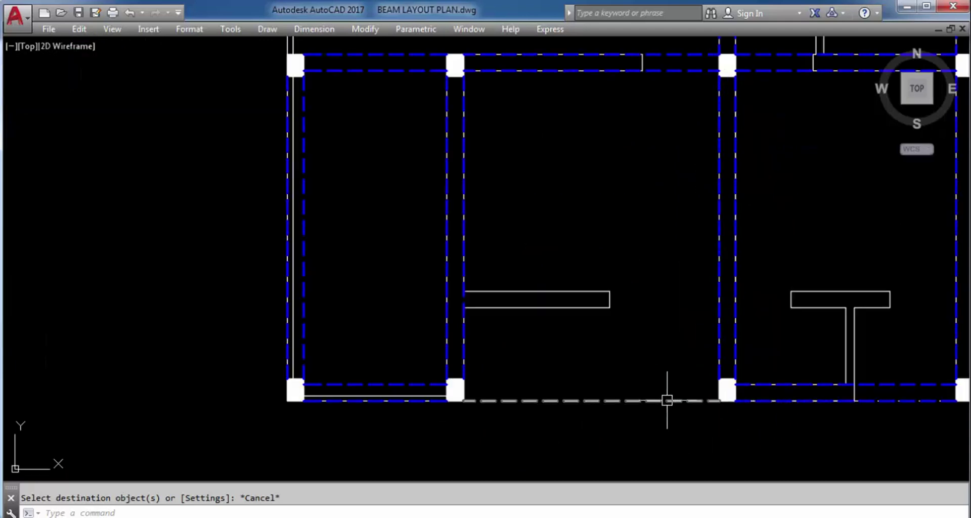
{"action": "type", "text": "l"}
{"action": "key", "text": "Return"}
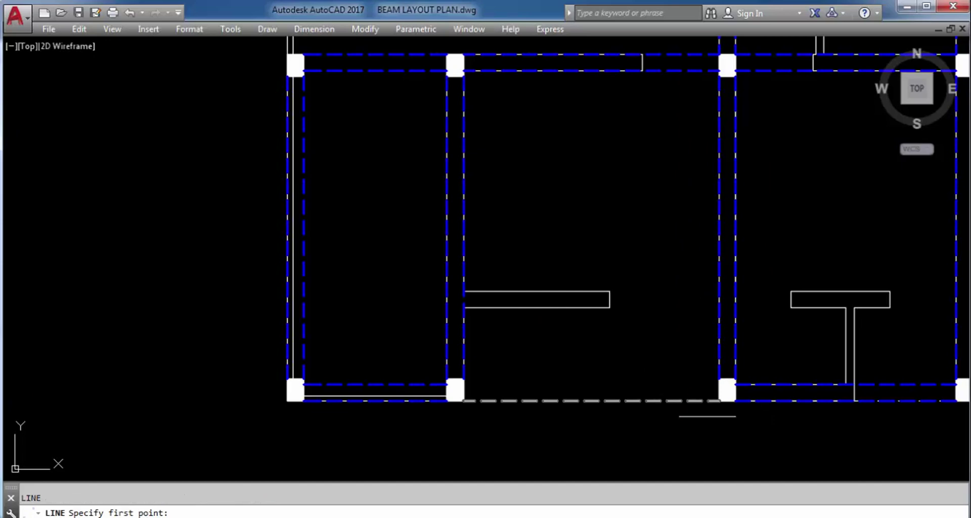
{"action": "scroll", "coordinate": [731, 409], "scroll_direction": "up", "scroll_amount": 2}
{"action": "scroll", "coordinate": [730, 409], "scroll_direction": "up", "scroll_amount": 2}
{"action": "left_click", "coordinate": [693, 392]}
{"action": "scroll", "coordinate": [830, 390], "scroll_direction": "down", "scroll_amount": 4}
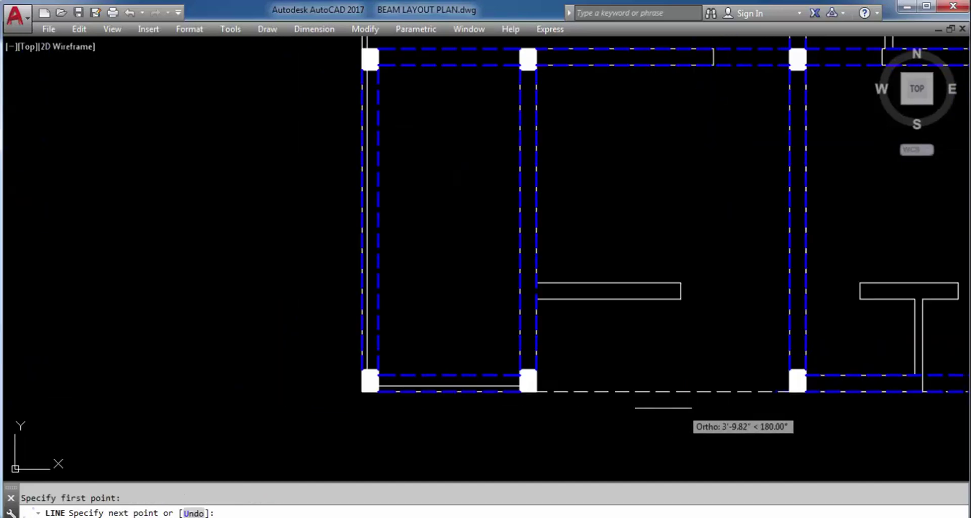
{"action": "scroll", "coordinate": [526, 389], "scroll_direction": "up", "scroll_amount": 2}
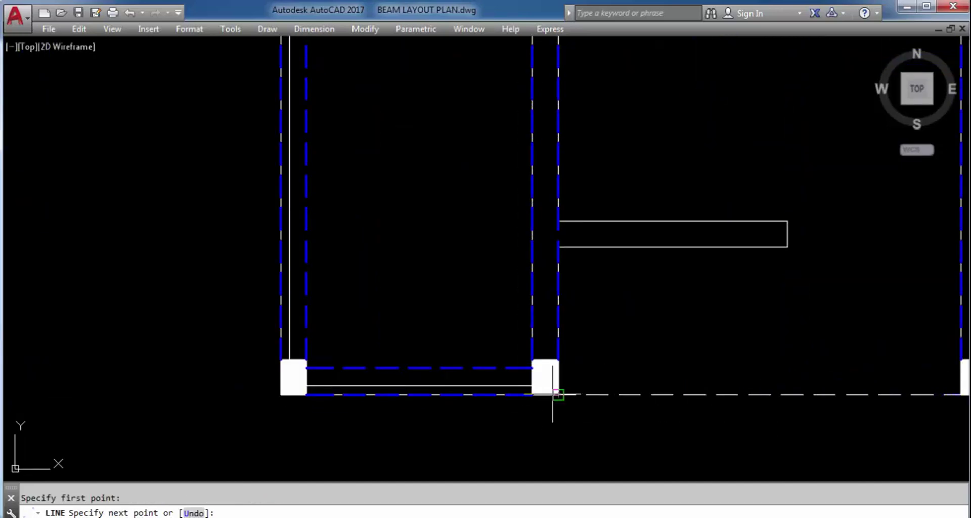
{"action": "left_click", "coordinate": [559, 394]}
{"action": "scroll", "coordinate": [597, 386], "scroll_direction": "down", "scroll_amount": 6}
{"action": "scroll", "coordinate": [538, 370], "scroll_direction": "up", "scroll_amount": 6}
{"action": "key", "text": "Escape"}
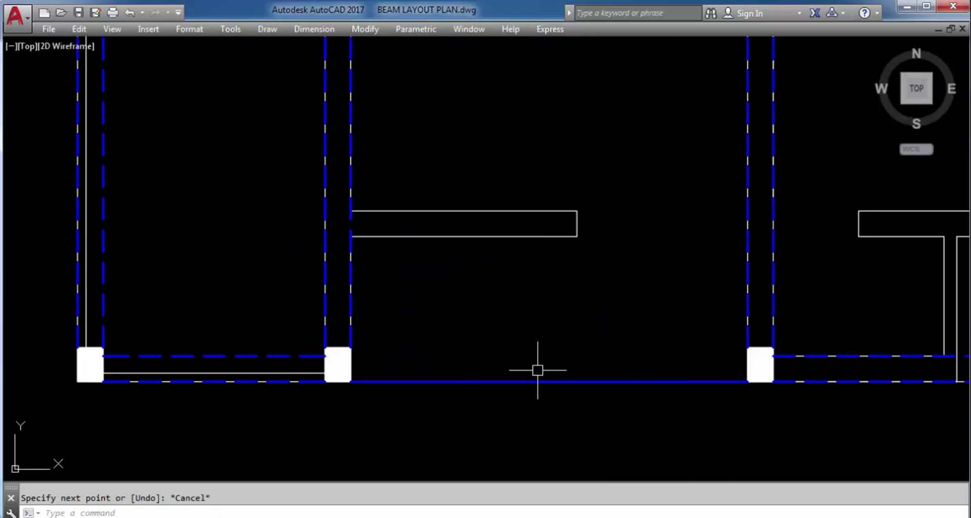
Offset the central bay's bottom beam line 9 inches inward, toward the inside of the plan.
{"action": "type", "text": "o"}
{"action": "key", "text": "Return"}
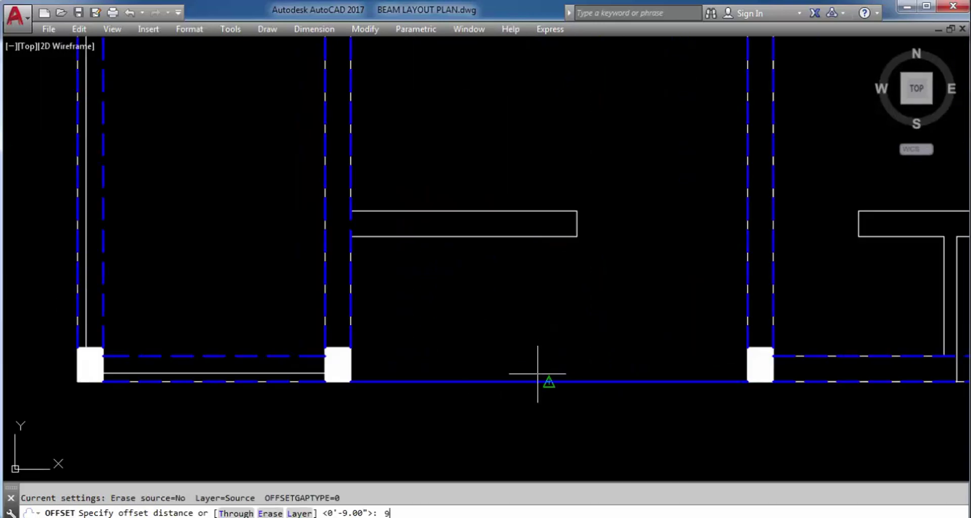
{"action": "type", "text": "9"}
{"action": "key", "text": "Return"}
{"action": "left_click", "coordinate": [538, 381]}
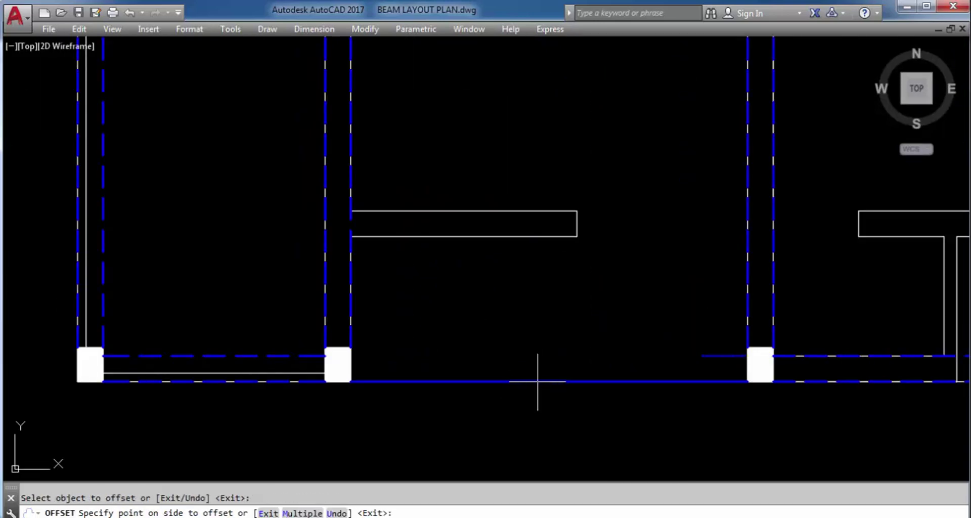
{"action": "left_click", "coordinate": [546, 310]}
{"action": "scroll", "coordinate": [617, 412], "scroll_direction": "down", "scroll_amount": 2}
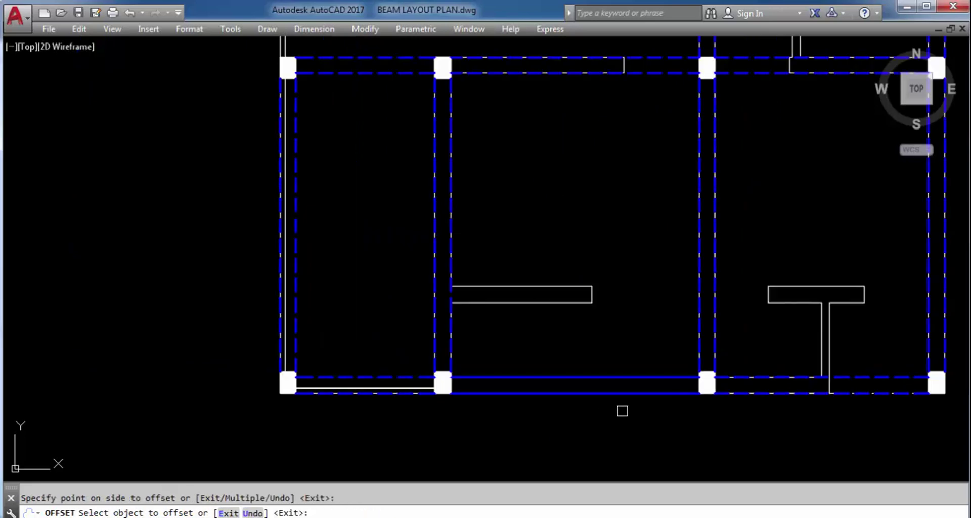
{"action": "key", "text": "Escape"}
Match the dashed properties of the inner wall's beam line onto both bottom beam lines of the central bay.
{"action": "type", "text": "ma"}
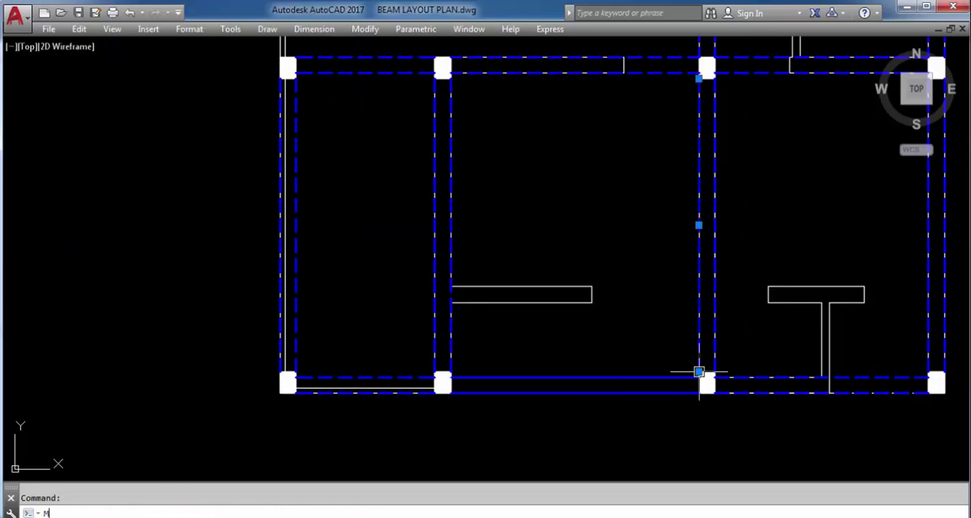
{"action": "key", "text": "Return"}
{"action": "left_click", "coordinate": [689, 376]}
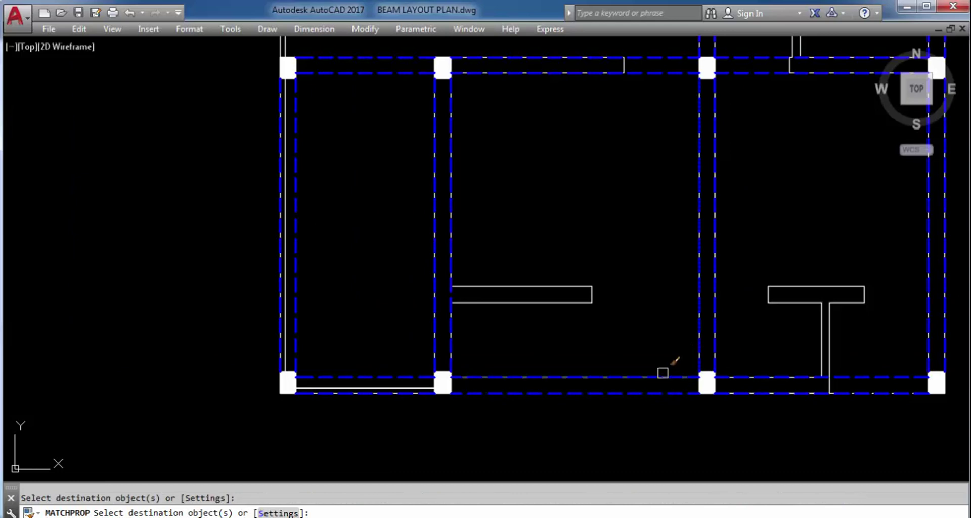
{"action": "left_click", "coordinate": [662, 372]}
{"action": "left_click", "coordinate": [650, 374]}
{"action": "key", "text": "Escape"}
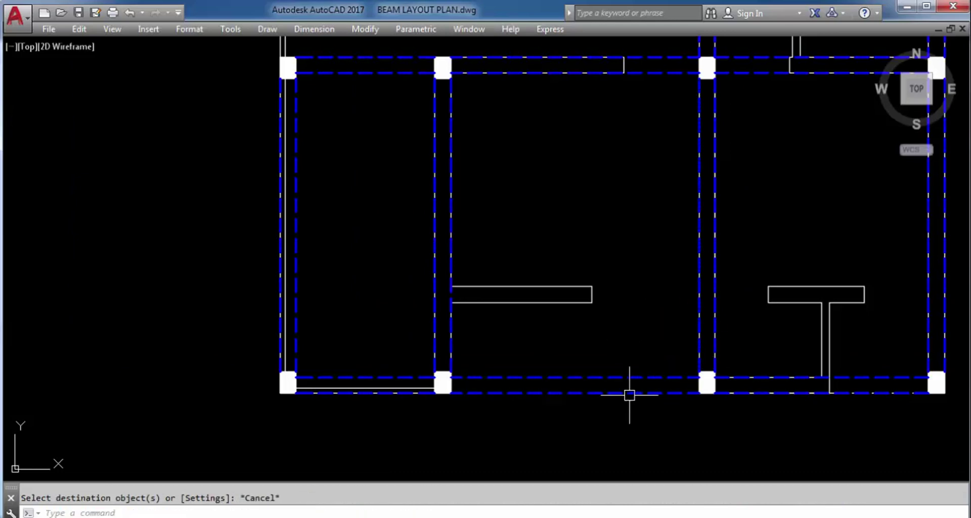
Draw a beam line along the left wall's outer face from the column at the middle cross wall up to the next column.
{"action": "scroll", "coordinate": [636, 418], "scroll_direction": "down", "scroll_amount": 2}
{"action": "scroll", "coordinate": [655, 434], "scroll_direction": "down", "scroll_amount": 2}
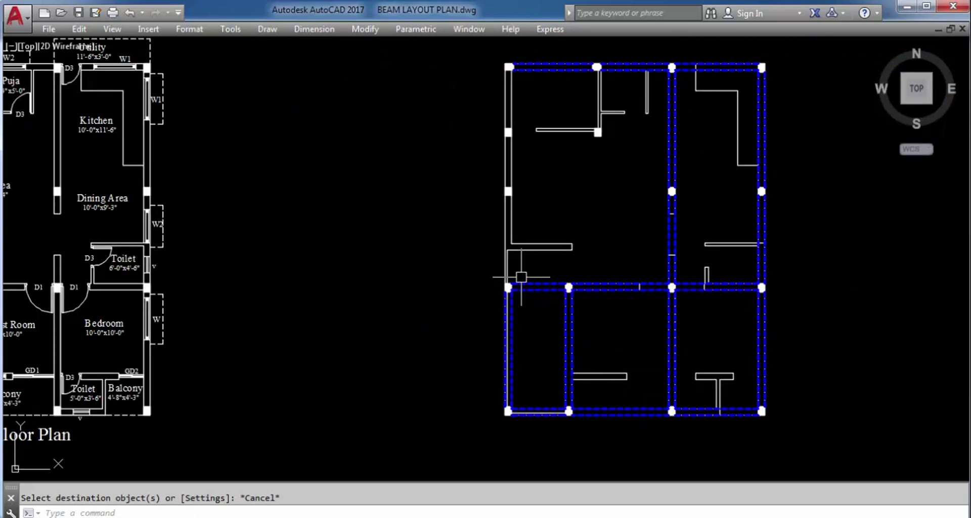
{"action": "scroll", "coordinate": [516, 251], "scroll_direction": "up", "scroll_amount": 2}
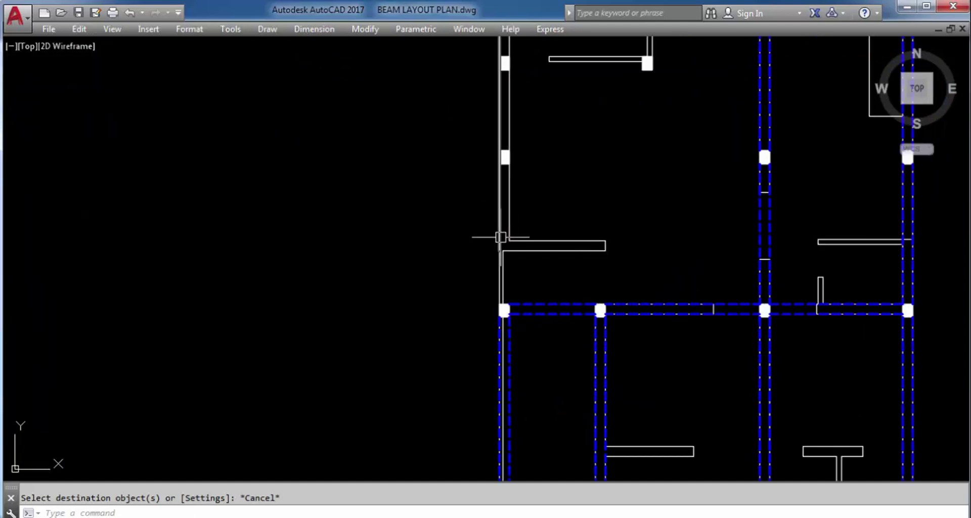
{"action": "type", "text": "l"}
{"action": "key", "text": "Return"}
{"action": "scroll", "coordinate": [503, 238], "scroll_direction": "up", "scroll_amount": 4}
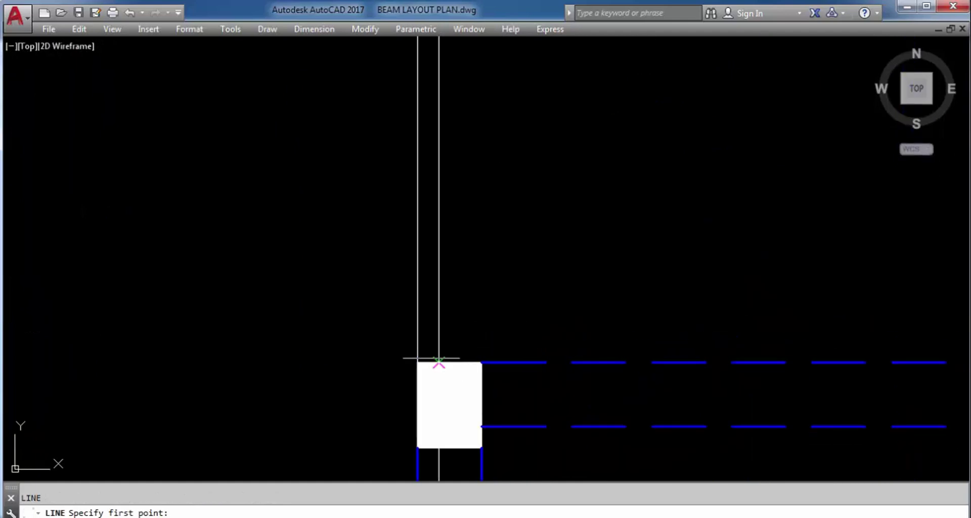
{"action": "left_click", "coordinate": [418, 360]}
{"action": "scroll", "coordinate": [473, 223], "scroll_direction": "down", "scroll_amount": 4}
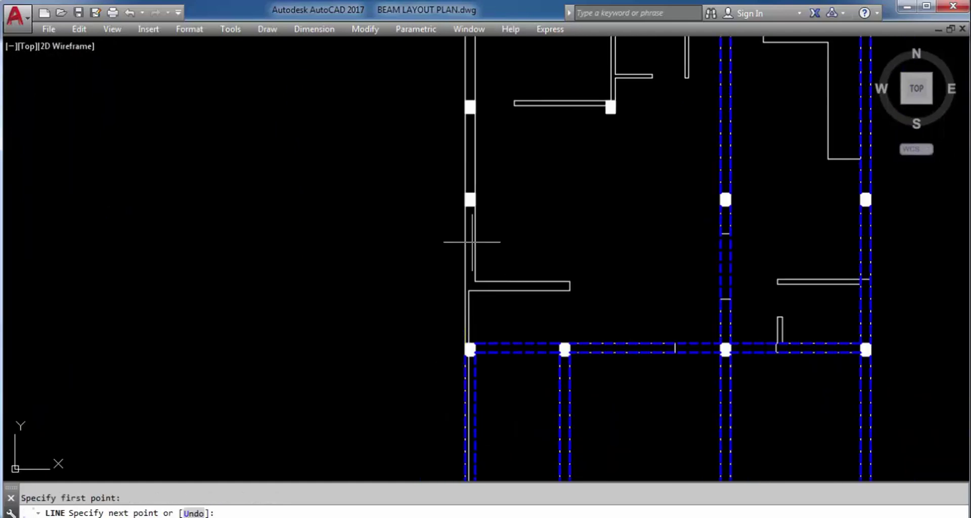
{"action": "scroll", "coordinate": [458, 204], "scroll_direction": "up", "scroll_amount": 4}
{"action": "left_click", "coordinate": [453, 239]}
{"action": "scroll", "coordinate": [523, 157], "scroll_direction": "down", "scroll_amount": 4}
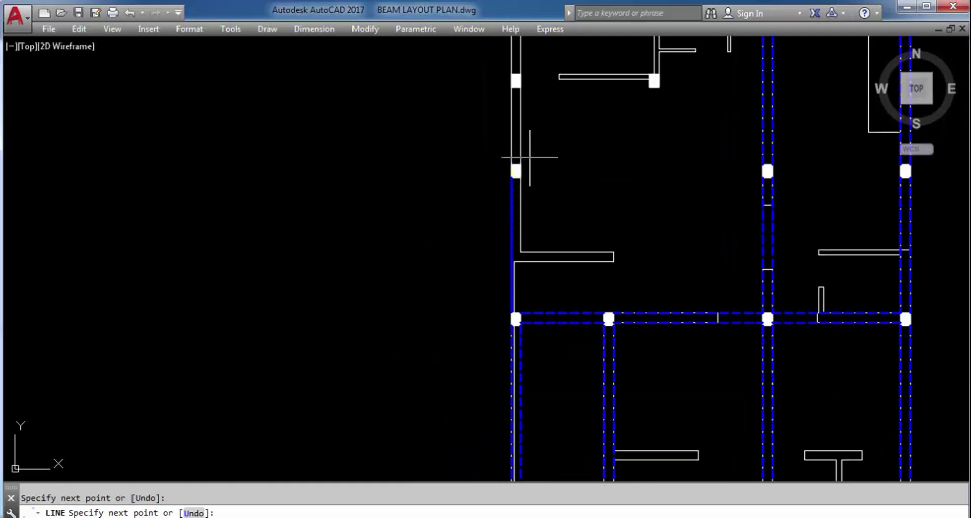
{"action": "key", "text": "Return"}
Offset the left wall's beam line just above the middle cross wall 9 inches inward to the right.
{"action": "type", "text": "o"}
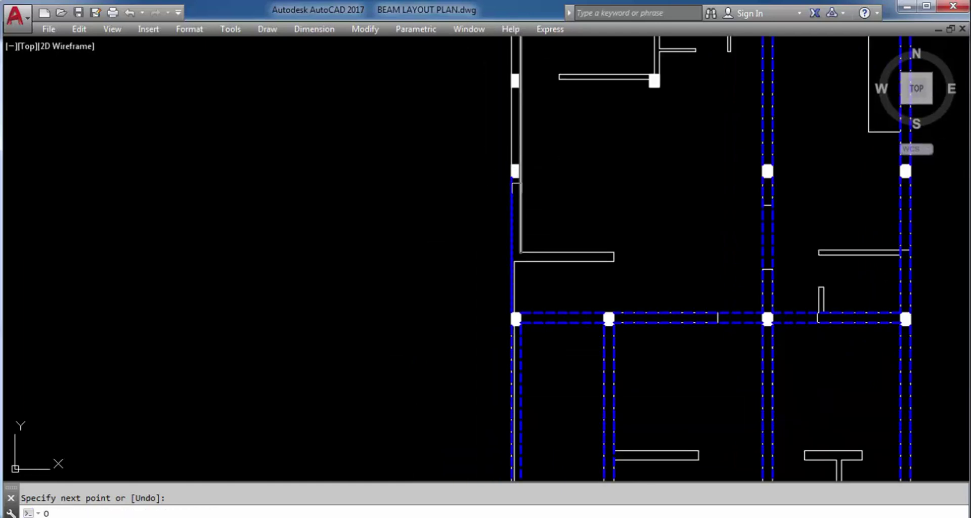
{"action": "key", "text": "Return"}
{"action": "type", "text": "9"}
{"action": "key", "text": "Return"}
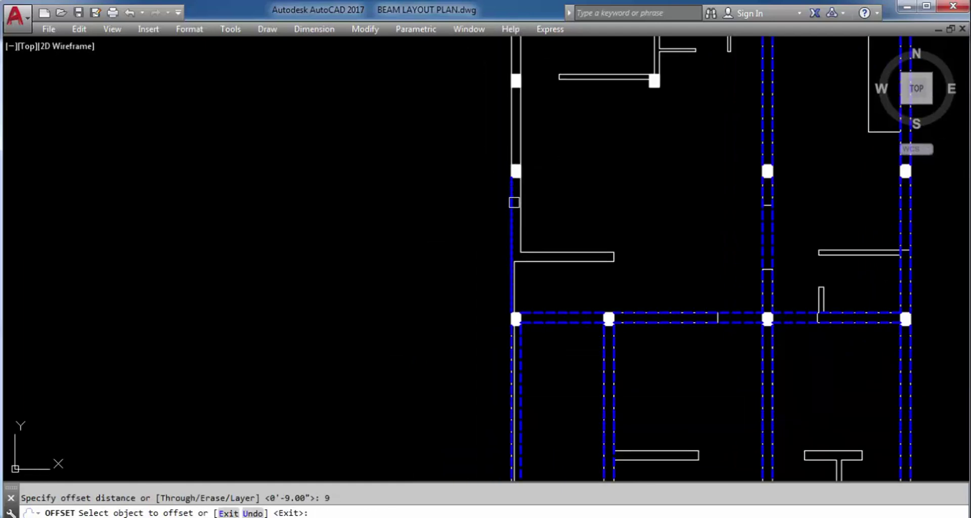
{"action": "scroll", "coordinate": [500, 218], "scroll_direction": "up", "scroll_amount": 5}
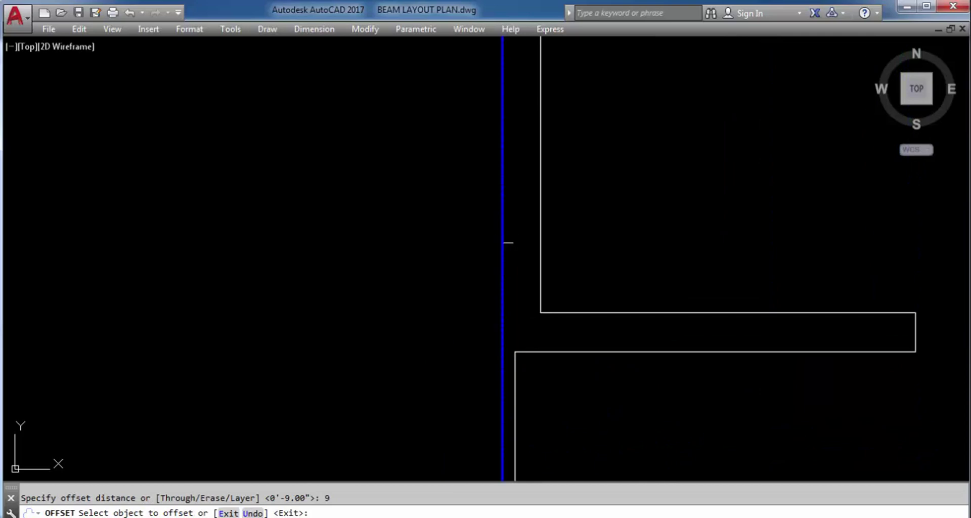
{"action": "left_click", "coordinate": [503, 237]}
{"action": "scroll", "coordinate": [636, 228], "scroll_direction": "down", "scroll_amount": 5}
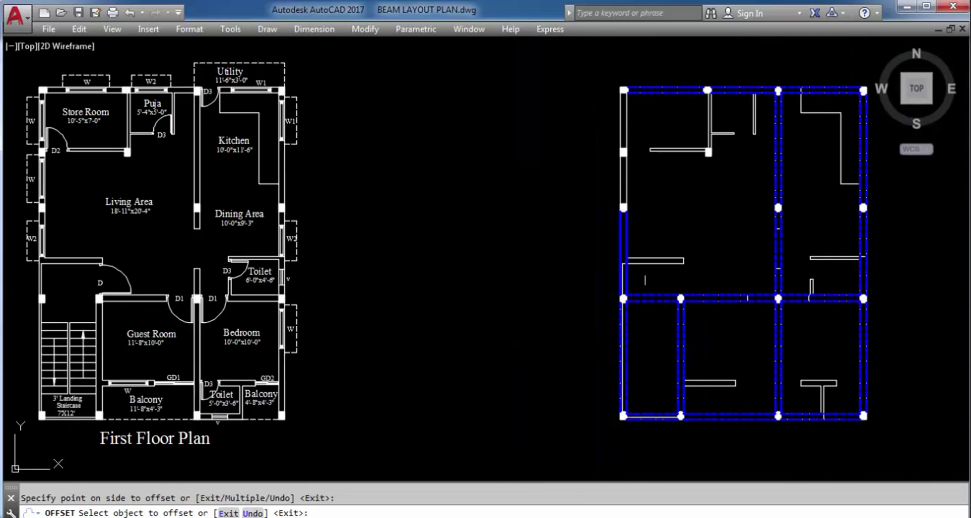
{"action": "scroll", "coordinate": [645, 280], "scroll_direction": "up", "scroll_amount": 8}
{"action": "key", "text": "Escape"}
Draw a beam line along the left wall's outer face in the second span from the top, between its two columns.
{"action": "type", "text": "L"}
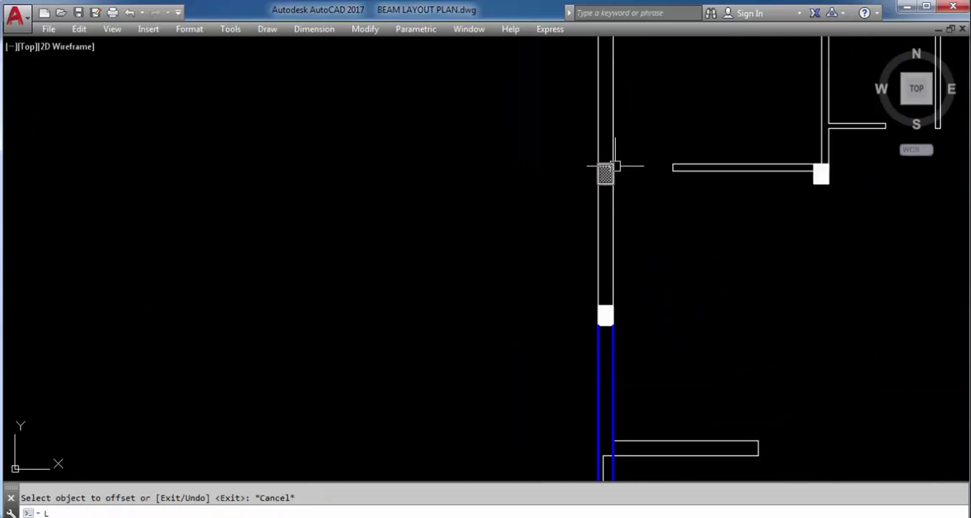
{"action": "key", "text": "Return"}
{"action": "scroll", "coordinate": [602, 299], "scroll_direction": "up", "scroll_amount": 3}
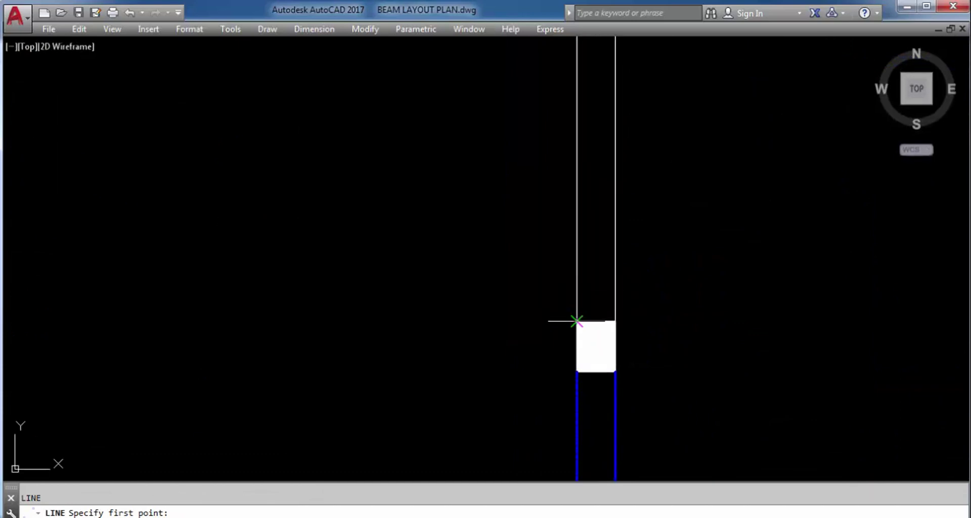
{"action": "left_click", "coordinate": [577, 320]}
{"action": "scroll", "coordinate": [610, 384], "scroll_direction": "down", "scroll_amount": 4}
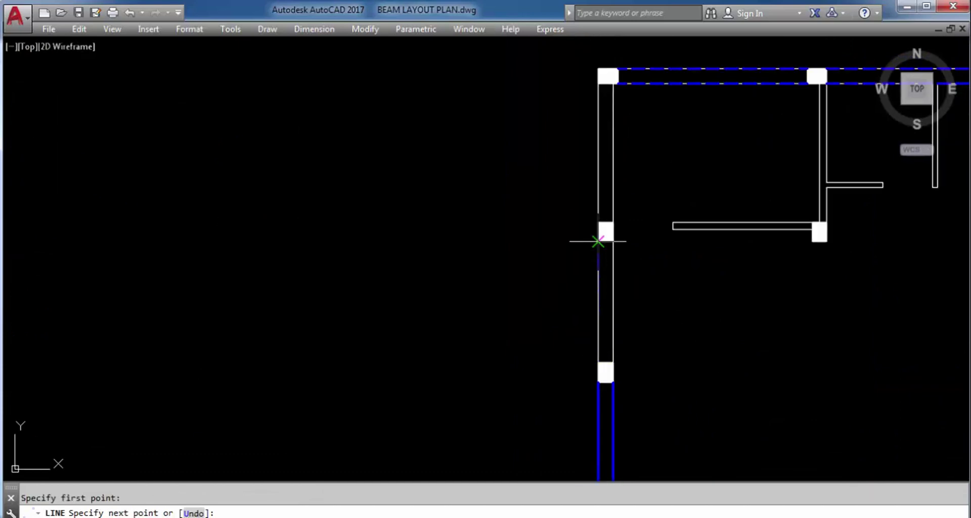
{"action": "key", "text": "Return"}
Draw a beam line along the left wall's outer face in its top span, up to the upper-left corner column.
{"action": "key", "text": "Return"}
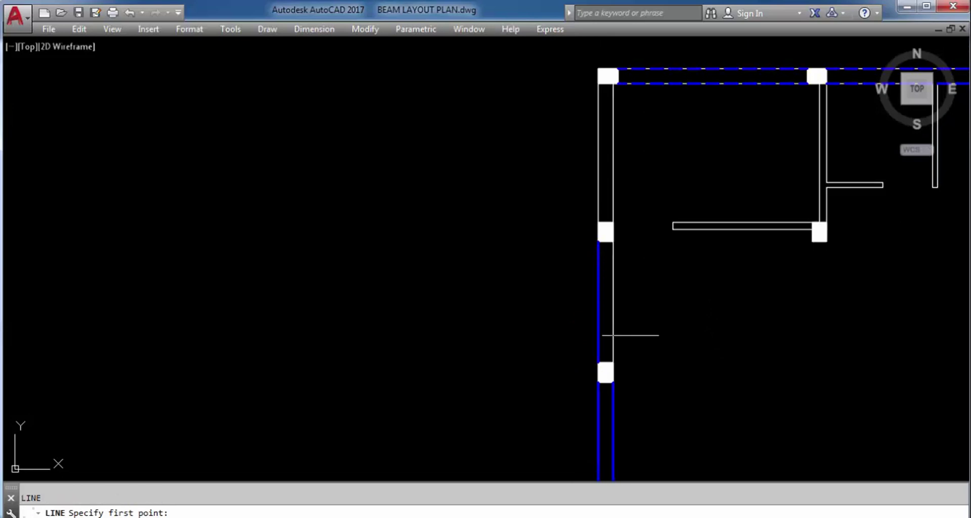
{"action": "left_click", "coordinate": [589, 218]}
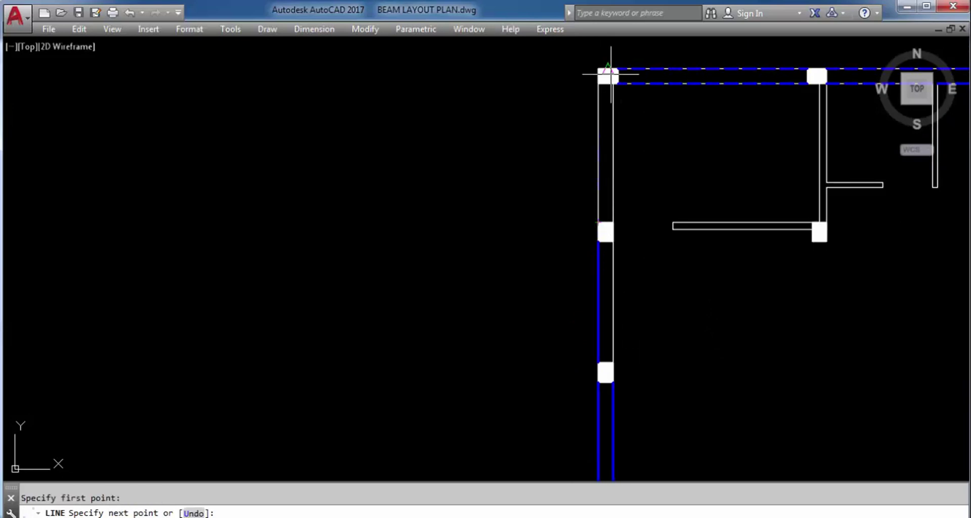
{"action": "left_click", "coordinate": [611, 74]}
{"action": "key", "text": "Escape"}
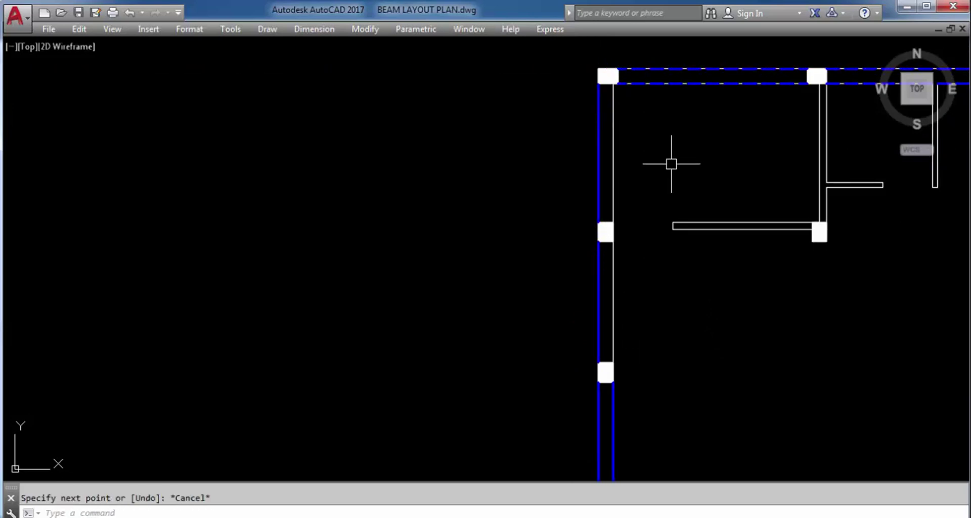
Offset the left wall's top-span beam line 9 inches inward to the right.
{"action": "type", "text": "o"}
{"action": "key", "text": "Return"}
{"action": "type", "text": "9"}
{"action": "key", "text": "Return"}
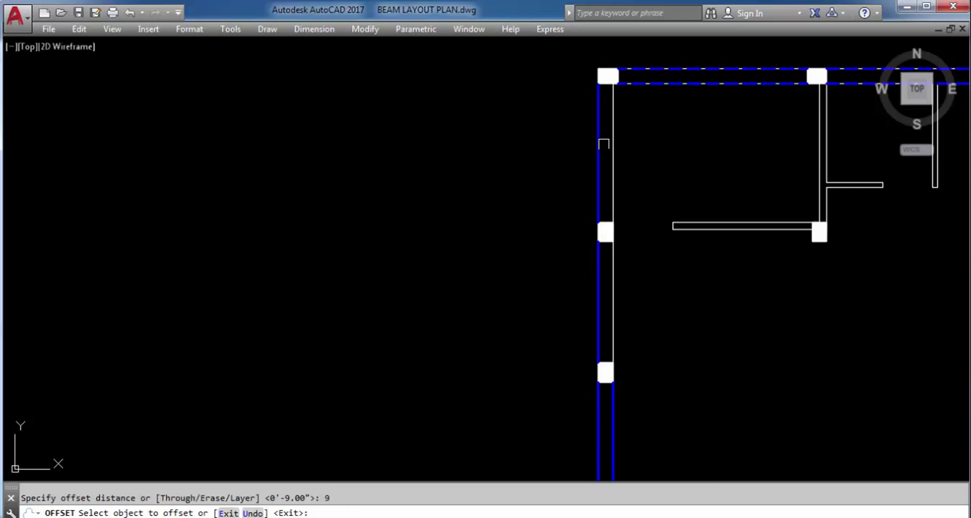
{"action": "left_click", "coordinate": [598, 150]}
{"action": "left_click", "coordinate": [691, 152]}
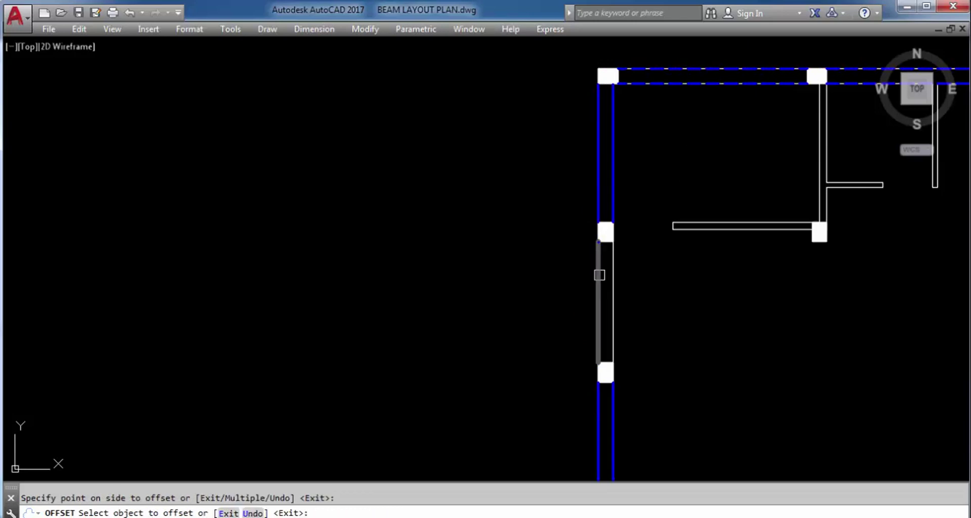
Offset the left wall's second-span beam line 9 inches inward, and match the dashed beam properties onto the left wall's solid beam lines.
{"action": "key", "text": "Escape"}
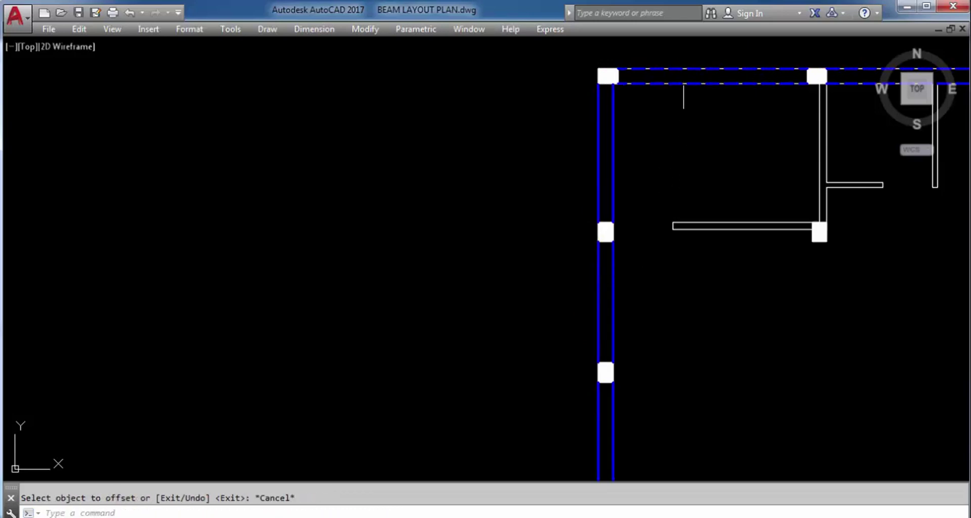
{"action": "type", "text": "ma"}
{"action": "key", "text": "Return"}
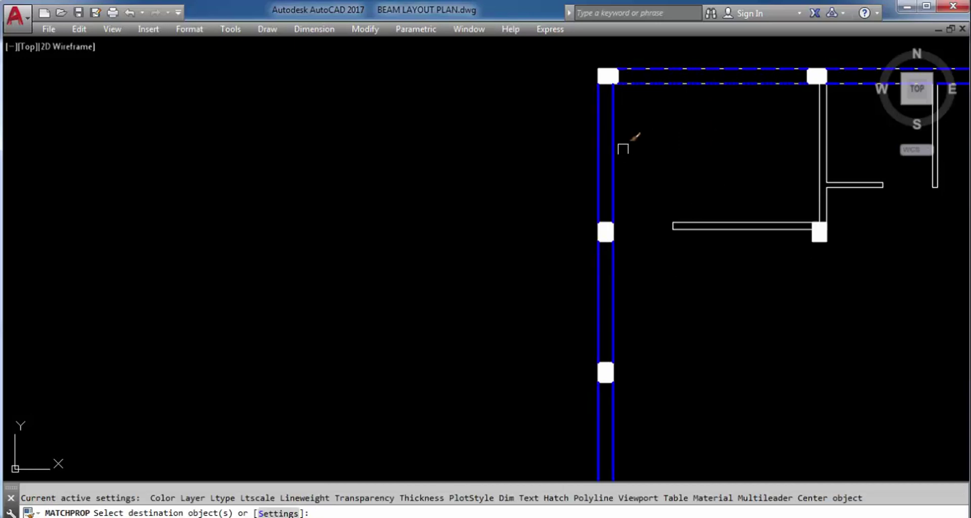
{"action": "left_click", "coordinate": [612, 158]}
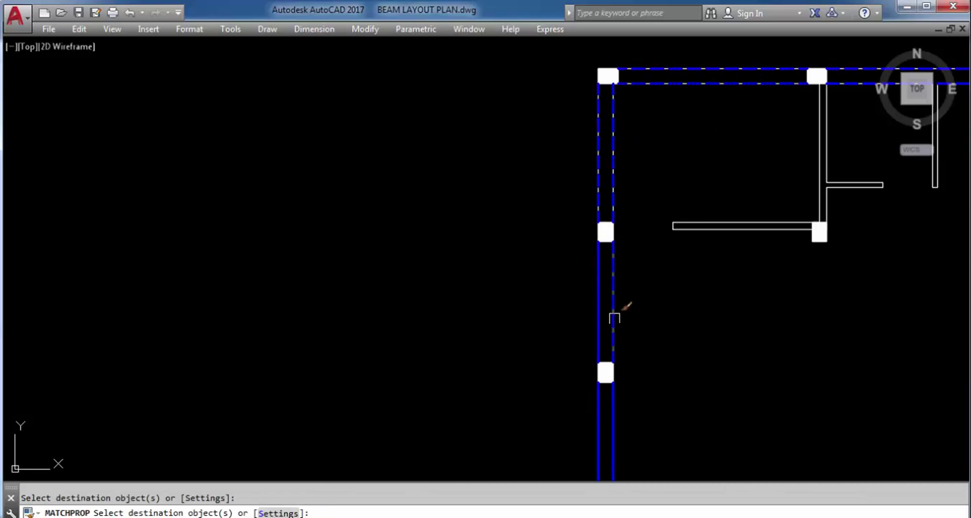
{"action": "scroll", "coordinate": [609, 156], "scroll_direction": "down", "scroll_amount": 4}
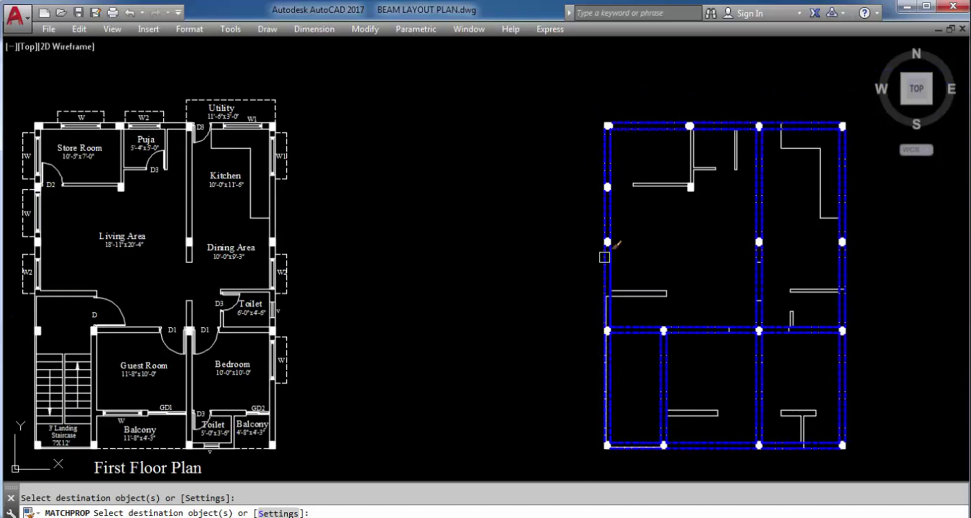
{"action": "scroll", "coordinate": [603, 256], "scroll_direction": "up", "scroll_amount": 4}
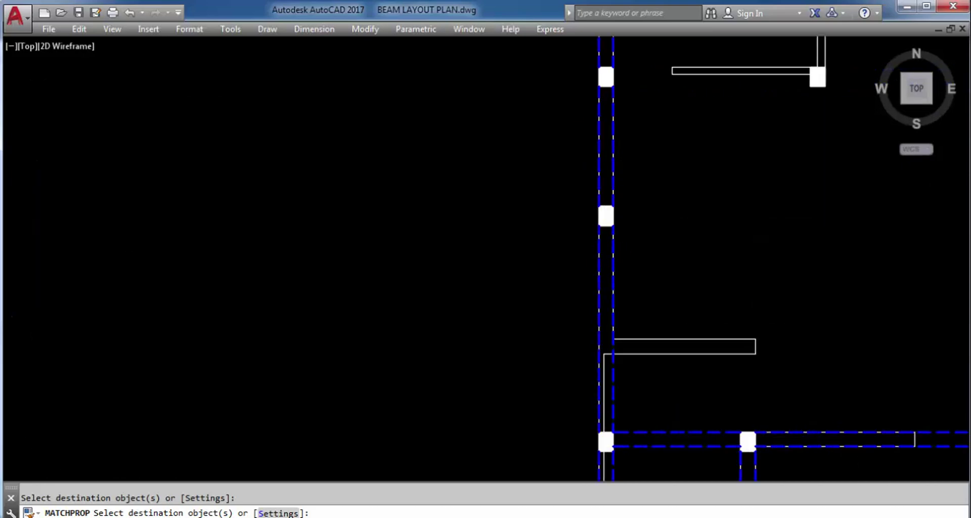
{"action": "scroll", "coordinate": [591, 244], "scroll_direction": "down", "scroll_amount": 4}
{"action": "key", "text": "Escape"}
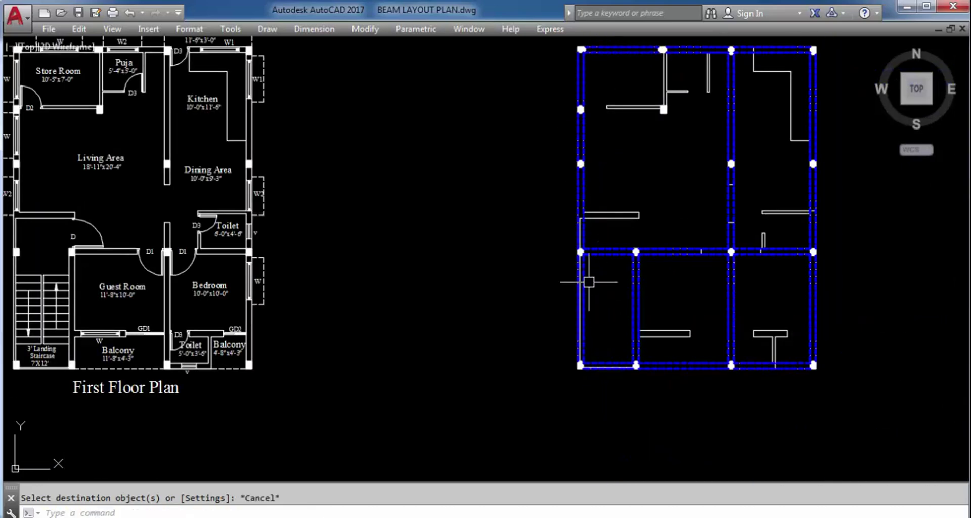
Draw a beam line along the right face of the store room's partition wall, from the top-wall column down to the interior column.
{"action": "scroll", "coordinate": [673, 43], "scroll_direction": "up", "scroll_amount": 4}
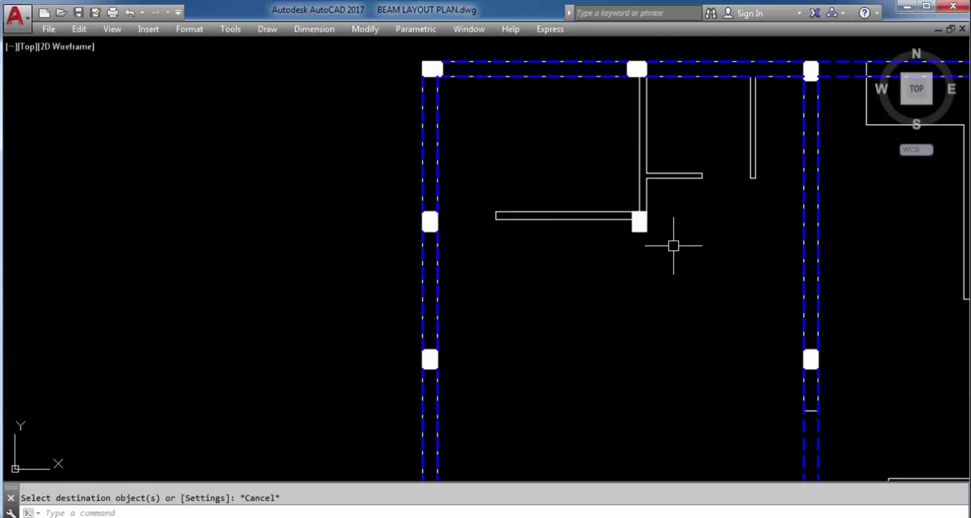
{"action": "scroll", "coordinate": [670, 241], "scroll_direction": "down", "scroll_amount": 4}
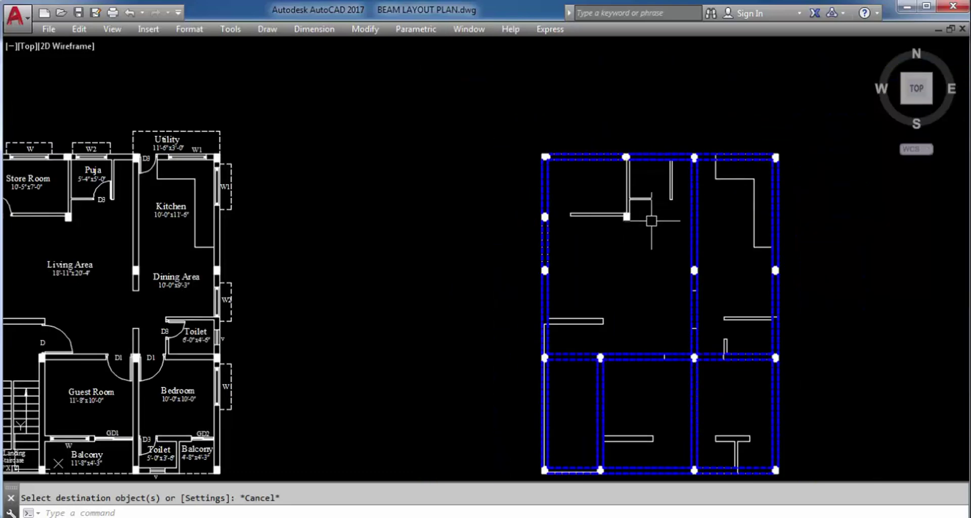
{"action": "key", "text": "Return"}
{"action": "scroll", "coordinate": [642, 218], "scroll_direction": "up", "scroll_amount": 6}
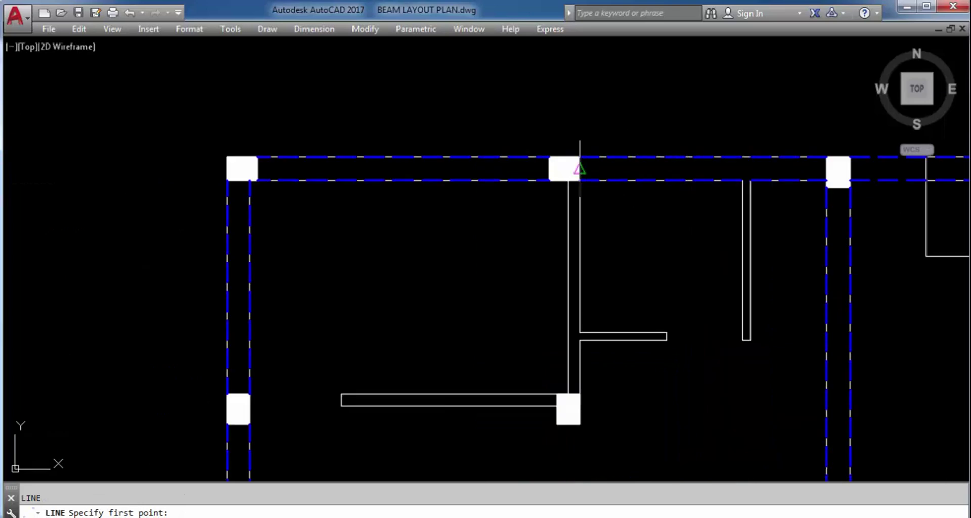
{"action": "scroll", "coordinate": [579, 211], "scroll_direction": "up", "scroll_amount": 5}
{"action": "left_click", "coordinate": [531, 87]}
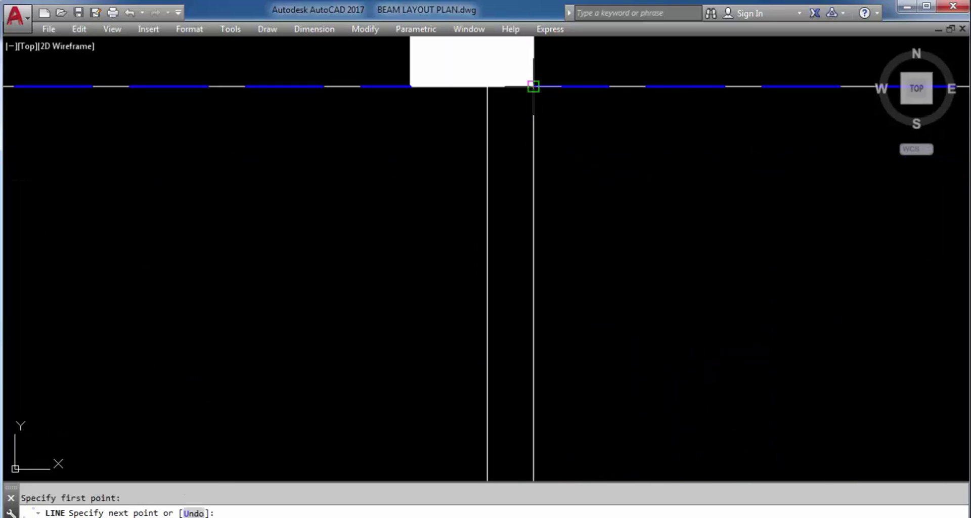
{"action": "scroll", "coordinate": [532, 87], "scroll_direction": "down", "scroll_amount": 5}
{"action": "scroll", "coordinate": [635, 99], "scroll_direction": "down", "scroll_amount": 4}
{"action": "scroll", "coordinate": [615, 225], "scroll_direction": "up", "scroll_amount": 5}
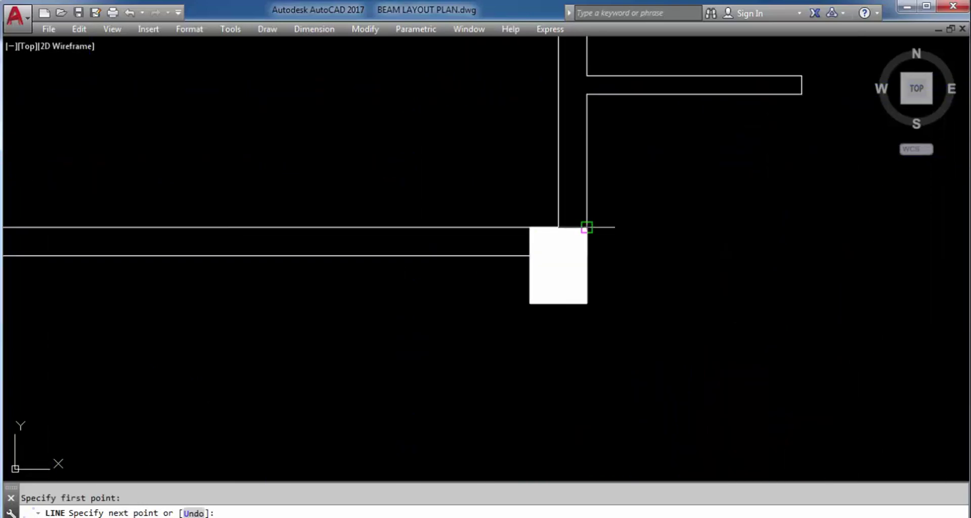
{"action": "left_click", "coordinate": [587, 226]}
{"action": "scroll", "coordinate": [640, 395], "scroll_direction": "down", "scroll_amount": 5}
{"action": "key", "text": "Escape"}
Offset the store room partition's beam line 9 inches to the left.
{"action": "type", "text": "o"}
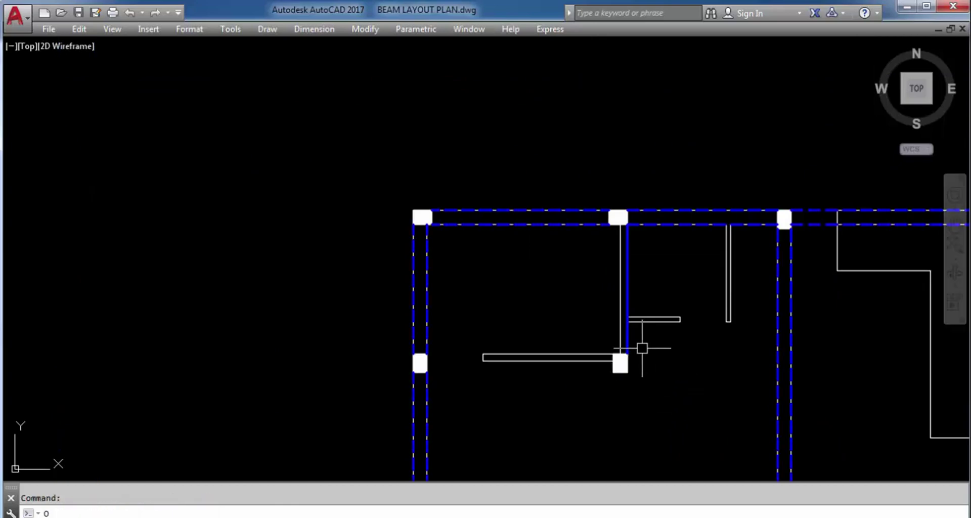
{"action": "key", "text": "Return"}
{"action": "scroll", "coordinate": [627, 290], "scroll_direction": "up", "scroll_amount": 5}
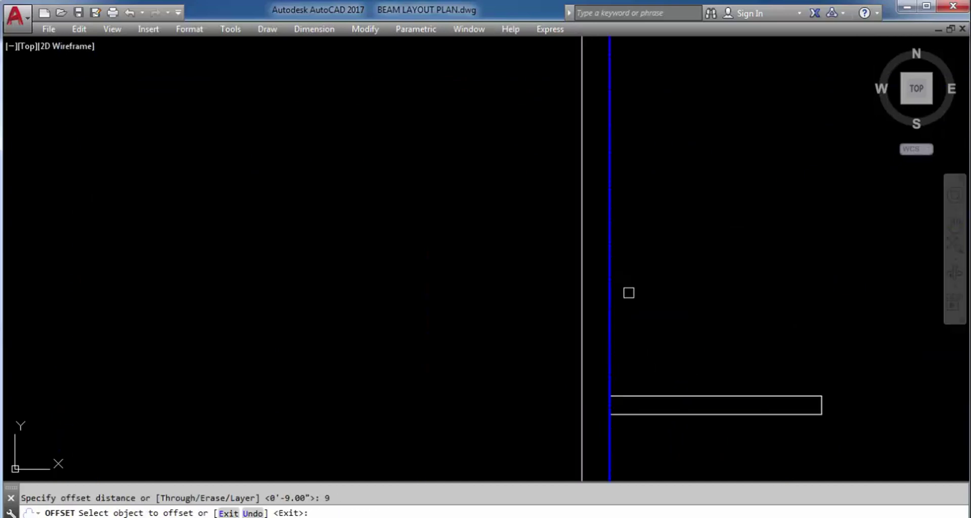
{"action": "left_click", "coordinate": [607, 295]}
{"action": "scroll", "coordinate": [610, 278], "scroll_direction": "down", "scroll_amount": 6}
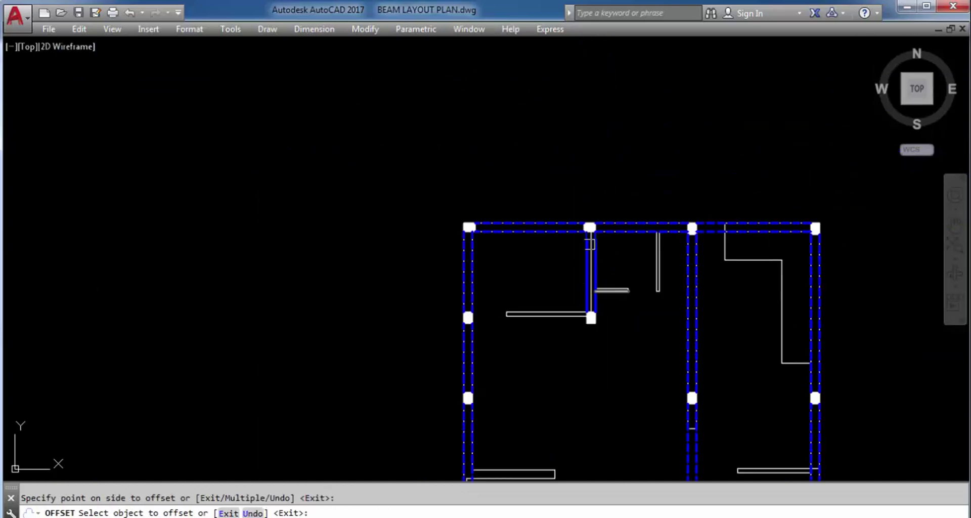
{"action": "key", "text": "Escape"}
Turn off the clean screen view and measure the horizontal gap between the partition's left beam line and its wall face with a linear dimension.
{"action": "scroll", "coordinate": [590, 244], "scroll_direction": "up", "scroll_amount": 6}
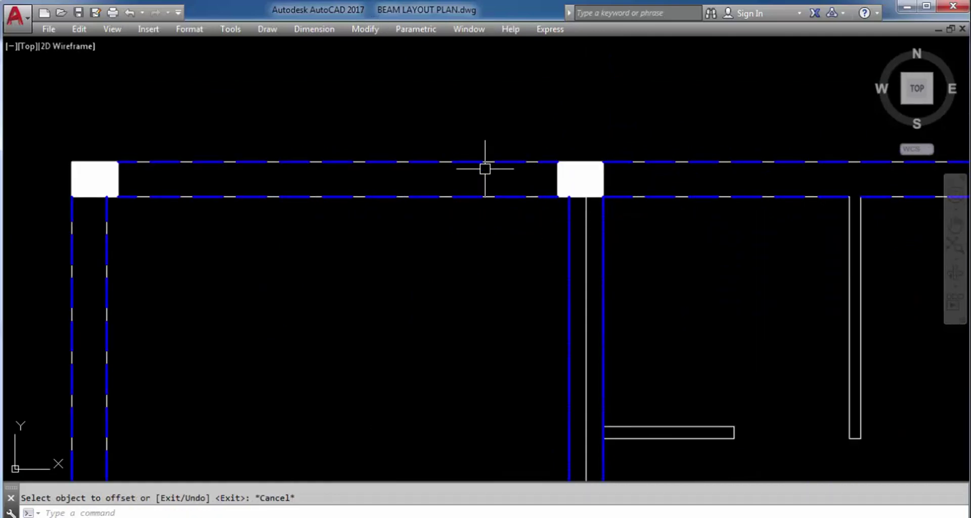
{"action": "key", "text": "ctrl+0"}
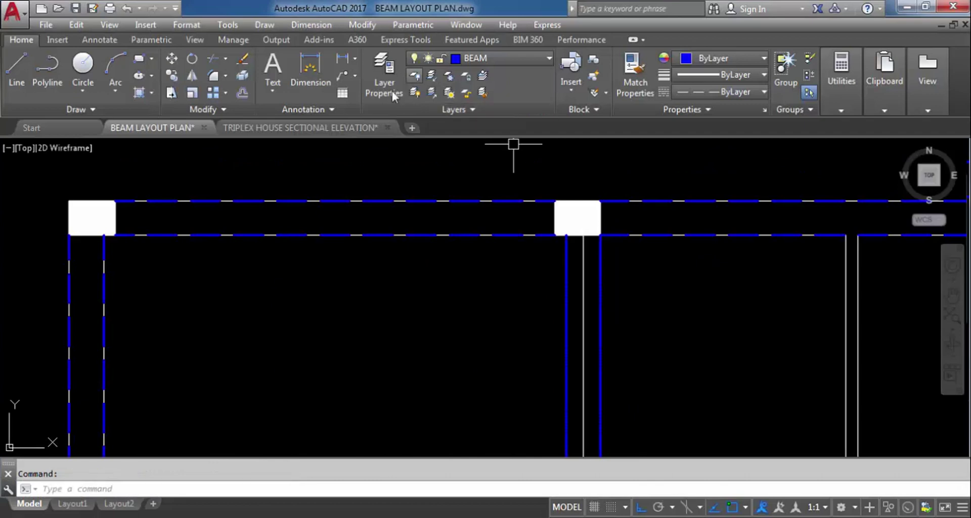
{"action": "left_click", "coordinate": [343, 58]}
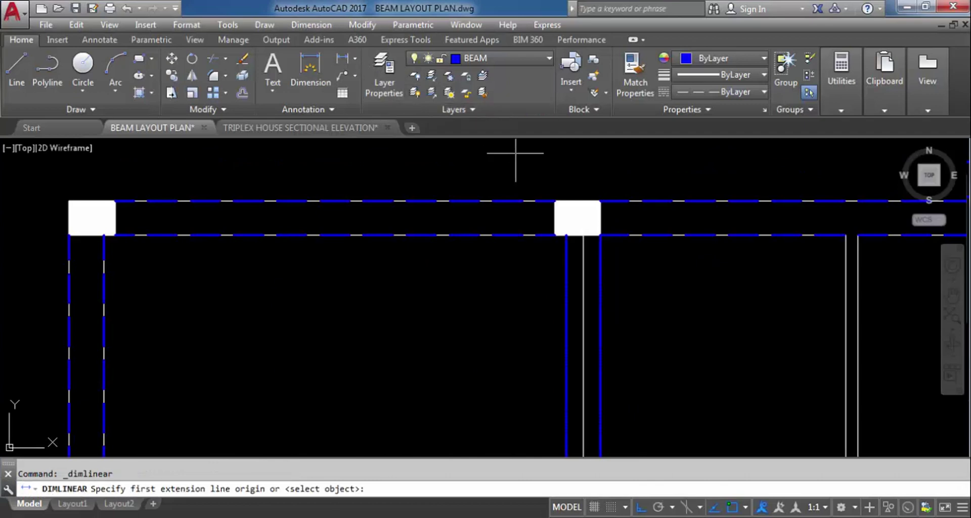
{"action": "left_click", "coordinate": [566, 235]}
{"action": "left_click", "coordinate": [583, 235]}
{"action": "scroll", "coordinate": [580, 248], "scroll_direction": "down", "scroll_amount": 5}
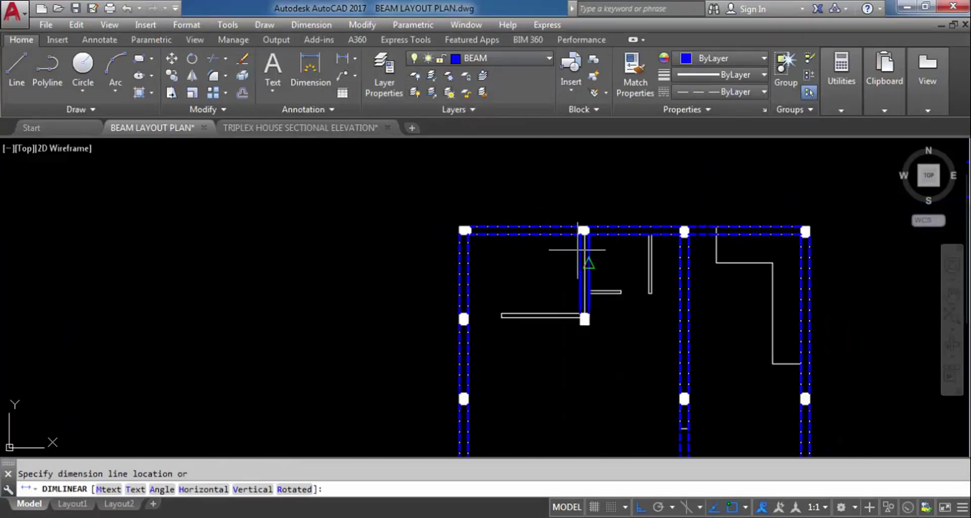
{"action": "scroll", "coordinate": [578, 249], "scroll_direction": "up", "scroll_amount": 8}
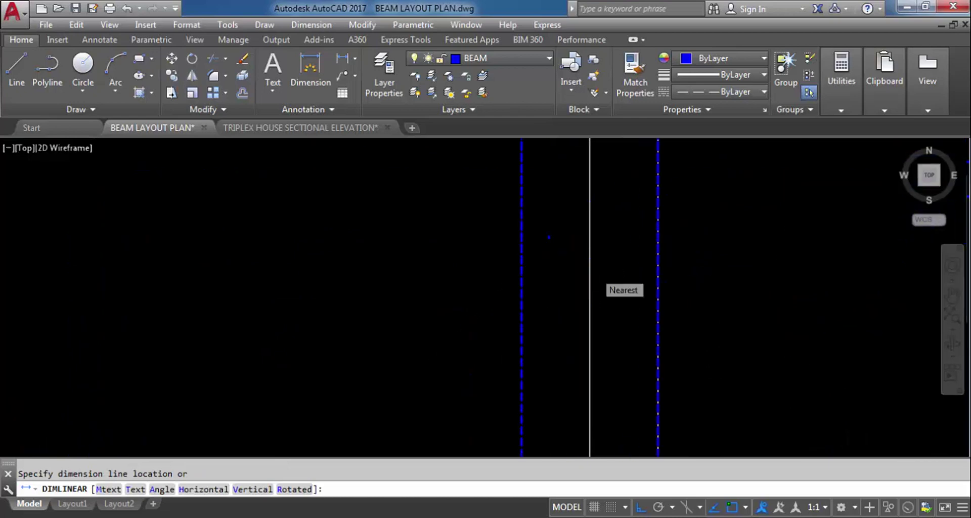
{"action": "scroll", "coordinate": [590, 271], "scroll_direction": "down", "scroll_amount": 2}
{"action": "key", "text": "Escape"}
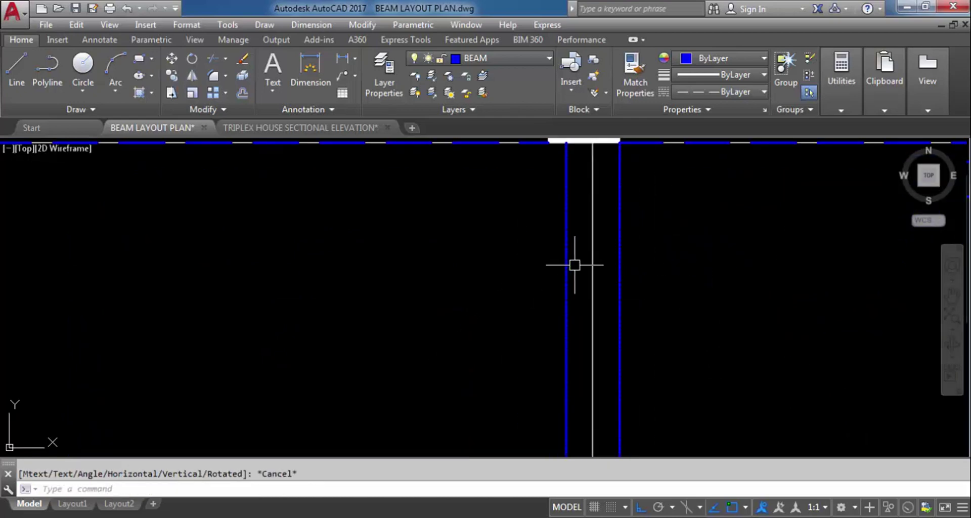
{"action": "scroll", "coordinate": [575, 243], "scroll_direction": "down", "scroll_amount": 3}
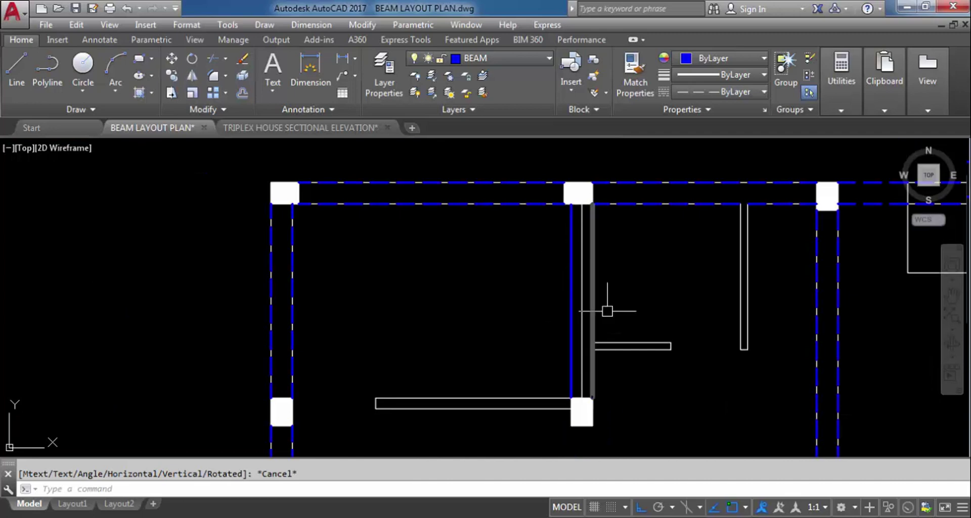
{"action": "key", "text": "Return"}
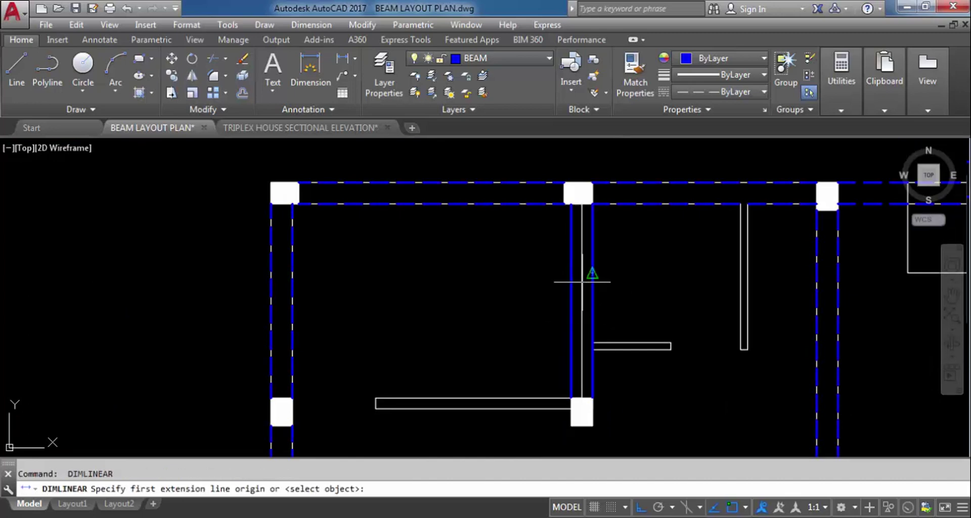
{"action": "key", "text": "Escape"}
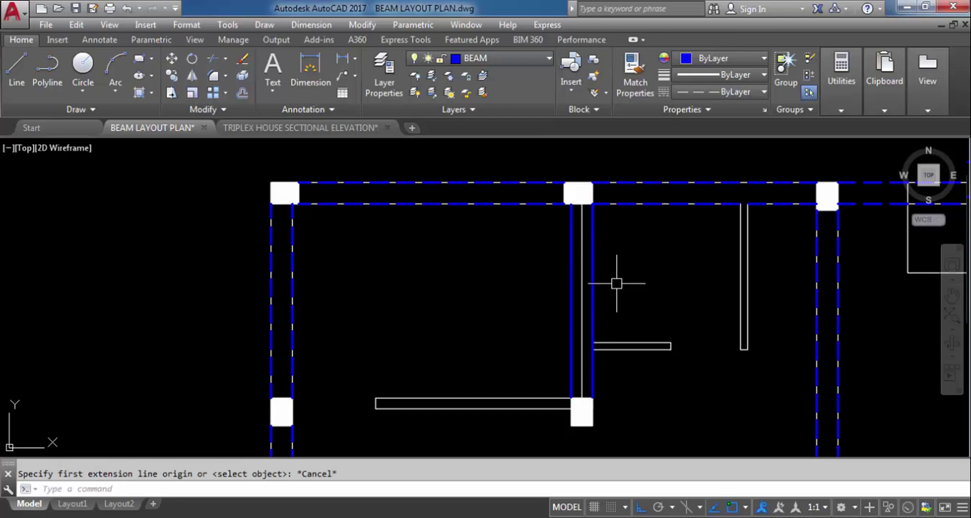
Draw a beam line along the store room's lower wall, from the interior column's upper-left corner to the left wall's column.
{"action": "scroll", "coordinate": [543, 204], "scroll_direction": "down", "scroll_amount": 3}
{"action": "scroll", "coordinate": [547, 303], "scroll_direction": "up", "scroll_amount": 2}
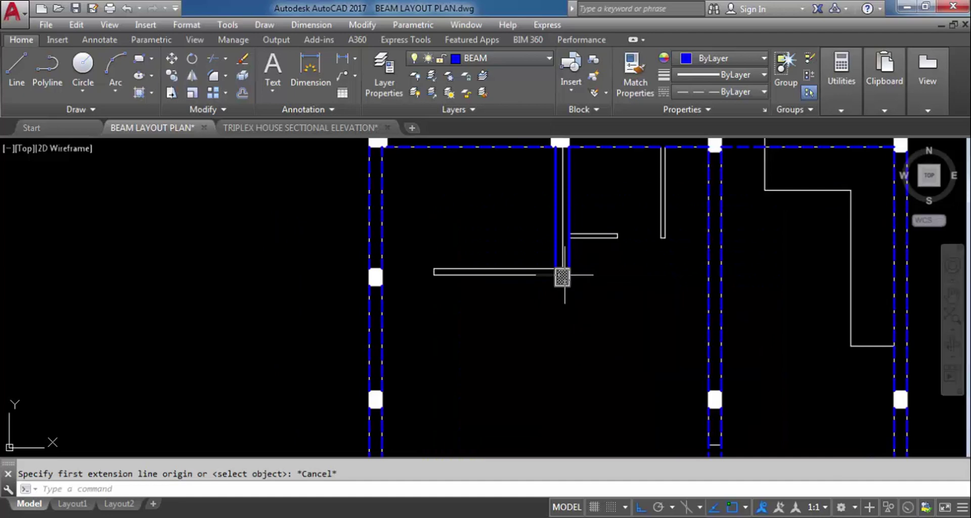
{"action": "key", "text": "Return"}
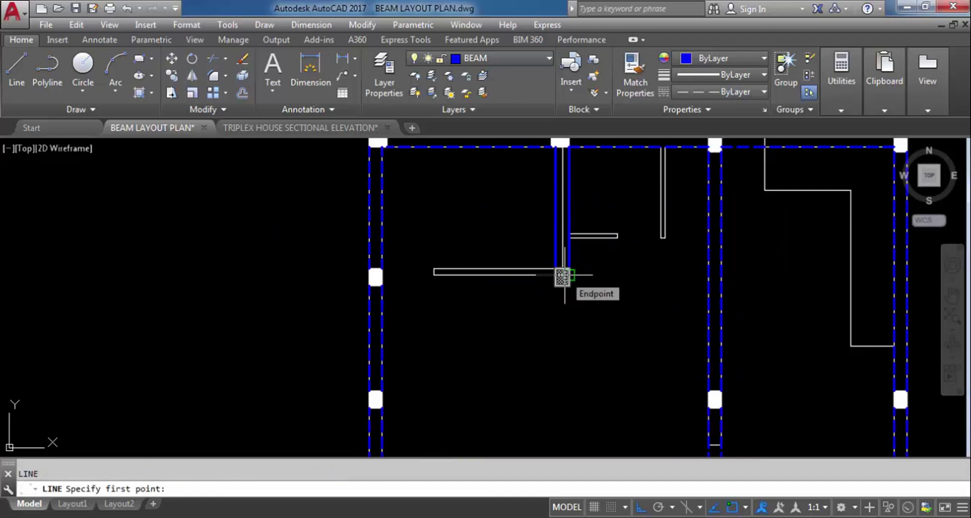
{"action": "scroll", "coordinate": [526, 253], "scroll_direction": "up", "scroll_amount": 3}
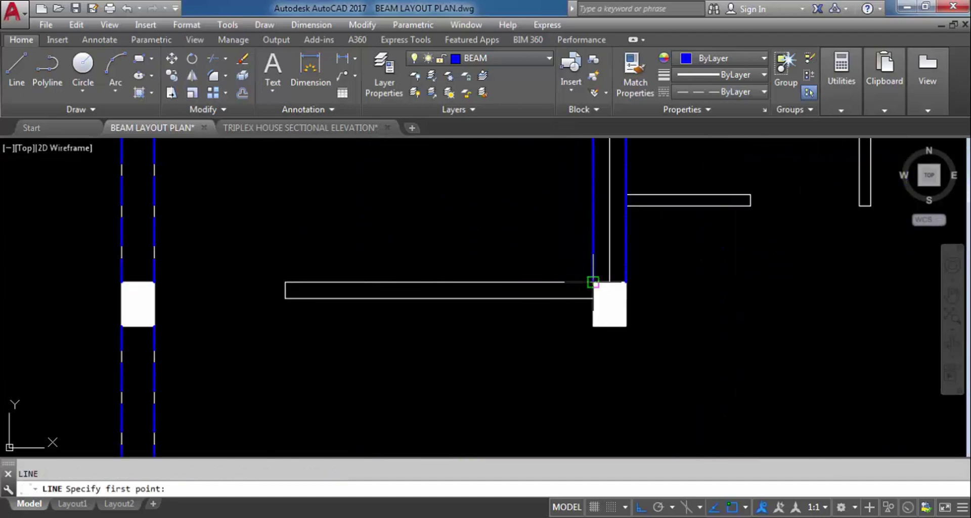
{"action": "left_click", "coordinate": [593, 281]}
{"action": "left_click", "coordinate": [155, 282]}
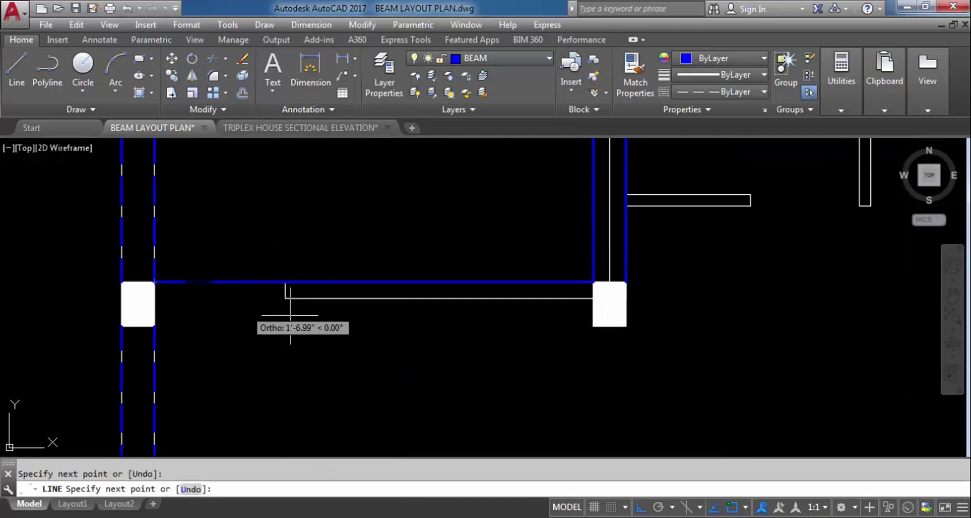
{"action": "scroll", "coordinate": [632, 215], "scroll_direction": "down", "scroll_amount": 4}
{"action": "key", "text": "Escape"}
Offset the store room's lower-wall beam line 9 inches downward.
{"action": "type", "text": "o"}
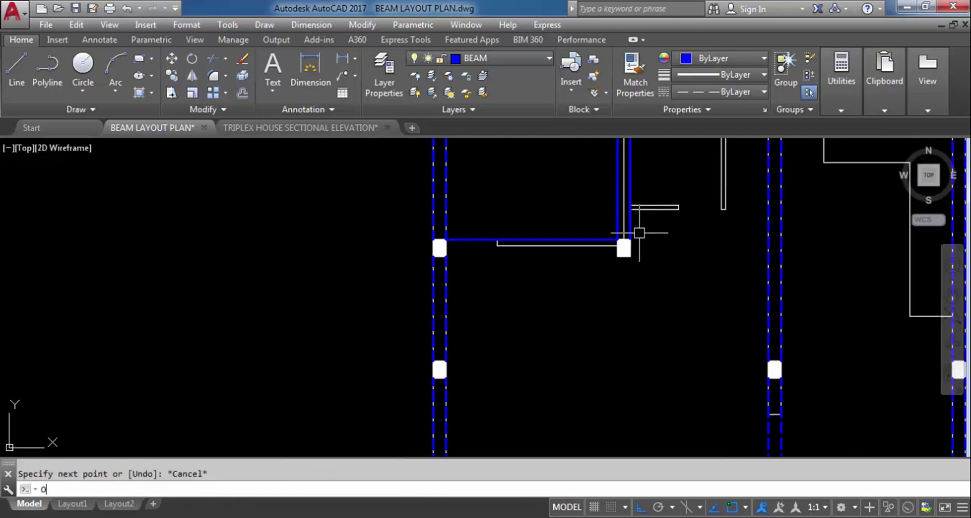
{"action": "key", "text": "Return"}
{"action": "type", "text": "9"}
{"action": "key", "text": "Return"}
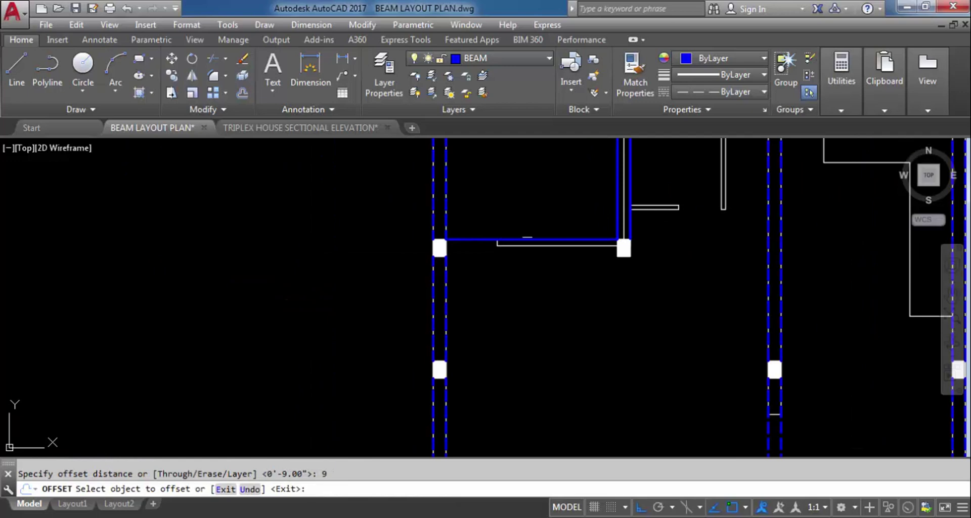
{"action": "left_click", "coordinate": [489, 239]}
{"action": "left_click", "coordinate": [512, 279]}
{"action": "key", "text": "Escape"}
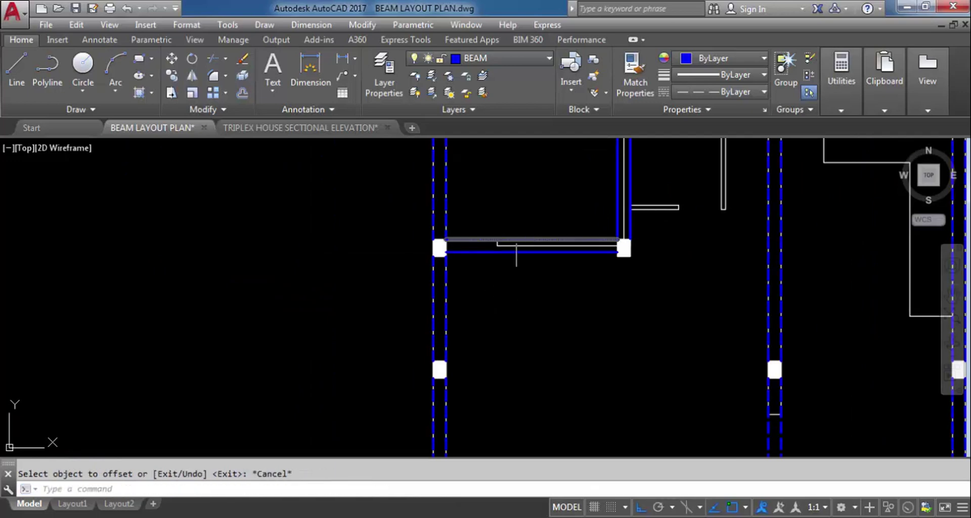
Measure the vertical gap between the store room's lower wall face and the lower beam line with a linear dimension.
{"action": "scroll", "coordinate": [515, 253], "scroll_direction": "up", "scroll_amount": 4}
{"action": "left_click", "coordinate": [343, 58]}
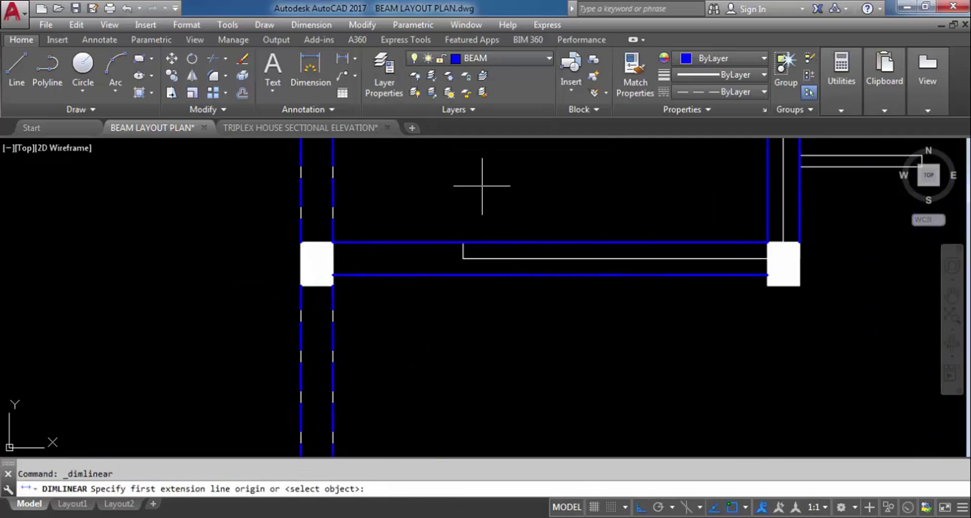
{"action": "left_click", "coordinate": [463, 259]}
{"action": "left_click", "coordinate": [463, 275]}
{"action": "scroll", "coordinate": [494, 266], "scroll_direction": "down", "scroll_amount": 3}
{"action": "scroll", "coordinate": [494, 266], "scroll_direction": "up", "scroll_amount": 3}
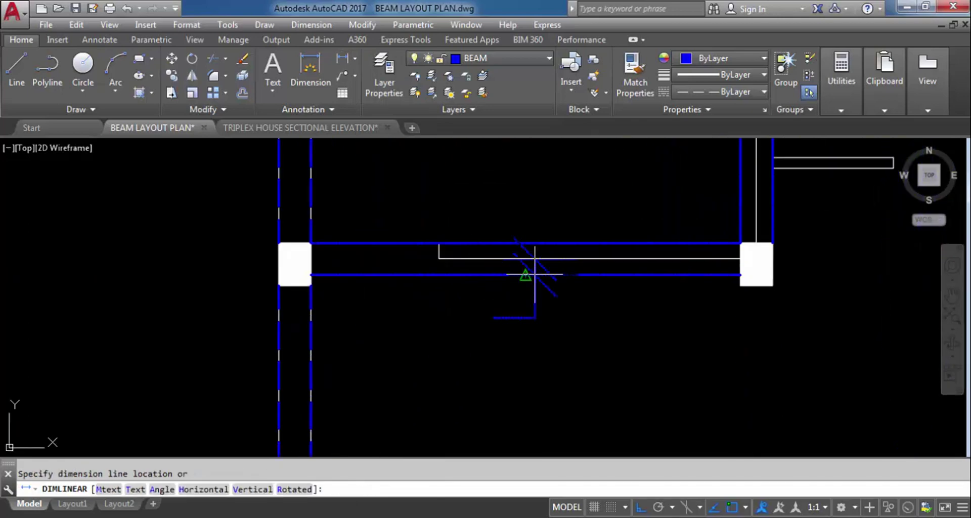
{"action": "key", "text": "Escape"}
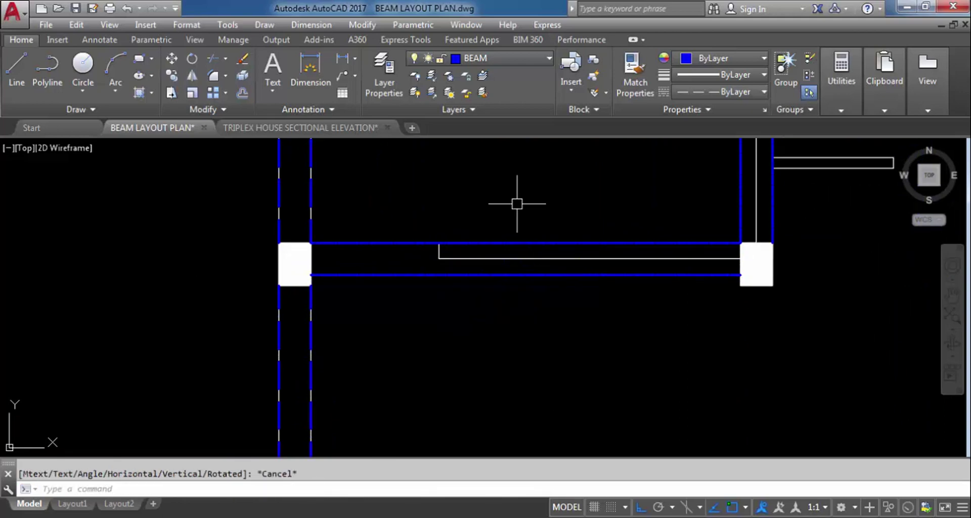
{"action": "scroll", "coordinate": [517, 204], "scroll_direction": "down", "scroll_amount": 6}
{"action": "scroll", "coordinate": [520, 298], "scroll_direction": "down", "scroll_amount": 2}
{"action": "scroll", "coordinate": [554, 248], "scroll_direction": "up", "scroll_amount": 2}
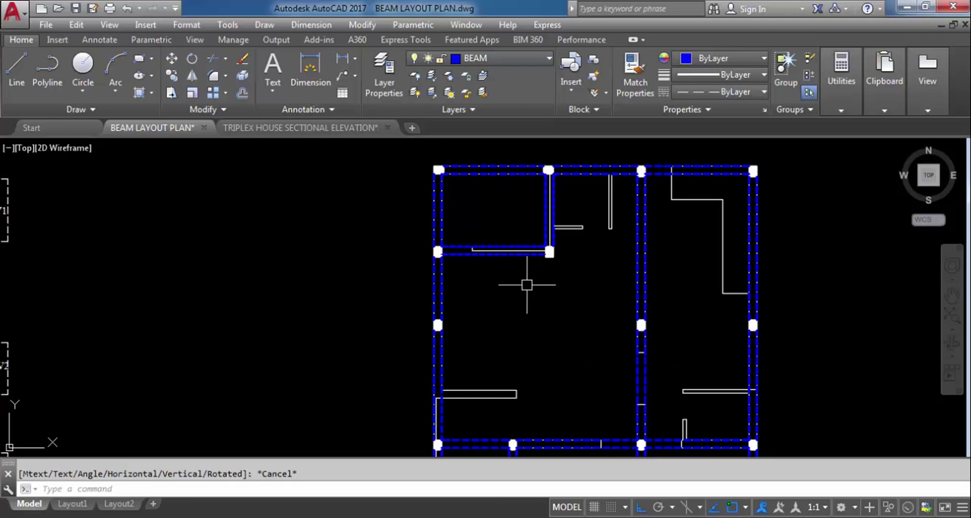
{"action": "scroll", "coordinate": [446, 324], "scroll_direction": "up", "scroll_amount": 3}
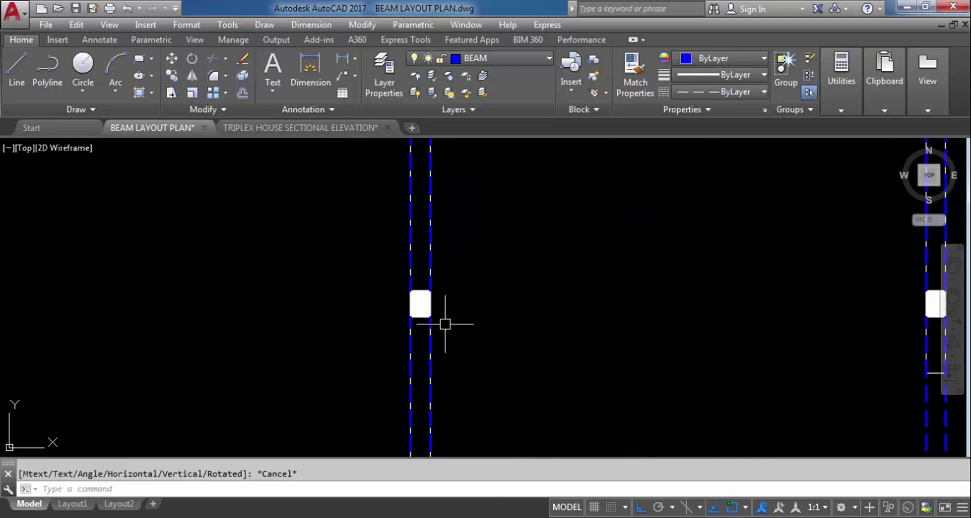
Draw a beam line below the store room, from the left wall column's upper-right corner to the middle wall column's upper-left corner.
{"action": "scroll", "coordinate": [698, 296], "scroll_direction": "down", "scroll_amount": 2}
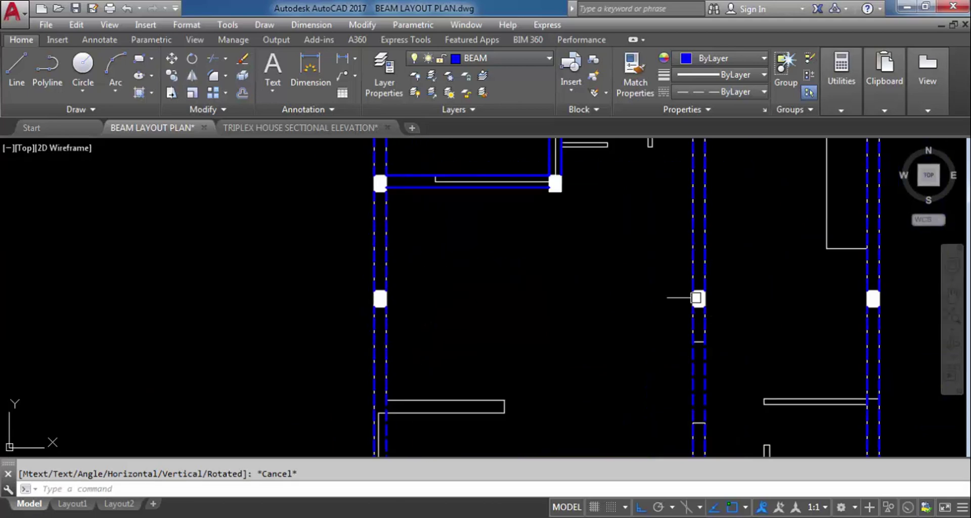
{"action": "key", "text": "Return"}
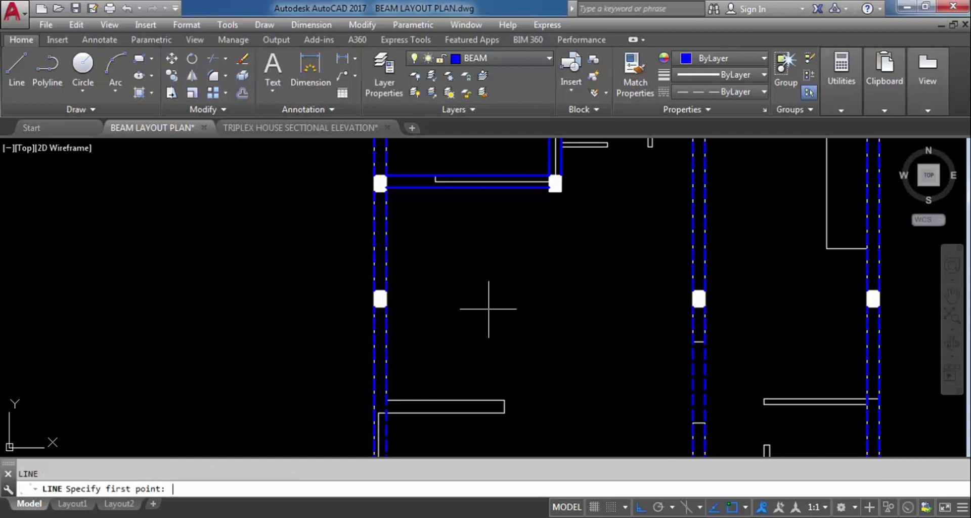
{"action": "scroll", "coordinate": [380, 299], "scroll_direction": "up", "scroll_amount": 4}
{"action": "left_click", "coordinate": [330, 270]}
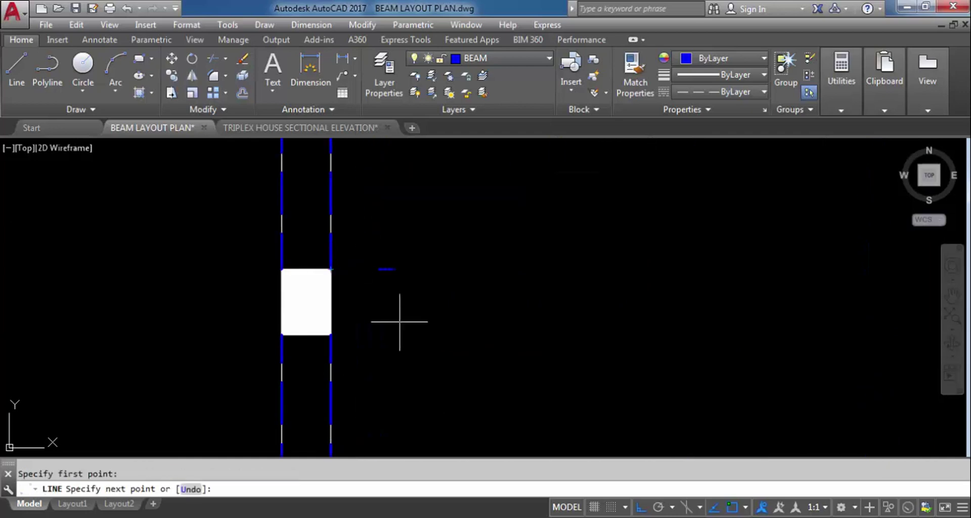
{"action": "scroll", "coordinate": [399, 323], "scroll_direction": "down", "scroll_amount": 3}
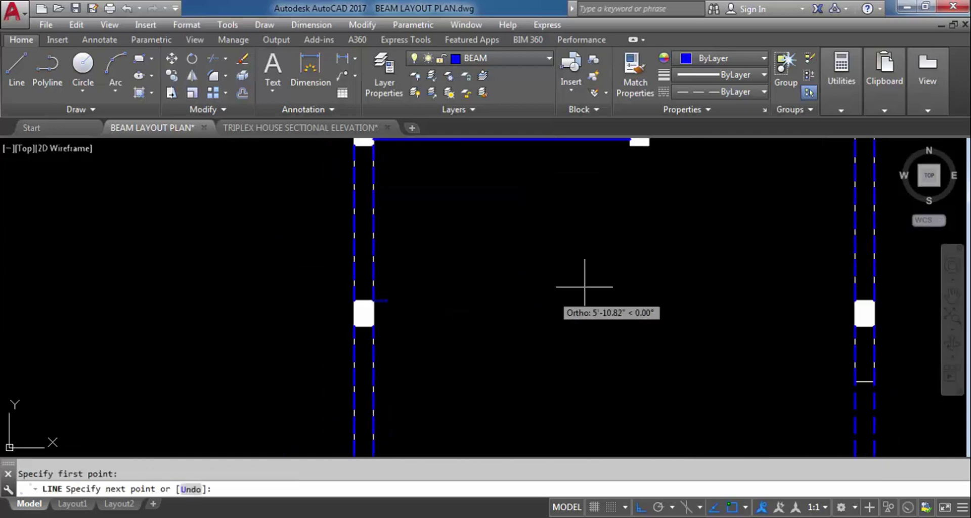
{"action": "left_click", "coordinate": [856, 301]}
{"action": "key", "text": "Escape"}
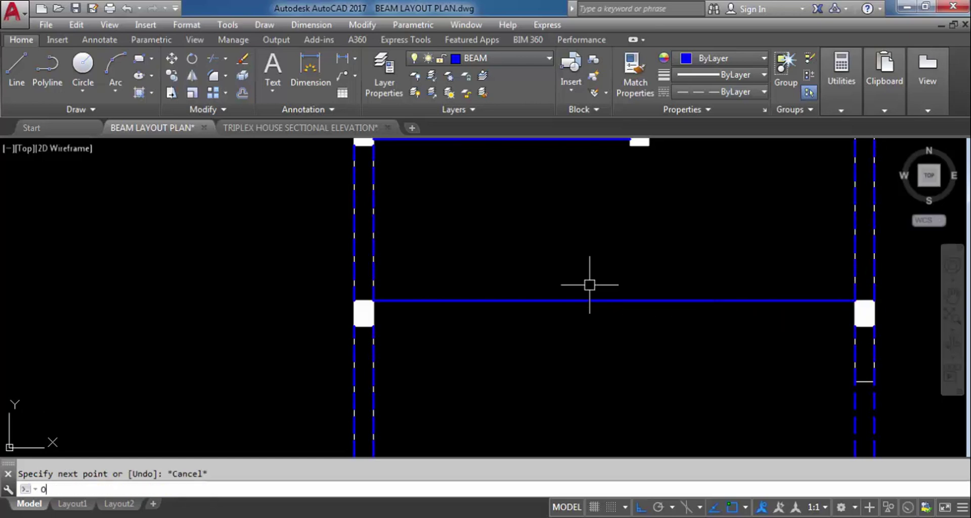
Offset the new horizontal beam line between the left and middle wall columns 9 inches downward.
{"action": "type", "text": "o"}
{"action": "key", "text": "Return"}
{"action": "type", "text": "9"}
{"action": "key", "text": "Return"}
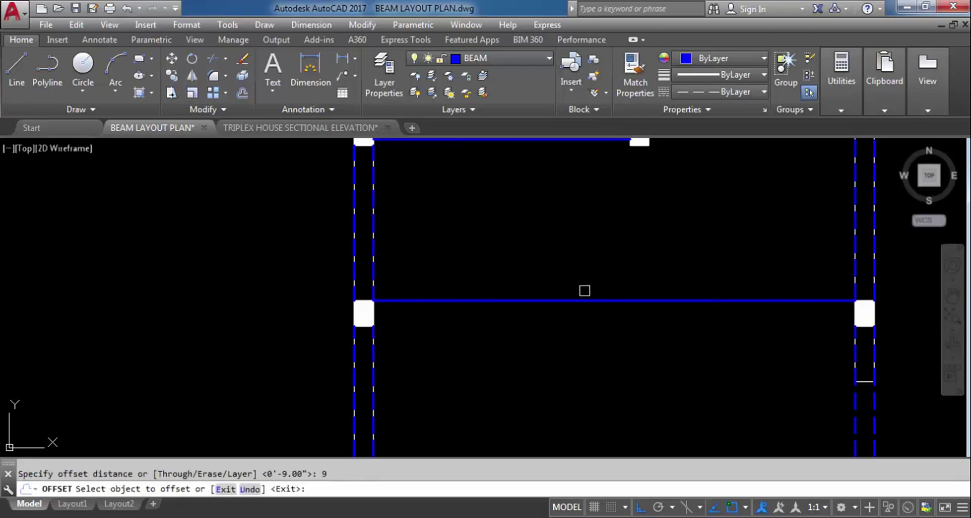
{"action": "left_click", "coordinate": [581, 300]}
{"action": "left_click", "coordinate": [588, 374]}
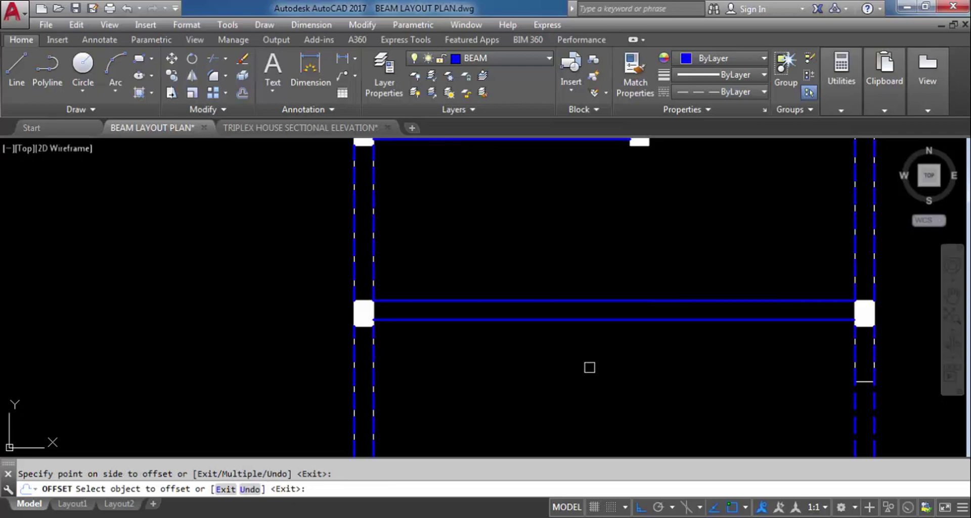
{"action": "key", "text": "Escape"}
Match both lines of the new horizontal beam to the left wall's dashed beam line.
{"action": "left_click", "coordinate": [376, 221]}
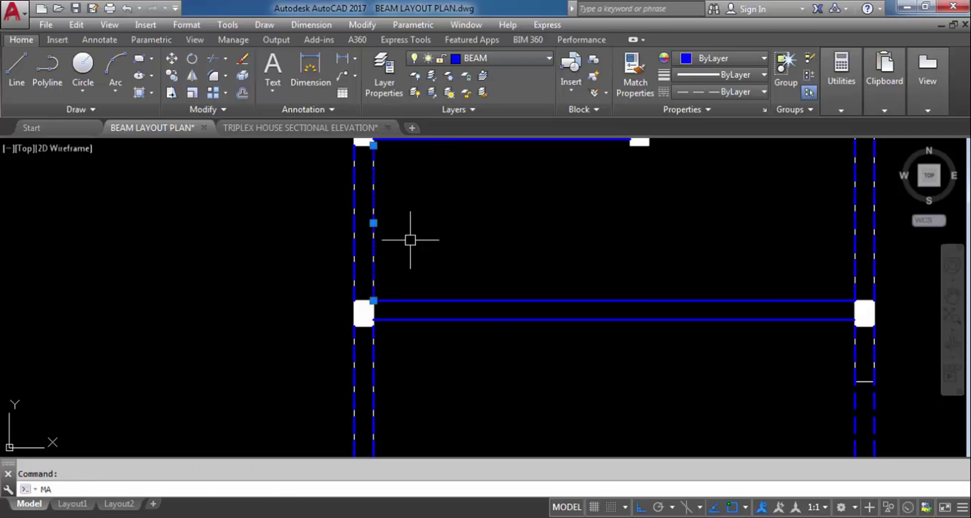
{"action": "key", "text": "Return"}
{"action": "left_click", "coordinate": [446, 321]}
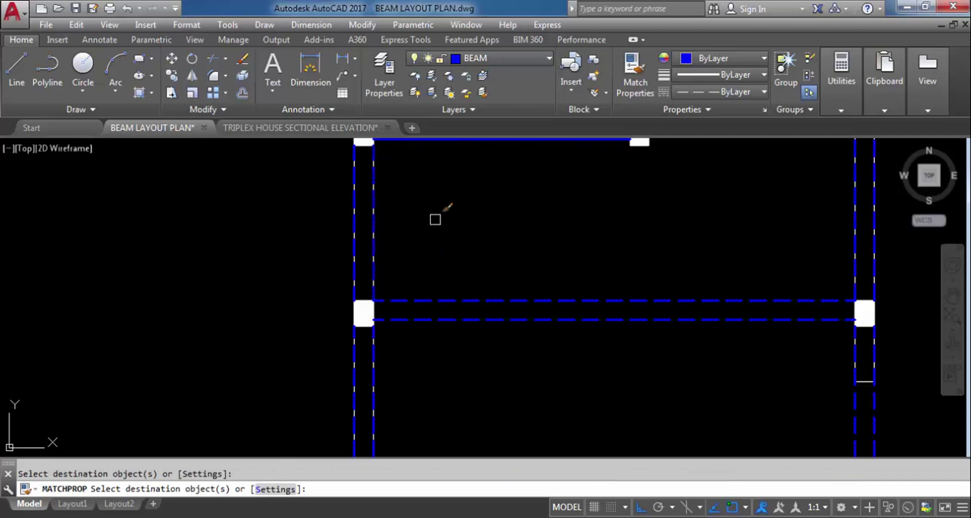
{"action": "scroll", "coordinate": [496, 254], "scroll_direction": "down", "scroll_amount": 4}
{"action": "key", "text": "Escape"}
{"action": "scroll", "coordinate": [509, 260], "scroll_direction": "up", "scroll_amount": 6}
{"action": "scroll", "coordinate": [476, 262], "scroll_direction": "down", "scroll_amount": 2}
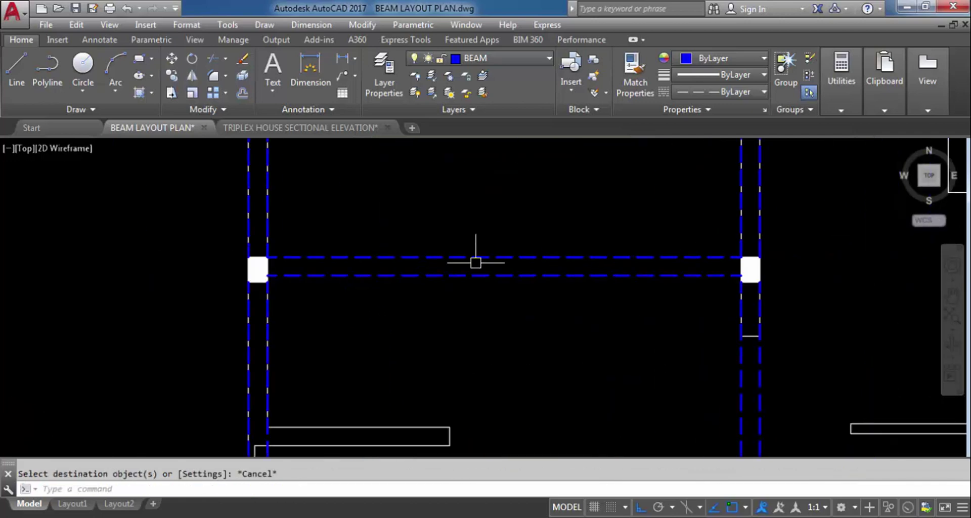
{"action": "scroll", "coordinate": [476, 263], "scroll_direction": "down", "scroll_amount": 4}
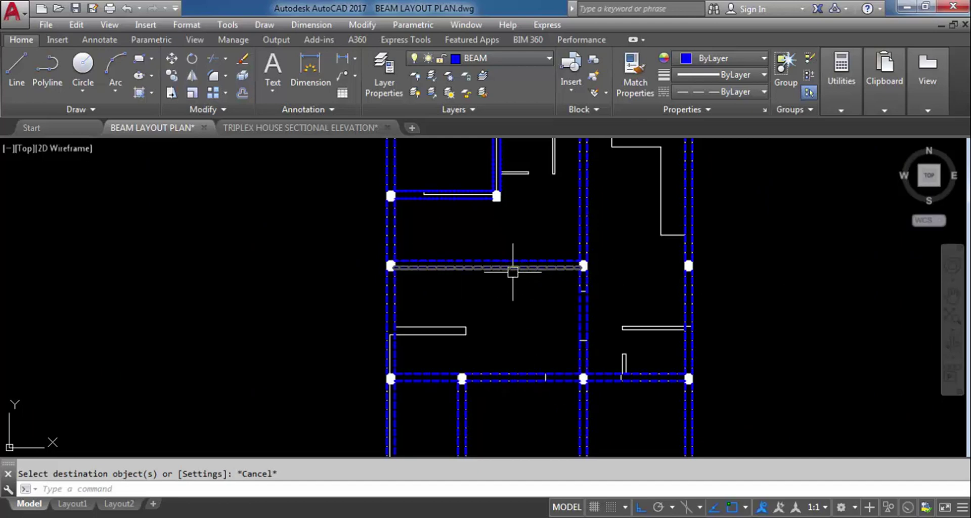
{"action": "scroll", "coordinate": [513, 272], "scroll_direction": "up", "scroll_amount": 4}
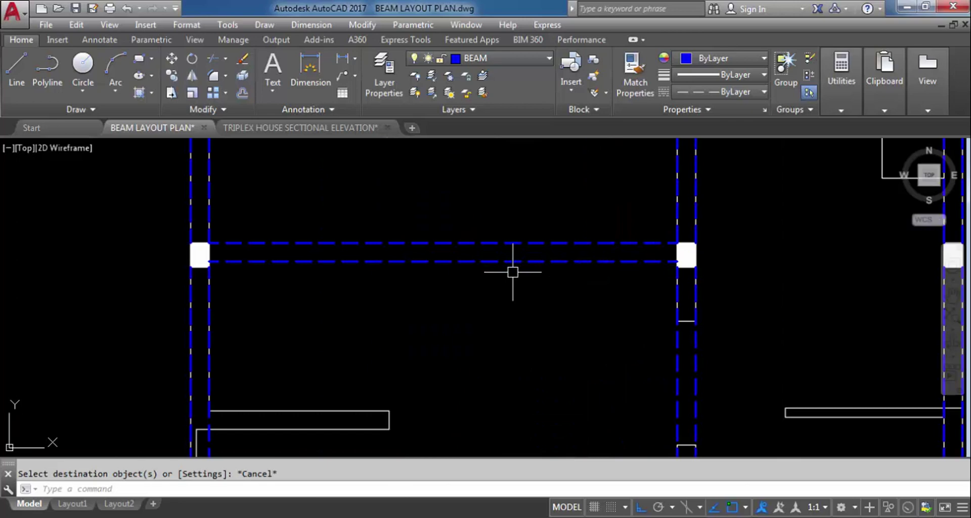
{"action": "scroll", "coordinate": [513, 272], "scroll_direction": "down", "scroll_amount": 4}
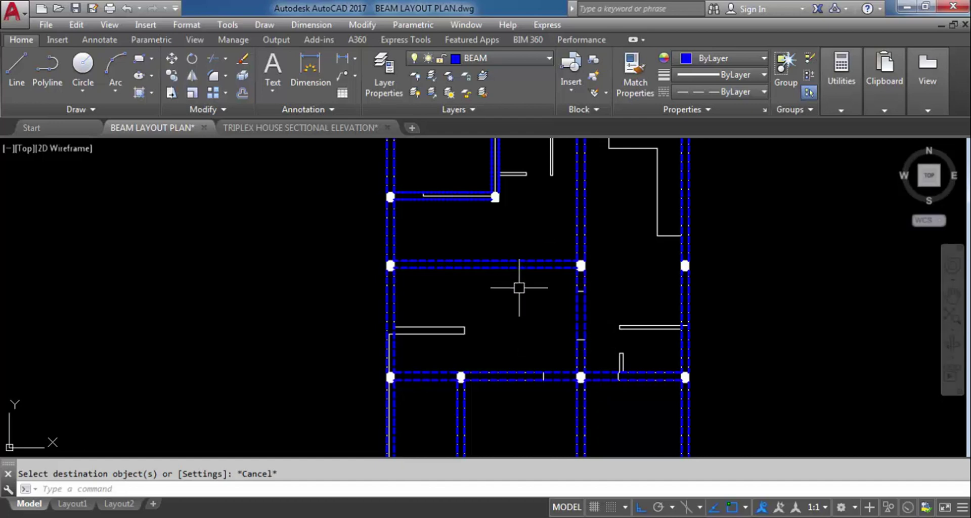
Switch to the TRIPLEX HOUSE SECTIONAL ELEVATION drawing and measure the slab's thickness with a linear dimension.
{"action": "left_click", "coordinate": [312, 129]}
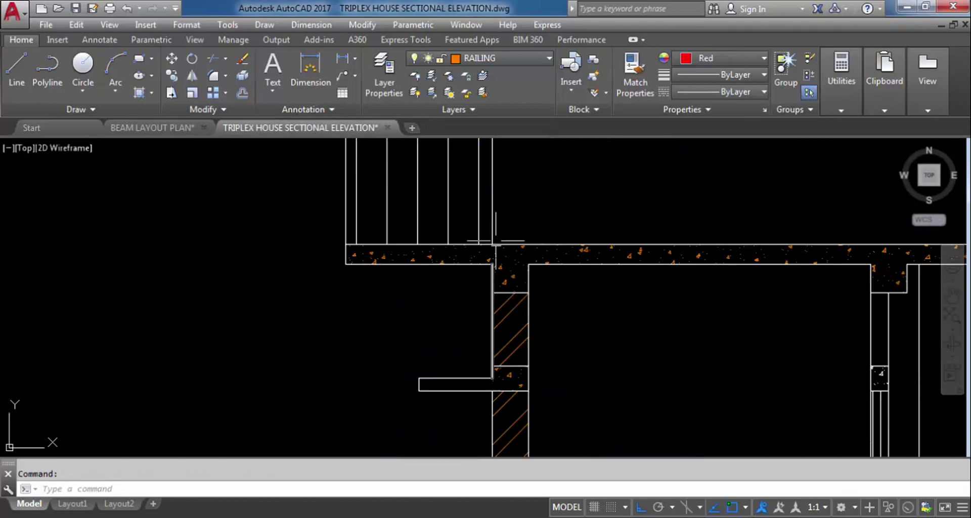
{"action": "left_click", "coordinate": [338, 58]}
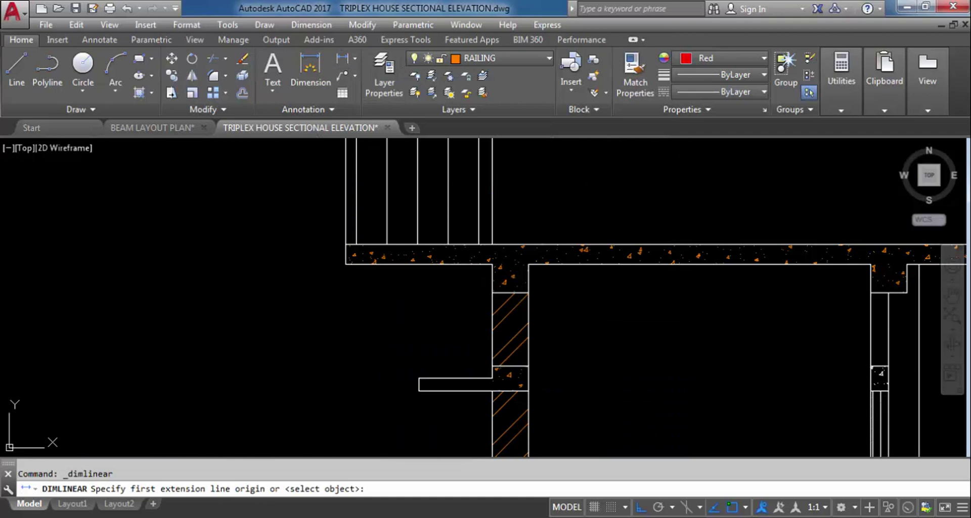
{"action": "left_click", "coordinate": [483, 244]}
{"action": "left_click", "coordinate": [491, 264]}
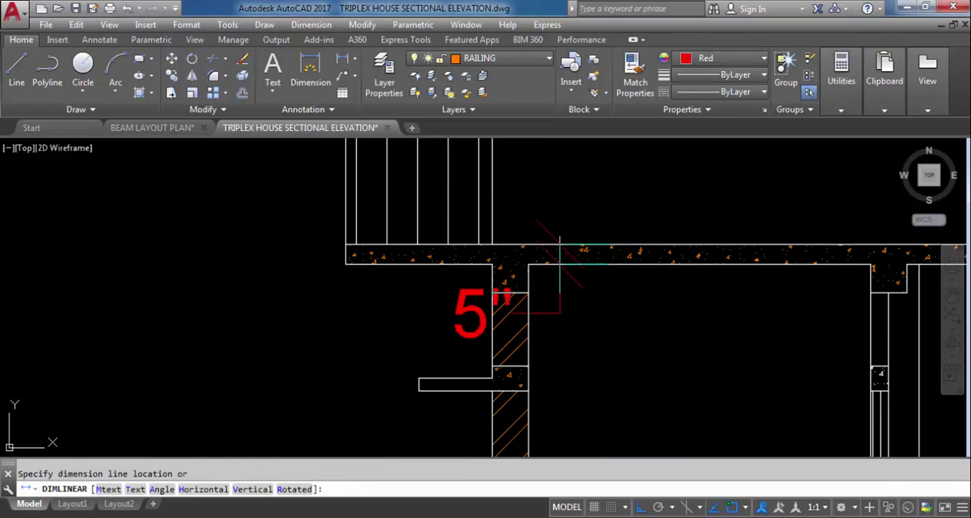
{"action": "key", "text": "Escape"}
Measure the beam's depth below the slab, above the hatched wall, with a linear dimension.
{"action": "key", "text": "Return"}
{"action": "left_click", "coordinate": [498, 264]}
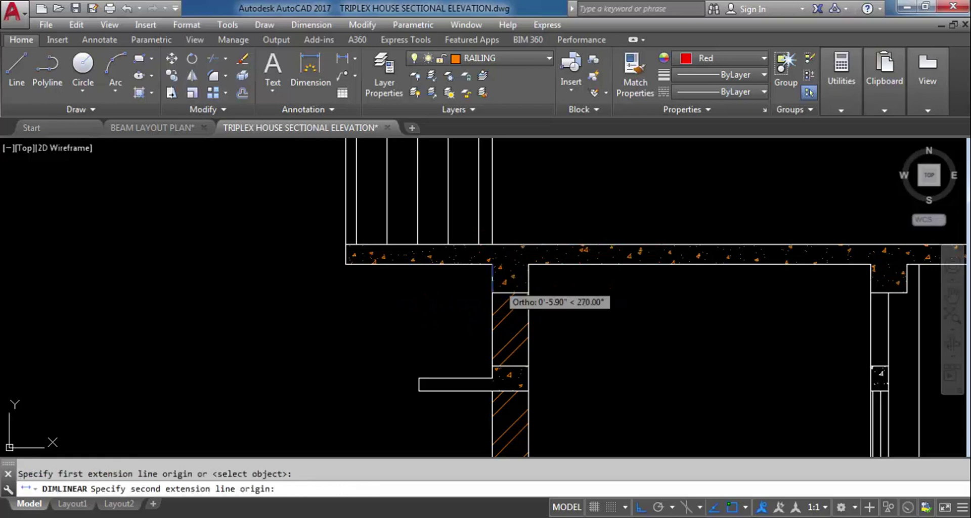
{"action": "left_click", "coordinate": [494, 291]}
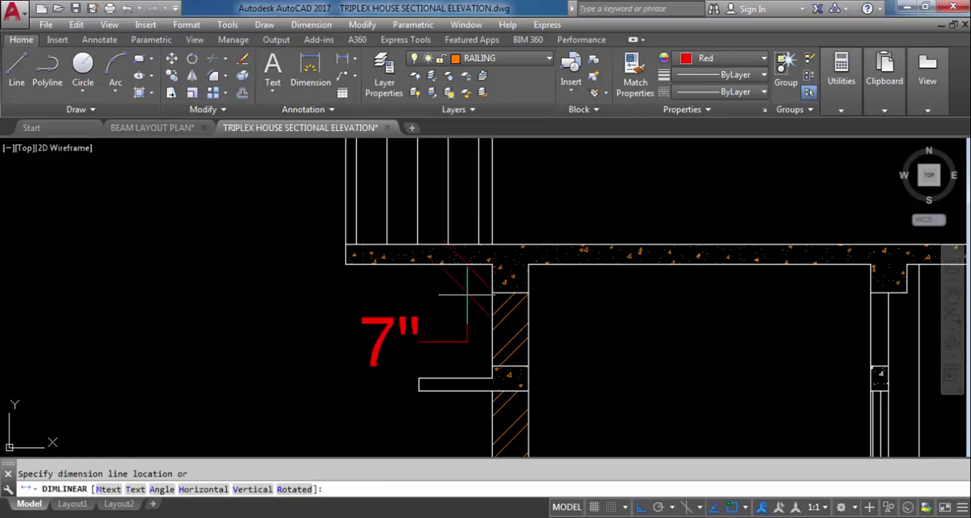
{"action": "key", "text": "Escape"}
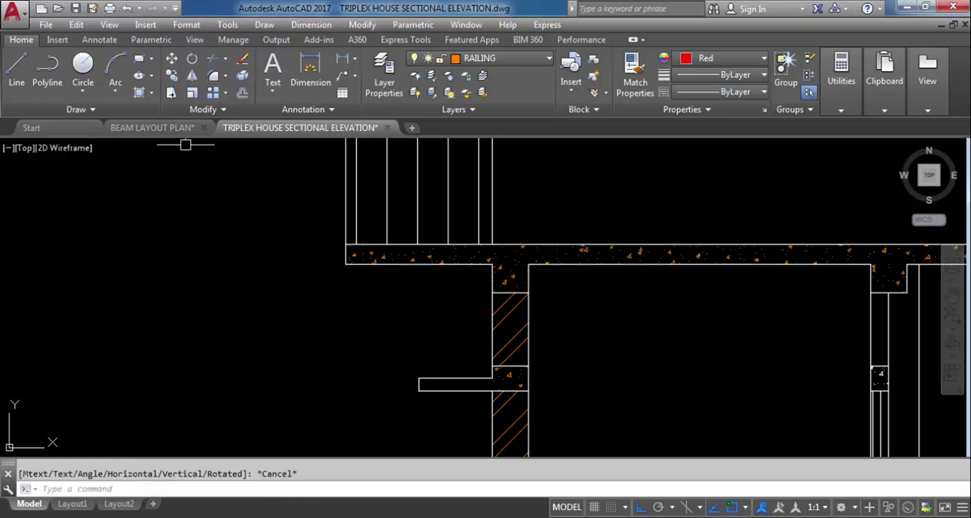
Return to the BEAM LAYOUT PLAN drawing and draw a vertical line from the inner lower column's upper-left corner up past the new horizontal beam.
{"action": "left_click", "coordinate": [157, 129]}
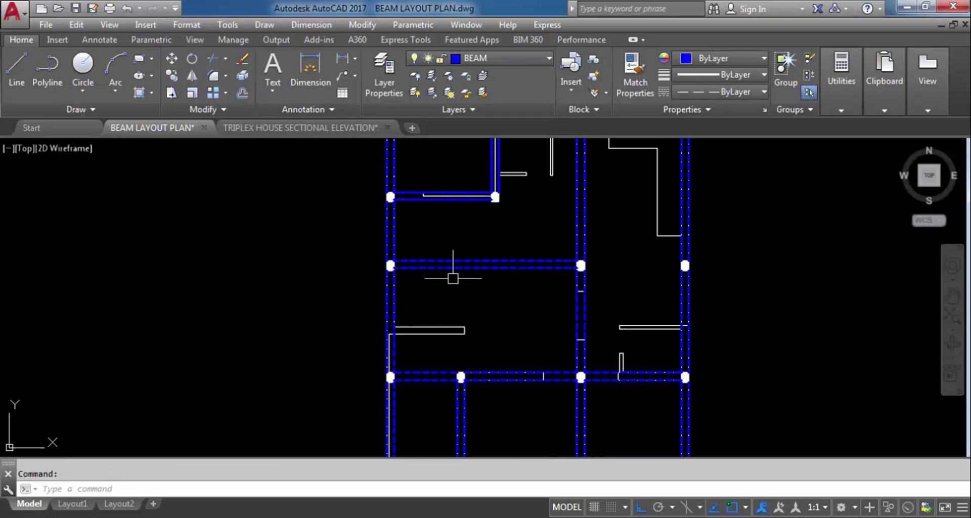
{"action": "type", "text": "l"}
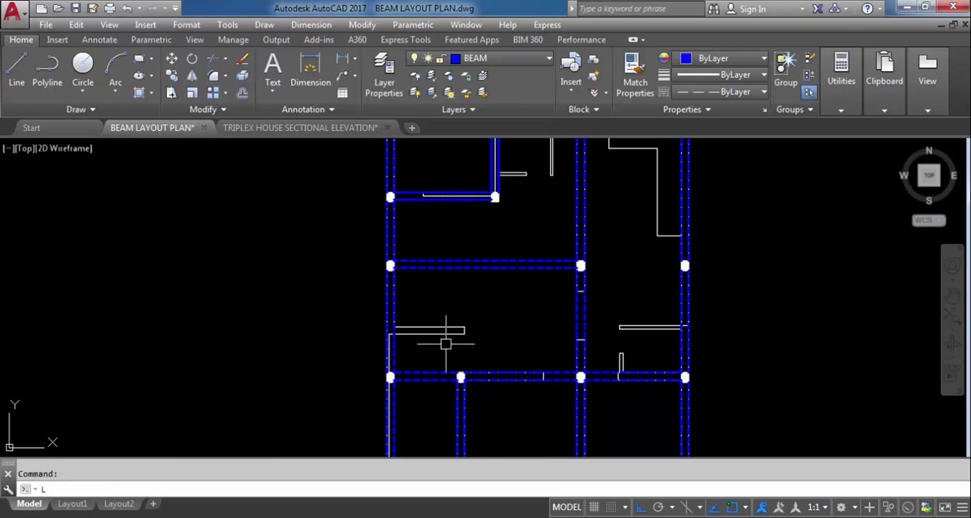
{"action": "key", "text": "Return"}
{"action": "scroll", "coordinate": [450, 340], "scroll_direction": "up", "scroll_amount": 5}
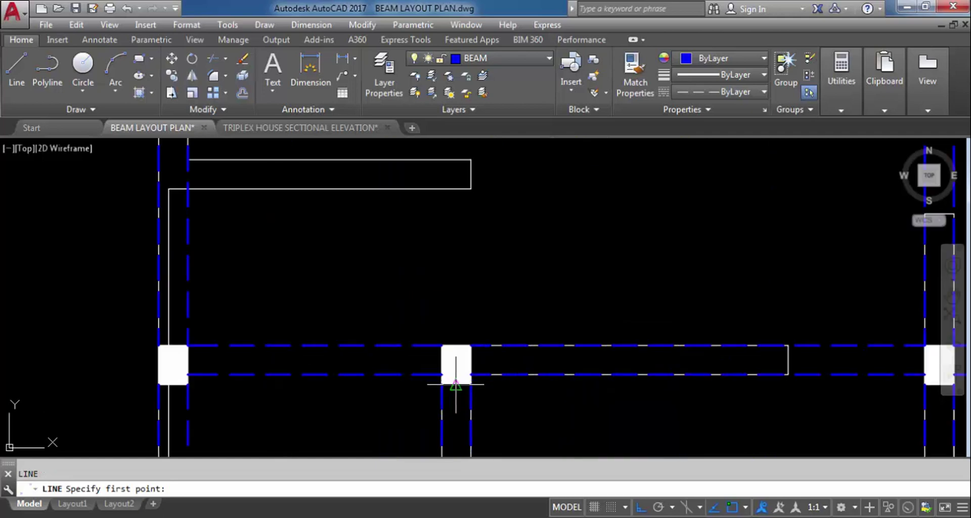
{"action": "left_click", "coordinate": [442, 346]}
{"action": "scroll", "coordinate": [442, 402], "scroll_direction": "down", "scroll_amount": 5}
{"action": "left_click", "coordinate": [444, 271]}
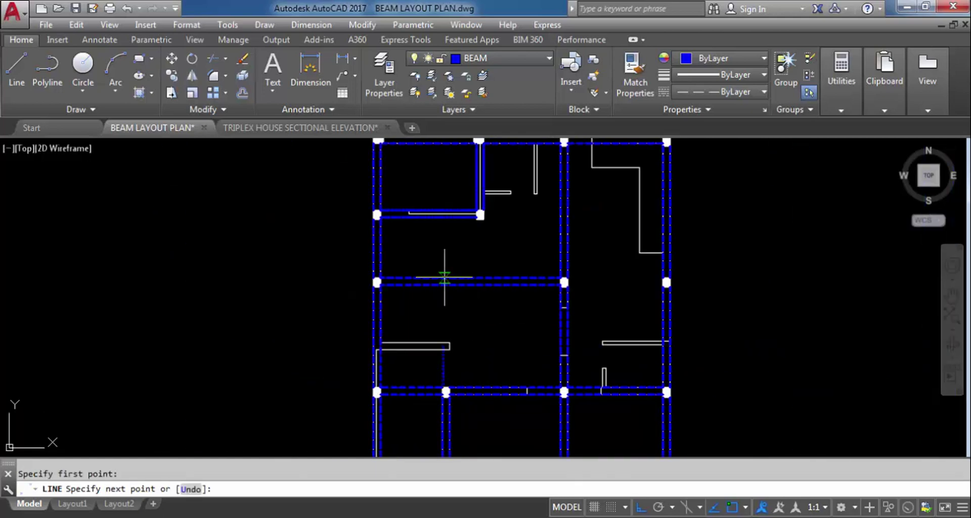
{"action": "scroll", "coordinate": [444, 276], "scroll_direction": "up", "scroll_amount": 7}
{"action": "scroll", "coordinate": [439, 205], "scroll_direction": "down", "scroll_amount": 3}
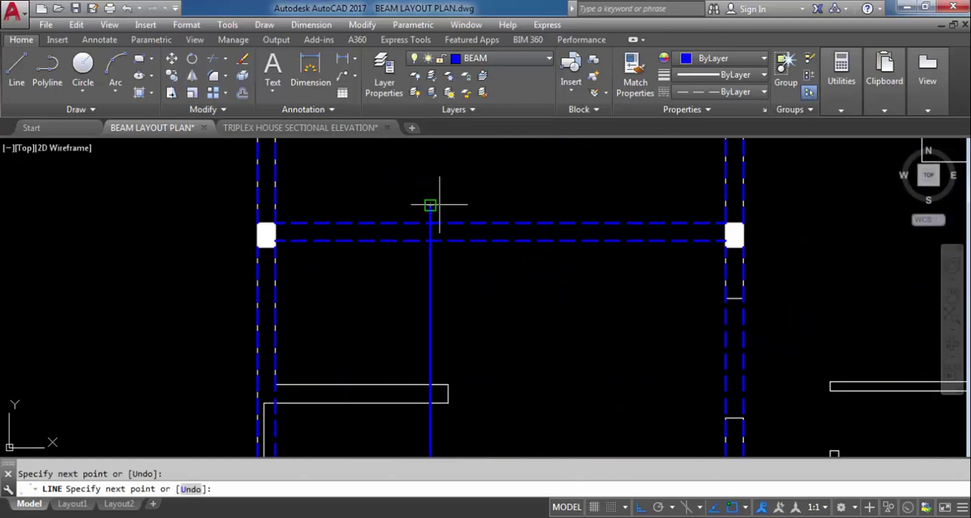
{"action": "key", "text": "Escape"}
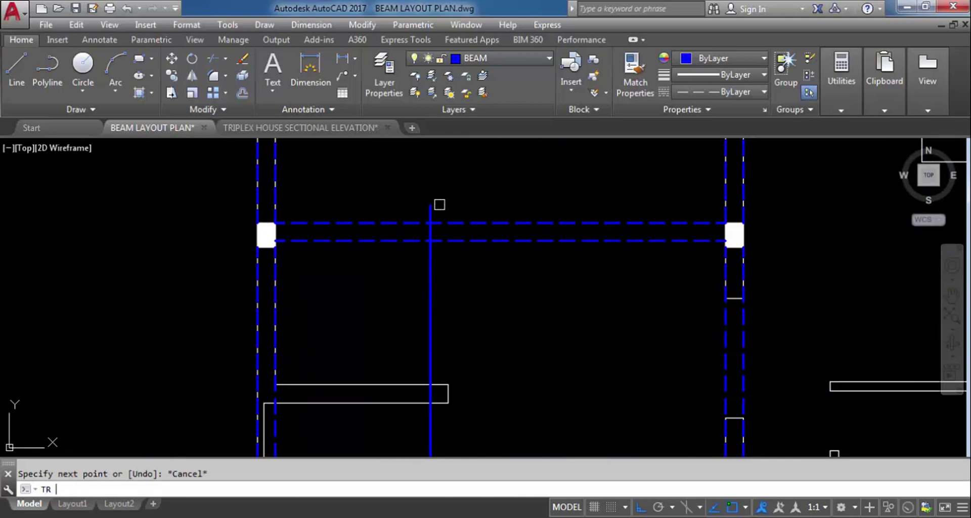
Trim the vertical line's excess above the horizontal beam's lower line.
{"action": "type", "text": "TR"}
{"action": "key", "text": "Return"}
{"action": "left_click", "coordinate": [453, 240]}
{"action": "key", "text": "Return"}
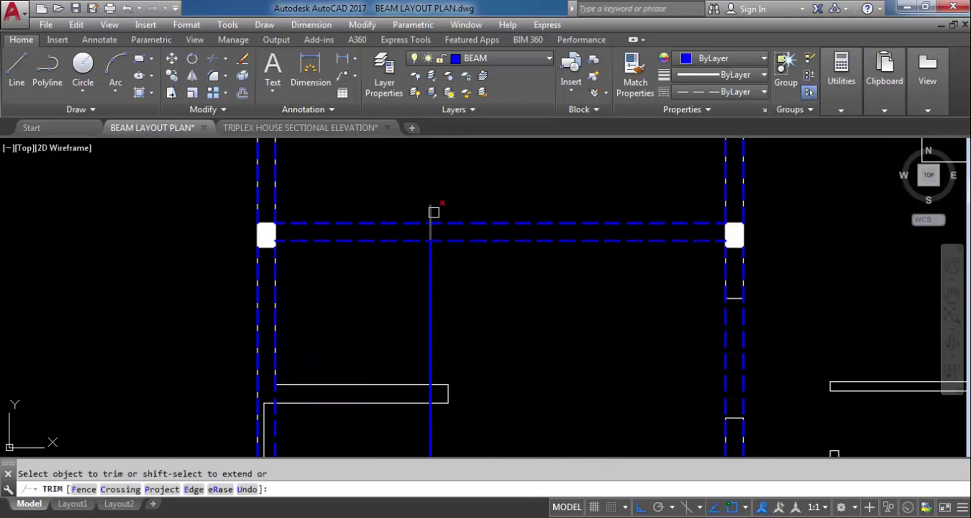
{"action": "scroll", "coordinate": [447, 187], "scroll_direction": "down", "scroll_amount": 3}
{"action": "key", "text": "Escape"}
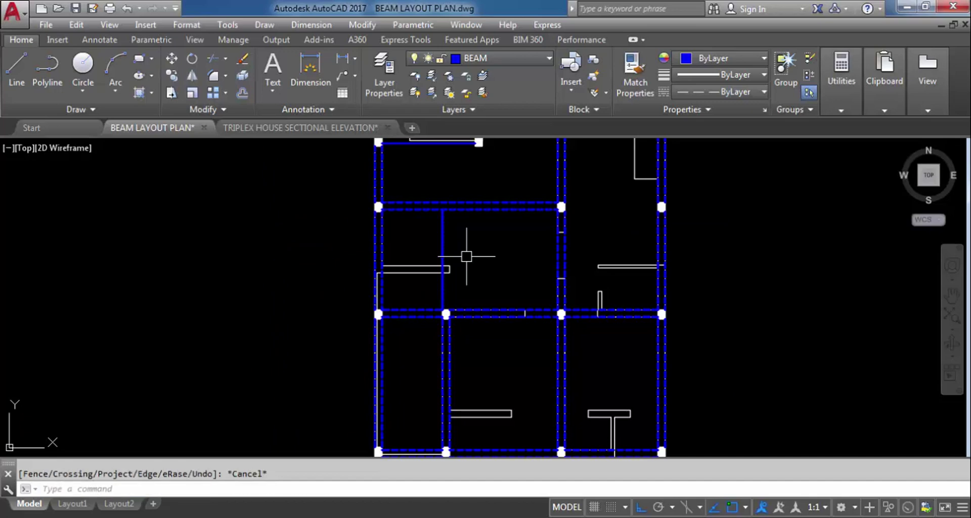
Offset the trimmed vertical beam line 9 inches to the right.
{"action": "type", "text": "o"}
{"action": "key", "text": "Return"}
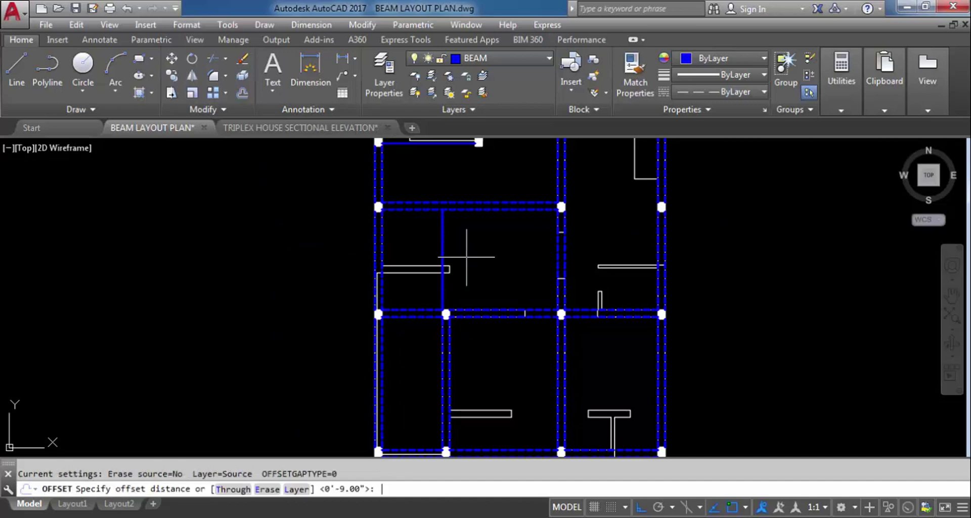
{"action": "type", "text": "9"}
{"action": "key", "text": "Return"}
{"action": "left_click", "coordinate": [442, 237]}
{"action": "left_click", "coordinate": [473, 236]}
{"action": "key", "text": "Escape"}
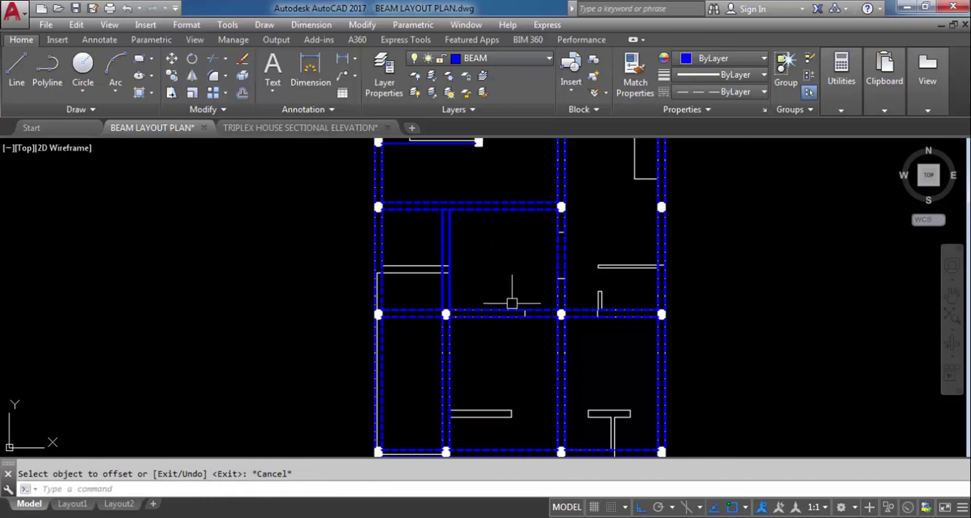
Match both vertical beam lines to the dashed beam line of the wall below and save the drawing.
{"action": "left_click", "coordinate": [504, 310]}
{"action": "type", "text": "ma"}
{"action": "key", "text": "Return"}
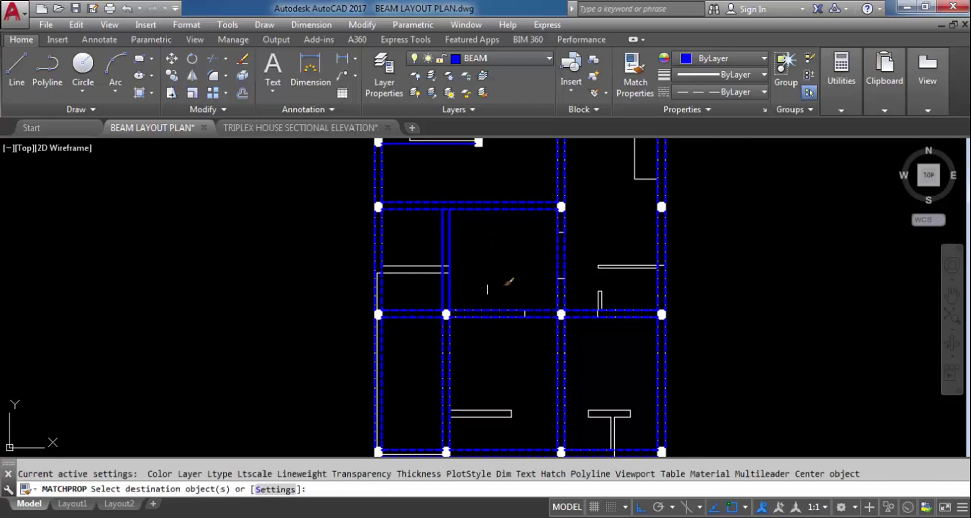
{"action": "left_click", "coordinate": [443, 242]}
{"action": "key", "text": "Escape"}
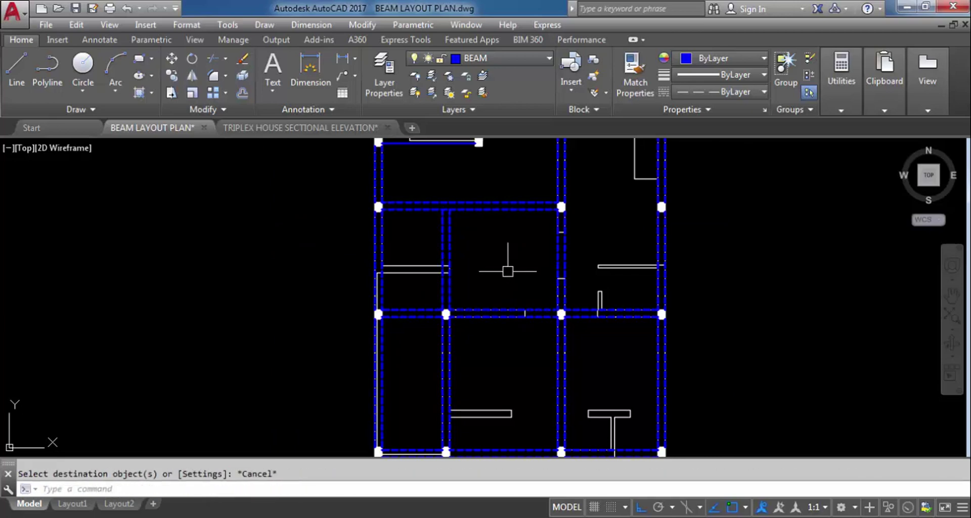
{"action": "key", "text": "ctrl+s"}
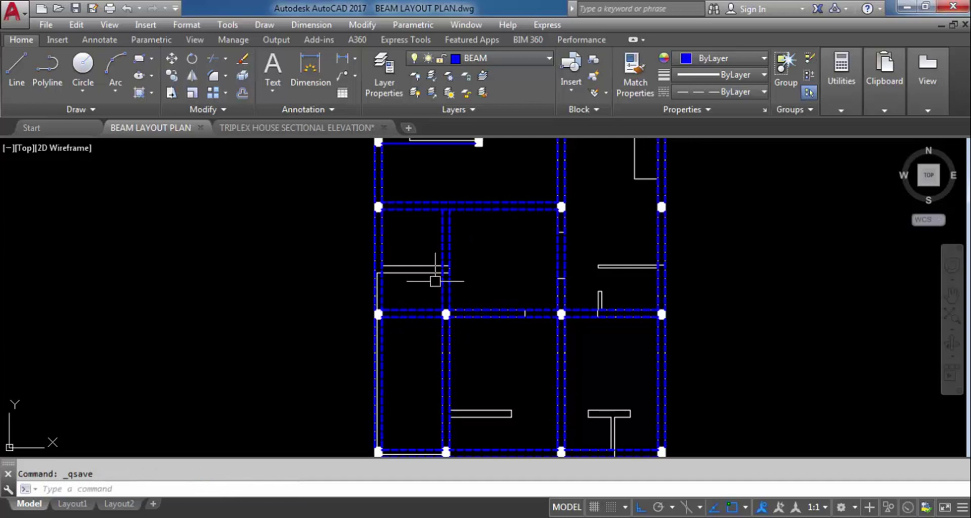
Draw a vertical line from the lower-right corner of the upper room's inner corner column down past the horizontal beam's upper line.
{"action": "scroll", "coordinate": [439, 281], "scroll_direction": "up", "scroll_amount": 4}
{"action": "scroll", "coordinate": [486, 429], "scroll_direction": "down", "scroll_amount": 5}
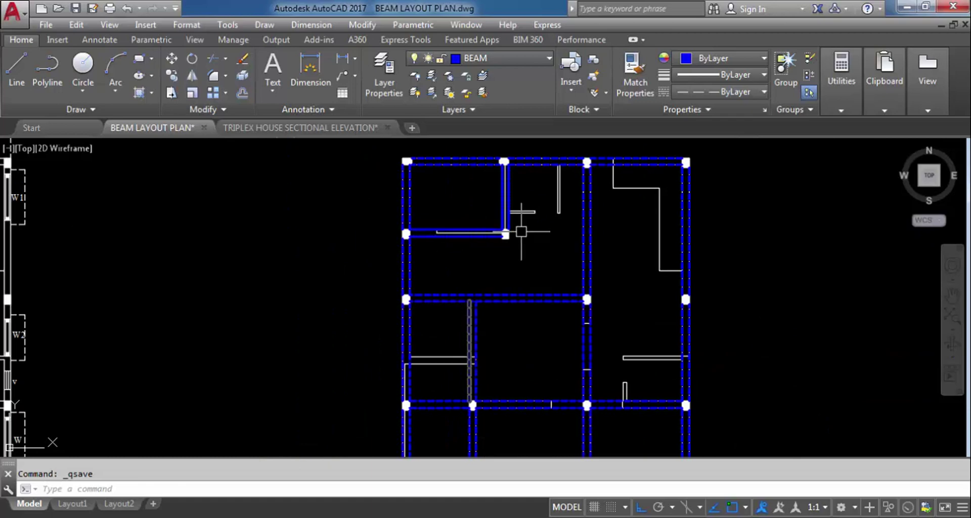
{"action": "scroll", "coordinate": [520, 232], "scroll_direction": "up", "scroll_amount": 4}
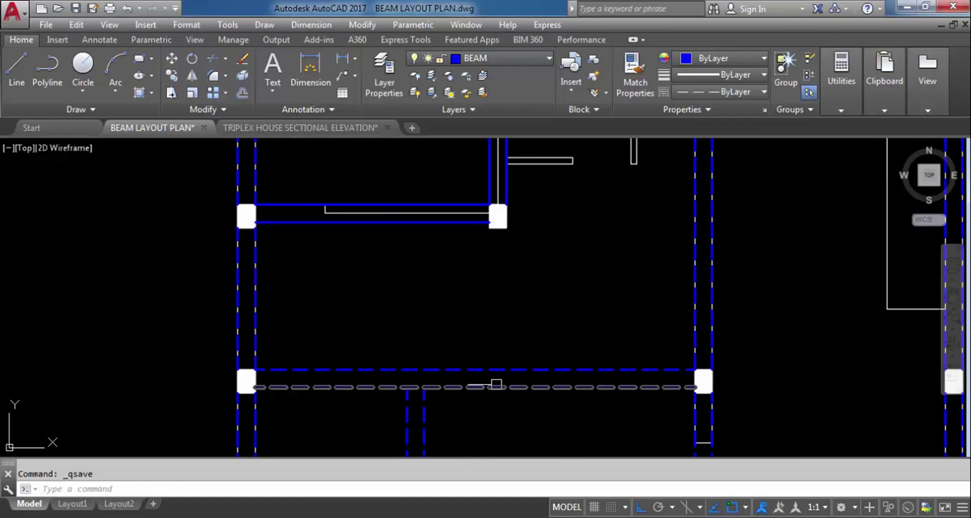
{"action": "type", "text": "l"}
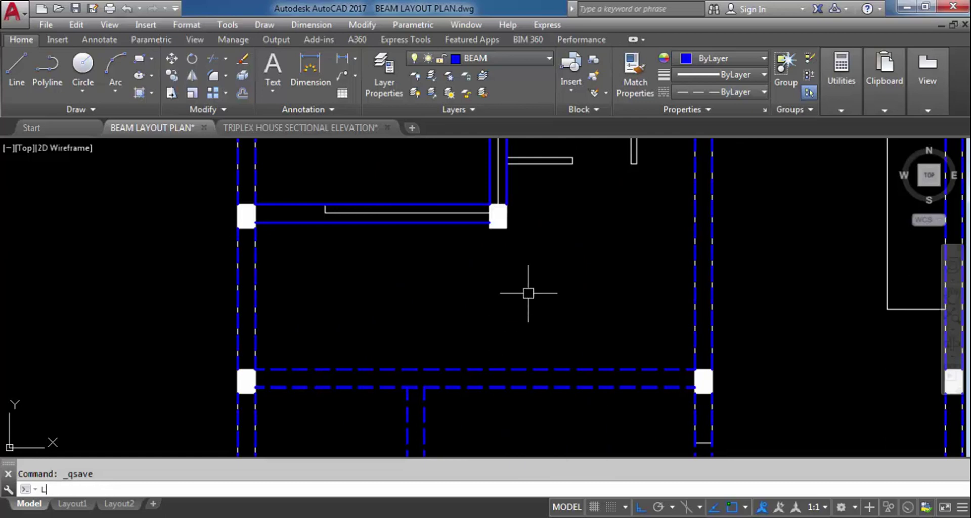
{"action": "key", "text": "Return"}
{"action": "scroll", "coordinate": [494, 217], "scroll_direction": "up", "scroll_amount": 6}
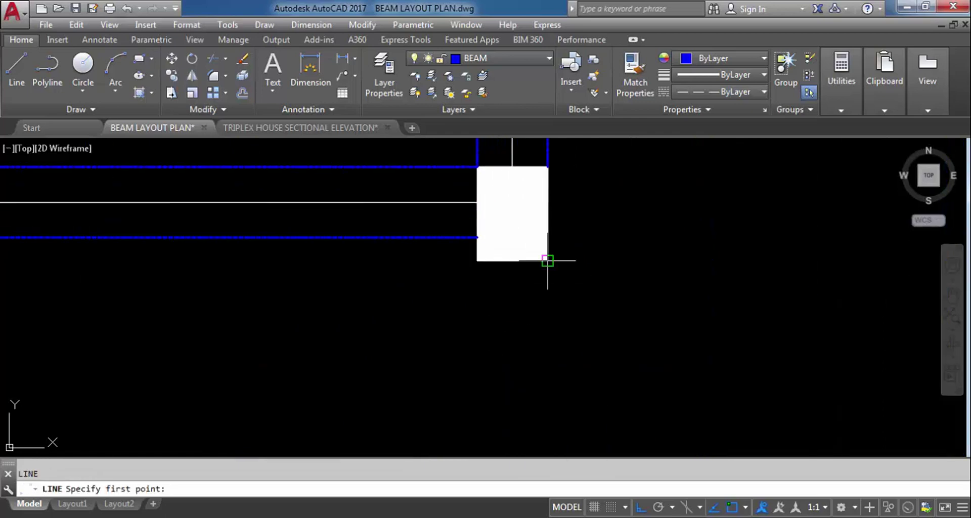
{"action": "left_click", "coordinate": [506, 227]}
{"action": "scroll", "coordinate": [562, 180], "scroll_direction": "down", "scroll_amount": 5}
{"action": "scroll", "coordinate": [568, 310], "scroll_direction": "up", "scroll_amount": 5}
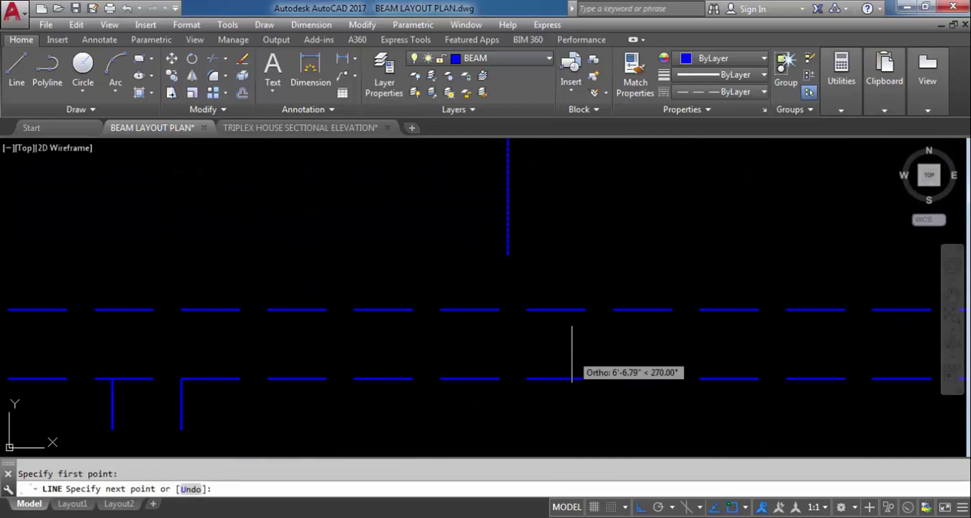
{"action": "left_click", "coordinate": [532, 334]}
{"action": "key", "text": "Escape"}
Trim the vertical line's excess below the horizontal beam's upper line.
{"action": "type", "text": "TR"}
{"action": "key", "text": "Return"}
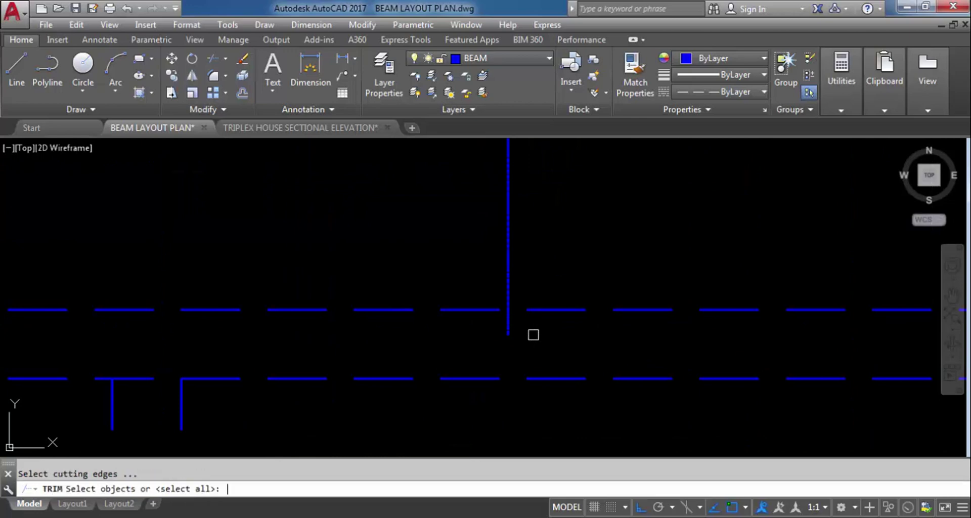
{"action": "left_click", "coordinate": [508, 330]}
{"action": "key", "text": "Return"}
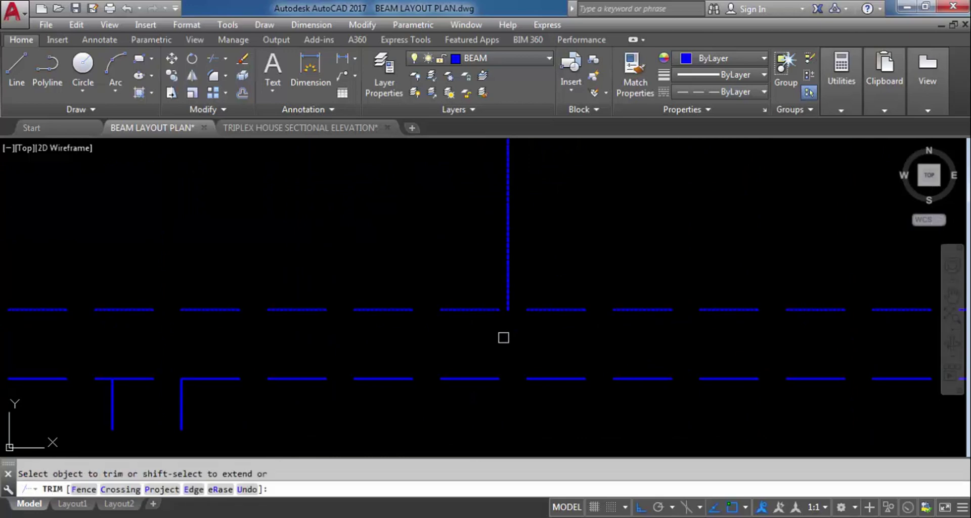
{"action": "scroll", "coordinate": [532, 358], "scroll_direction": "down", "scroll_amount": 5}
{"action": "key", "text": "Escape"}
Offset the trimmed vertical line 9 inches to the left.
{"action": "type", "text": "O"}
{"action": "key", "text": "Return"}
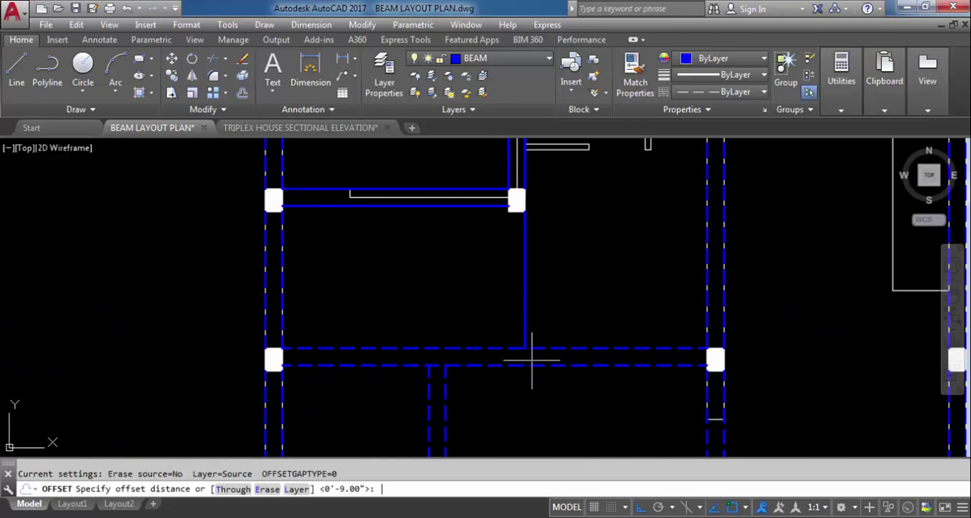
{"action": "type", "text": "9"}
{"action": "key", "text": "Return"}
{"action": "left_click", "coordinate": [526, 323]}
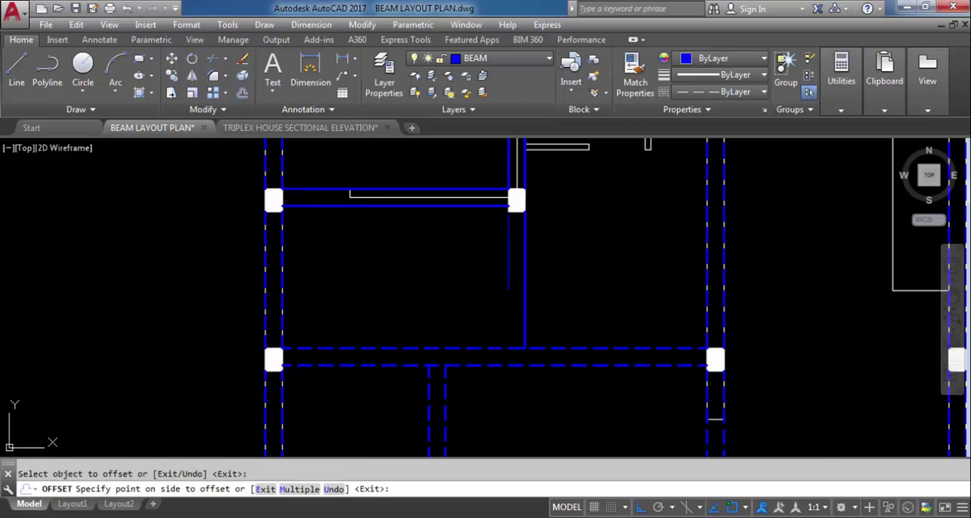
{"action": "left_click", "coordinate": [450, 297]}
{"action": "key", "text": "Escape"}
Match both new vertical beam lines to the dashed upper line of the horizontal beam below them.
{"action": "left_click", "coordinate": [576, 348]}
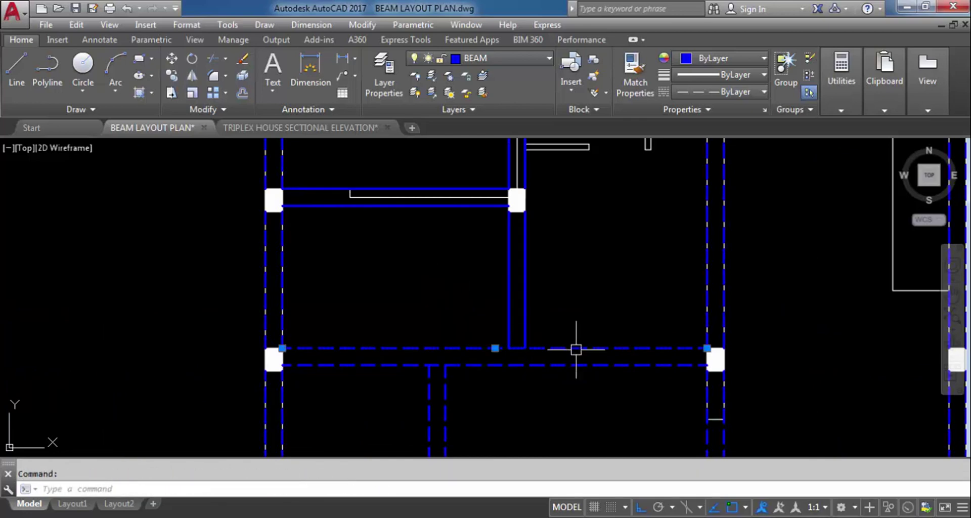
{"action": "type", "text": "MA"}
{"action": "key", "text": "Return"}
{"action": "left_click", "coordinate": [547, 279]}
{"action": "left_click", "coordinate": [483, 304]}
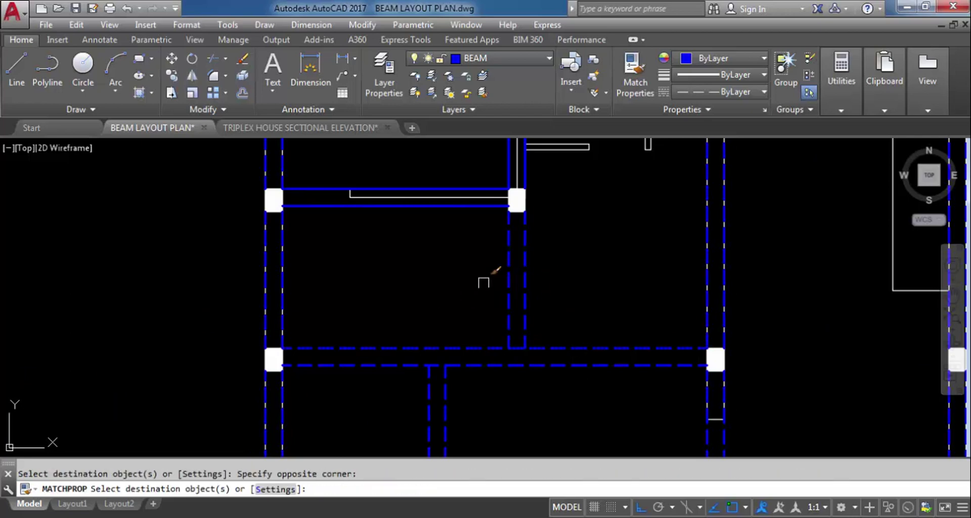
{"action": "key", "text": "Escape"}
Draw a horizontal line from the middle wall column's upper-right corner across the open span to the right outer wall column.
{"action": "scroll", "coordinate": [524, 284], "scroll_direction": "down", "scroll_amount": 4}
{"action": "scroll", "coordinate": [496, 330], "scroll_direction": "up", "scroll_amount": 4}
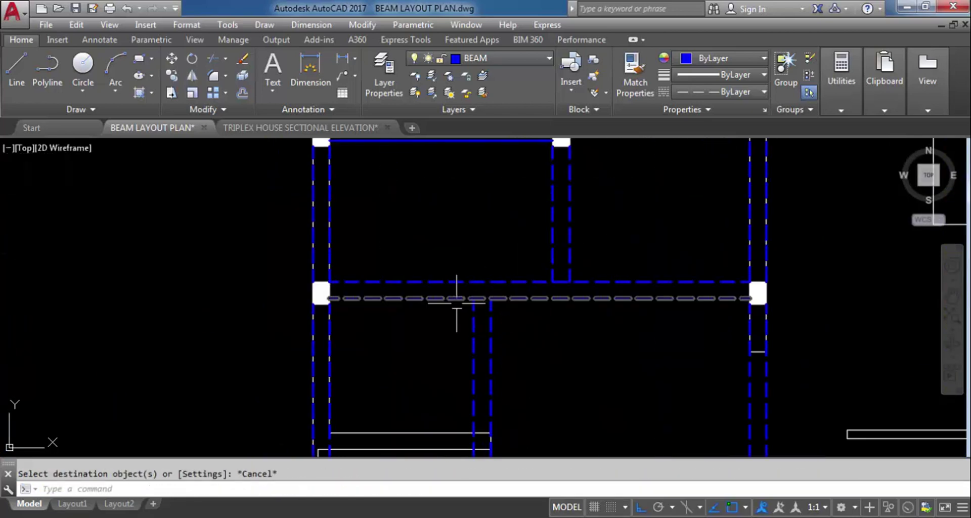
{"action": "scroll", "coordinate": [480, 369], "scroll_direction": "down", "scroll_amount": 4}
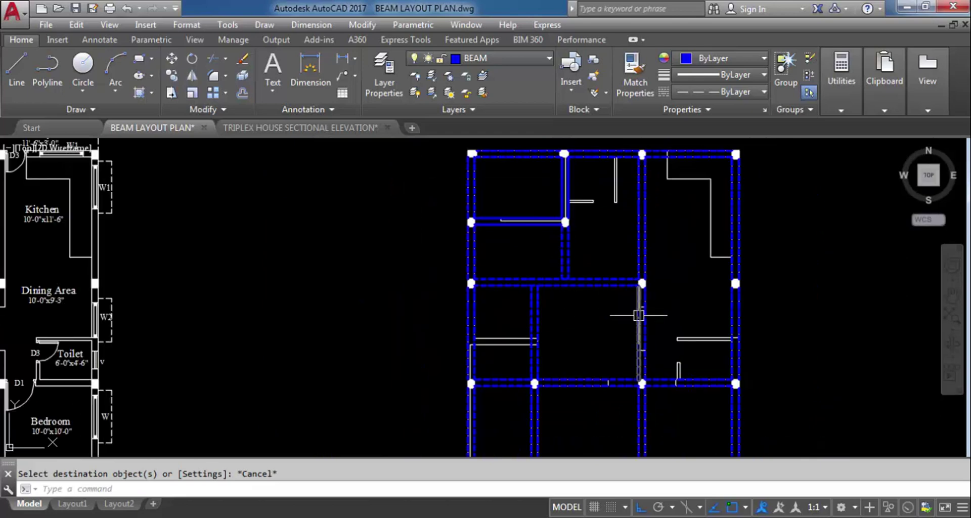
{"action": "mouse_move", "coordinate": [639, 315]}
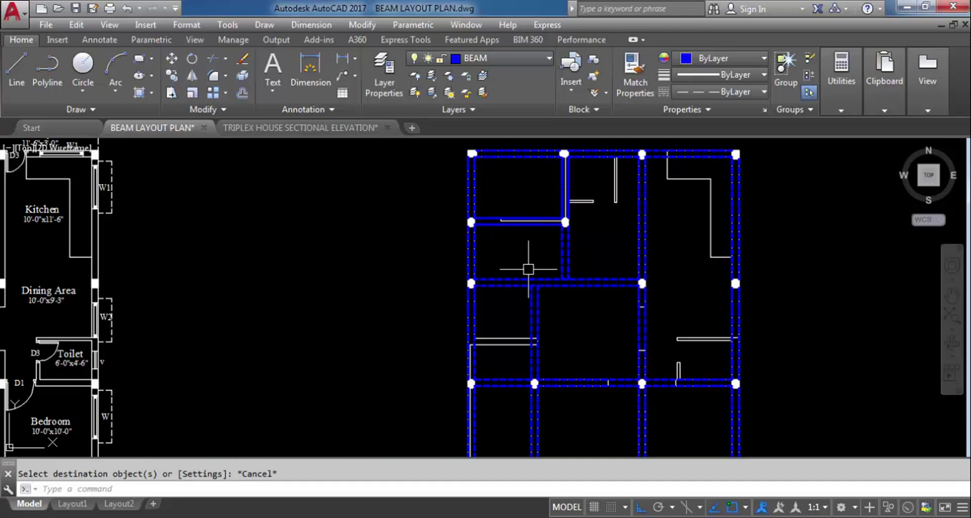
{"action": "scroll", "coordinate": [498, 243], "scroll_direction": "down", "scroll_amount": 2}
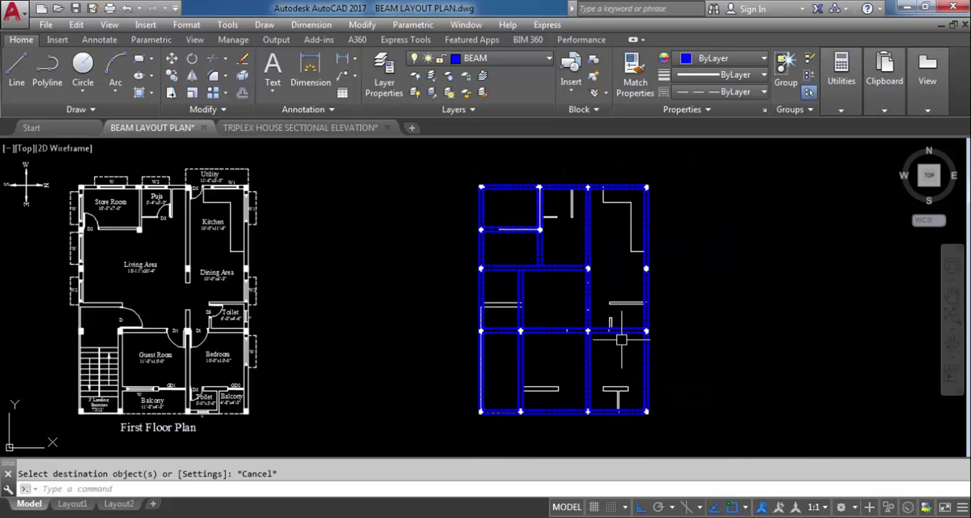
{"action": "middle_click_drag", "start_coordinate": [665, 357], "coordinate": [610, 371]}
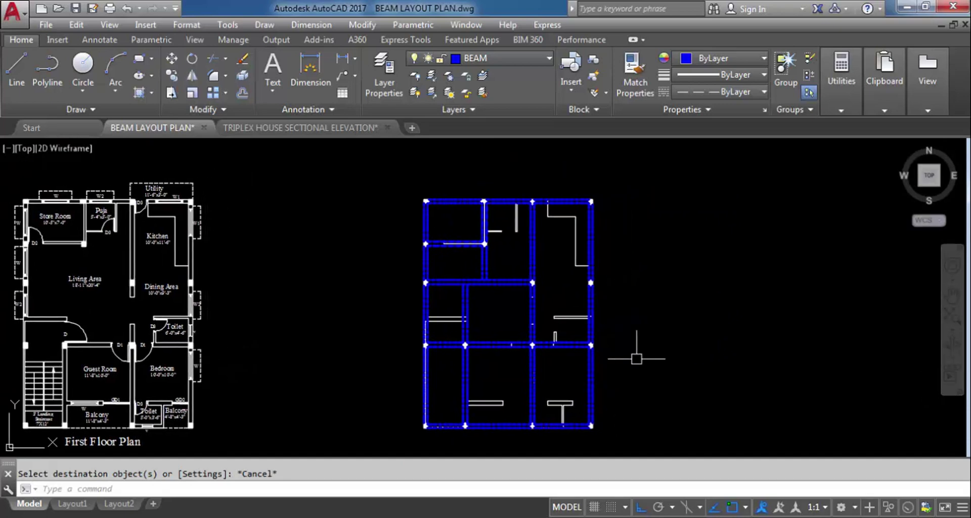
{"action": "scroll", "coordinate": [563, 281], "scroll_direction": "up", "scroll_amount": 5}
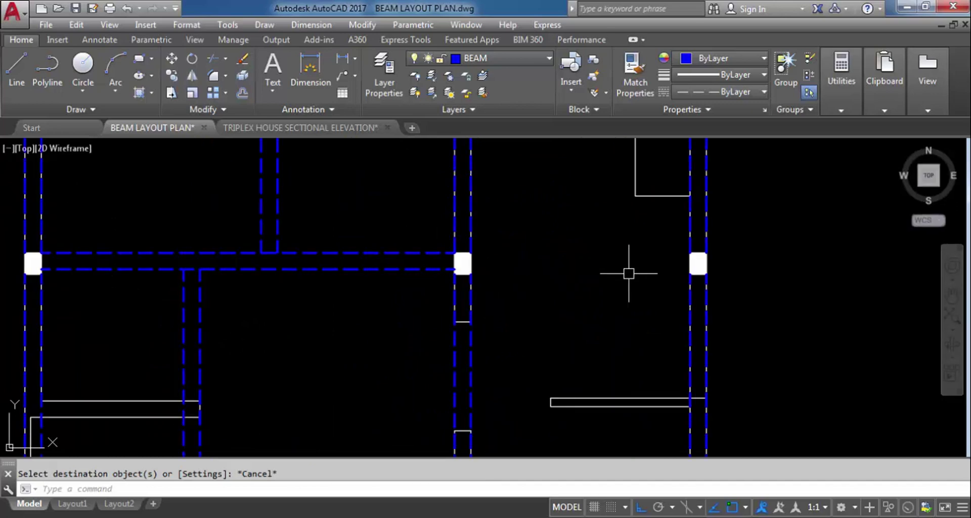
{"action": "key", "text": "Return"}
{"action": "scroll", "coordinate": [493, 266], "scroll_direction": "up", "scroll_amount": 3}
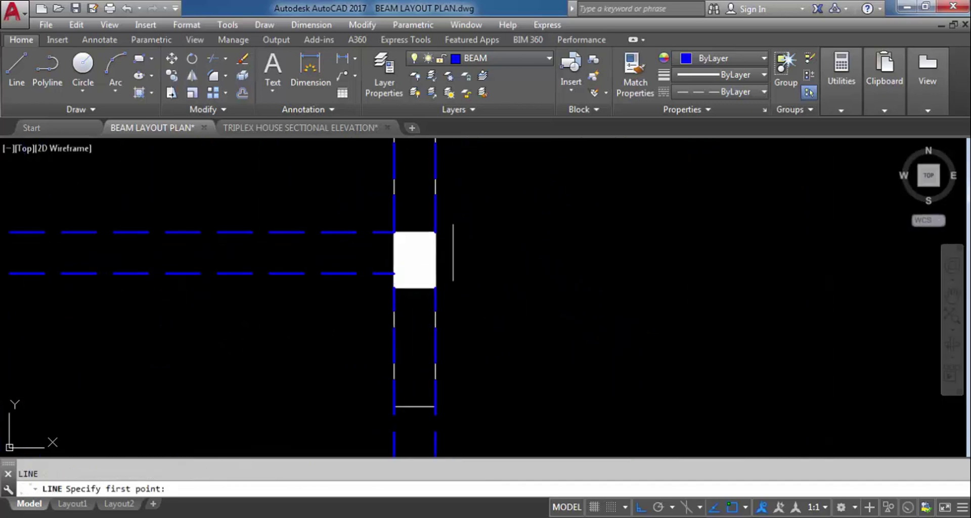
{"action": "left_click", "coordinate": [435, 232]}
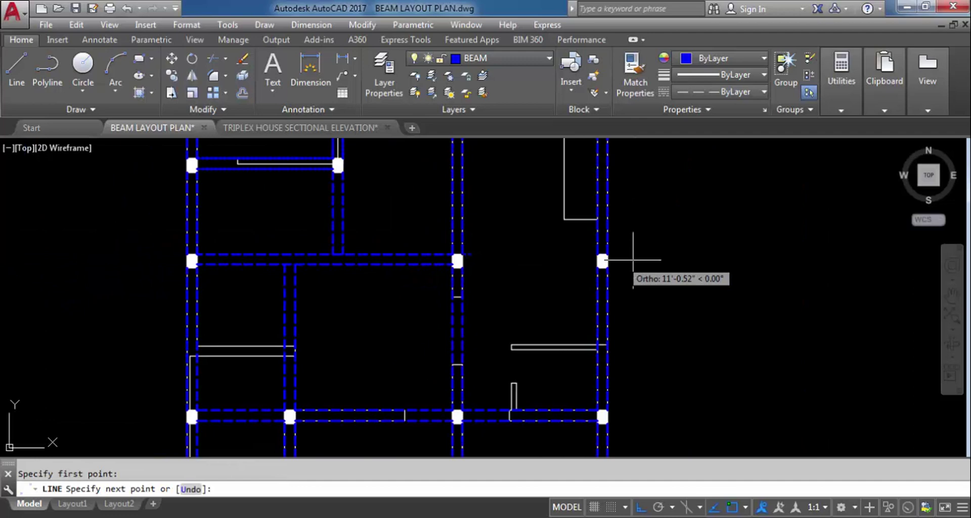
{"action": "left_click", "coordinate": [600, 255]}
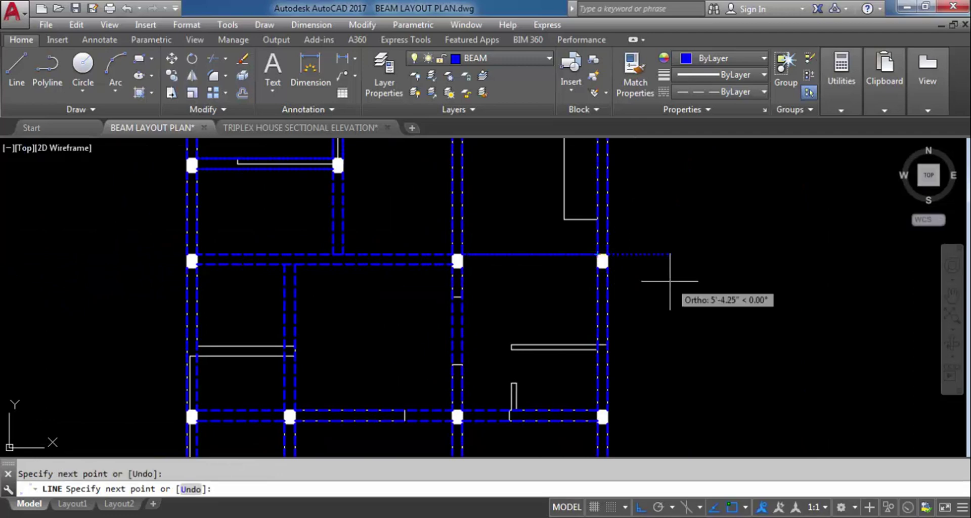
{"action": "key", "text": "Return"}
Offset the new horizontal beam line between the middle and right outer columns 9 inches downward.
{"action": "type", "text": "o"}
{"action": "key", "text": "Return"}
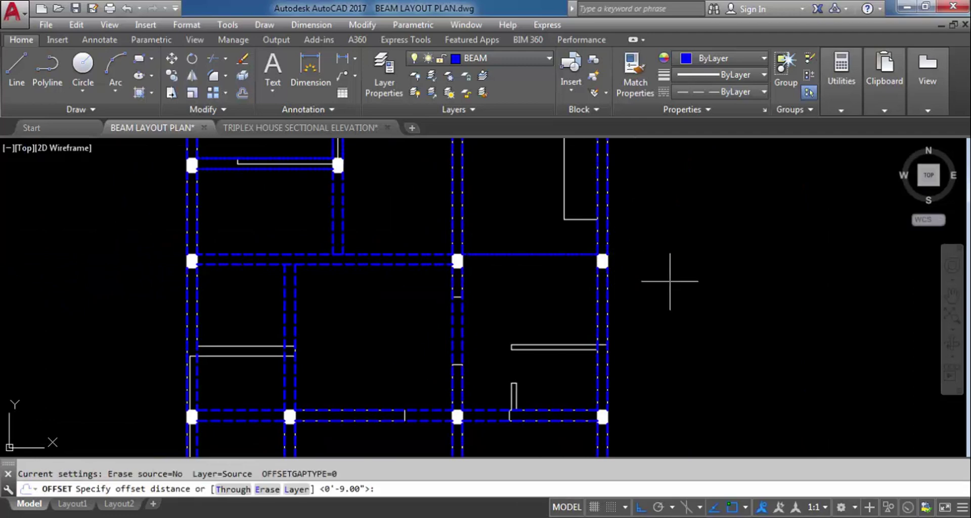
{"action": "type", "text": "9"}
{"action": "key", "text": "Return"}
{"action": "left_click", "coordinate": [543, 255]}
{"action": "left_click", "coordinate": [543, 296]}
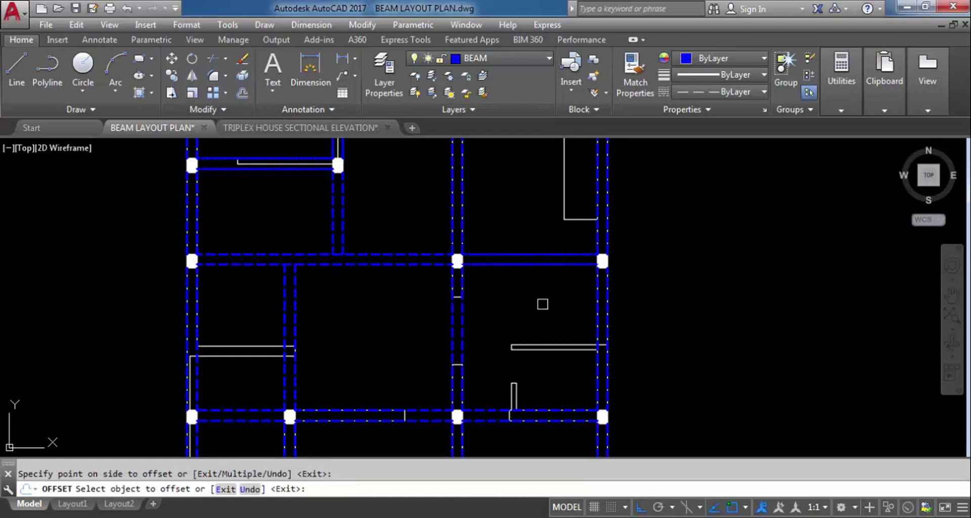
{"action": "key", "text": "Escape"}
Match both lines of the new right-hand horizontal beam to the dashed beam line on the other side of the middle column.
{"action": "left_click", "coordinate": [431, 264]}
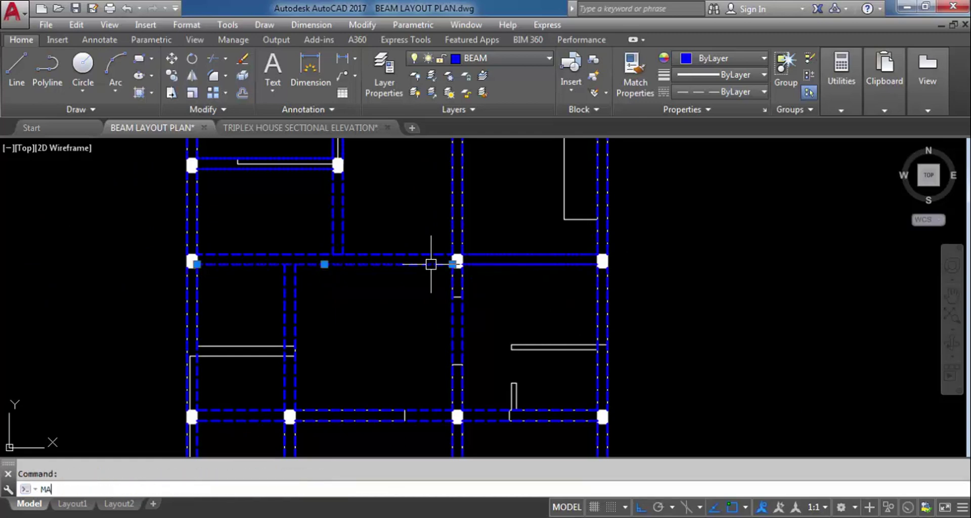
{"action": "key", "text": "Return"}
{"action": "left_click", "coordinate": [512, 264]}
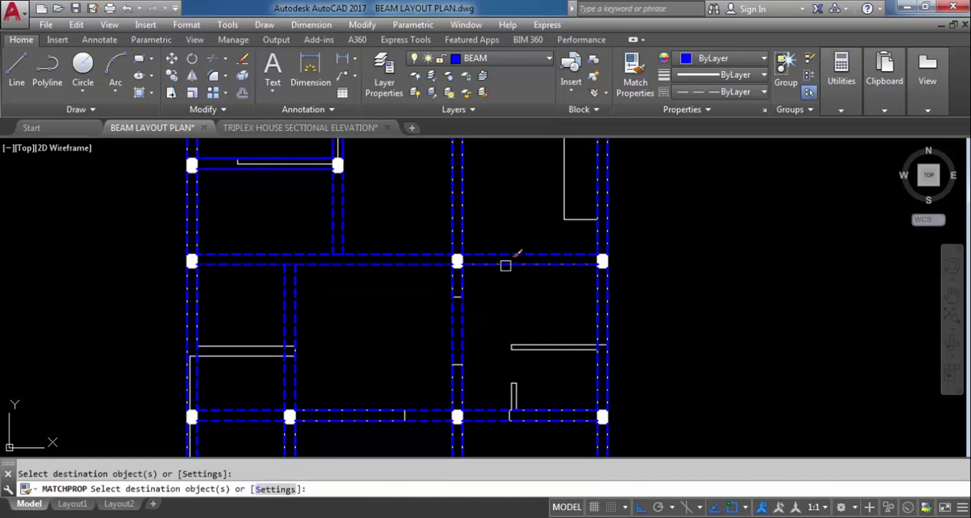
{"action": "key", "text": "Escape"}
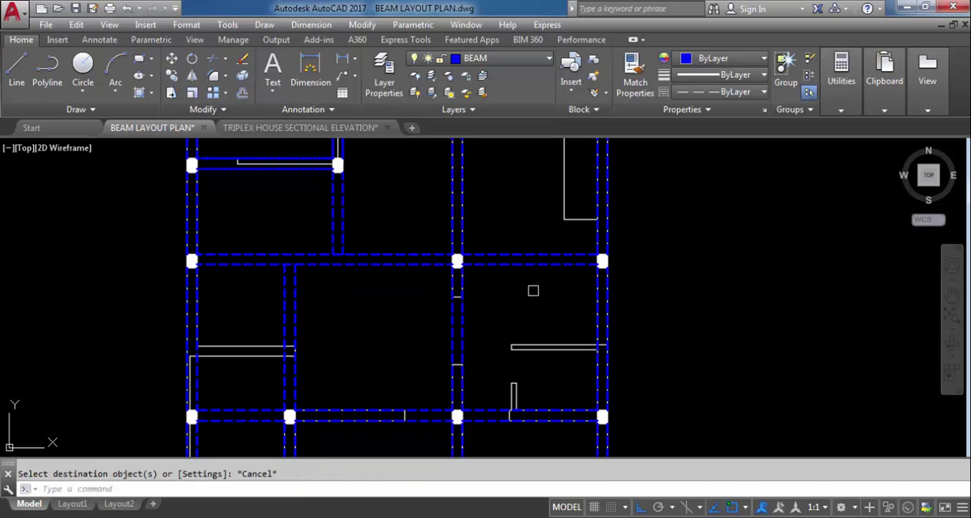
Examine the beam layout around the upper rooms, kitchen area and whole plan with the drawing area enlarged.
{"action": "scroll", "coordinate": [533, 285], "scroll_direction": "down", "scroll_amount": 2}
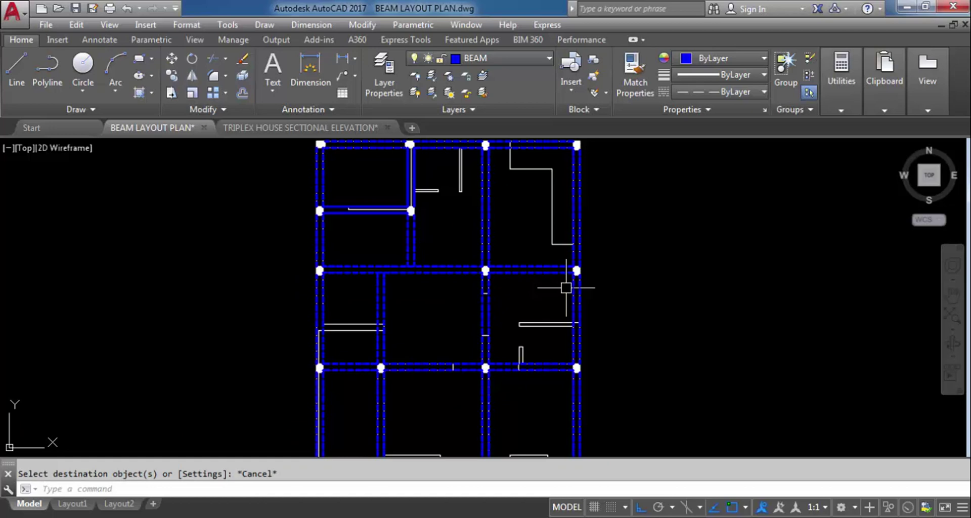
{"action": "scroll", "coordinate": [614, 256], "scroll_direction": "down", "scroll_amount": 1}
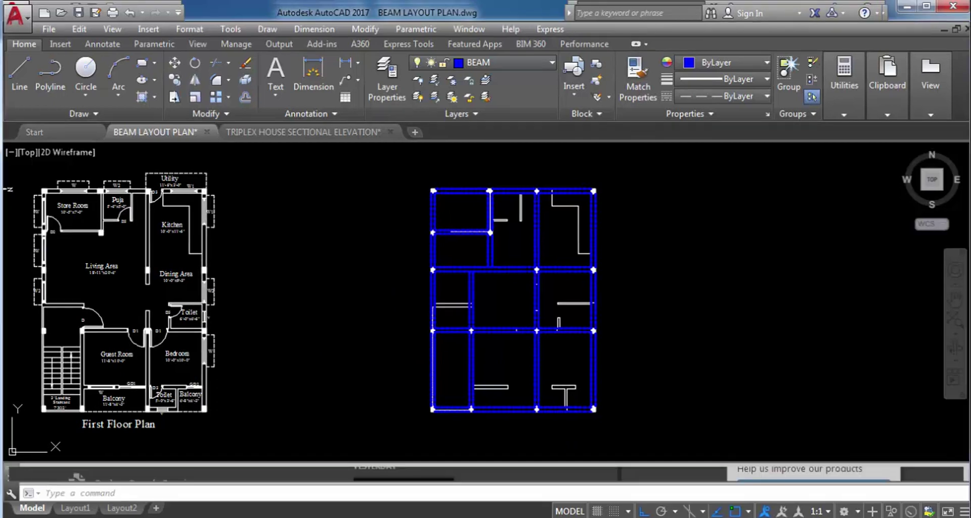
{"action": "key", "text": "ctrl+0"}
{"action": "scroll", "coordinate": [447, 141], "scroll_direction": "up", "scroll_amount": 4}
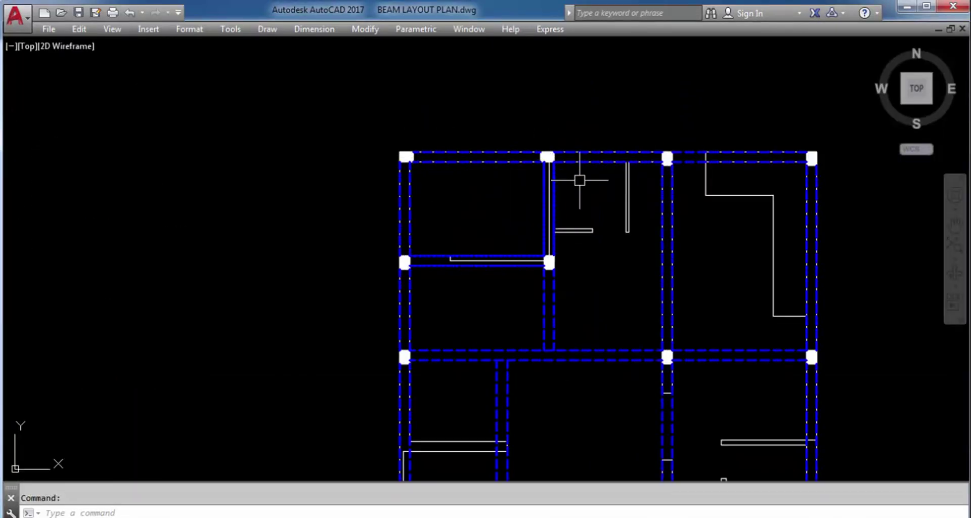
{"action": "scroll", "coordinate": [579, 157], "scroll_direction": "up", "scroll_amount": 2}
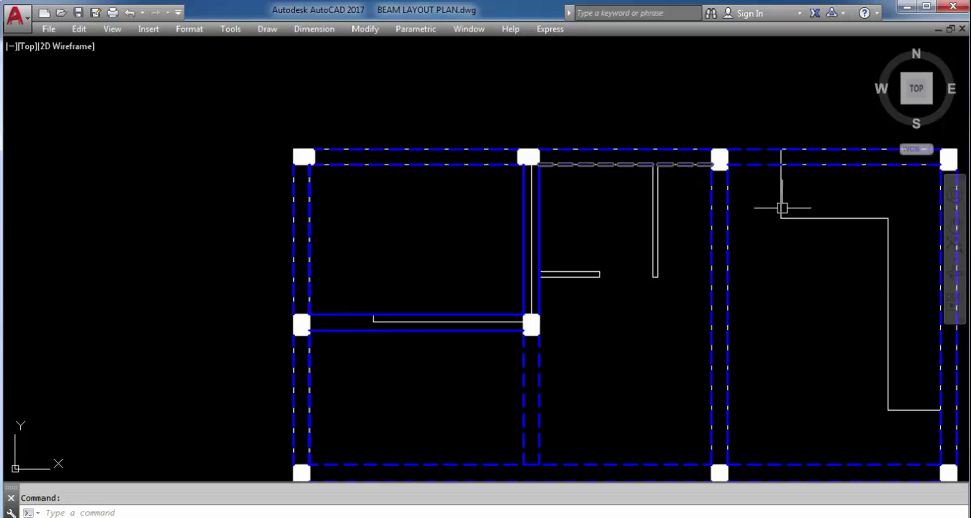
{"action": "middle_click_drag", "start_coordinate": [782, 210], "coordinate": [470, 189]}
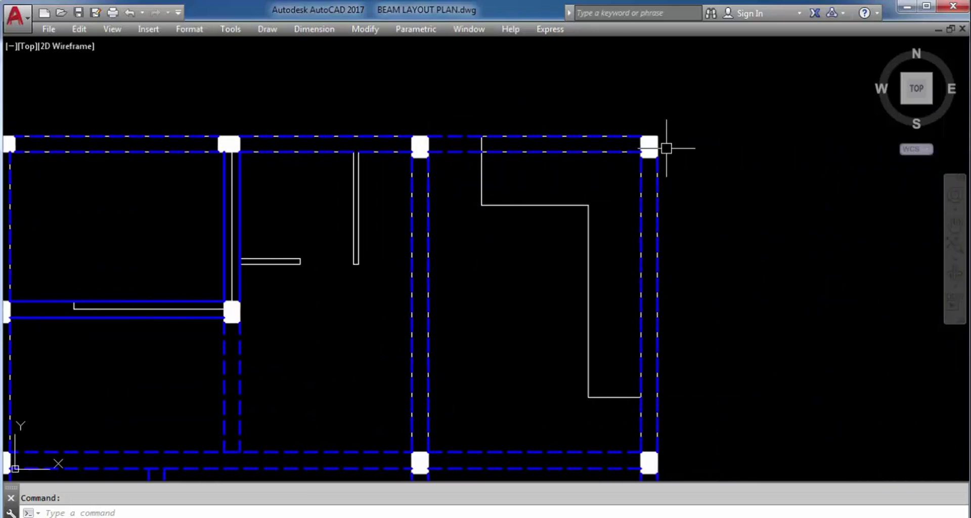
{"action": "scroll", "coordinate": [673, 122], "scroll_direction": "down", "scroll_amount": 2}
{"action": "scroll", "coordinate": [657, 283], "scroll_direction": "down", "scroll_amount": 3}
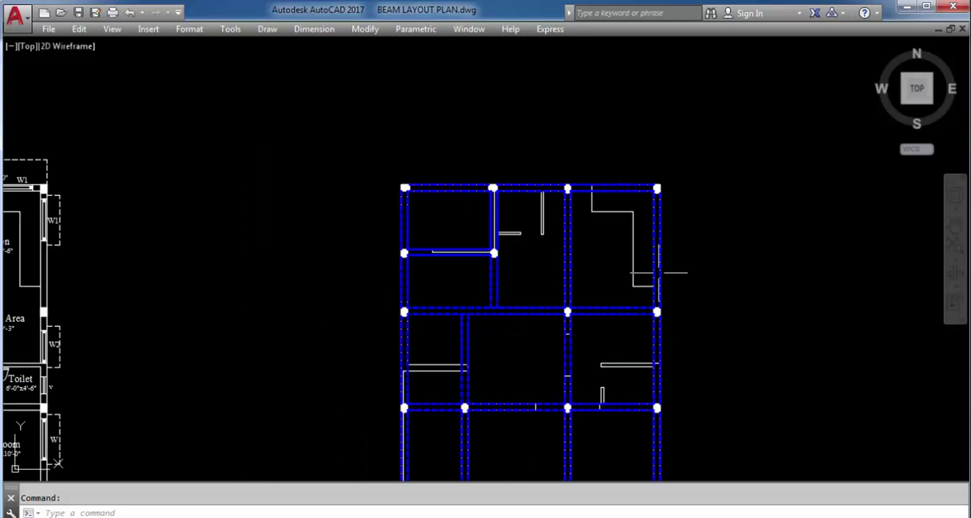
{"action": "scroll", "coordinate": [660, 298], "scroll_direction": "up", "scroll_amount": 2}
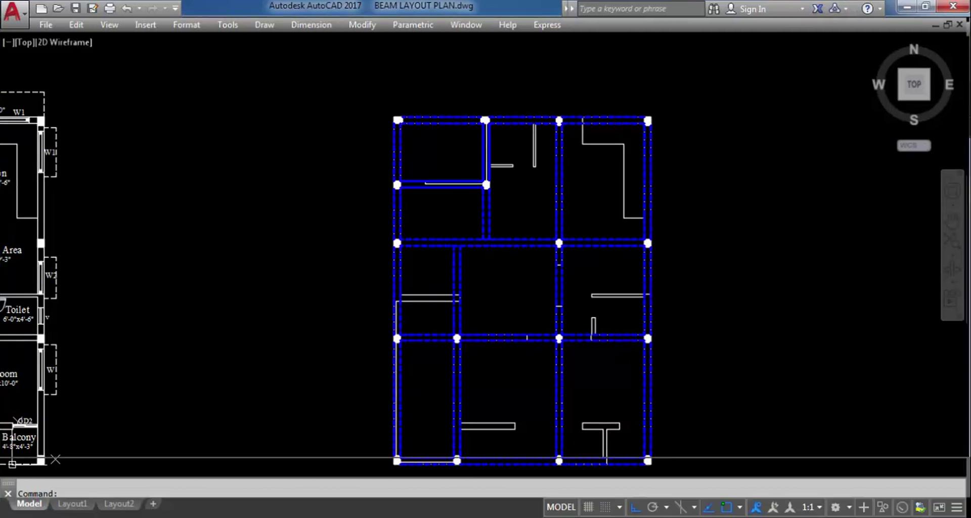
{"action": "scroll", "coordinate": [384, 171], "scroll_direction": "down", "scroll_amount": 2}
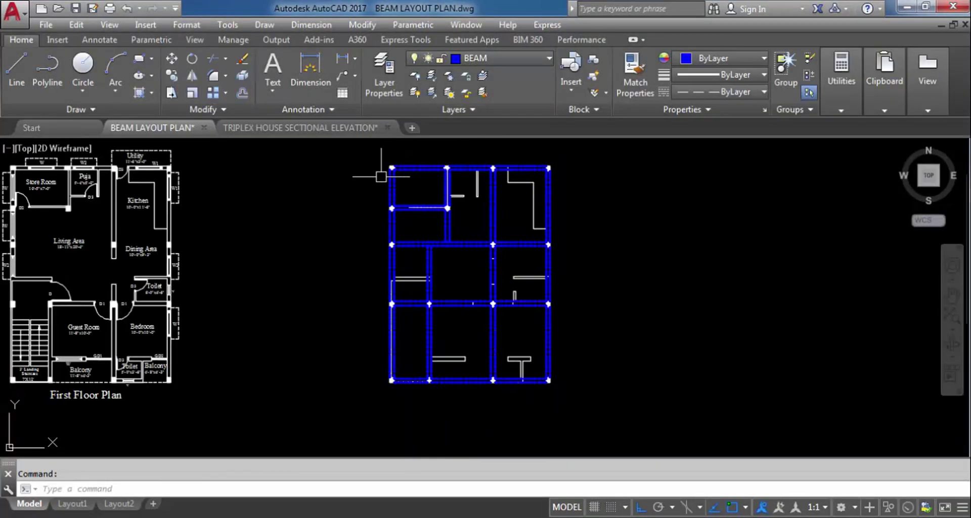
Turn off the BEAM layer, despite it being current, and the COLUMN layer so only the copied plan's walls remain displayed.
{"action": "left_click", "coordinate": [392, 71]}
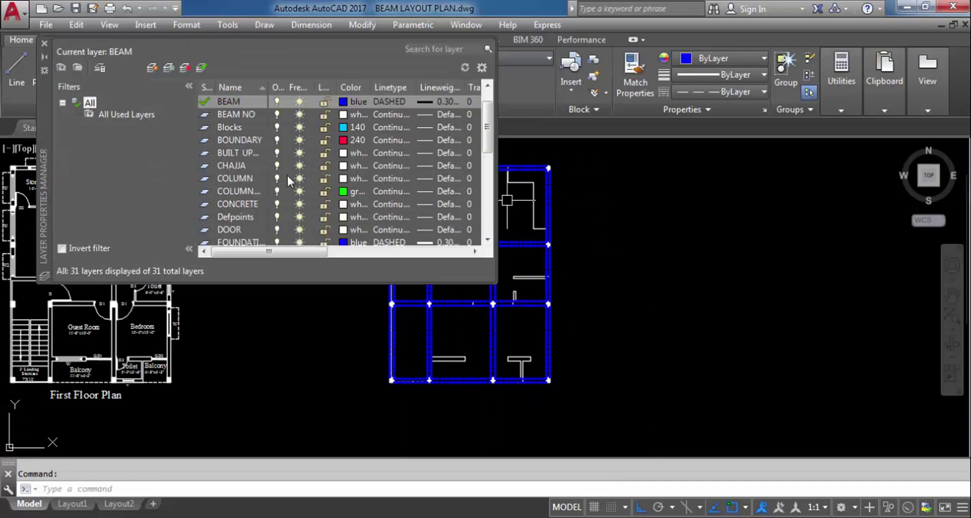
{"action": "double_click", "coordinate": [240, 179]}
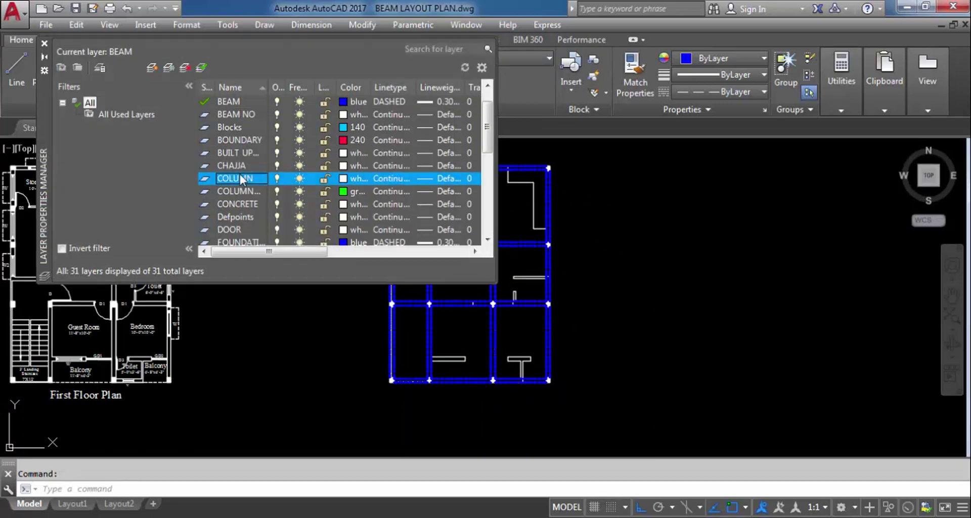
{"action": "key", "text": "End"}
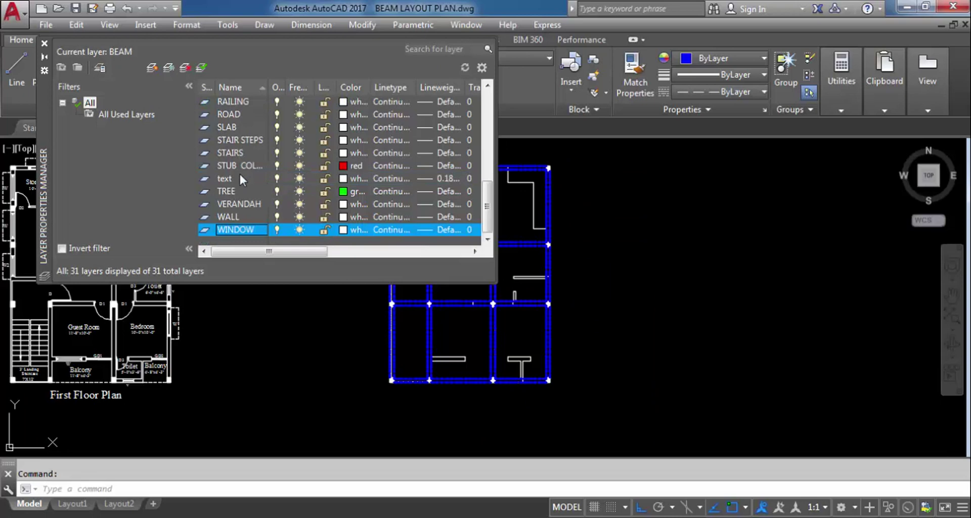
{"action": "key", "text": "Home"}
{"action": "key", "text": "Down"}
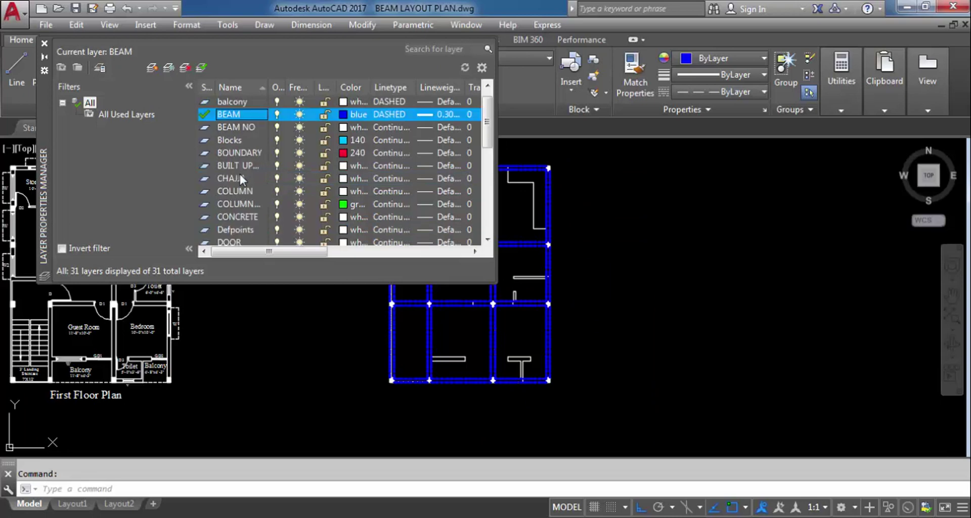
{"action": "left_click", "coordinate": [277, 114]}
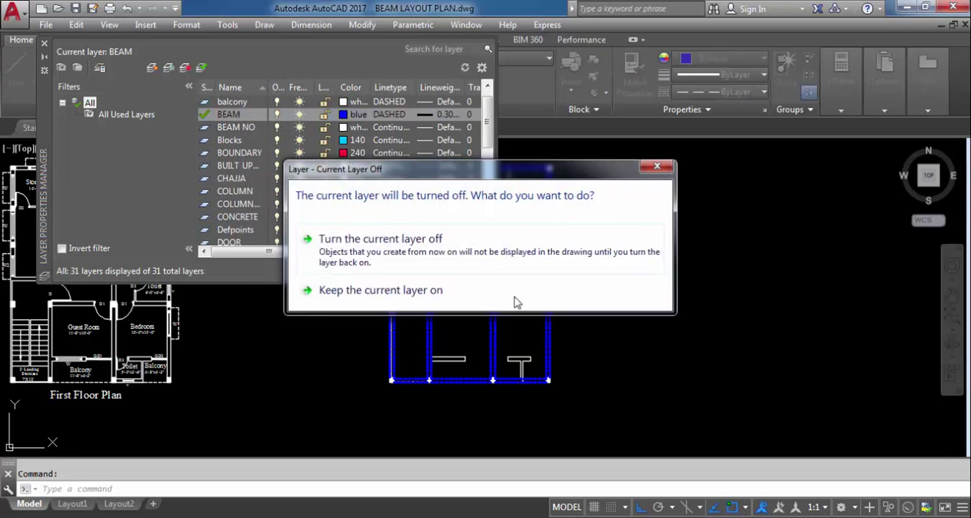
{"action": "left_click", "coordinate": [484, 265]}
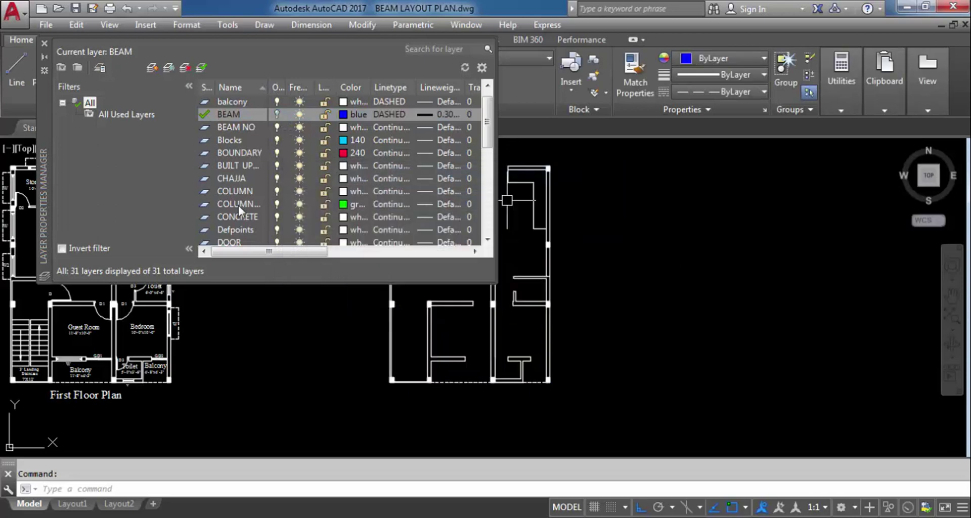
{"action": "left_click", "coordinate": [278, 194]}
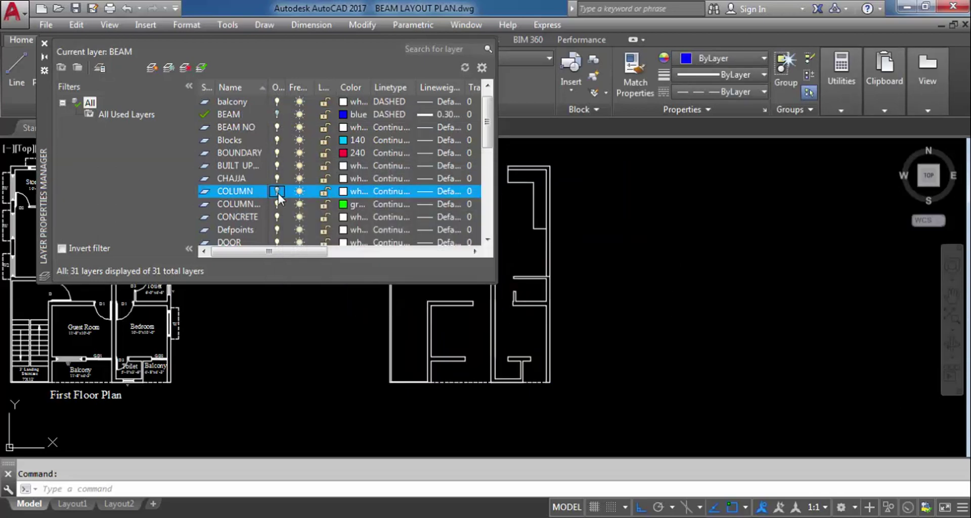
{"action": "left_click", "coordinate": [44, 42]}
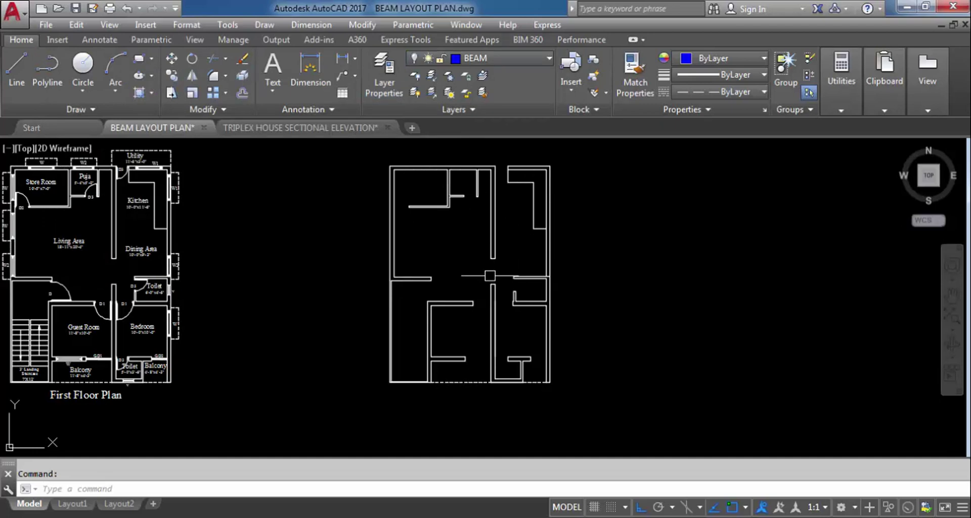
Erase all the displayed wall linework of the copied plan beside the First Floor Plan.
{"action": "scroll", "coordinate": [499, 278], "scroll_direction": "down", "scroll_amount": 1}
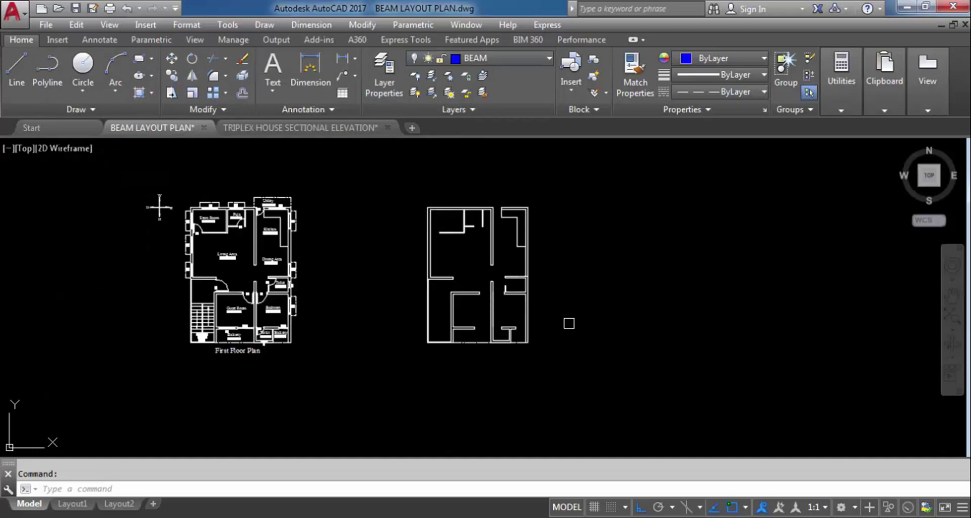
{"action": "left_click", "coordinate": [567, 367]}
{"action": "left_click", "coordinate": [433, 201]}
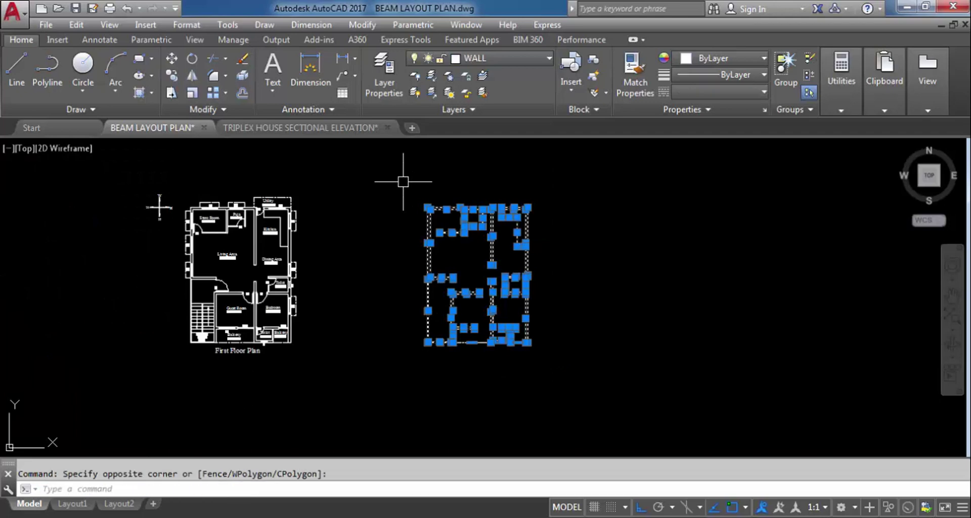
{"action": "key", "text": "Delete"}
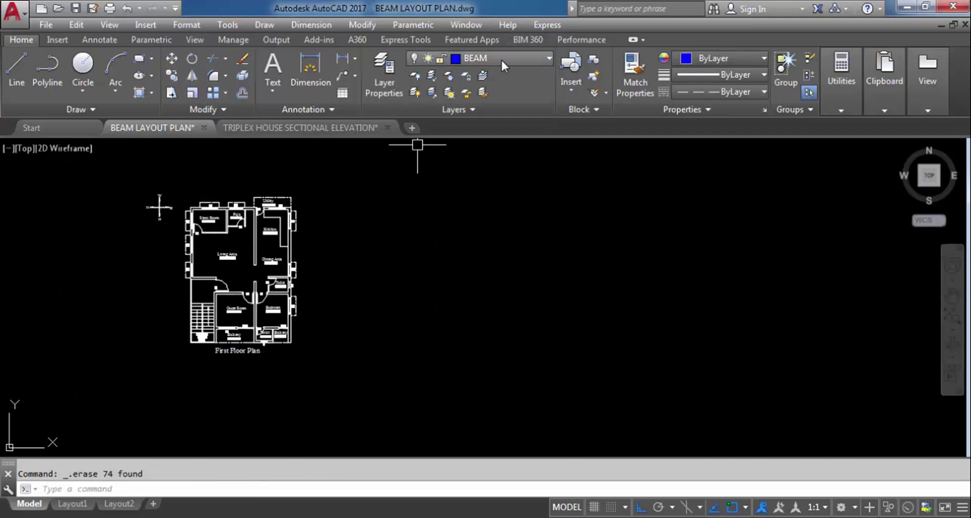
Turn the BEAM and COLUMN layers back on.
{"action": "left_click", "coordinate": [501, 59]}
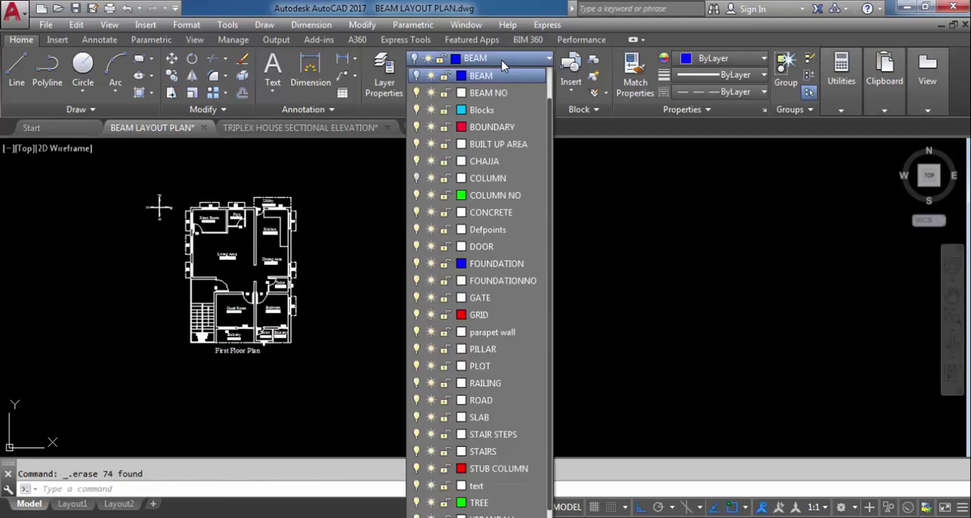
{"action": "left_click", "coordinate": [416, 75]}
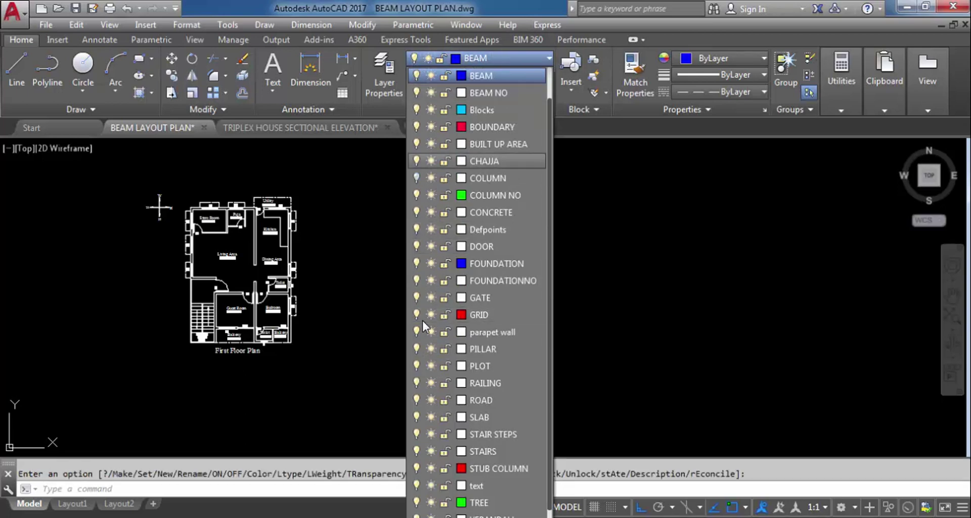
{"action": "left_click", "coordinate": [417, 177]}
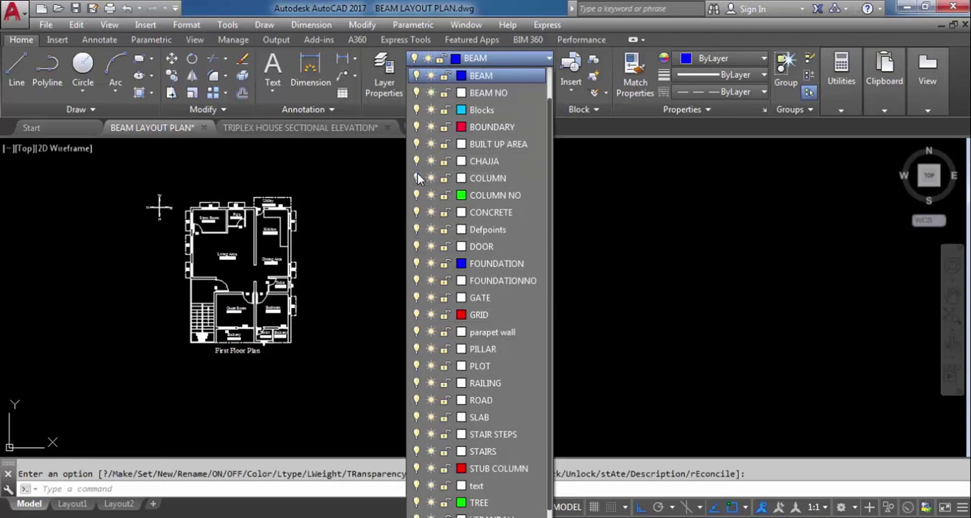
{"action": "left_click", "coordinate": [733, 234]}
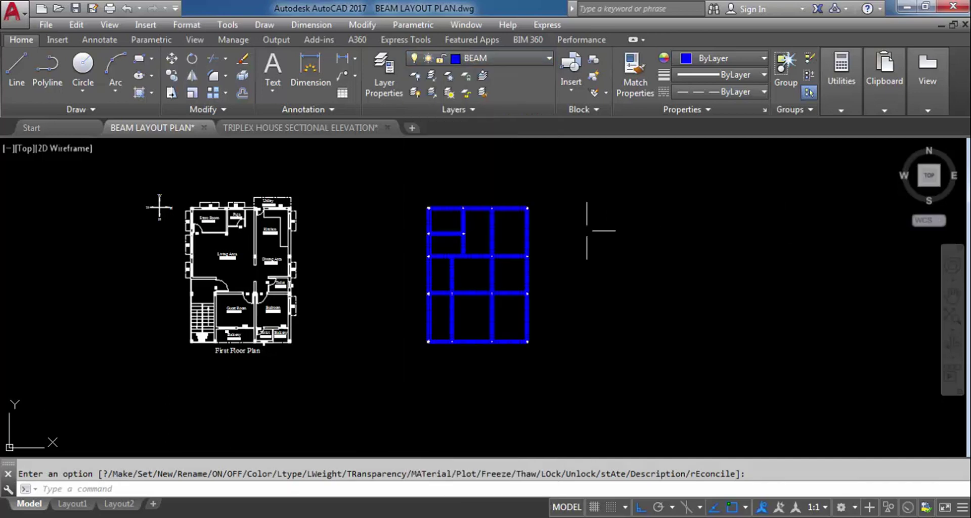
Use Match Properties with the dashed vertical beam line directly below the upper inner column as the source object.
{"action": "scroll", "coordinate": [471, 278], "scroll_direction": "up", "scroll_amount": 4}
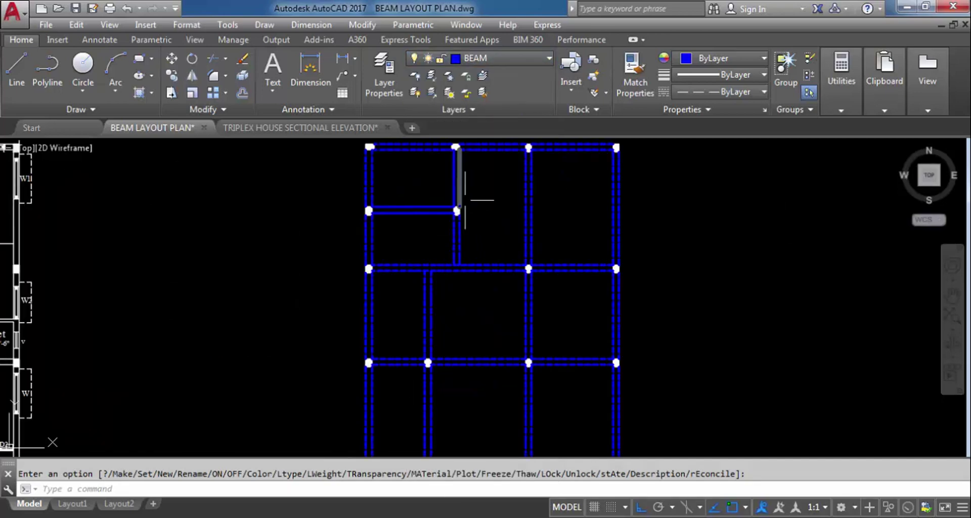
{"action": "scroll", "coordinate": [443, 211], "scroll_direction": "up", "scroll_amount": 4}
{"action": "left_click", "coordinate": [503, 269]}
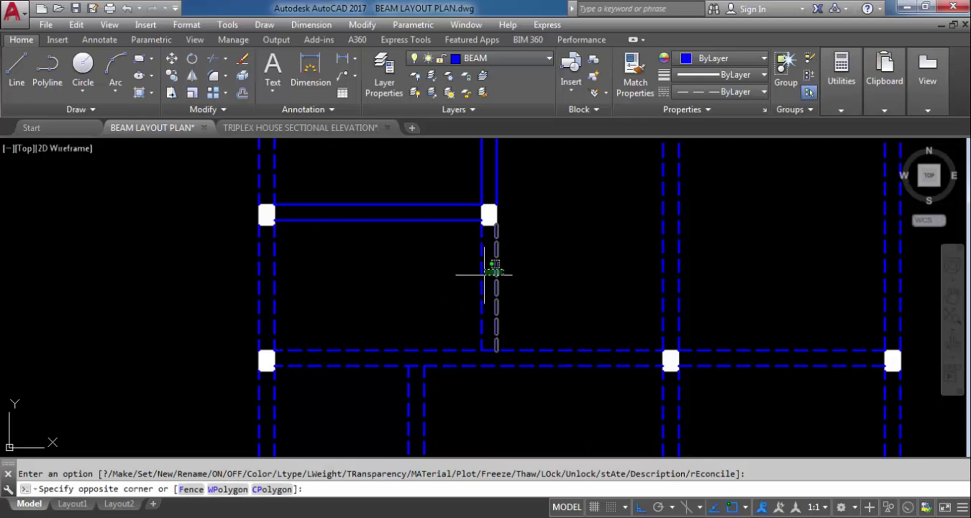
{"action": "left_click", "coordinate": [492, 269]}
{"action": "type", "text": "A"}
{"action": "key", "text": "Return"}
{"action": "scroll", "coordinate": [556, 318], "scroll_direction": "down", "scroll_amount": 5}
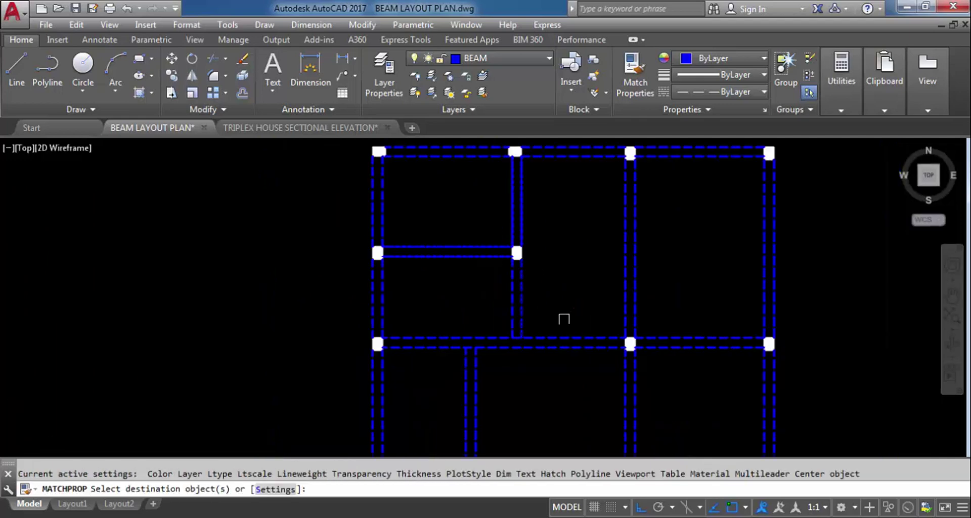
Match the dashed beam properties onto the remaining solid beam lines around the plan's upper-left bay.
{"action": "left_click", "coordinate": [545, 238]}
{"action": "left_click", "coordinate": [516, 245]}
{"action": "left_click", "coordinate": [531, 248]}
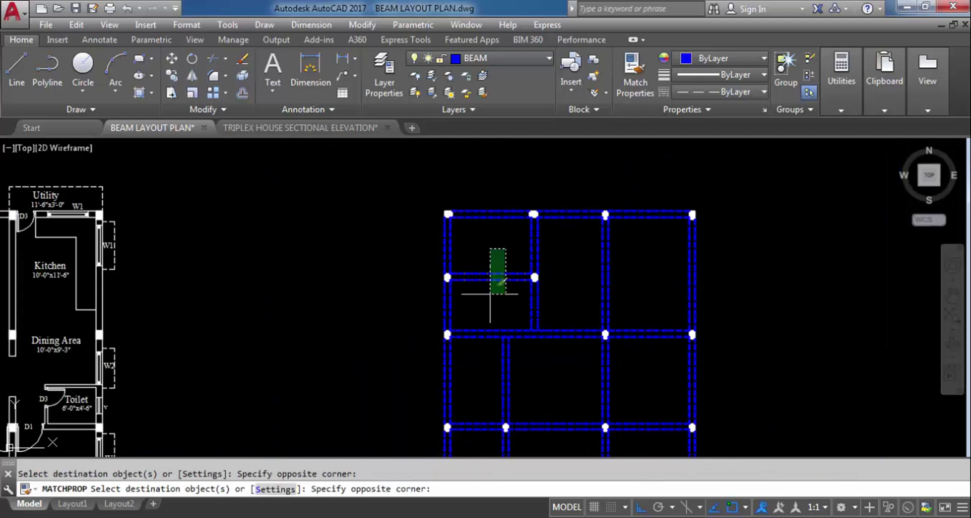
{"action": "left_click", "coordinate": [470, 313]}
{"action": "scroll", "coordinate": [516, 146], "scroll_direction": "down", "scroll_amount": 4}
{"action": "scroll", "coordinate": [530, 235], "scroll_direction": "up", "scroll_amount": 4}
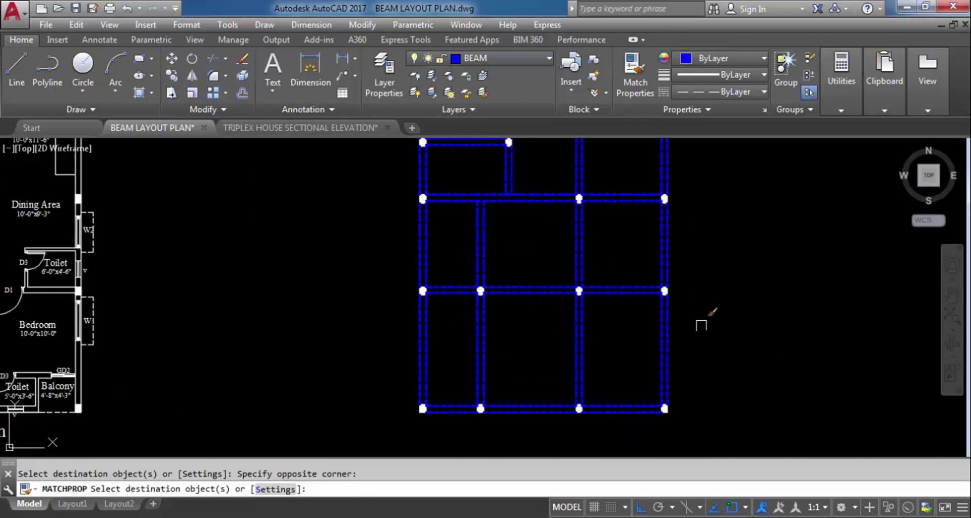
{"action": "scroll", "coordinate": [549, 397], "scroll_direction": "down", "scroll_amount": 2}
{"action": "key", "text": "Escape"}
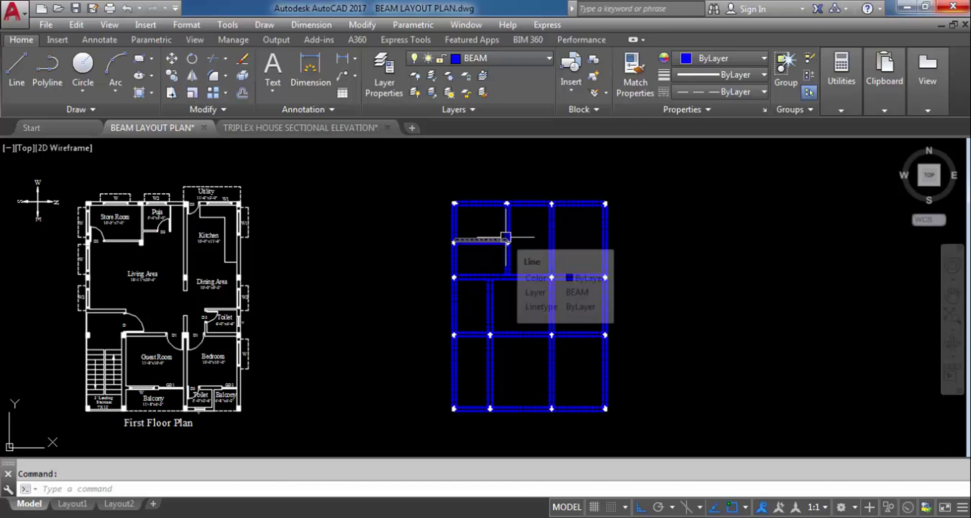
Make BEAM NO the current layer.
{"action": "left_click", "coordinate": [495, 58]}
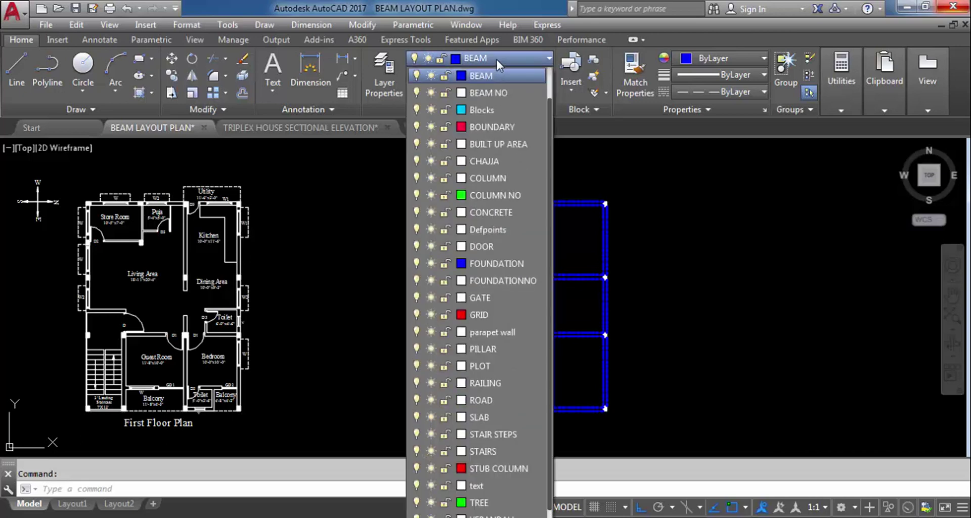
{"action": "scroll", "coordinate": [497, 60], "scroll_direction": "up", "scroll_amount": 1}
{"action": "left_click", "coordinate": [493, 109]}
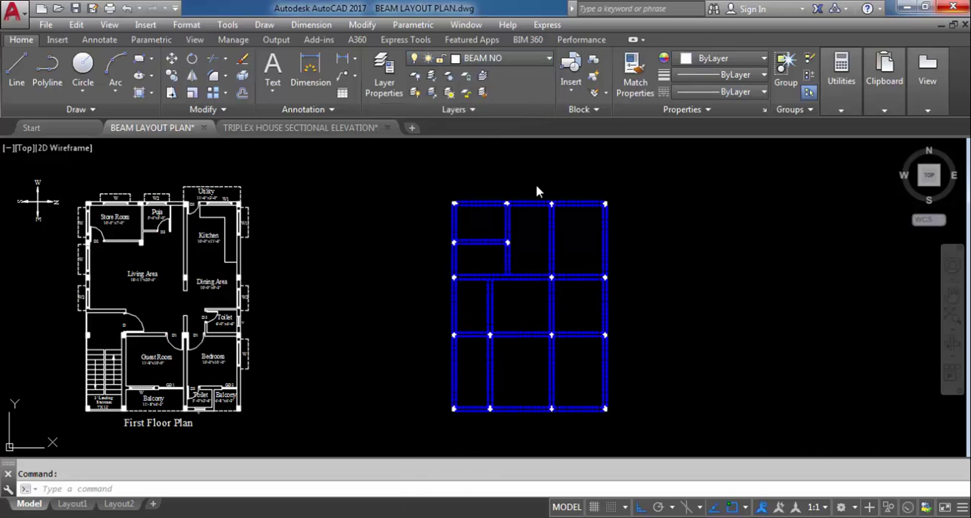
Copy the Store Room label from the first floor plan and paste it just below the upper-left beam of the beam layout.
{"action": "mouse_move", "coordinate": [547, 260]}
{"action": "scroll", "coordinate": [136, 203], "scroll_direction": "up", "scroll_amount": 4}
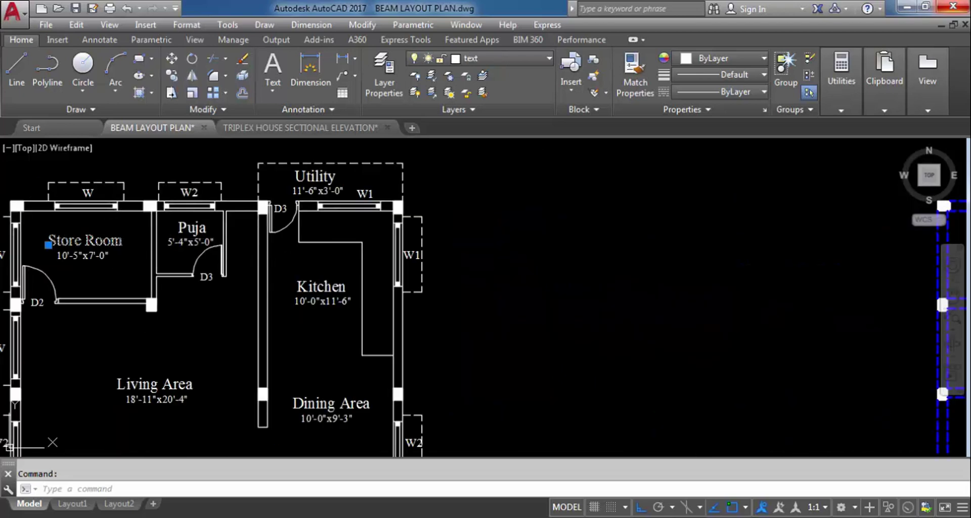
{"action": "key", "text": "ctrl+v"}
{"action": "scroll", "coordinate": [104, 237], "scroll_direction": "down", "scroll_amount": 5}
{"action": "scroll", "coordinate": [361, 243], "scroll_direction": "up", "scroll_amount": 6}
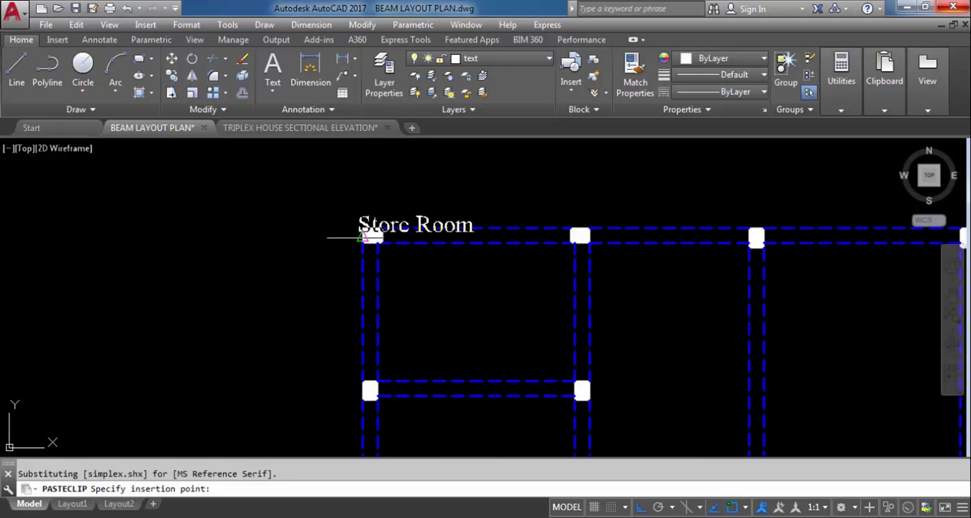
{"action": "scroll", "coordinate": [336, 293], "scroll_direction": "down", "scroll_amount": 3}
{"action": "scroll", "coordinate": [380, 284], "scroll_direction": "up", "scroll_amount": 2}
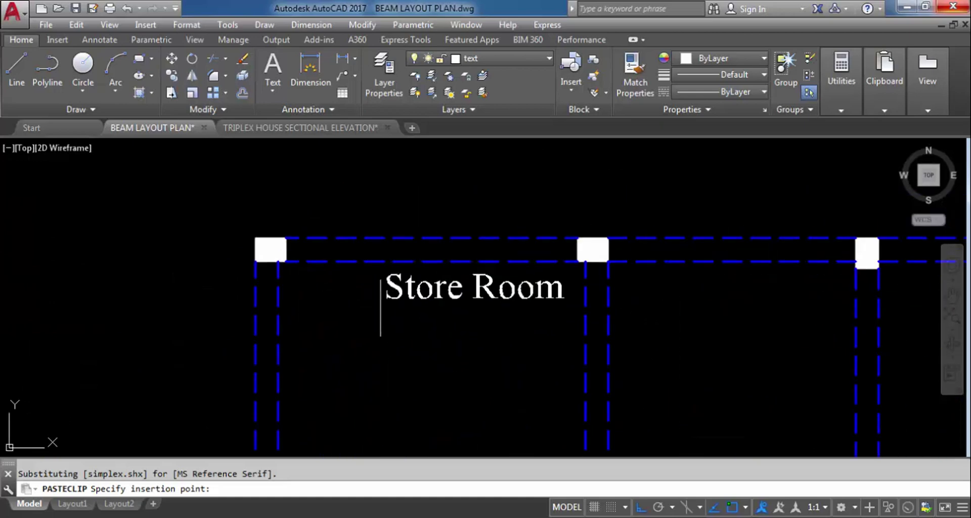
{"action": "left_click", "coordinate": [342, 302]}
Set the text height of the pasted Store Room label to 9".
{"action": "left_click", "coordinate": [386, 285]}
{"action": "right_click", "coordinate": [389, 293]}
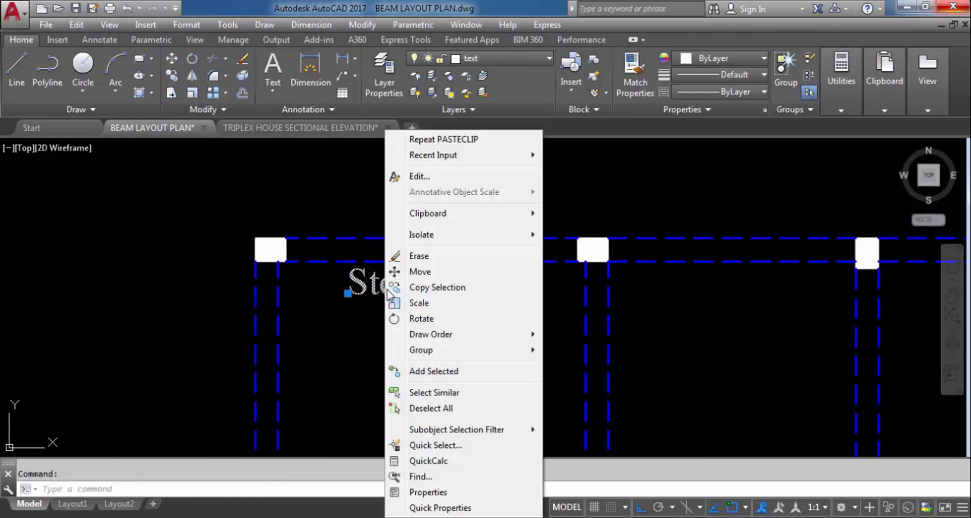
{"action": "left_click", "coordinate": [428, 492]}
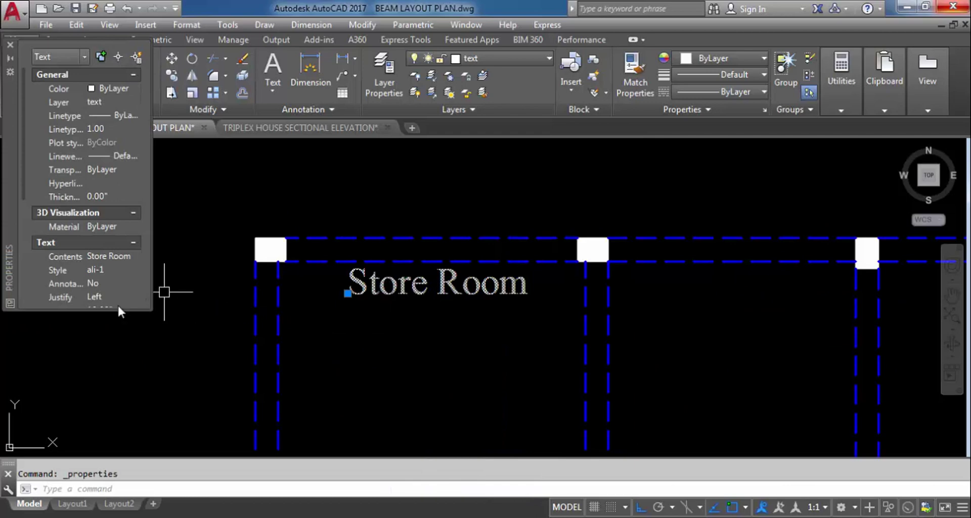
{"action": "left_click", "coordinate": [102, 305]}
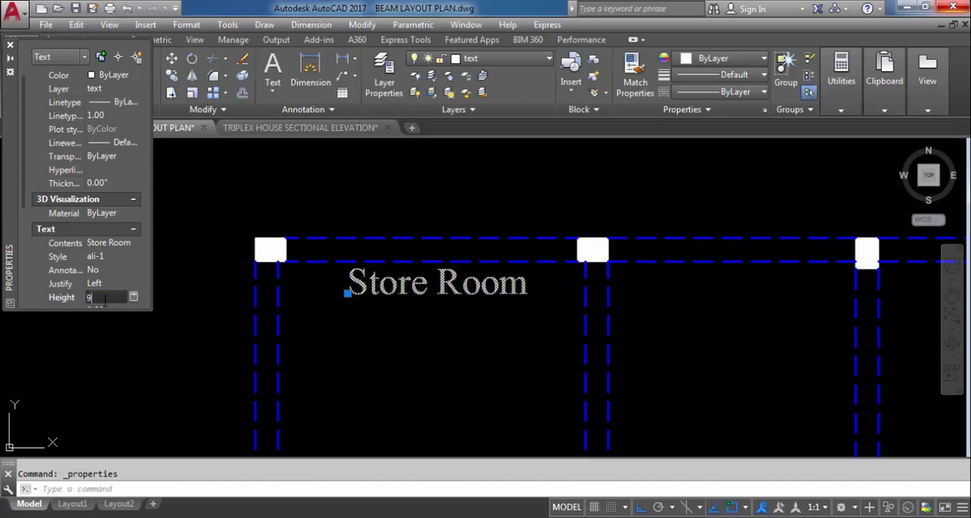
{"action": "type", "text": "9"}
{"action": "key", "text": "Return"}
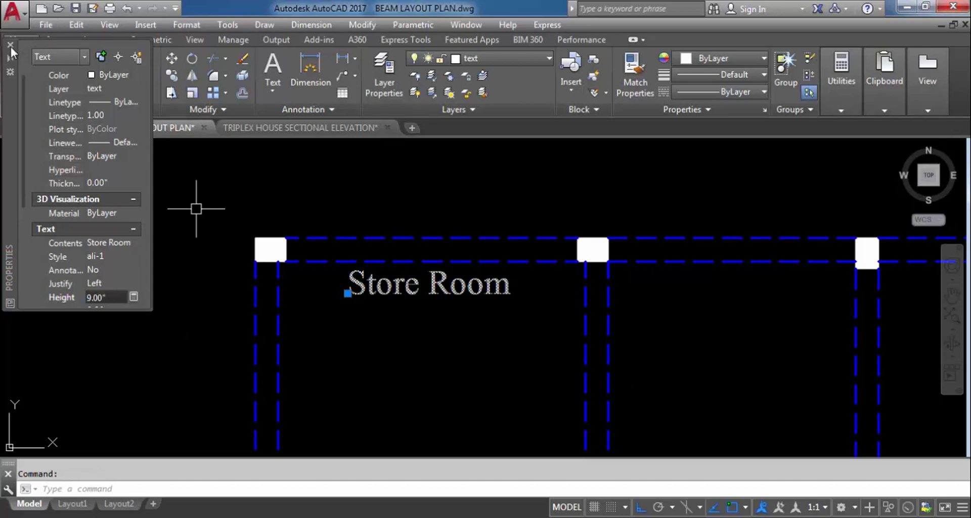
{"action": "left_click", "coordinate": [10, 45]}
{"action": "key", "text": "Escape"}
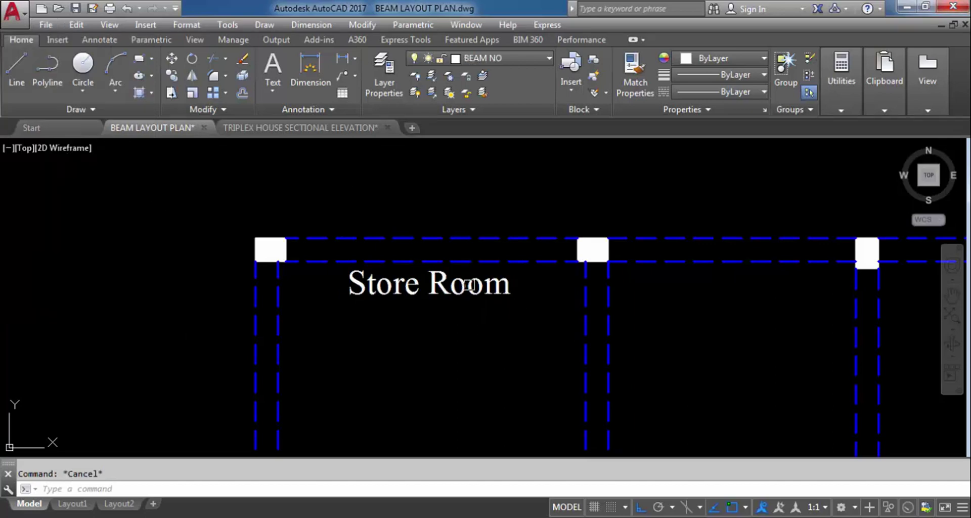
Change the pasted label's text to B1-9"x12".
{"action": "double_click", "coordinate": [430, 284]}
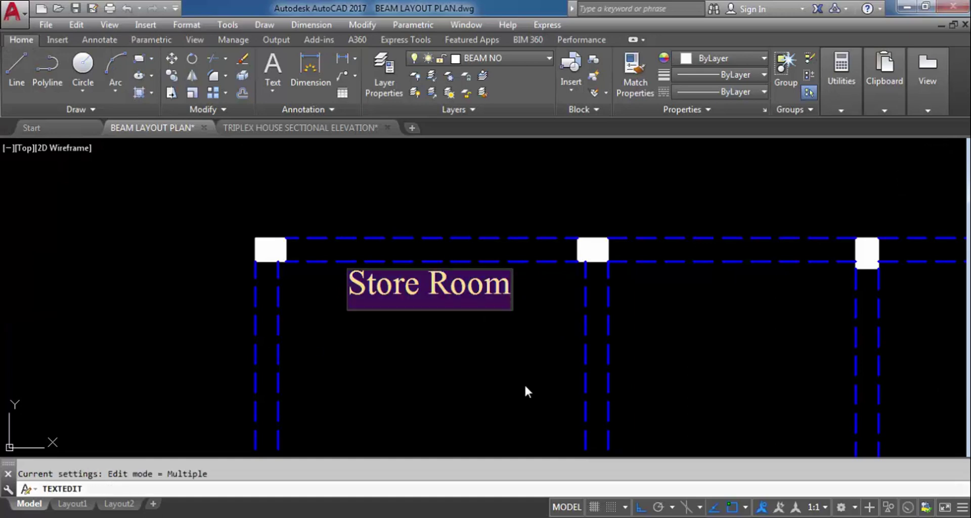
{"action": "type", "text": "B"}
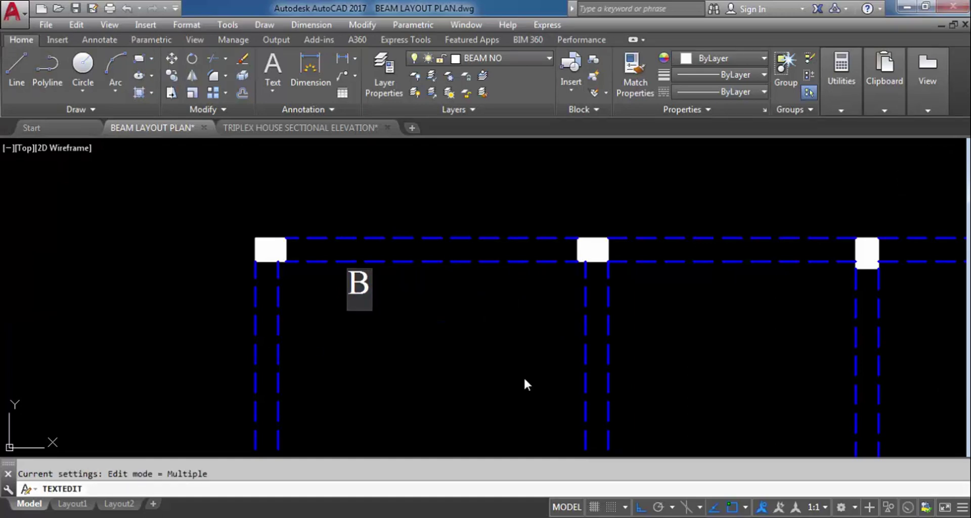
{"action": "type", "text": "1"}
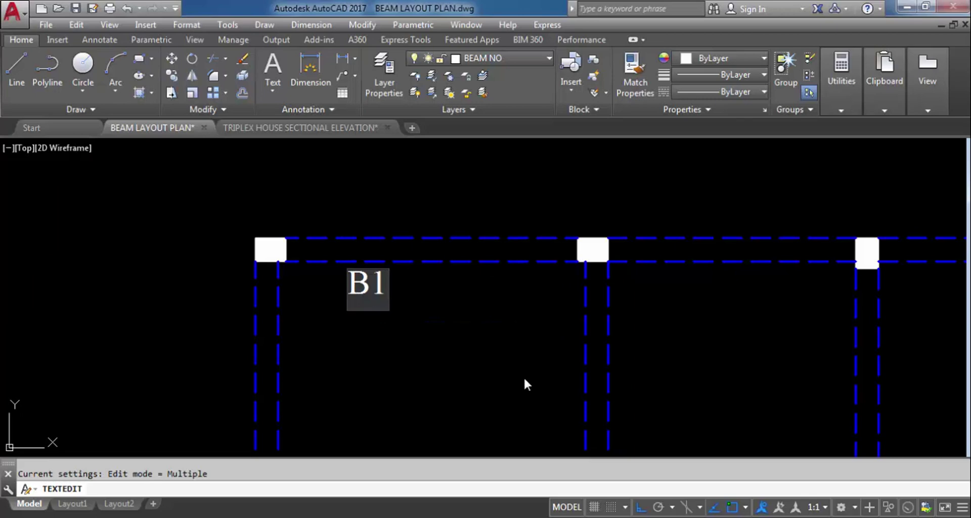
{"action": "type", "text": "-"}
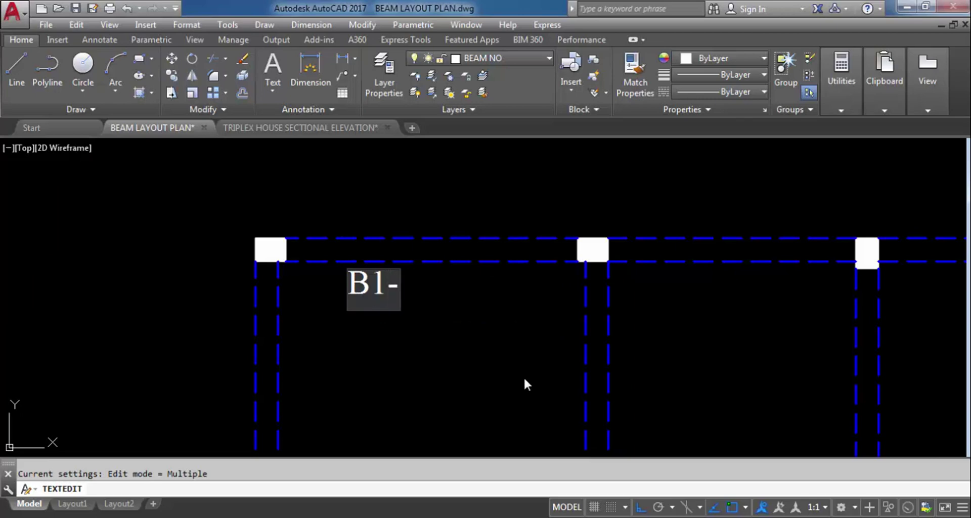
{"action": "type", "text": "9\""}
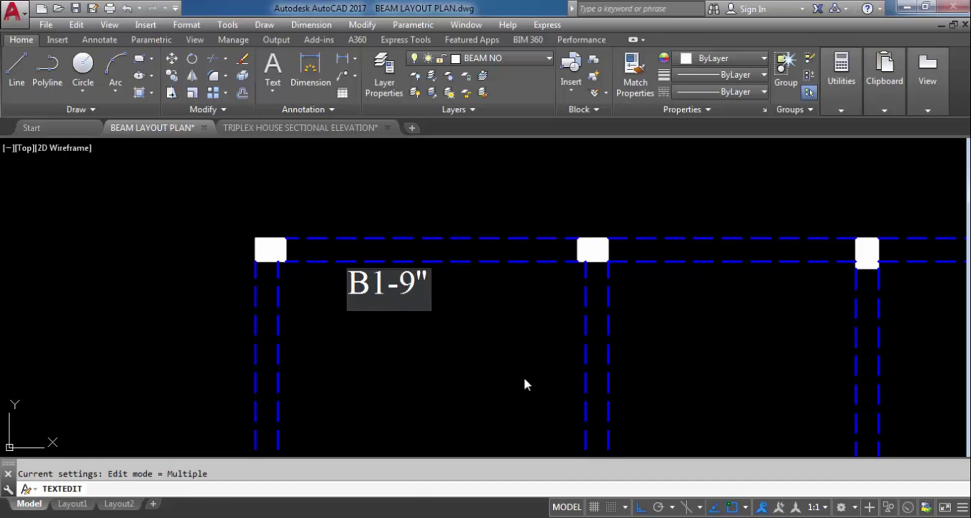
{"action": "type", "text": "x"}
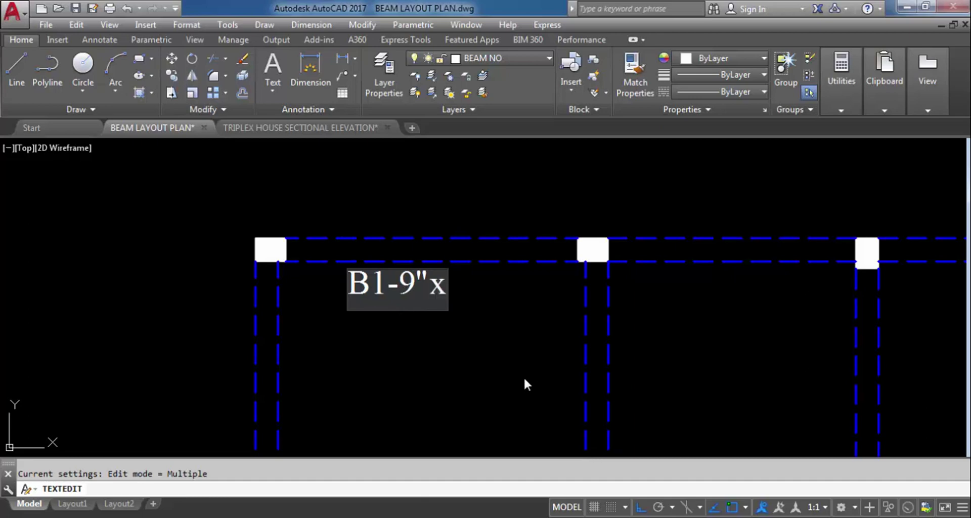
{"action": "type", "text": "12\""}
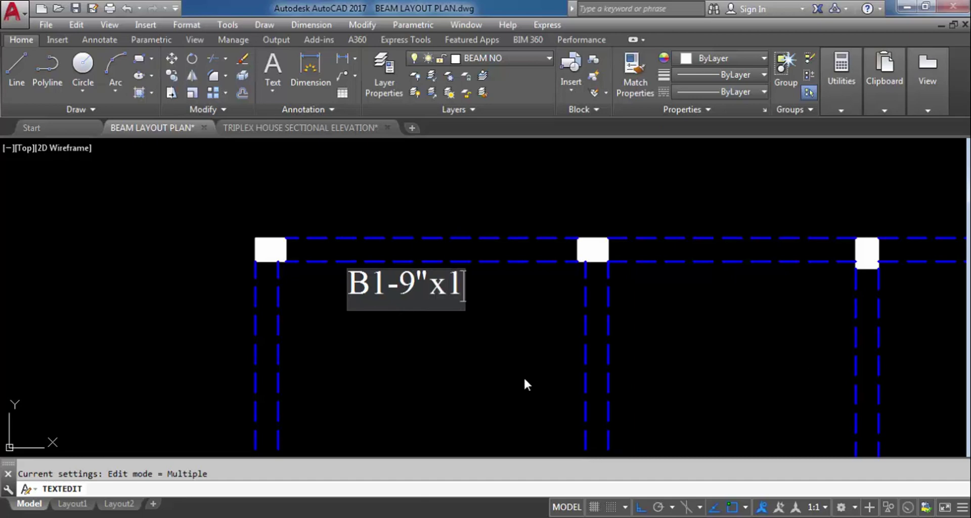
{"action": "left_click", "coordinate": [529, 282]}
{"action": "key", "text": "Escape"}
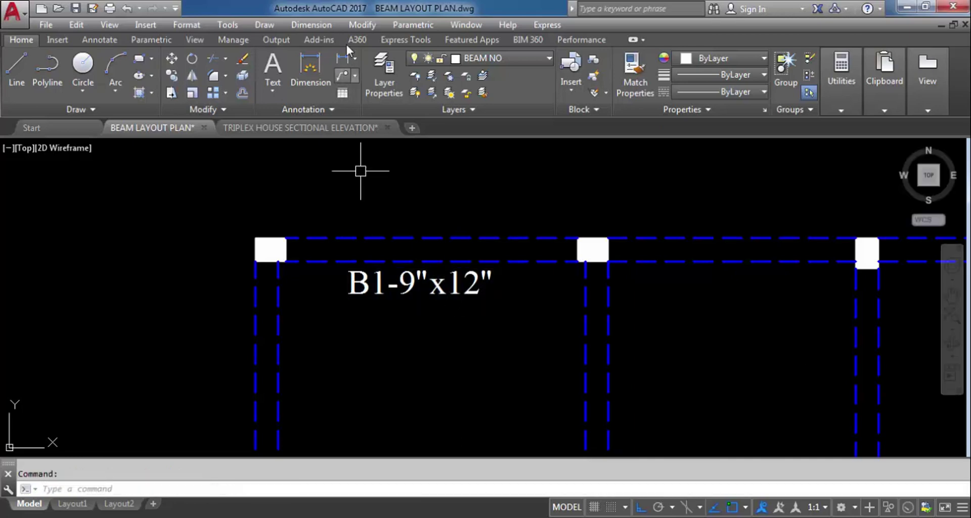
Measure the upper-left beam's width beside the corner column with a temporary linear dimension.
{"action": "left_click", "coordinate": [342, 58]}
{"action": "left_click", "coordinate": [286, 237]}
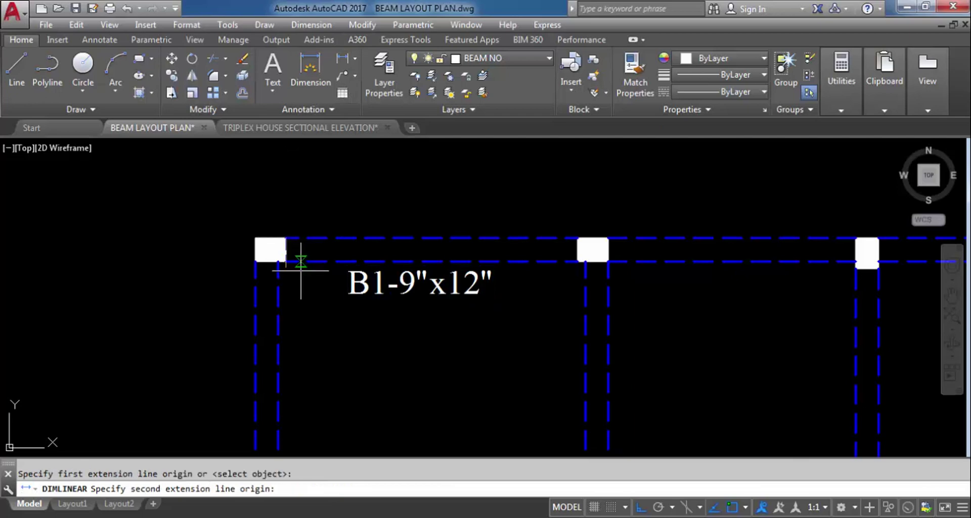
{"action": "left_click", "coordinate": [284, 261]}
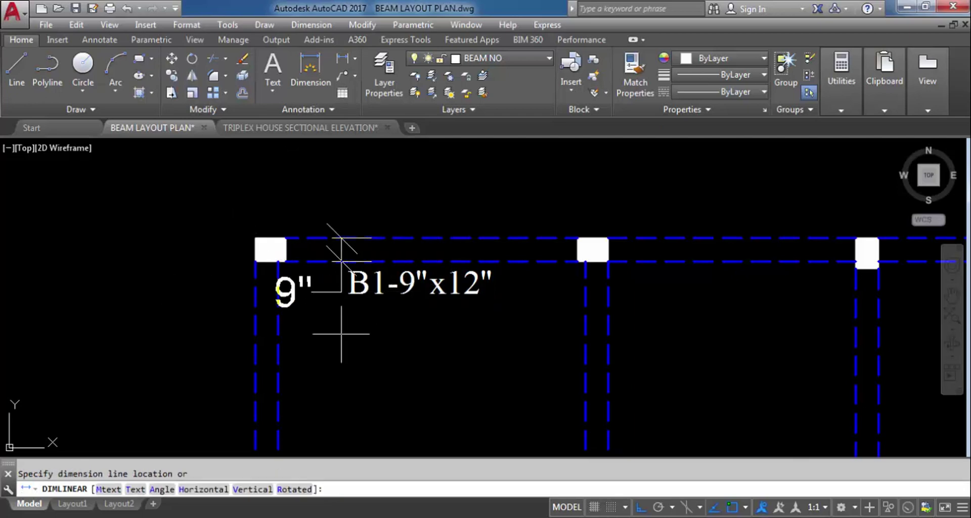
{"action": "key", "text": "Escape"}
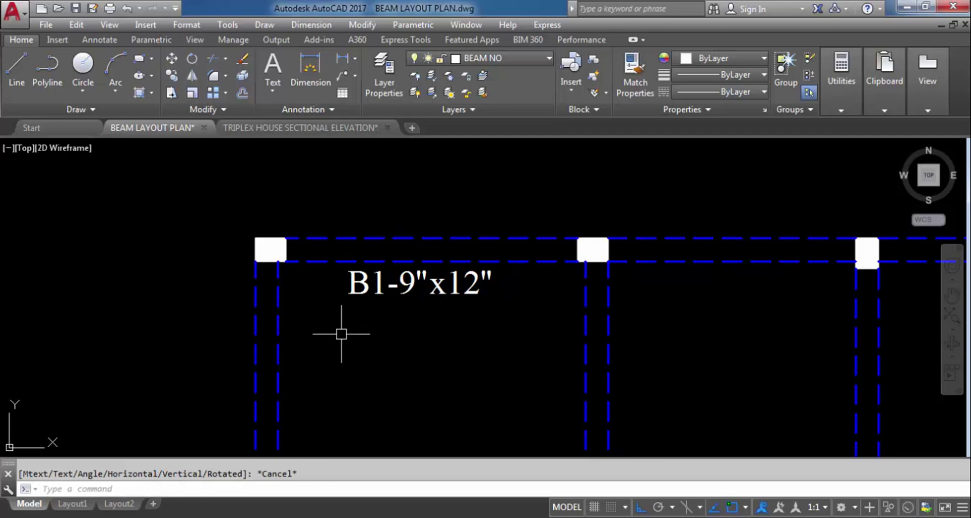
In the TRIPLEX HOUSE SECTIONAL ELEVATION drawing, measure the beam's depth from slab top to beam underside with a temporary linear dimension.
{"action": "left_click", "coordinate": [326, 123]}
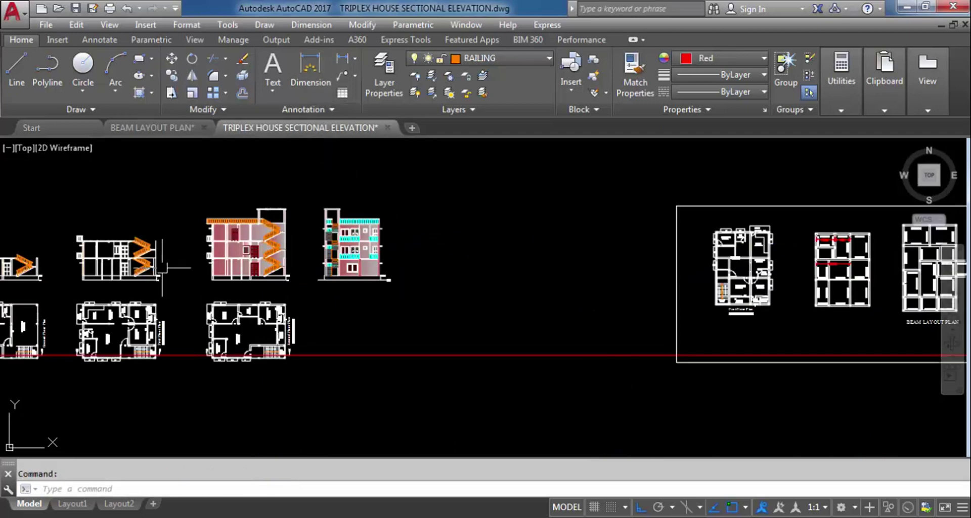
{"action": "scroll", "coordinate": [162, 268], "scroll_direction": "up", "scroll_amount": 10}
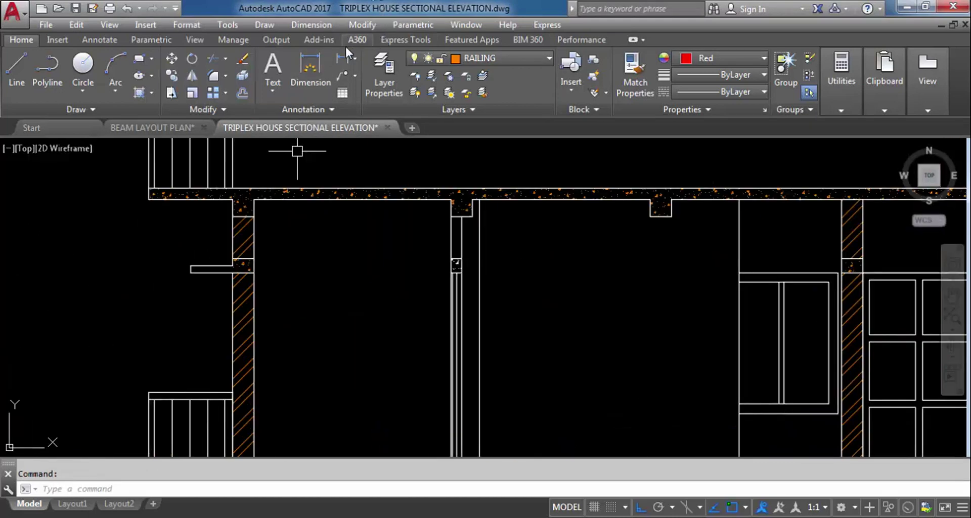
{"action": "left_click", "coordinate": [340, 59]}
{"action": "scroll", "coordinate": [228, 192], "scroll_direction": "up", "scroll_amount": 5}
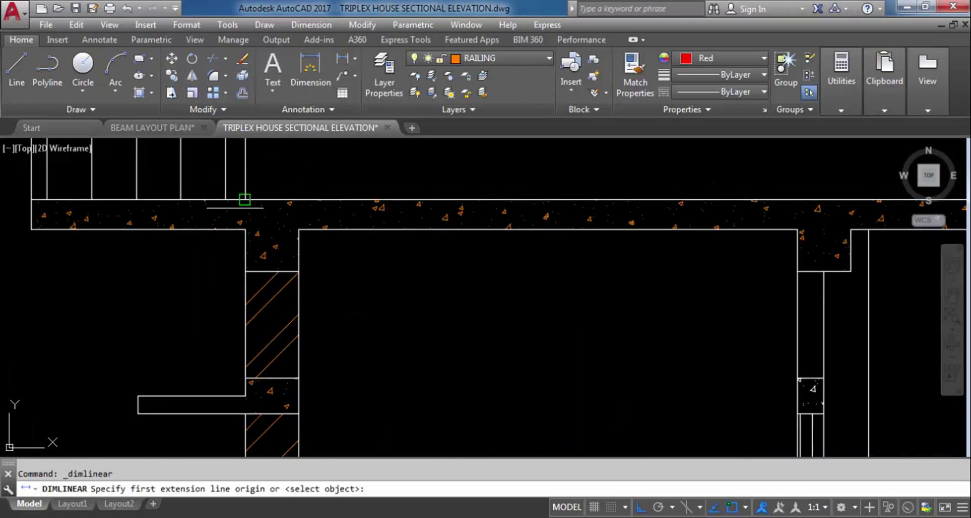
{"action": "left_click", "coordinate": [245, 199]}
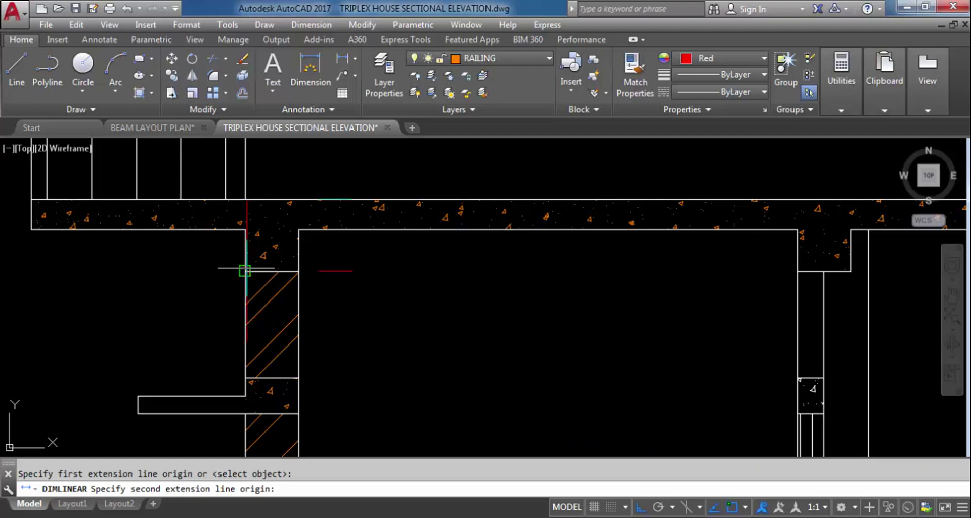
{"action": "left_click", "coordinate": [244, 271]}
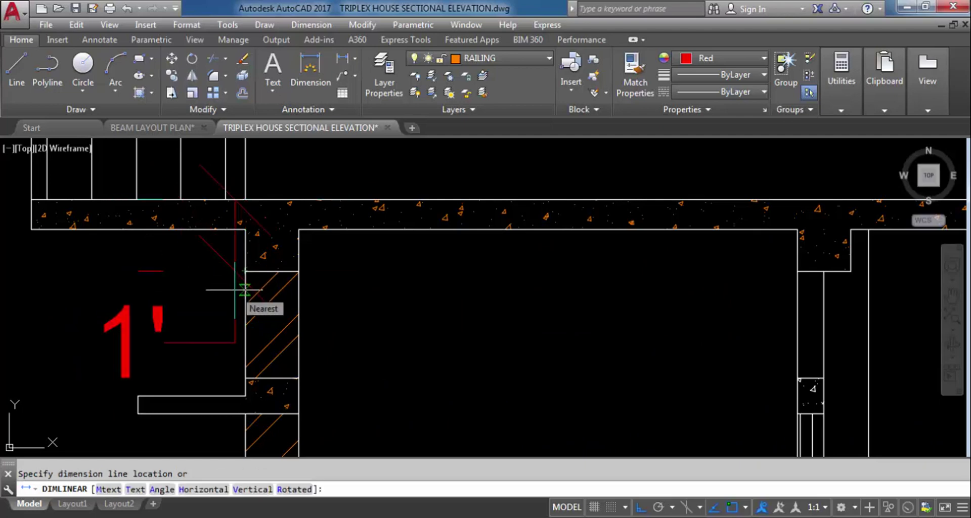
{"action": "key", "text": "Escape"}
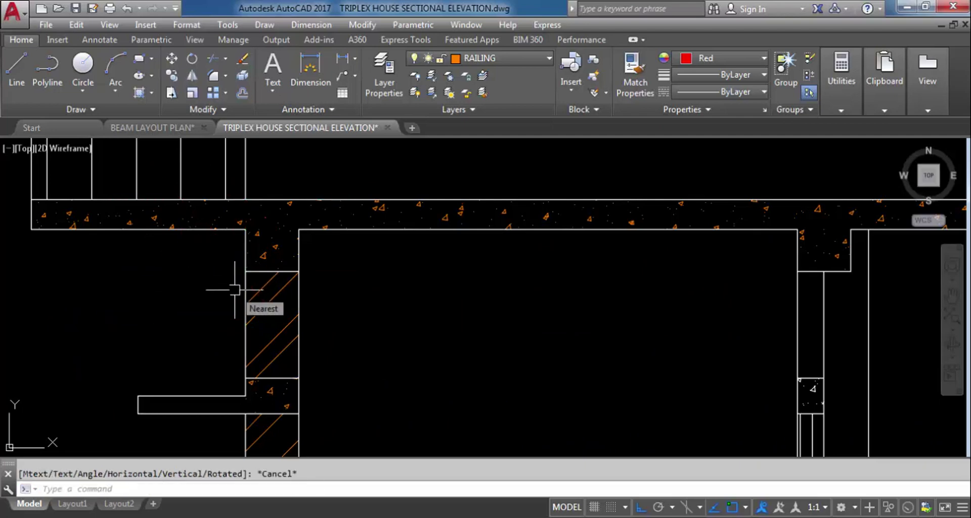
Return to the BEAM LAYOUT PLAN drawing and move the B1-9"x12" label slightly, keeping it just below the upper-left beam.
{"action": "left_click", "coordinate": [163, 132]}
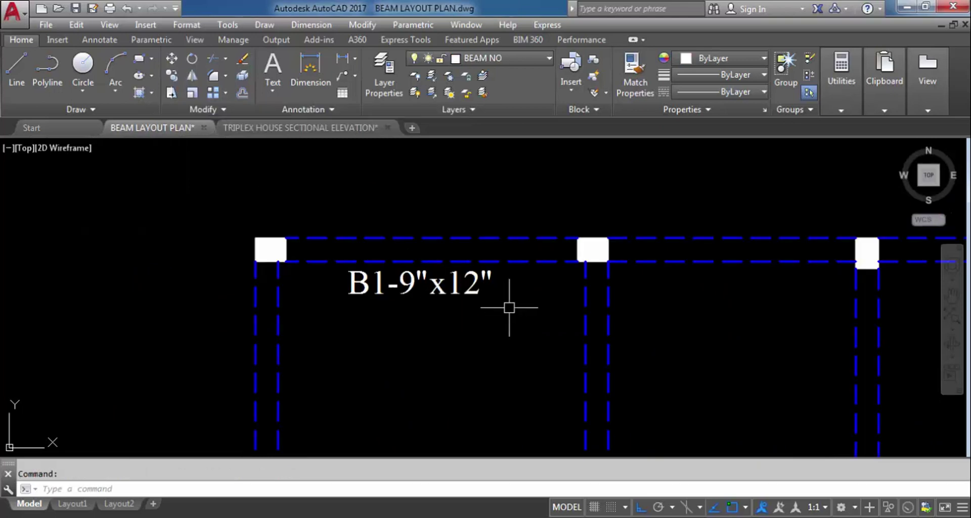
{"action": "scroll", "coordinate": [380, 226], "scroll_direction": "down", "scroll_amount": 4}
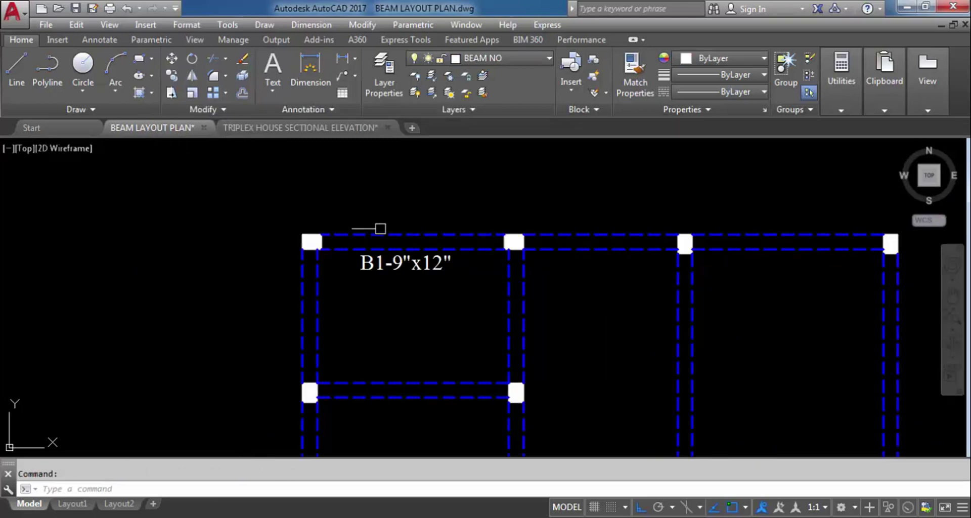
{"action": "scroll", "coordinate": [403, 249], "scroll_direction": "up", "scroll_amount": 4}
{"action": "left_click", "coordinate": [403, 249]}
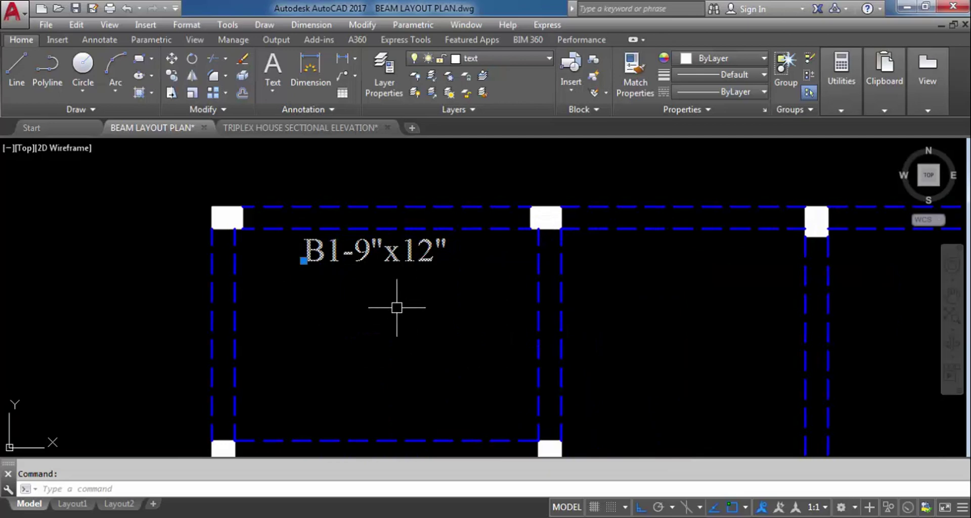
{"action": "key", "text": "Return"}
{"action": "scroll", "coordinate": [397, 263], "scroll_direction": "up", "scroll_amount": 2}
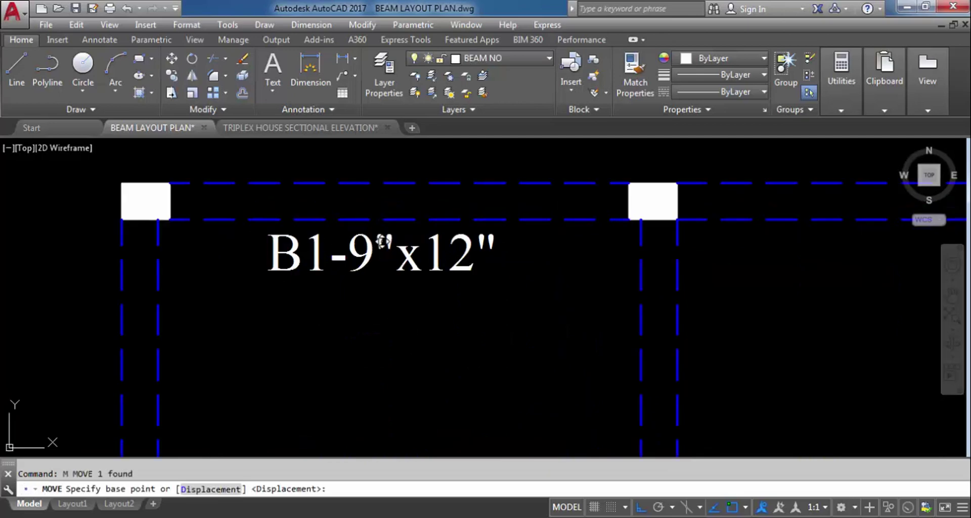
{"action": "left_click", "coordinate": [376, 263]}
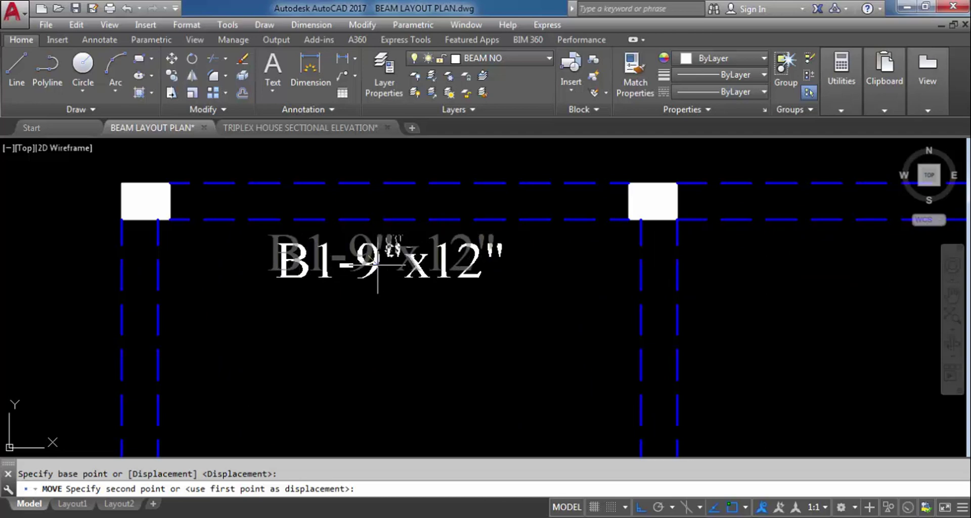
{"action": "key", "text": "F8"}
{"action": "left_click", "coordinate": [380, 264]}
{"action": "scroll", "coordinate": [420, 212], "scroll_direction": "down", "scroll_amount": 2}
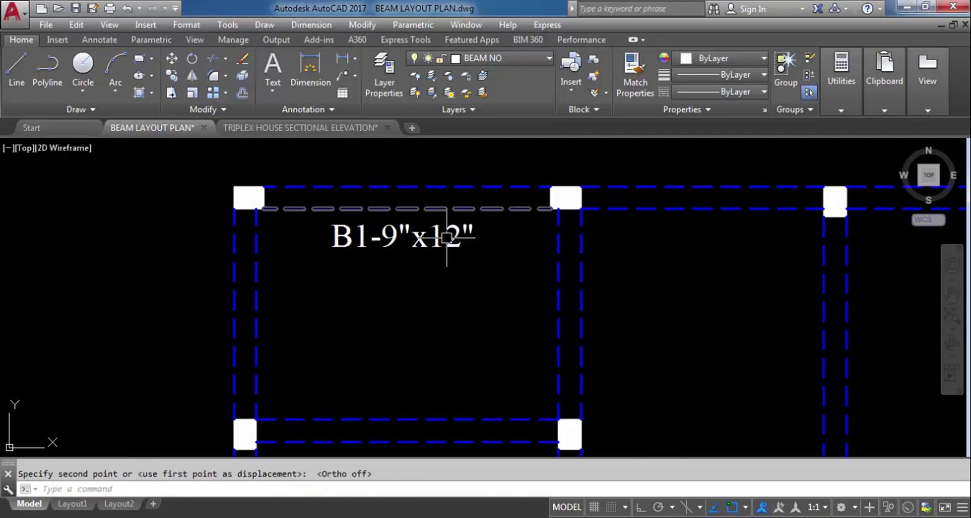
Copy the B1-9"x12" label horizontally to below the second beam of the top row, with Ortho on.
{"action": "left_click", "coordinate": [447, 238]}
{"action": "key", "text": "F8"}
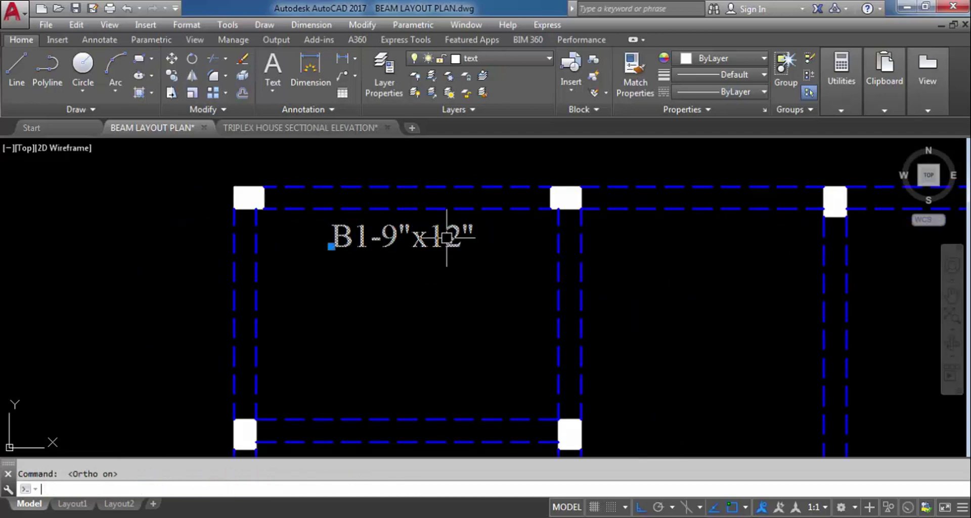
{"action": "type", "text": "co"}
{"action": "key", "text": "Return"}
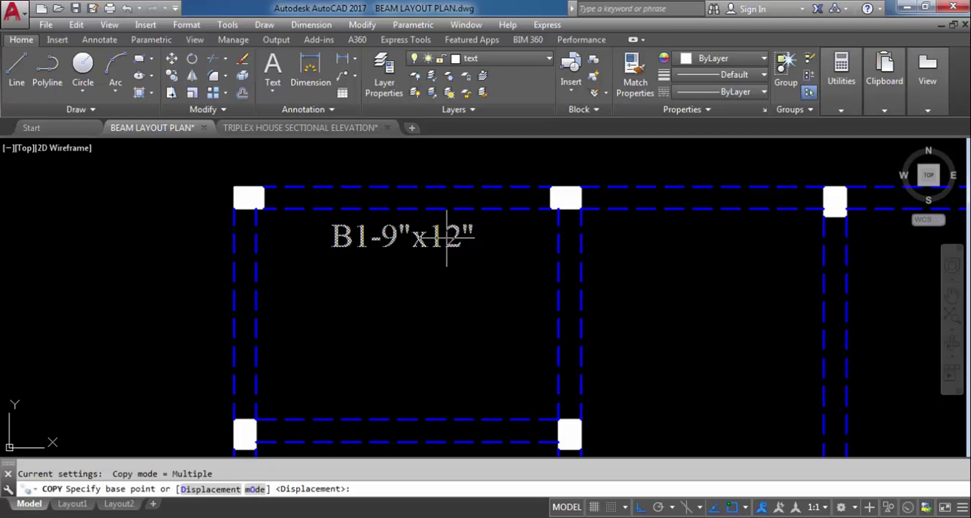
{"action": "scroll", "coordinate": [234, 237], "scroll_direction": "down", "scroll_amount": 4}
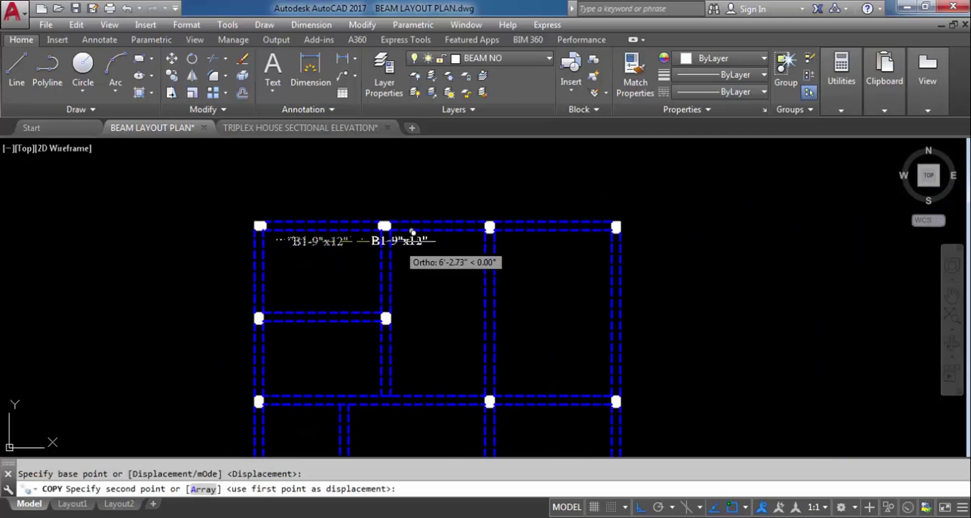
{"action": "scroll", "coordinate": [412, 210], "scroll_direction": "up", "scroll_amount": 6}
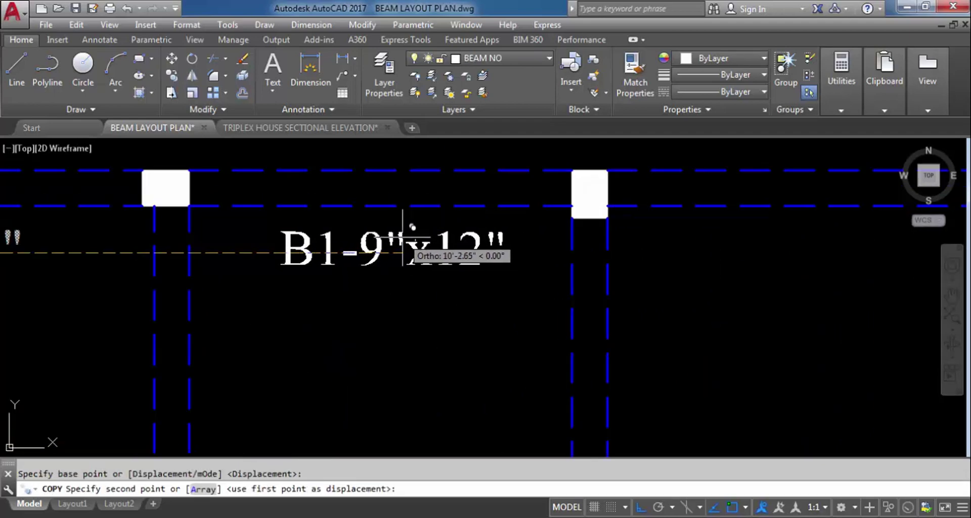
{"action": "left_click", "coordinate": [412, 227]}
{"action": "key", "text": "Escape"}
Change the copied label's text to B2-9"x12".
{"action": "left_click", "coordinate": [368, 255]}
{"action": "double_click", "coordinate": [330, 261]}
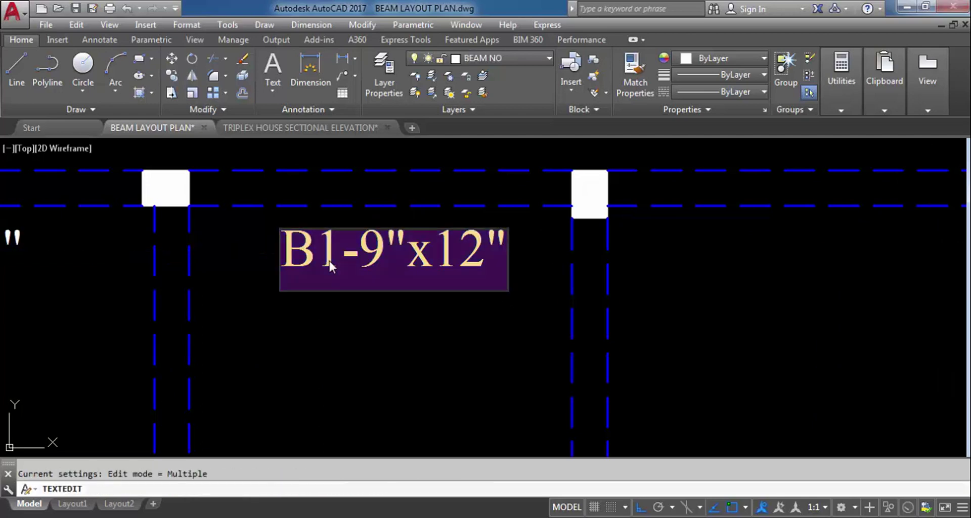
{"action": "left_click", "coordinate": [336, 263]}
{"action": "key", "text": "BackSpace"}
{"action": "type", "text": "2"}
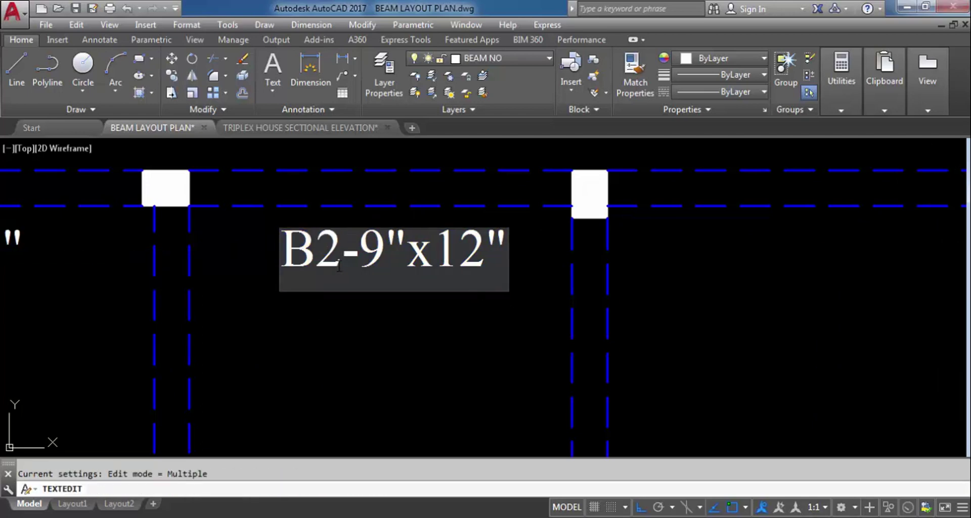
{"action": "left_click", "coordinate": [421, 353]}
{"action": "scroll", "coordinate": [461, 168], "scroll_direction": "down", "scroll_amount": 4}
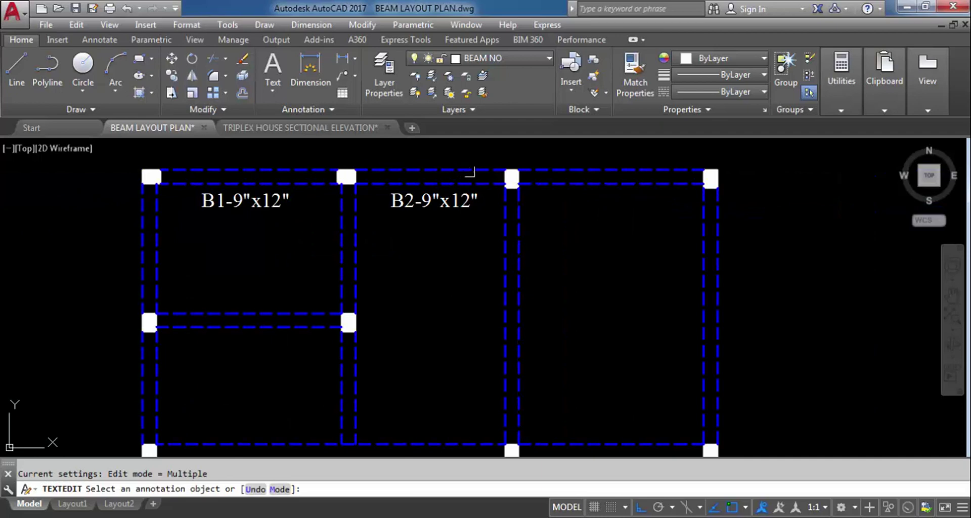
{"action": "scroll", "coordinate": [545, 191], "scroll_direction": "up", "scroll_amount": 2}
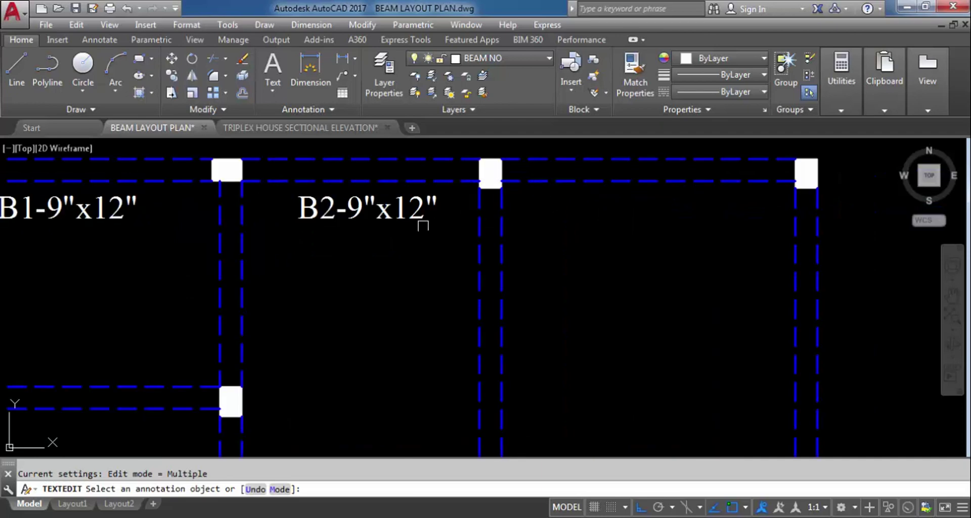
{"action": "key", "text": "Escape"}
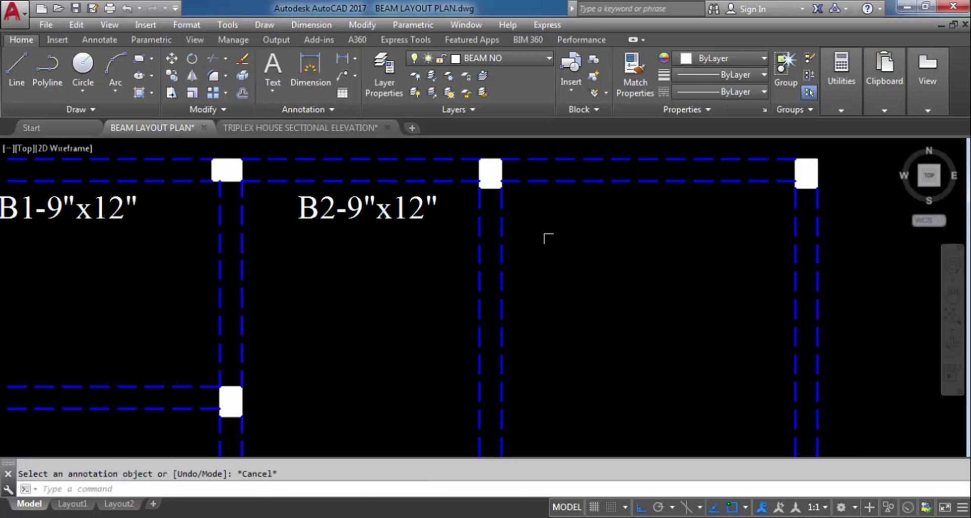
Copy the Utility's two dashed side lines from the First Floor Plan to the outer upper-left corner of the top row's third column.
{"action": "scroll", "coordinate": [546, 236], "scroll_direction": "down", "scroll_amount": 5}
{"action": "scroll", "coordinate": [232, 213], "scroll_direction": "up", "scroll_amount": 4}
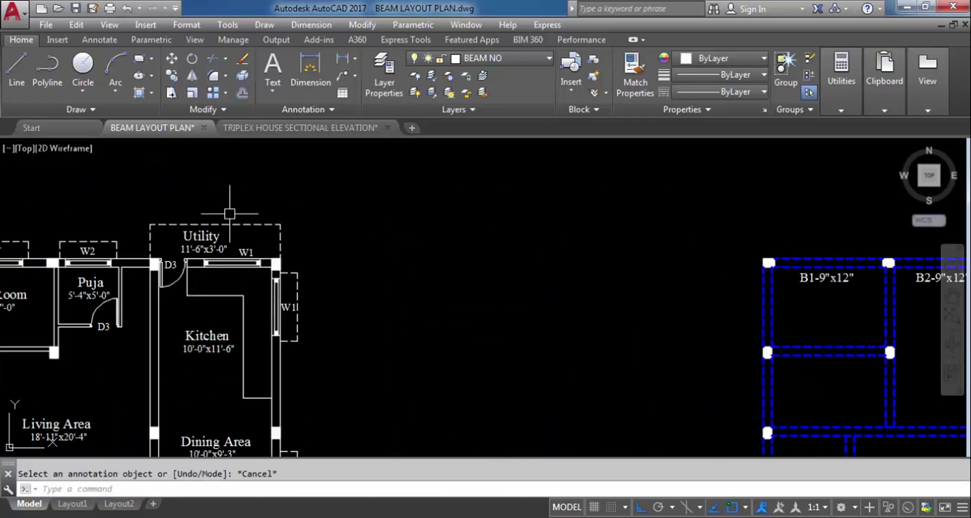
{"action": "scroll", "coordinate": [283, 198], "scroll_direction": "down", "scroll_amount": 4}
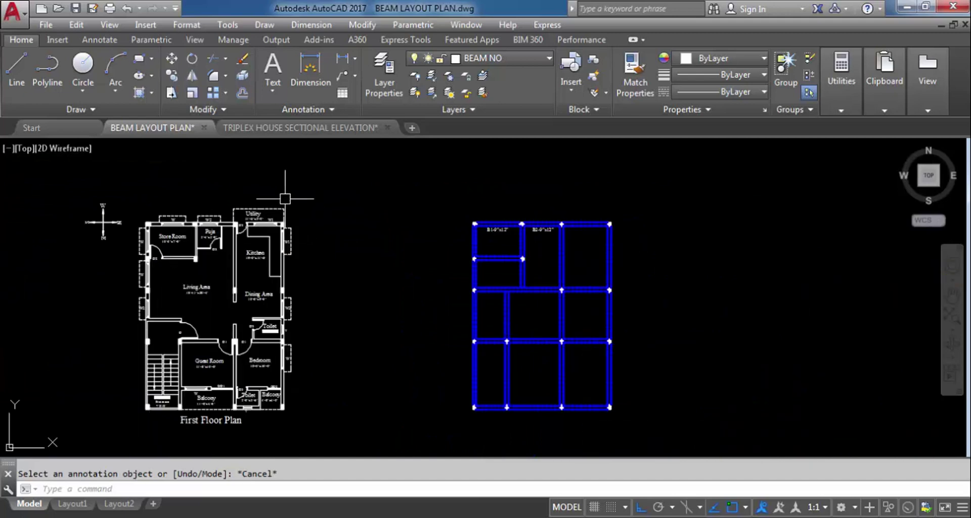
{"action": "scroll", "coordinate": [281, 200], "scroll_direction": "up", "scroll_amount": 4}
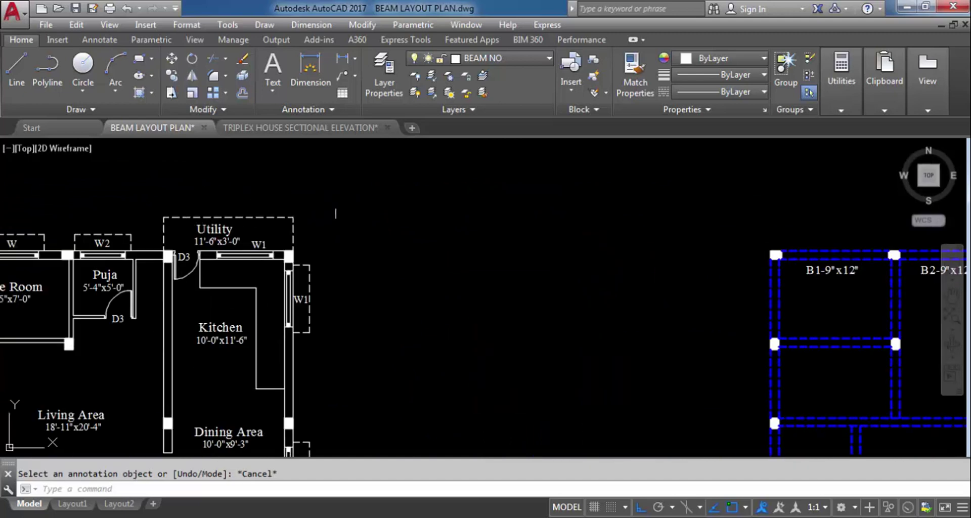
{"action": "left_click", "coordinate": [293, 234]}
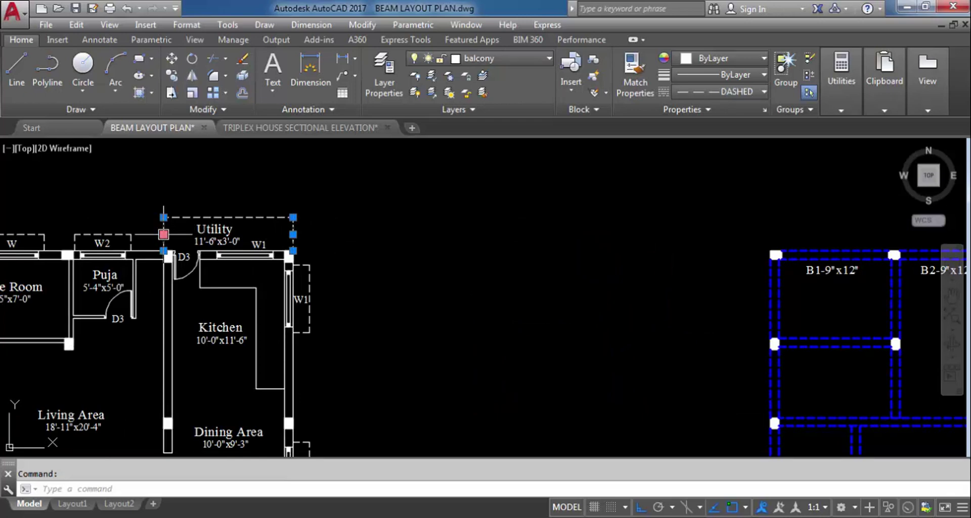
{"action": "type", "text": "co"}
{"action": "key", "text": "Return"}
{"action": "scroll", "coordinate": [163, 241], "scroll_direction": "up", "scroll_amount": 5}
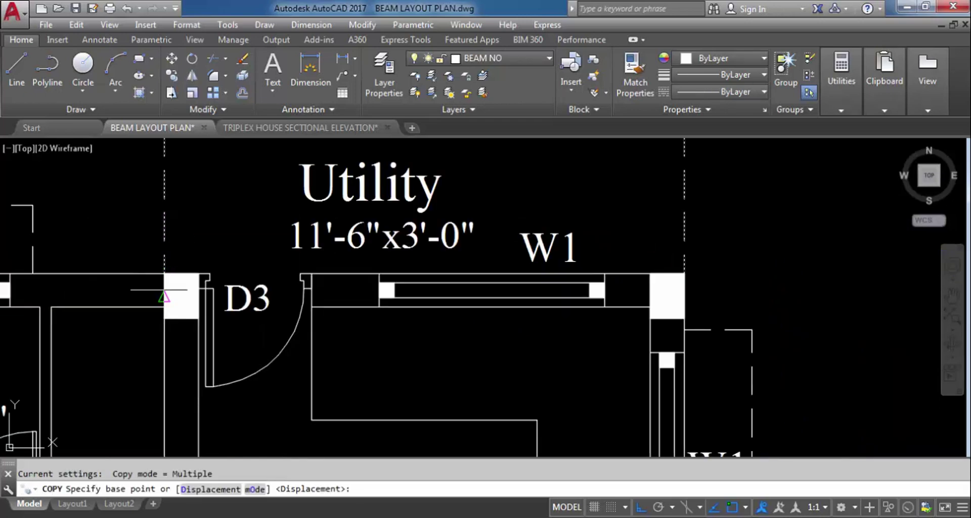
{"action": "left_click", "coordinate": [164, 274]}
{"action": "scroll", "coordinate": [166, 274], "scroll_direction": "down", "scroll_amount": 8}
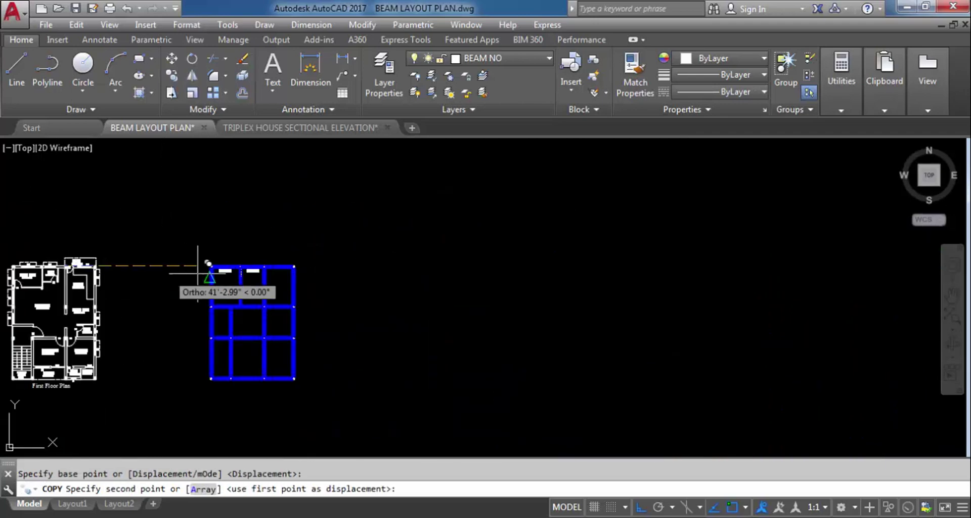
{"action": "scroll", "coordinate": [253, 267], "scroll_direction": "up", "scroll_amount": 8}
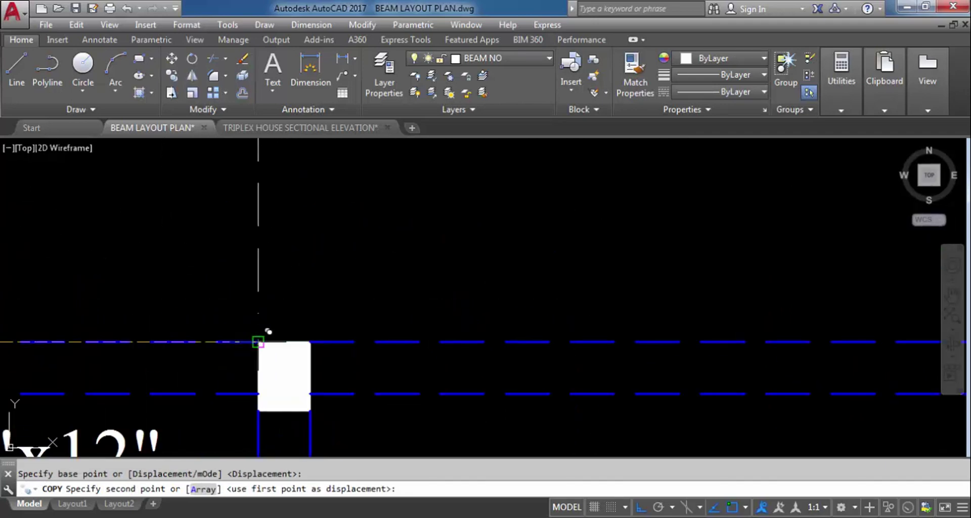
{"action": "left_click", "coordinate": [259, 341]}
{"action": "scroll", "coordinate": [586, 309], "scroll_direction": "down", "scroll_amount": 8}
{"action": "key", "text": "Escape"}
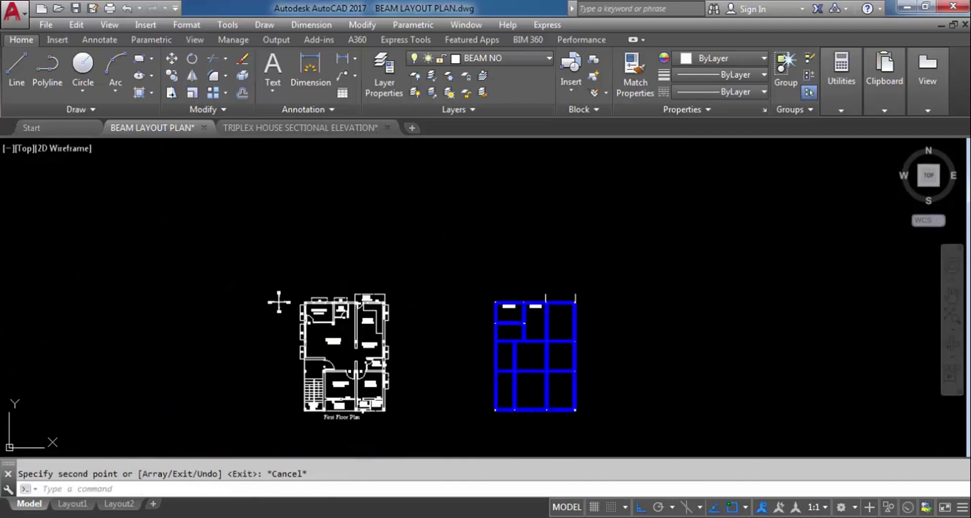
Measure the Utility's left dashed side line in the First Floor Plan with a temporary linear dimension.
{"action": "scroll", "coordinate": [279, 302], "scroll_direction": "up", "scroll_amount": 8}
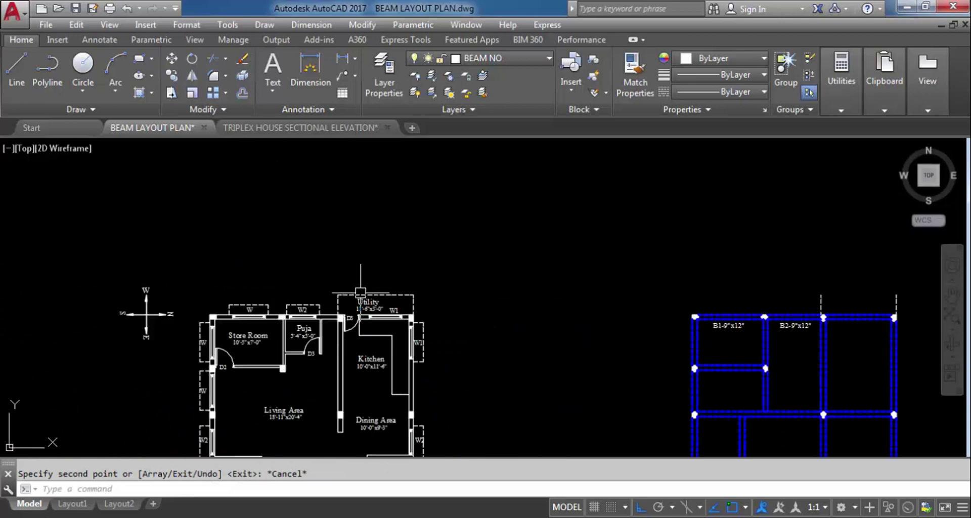
{"action": "left_click", "coordinate": [343, 60]}
{"action": "key", "text": "Return"}
{"action": "scroll", "coordinate": [329, 307], "scroll_direction": "up", "scroll_amount": 5}
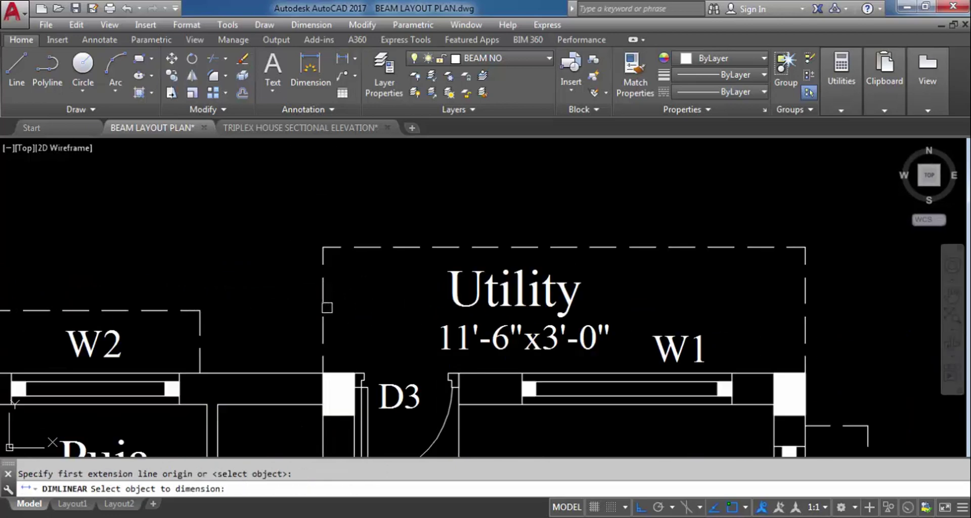
{"action": "left_click", "coordinate": [323, 306]}
{"action": "scroll", "coordinate": [352, 312], "scroll_direction": "down", "scroll_amount": 8}
{"action": "key", "text": "Escape"}
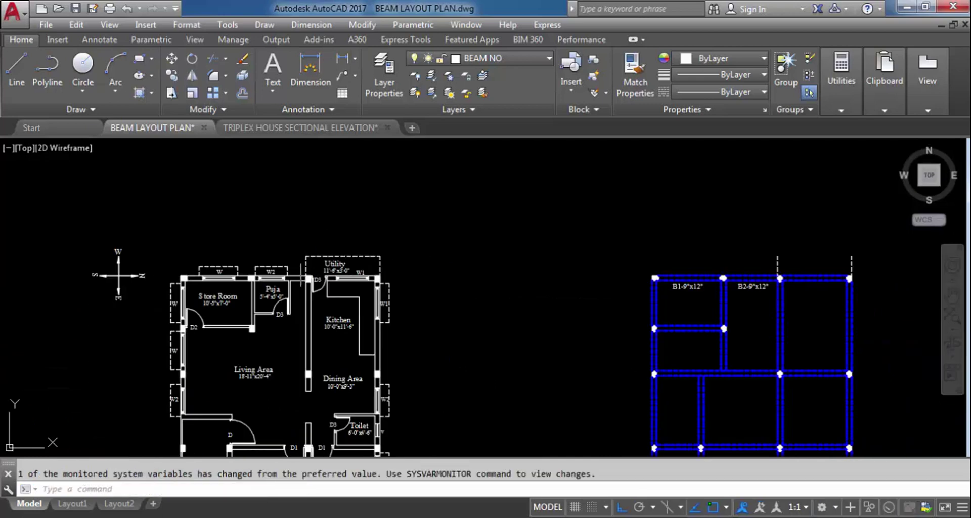
Draw a line over the left copied utility side line, from the third column's upper-left corner to the dashed line's top end.
{"action": "scroll", "coordinate": [319, 229], "scroll_direction": "down", "scroll_amount": 3}
{"action": "scroll", "coordinate": [624, 265], "scroll_direction": "up", "scroll_amount": 5}
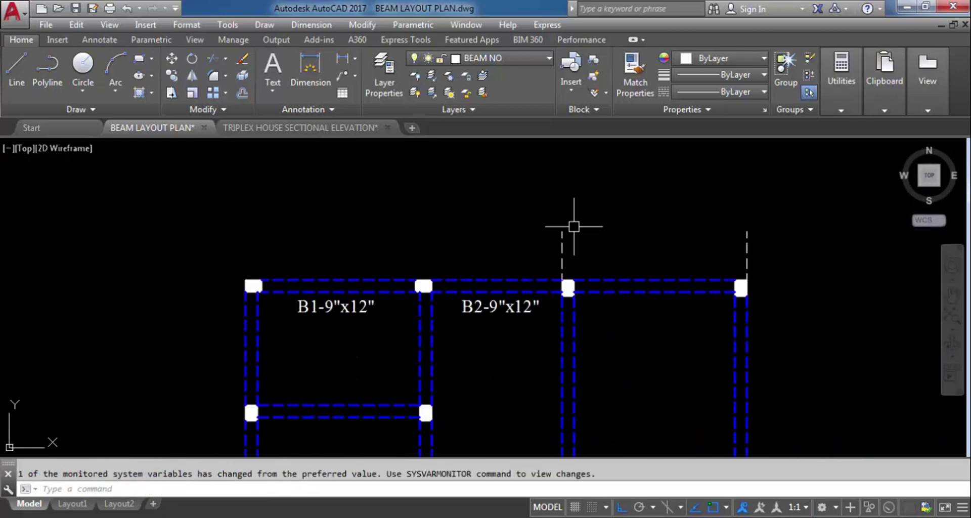
{"action": "type", "text": "L"}
{"action": "key", "text": "Return"}
{"action": "scroll", "coordinate": [562, 268], "scroll_direction": "up", "scroll_amount": 4}
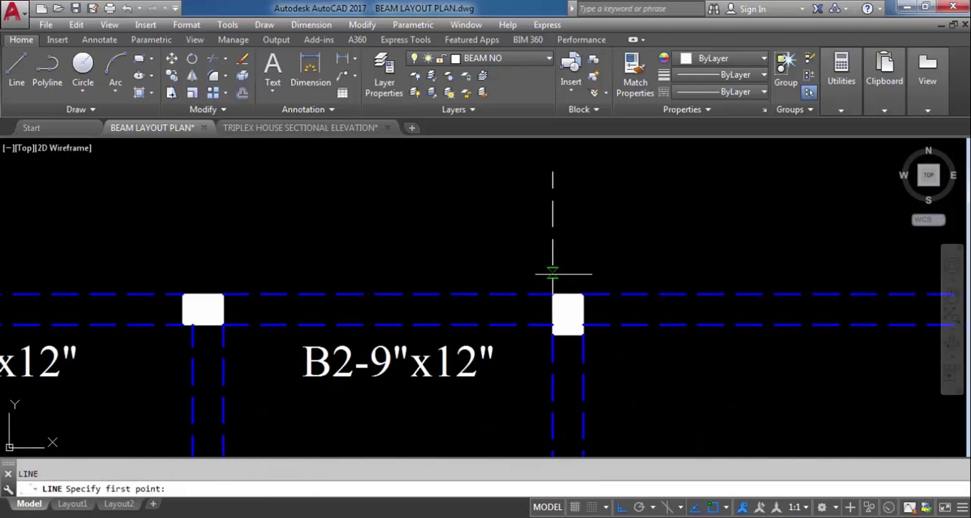
{"action": "left_click", "coordinate": [553, 294]}
{"action": "left_click", "coordinate": [553, 172]}
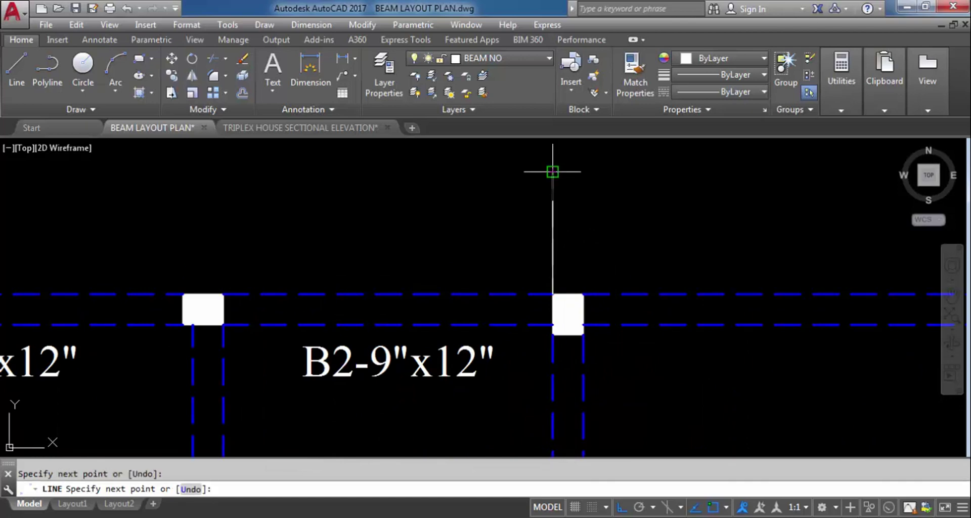
{"action": "key", "text": "Return"}
Draw a line over the right copied utility side line, from the last column's upper-right corner to the dashed line's top end.
{"action": "key", "text": "Return"}
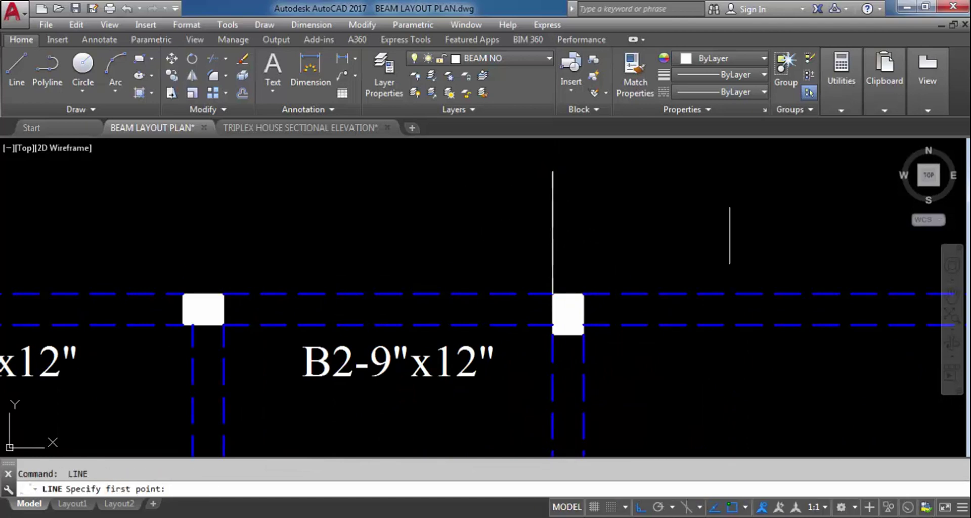
{"action": "scroll", "coordinate": [506, 235], "scroll_direction": "down", "scroll_amount": 4}
{"action": "scroll", "coordinate": [739, 253], "scroll_direction": "up", "scroll_amount": 5}
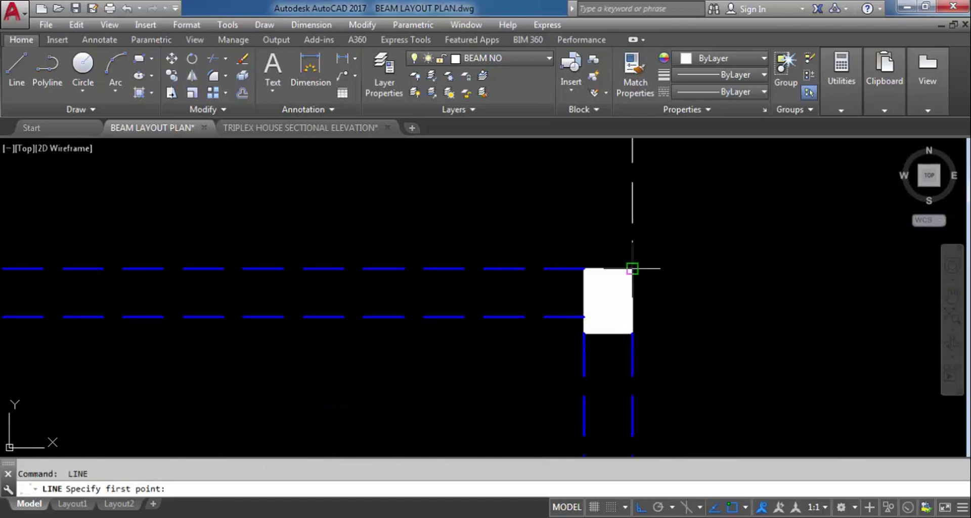
{"action": "left_click", "coordinate": [632, 269]}
{"action": "scroll", "coordinate": [648, 313], "scroll_direction": "down", "scroll_amount": 2}
{"action": "left_click", "coordinate": [638, 165]}
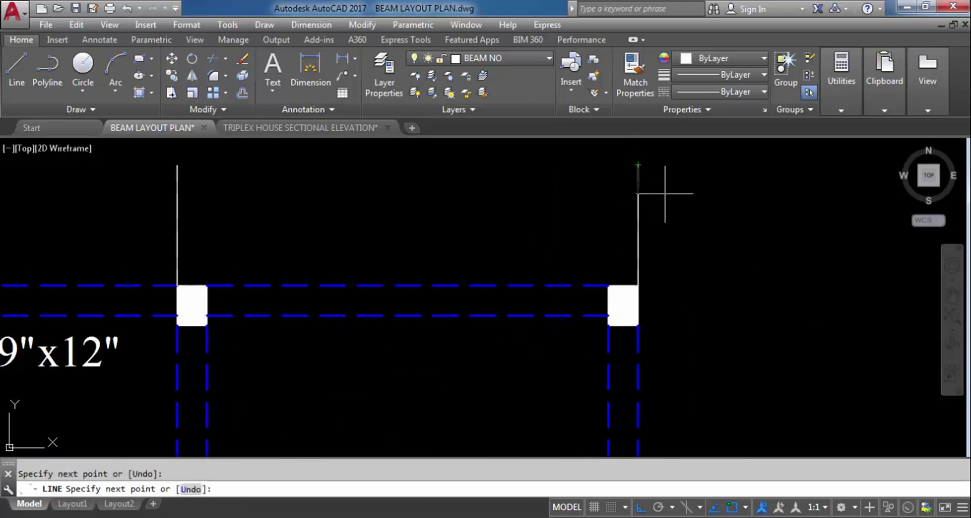
{"action": "key", "text": "Escape"}
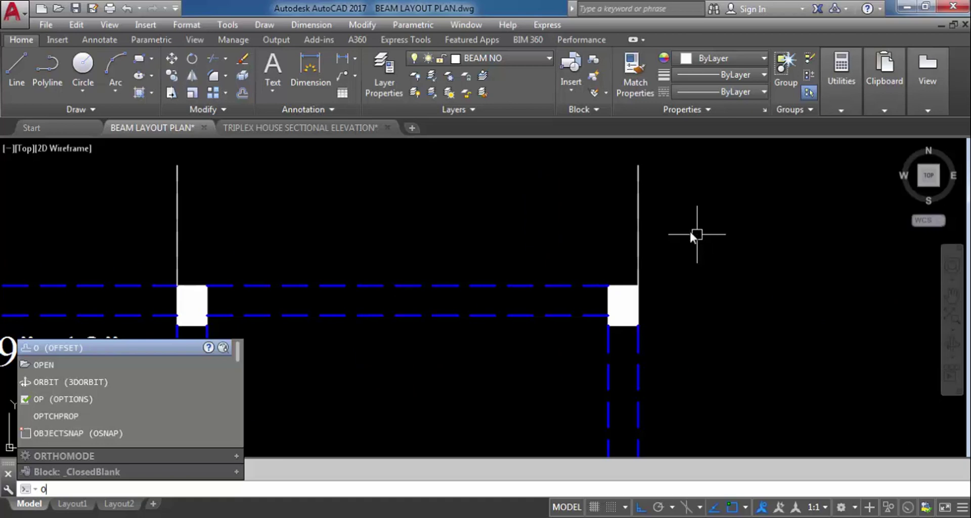
Offset both utility side lines 9" inward, toward each other, above the top row's last two columns.
{"action": "key", "text": "Return"}
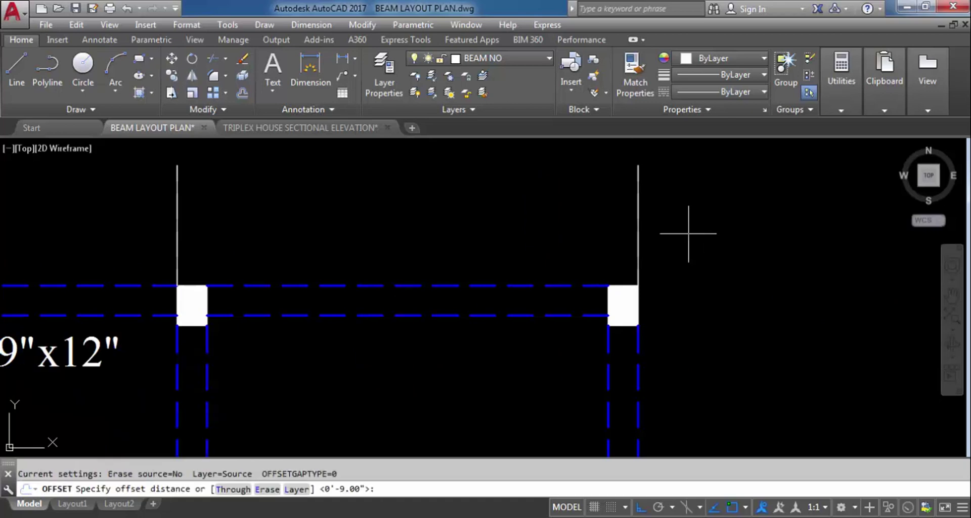
{"action": "key", "text": "Return"}
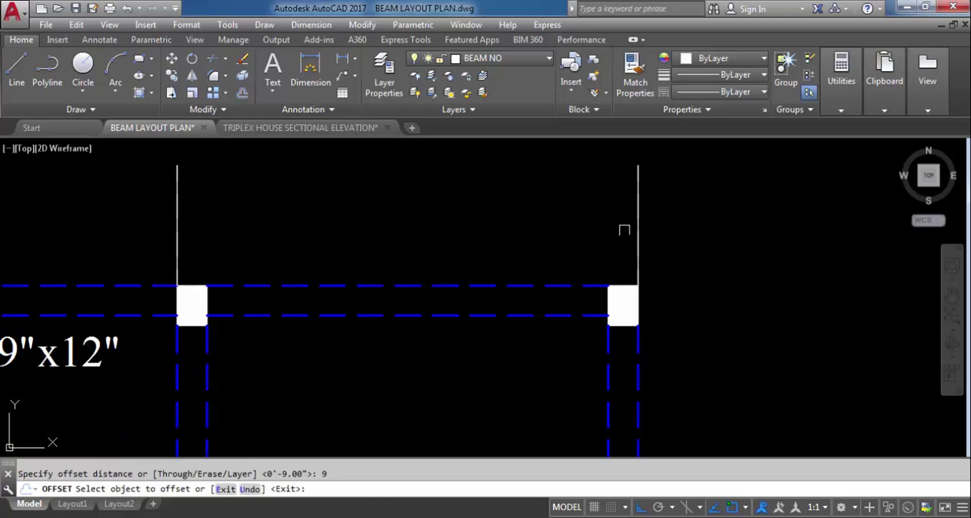
{"action": "left_click", "coordinate": [637, 238]}
{"action": "left_click", "coordinate": [574, 245]}
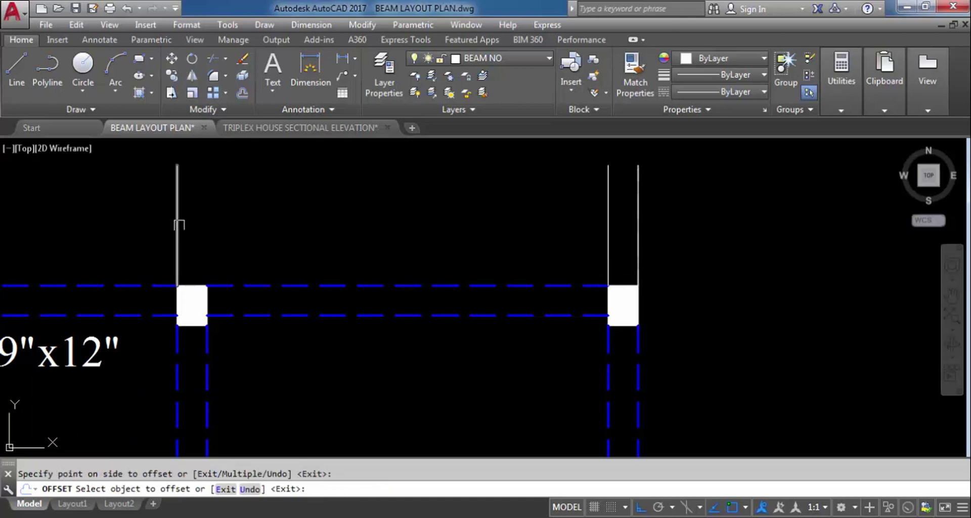
{"action": "left_click", "coordinate": [178, 221]}
{"action": "left_click", "coordinate": [274, 223]}
{"action": "key", "text": "Escape"}
Erase the original outer utility side lines together with the dashed copies lying under them.
{"action": "left_click", "coordinate": [182, 245]}
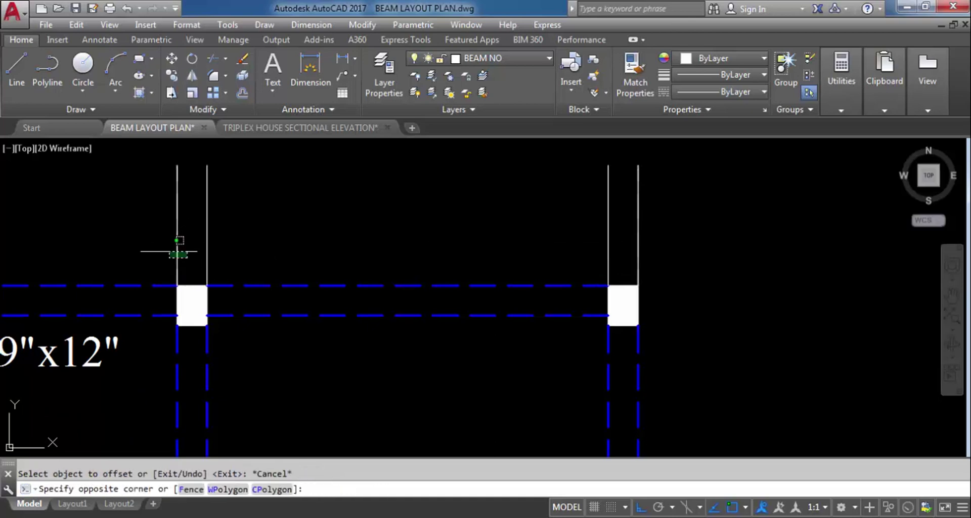
{"action": "left_click", "coordinate": [131, 224]}
{"action": "key", "text": "Delete"}
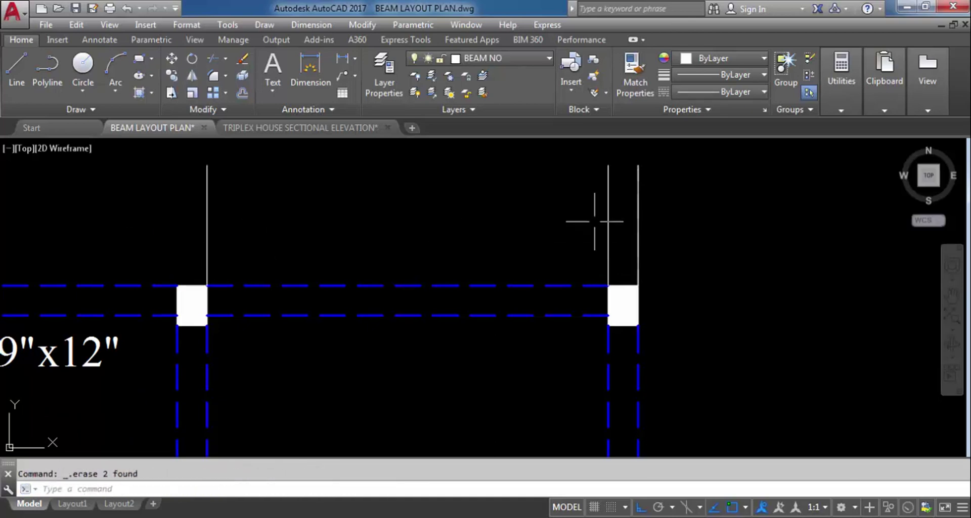
{"action": "left_click", "coordinate": [651, 228]}
{"action": "left_click", "coordinate": [629, 252]}
{"action": "key", "text": "Delete"}
Offset the two remaining inner utility lines 9" outward to form a double-line beam above each column.
{"action": "type", "text": "o"}
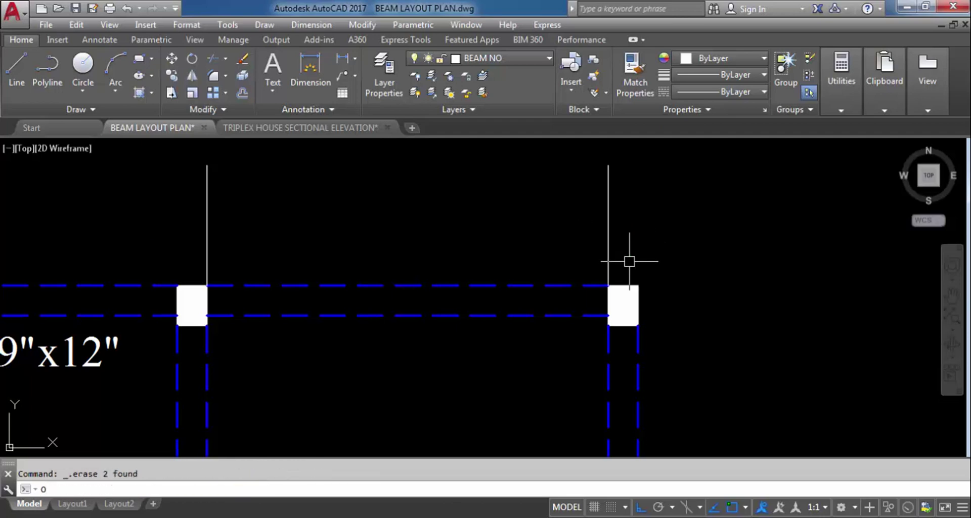
{"action": "key", "text": "Return"}
{"action": "type", "text": "9"}
{"action": "key", "text": "Return"}
{"action": "left_click", "coordinate": [608, 241]}
{"action": "left_click", "coordinate": [628, 242]}
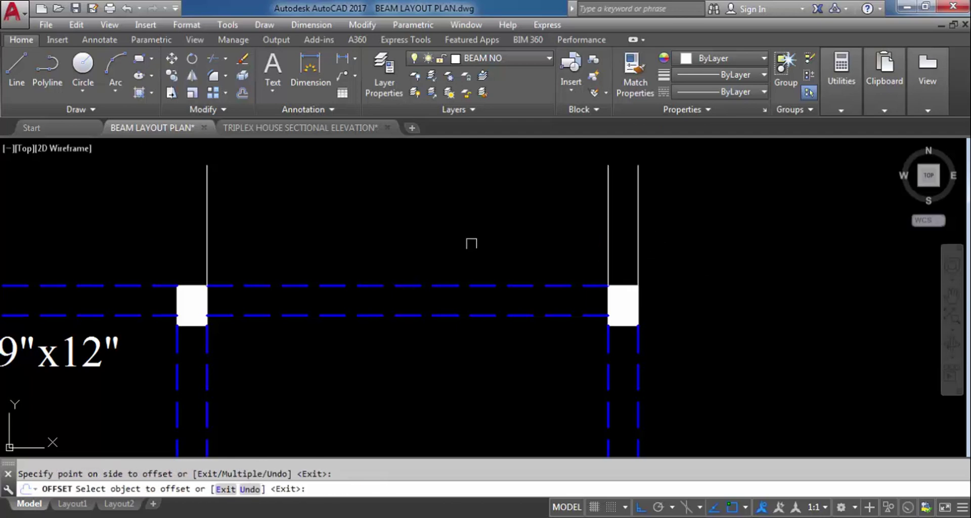
{"action": "left_click", "coordinate": [207, 217]}
{"action": "left_click", "coordinate": [201, 225]}
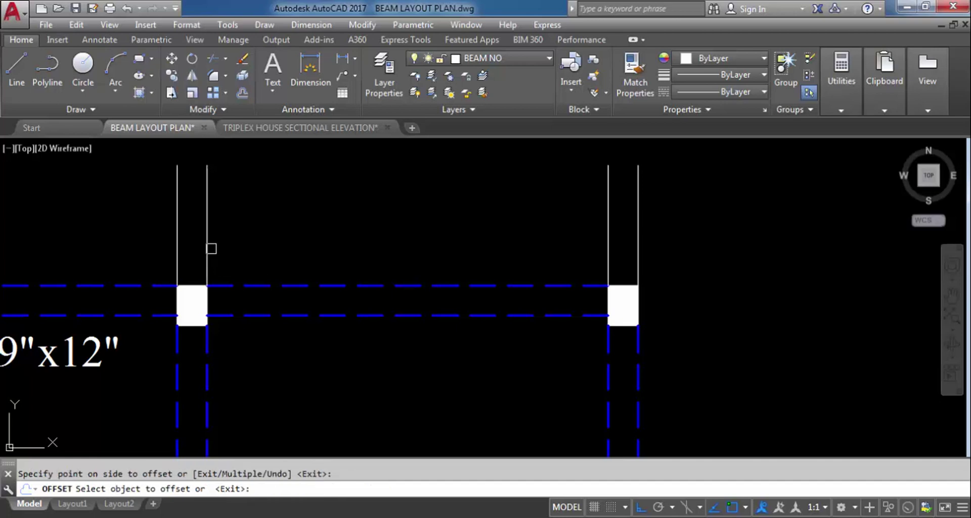
{"action": "key", "text": "Escape"}
Match the properties of the top row's dashed blue beam line onto the four utility side lines.
{"action": "type", "text": "M"}
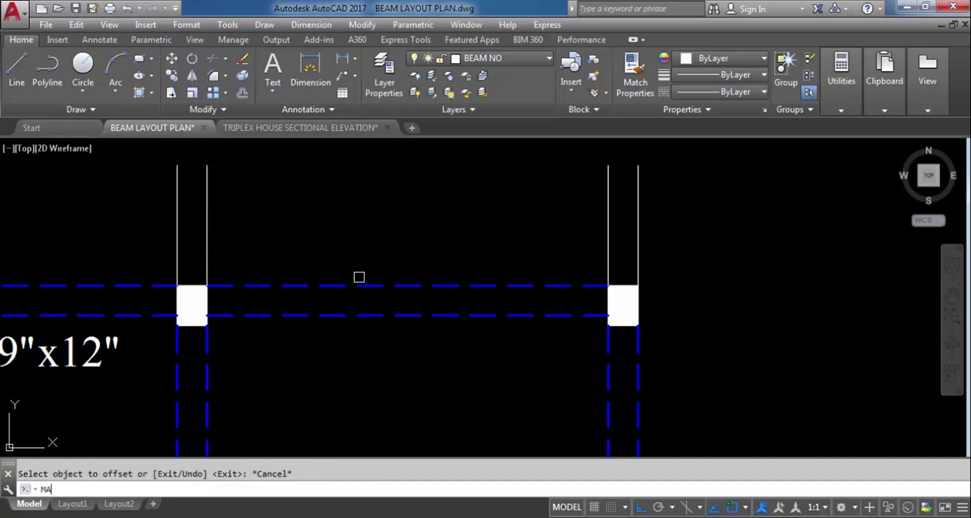
{"action": "type", "text": "A"}
{"action": "key", "text": "Return"}
{"action": "left_click", "coordinate": [364, 285]}
{"action": "left_click", "coordinate": [693, 230]}
{"action": "left_click", "coordinate": [531, 215]}
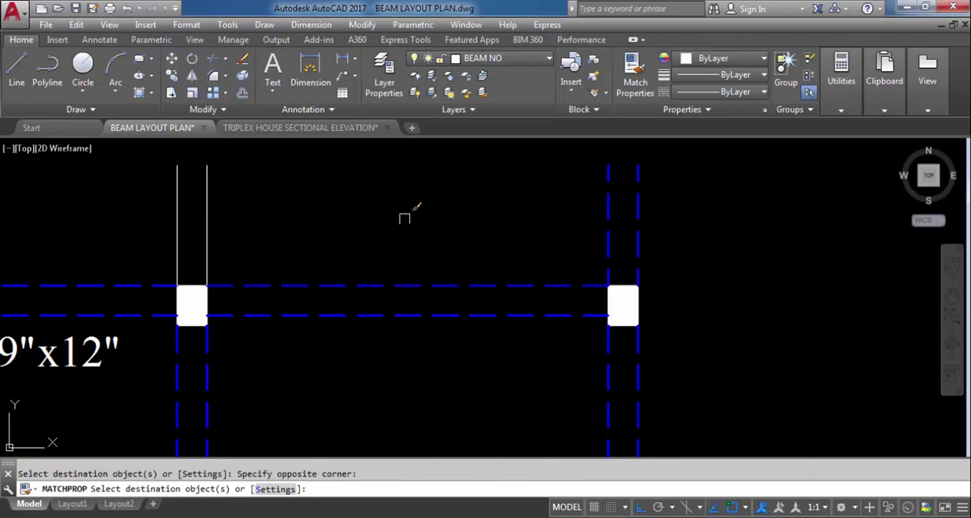
{"action": "left_click", "coordinate": [382, 215]}
{"action": "left_click", "coordinate": [154, 207]}
{"action": "scroll", "coordinate": [676, 197], "scroll_direction": "down", "scroll_amount": 3}
{"action": "key", "text": "Escape"}
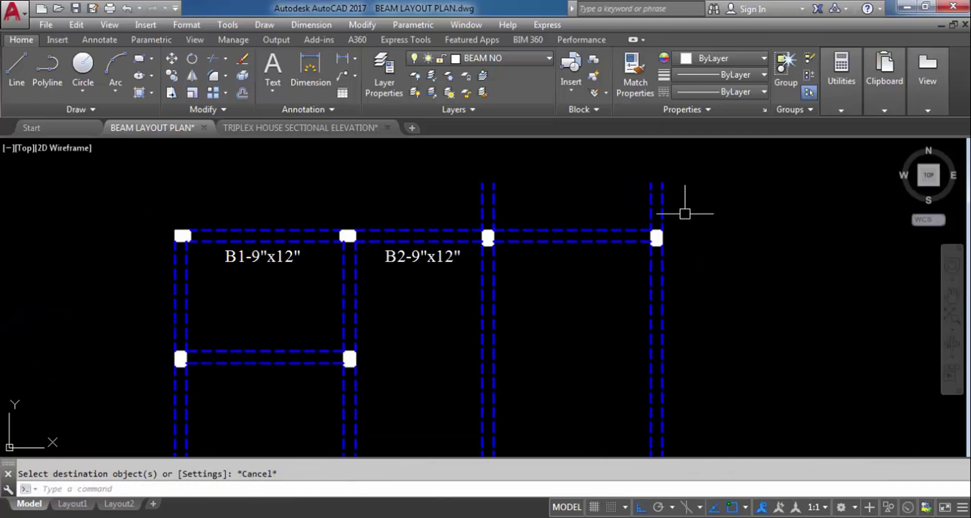
Copy the B2-9"x12" label horizontally to below the middle of the top row's third beam.
{"action": "scroll", "coordinate": [596, 175], "scroll_direction": "down", "scroll_amount": 2}
{"action": "scroll", "coordinate": [496, 220], "scroll_direction": "up", "scroll_amount": 4}
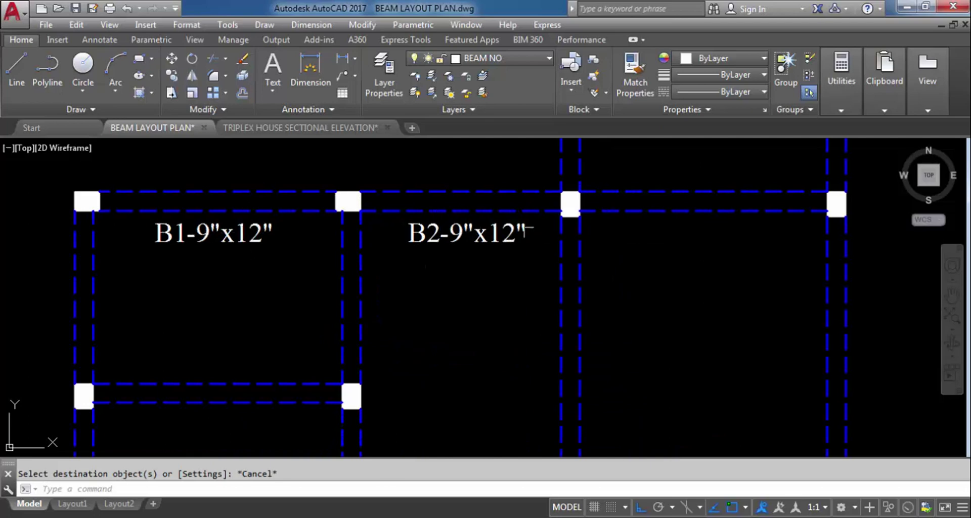
{"action": "scroll", "coordinate": [527, 230], "scroll_direction": "down", "scroll_amount": 2}
{"action": "left_click", "coordinate": [508, 233]}
{"action": "type", "text": "co"}
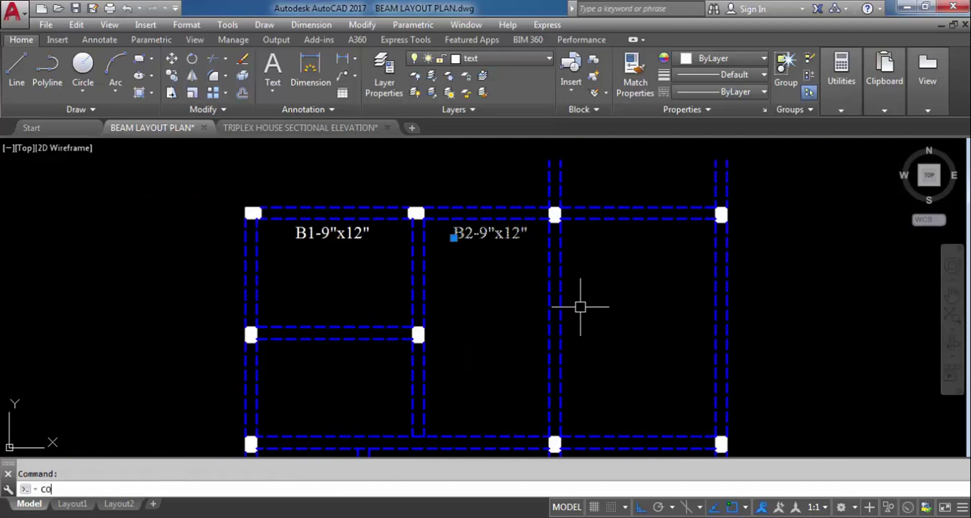
{"action": "key", "text": "Return"}
{"action": "scroll", "coordinate": [560, 245], "scroll_direction": "up", "scroll_amount": 2}
{"action": "left_click", "coordinate": [500, 213]}
{"action": "scroll", "coordinate": [619, 219], "scroll_direction": "down", "scroll_amount": 2}
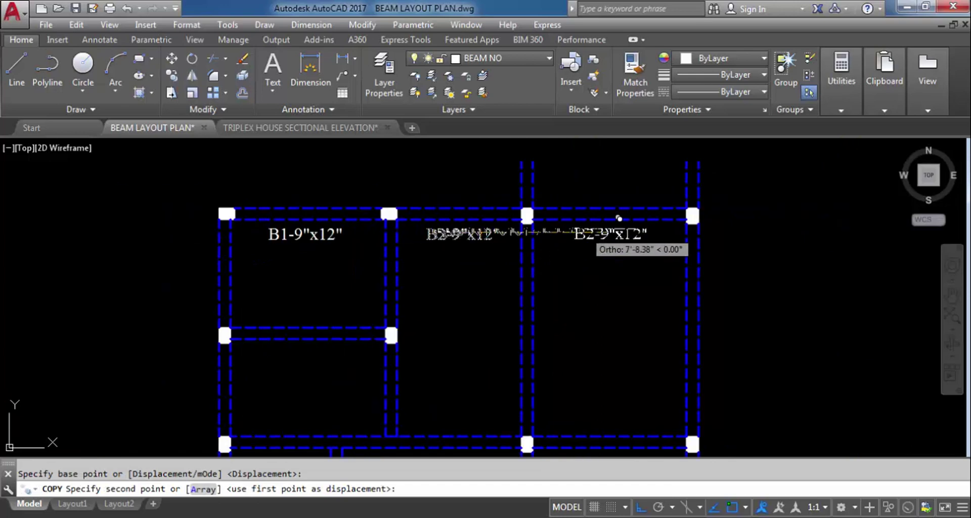
{"action": "scroll", "coordinate": [619, 218], "scroll_direction": "up", "scroll_amount": 4}
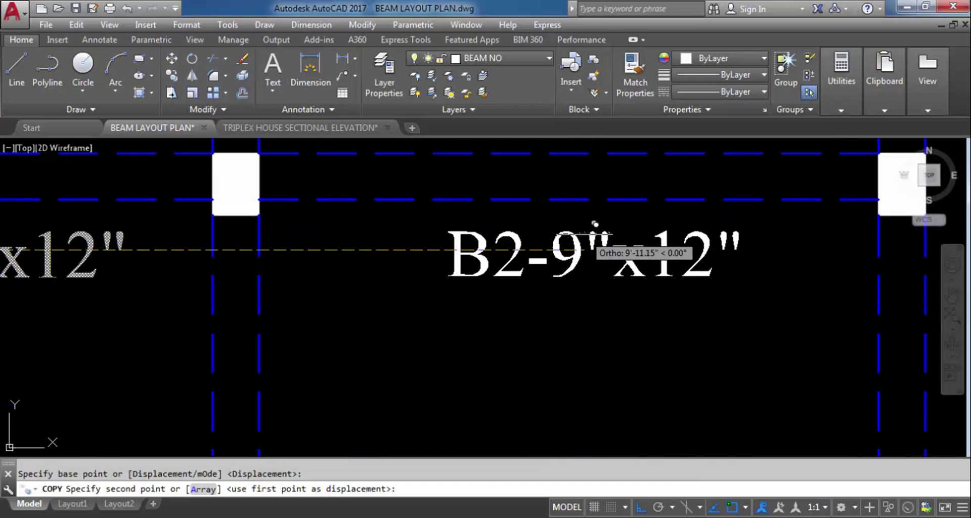
{"action": "left_click", "coordinate": [536, 259]}
{"action": "key", "text": "Escape"}
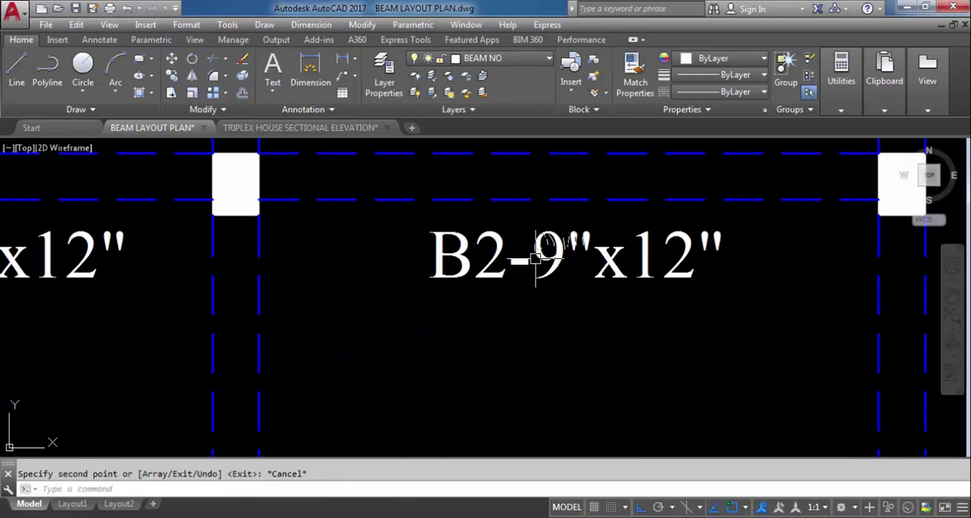
Change the copied label under the top row's third beam to B3-9"x12".
{"action": "double_click", "coordinate": [508, 262]}
{"action": "left_click", "coordinate": [508, 262]}
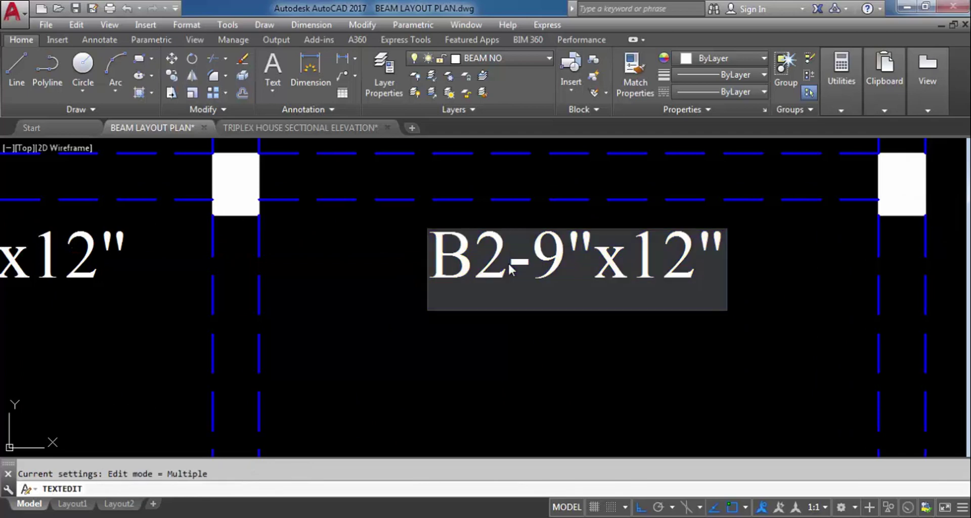
{"action": "key", "text": "BackSpace"}
{"action": "type", "text": "3"}
{"action": "left_click", "coordinate": [618, 366]}
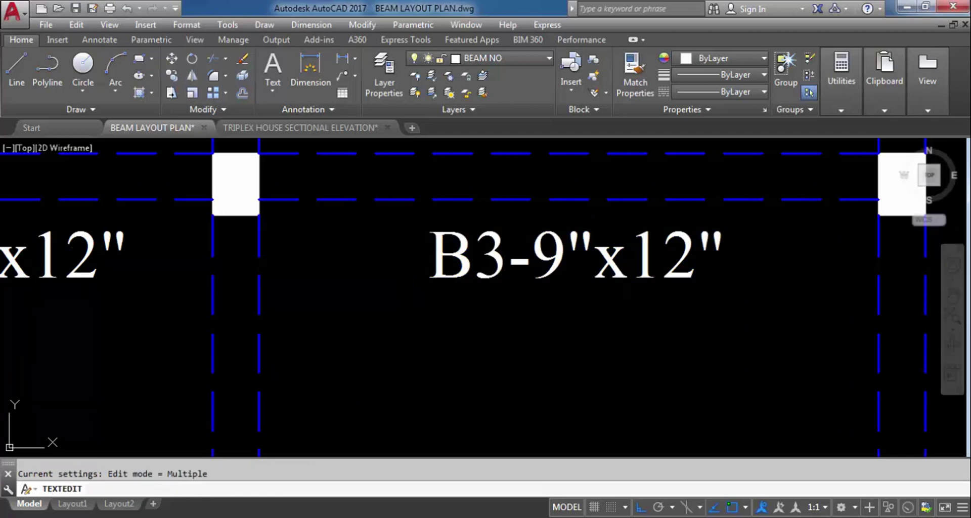
{"action": "scroll", "coordinate": [622, 273], "scroll_direction": "down", "scroll_amount": 5}
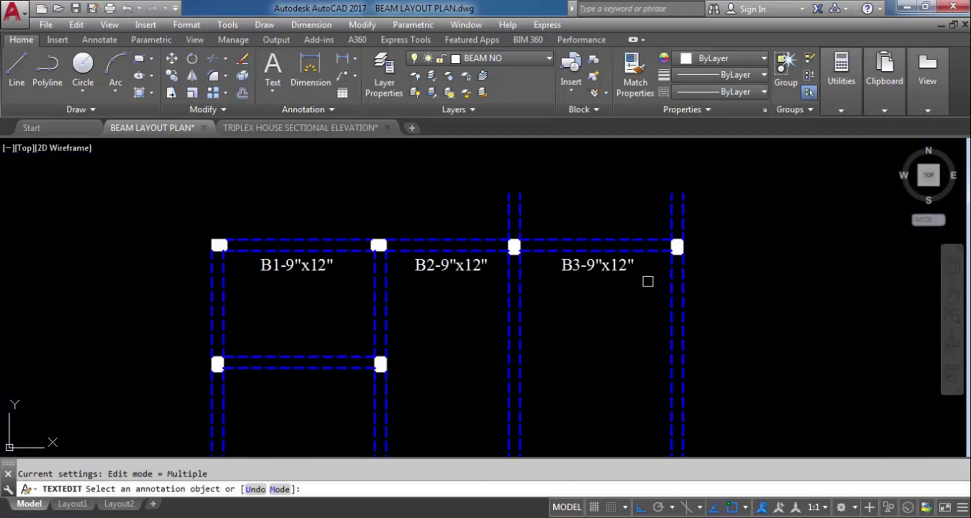
{"action": "key", "text": "Escape"}
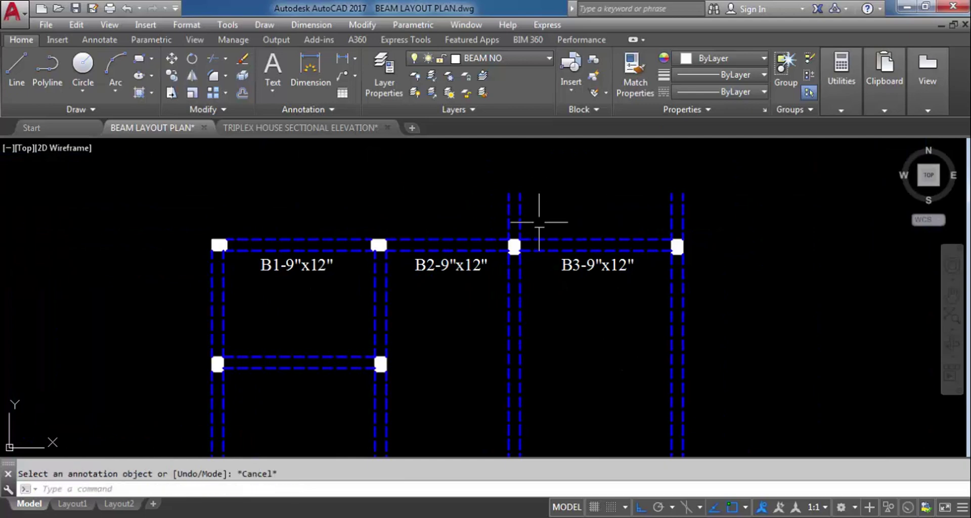
Copy the B3-9"x12" label above the third beam, beside the left utility beam.
{"action": "left_click", "coordinate": [570, 258]}
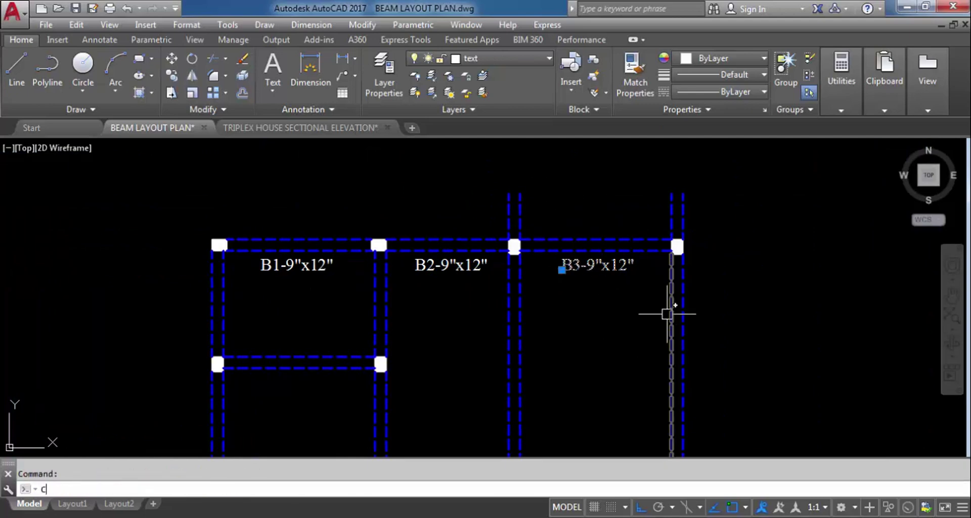
{"action": "key", "text": "Return"}
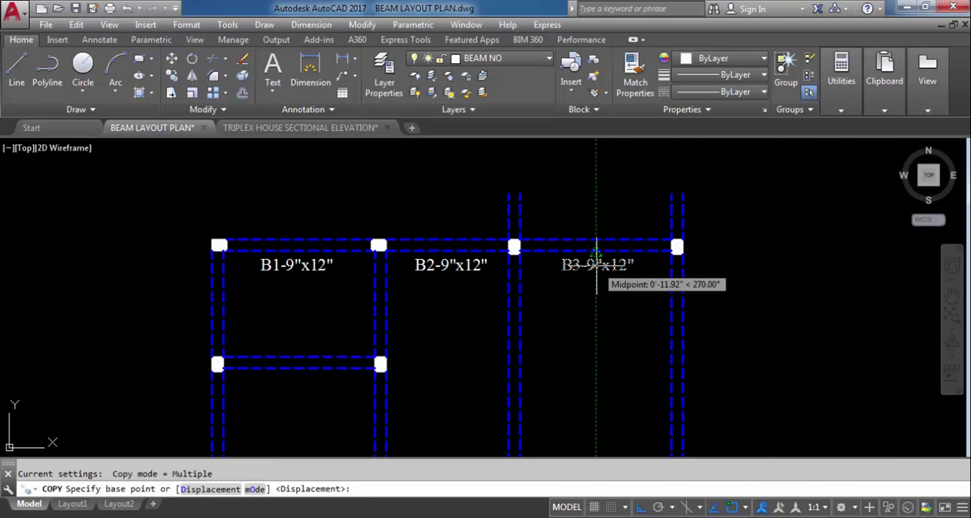
{"action": "key", "text": "F3"}
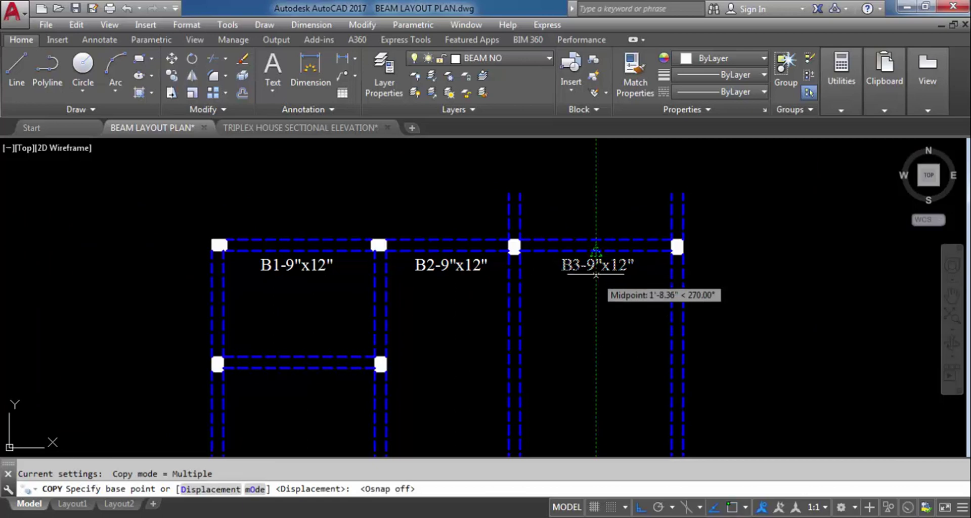
{"action": "key", "text": "F3"}
{"action": "left_click", "coordinate": [584, 264]}
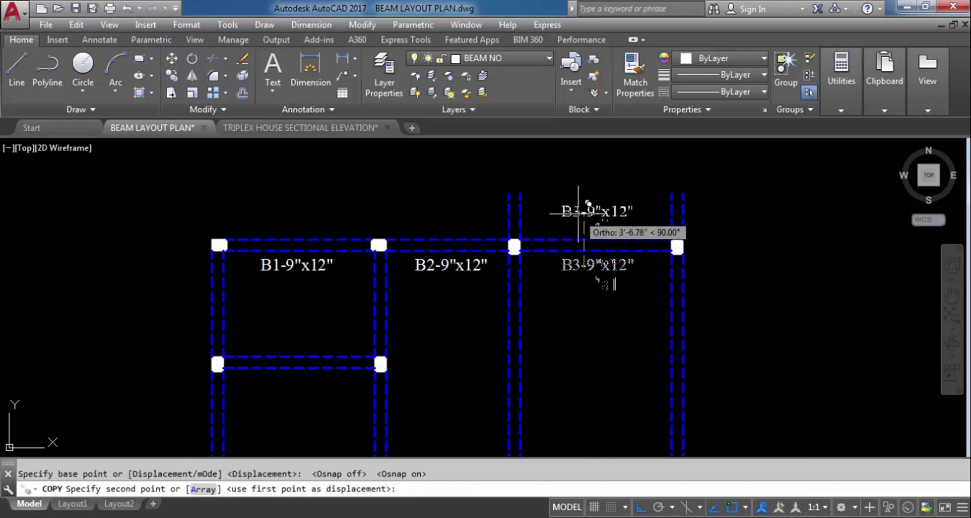
{"action": "scroll", "coordinate": [551, 213], "scroll_direction": "up", "scroll_amount": 4}
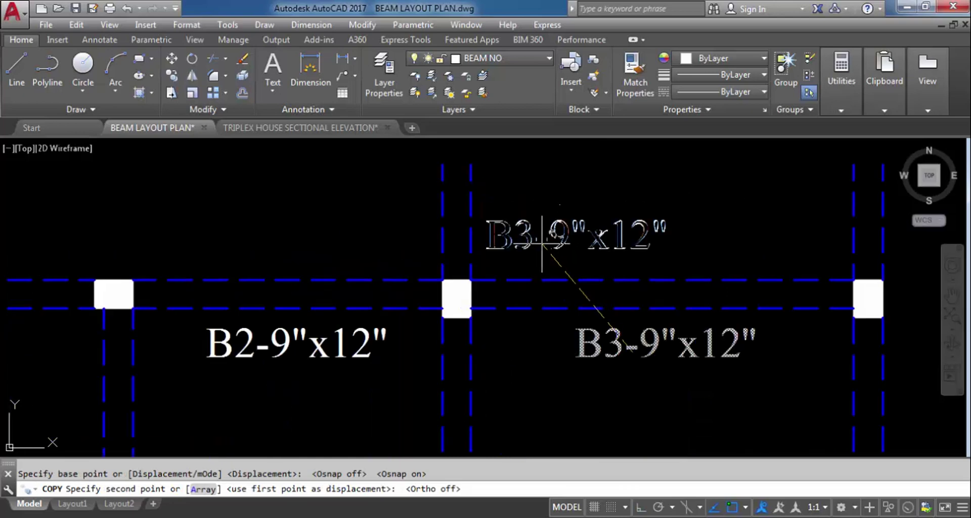
{"action": "left_click", "coordinate": [525, 234]}
{"action": "key", "text": "Escape"}
Rotate the copied label beside the left utility beam 90 degrees so it reads vertically.
{"action": "left_click", "coordinate": [525, 234]}
{"action": "type", "text": "R"}
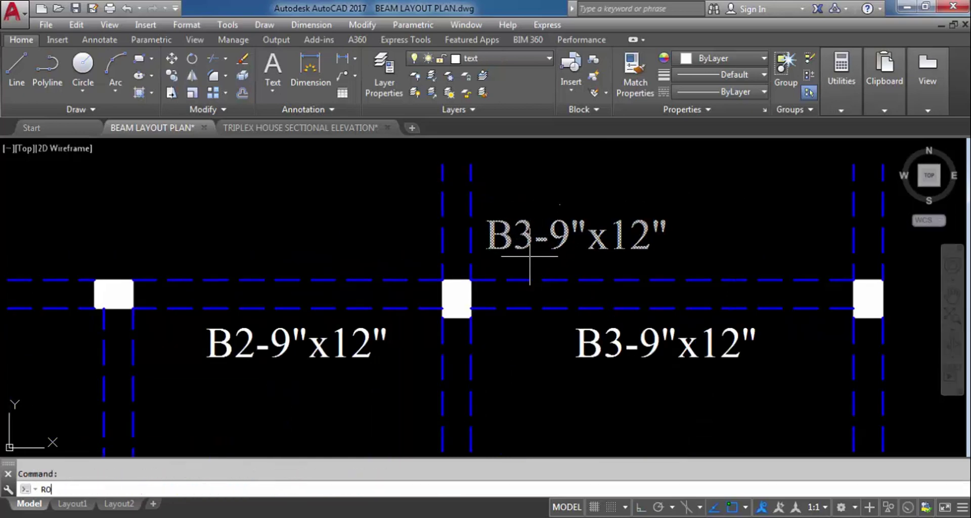
{"action": "type", "text": "O"}
{"action": "key", "text": "Return"}
{"action": "left_click", "coordinate": [530, 233]}
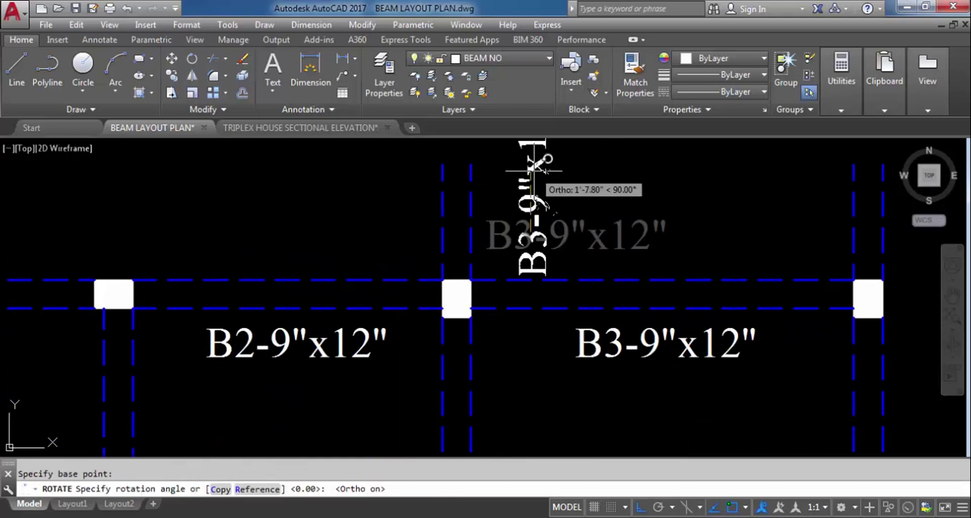
{"action": "left_click", "coordinate": [536, 192]}
Move the vertical label horizontally closer to the left utility beam's inner line.
{"action": "left_click", "coordinate": [538, 236]}
{"action": "type", "text": "M"}
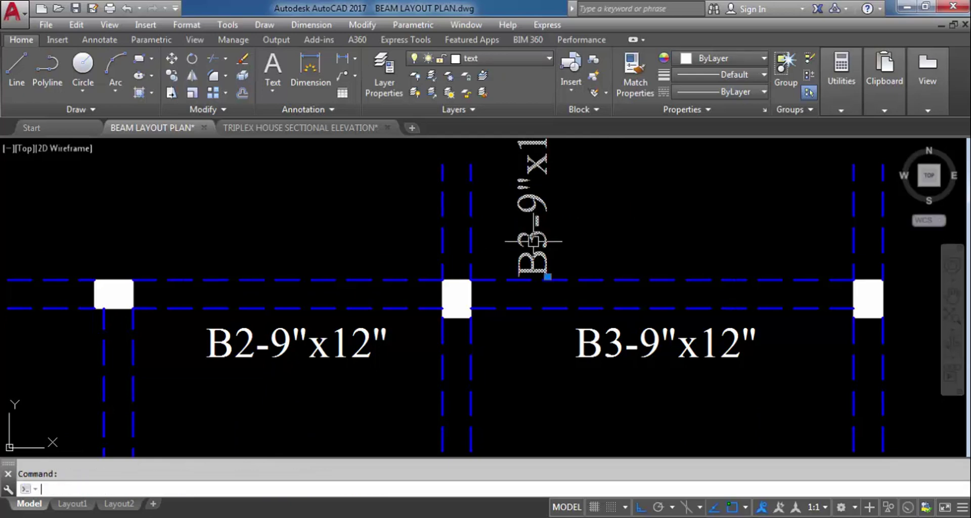
{"action": "key", "text": "Return"}
{"action": "left_click", "coordinate": [615, 238]}
{"action": "left_click", "coordinate": [579, 238]}
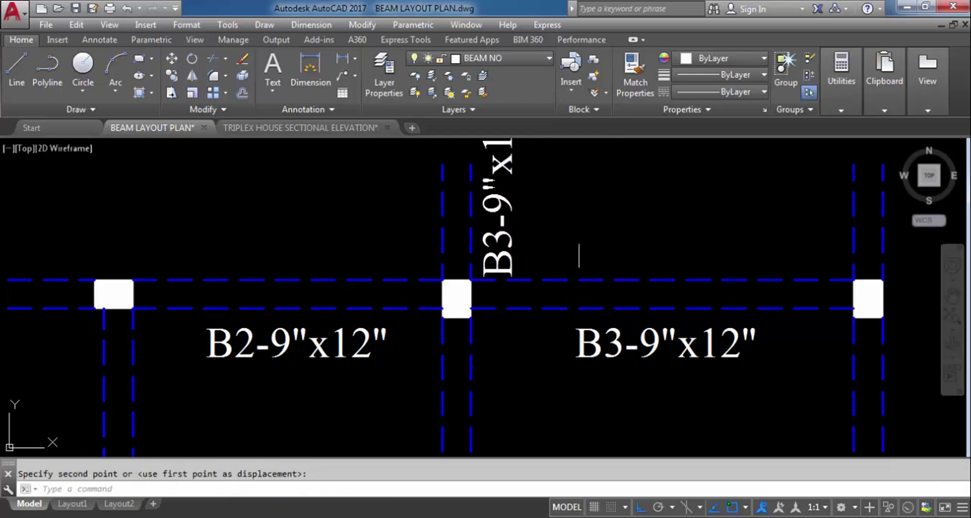
Set the text height of the vertical label beside the left utility beam to 8".
{"action": "scroll", "coordinate": [557, 318], "scroll_direction": "down", "scroll_amount": 2}
{"action": "scroll", "coordinate": [514, 270], "scroll_direction": "up", "scroll_amount": 2}
{"action": "left_click", "coordinate": [513, 271]}
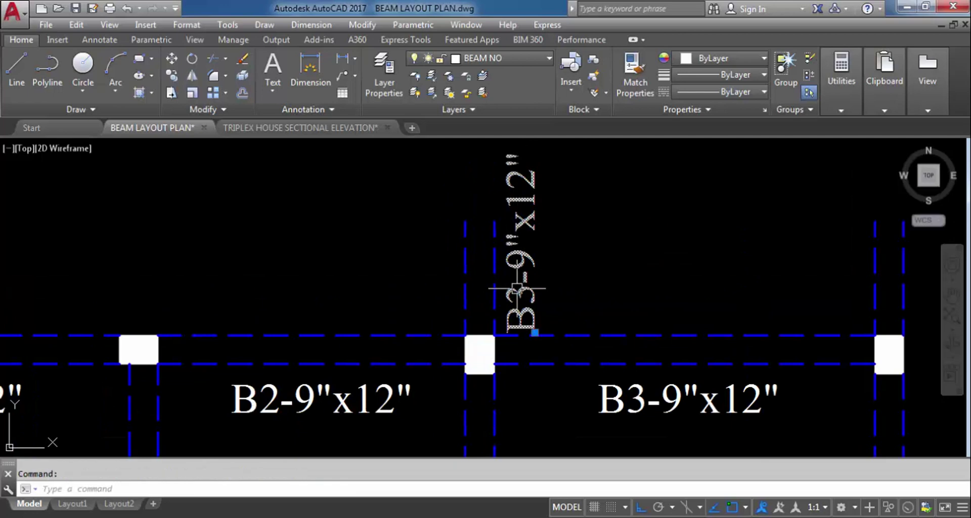
{"action": "right_click", "coordinate": [513, 271]}
{"action": "left_click", "coordinate": [556, 492]}
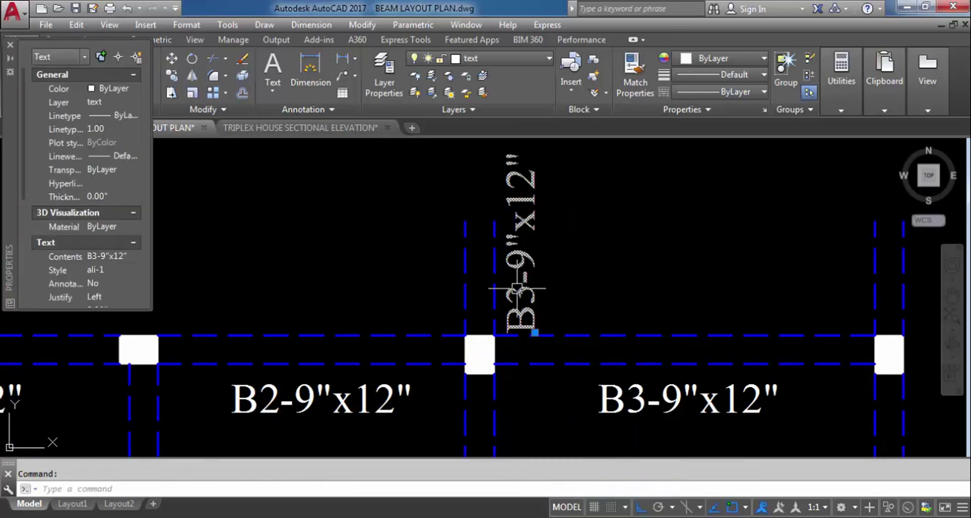
{"action": "left_click", "coordinate": [97, 303]}
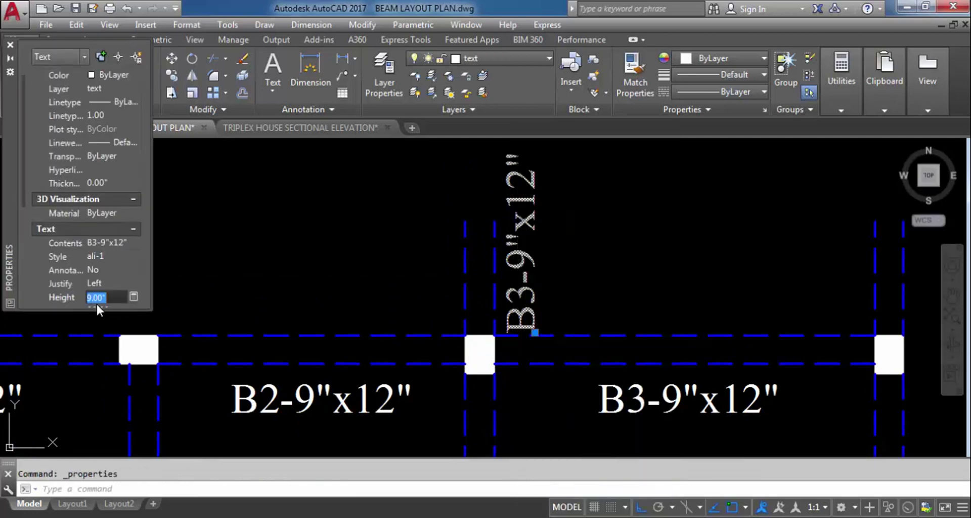
{"action": "type", "text": "8"}
{"action": "key", "text": "Return"}
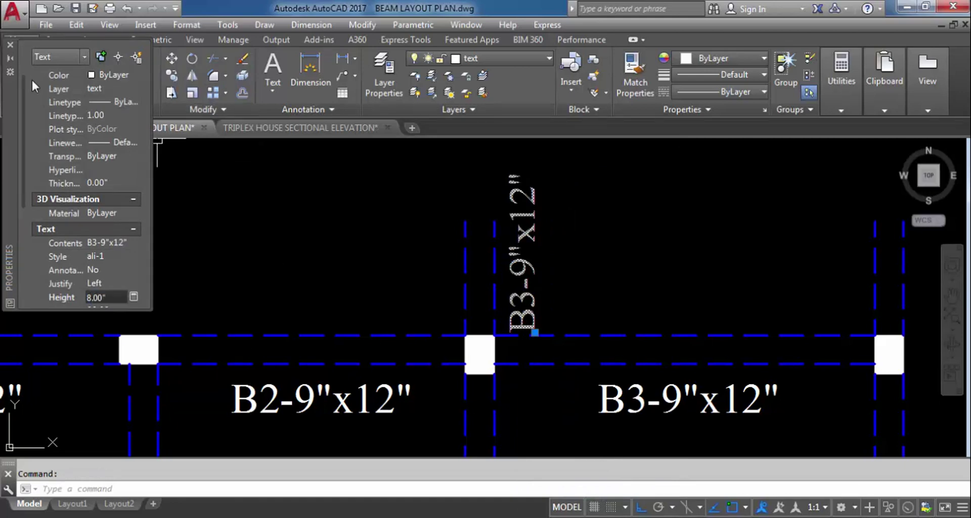
{"action": "left_click", "coordinate": [10, 45]}
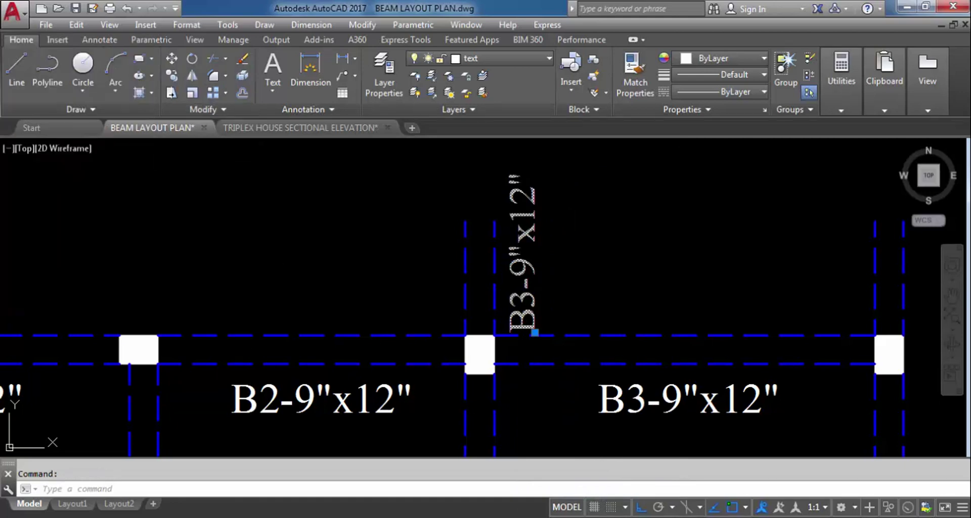
Change the vertical label beside the left utility beam to CB3-9"x12".
{"action": "double_click", "coordinate": [533, 305]}
{"action": "left_click", "coordinate": [539, 327]}
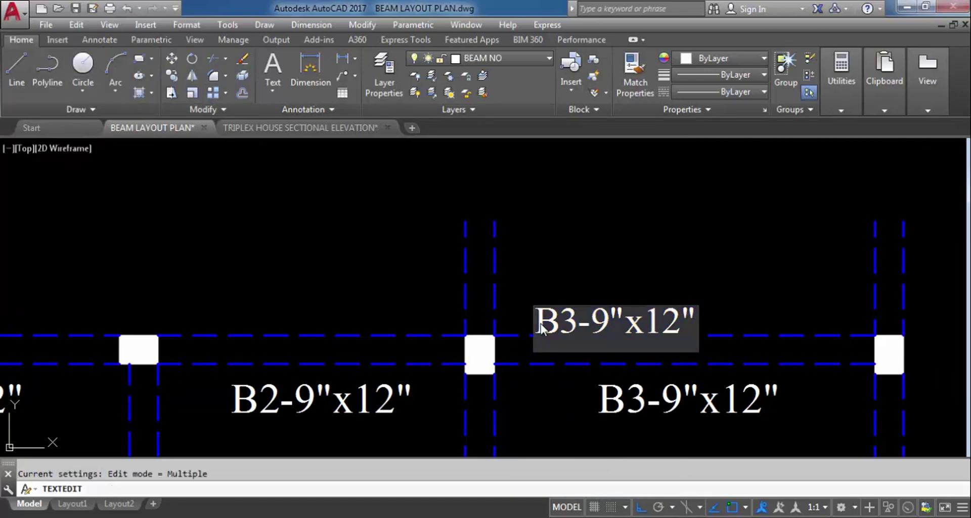
{"action": "type", "text": "C"}
{"action": "left_click", "coordinate": [669, 223]}
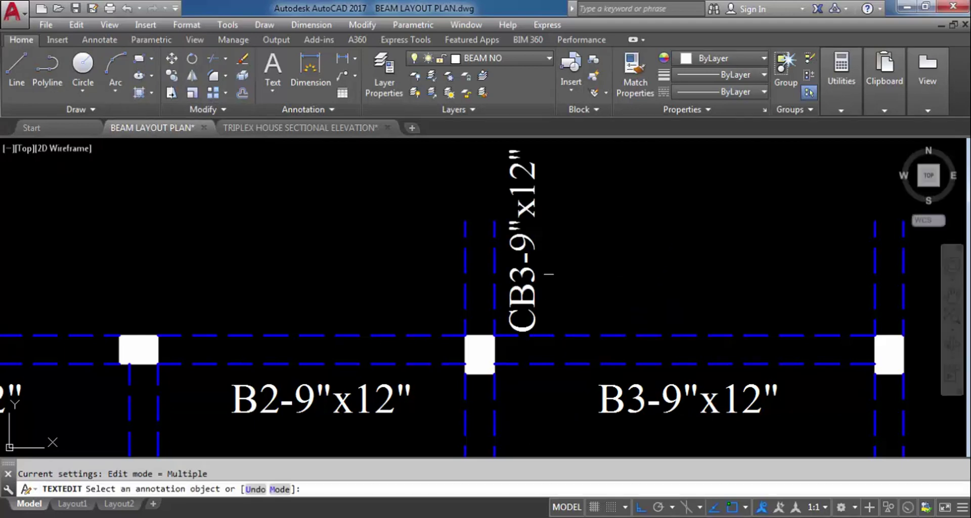
{"action": "scroll", "coordinate": [526, 317], "scroll_direction": "down", "scroll_amount": 2}
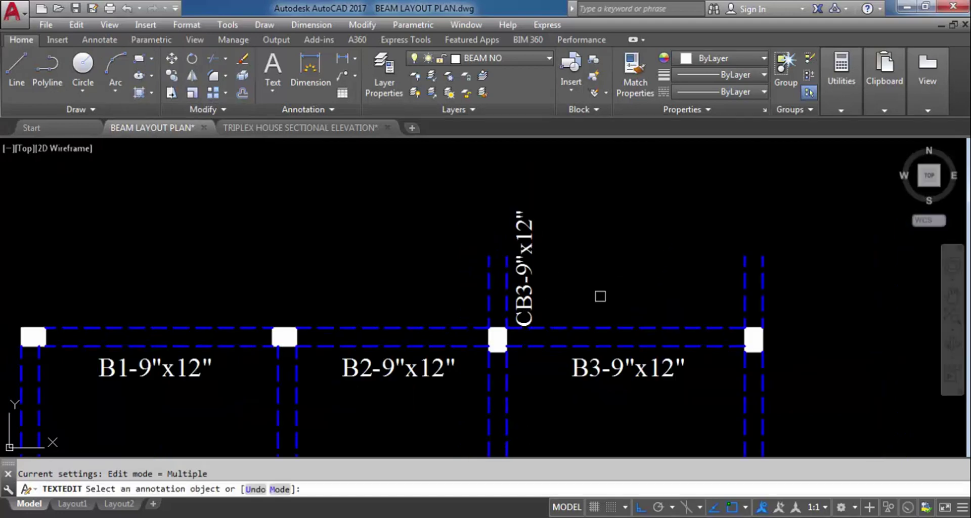
{"action": "key", "text": "Escape"}
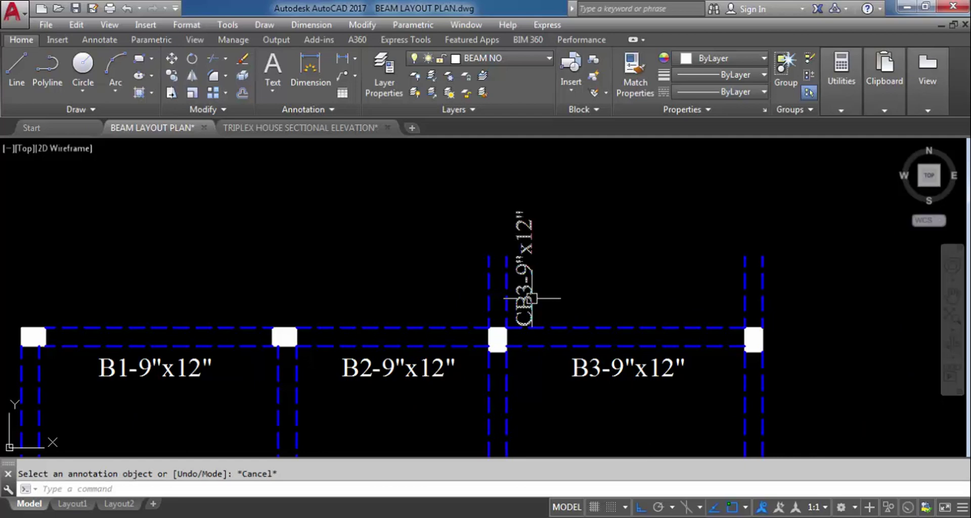
Copy the vertical CB3-9"x12" label horizontally to the inner side of the right utility beam.
{"action": "left_click", "coordinate": [530, 298]}
{"action": "type", "text": "co"}
{"action": "key", "text": "Return"}
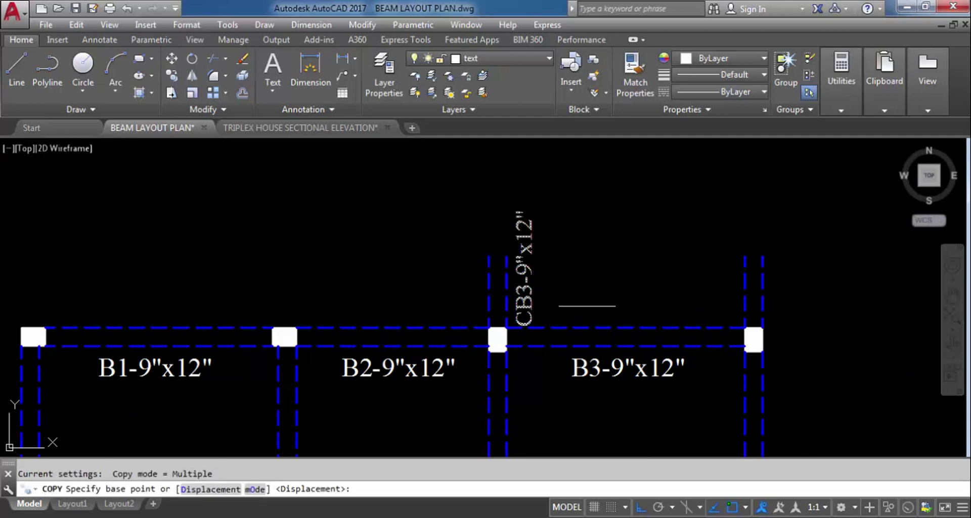
{"action": "left_click", "coordinate": [526, 300]}
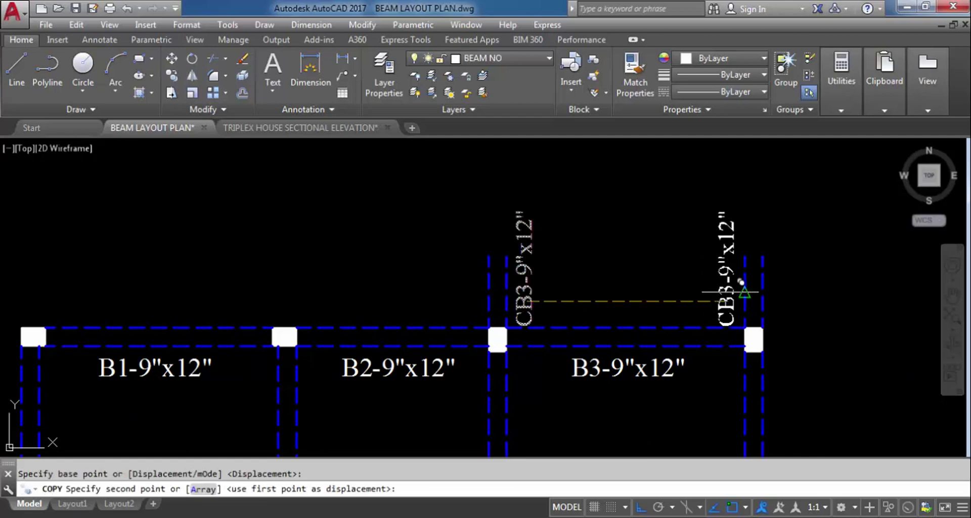
{"action": "scroll", "coordinate": [723, 292], "scroll_direction": "up", "scroll_amount": 5}
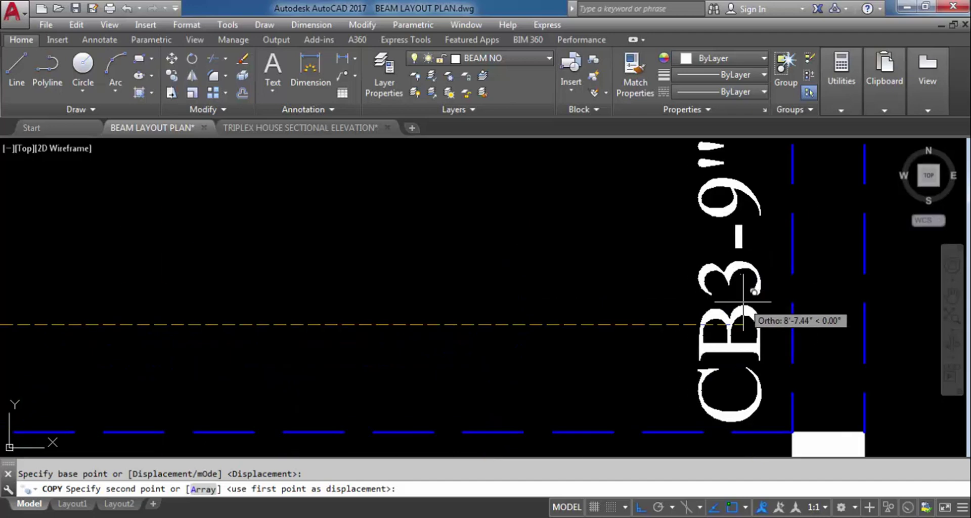
{"action": "left_click", "coordinate": [726, 293]}
{"action": "scroll", "coordinate": [726, 293], "scroll_direction": "down", "scroll_amount": 5}
{"action": "key", "text": "Escape"}
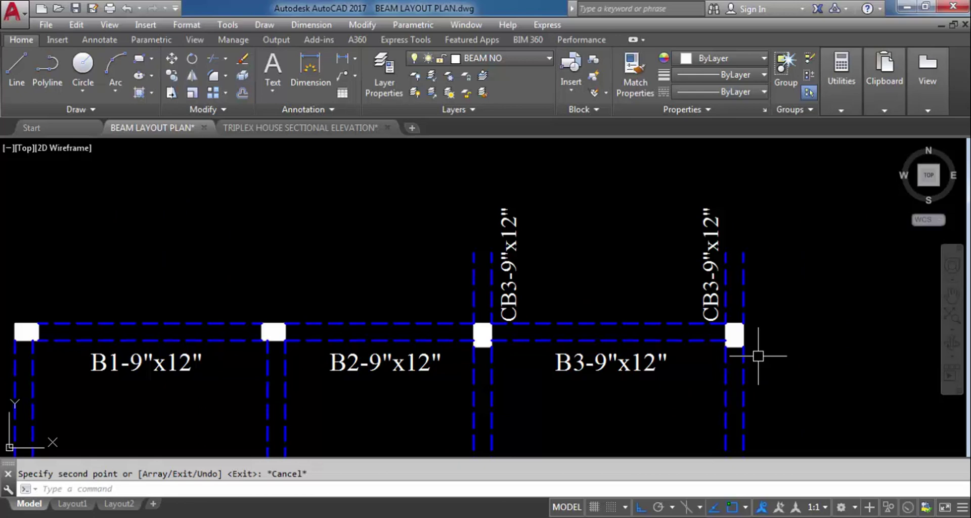
Change the label below the third top-row beam, between the two utility beams, to B4-9"x12".
{"action": "scroll", "coordinate": [678, 223], "scroll_direction": "down", "scroll_amount": 5}
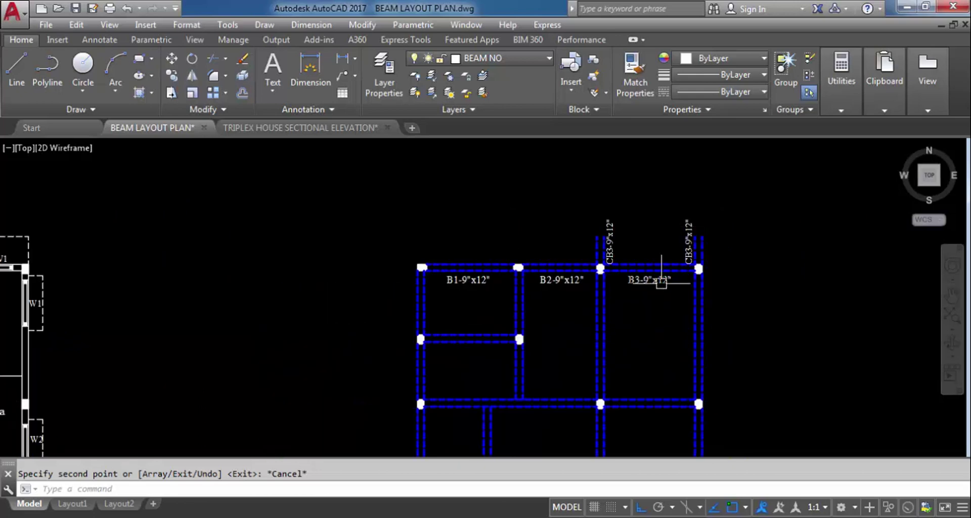
{"action": "scroll", "coordinate": [651, 278], "scroll_direction": "up", "scroll_amount": 5}
{"action": "double_click", "coordinate": [589, 281]}
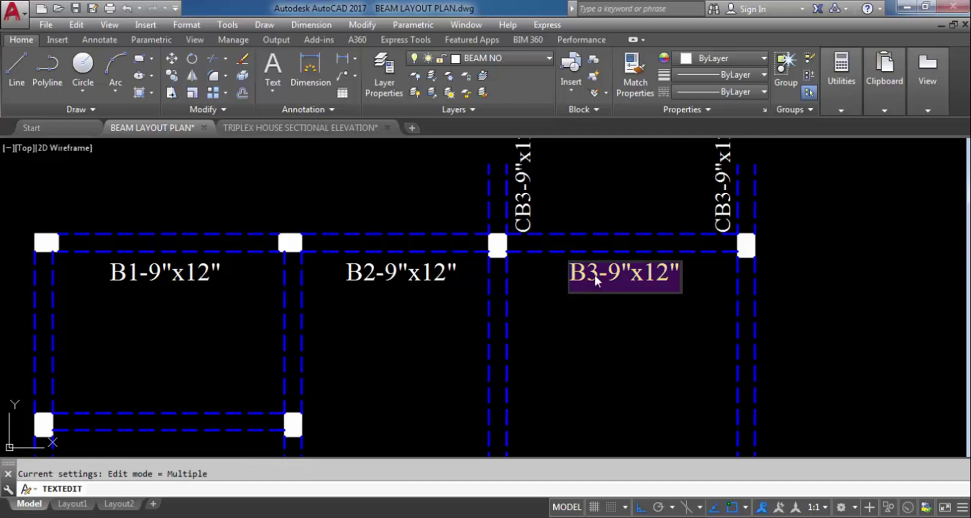
{"action": "left_click", "coordinate": [597, 274]}
{"action": "key", "text": "BackSpace"}
{"action": "type", "text": "4"}
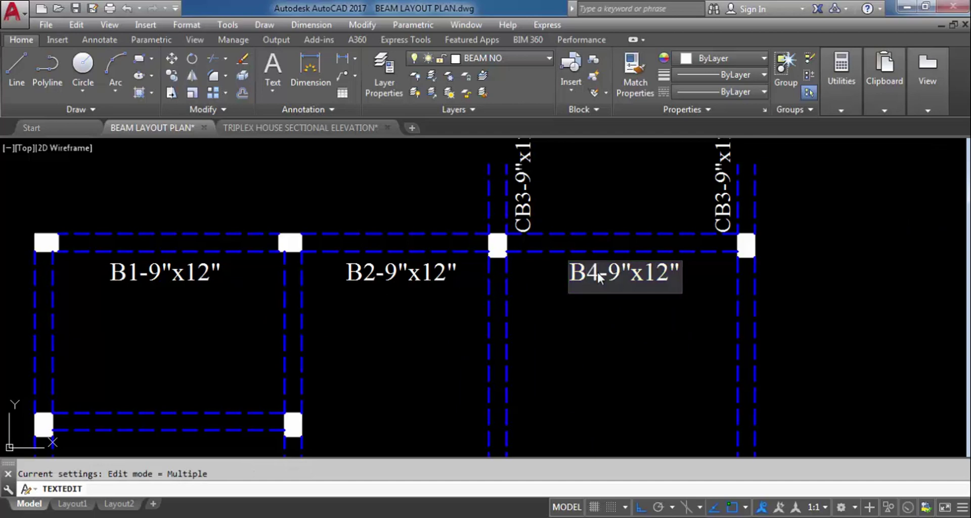
{"action": "key", "text": "Return"}
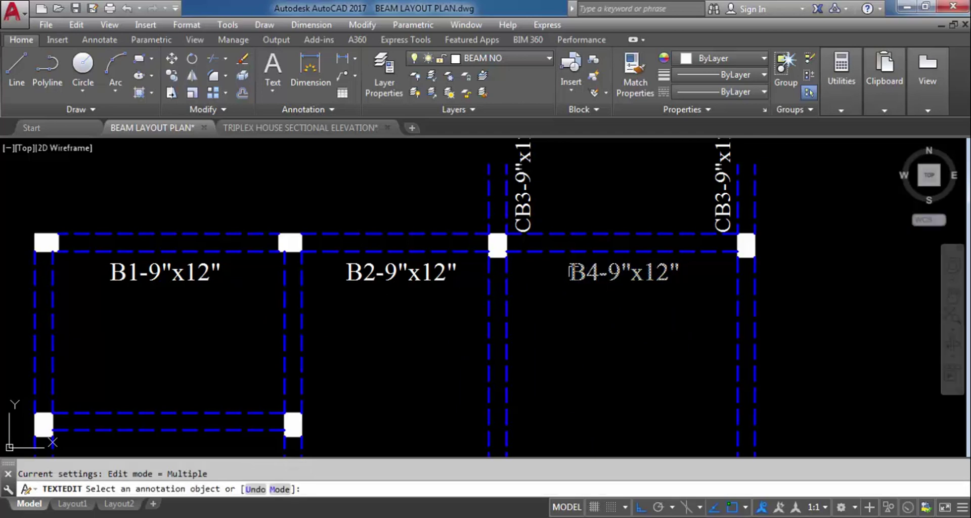
{"action": "scroll", "coordinate": [516, 182], "scroll_direction": "down", "scroll_amount": 4}
{"action": "key", "text": "Escape"}
{"action": "scroll", "coordinate": [546, 212], "scroll_direction": "up", "scroll_amount": 4}
{"action": "scroll", "coordinate": [556, 202], "scroll_direction": "down", "scroll_amount": 4}
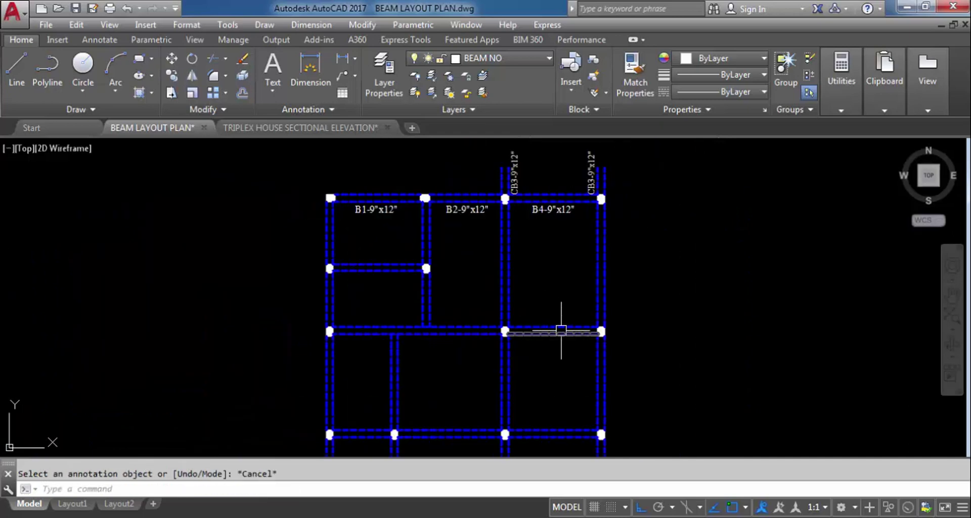
Measure the clear span of the third top-row beam between its columns with a linear dimension.
{"action": "left_click", "coordinate": [343, 58]}
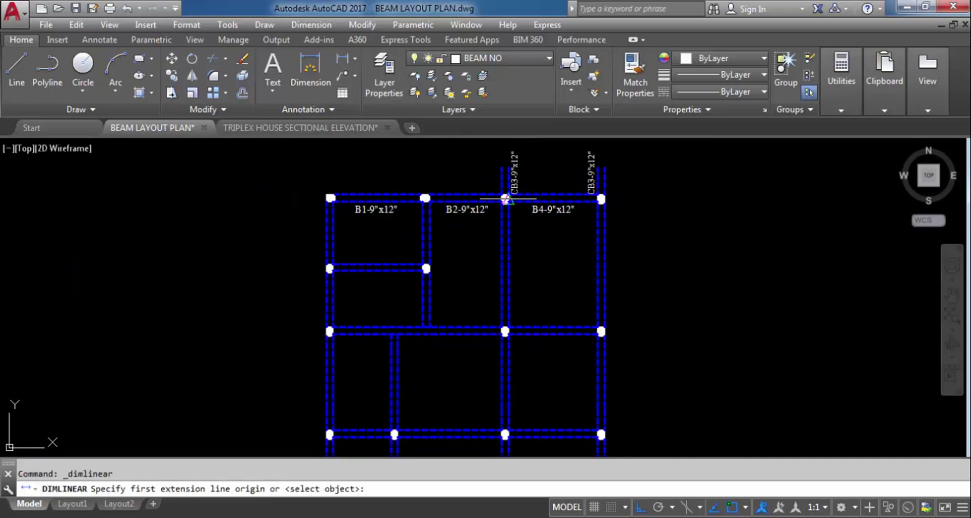
{"action": "scroll", "coordinate": [508, 199], "scroll_direction": "up", "scroll_amount": 5}
{"action": "left_click", "coordinate": [510, 219]}
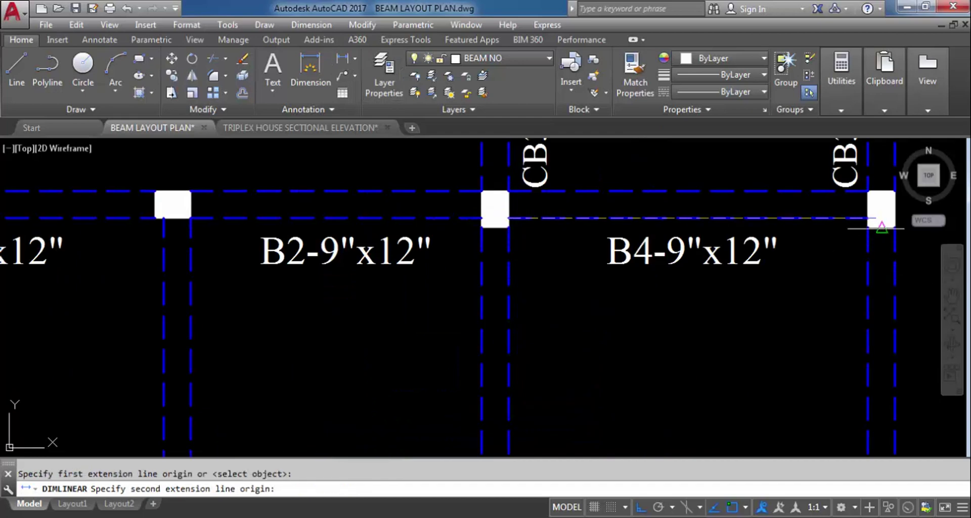
{"action": "left_click", "coordinate": [868, 218]}
{"action": "scroll", "coordinate": [588, 264], "scroll_direction": "down", "scroll_amount": 5}
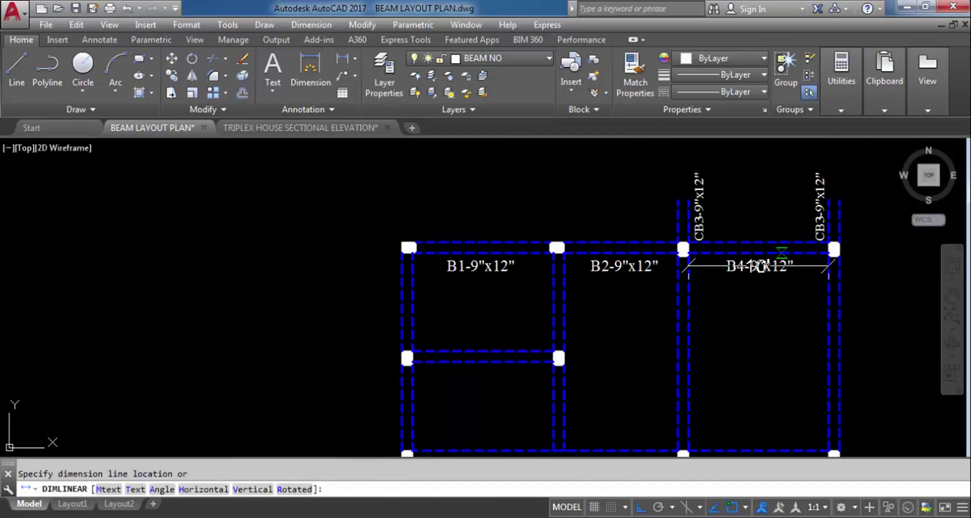
{"action": "scroll", "coordinate": [718, 265], "scroll_direction": "down", "scroll_amount": 3}
{"action": "left_click", "coordinate": [779, 332]}
{"action": "scroll", "coordinate": [784, 375], "scroll_direction": "up", "scroll_amount": 5}
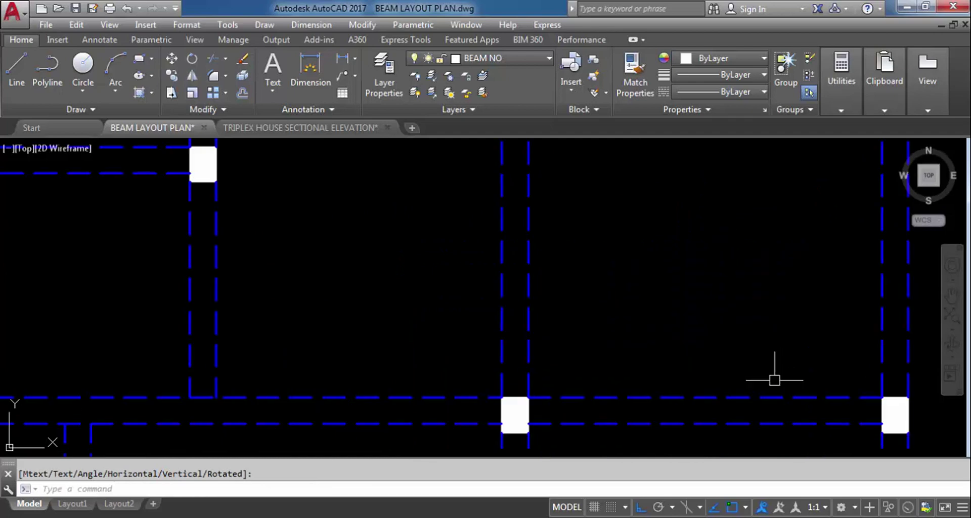
Measure the beam directly below in the same bay by previewing a linear dimension on its line, without keeping it.
{"action": "key", "text": "Return"}
{"action": "key", "text": "Return"}
{"action": "left_click", "coordinate": [764, 397]}
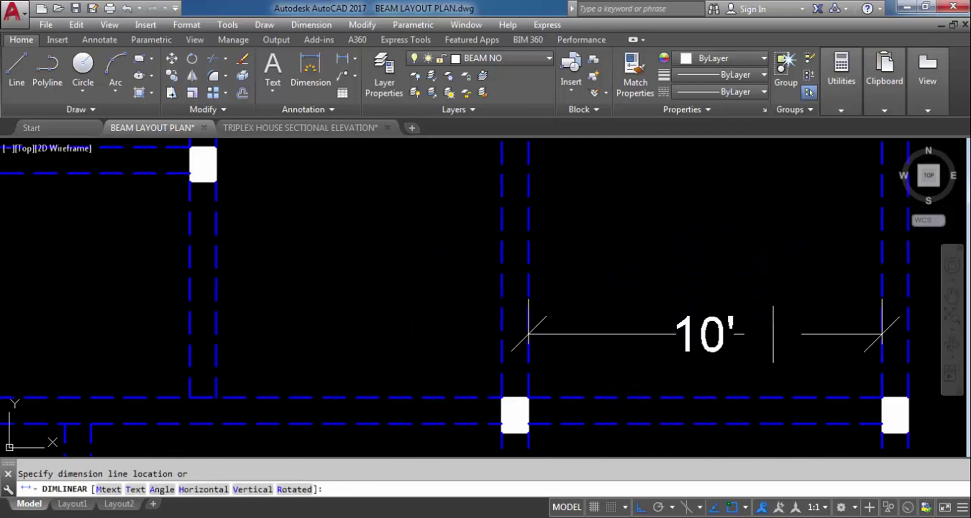
{"action": "scroll", "coordinate": [771, 336], "scroll_direction": "down", "scroll_amount": 5}
{"action": "scroll", "coordinate": [759, 256], "scroll_direction": "up", "scroll_amount": 3}
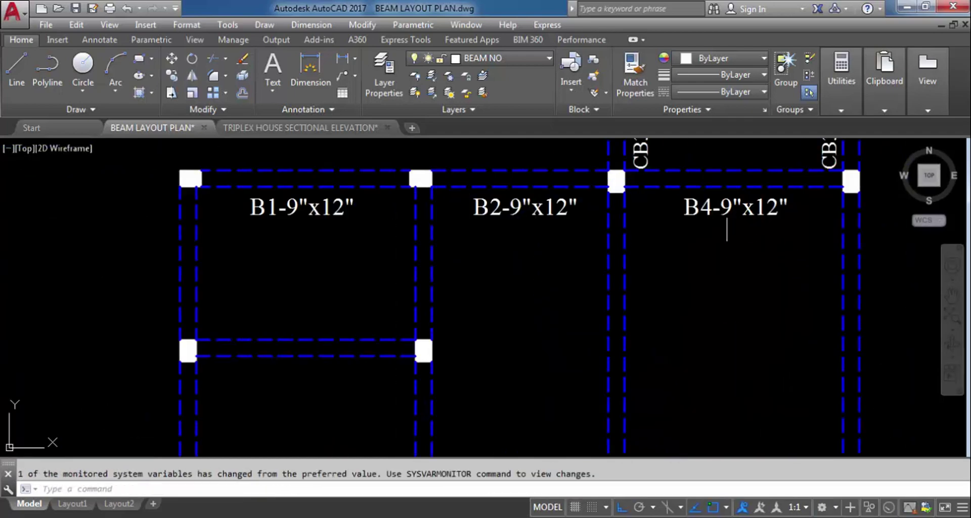
{"action": "key", "text": "Escape"}
Copy the B4-9"x12" label straight down to just above the next beam in the same bay, with object snap off.
{"action": "scroll", "coordinate": [718, 222], "scroll_direction": "down", "scroll_amount": 3}
{"action": "left_click", "coordinate": [718, 222]}
{"action": "scroll", "coordinate": [718, 222], "scroll_direction": "up", "scroll_amount": 2}
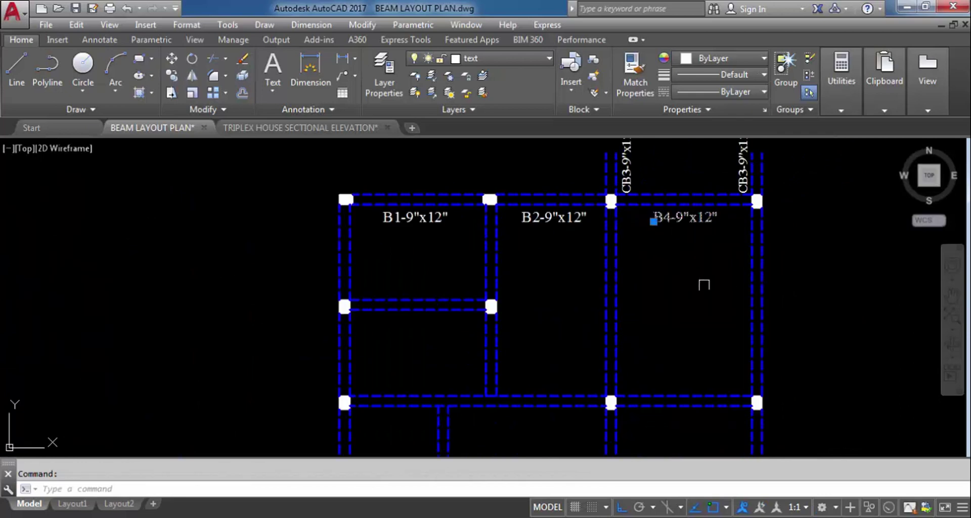
{"action": "key", "text": "Return"}
{"action": "left_click", "coordinate": [685, 220]}
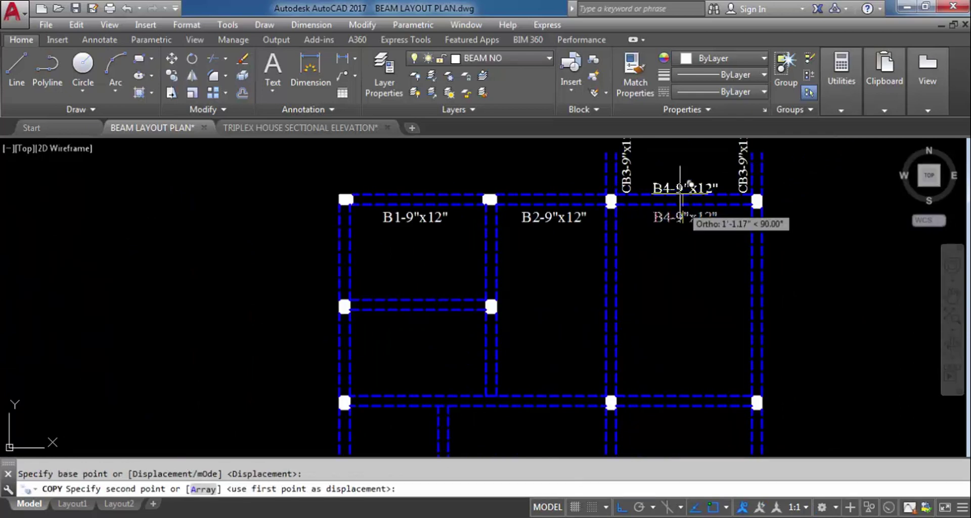
{"action": "scroll", "coordinate": [678, 191], "scroll_direction": "down", "scroll_amount": 3}
{"action": "scroll", "coordinate": [683, 301], "scroll_direction": "up", "scroll_amount": 3}
{"action": "scroll", "coordinate": [680, 302], "scroll_direction": "up", "scroll_amount": 5}
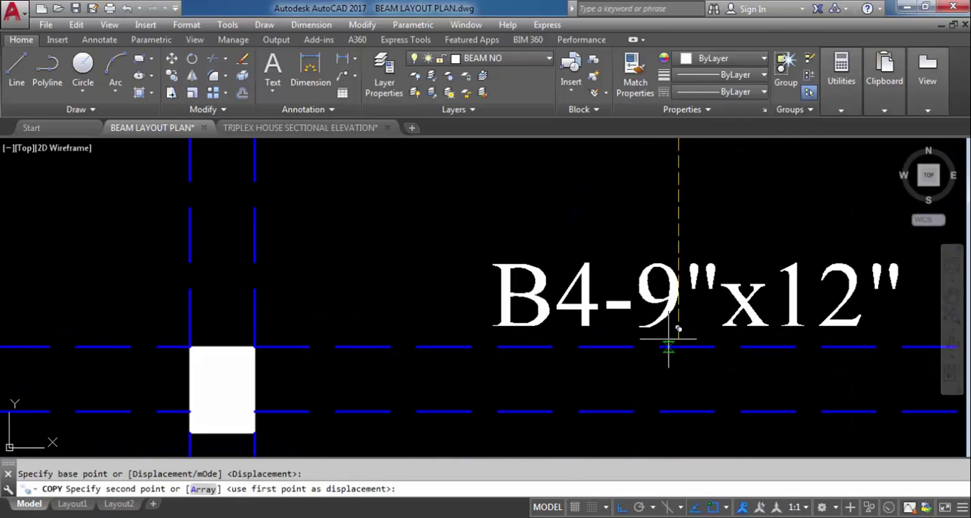
{"action": "key", "text": "F8"}
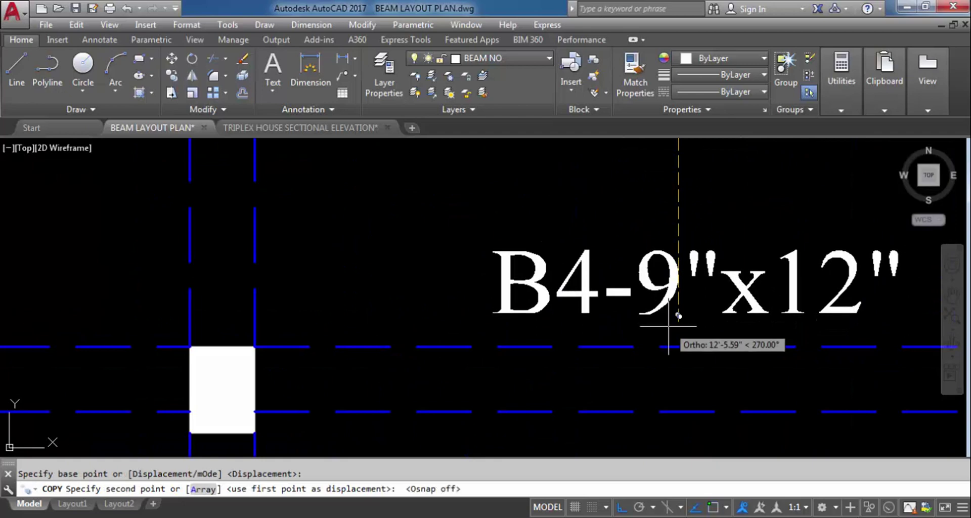
{"action": "left_click", "coordinate": [649, 261]}
{"action": "scroll", "coordinate": [595, 320], "scroll_direction": "down", "scroll_amount": 5}
{"action": "key", "text": "Return"}
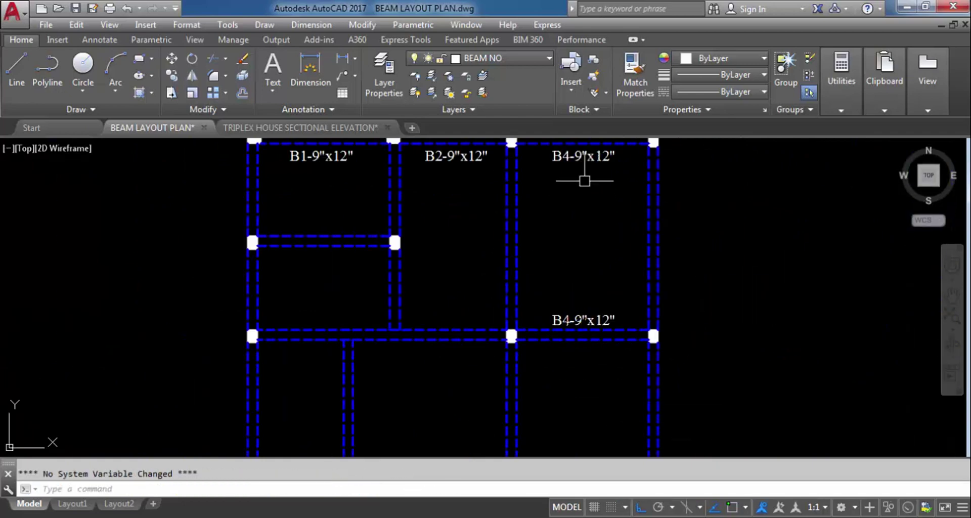
Copy the B1-9"x12" label about 3'-2" straight down into the upper-left bay.
{"action": "scroll", "coordinate": [621, 359], "scroll_direction": "down", "scroll_amount": 2}
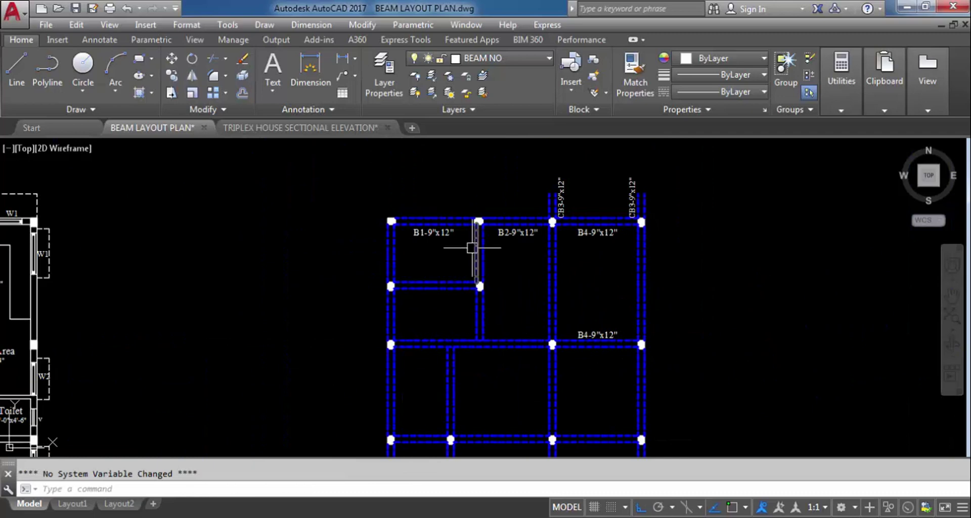
{"action": "scroll", "coordinate": [473, 245], "scroll_direction": "up", "scroll_amount": 2}
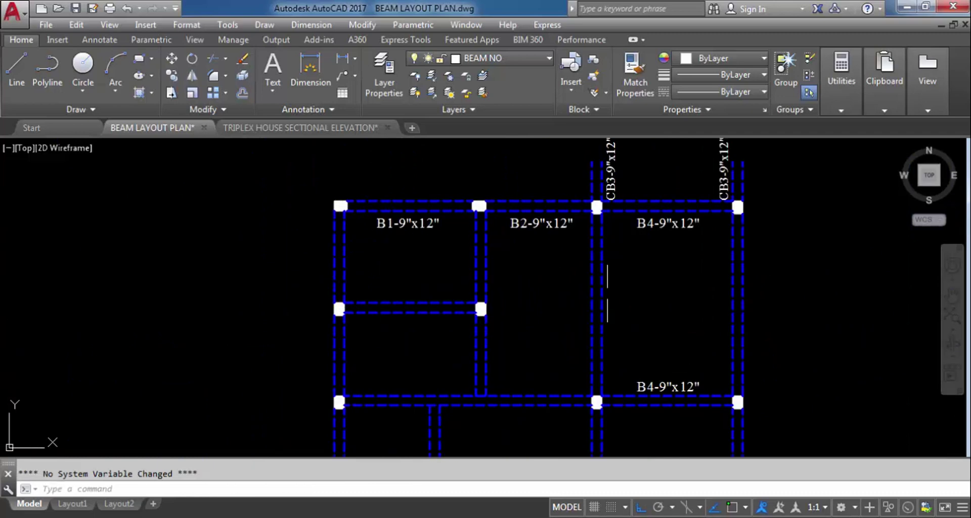
{"action": "scroll", "coordinate": [347, 269], "scroll_direction": "up", "scroll_amount": 2}
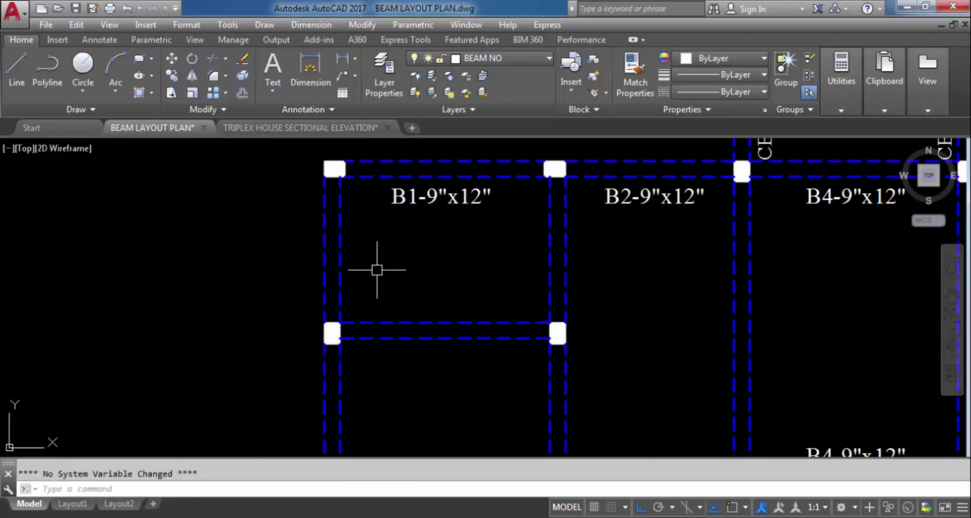
{"action": "left_click", "coordinate": [436, 200]}
{"action": "type", "text": "c"}
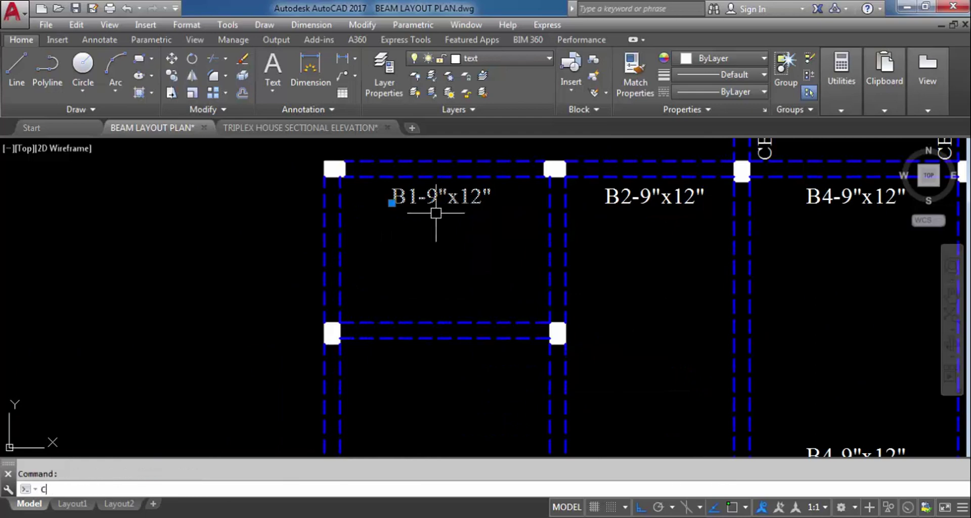
{"action": "type", "text": "o"}
{"action": "key", "text": "Return"}
{"action": "left_click", "coordinate": [433, 198]}
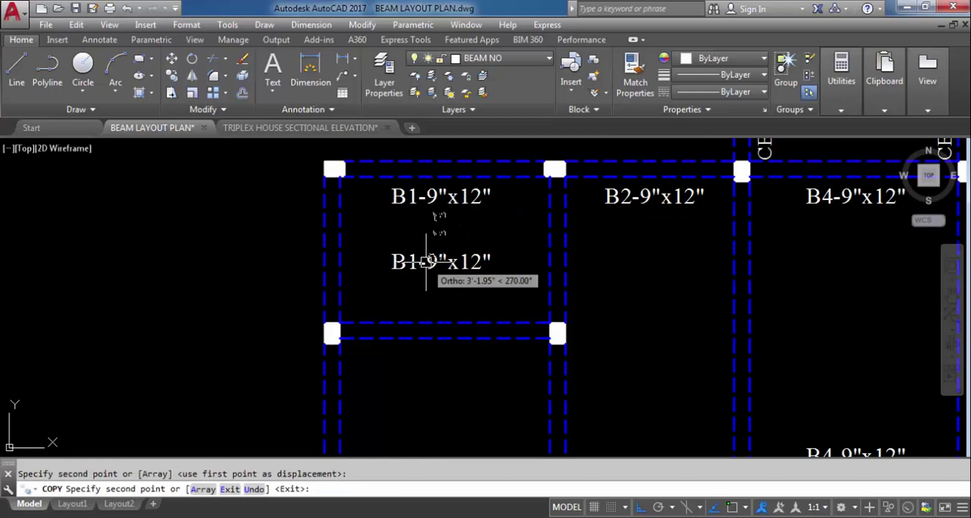
{"action": "key", "text": "Return"}
Rotate the copied B1-9"x12" label in the upper-left bay 90 degrees so it reads vertically.
{"action": "left_click", "coordinate": [427, 263]}
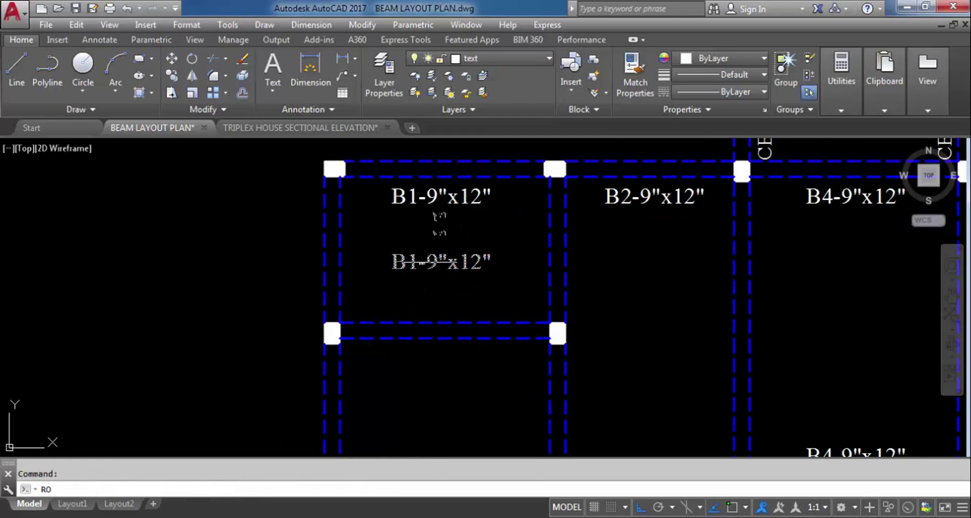
{"action": "type", "text": "RO"}
{"action": "key", "text": "Return"}
{"action": "left_click", "coordinate": [428, 262]}
{"action": "left_click", "coordinate": [428, 157]}
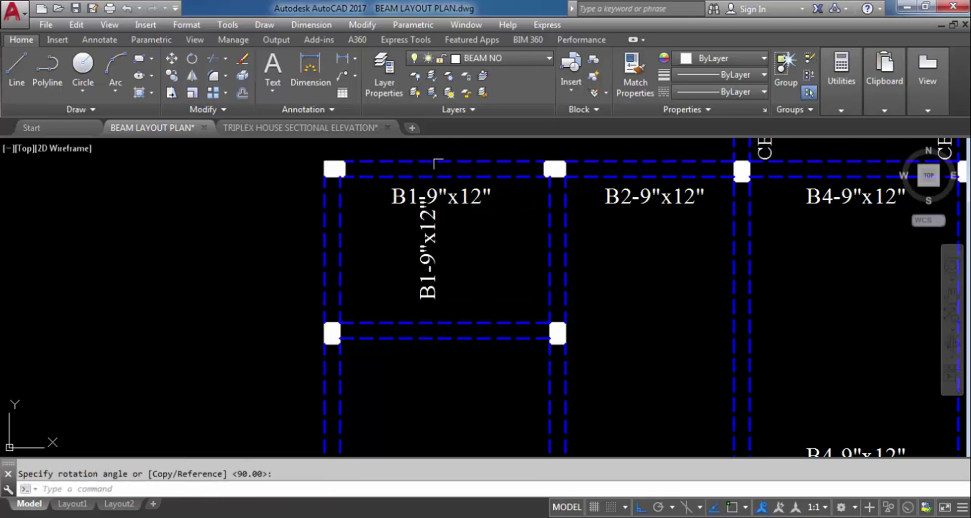
Move the vertical label horizontally to the inner side of the upper-left bay's left beam.
{"action": "type", "text": "m"}
{"action": "key", "text": "Return"}
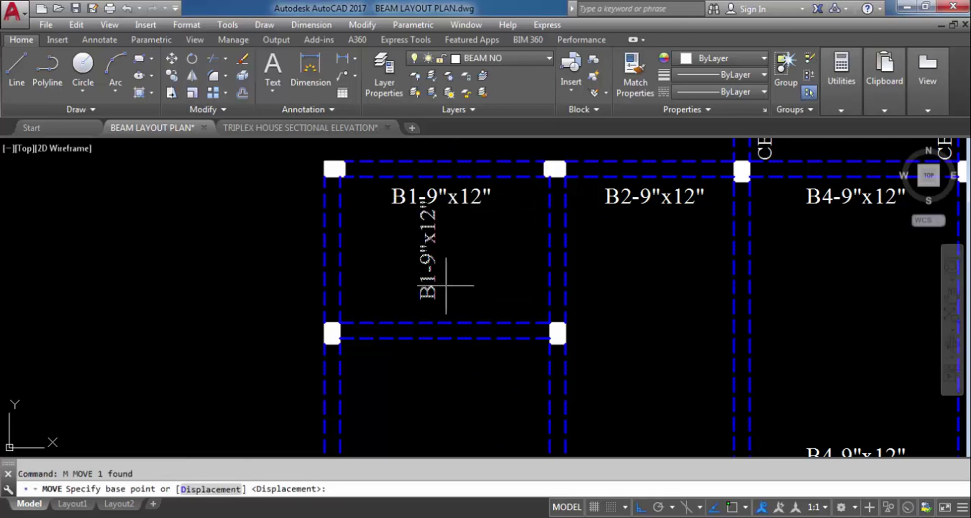
{"action": "left_click", "coordinate": [445, 286]}
{"action": "left_click", "coordinate": [377, 285]}
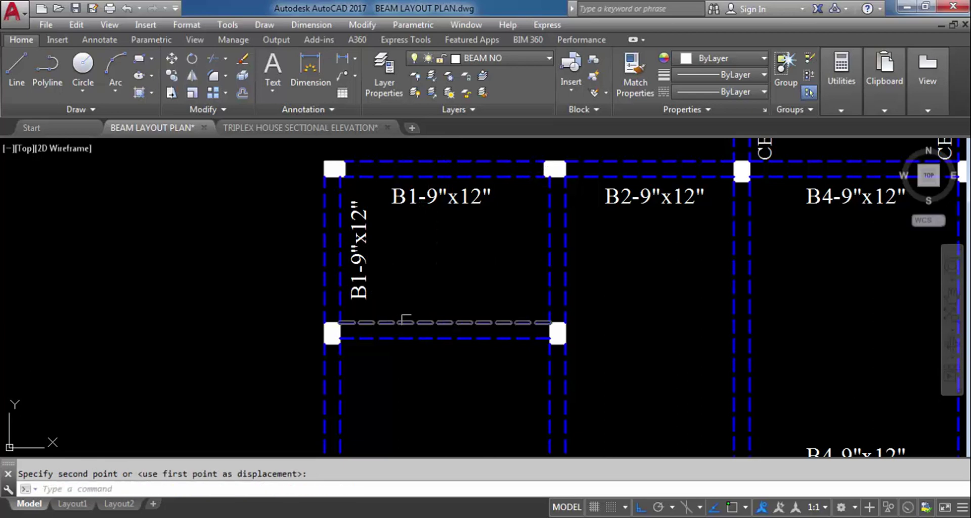
Change the vertical label beside the upper-left bay's left beam to read B5-9"x12".
{"action": "double_click", "coordinate": [360, 293]}
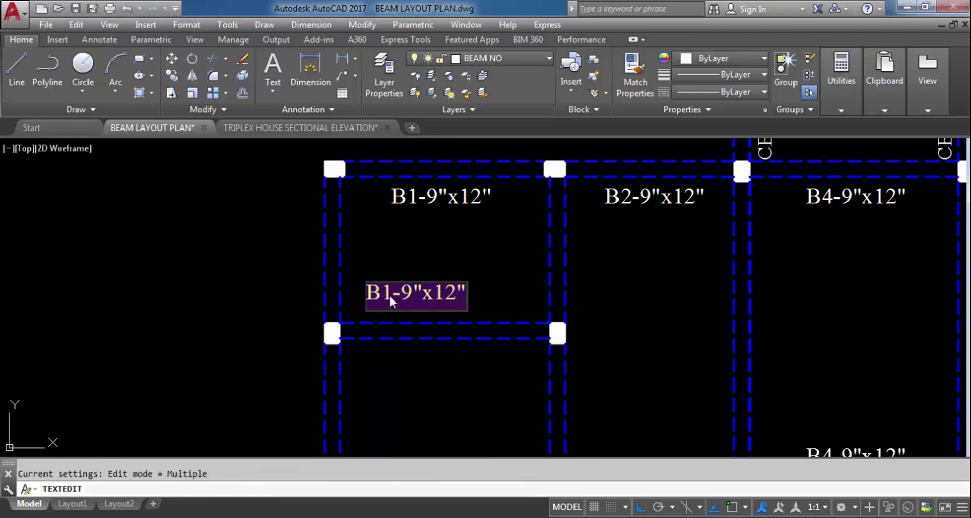
{"action": "left_click", "coordinate": [390, 296]}
{"action": "key", "text": "BackSpace"}
{"action": "type", "text": "5"}
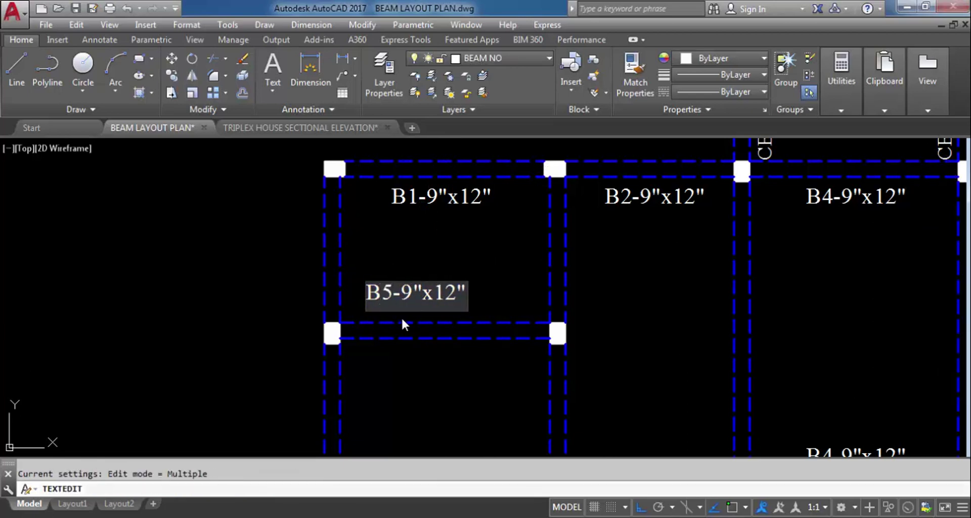
{"action": "left_click", "coordinate": [402, 317]}
{"action": "key", "text": "Escape"}
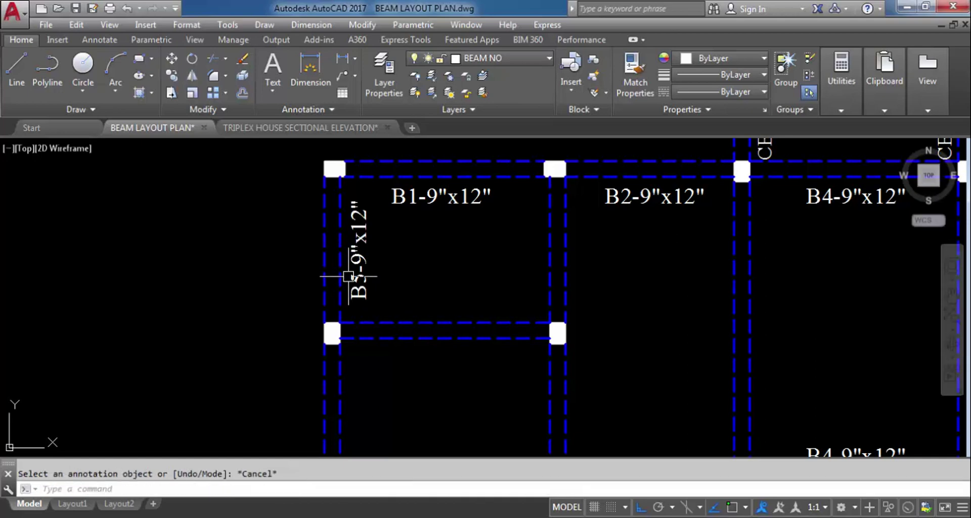
With object snap on, measure the width of the upper-left bay's left beam using a temporary linear dimension.
{"action": "left_click", "coordinate": [337, 56]}
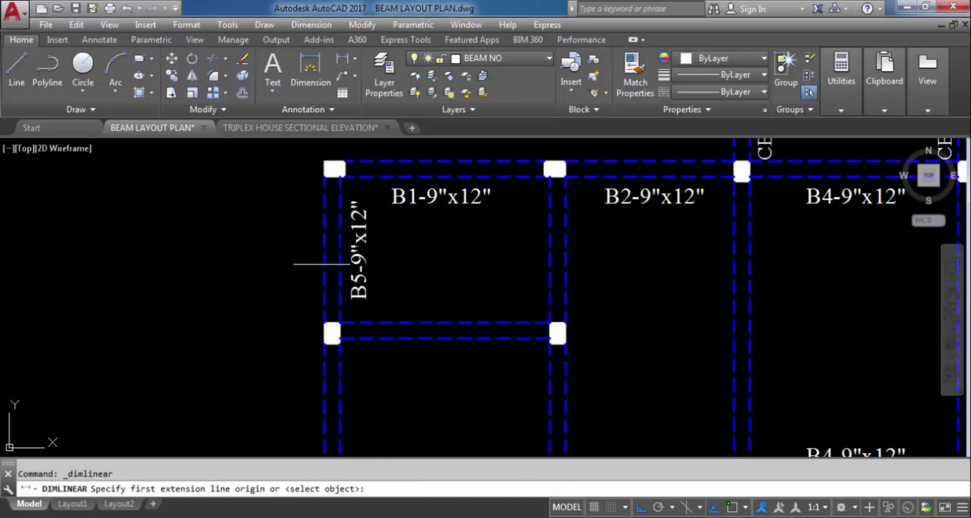
{"action": "key", "text": "F3"}
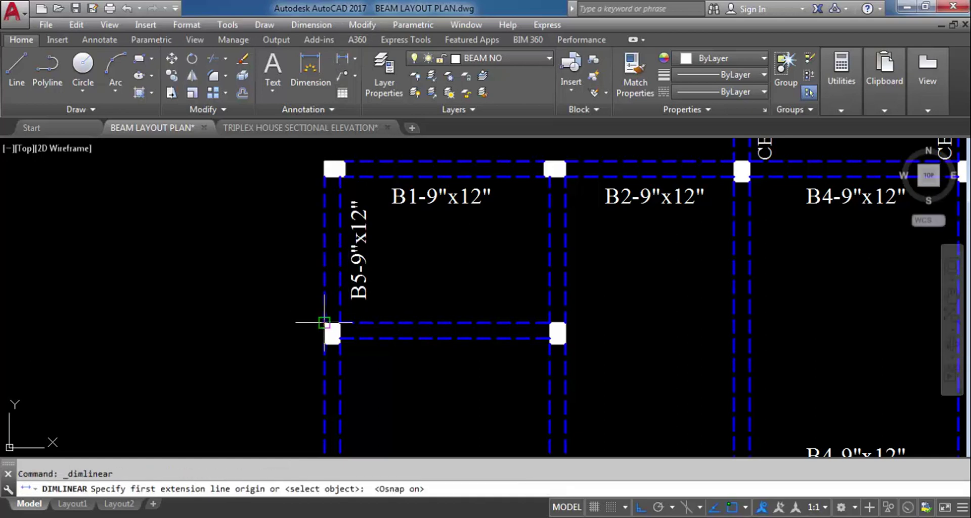
{"action": "left_click", "coordinate": [340, 322]}
{"action": "left_click", "coordinate": [325, 323]}
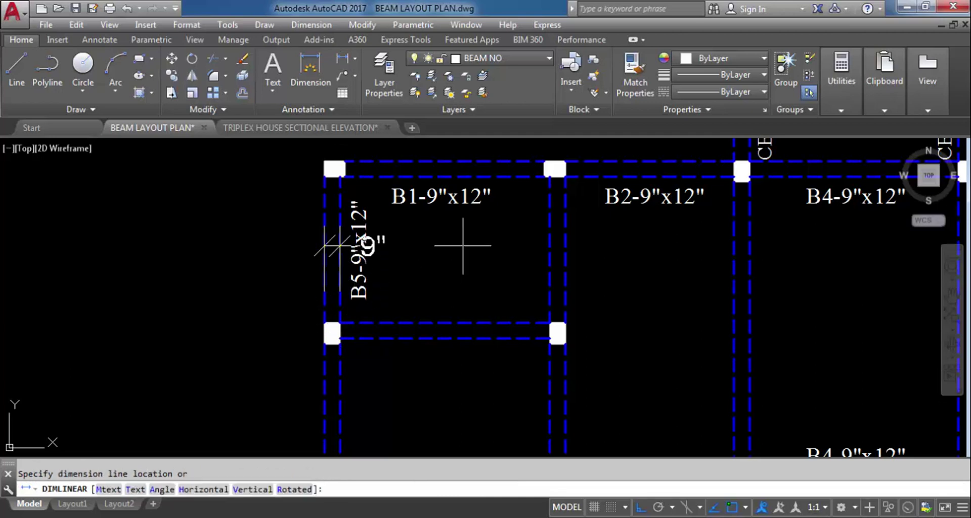
{"action": "key", "text": "Escape"}
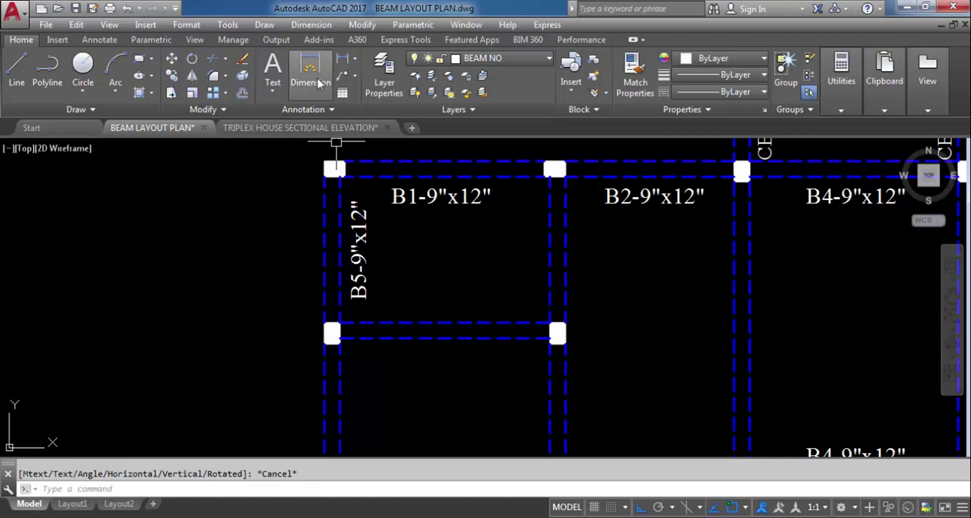
Measure the lengths of the upper-left bay's left and right beams with temporary linear dimensions.
{"action": "key", "text": "Return"}
{"action": "key", "text": "Return"}
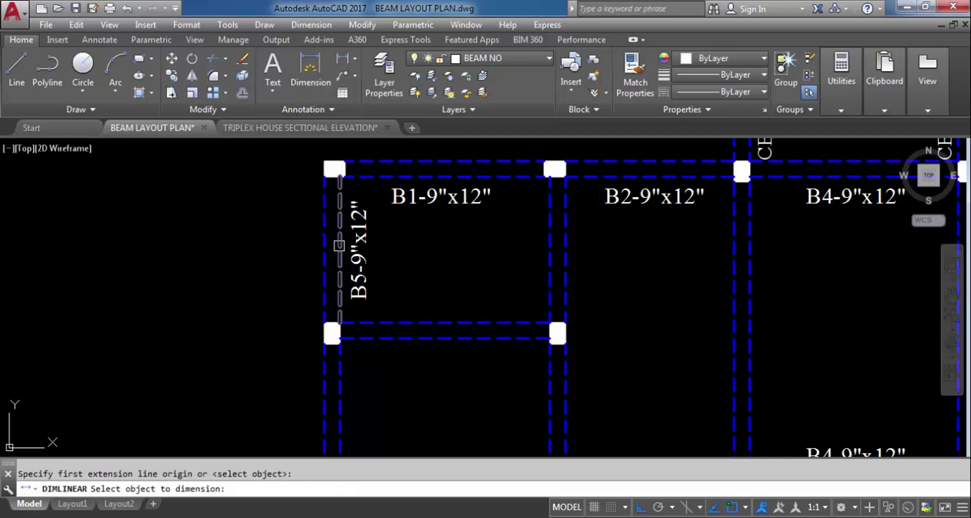
{"action": "left_click", "coordinate": [347, 246]}
{"action": "key", "text": "Escape"}
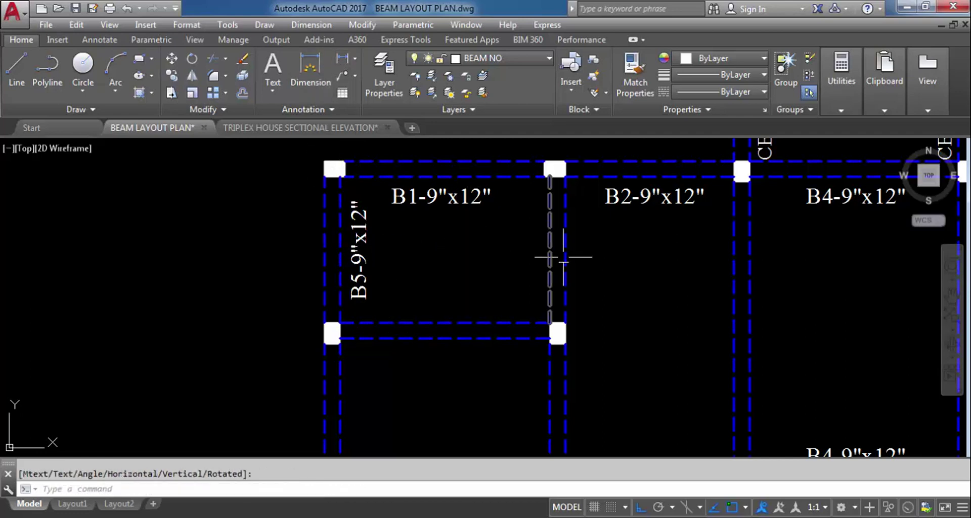
{"action": "key", "text": "Return"}
{"action": "key", "text": "Return"}
{"action": "left_click", "coordinate": [547, 268]}
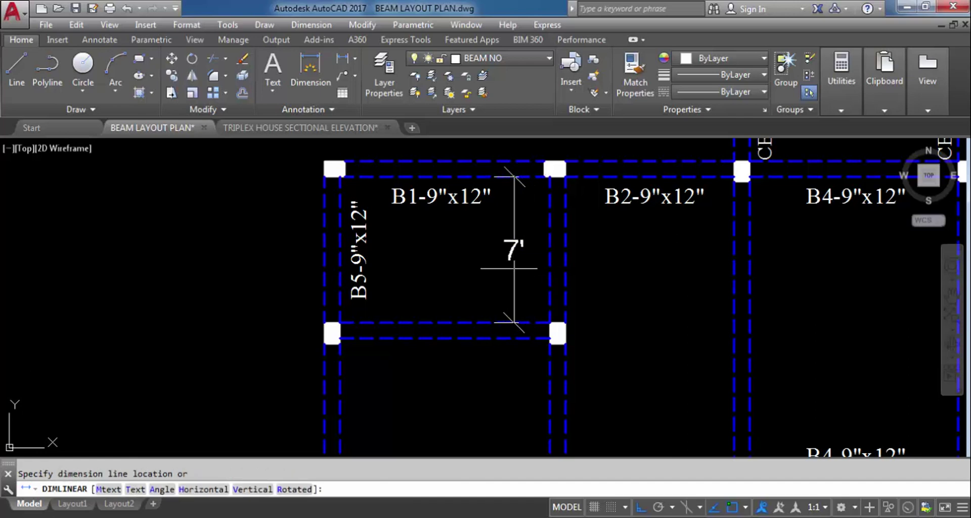
{"action": "key", "text": "Escape"}
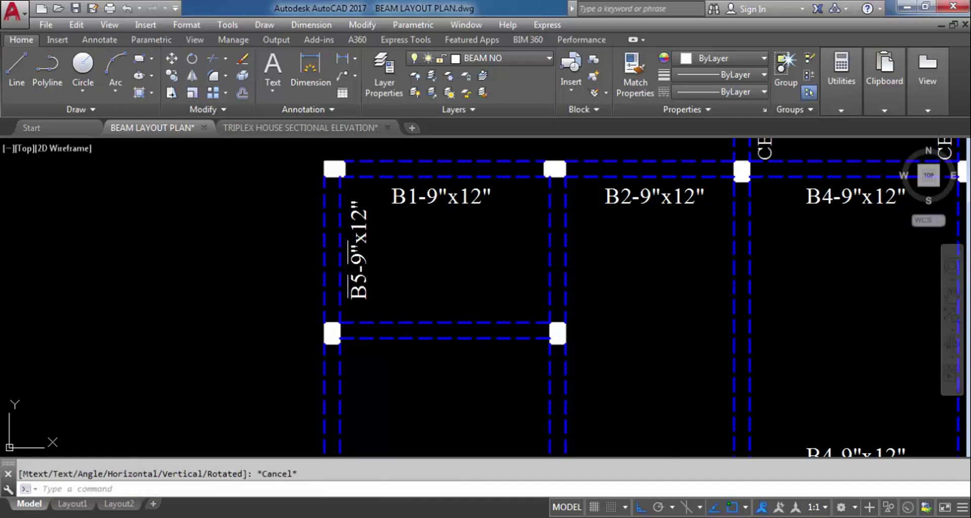
Copy the vertical B5-9"x12" label about 8'-6" horizontally to the inner side of the upper-left bay's right beam.
{"action": "left_click", "coordinate": [359, 276]}
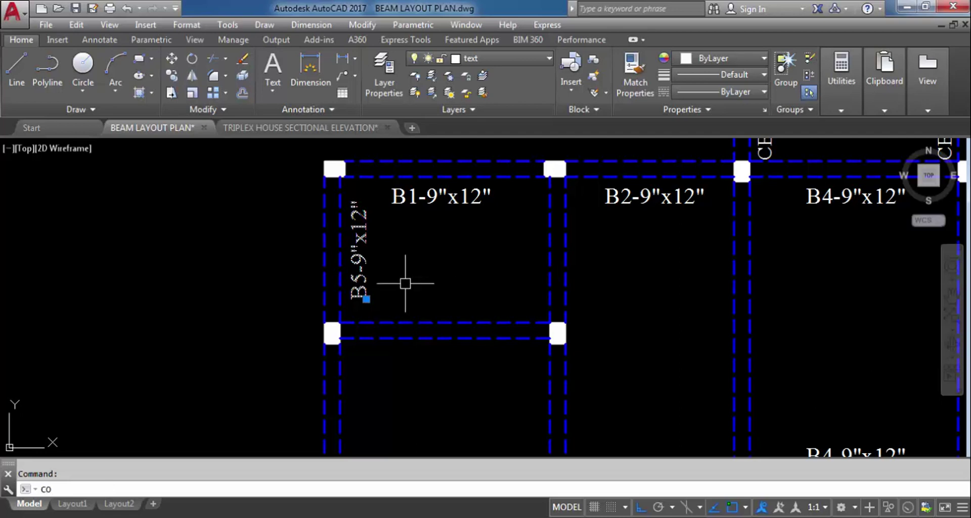
{"action": "key", "text": "Return"}
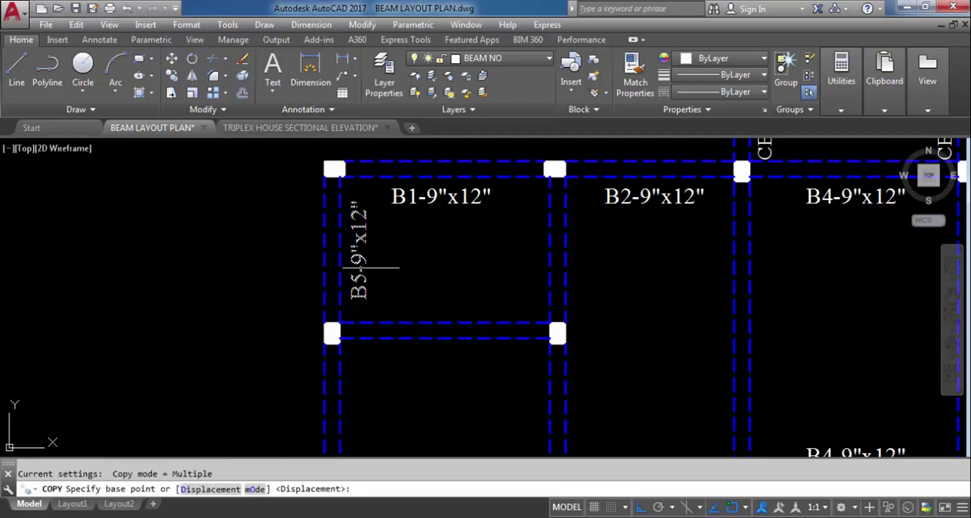
{"action": "left_click", "coordinate": [340, 249]}
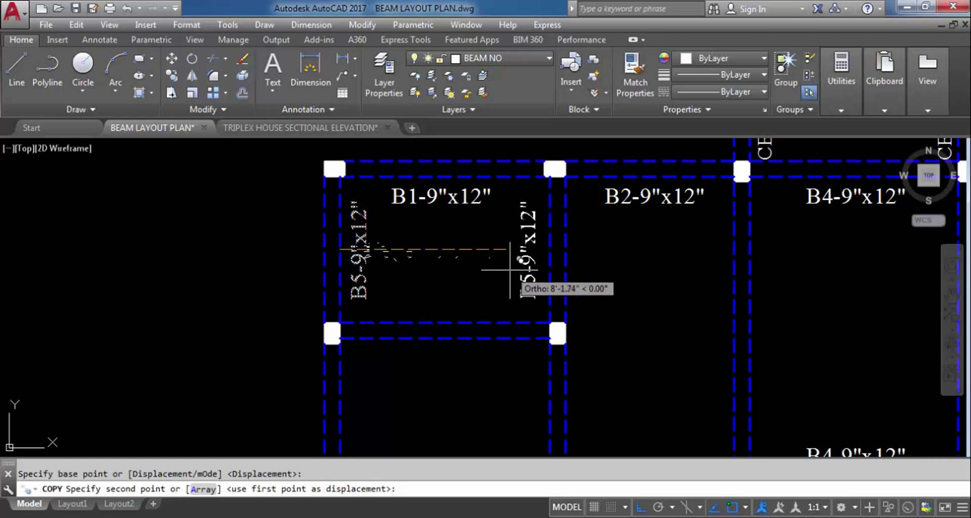
{"action": "scroll", "coordinate": [516, 269], "scroll_direction": "up", "scroll_amount": 4}
{"action": "left_click", "coordinate": [531, 274]}
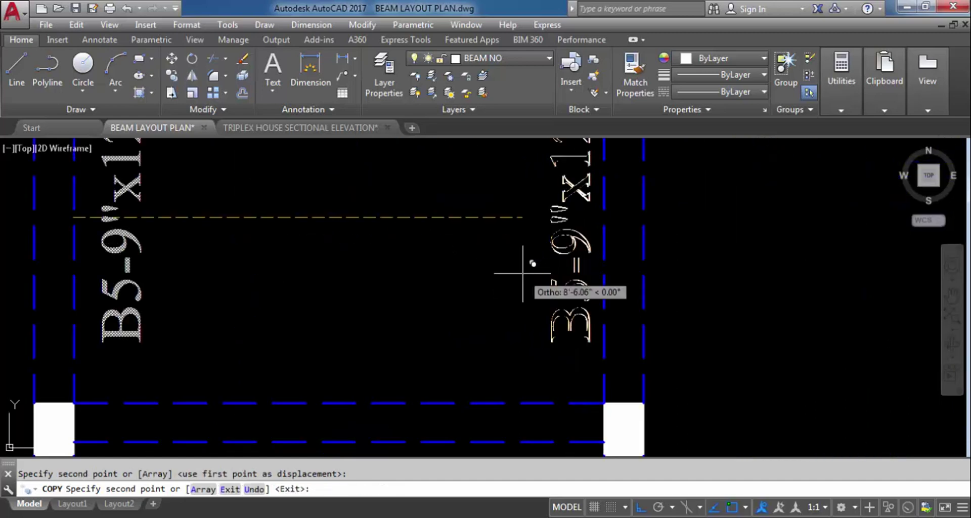
{"action": "scroll", "coordinate": [531, 274], "scroll_direction": "down", "scroll_amount": 4}
{"action": "key", "text": "Escape"}
Measure the lengths of the upper-left bay's top and bottom beams with temporary linear dimensions.
{"action": "scroll", "coordinate": [539, 255], "scroll_direction": "up", "scroll_amount": 2}
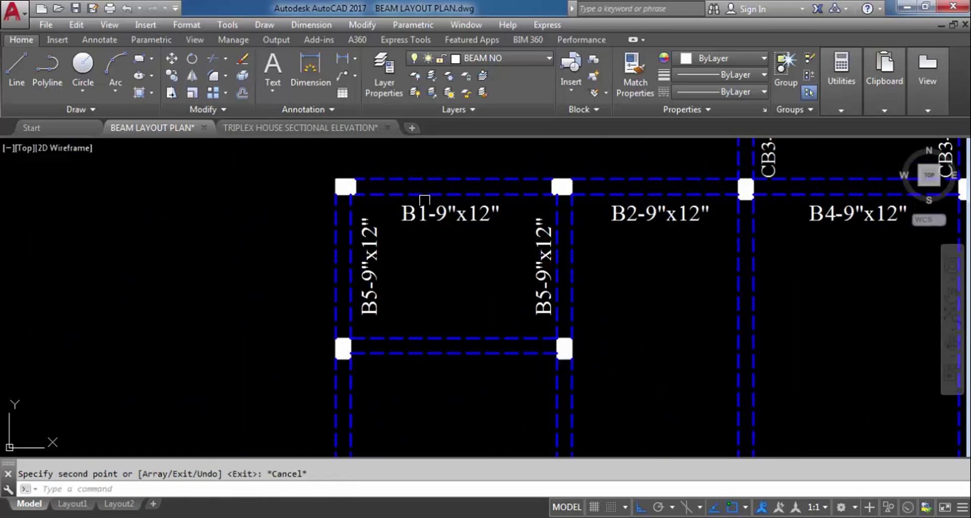
{"action": "left_click", "coordinate": [339, 61]}
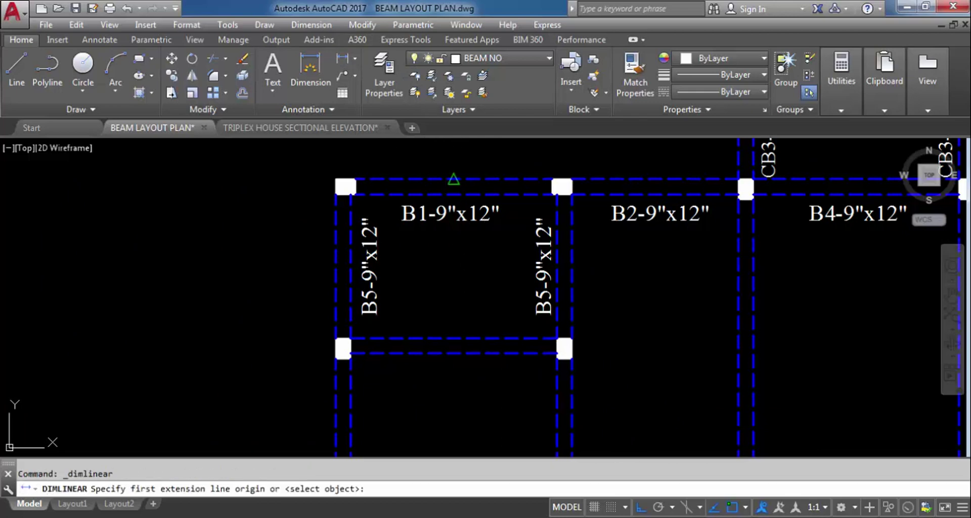
{"action": "key", "text": "Return"}
{"action": "left_click", "coordinate": [463, 194]}
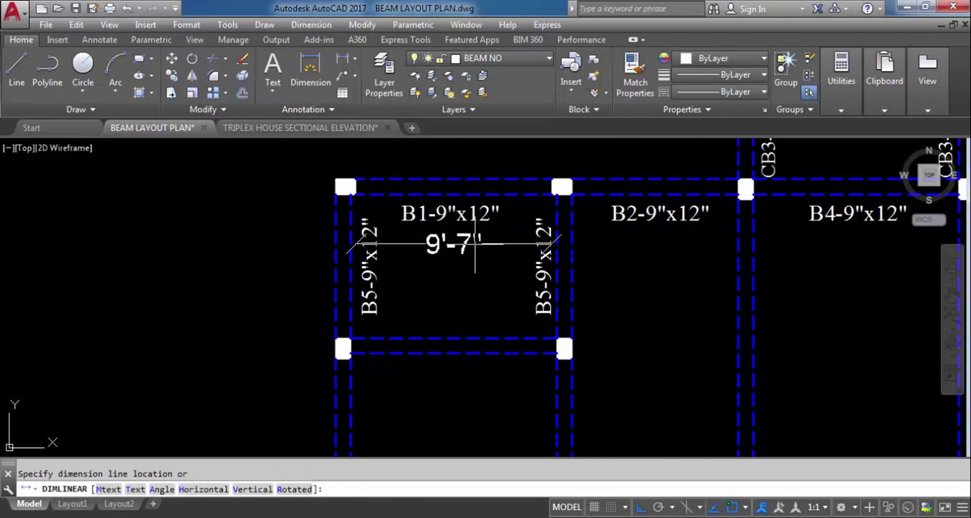
{"action": "key", "text": "Escape"}
{"action": "key", "text": "Return"}
{"action": "key", "text": "Return"}
{"action": "left_click", "coordinate": [489, 338]}
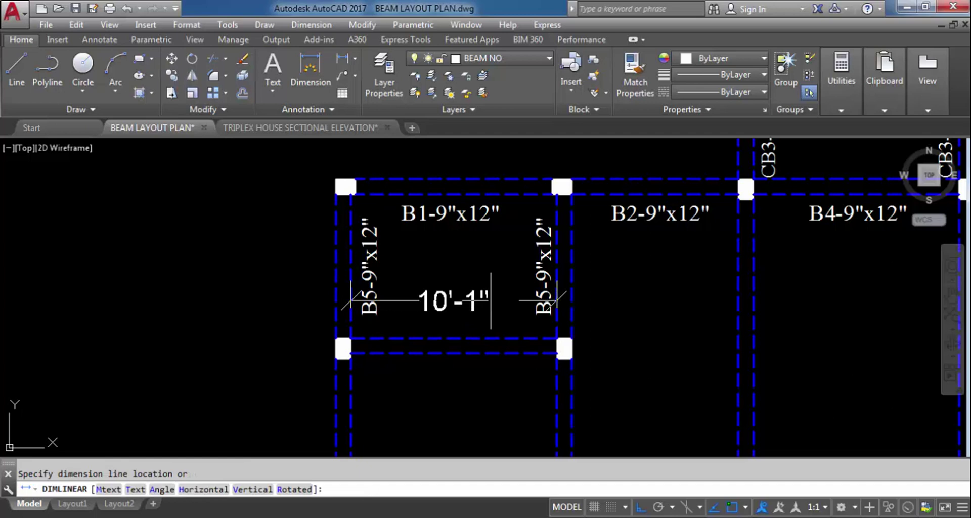
{"action": "key", "text": "Escape"}
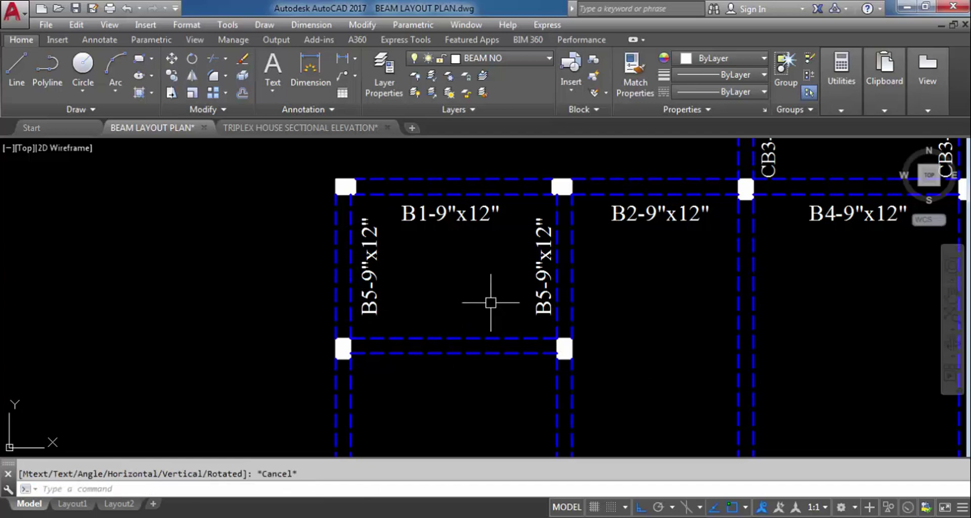
Copy the B1-9"x12" label straight down to just above the upper-left bay's bottom beam.
{"action": "scroll", "coordinate": [449, 207], "scroll_direction": "down", "scroll_amount": 2}
{"action": "scroll", "coordinate": [448, 211], "scroll_direction": "up", "scroll_amount": 4}
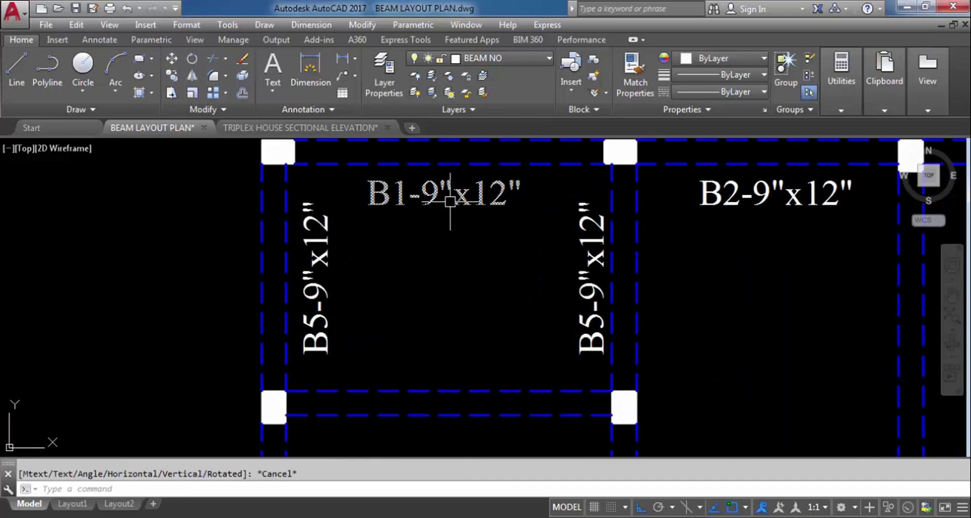
{"action": "left_click", "coordinate": [435, 211]}
{"action": "type", "text": "co"}
{"action": "key", "text": "Return"}
{"action": "left_click", "coordinate": [431, 207]}
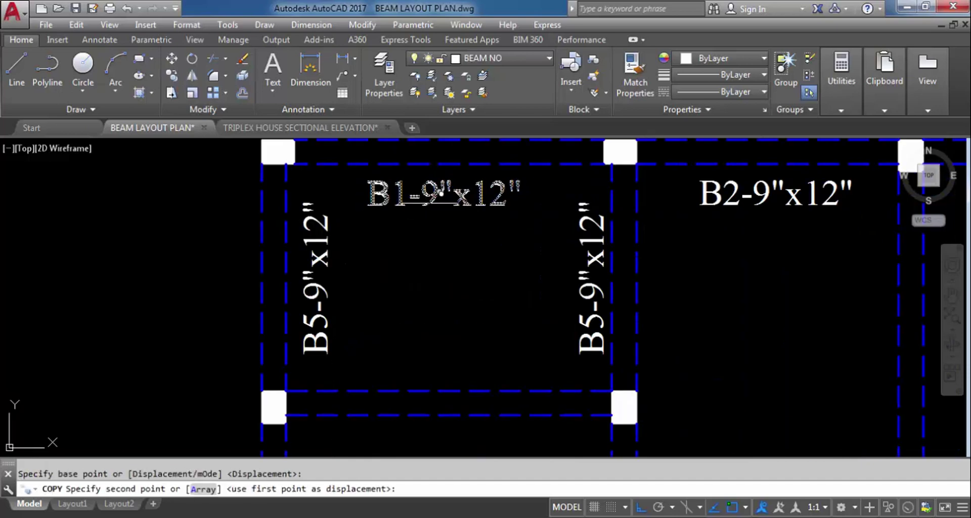
{"action": "left_click", "coordinate": [438, 374]}
{"action": "key", "text": "Escape"}
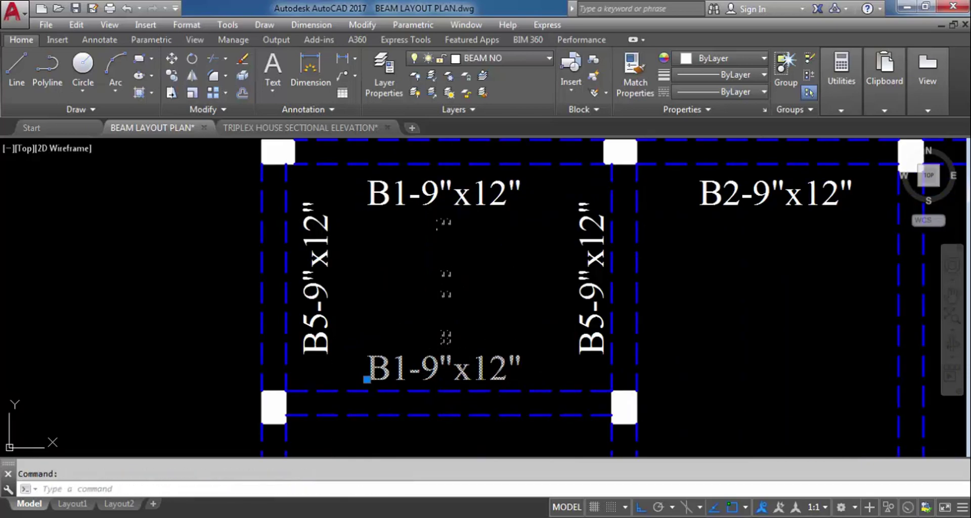
Change the copied label above the upper-left bay's bottom beam to read B6-9"x12".
{"action": "double_click", "coordinate": [397, 374]}
{"action": "left_click", "coordinate": [407, 379]}
{"action": "key", "text": "BackSpace"}
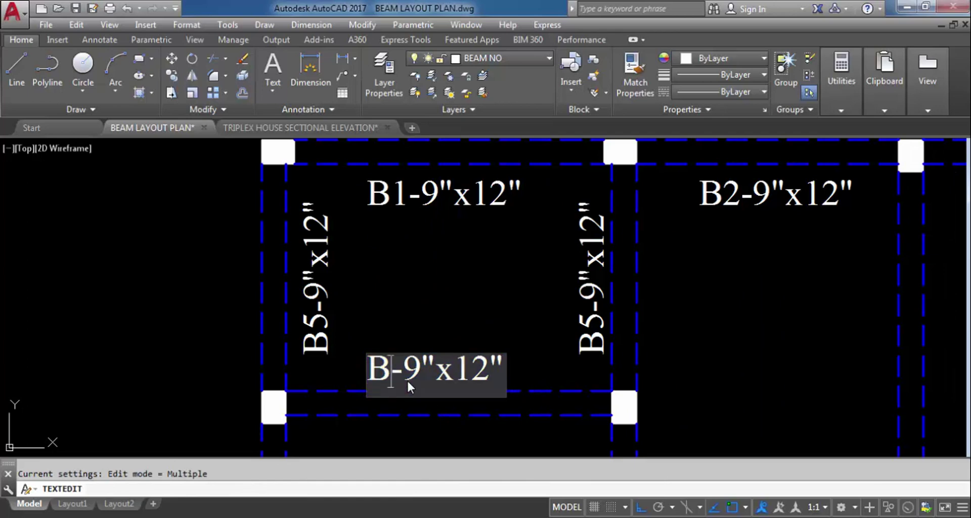
{"action": "type", "text": "6"}
{"action": "left_click", "coordinate": [487, 329]}
{"action": "scroll", "coordinate": [506, 324], "scroll_direction": "down", "scroll_amount": 4}
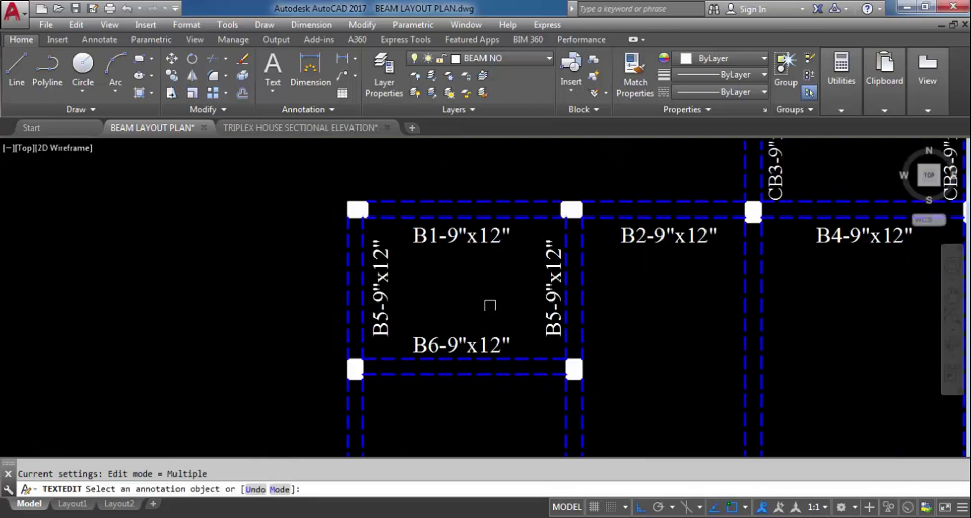
{"action": "key", "text": "Escape"}
Recheck the lengths of the B1 and B6 beams with temporary linear dimensions.
{"action": "scroll", "coordinate": [542, 347], "scroll_direction": "up", "scroll_amount": 2}
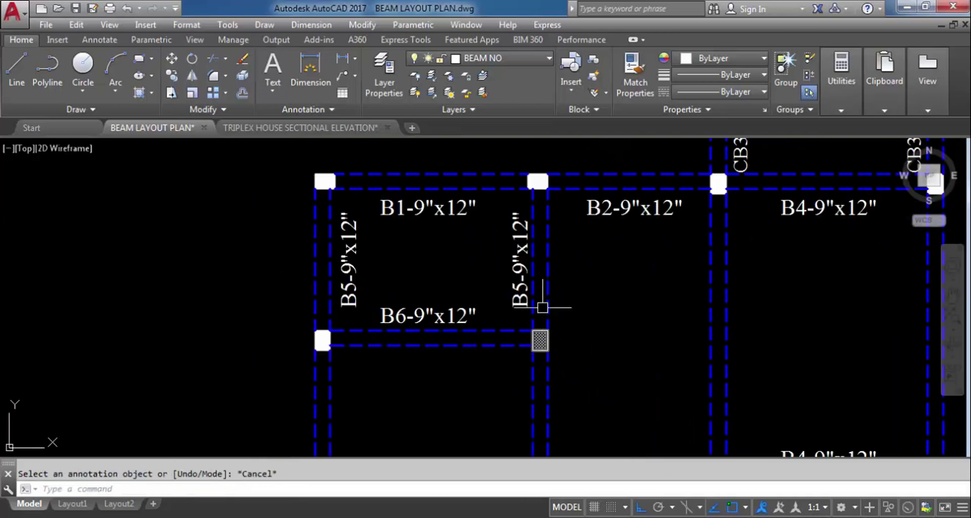
{"action": "left_click", "coordinate": [342, 58]}
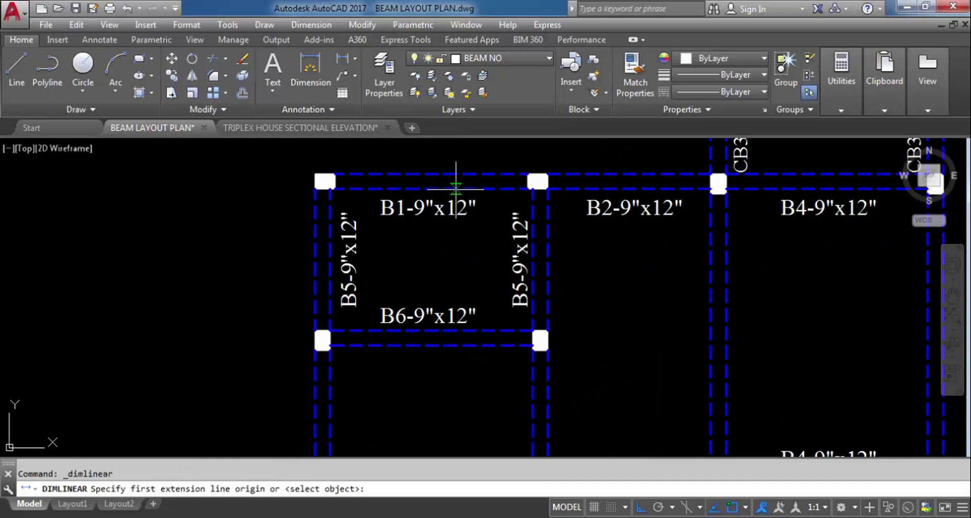
{"action": "key", "text": "Return"}
{"action": "left_click", "coordinate": [476, 174]}
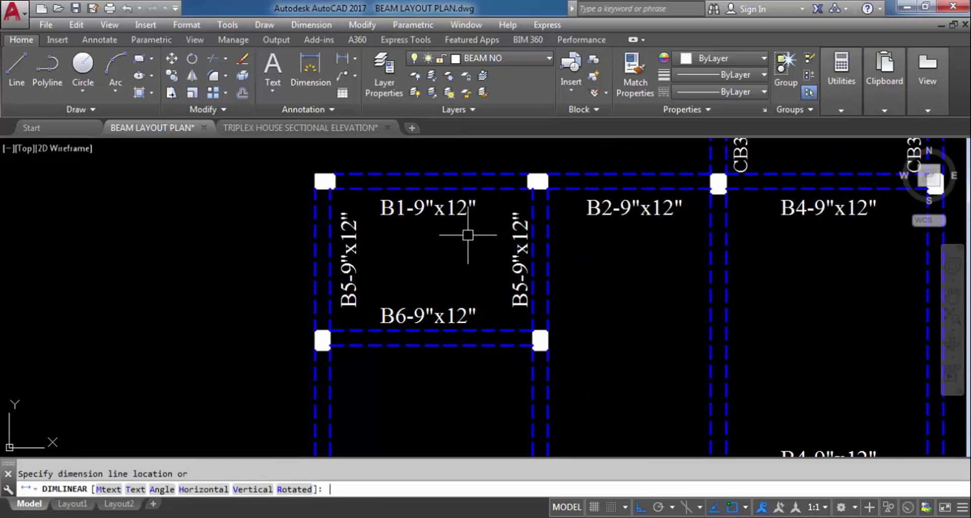
{"action": "key", "text": "Escape"}
{"action": "key", "text": "Return"}
{"action": "key", "text": "Return"}
{"action": "left_click", "coordinate": [491, 331]}
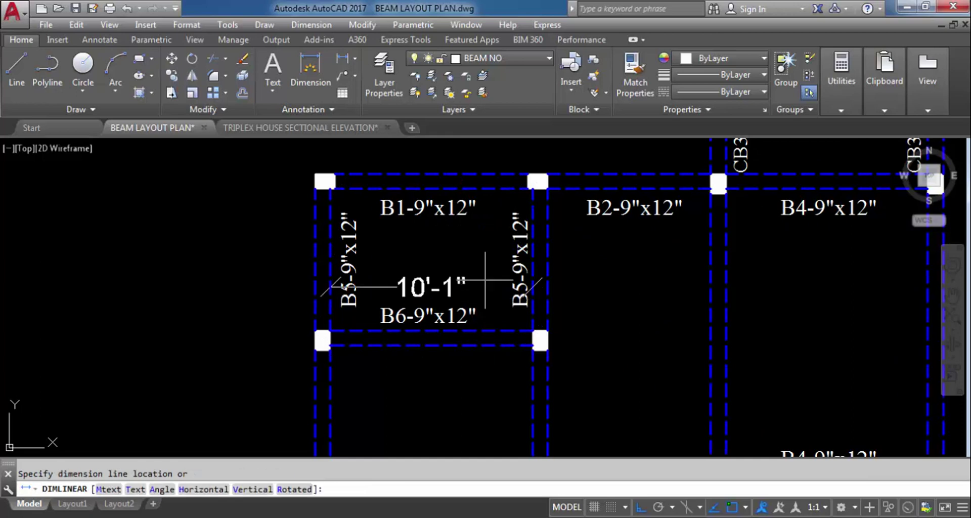
{"action": "key", "text": "Escape"}
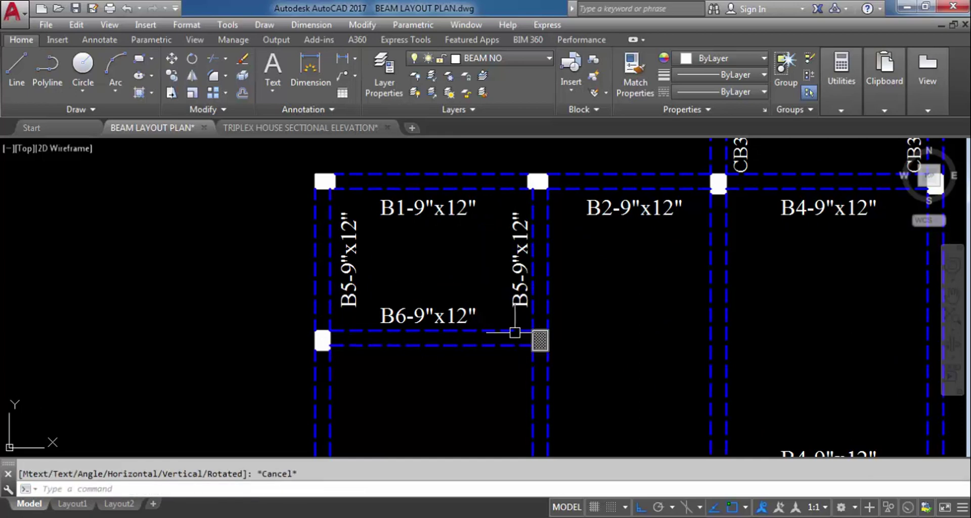
Copy the B5-9"x12" label from the upper-left bay's right beam to the left side of the long vertical beam between the B2 and B4 bays.
{"action": "scroll", "coordinate": [407, 250], "scroll_direction": "down", "scroll_amount": 2}
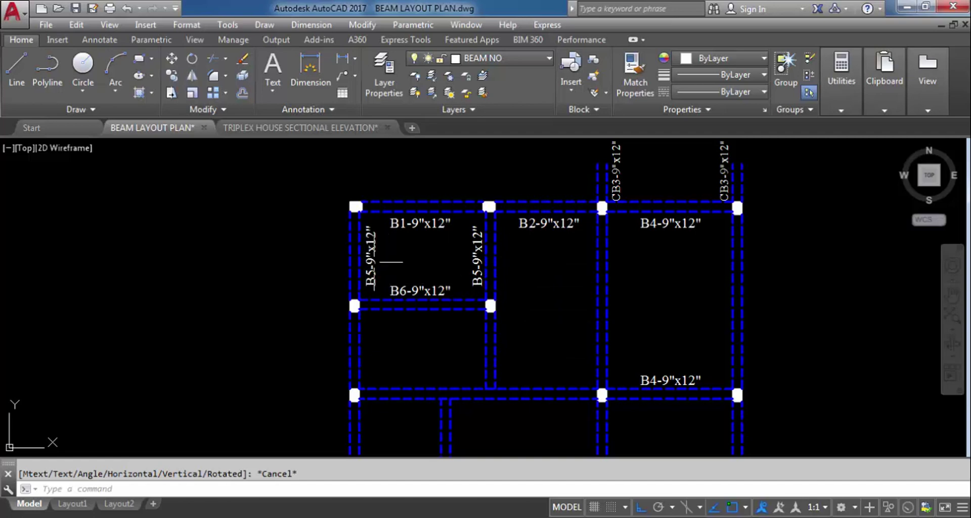
{"action": "scroll", "coordinate": [343, 271], "scroll_direction": "up", "scroll_amount": 2}
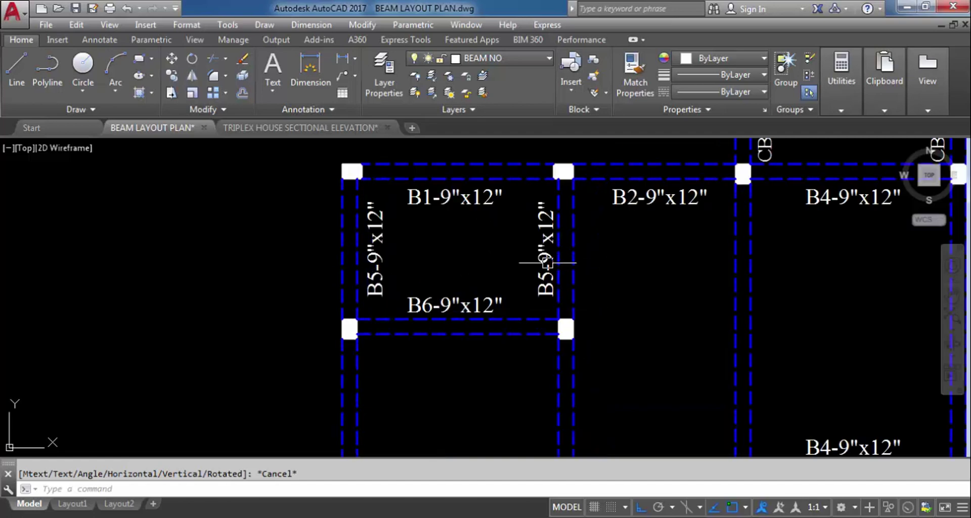
{"action": "scroll", "coordinate": [397, 251], "scroll_direction": "down", "scroll_amount": 4}
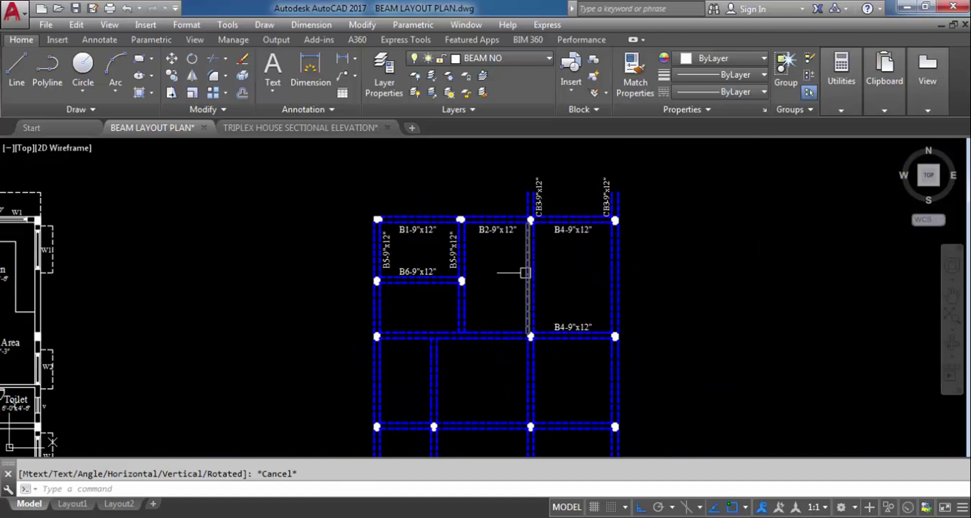
{"action": "scroll", "coordinate": [525, 277], "scroll_direction": "up", "scroll_amount": 2}
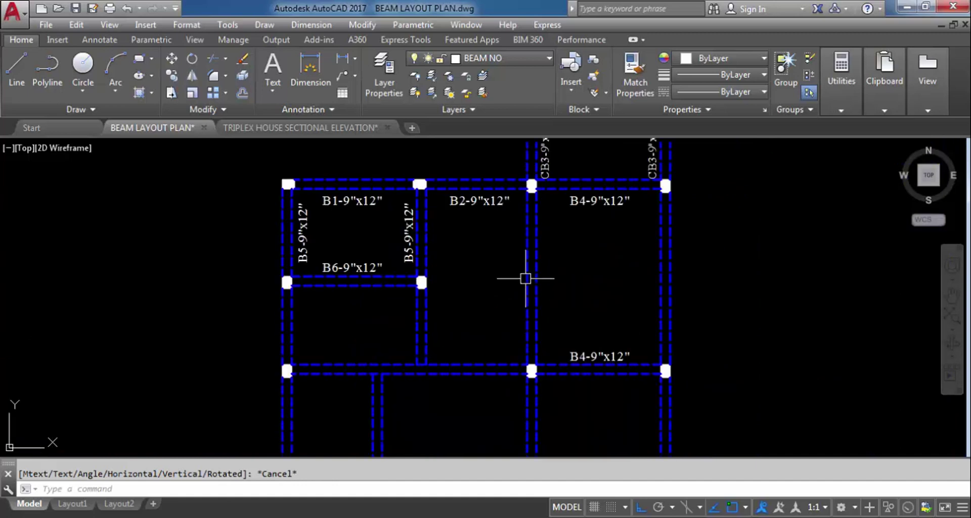
{"action": "left_click", "coordinate": [412, 248]}
{"action": "type", "text": "c"}
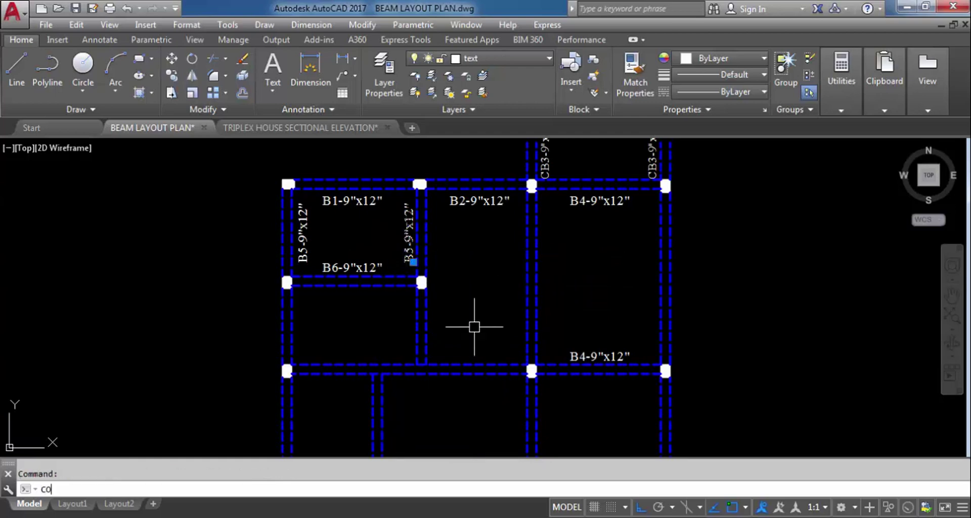
{"action": "type", "text": "o"}
{"action": "key", "text": "Return"}
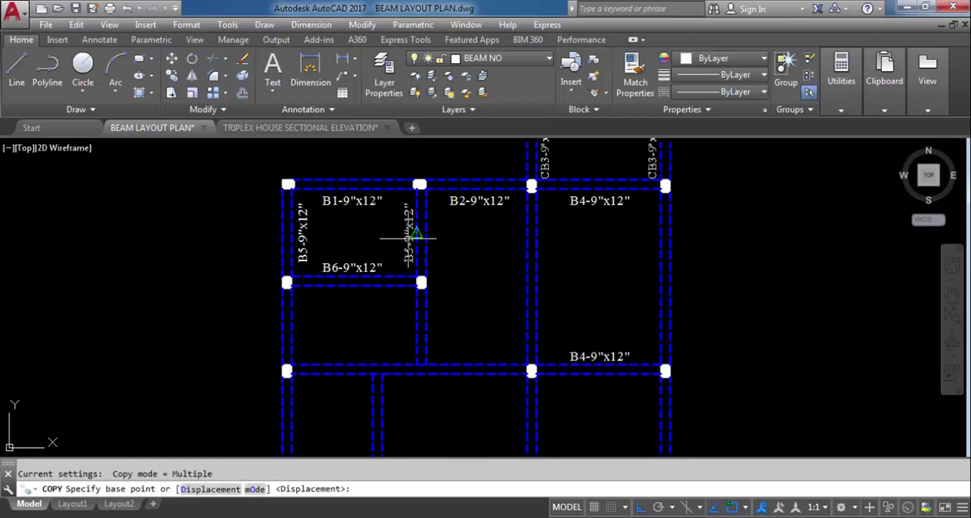
{"action": "key", "text": "F3"}
{"action": "scroll", "coordinate": [414, 231], "scroll_direction": "up", "scroll_amount": 4}
{"action": "left_click", "coordinate": [438, 304]}
{"action": "scroll", "coordinate": [326, 248], "scroll_direction": "down", "scroll_amount": 4}
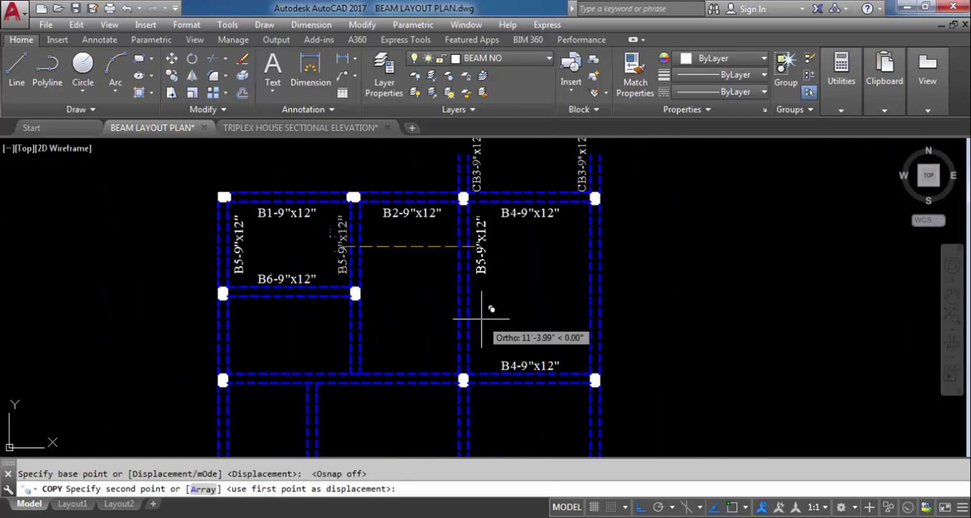
{"action": "key", "text": "F8"}
{"action": "scroll", "coordinate": [451, 280], "scroll_direction": "up", "scroll_amount": 3}
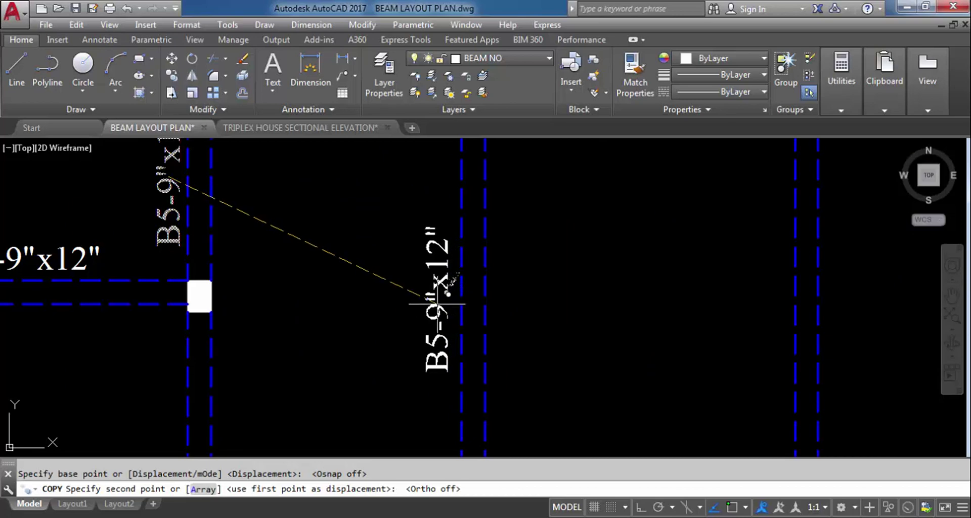
{"action": "left_click", "coordinate": [438, 304]}
{"action": "scroll", "coordinate": [500, 293], "scroll_direction": "down", "scroll_amount": 4}
{"action": "key", "text": "Escape"}
Change the copied label beside the long vertical beam between the B2 and B4 bays to read B7-9"x12".
{"action": "scroll", "coordinate": [454, 292], "scroll_direction": "up", "scroll_amount": 3}
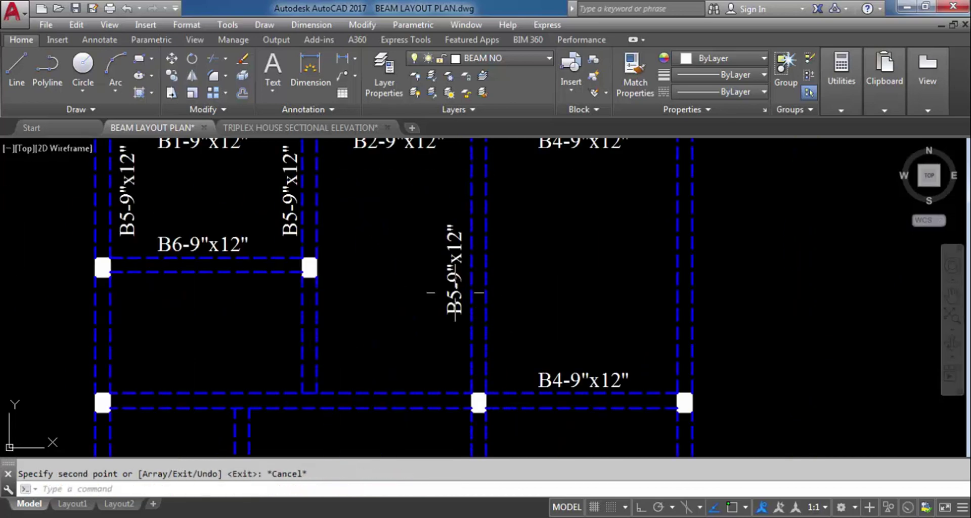
{"action": "double_click", "coordinate": [455, 298]}
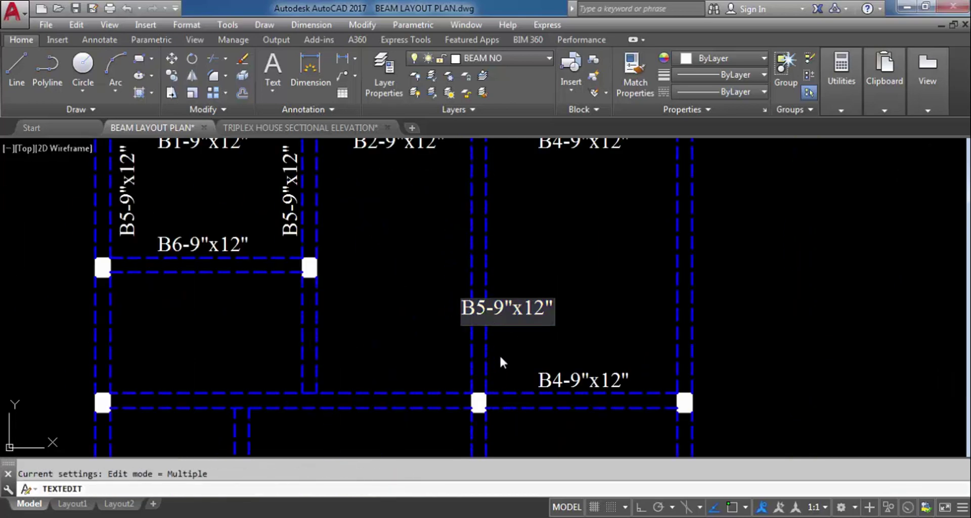
{"action": "key", "text": "Home"}
{"action": "key", "text": "Right"}
{"action": "key", "text": "Delete"}
{"action": "type", "text": "7"}
{"action": "key", "text": "Return"}
{"action": "scroll", "coordinate": [418, 289], "scroll_direction": "down", "scroll_amount": 2}
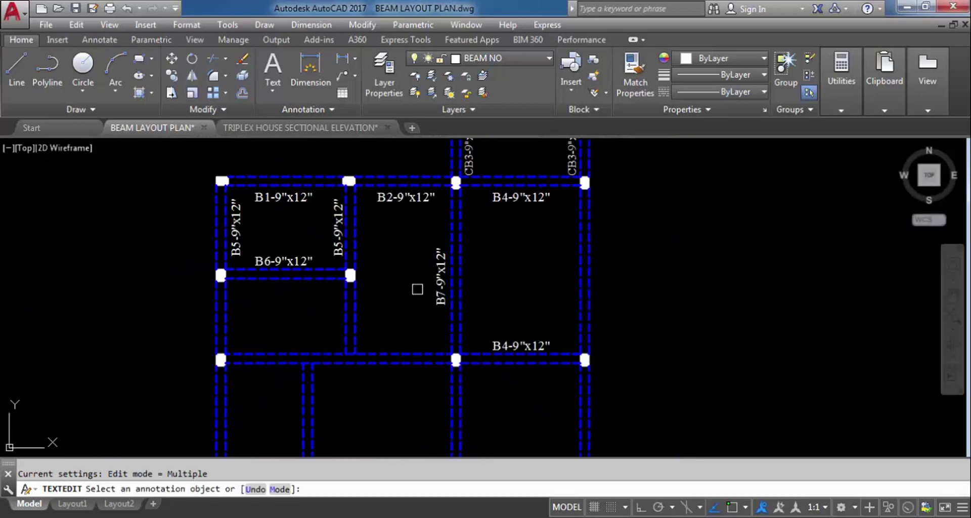
{"action": "scroll", "coordinate": [434, 281], "scroll_direction": "up", "scroll_amount": 7}
{"action": "scroll", "coordinate": [506, 319], "scroll_direction": "down", "scroll_amount": 5}
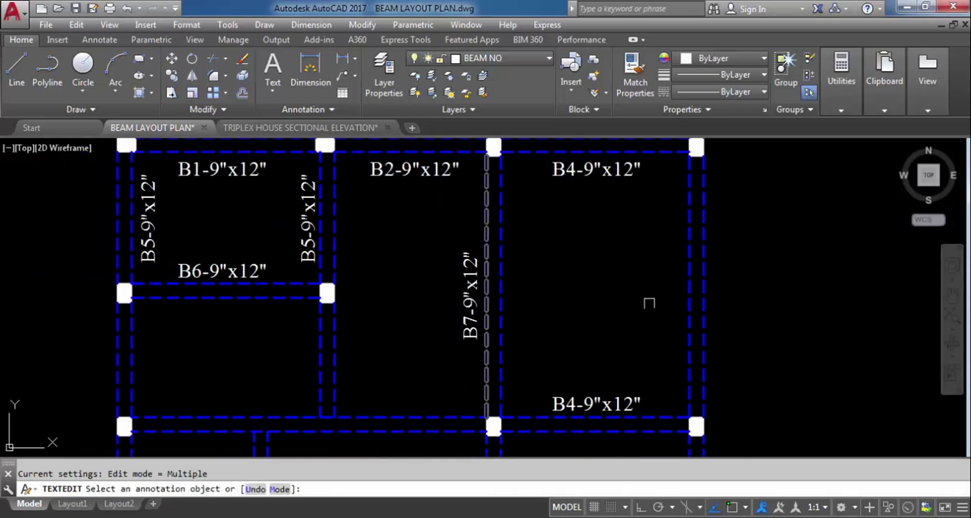
{"action": "key", "text": "Escape"}
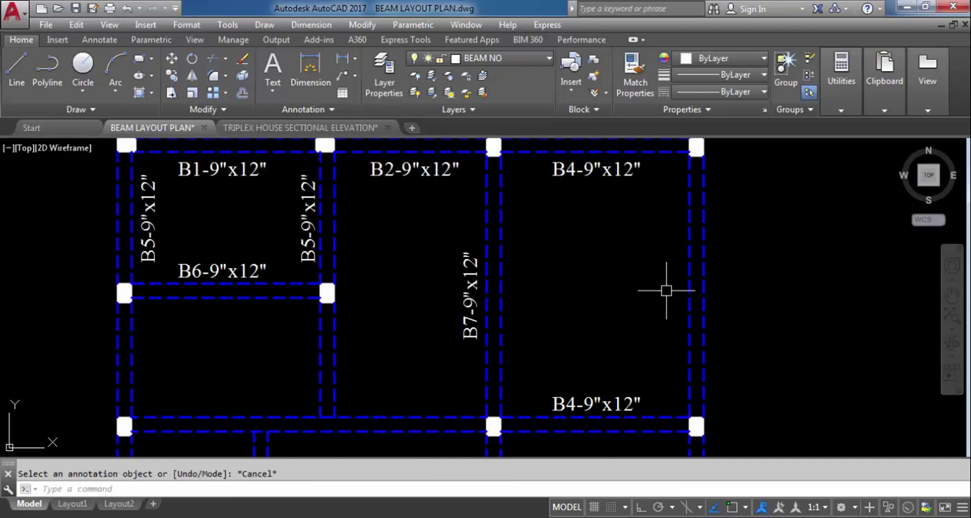
Measure the lengths of the B7 beam and the upper-right bay's outer vertical beam with temporary linear dimensions.
{"action": "left_click", "coordinate": [340, 59]}
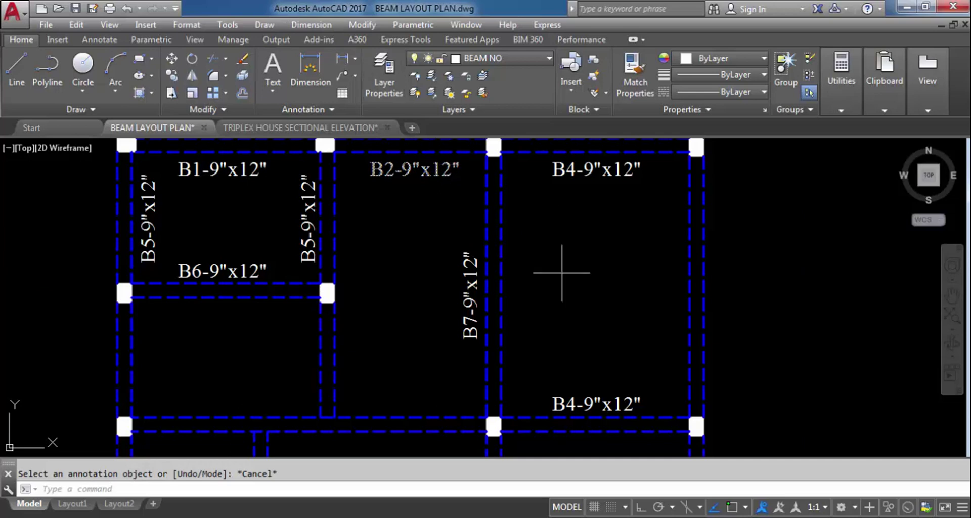
{"action": "key", "text": "Return"}
{"action": "left_click", "coordinate": [497, 293]}
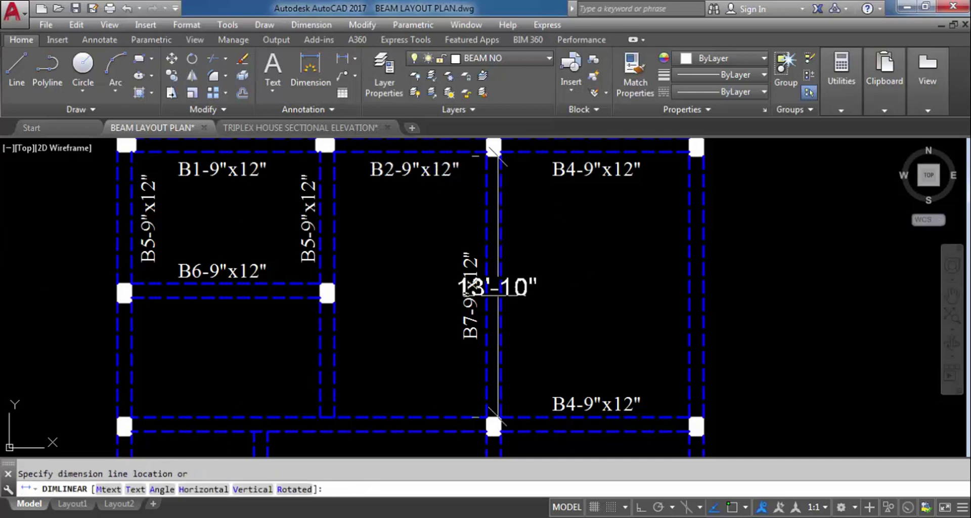
{"action": "key", "text": "Escape"}
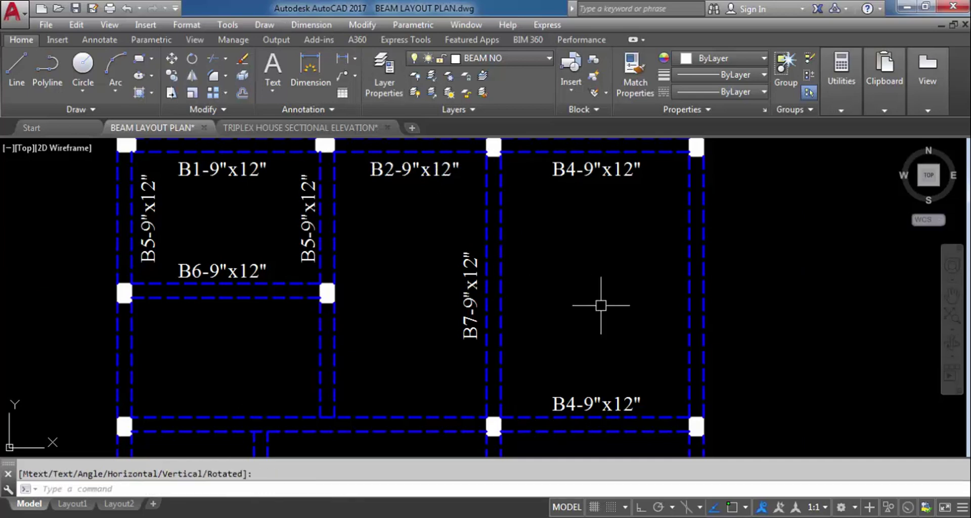
{"action": "key", "text": "Return"}
{"action": "key", "text": "Return"}
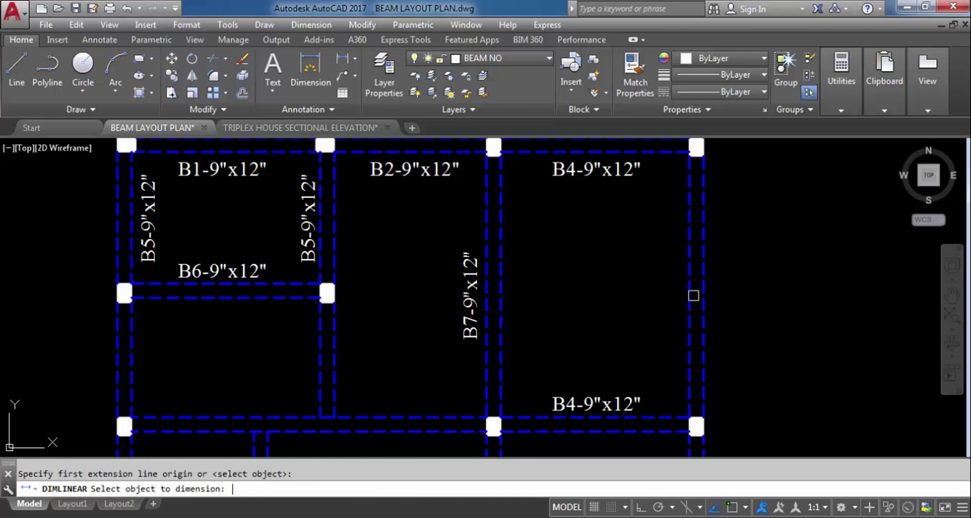
{"action": "left_click", "coordinate": [690, 295]}
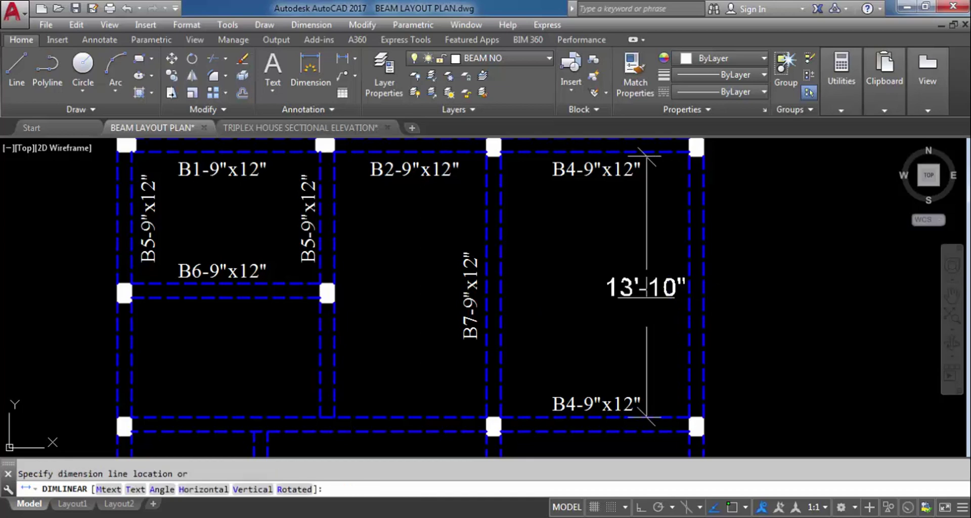
{"action": "key", "text": "Escape"}
Copy the B7-9"x12" label straight across to the inner side of the upper-right bay's outer vertical beam.
{"action": "left_click", "coordinate": [475, 311]}
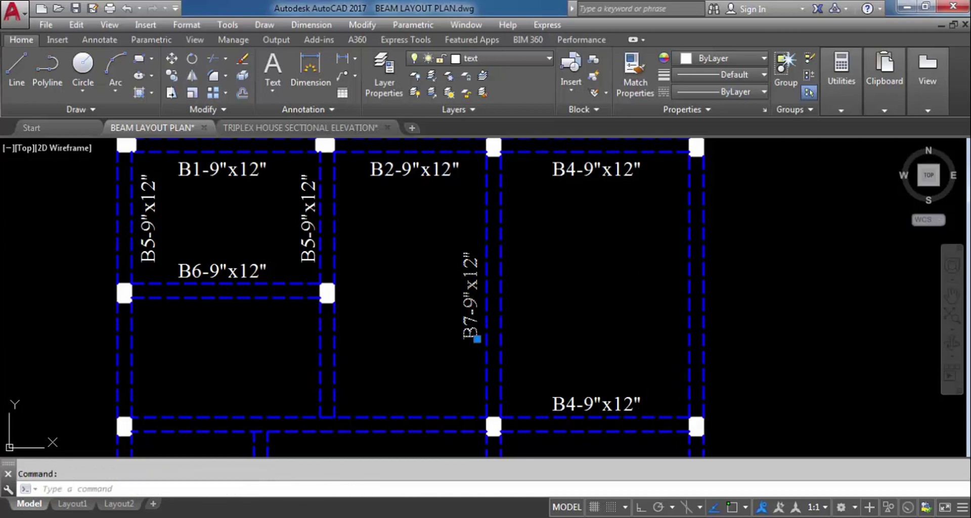
{"action": "type", "text": "c"}
{"action": "key", "text": "Return"}
{"action": "left_click", "coordinate": [487, 309]}
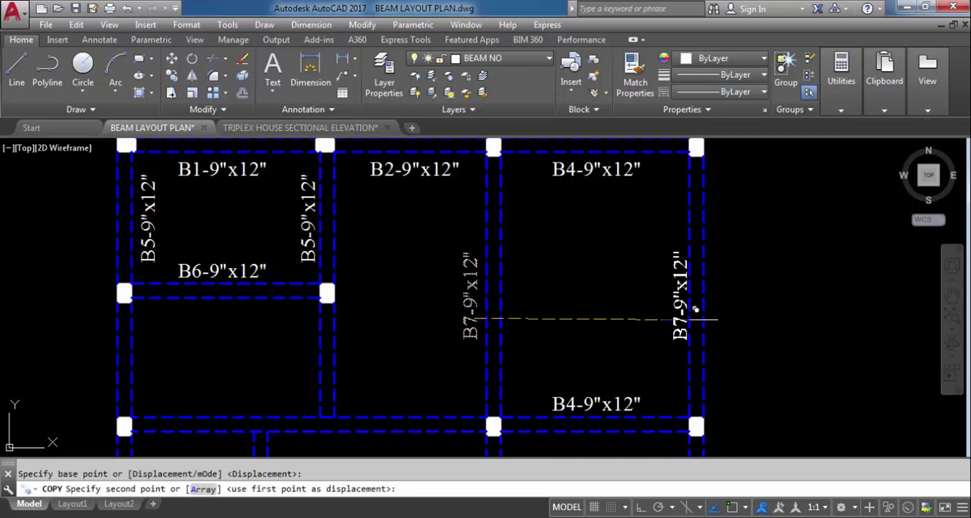
{"action": "key", "text": "F8"}
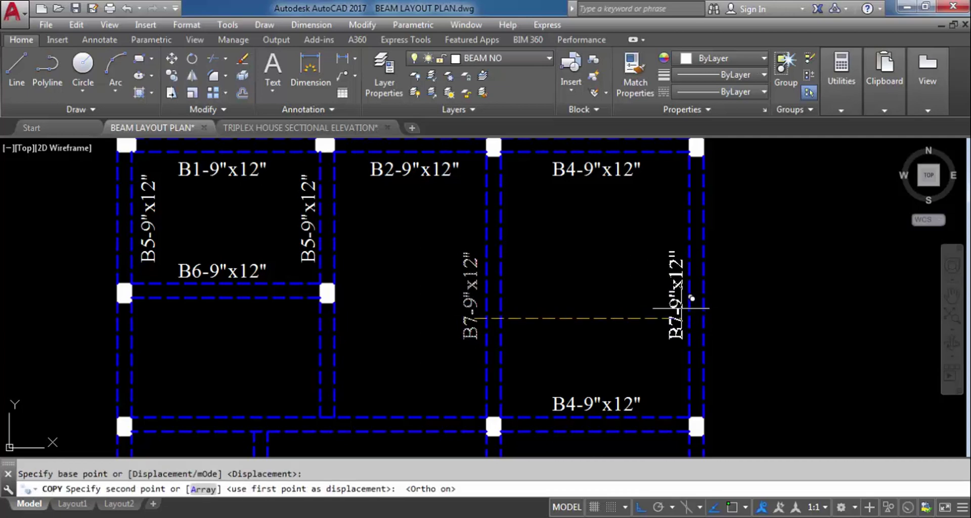
{"action": "left_click", "coordinate": [691, 308]}
{"action": "key", "text": "Escape"}
Examine the labels in the upper bays and the beams below that still lack a label.
{"action": "scroll", "coordinate": [620, 301], "scroll_direction": "down", "scroll_amount": 5}
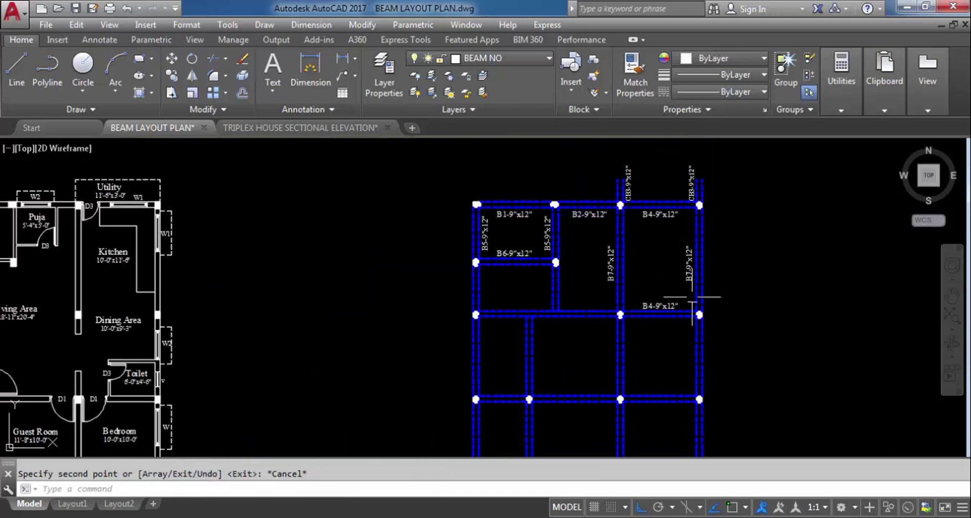
{"action": "scroll", "coordinate": [619, 275], "scroll_direction": "up", "scroll_amount": 5}
{"action": "scroll", "coordinate": [607, 271], "scroll_direction": "down", "scroll_amount": 5}
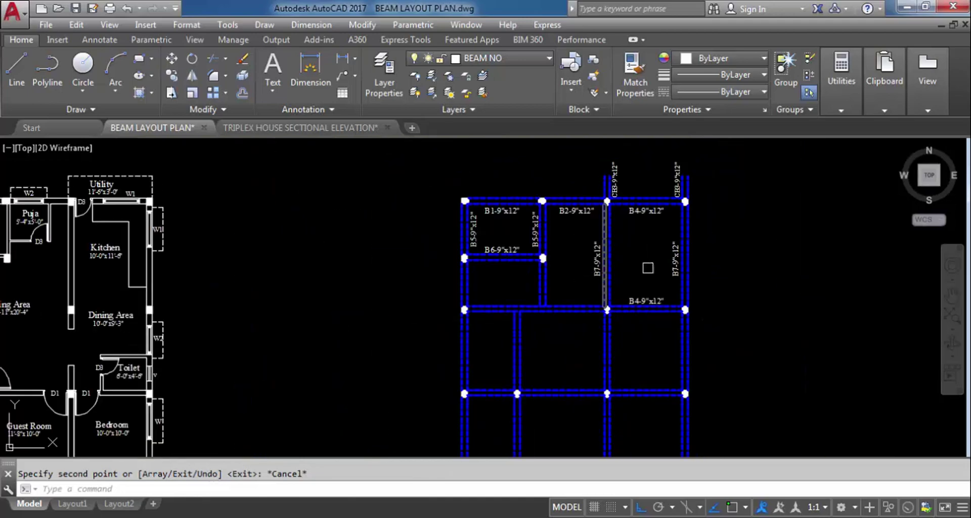
{"action": "scroll", "coordinate": [652, 265], "scroll_direction": "up", "scroll_amount": 5}
{"action": "scroll", "coordinate": [676, 272], "scroll_direction": "down", "scroll_amount": 5}
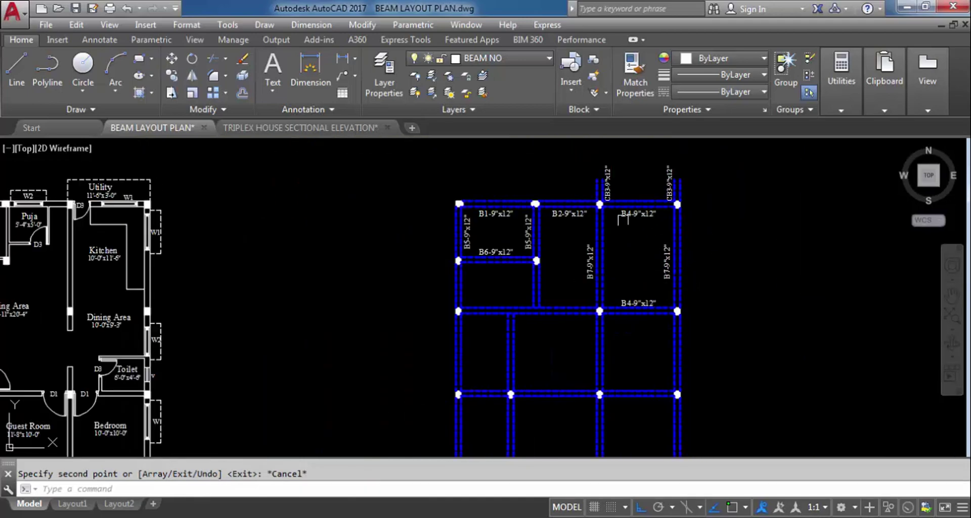
{"action": "scroll", "coordinate": [613, 202], "scroll_direction": "up", "scroll_amount": 5}
{"action": "scroll", "coordinate": [618, 256], "scroll_direction": "down", "scroll_amount": 5}
{"action": "scroll", "coordinate": [657, 292], "scroll_direction": "up", "scroll_amount": 5}
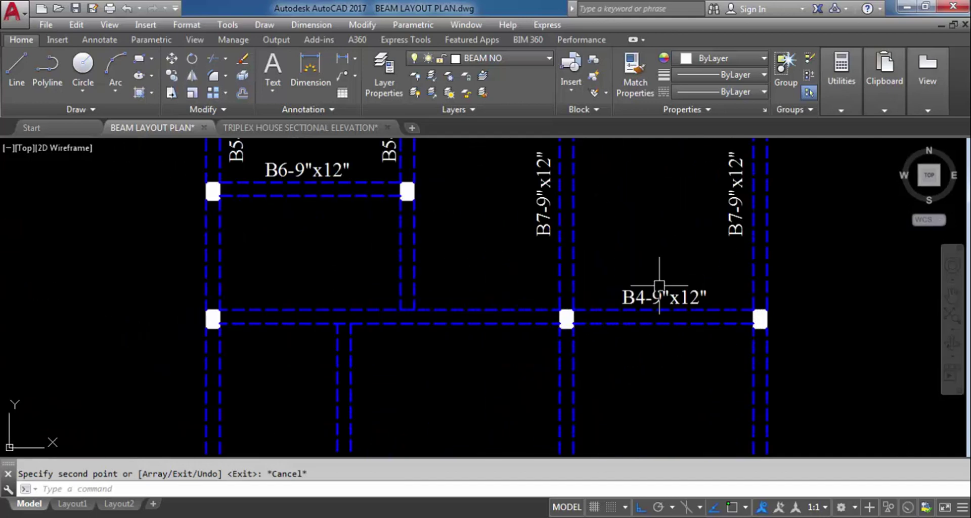
{"action": "scroll", "coordinate": [622, 254], "scroll_direction": "down", "scroll_amount": 3}
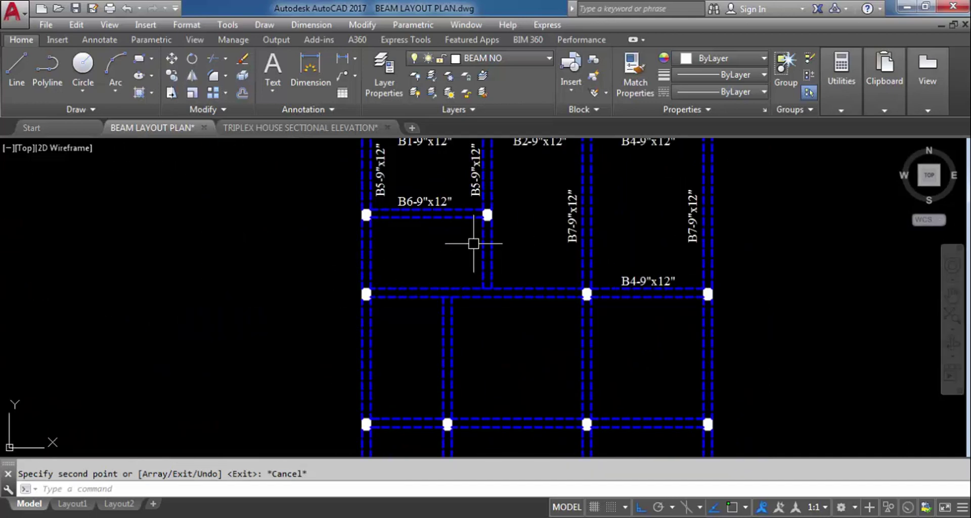
{"action": "scroll", "coordinate": [531, 308], "scroll_direction": "down", "scroll_amount": 3}
{"action": "scroll", "coordinate": [531, 281], "scroll_direction": "up", "scroll_amount": 3}
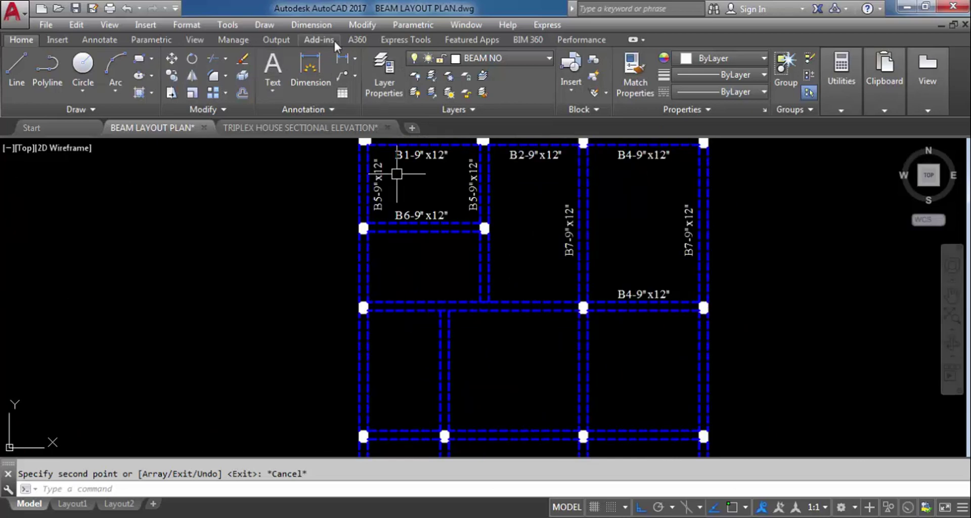
Measure the horizontal beam below the B6 and B2 bays from the left outer column to the middle column with a temporary linear dimension.
{"action": "left_click", "coordinate": [348, 74]}
{"action": "scroll", "coordinate": [374, 291], "scroll_direction": "up", "scroll_amount": 4}
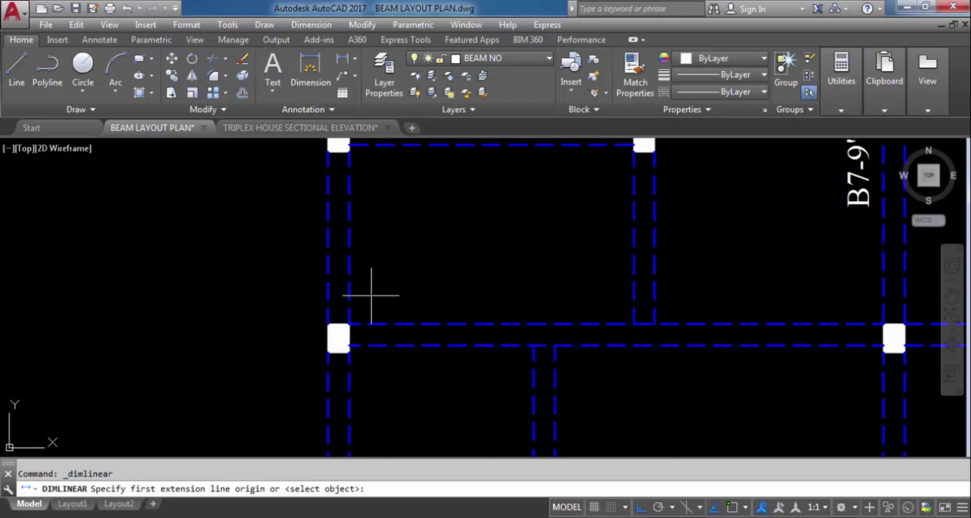
{"action": "key", "text": "F3"}
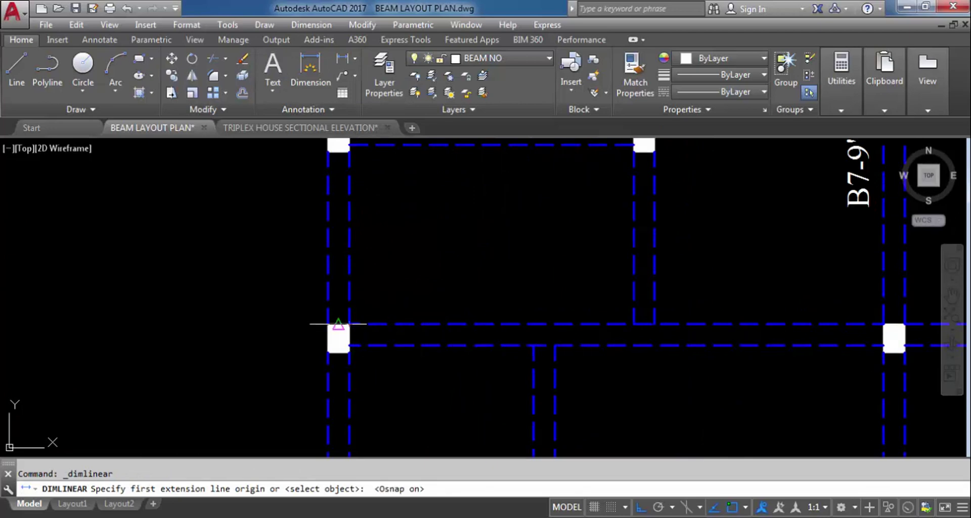
{"action": "left_click", "coordinate": [349, 324]}
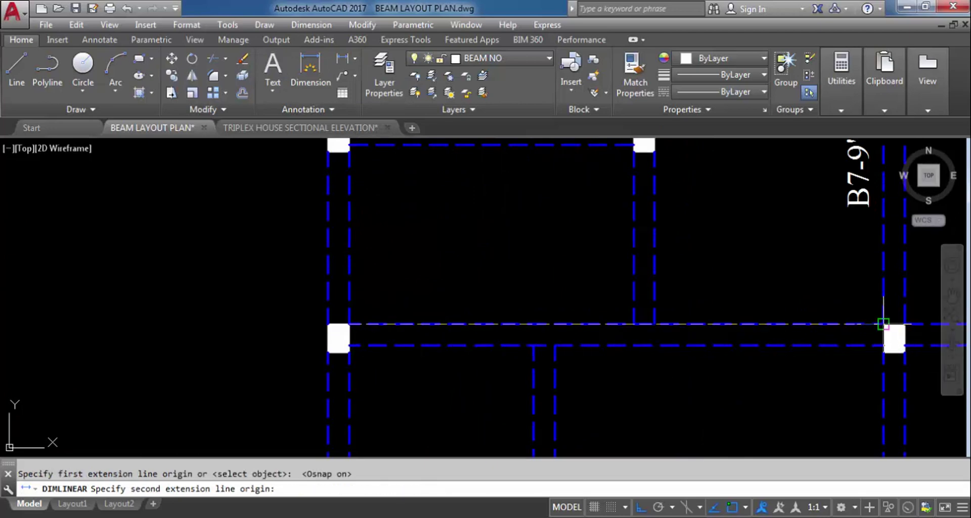
{"action": "left_click", "coordinate": [884, 324]}
{"action": "key", "text": "Escape"}
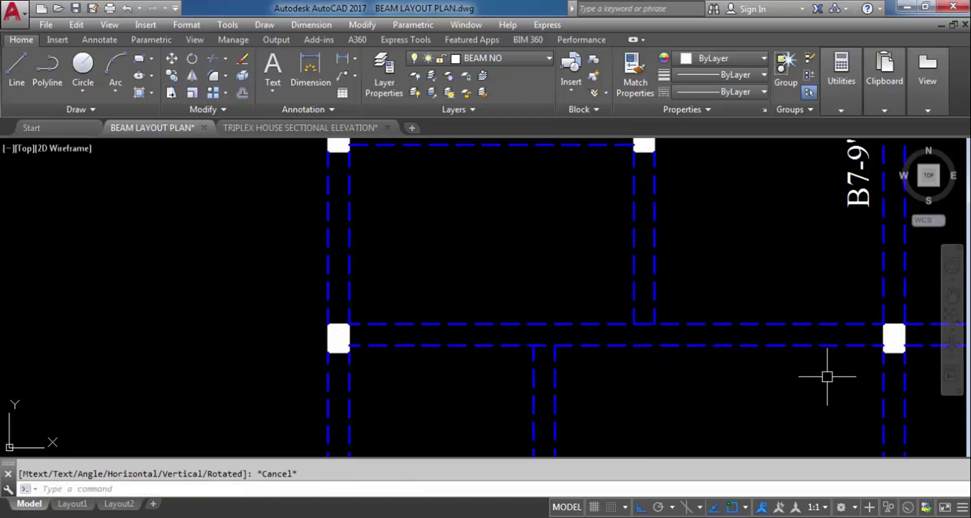
Copy the B6-9"x12" label straight down to just above the long horizontal beam below it.
{"action": "scroll", "coordinate": [694, 289], "scroll_direction": "down", "scroll_amount": 3}
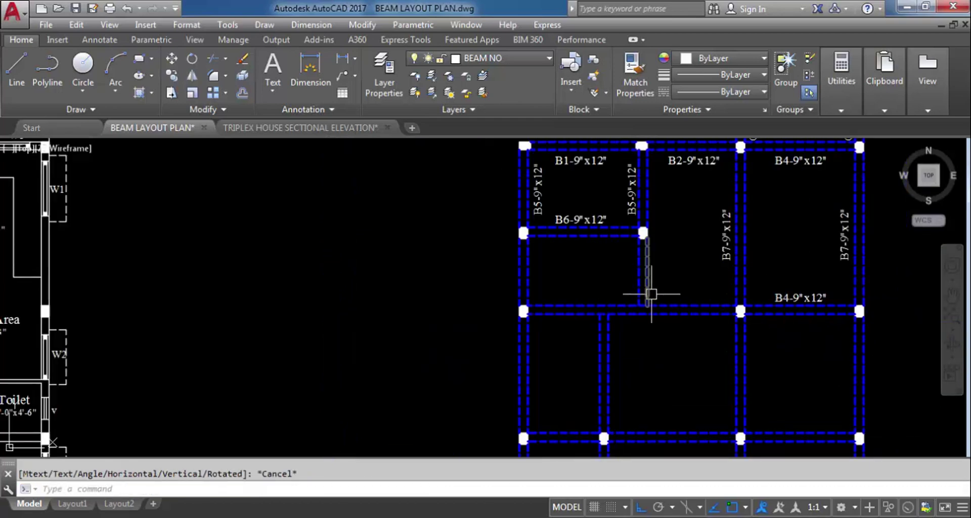
{"action": "scroll", "coordinate": [594, 226], "scroll_direction": "up", "scroll_amount": 2}
{"action": "left_click", "coordinate": [579, 222]}
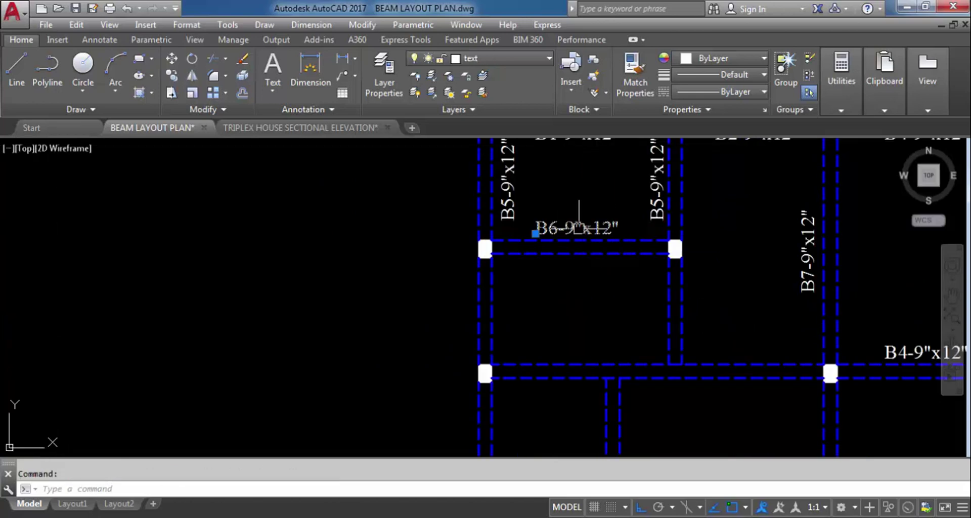
{"action": "type", "text": "co"}
{"action": "key", "text": "Return"}
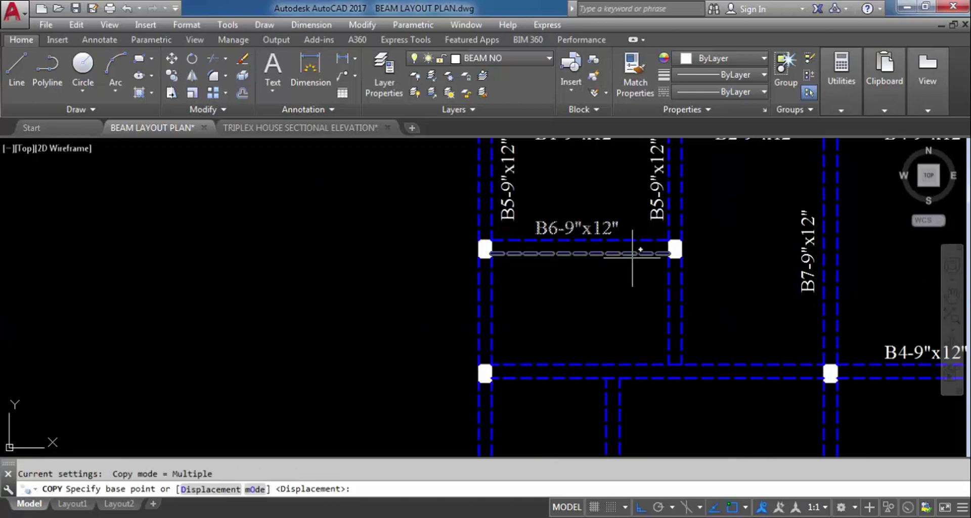
{"action": "left_click", "coordinate": [586, 228]}
{"action": "scroll", "coordinate": [615, 339], "scroll_direction": "up", "scroll_amount": 3}
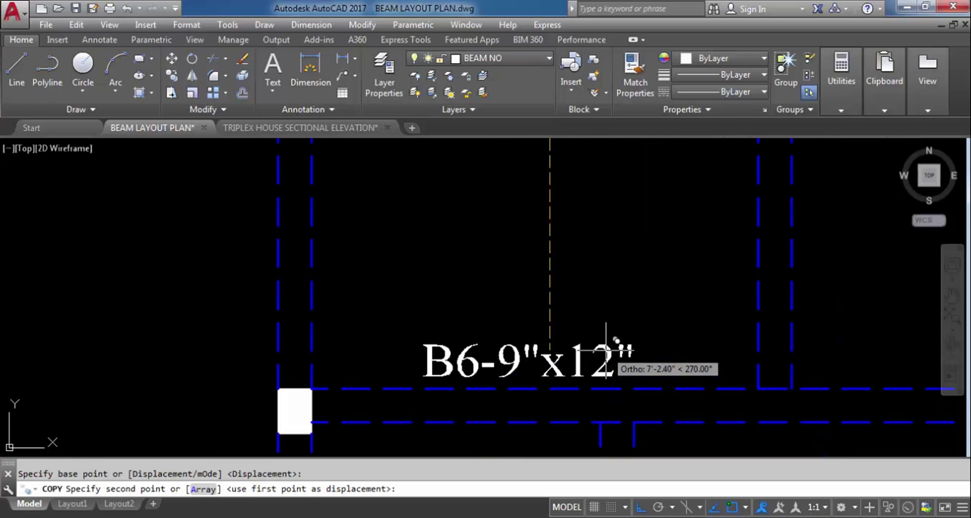
{"action": "left_click", "coordinate": [605, 349]}
{"action": "key", "text": "Escape"}
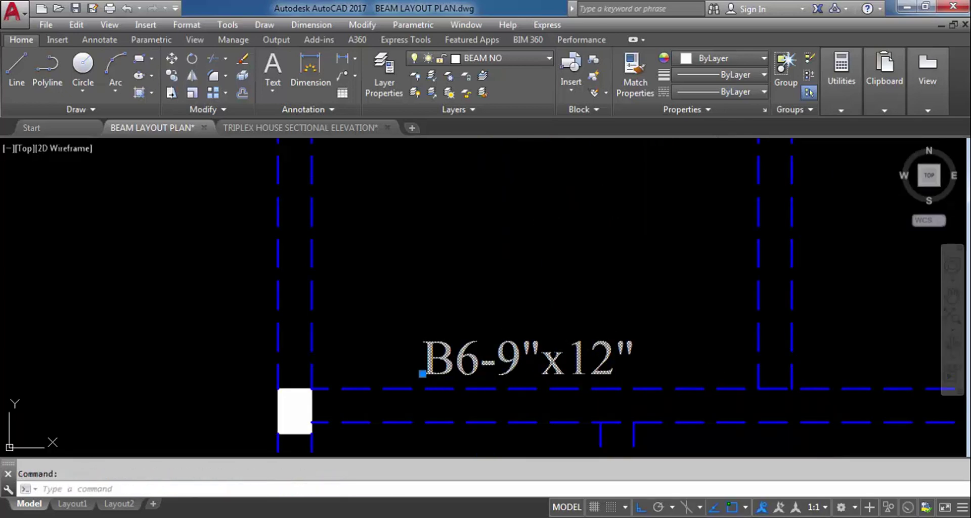
Change the copied label above the long horizontal beam to B8-9"x12".
{"action": "double_click", "coordinate": [481, 375]}
{"action": "left_click", "coordinate": [481, 374]}
{"action": "key", "text": "BackSpace"}
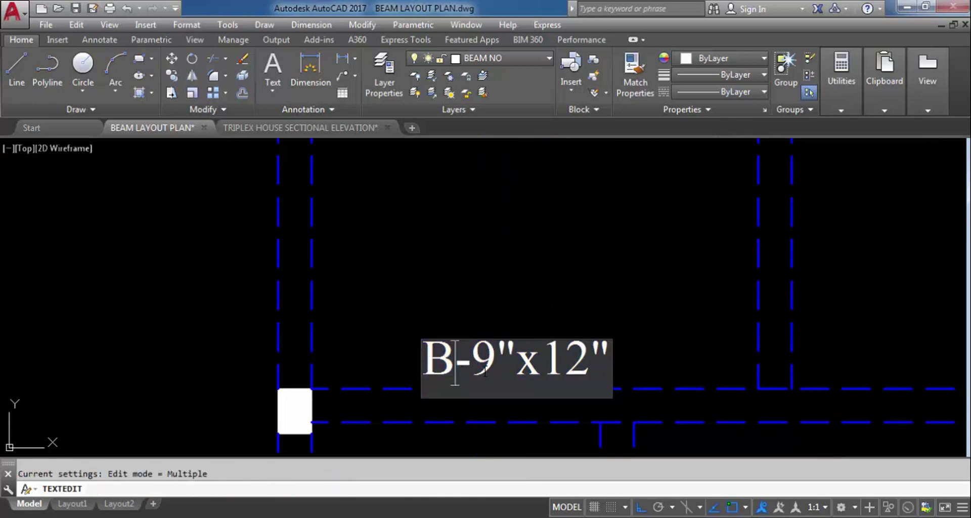
{"action": "type", "text": "8"}
{"action": "left_click", "coordinate": [609, 287]}
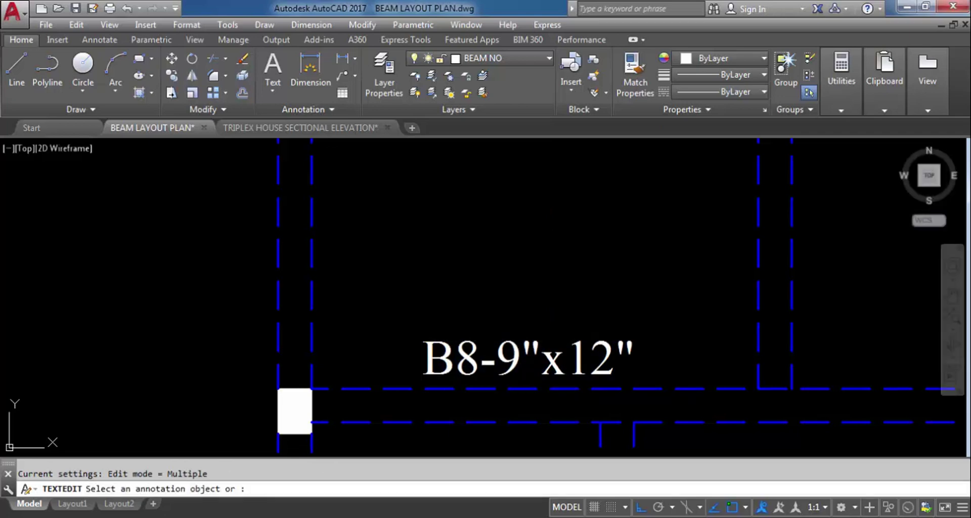
{"action": "scroll", "coordinate": [572, 283], "scroll_direction": "down", "scroll_amount": 4}
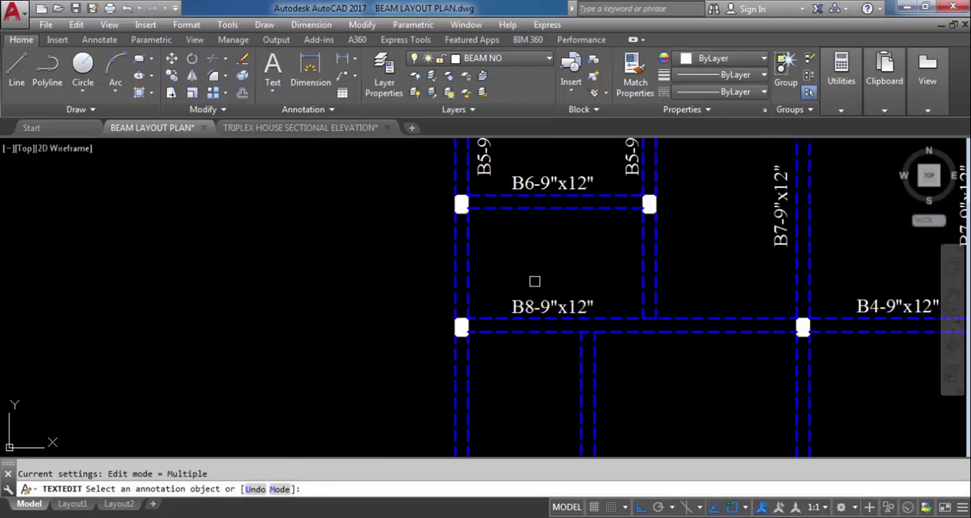
{"action": "scroll", "coordinate": [533, 282], "scroll_direction": "down", "scroll_amount": 2}
{"action": "key", "text": "Escape"}
Move the B8-9"x12" label horizontally along its beam to the stretch below the B2 bay, beside the middle column.
{"action": "scroll", "coordinate": [559, 297], "scroll_direction": "up", "scroll_amount": 4}
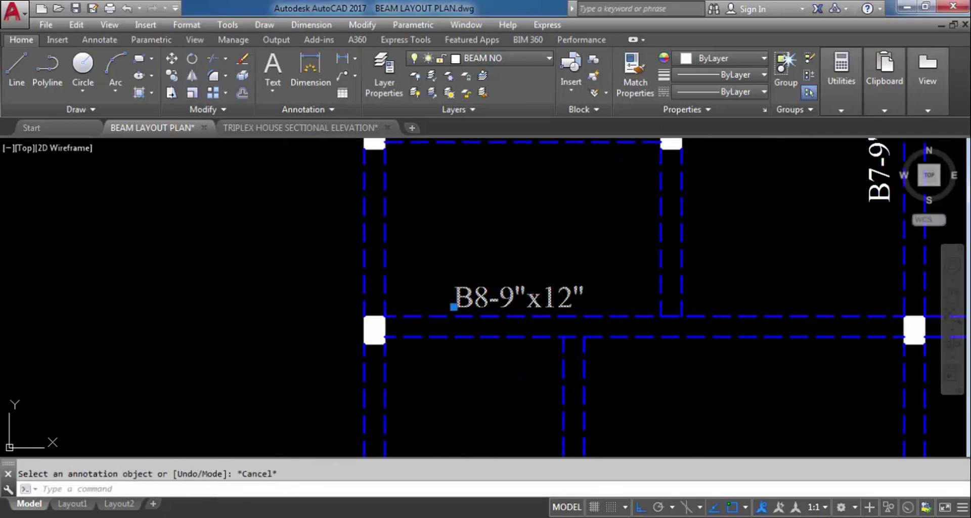
{"action": "left_click", "coordinate": [566, 306]}
{"action": "type", "text": "m"}
{"action": "key", "text": "Return"}
{"action": "left_click", "coordinate": [498, 302]}
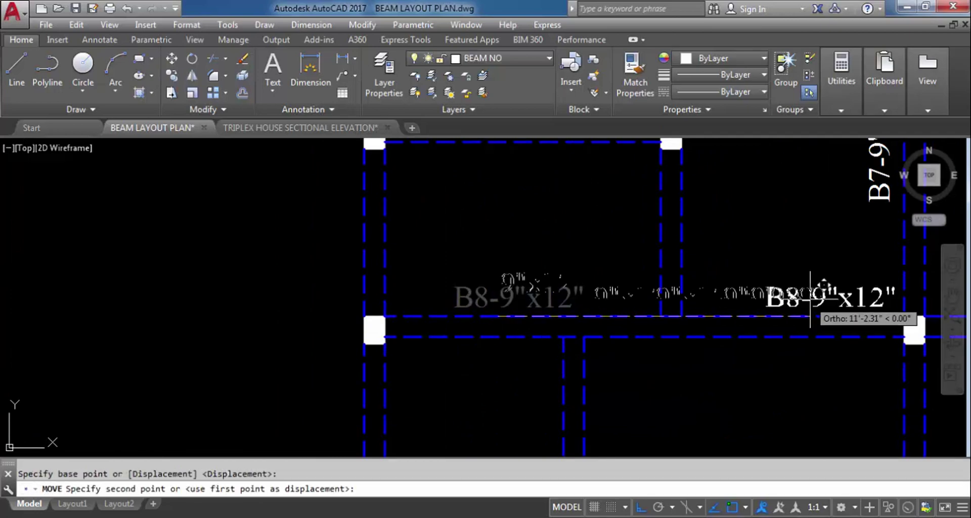
{"action": "scroll", "coordinate": [748, 303], "scroll_direction": "up", "scroll_amount": 4}
{"action": "left_click", "coordinate": [743, 300]}
{"action": "scroll", "coordinate": [590, 300], "scroll_direction": "down", "scroll_amount": 3}
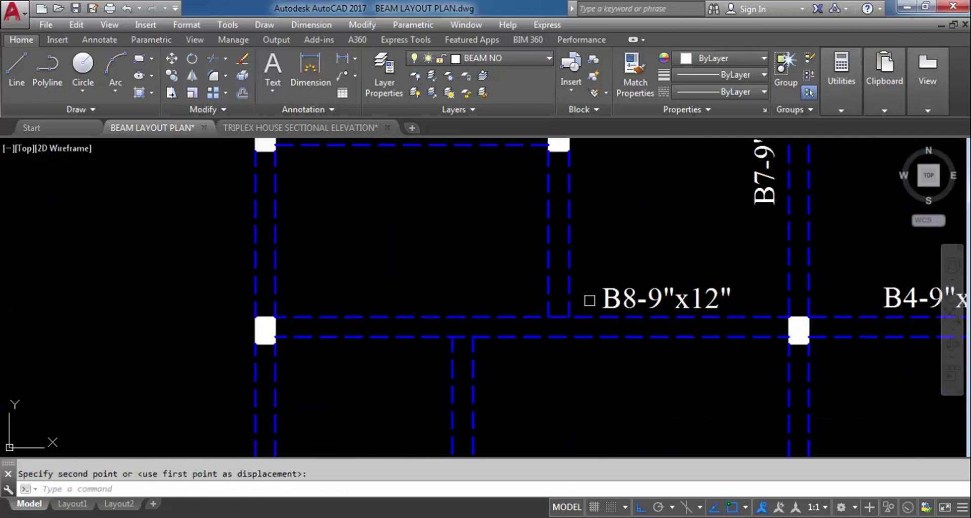
{"action": "scroll", "coordinate": [723, 318], "scroll_direction": "down", "scroll_amount": 2}
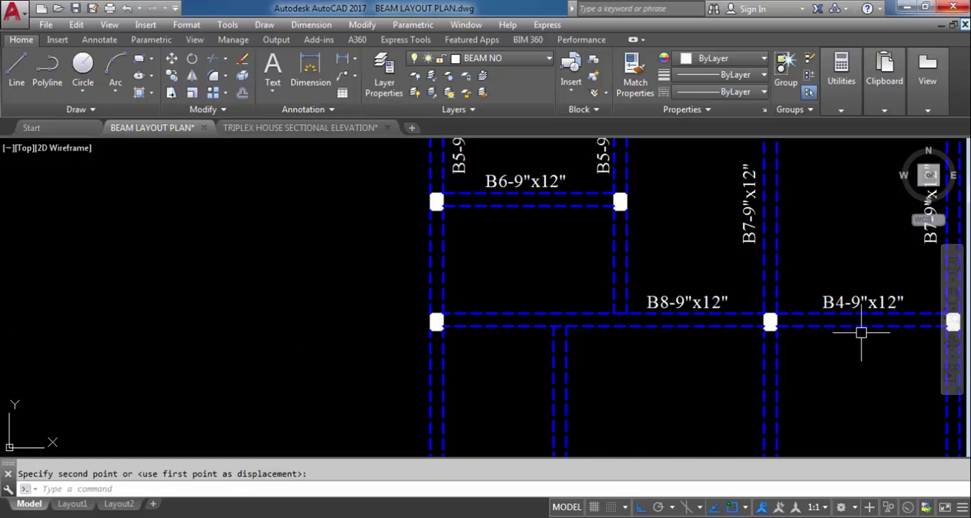
Copy the outer B5-9"x12" label straight down beside the outer vertical beam below the B6 beam, with object snap off.
{"action": "scroll", "coordinate": [506, 165], "scroll_direction": "down", "scroll_amount": 2}
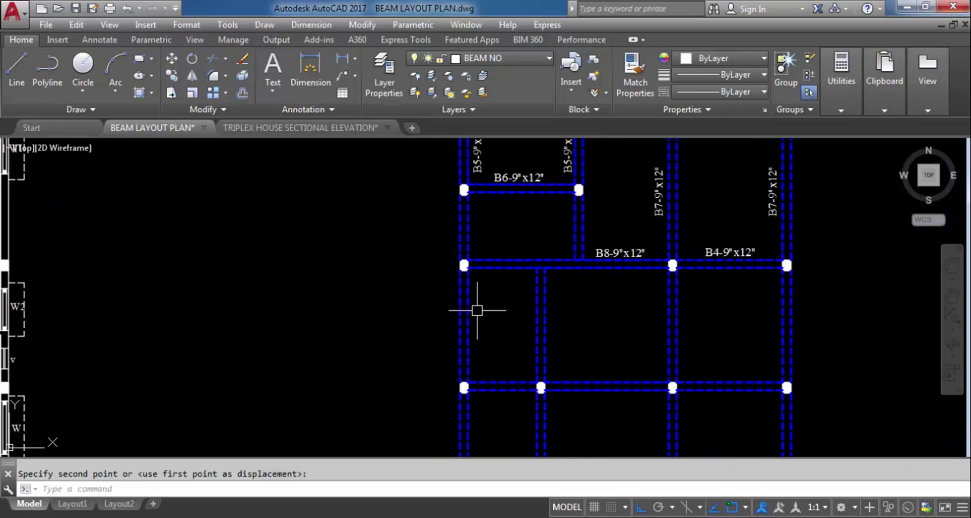
{"action": "scroll", "coordinate": [463, 156], "scroll_direction": "up", "scroll_amount": 2}
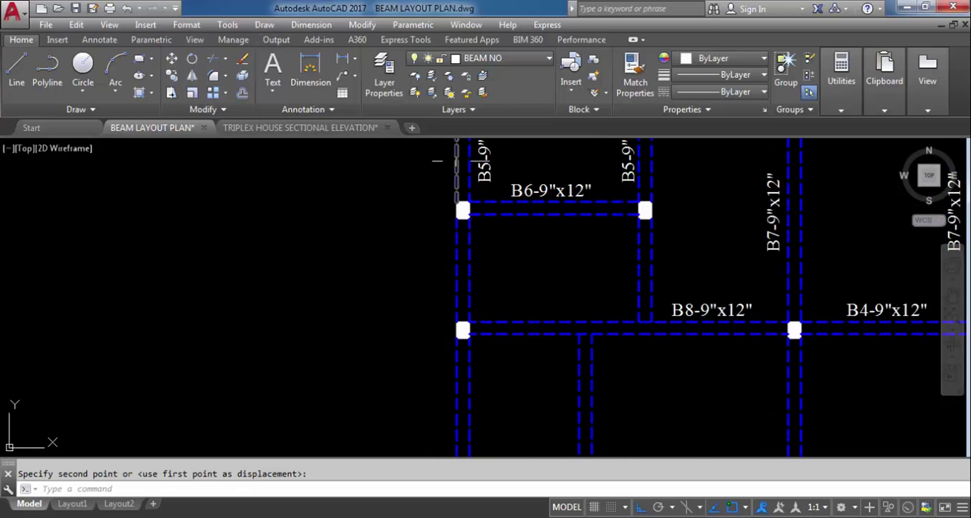
{"action": "scroll", "coordinate": [665, 317], "scroll_direction": "down", "scroll_amount": 2}
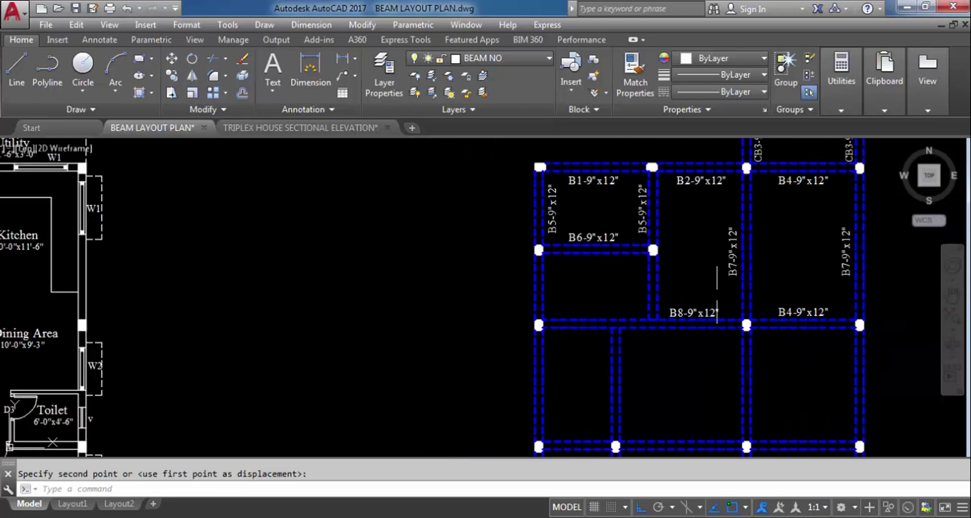
{"action": "scroll", "coordinate": [544, 239], "scroll_direction": "up", "scroll_amount": 2}
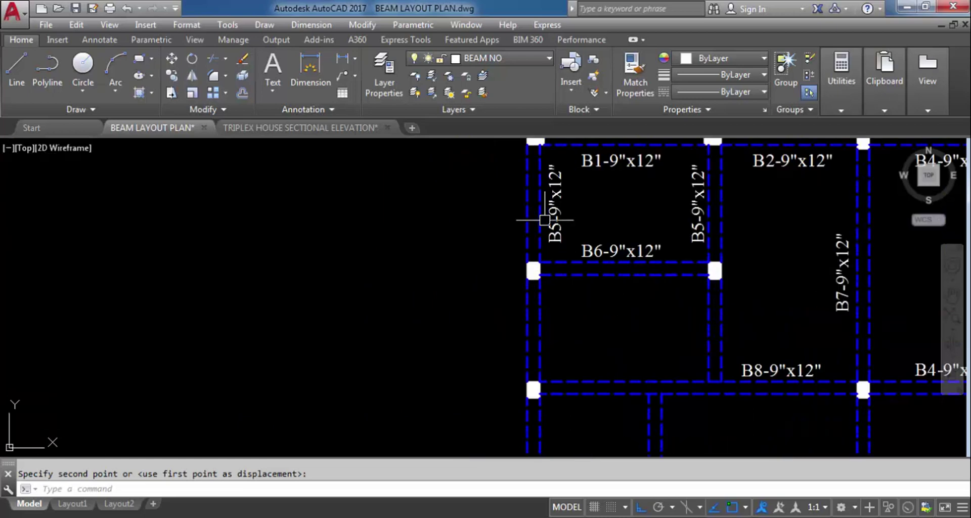
{"action": "left_click", "coordinate": [531, 229]}
{"action": "key", "text": "Return"}
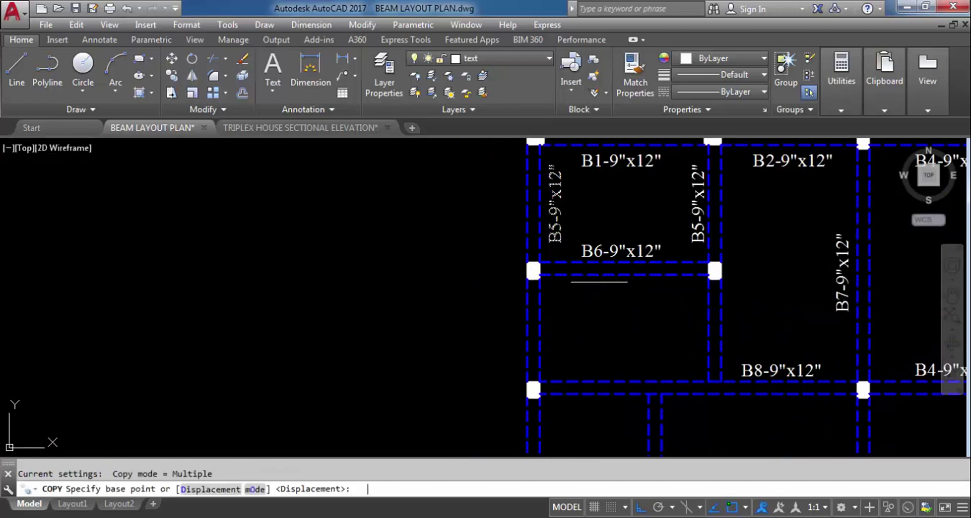
{"action": "left_click", "coordinate": [537, 212]}
{"action": "scroll", "coordinate": [550, 339], "scroll_direction": "up", "scroll_amount": 1}
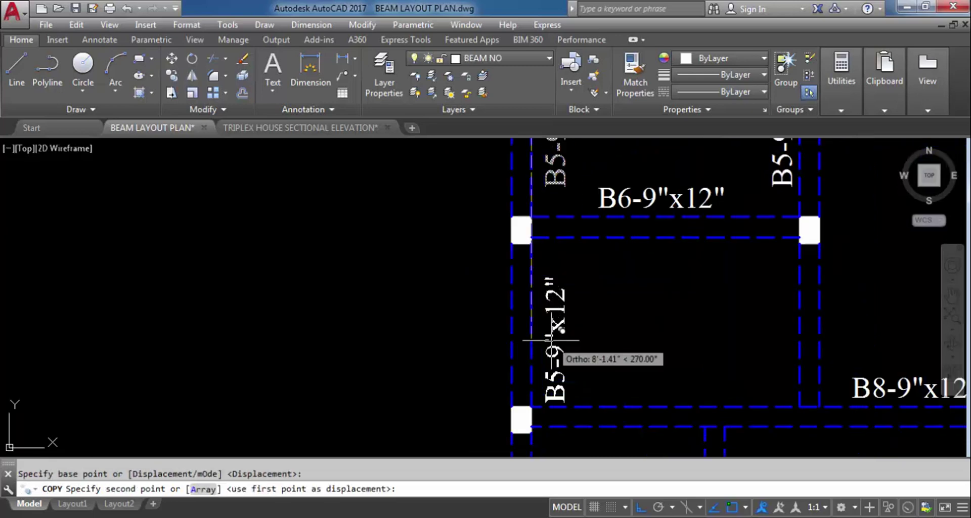
{"action": "key", "text": "F3"}
{"action": "scroll", "coordinate": [542, 328], "scroll_direction": "up", "scroll_amount": 1}
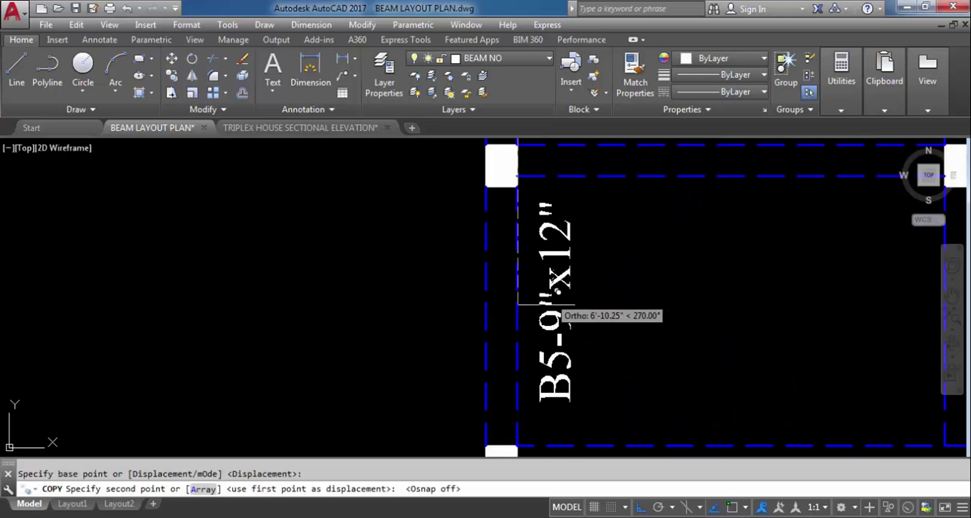
{"action": "left_click", "coordinate": [544, 315]}
{"action": "scroll", "coordinate": [537, 318], "scroll_direction": "down", "scroll_amount": 2}
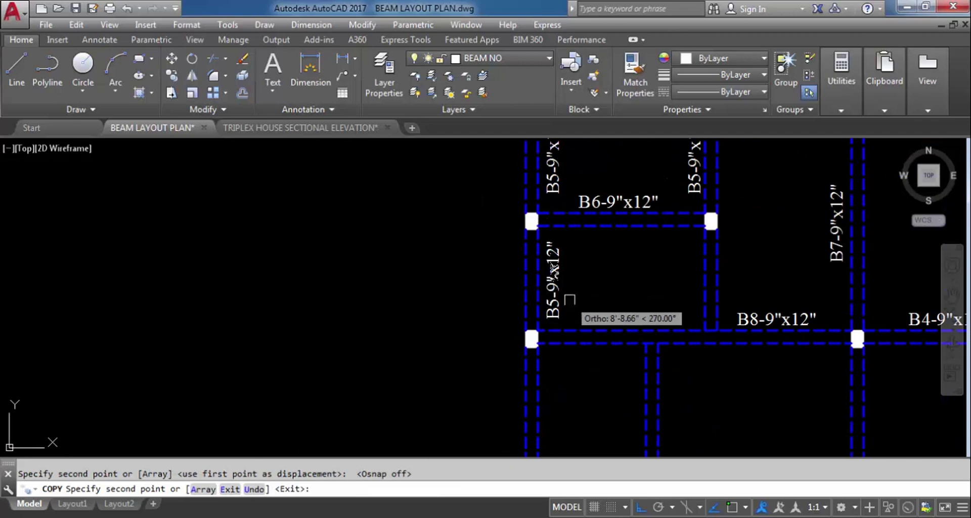
{"action": "key", "text": "Escape"}
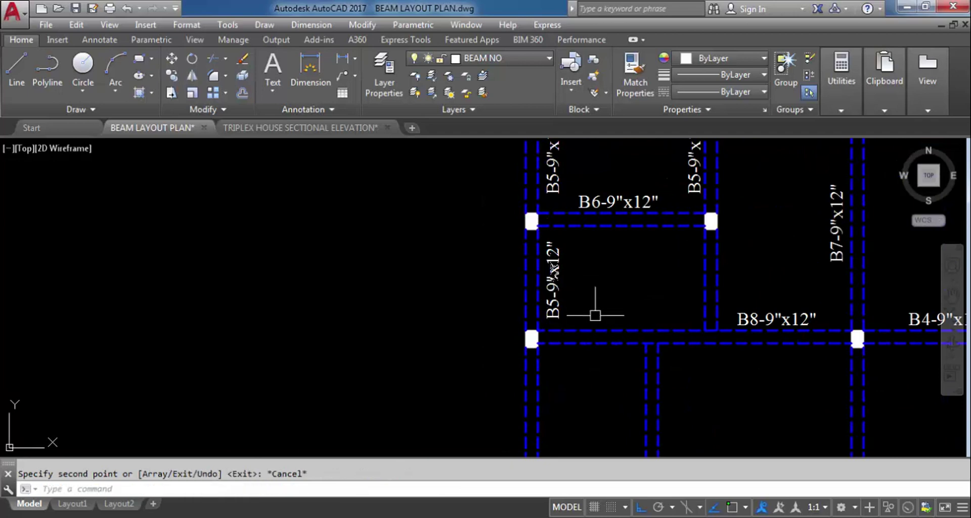
Change the copied vertical label below the B6 beam to B8-9"x12".
{"action": "left_click", "coordinate": [543, 301]}
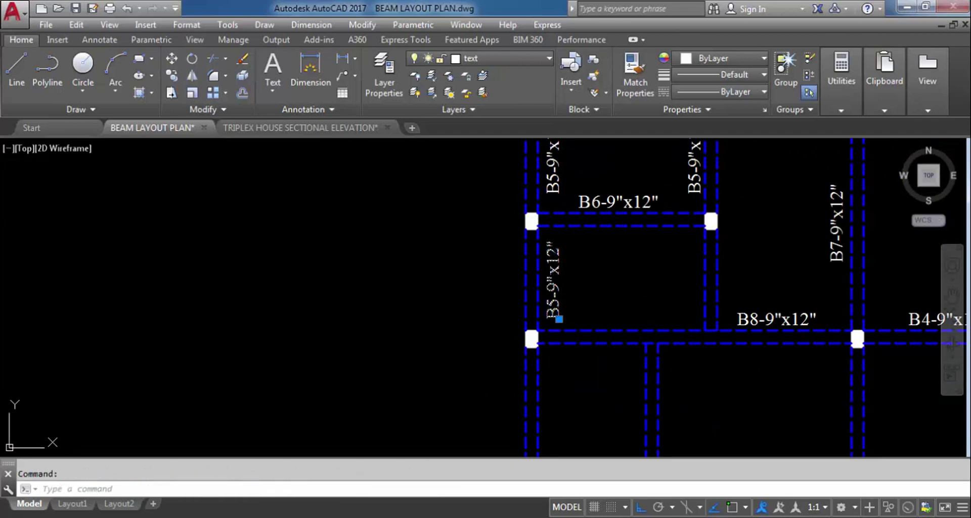
{"action": "double_click", "coordinate": [553, 303]}
{"action": "left_click", "coordinate": [580, 314]}
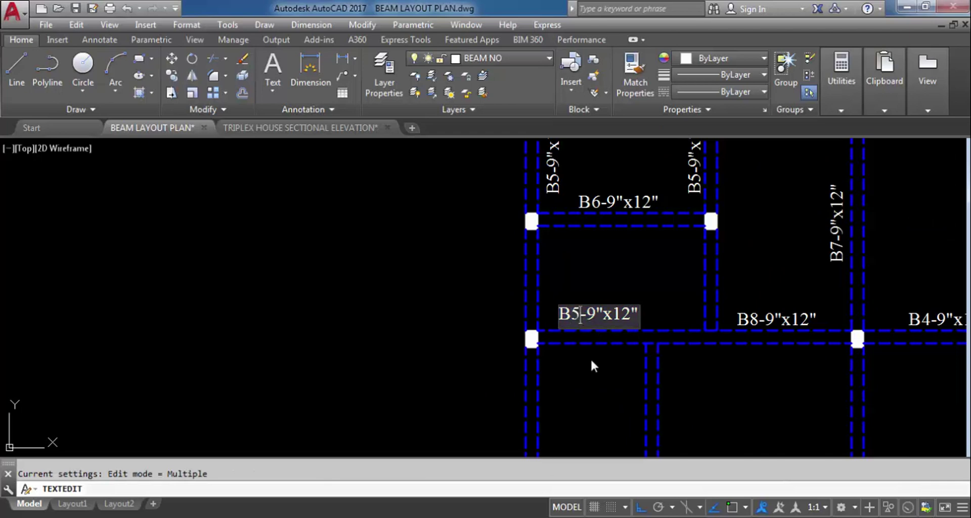
{"action": "key", "text": "BackSpace"}
{"action": "type", "text": "8"}
{"action": "left_click", "coordinate": [609, 297]}
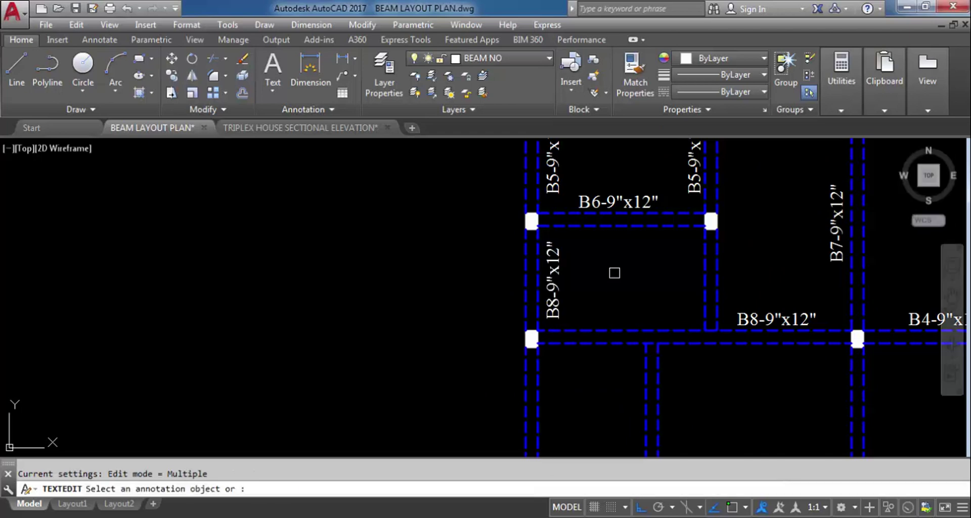
Change the label of the long horizontal beam to B9-9"x12" and finish text editing.
{"action": "left_click", "coordinate": [757, 318]}
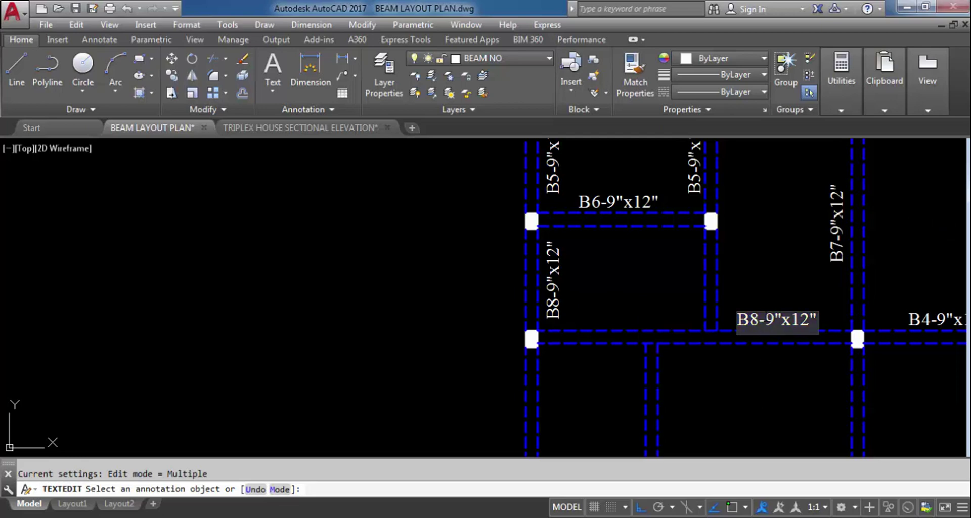
{"action": "key", "text": "BackSpace"}
{"action": "type", "text": "9"}
{"action": "left_click", "coordinate": [787, 244]}
{"action": "key", "text": "Escape"}
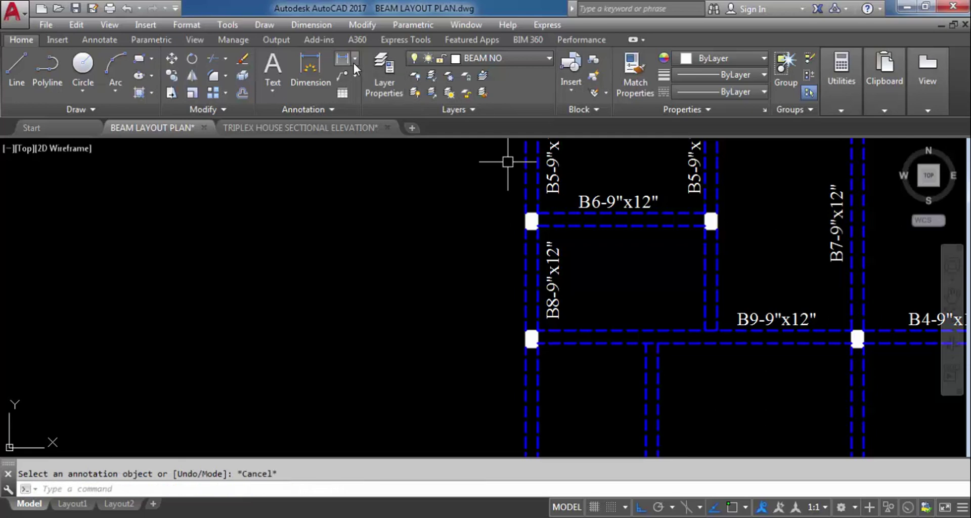
Measure the two vertical beams of the bay below the B6 beam with temporary linear dimensions.
{"action": "left_click", "coordinate": [342, 58]}
{"action": "key", "text": "Return"}
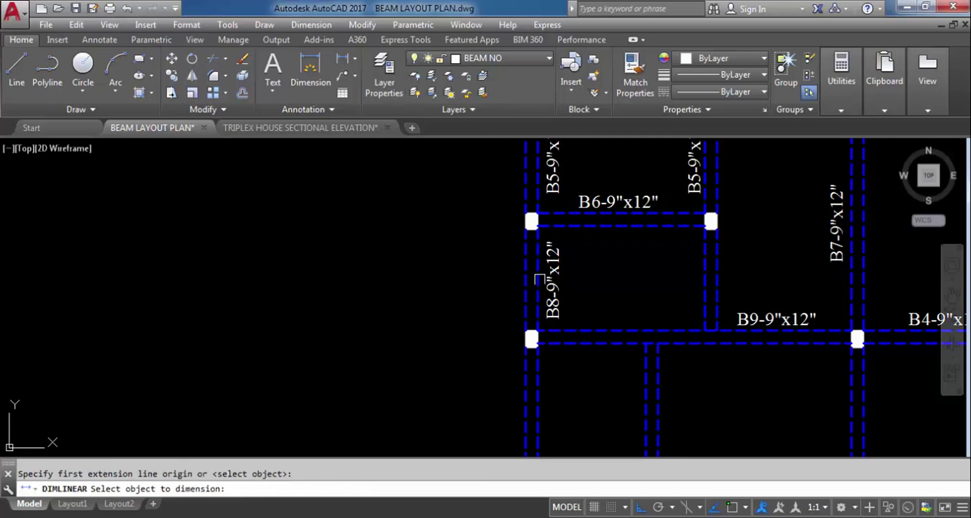
{"action": "left_click", "coordinate": [538, 276]}
{"action": "left_click", "coordinate": [608, 294]}
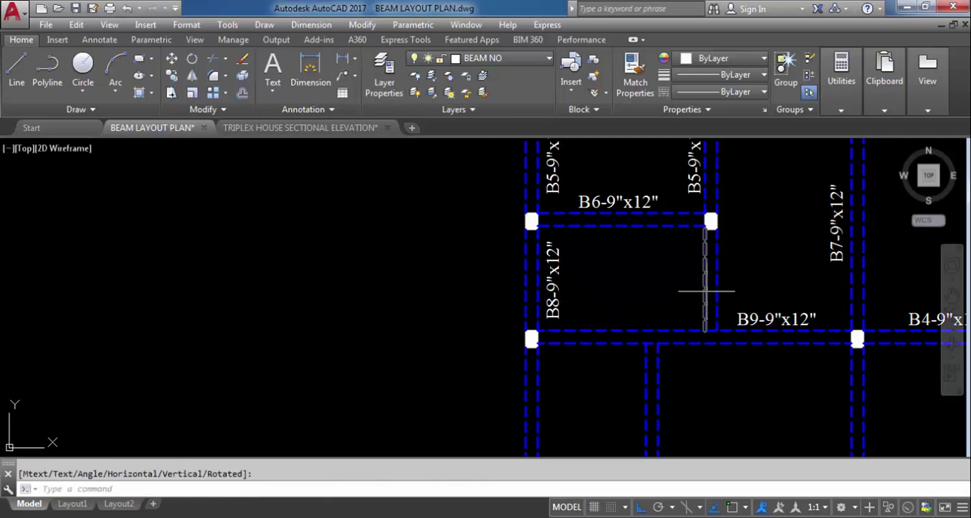
{"action": "key", "text": "Return"}
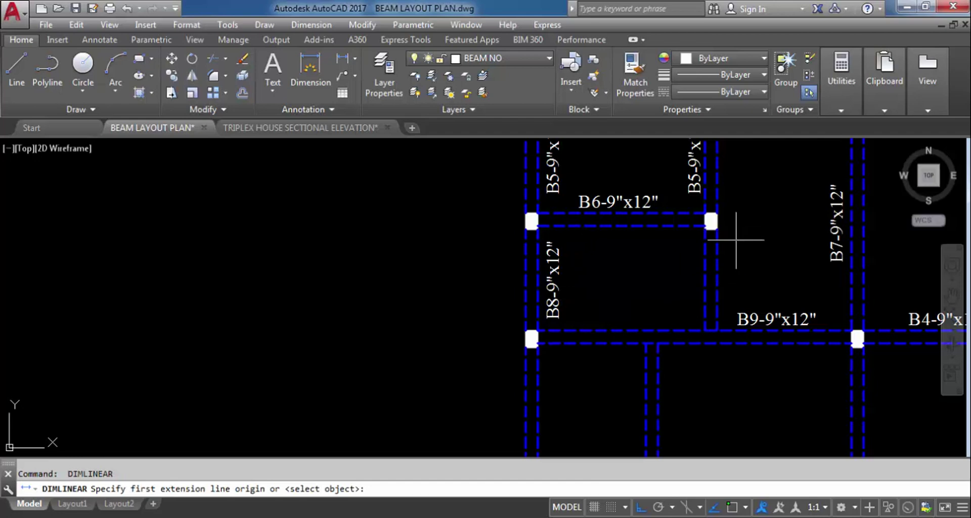
{"action": "key", "text": "Return"}
{"action": "left_click", "coordinate": [705, 276]}
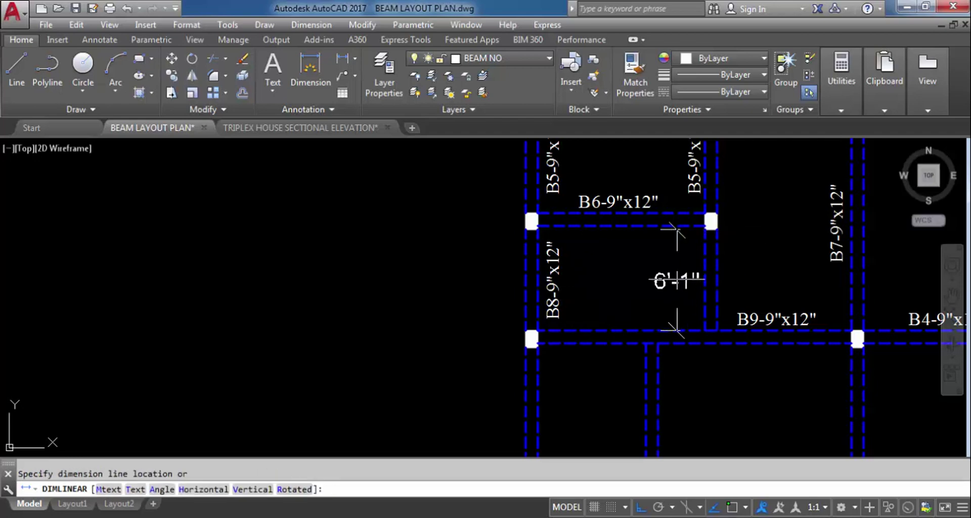
{"action": "key", "text": "Escape"}
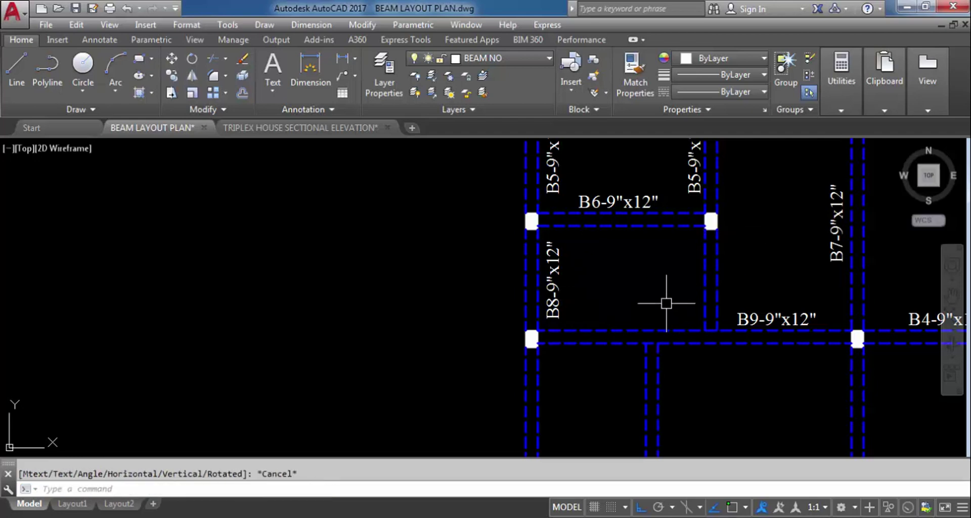
Copy the vertical B8-9"x12" label straight across to the inner side of the bay's opposite vertical beam.
{"action": "left_click", "coordinate": [553, 310]}
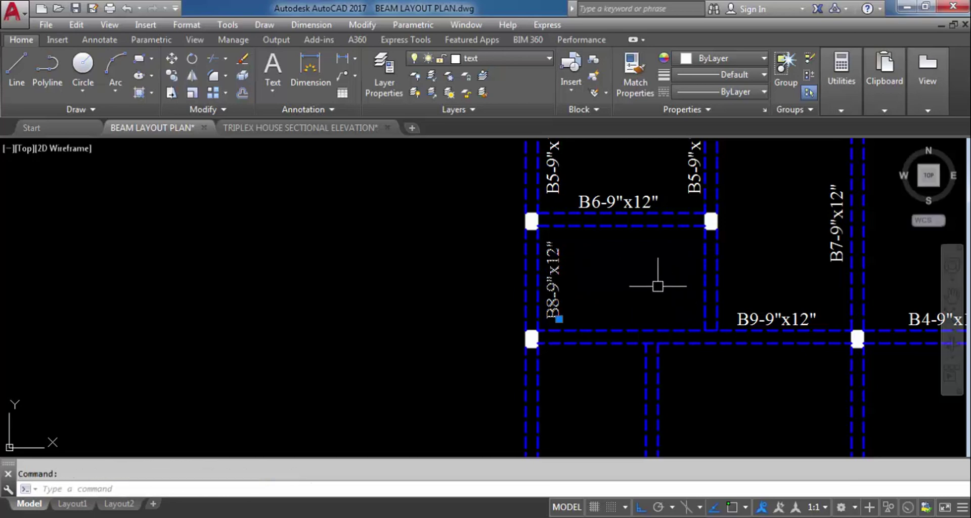
{"action": "type", "text": "c"}
{"action": "key", "text": "Return"}
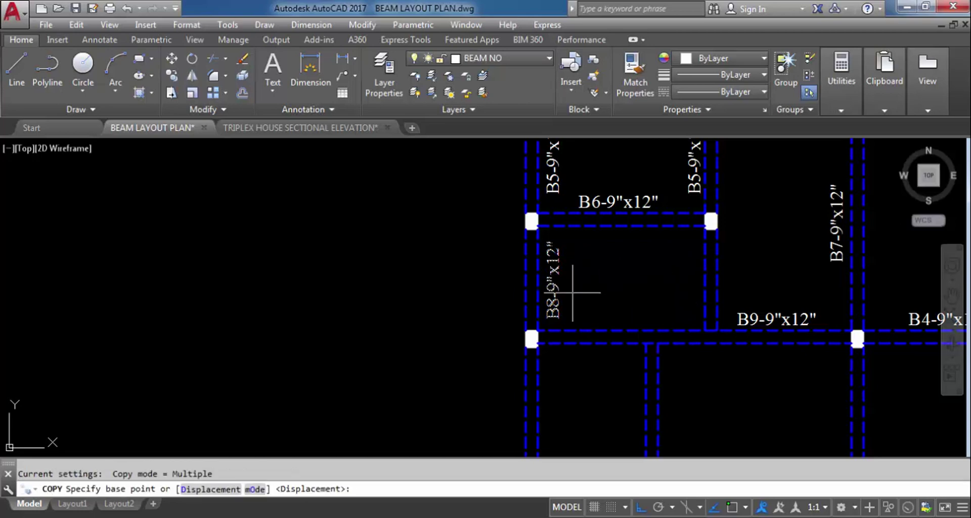
{"action": "left_click", "coordinate": [561, 287]}
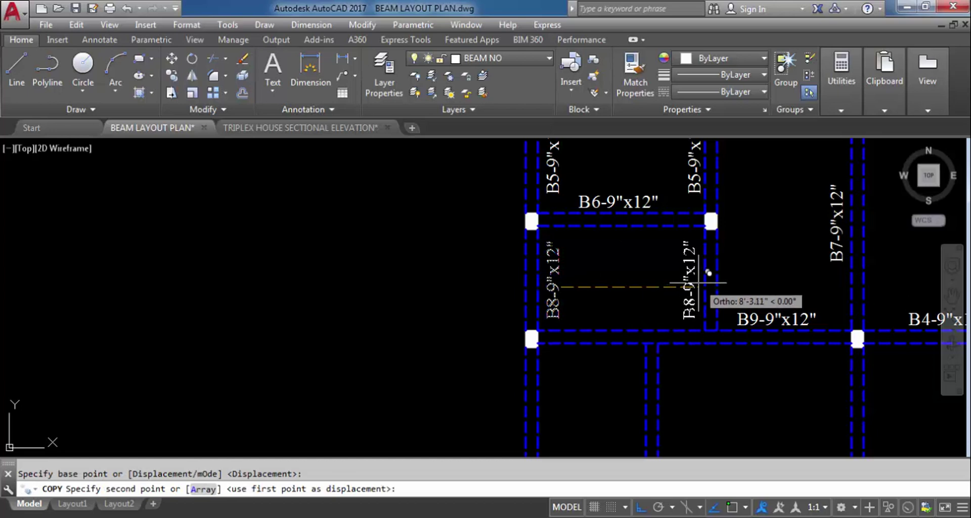
{"action": "scroll", "coordinate": [699, 283], "scroll_direction": "up", "scroll_amount": 2}
{"action": "left_click", "coordinate": [699, 284]}
{"action": "key", "text": "Escape"}
{"action": "scroll", "coordinate": [542, 260], "scroll_direction": "down", "scroll_amount": 2}
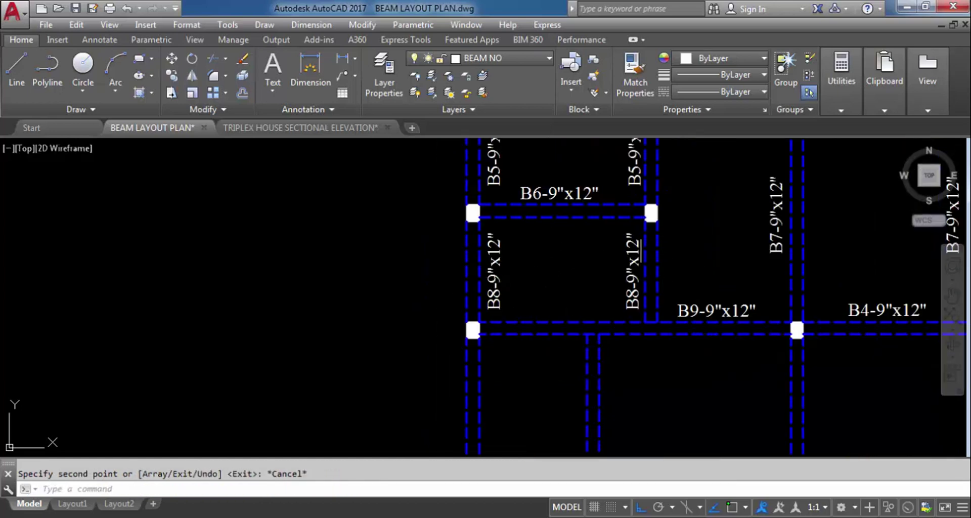
Copy the outer vertical B8-9"x12" label straight down beside the same beam line in the bay below the B9 beam.
{"action": "scroll", "coordinate": [638, 251], "scroll_direction": "down", "scroll_amount": 2}
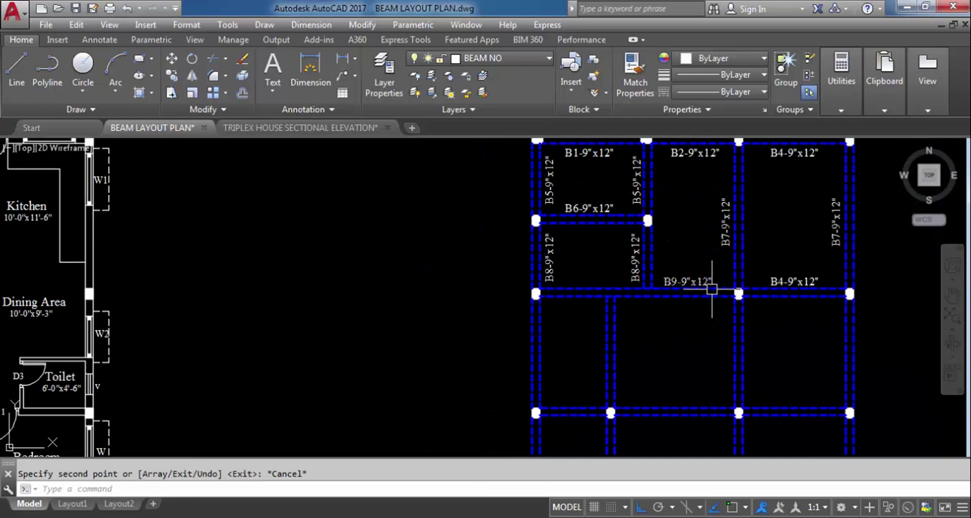
{"action": "scroll", "coordinate": [687, 245], "scroll_direction": "down", "scroll_amount": 2}
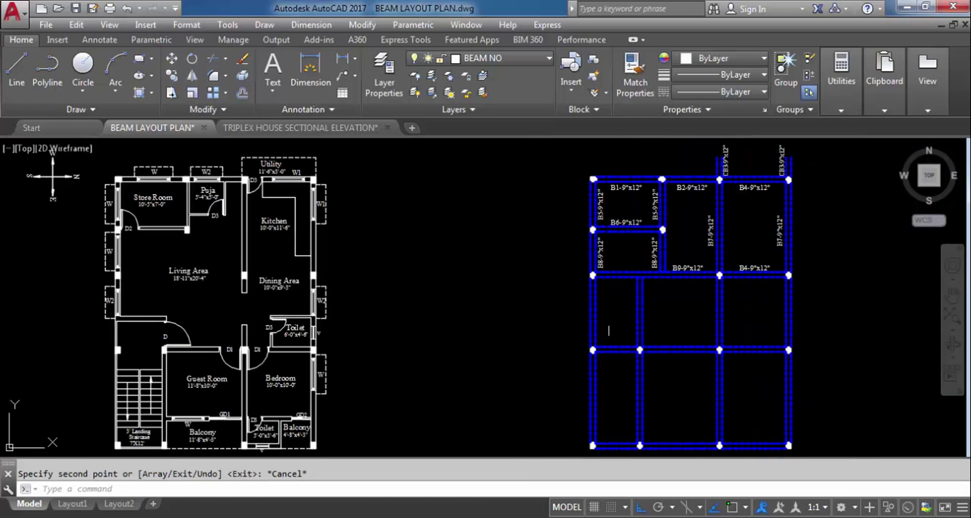
{"action": "scroll", "coordinate": [609, 331], "scroll_direction": "up", "scroll_amount": 2}
{"action": "left_click", "coordinate": [595, 217]}
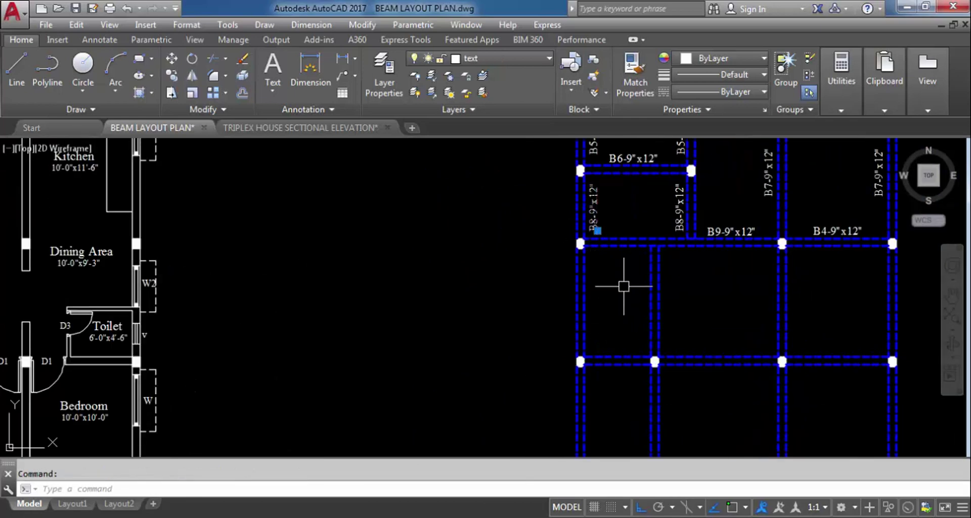
{"action": "key", "text": "Return"}
{"action": "scroll", "coordinate": [615, 268], "scroll_direction": "up", "scroll_amount": 4}
{"action": "left_click", "coordinate": [581, 273]}
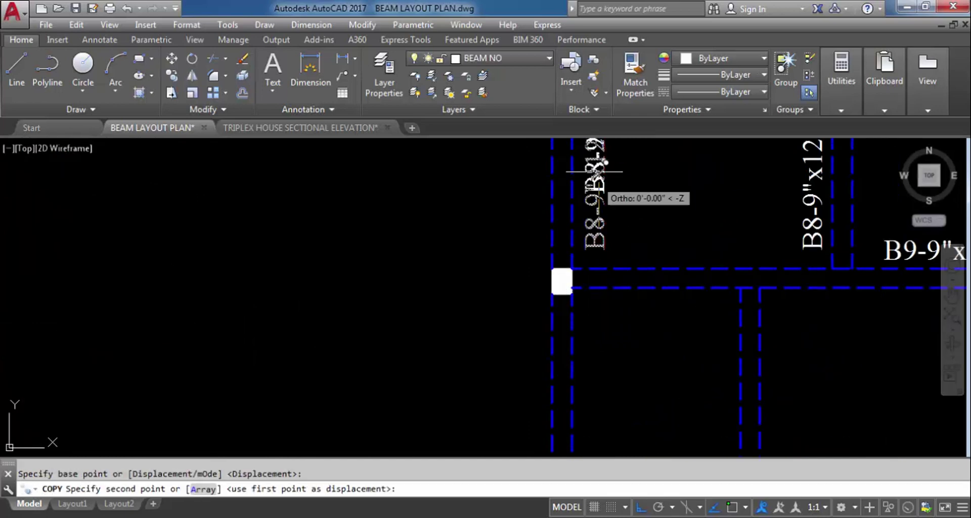
{"action": "scroll", "coordinate": [591, 267], "scroll_direction": "down", "scroll_amount": 4}
{"action": "scroll", "coordinate": [591, 267], "scroll_direction": "up", "scroll_amount": 4}
{"action": "scroll", "coordinate": [587, 243], "scroll_direction": "down", "scroll_amount": 4}
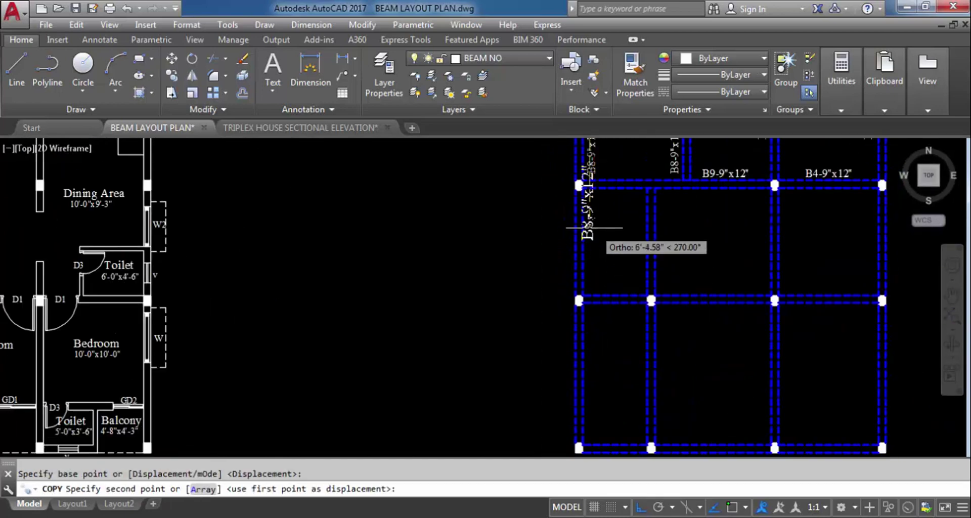
{"action": "scroll", "coordinate": [582, 270], "scroll_direction": "up", "scroll_amount": 4}
{"action": "left_click", "coordinate": [564, 275]}
{"action": "scroll", "coordinate": [569, 281], "scroll_direction": "down", "scroll_amount": 2}
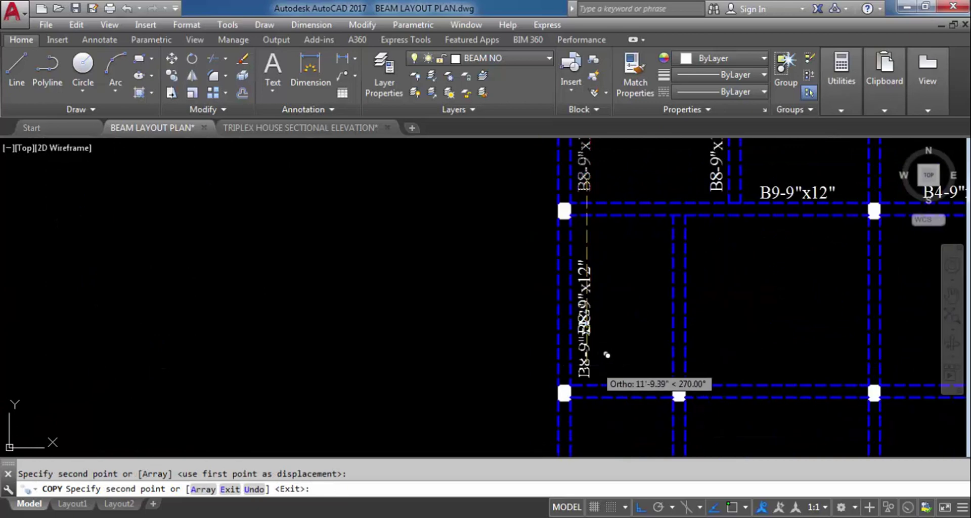
{"action": "key", "text": "Escape"}
Change the copied vertical label in the bay below the B9 beam to B10-9"x12" and finish text editing.
{"action": "scroll", "coordinate": [613, 293], "scroll_direction": "up", "scroll_amount": 2}
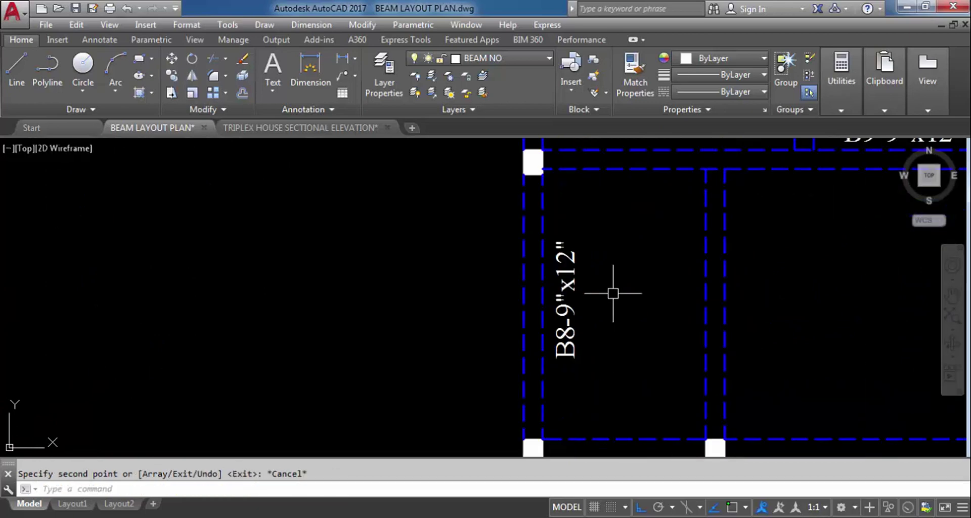
{"action": "double_click", "coordinate": [569, 344]}
{"action": "left_click", "coordinate": [607, 350]}
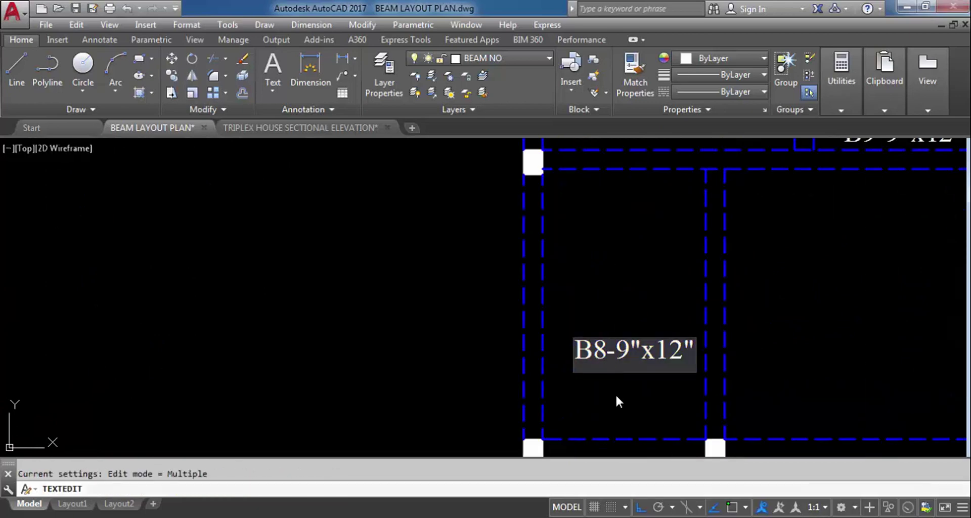
{"action": "key", "text": "BackSpace"}
{"action": "type", "text": "10"}
{"action": "left_click", "coordinate": [632, 258]}
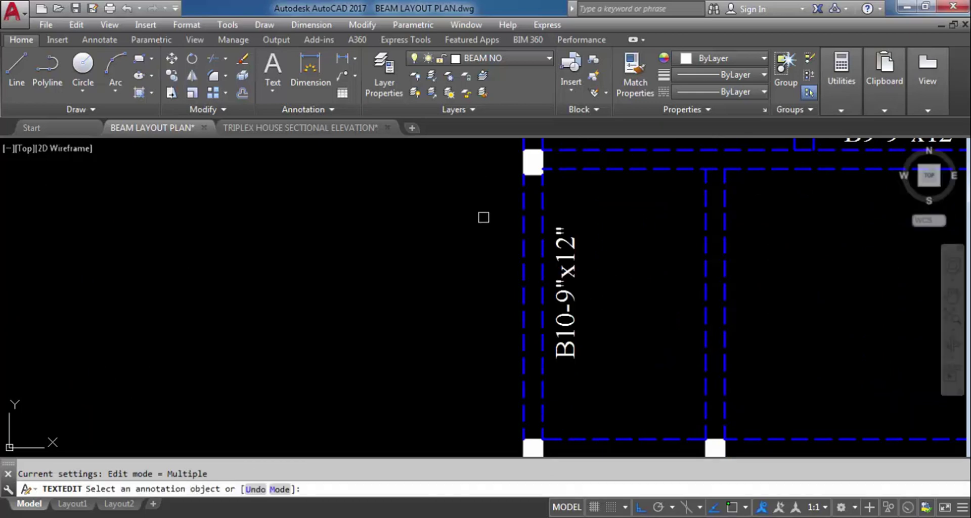
{"action": "key", "text": "Escape"}
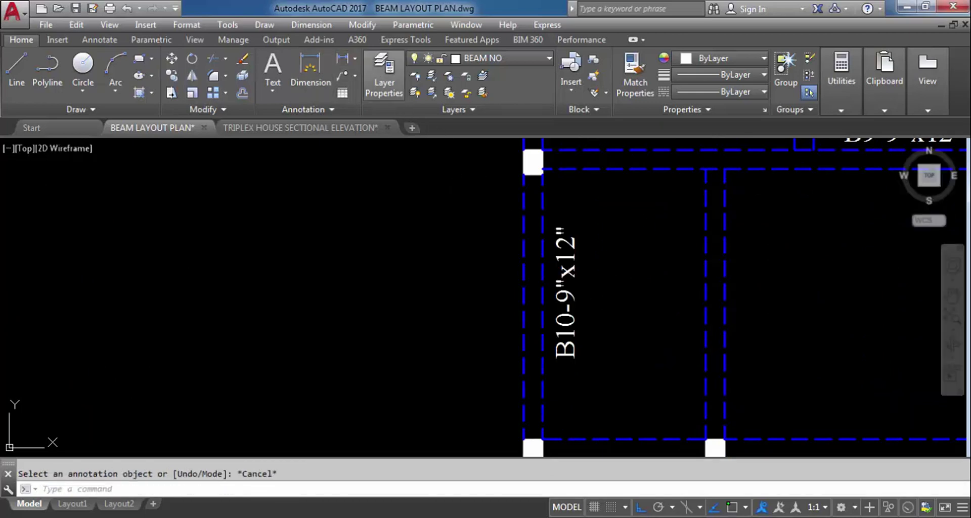
Measure the B10 beam and the next vertical beam of the same bay with temporary linear dimensions.
{"action": "left_click", "coordinate": [310, 68]}
{"action": "key", "text": "Return"}
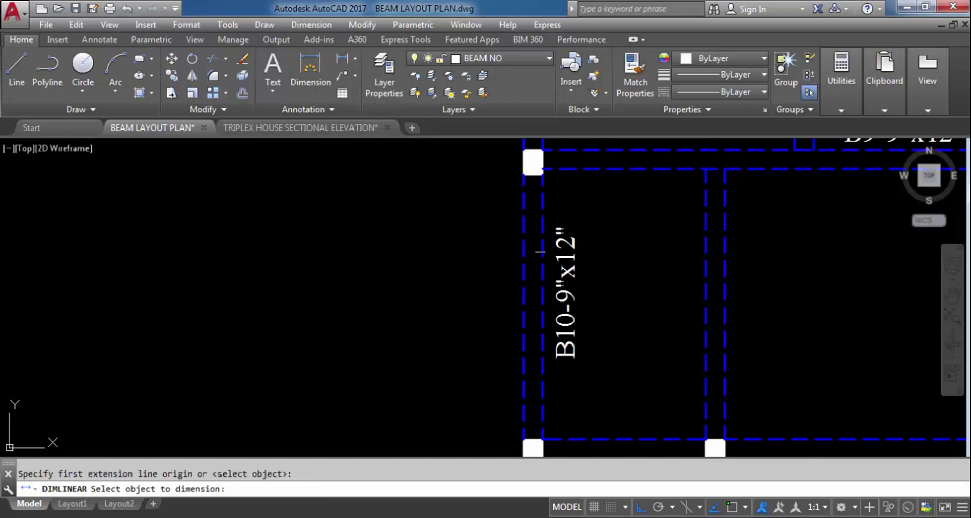
{"action": "left_click", "coordinate": [540, 251]}
{"action": "key", "text": "Escape"}
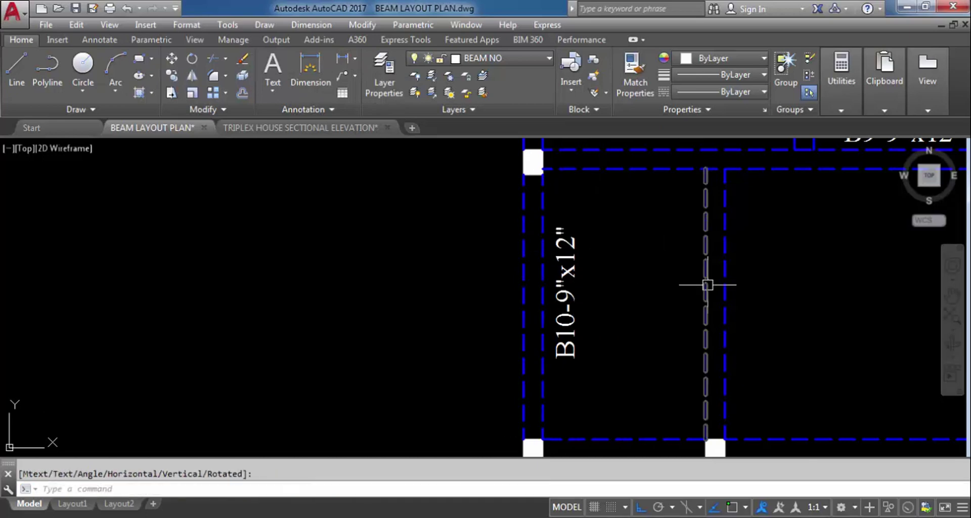
{"action": "key", "text": "Return"}
{"action": "key", "text": "Return"}
{"action": "left_click", "coordinate": [707, 288]}
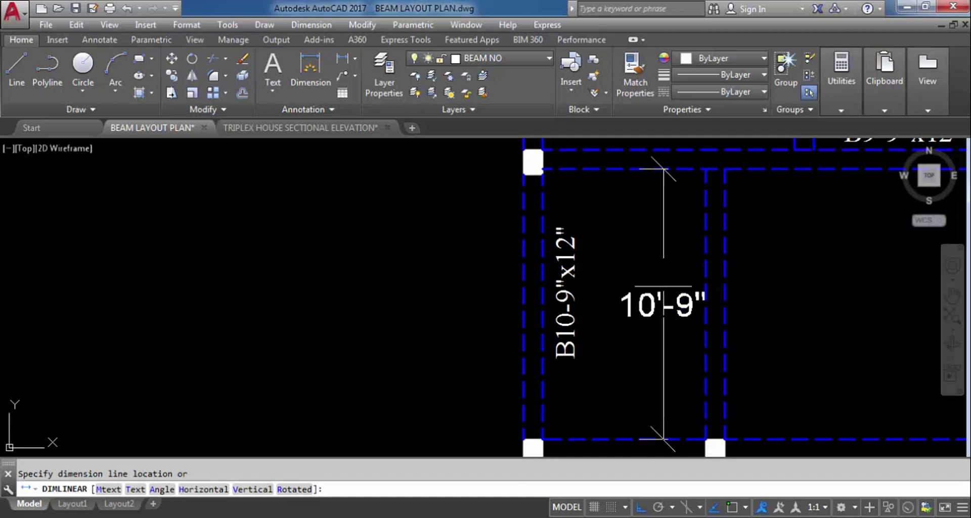
{"action": "key", "text": "Escape"}
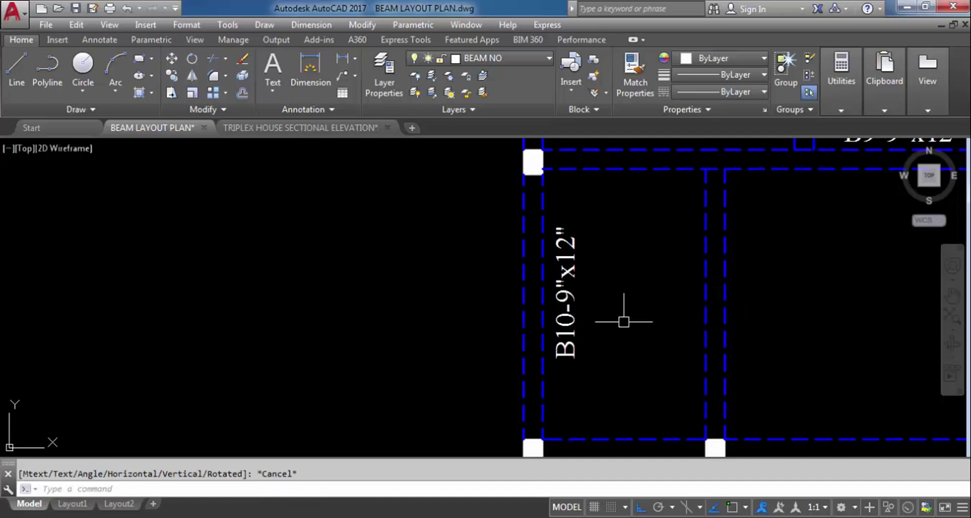
Copy the B10-9"x12" label straight across to the inner side of the bay's opposite vertical beam.
{"action": "scroll", "coordinate": [494, 309], "scroll_direction": "down", "scroll_amount": 4}
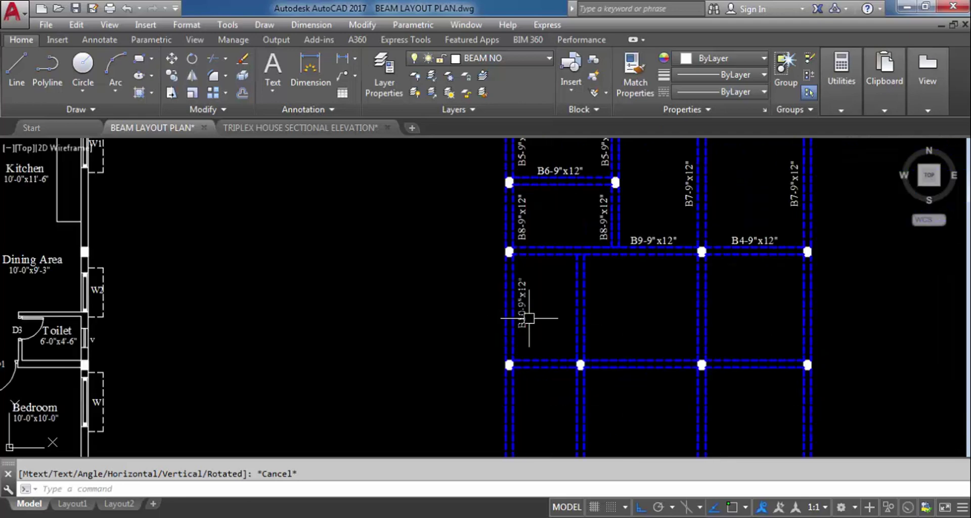
{"action": "scroll", "coordinate": [527, 310], "scroll_direction": "up", "scroll_amount": 5}
{"action": "left_click", "coordinate": [521, 354]}
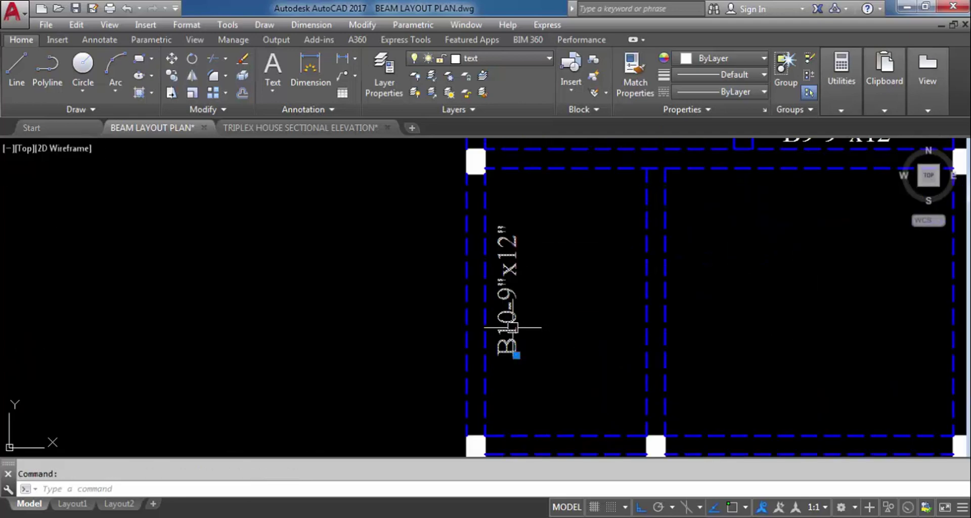
{"action": "type", "text": "co"}
{"action": "key", "text": "Return"}
{"action": "left_click", "coordinate": [517, 317]}
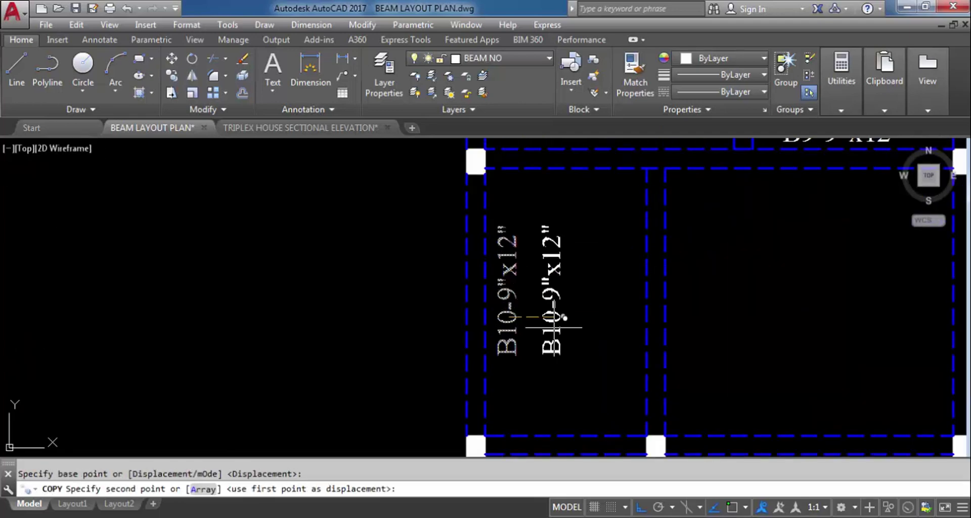
{"action": "scroll", "coordinate": [644, 335], "scroll_direction": "up", "scroll_amount": 3}
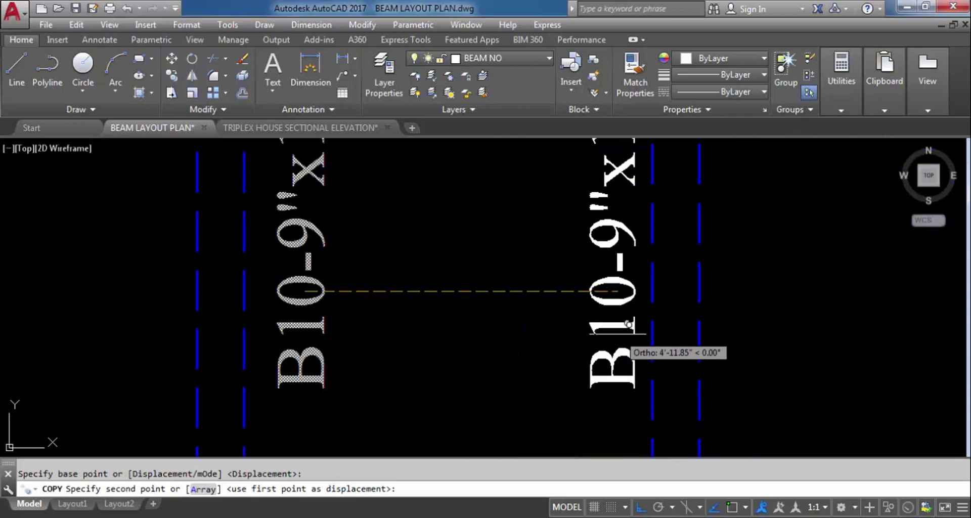
{"action": "left_click", "coordinate": [621, 324]}
{"action": "key", "text": "Return"}
Change the copied label beside the bay's inner vertical beam to B11-9"x12" and finish text editing.
{"action": "double_click", "coordinate": [621, 324]}
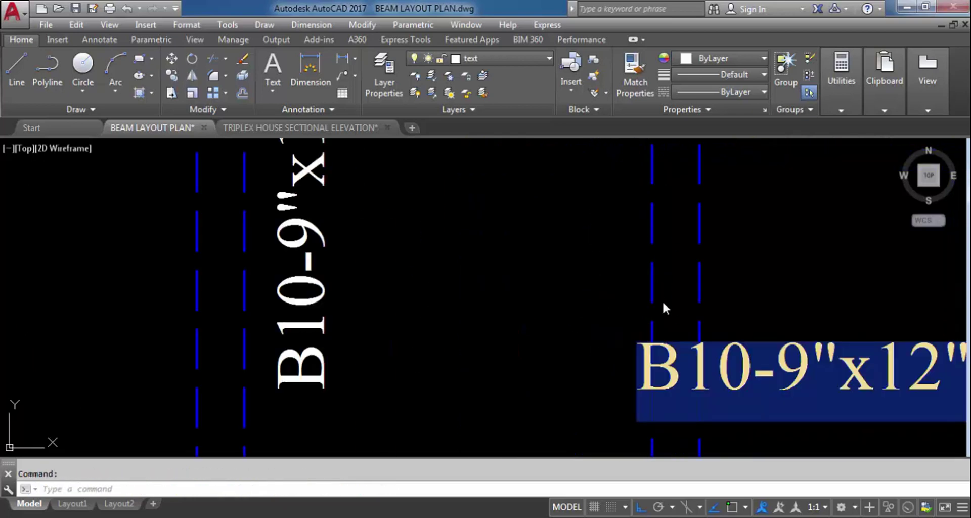
{"action": "left_click", "coordinate": [747, 362]}
{"action": "key", "text": "BackSpace"}
{"action": "type", "text": "1"}
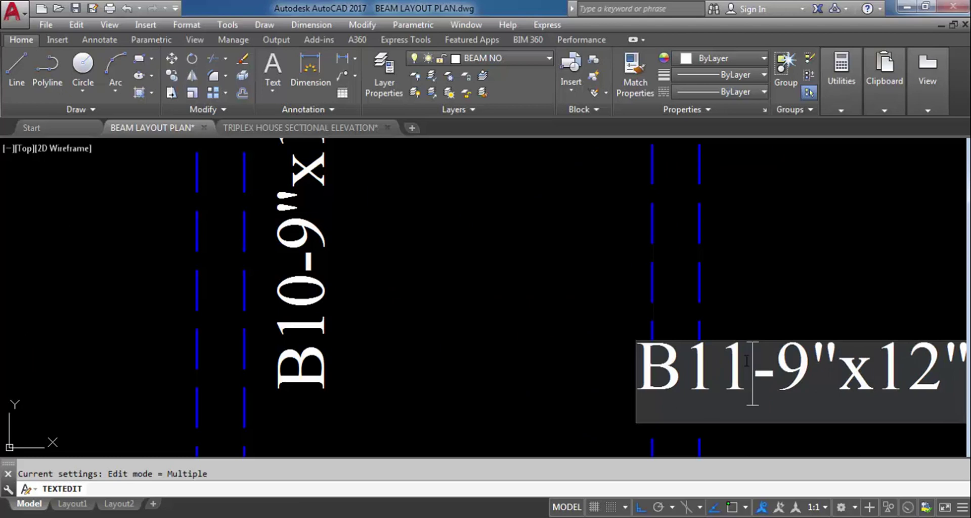
{"action": "left_click", "coordinate": [756, 289]}
{"action": "scroll", "coordinate": [571, 350], "scroll_direction": "down", "scroll_amount": 3}
{"action": "scroll", "coordinate": [598, 193], "scroll_direction": "down", "scroll_amount": 2}
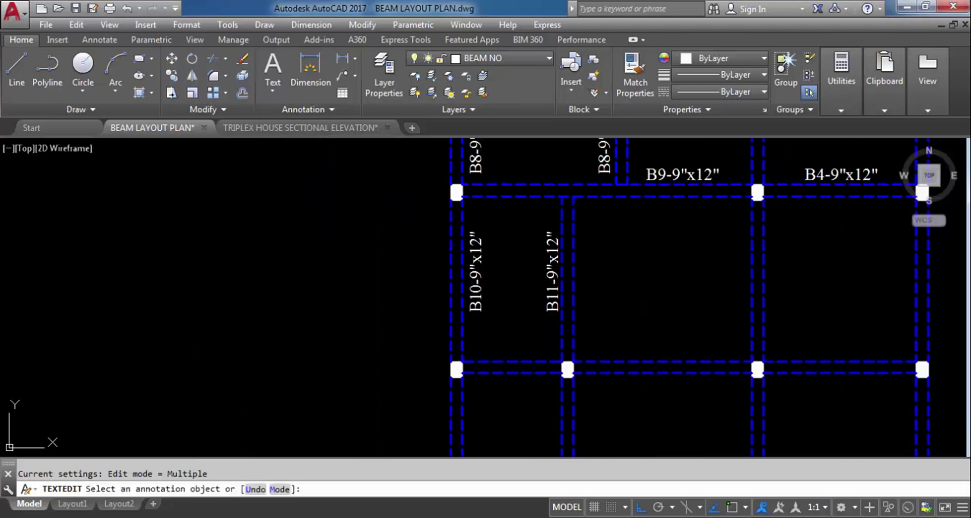
{"action": "key", "text": "Escape"}
Dimension the vertical beam below the B9 and B4 beam junction and compare it with the length of the B10 beam.
{"action": "left_click", "coordinate": [343, 58]}
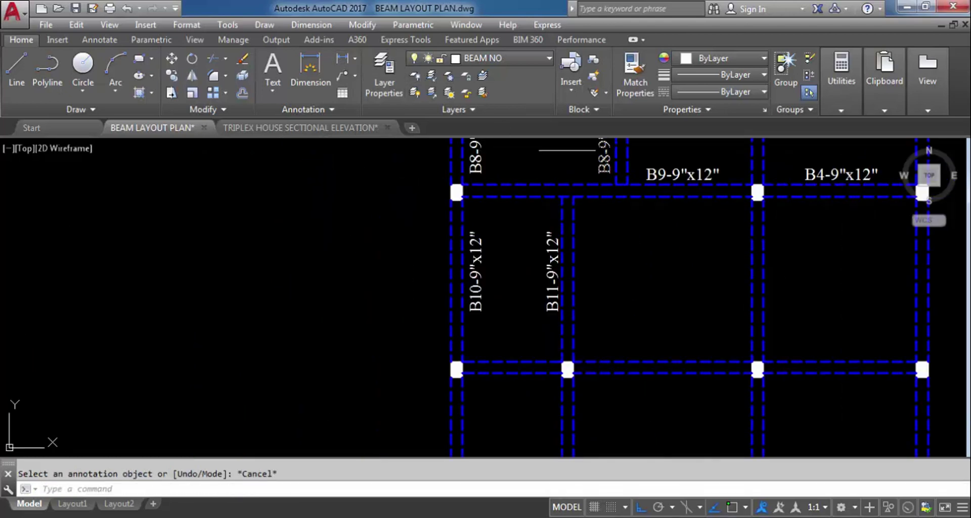
{"action": "key", "text": "Return"}
{"action": "left_click", "coordinate": [743, 255]}
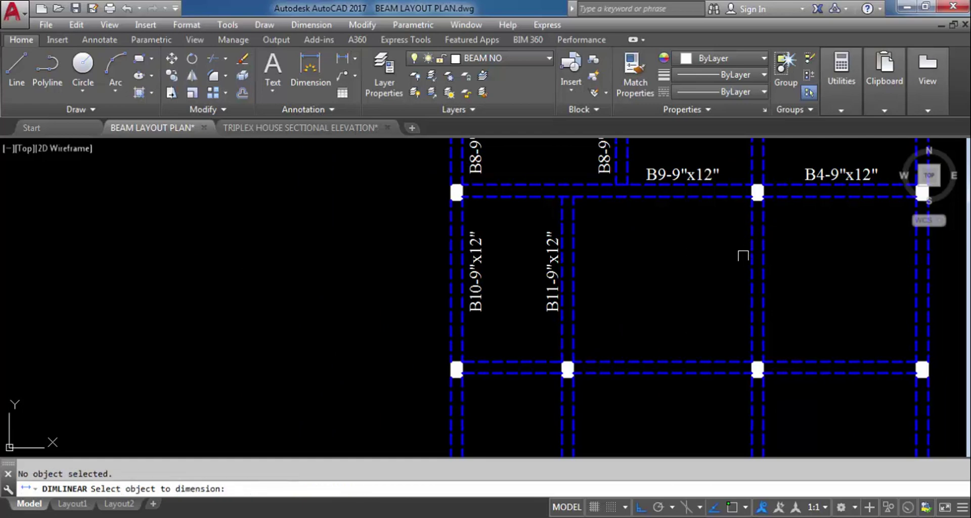
{"action": "left_click", "coordinate": [752, 270]}
{"action": "left_click", "coordinate": [719, 273]}
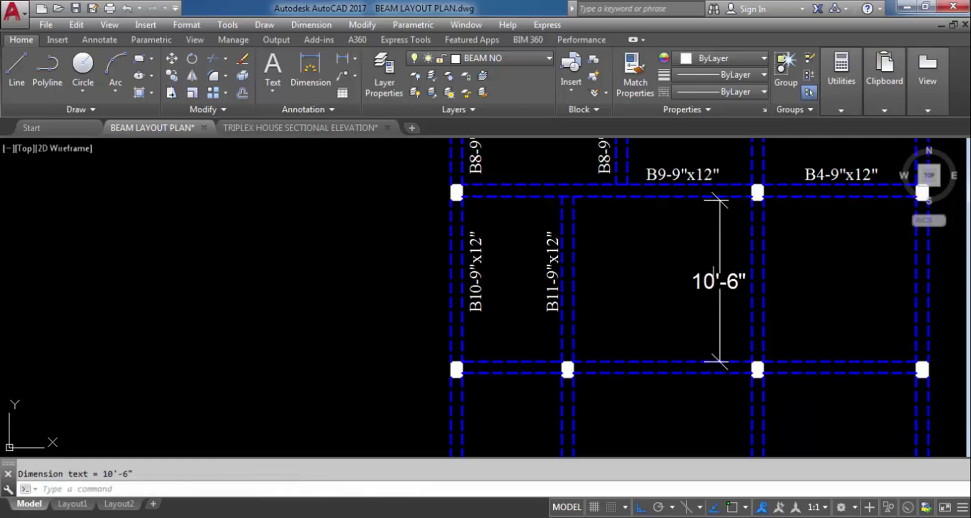
{"action": "key", "text": "Return"}
{"action": "key", "text": "Return"}
{"action": "left_click", "coordinate": [462, 273]}
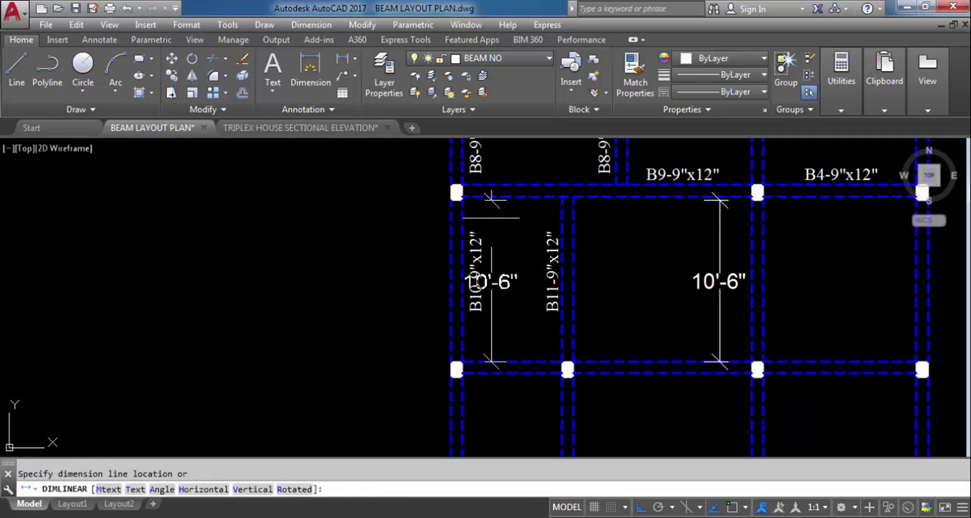
{"action": "key", "text": "Escape"}
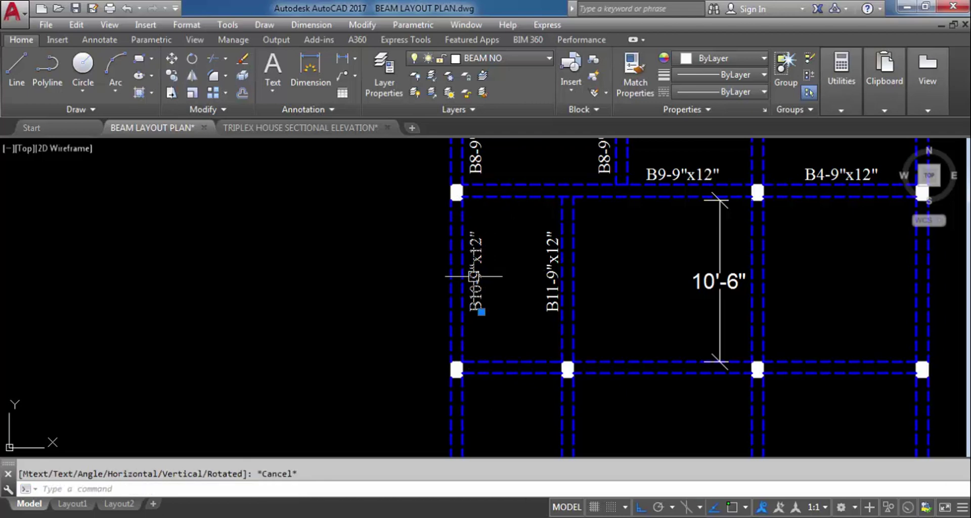
Measure the outermost vertical beam below the B4 beam and delete the temporary dimension in the neighbouring bay.
{"action": "scroll", "coordinate": [573, 292], "scroll_direction": "down", "scroll_amount": 2}
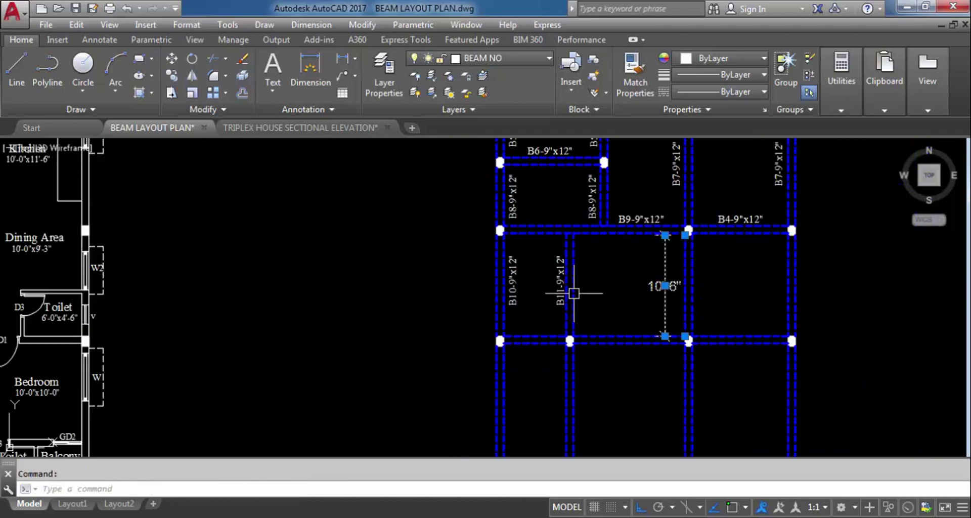
{"action": "key", "text": "Return"}
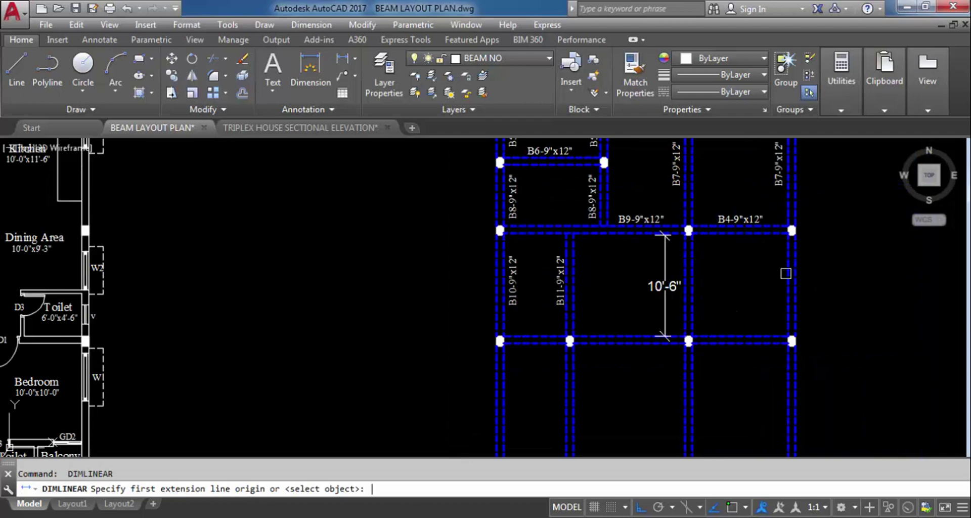
{"action": "key", "text": "Return"}
{"action": "left_click", "coordinate": [790, 273]}
{"action": "key", "text": "Escape"}
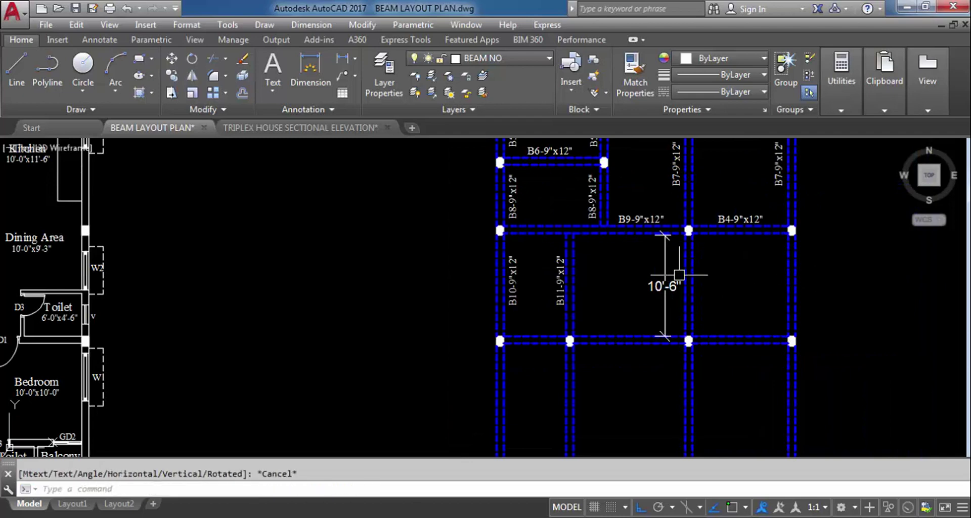
{"action": "left_click", "coordinate": [763, 367]}
{"action": "left_click", "coordinate": [663, 303]}
{"action": "key", "text": "Delete"}
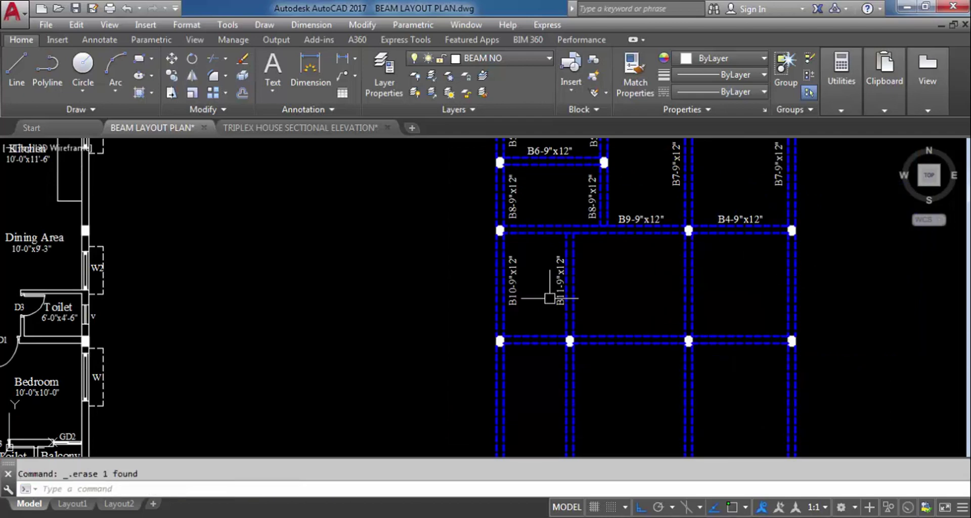
Copy the B10-9"x12" label straight across to the two vertical beams below the B4 beam's ends.
{"action": "scroll", "coordinate": [515, 293], "scroll_direction": "up", "scroll_amount": 2}
{"action": "left_click", "coordinate": [504, 298]}
{"action": "type", "text": "c"}
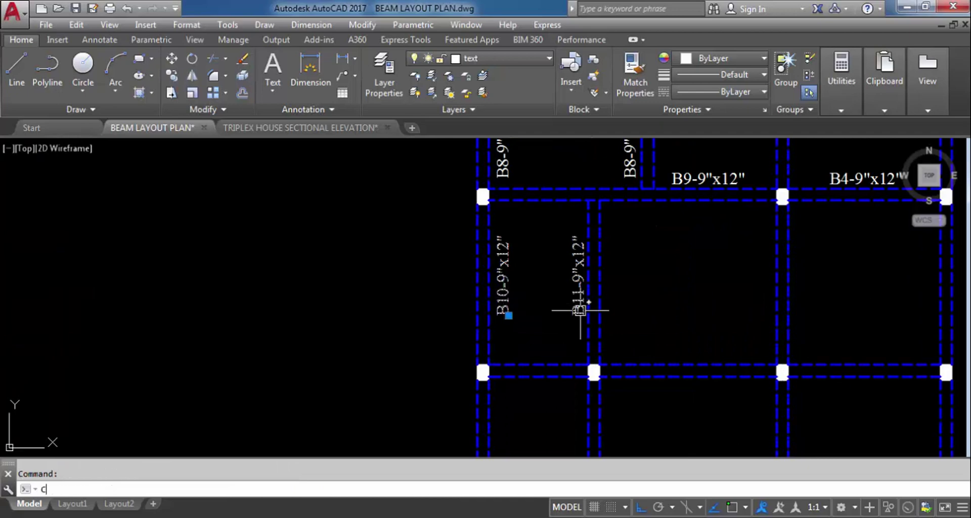
{"action": "type", "text": "o"}
{"action": "key", "text": "Return"}
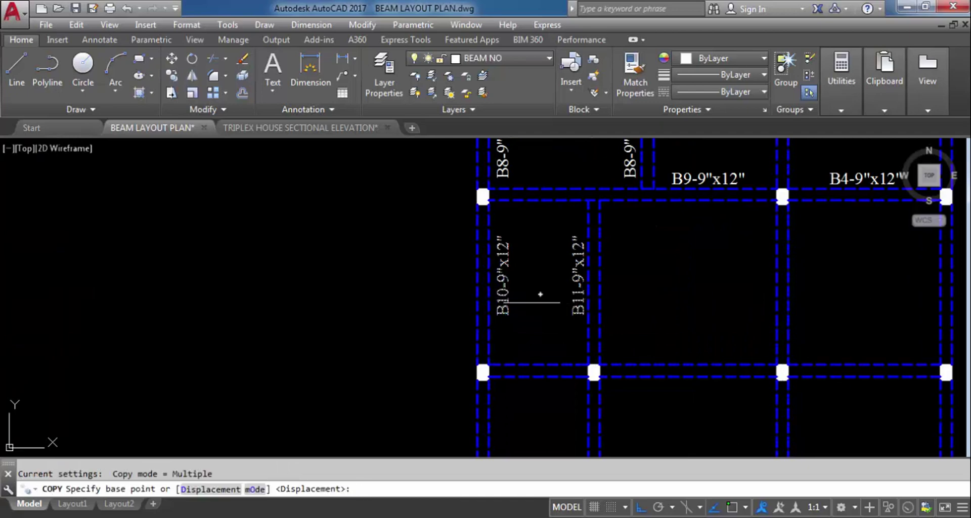
{"action": "left_click", "coordinate": [509, 293]}
{"action": "scroll", "coordinate": [758, 288], "scroll_direction": "up", "scroll_amount": 4}
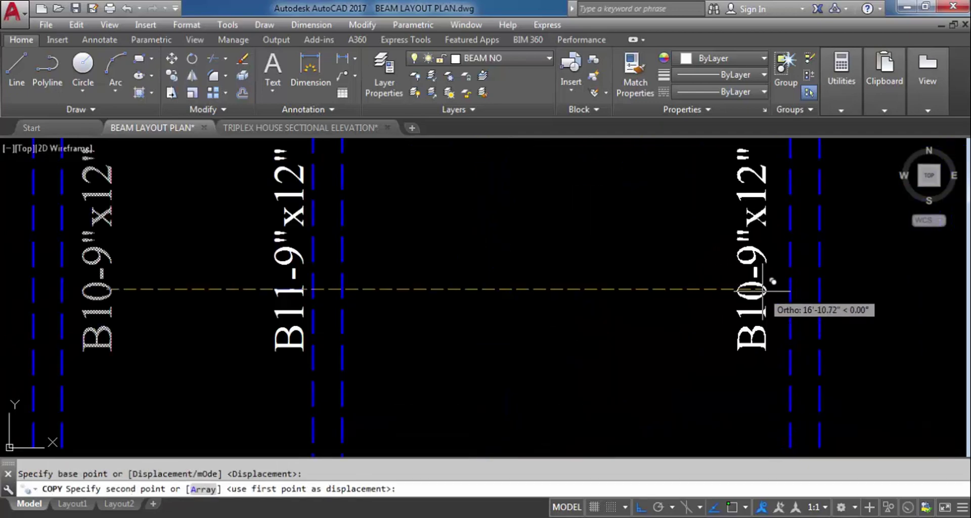
{"action": "left_click", "coordinate": [766, 290]}
{"action": "scroll", "coordinate": [708, 296], "scroll_direction": "down", "scroll_amount": 4}
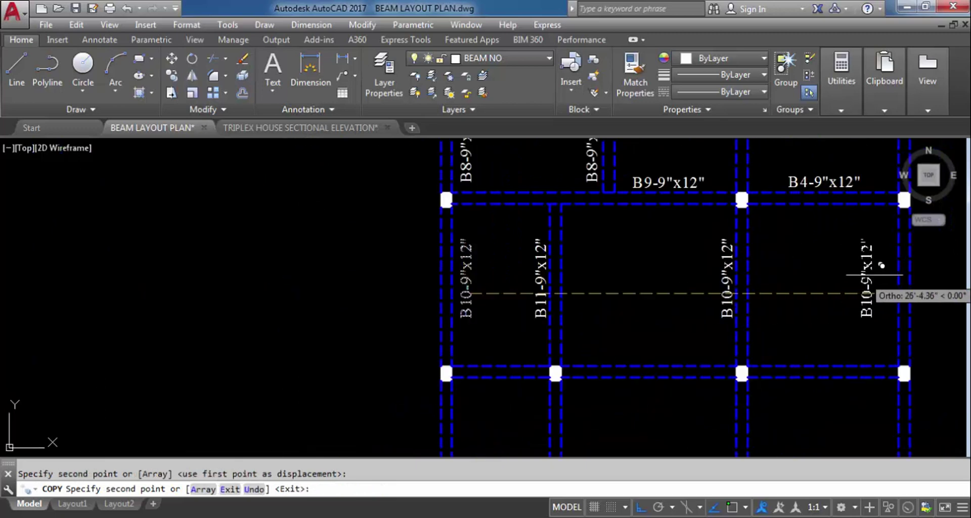
{"action": "scroll", "coordinate": [881, 265], "scroll_direction": "up", "scroll_amount": 4}
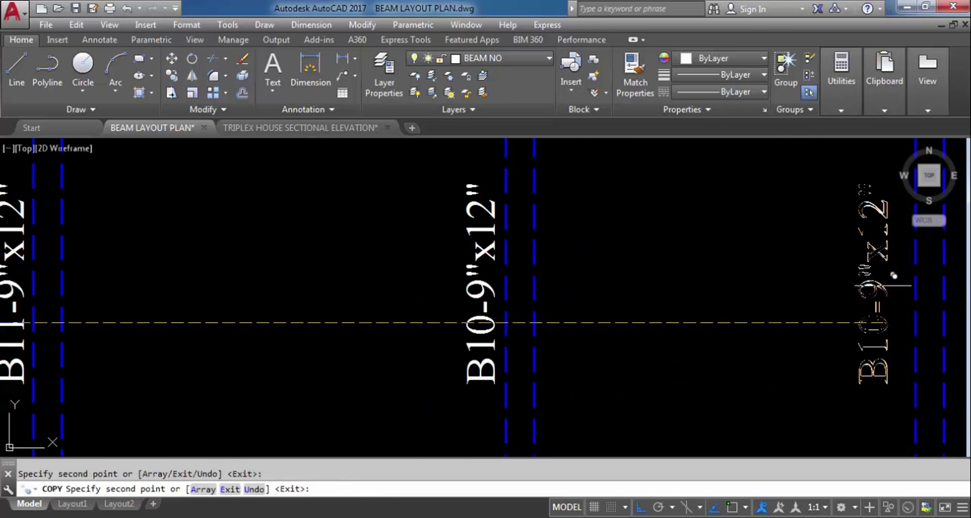
{"action": "scroll", "coordinate": [883, 286], "scroll_direction": "down", "scroll_amount": 5}
{"action": "key", "text": "Escape"}
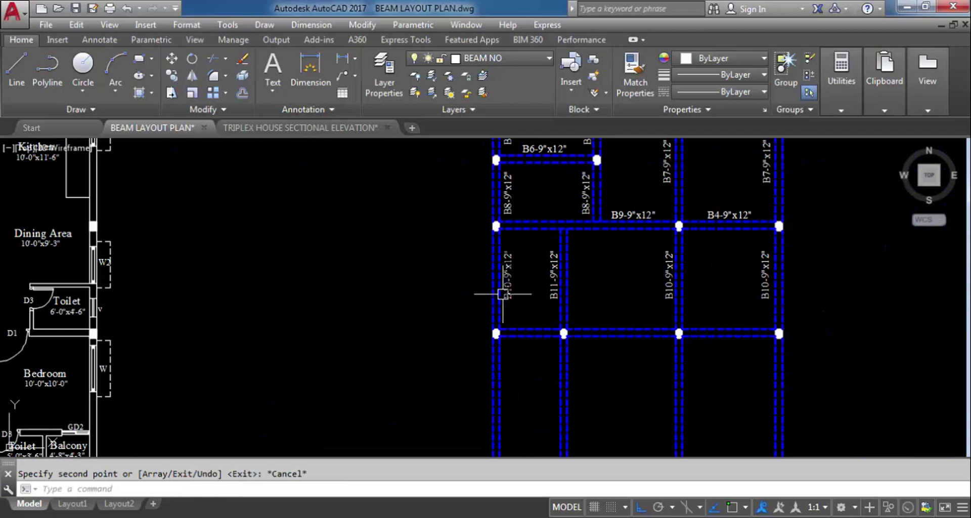
Move the copied B10-9"x12" label horizontally closer to the outermost vertical beam below the B4 beam.
{"action": "scroll", "coordinate": [759, 300], "scroll_direction": "up", "scroll_amount": 3}
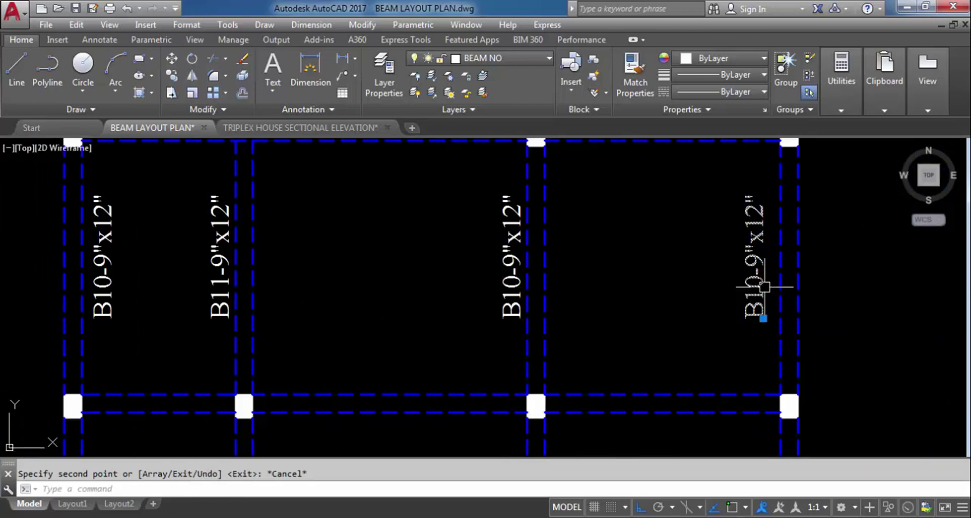
{"action": "left_click", "coordinate": [759, 295]}
{"action": "type", "text": "M"}
{"action": "key", "text": "Return"}
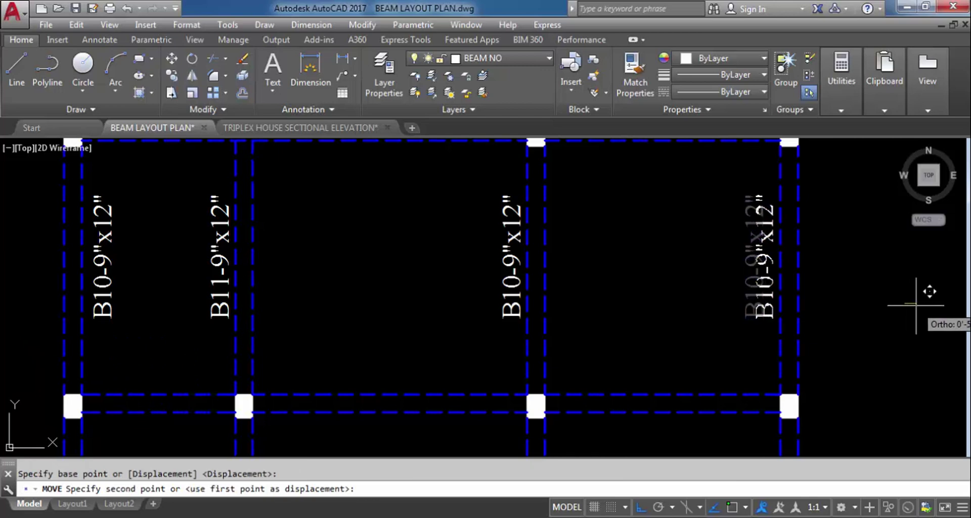
{"action": "left_click", "coordinate": [916, 305]}
{"action": "scroll", "coordinate": [708, 294], "scroll_direction": "down", "scroll_amount": 4}
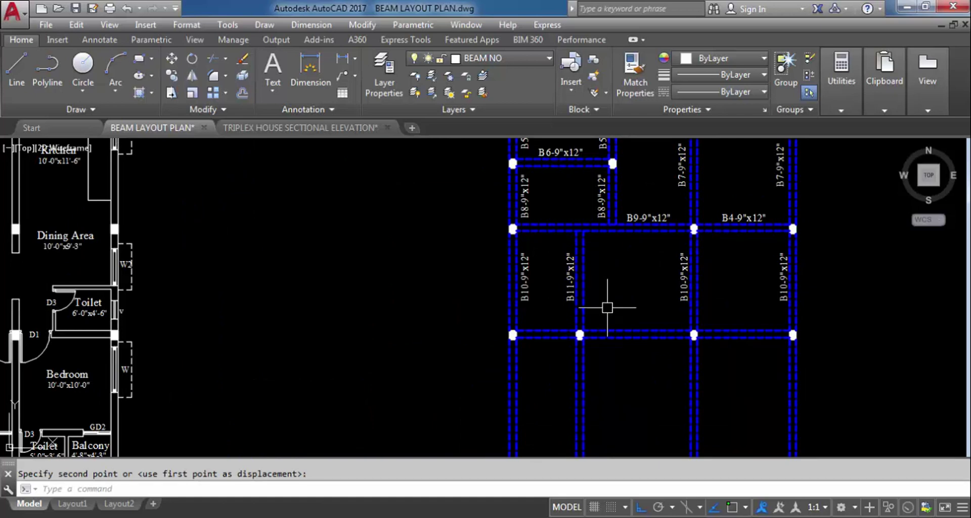
Examine the beam layout for the unlabelled horizontal and vertical beams below the B10 and B11 beams.
{"action": "scroll", "coordinate": [589, 319], "scroll_direction": "up", "scroll_amount": 2}
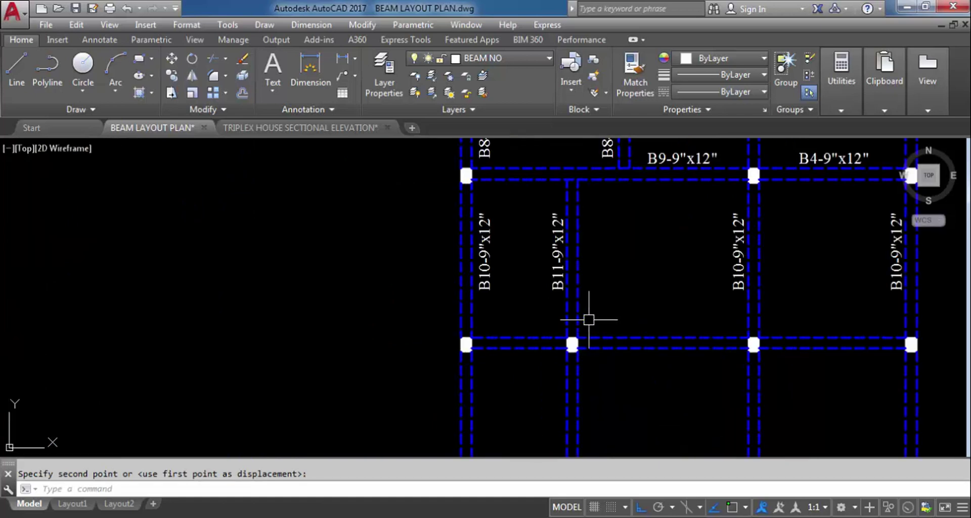
{"action": "scroll", "coordinate": [579, 189], "scroll_direction": "down", "scroll_amount": 2}
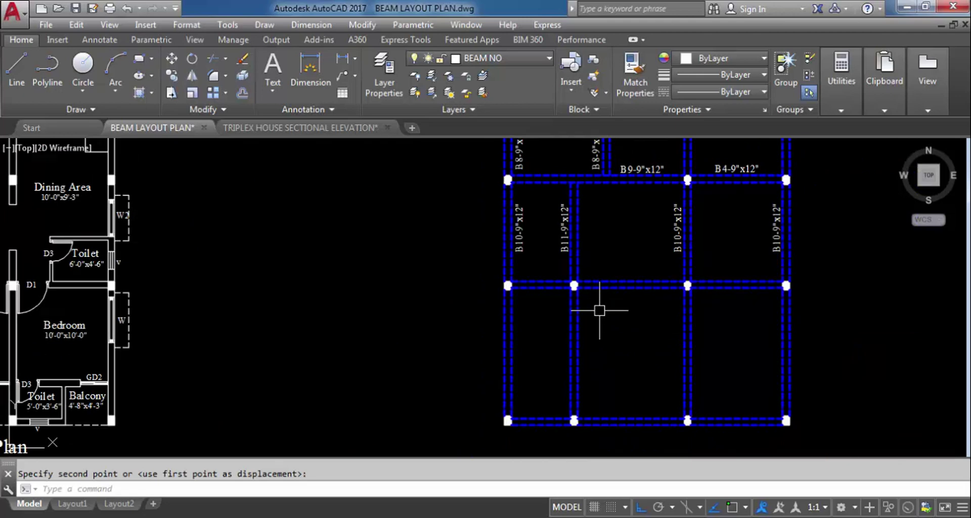
{"action": "scroll", "coordinate": [395, 289], "scroll_direction": "down", "scroll_amount": 4}
{"action": "scroll", "coordinate": [494, 231], "scroll_direction": "up", "scroll_amount": 4}
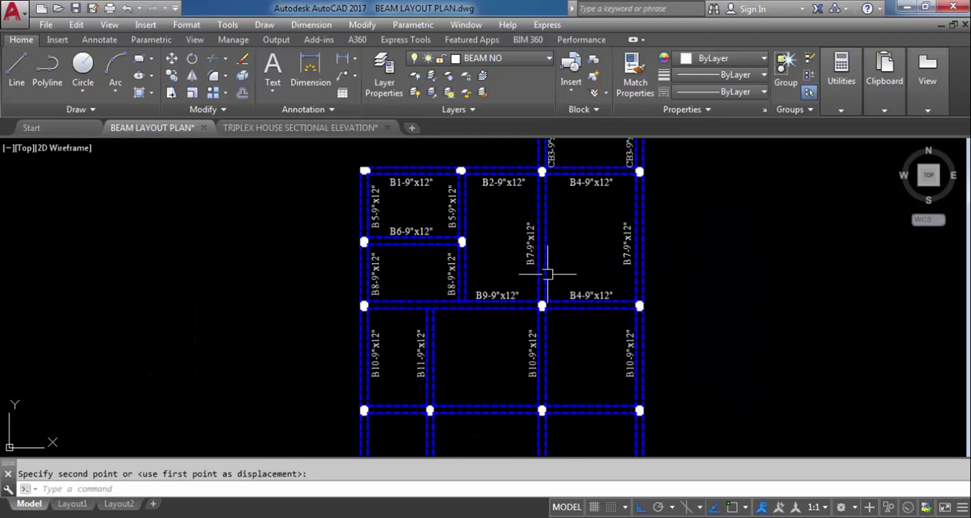
{"action": "scroll", "coordinate": [620, 289], "scroll_direction": "down", "scroll_amount": 2}
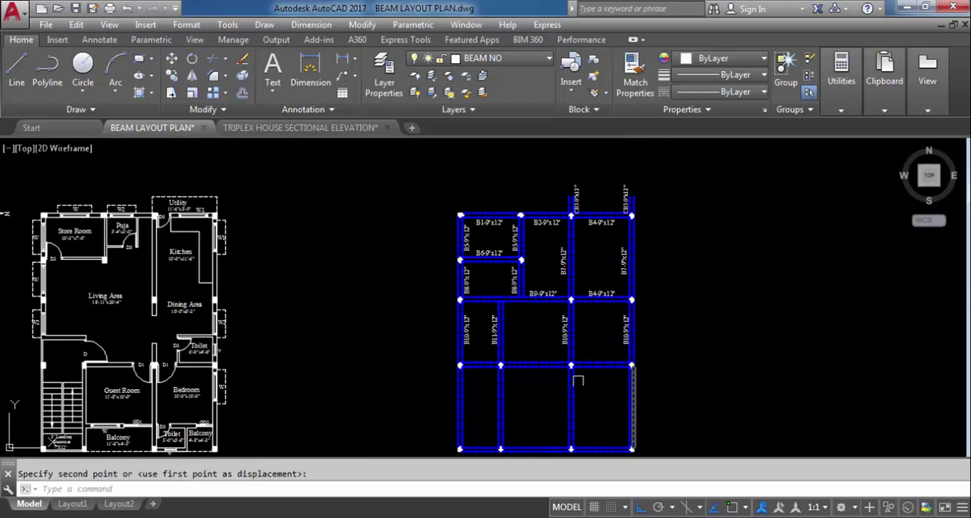
{"action": "scroll", "coordinate": [480, 398], "scroll_direction": "up", "scroll_amount": 2}
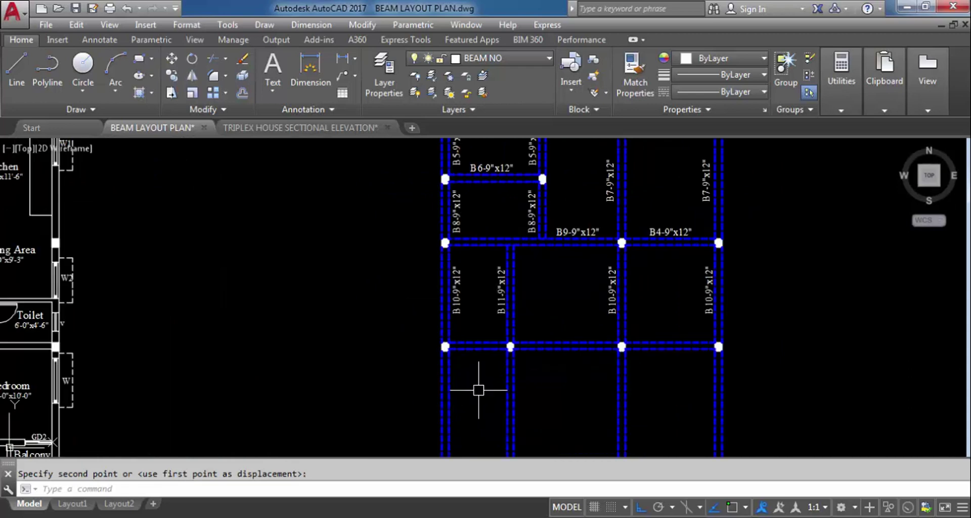
{"action": "scroll", "coordinate": [472, 354], "scroll_direction": "up", "scroll_amount": 2}
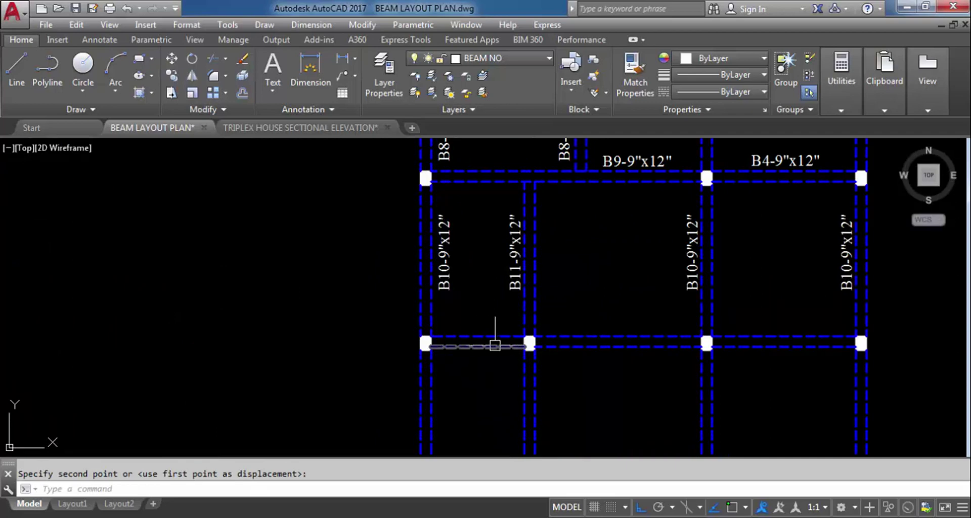
{"action": "scroll", "coordinate": [500, 368], "scroll_direction": "down", "scroll_amount": 2}
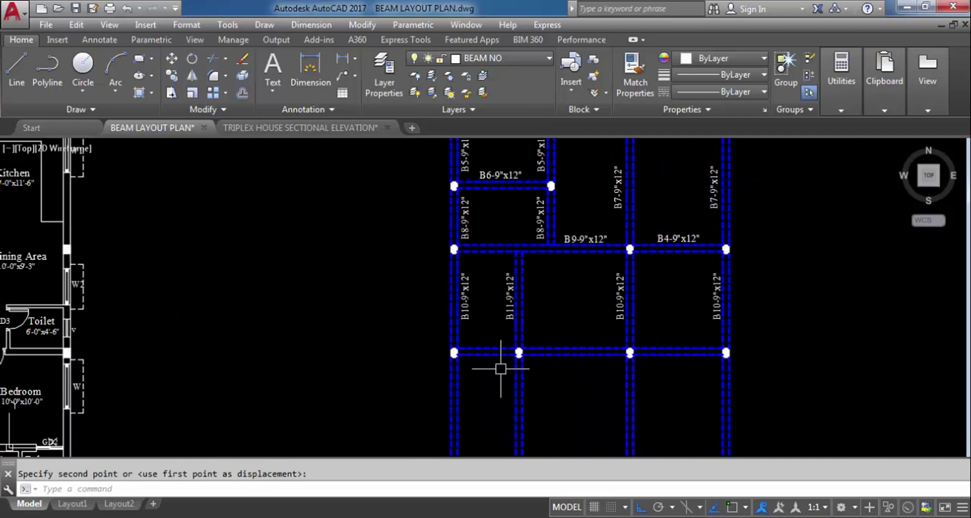
Copy the B6-9"x12" label and paste it just above the horizontal beam joining the lower ends of B10 and B11.
{"action": "left_click", "coordinate": [509, 175]}
{"action": "left_click", "coordinate": [511, 178]}
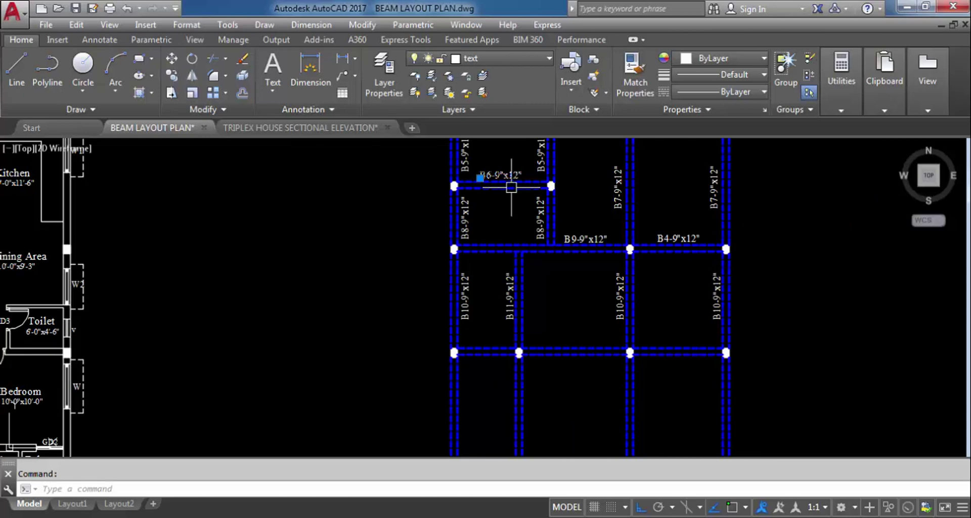
{"action": "key", "text": "ctrl+c"}
{"action": "key", "text": "ctrl+v"}
{"action": "scroll", "coordinate": [464, 349], "scroll_direction": "up", "scroll_amount": 6}
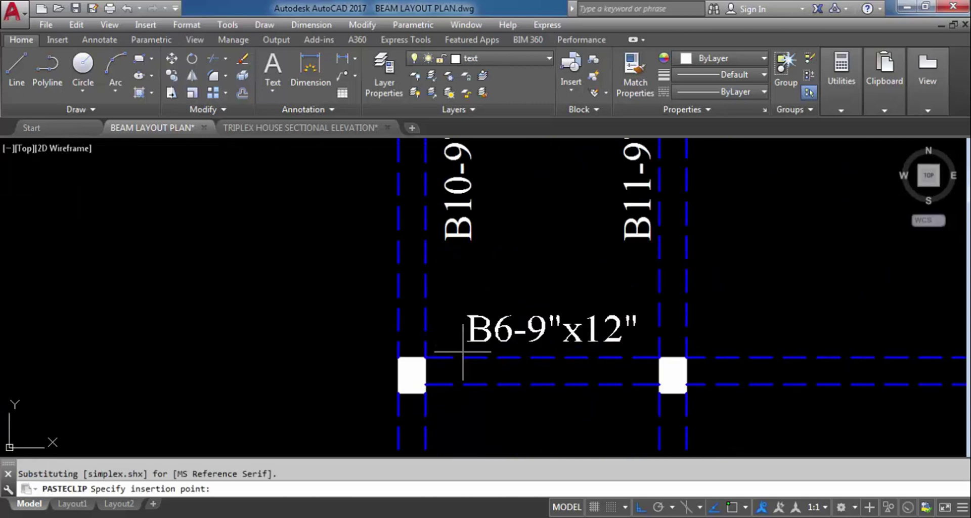
{"action": "left_click", "coordinate": [463, 350]}
{"action": "scroll", "coordinate": [452, 324], "scroll_direction": "down", "scroll_amount": 4}
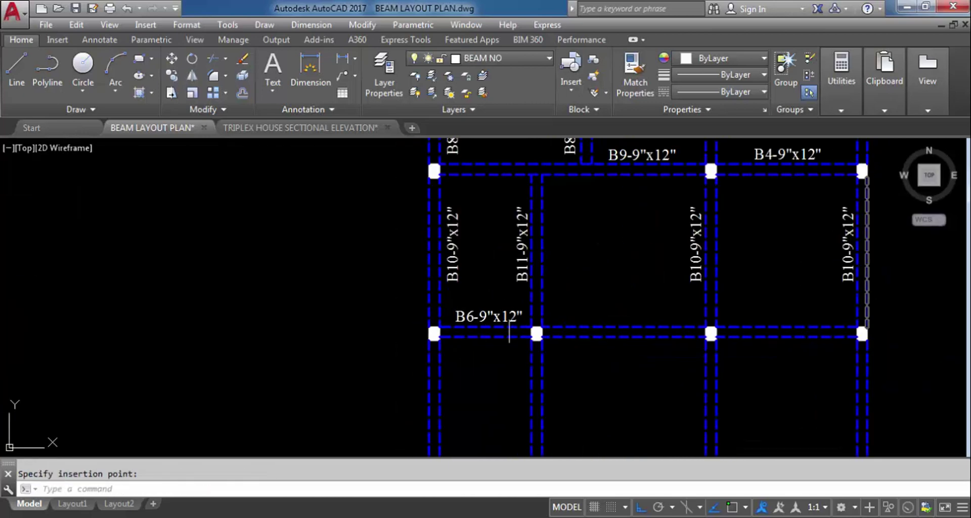
Change the pasted label below B10 and B11 to B12-9"x12" and finish text editing.
{"action": "scroll", "coordinate": [489, 308], "scroll_direction": "up", "scroll_amount": 2}
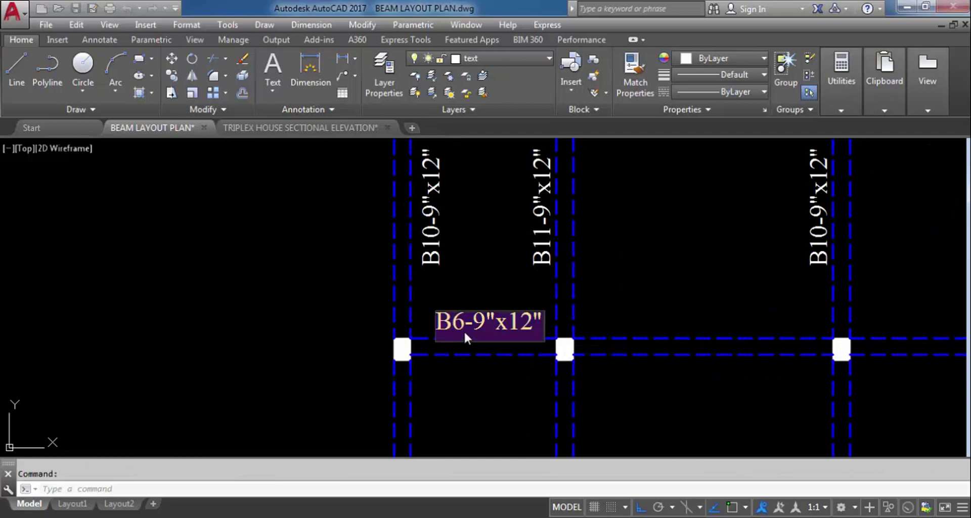
{"action": "double_click", "coordinate": [463, 331]}
{"action": "left_click", "coordinate": [462, 323]}
{"action": "key", "text": "BackSpace"}
{"action": "type", "text": "12"}
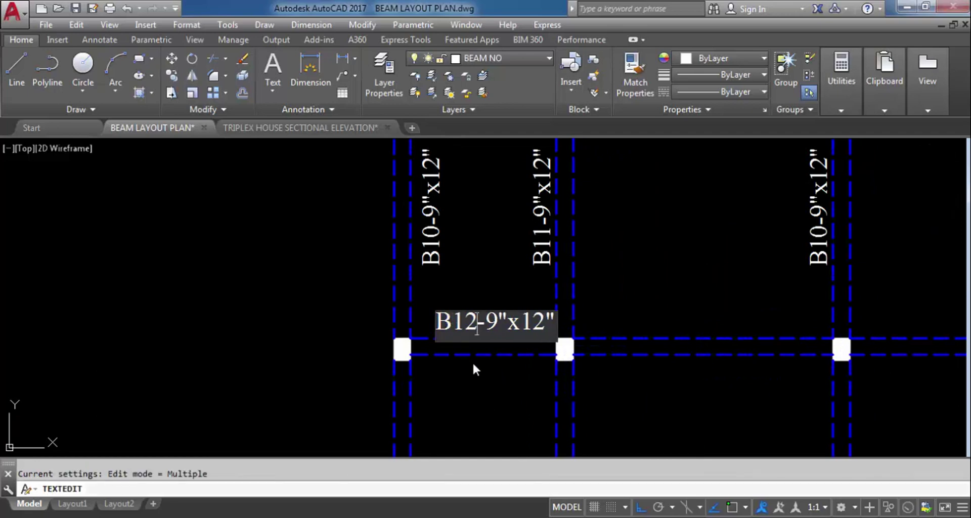
{"action": "left_click", "coordinate": [473, 361]}
{"action": "scroll", "coordinate": [524, 241], "scroll_direction": "down", "scroll_amount": 4}
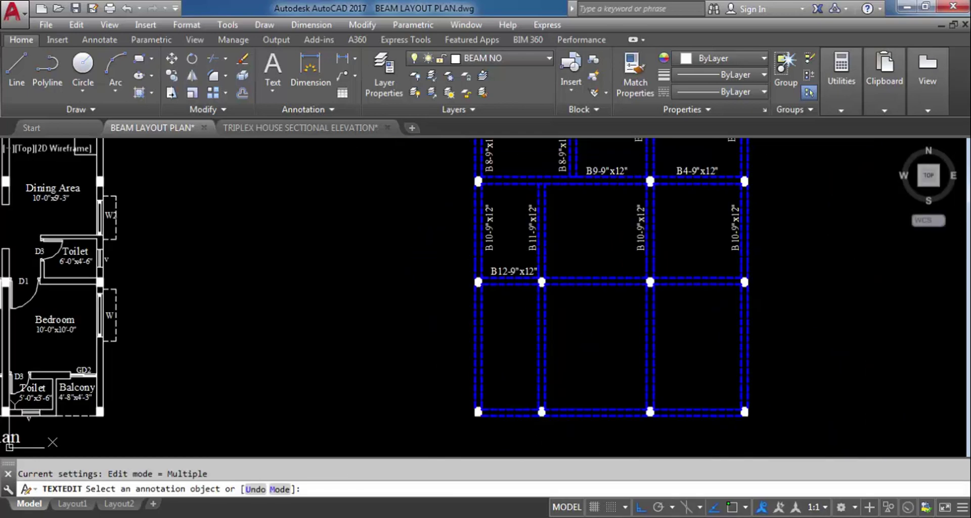
{"action": "key", "text": "Escape"}
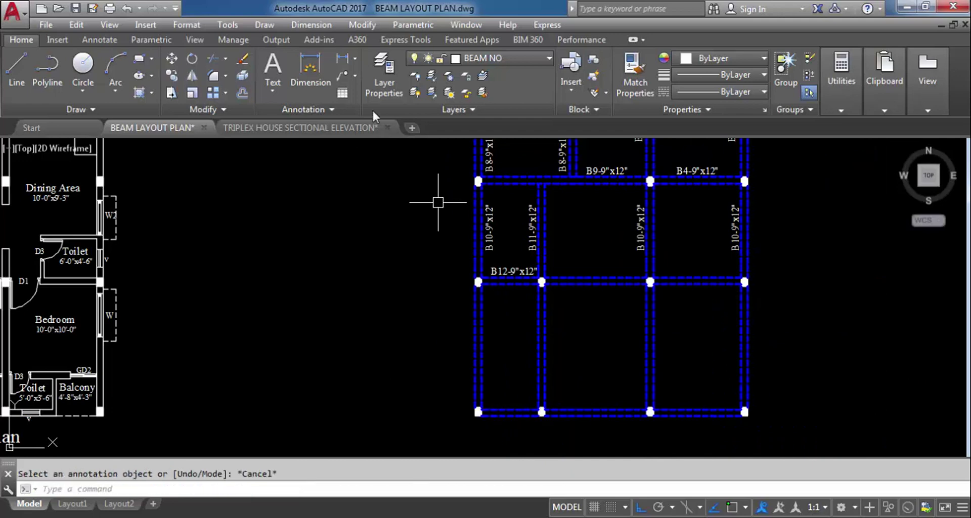
Measure the B12 beam's length with a linear dimension, without placing it.
{"action": "left_click", "coordinate": [346, 61]}
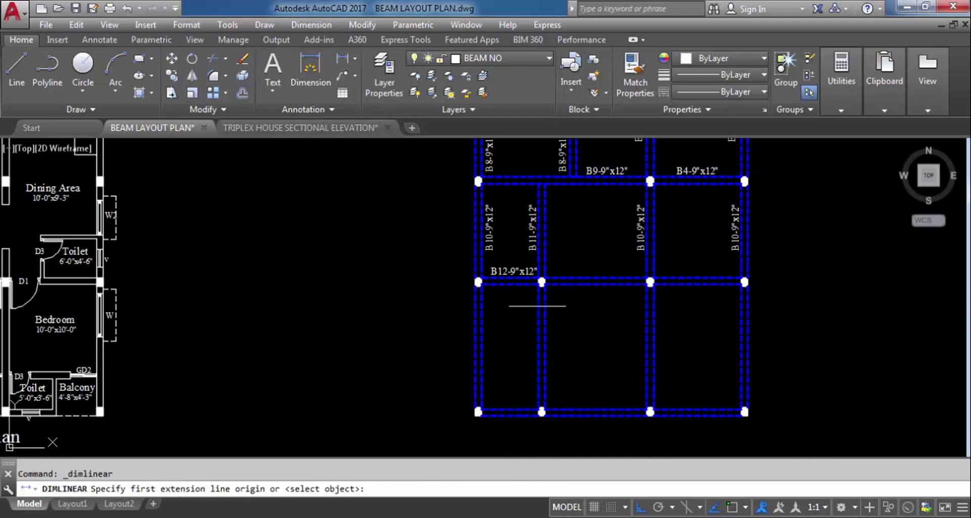
{"action": "key", "text": "Return"}
{"action": "scroll", "coordinate": [510, 282], "scroll_direction": "up", "scroll_amount": 2}
{"action": "left_click", "coordinate": [507, 282]}
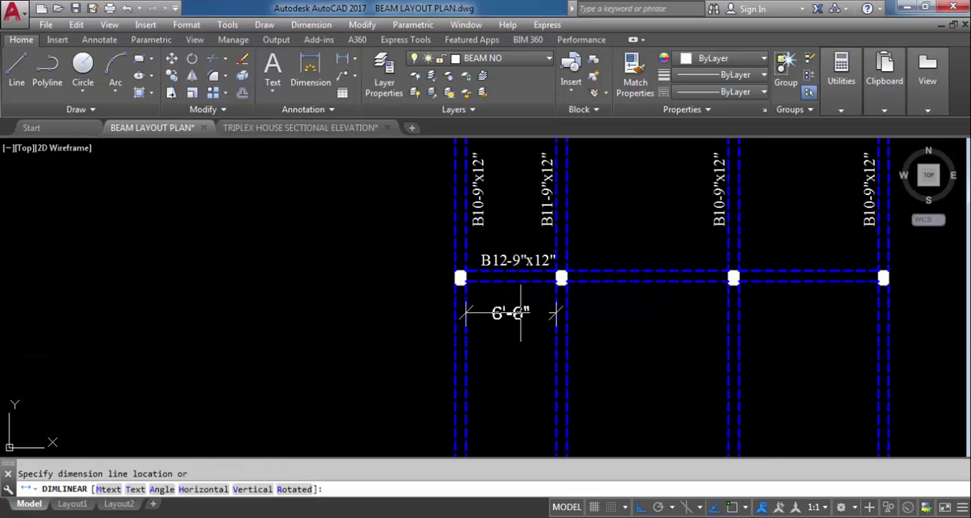
{"action": "key", "text": "Escape"}
Measure the lowest horizontal beam in the bay below B12 with a linear dimension, without placing it.
{"action": "key", "text": "Return"}
{"action": "key", "text": "Return"}
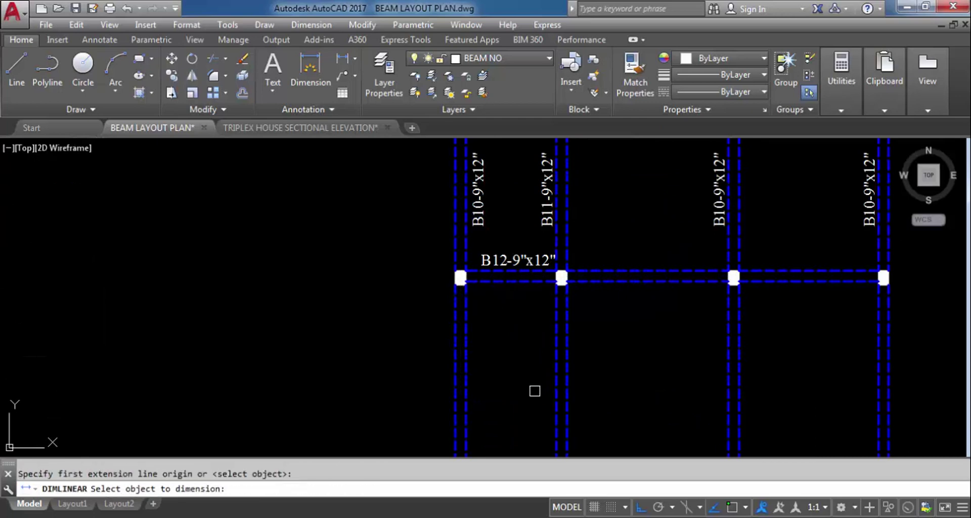
{"action": "scroll", "coordinate": [535, 391], "scroll_direction": "down", "scroll_amount": 3}
{"action": "scroll", "coordinate": [527, 309], "scroll_direction": "up", "scroll_amount": 3}
{"action": "scroll", "coordinate": [527, 309], "scroll_direction": "up", "scroll_amount": 1}
{"action": "left_click", "coordinate": [486, 296]}
{"action": "scroll", "coordinate": [486, 296], "scroll_direction": "down", "scroll_amount": 1}
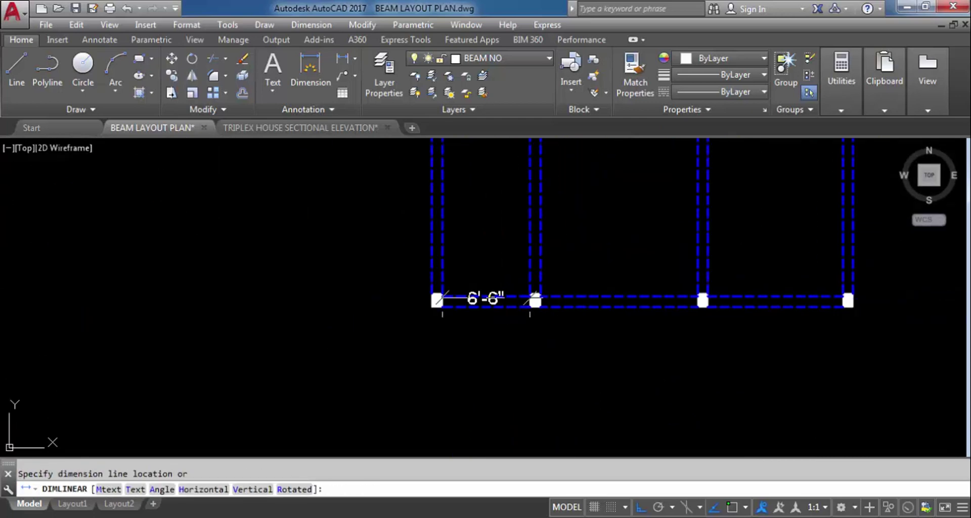
{"action": "key", "text": "Escape"}
Copy the B12-9"x12" label straight down to just above the lowest horizontal beam of the same bay.
{"action": "scroll", "coordinate": [508, 368], "scroll_direction": "down", "scroll_amount": 2}
{"action": "scroll", "coordinate": [510, 199], "scroll_direction": "up", "scroll_amount": 4}
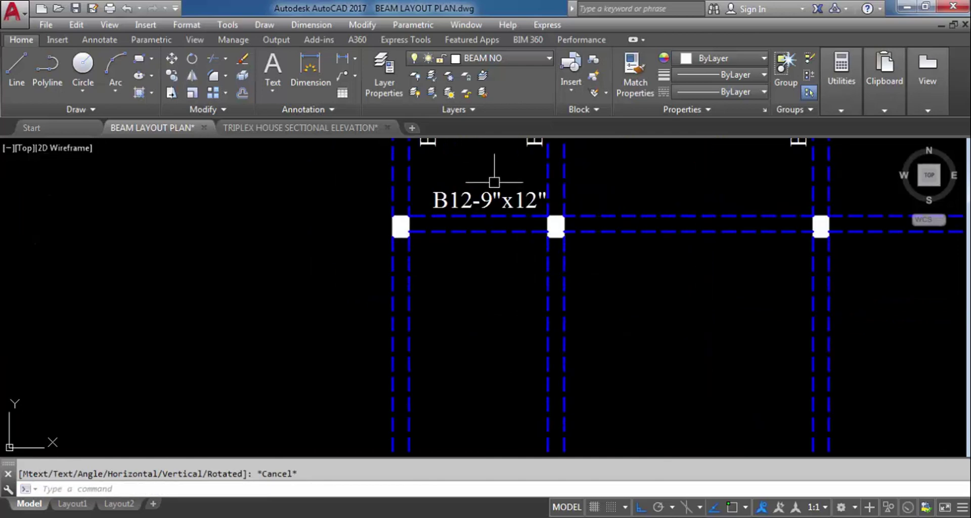
{"action": "left_click", "coordinate": [487, 193]}
{"action": "type", "text": "cp"}
{"action": "key", "text": "Return"}
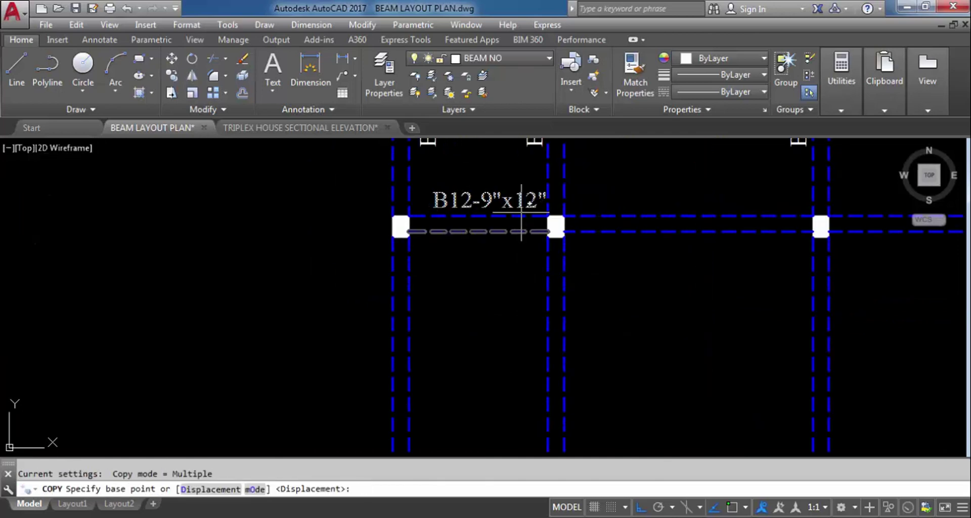
{"action": "left_click", "coordinate": [503, 169]}
{"action": "scroll", "coordinate": [503, 169], "scroll_direction": "down", "scroll_amount": 3}
{"action": "scroll", "coordinate": [516, 220], "scroll_direction": "up", "scroll_amount": 4}
{"action": "scroll", "coordinate": [505, 229], "scroll_direction": "up", "scroll_amount": 3}
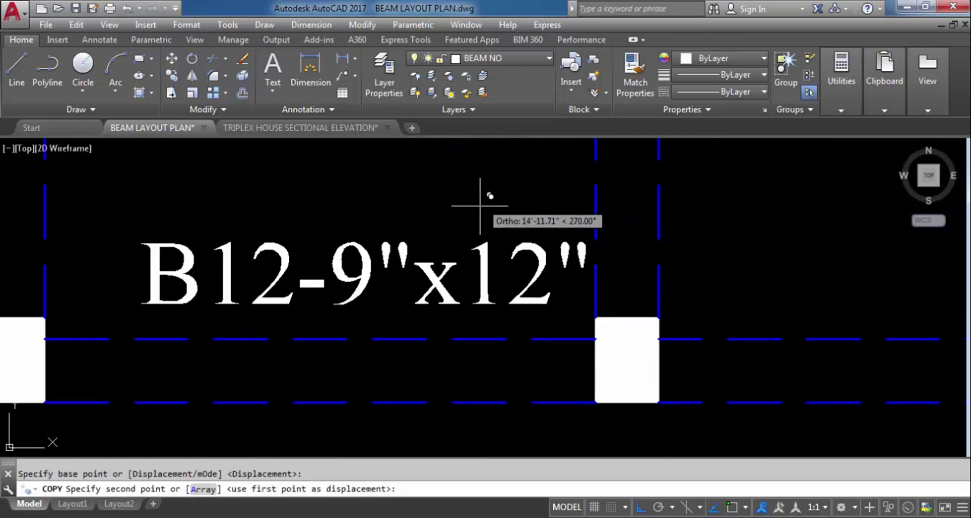
{"action": "scroll", "coordinate": [493, 399], "scroll_direction": "down", "scroll_amount": 4}
{"action": "left_click", "coordinate": [491, 400]}
{"action": "scroll", "coordinate": [491, 400], "scroll_direction": "down", "scroll_amount": 4}
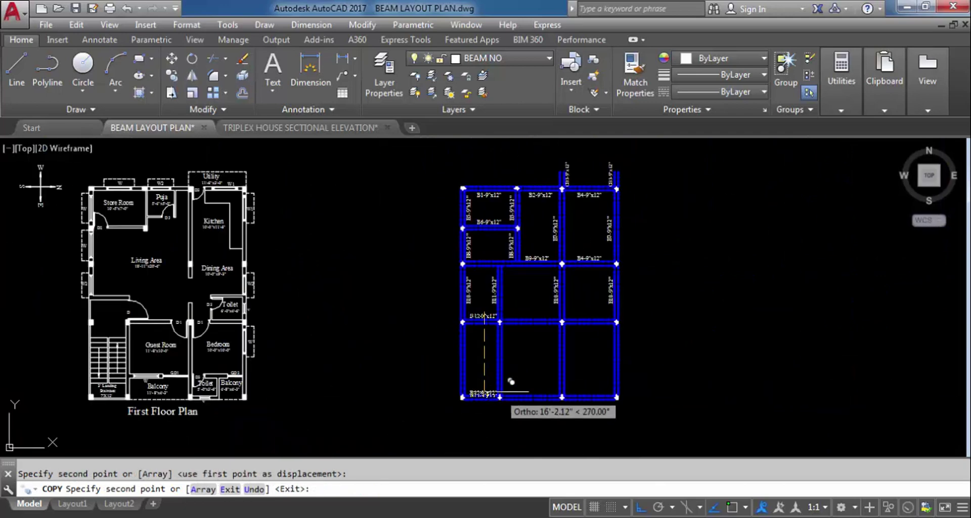
{"action": "key", "text": "Escape"}
Copy the B10-9"x12" label straight down beside the outer vertical beam between the two B12 beams.
{"action": "scroll", "coordinate": [503, 351], "scroll_direction": "up", "scroll_amount": 4}
{"action": "left_click", "coordinate": [450, 255]}
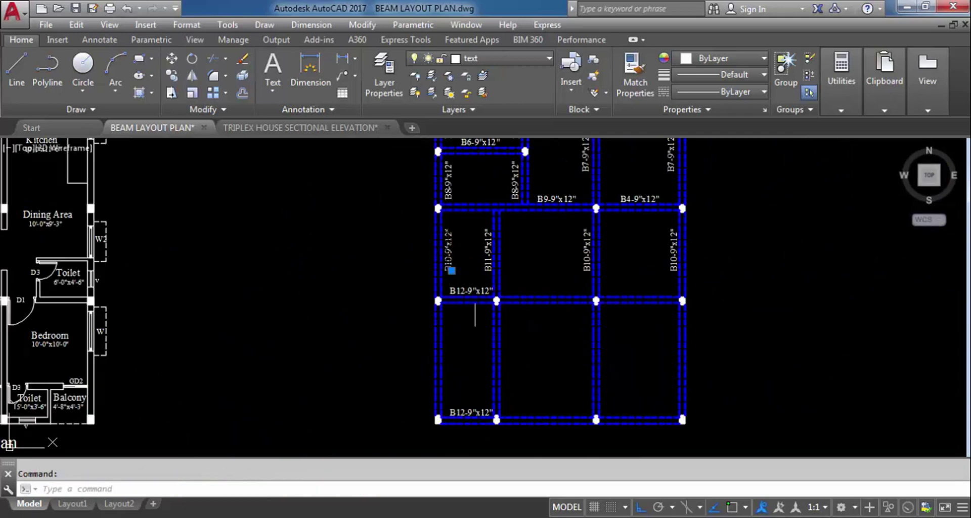
{"action": "type", "text": "co"}
{"action": "key", "text": "Return"}
{"action": "left_click", "coordinate": [451, 266]}
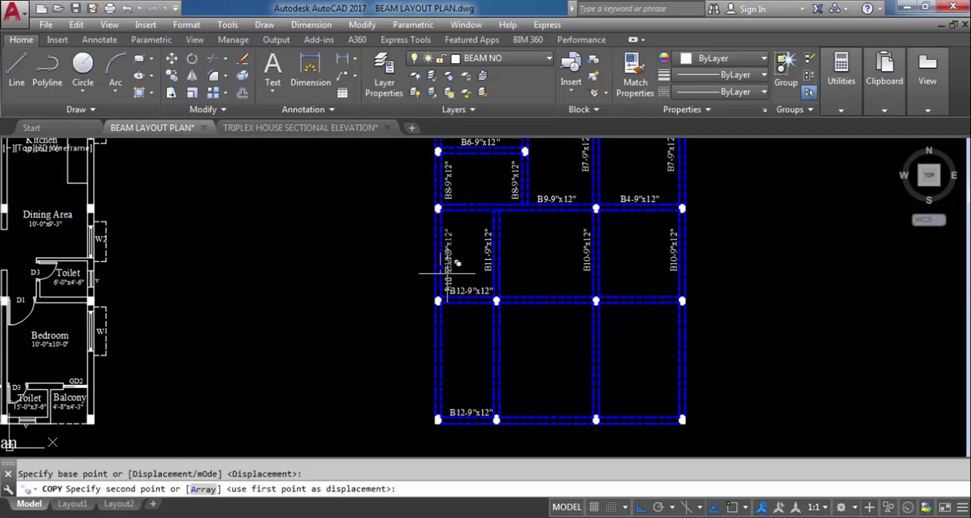
{"action": "scroll", "coordinate": [456, 324], "scroll_direction": "up", "scroll_amount": 5}
{"action": "scroll", "coordinate": [465, 324], "scroll_direction": "down", "scroll_amount": 3}
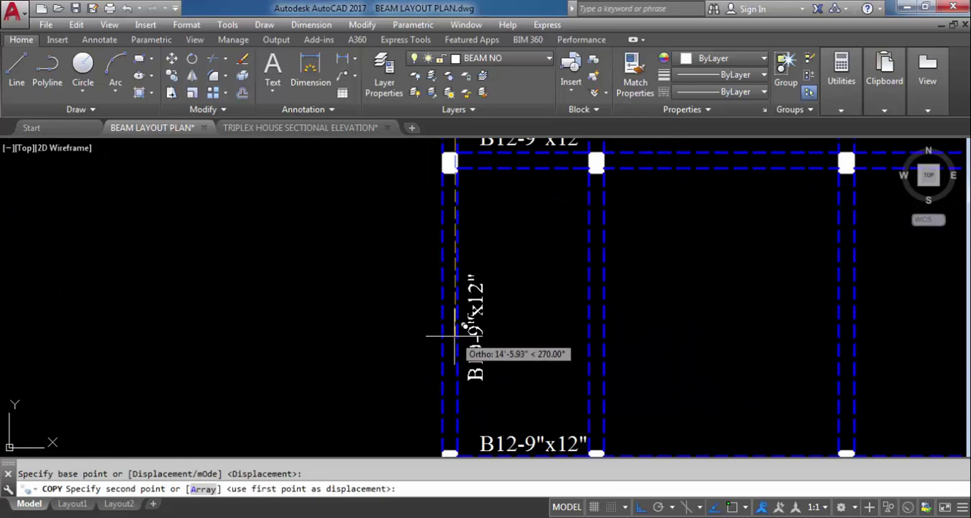
{"action": "left_click", "coordinate": [526, 326]}
{"action": "key", "text": "Escape"}
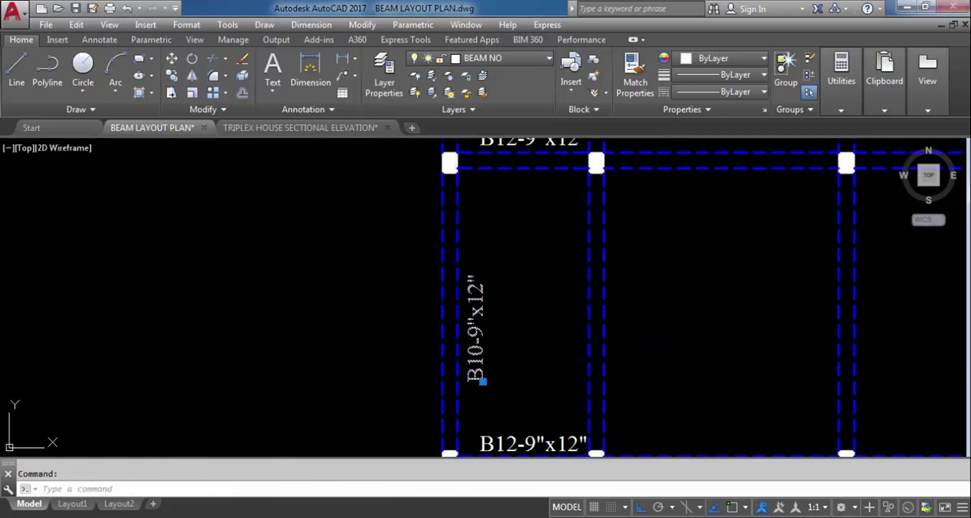
Change the copied label beside the outer vertical beam between the two B12 beams to B13-9"x12".
{"action": "double_click", "coordinate": [479, 377]}
{"action": "left_click", "coordinate": [525, 375]}
{"action": "key", "text": "BackSpace"}
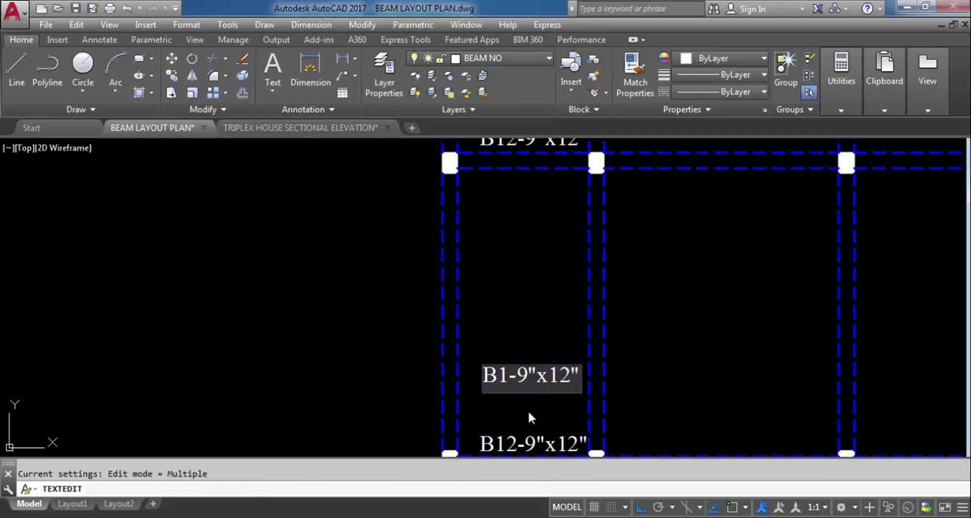
{"action": "type", "text": "3"}
{"action": "left_click", "coordinate": [559, 288]}
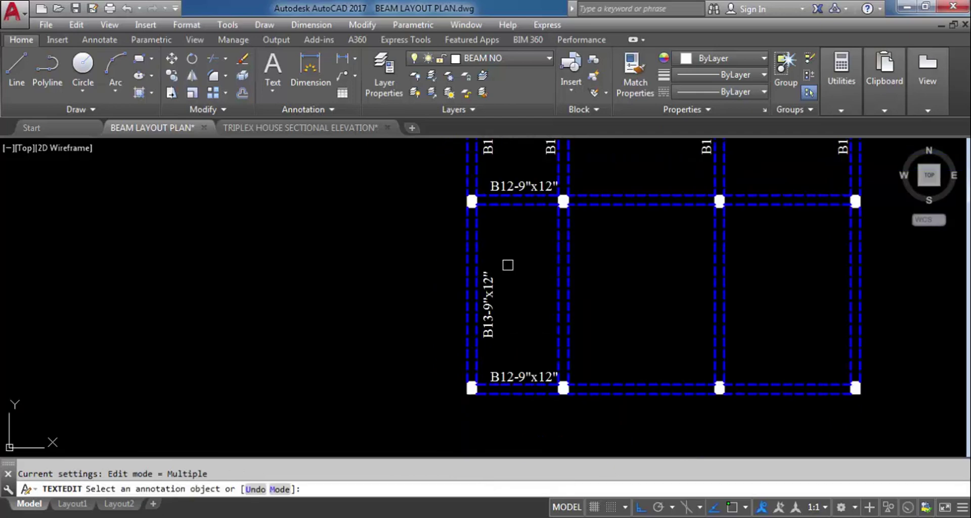
{"action": "key", "text": "Escape"}
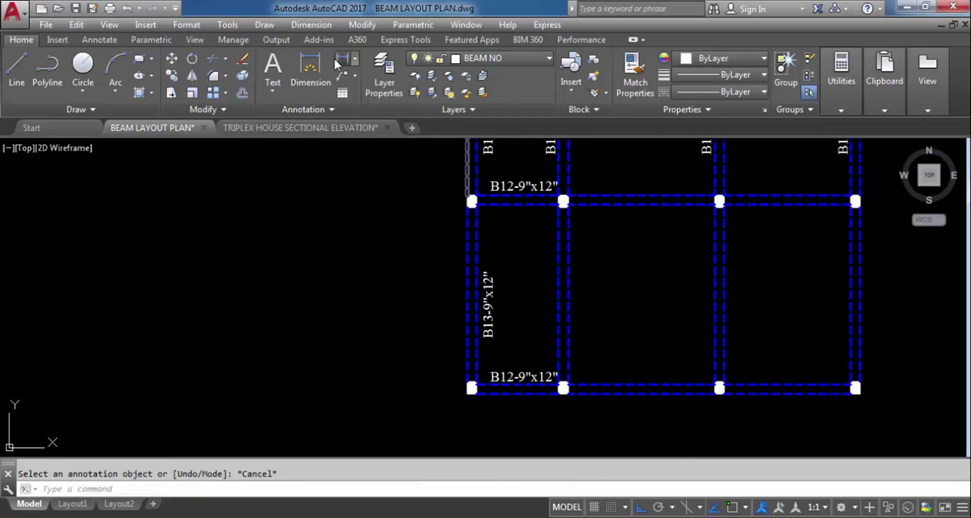
Measure the first two vertical beams of the lowest row of bays with linear dimensions, without placing them.
{"action": "left_click", "coordinate": [334, 57]}
{"action": "key", "text": "Return"}
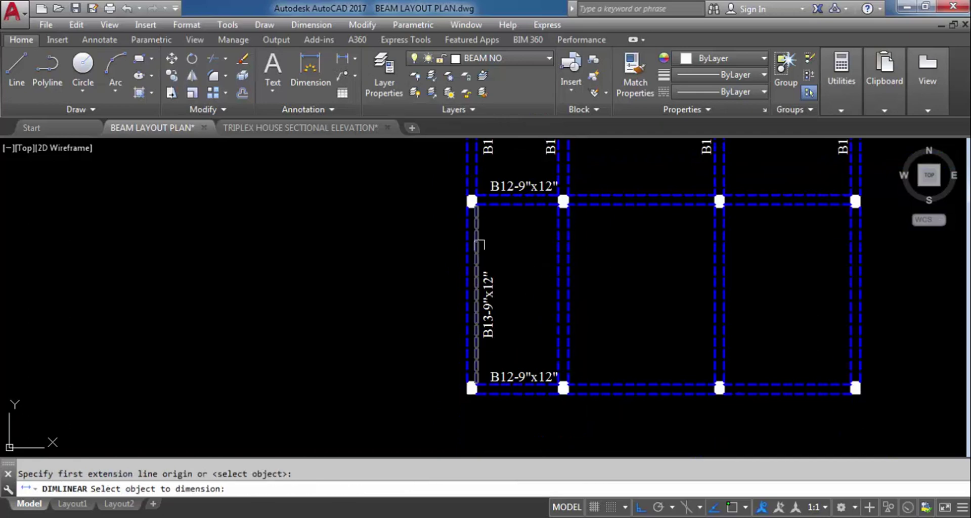
{"action": "left_click", "coordinate": [473, 323]}
{"action": "key", "text": "Escape"}
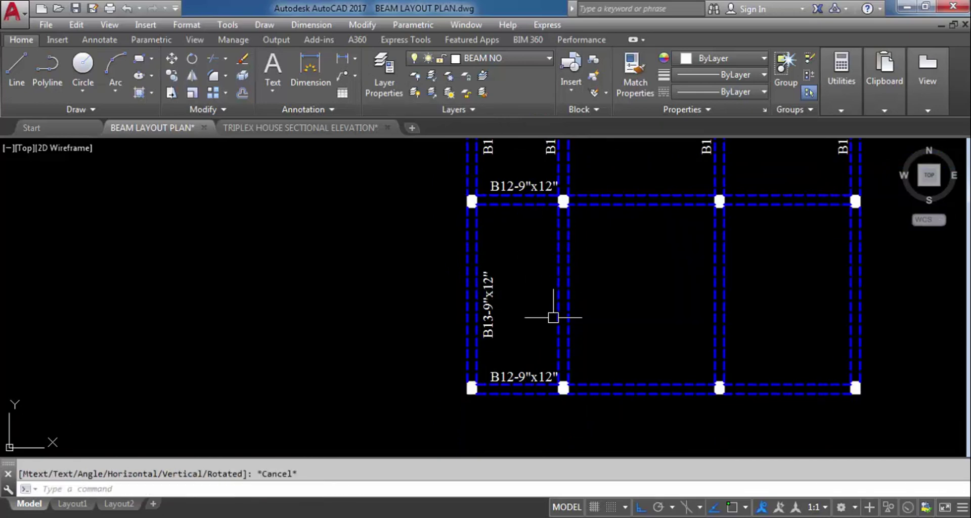
{"action": "key", "text": "Return"}
{"action": "key", "text": "Return"}
{"action": "left_click", "coordinate": [565, 314]}
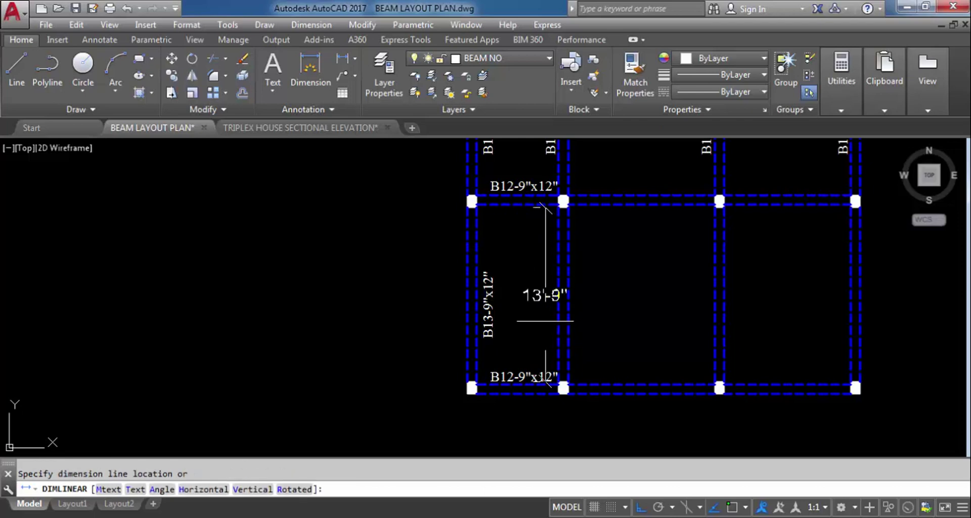
{"action": "key", "text": "Escape"}
Measure the third and fourth vertical beams of the lowest row of bays with linear dimensions, without placing them.
{"action": "key", "text": "Return"}
{"action": "key", "text": "Return"}
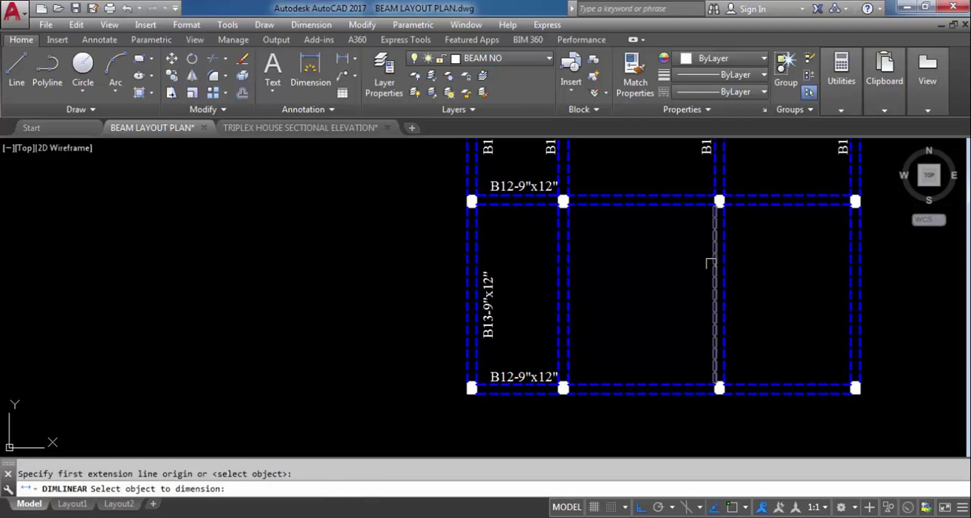
{"action": "left_click", "coordinate": [713, 283]}
{"action": "left_click", "coordinate": [713, 283]}
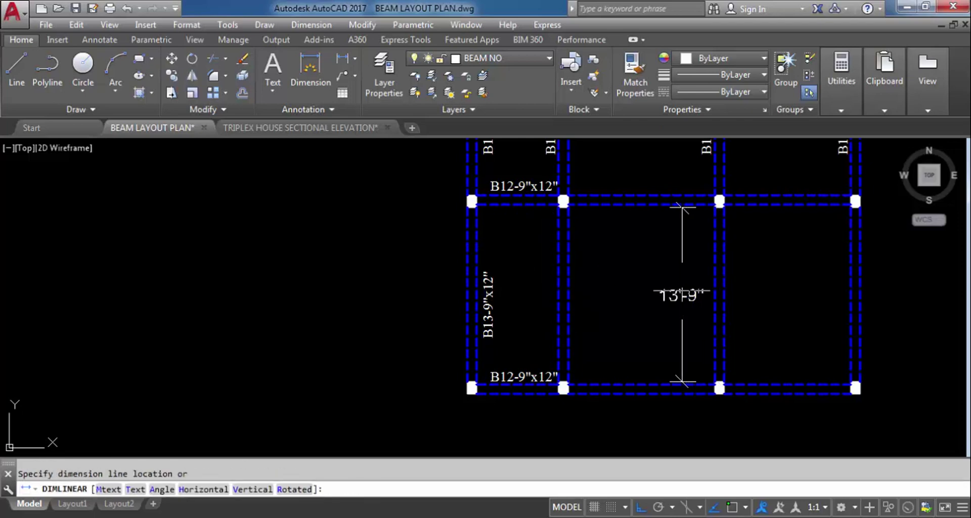
{"action": "key", "text": "Escape"}
{"action": "key", "text": "Return"}
{"action": "key", "text": "Return"}
{"action": "left_click", "coordinate": [860, 279]}
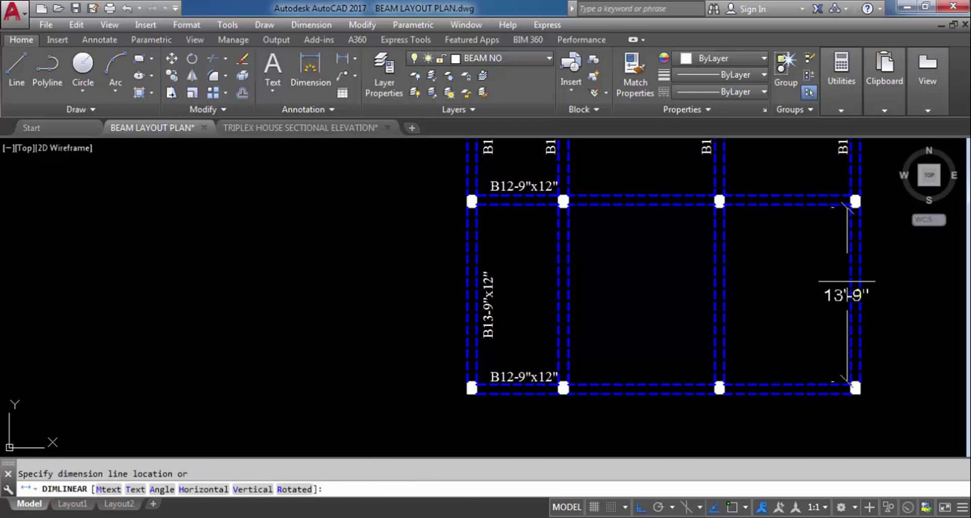
{"action": "key", "text": "Escape"}
Copy the B13-9"x12" label horizontally beside each of the other three vertical beams in the lowest row of bays.
{"action": "left_click", "coordinate": [489, 312]}
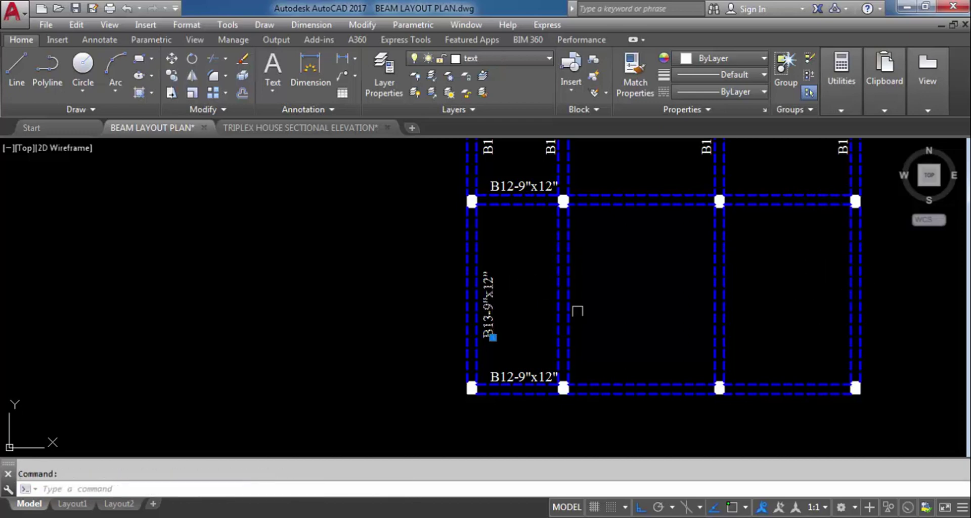
{"action": "type", "text": "co"}
{"action": "key", "text": "Return"}
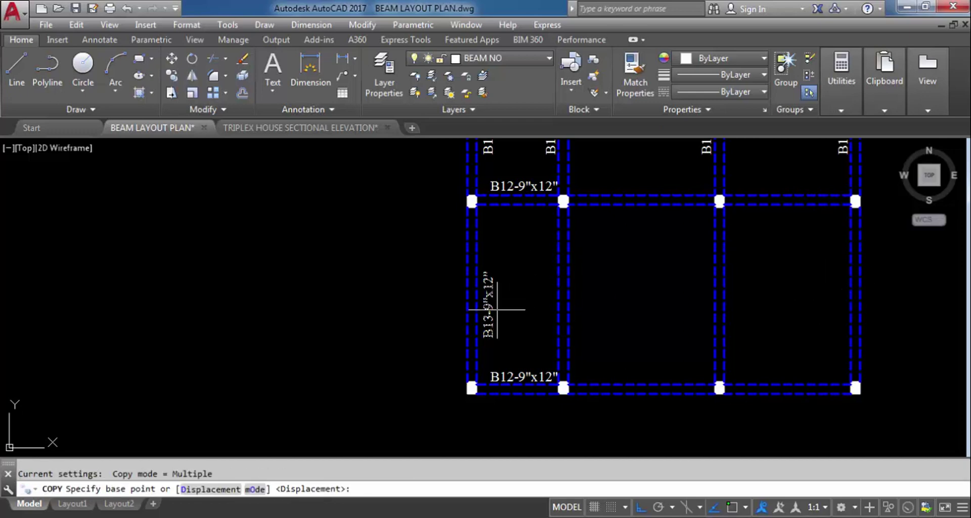
{"action": "left_click", "coordinate": [493, 337]}
{"action": "scroll", "coordinate": [564, 296], "scroll_direction": "up", "scroll_amount": 2}
{"action": "scroll", "coordinate": [556, 314], "scroll_direction": "up", "scroll_amount": 2}
{"action": "left_click", "coordinate": [539, 349]}
{"action": "scroll", "coordinate": [538, 304], "scroll_direction": "down", "scroll_amount": 4}
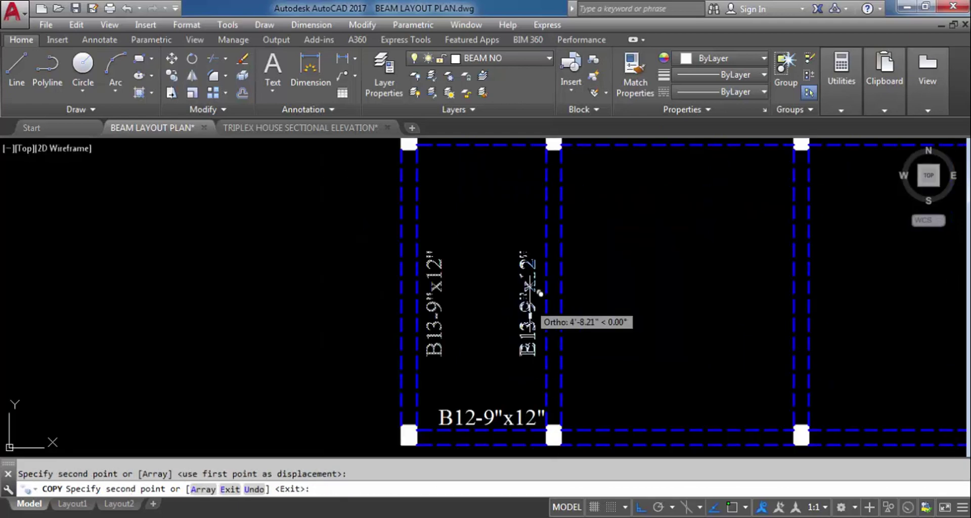
{"action": "left_click", "coordinate": [693, 295]}
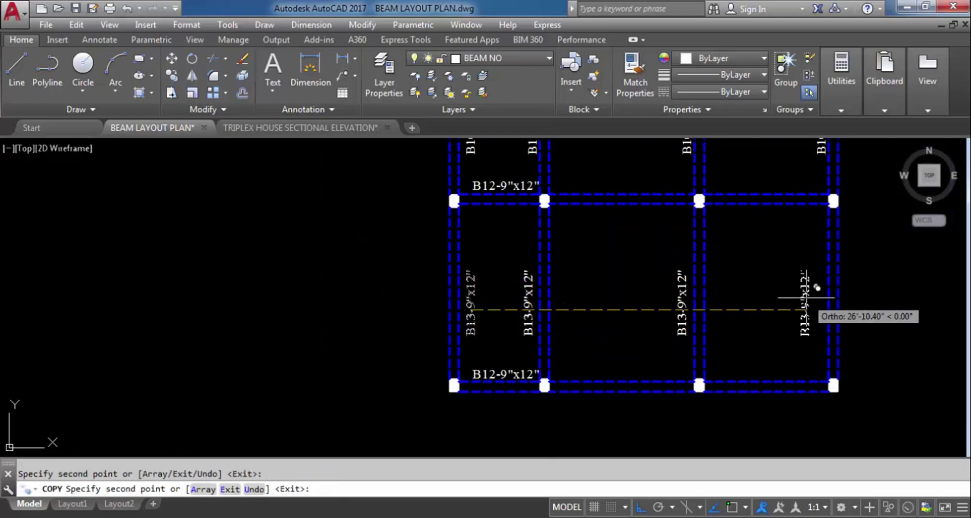
{"action": "scroll", "coordinate": [732, 301], "scroll_direction": "down", "scroll_amount": 3}
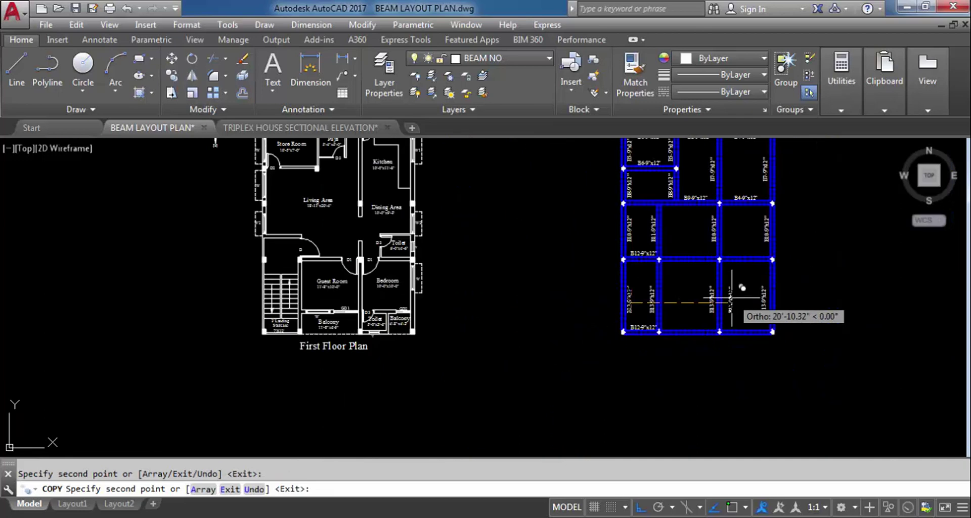
{"action": "key", "text": "Escape"}
Copy the upper B12-9"x12" label horizontally to above the same beam line in the middle bay.
{"action": "scroll", "coordinate": [732, 299], "scroll_direction": "up", "scroll_amount": 2}
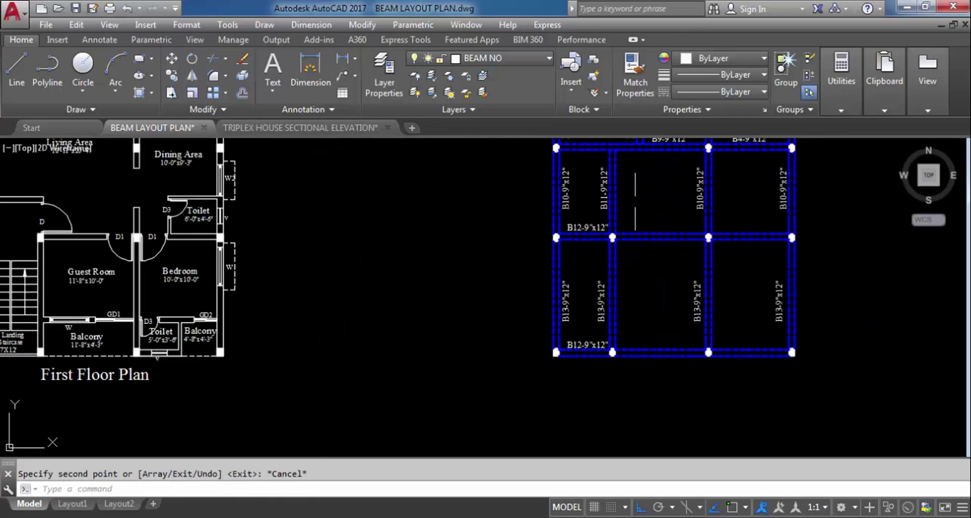
{"action": "left_click", "coordinate": [588, 227]}
{"action": "scroll", "coordinate": [588, 229], "scroll_direction": "up", "scroll_amount": 2}
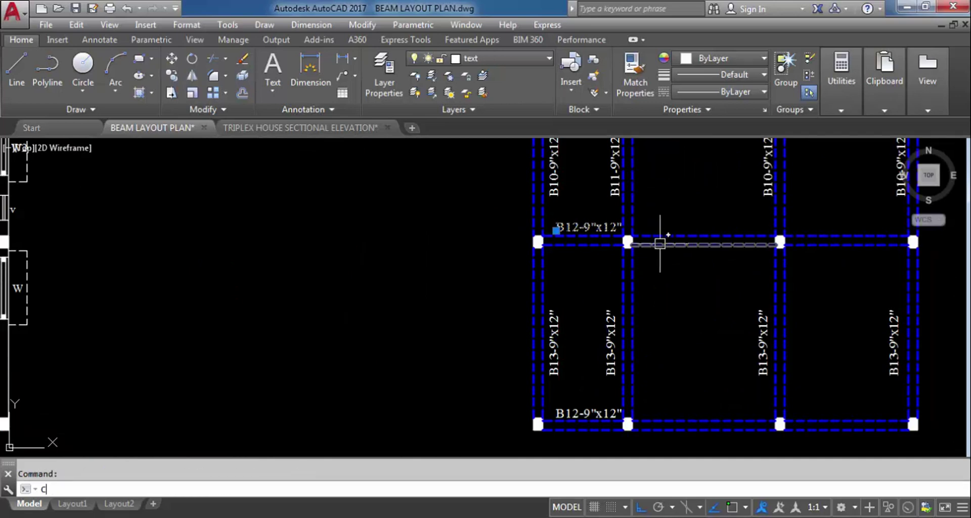
{"action": "type", "text": "o"}
{"action": "key", "text": "Return"}
{"action": "left_click", "coordinate": [595, 216]}
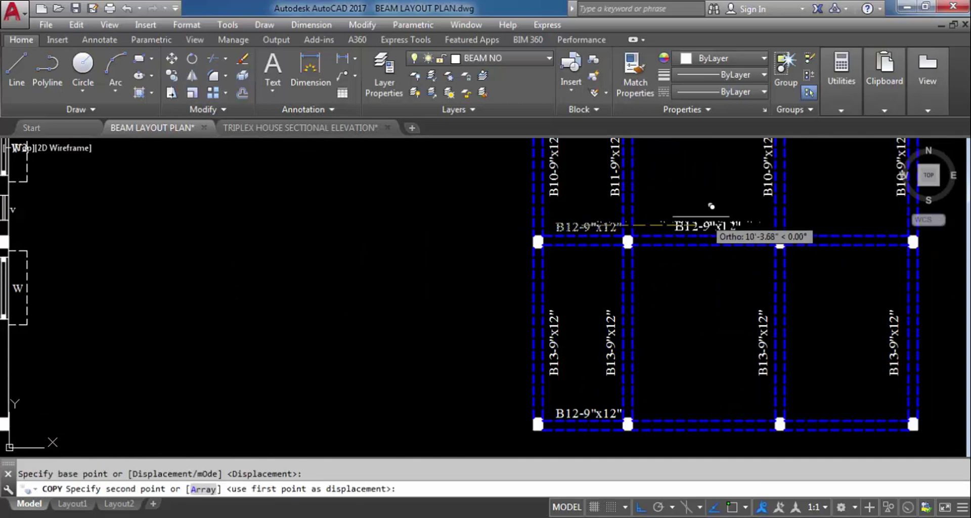
{"action": "scroll", "coordinate": [687, 219], "scroll_direction": "up", "scroll_amount": 3}
{"action": "left_click", "coordinate": [657, 219]}
{"action": "key", "text": "Escape"}
Change the copied B12 label in the middle bay to B14-9"x12".
{"action": "scroll", "coordinate": [683, 396], "scroll_direction": "down", "scroll_amount": 5}
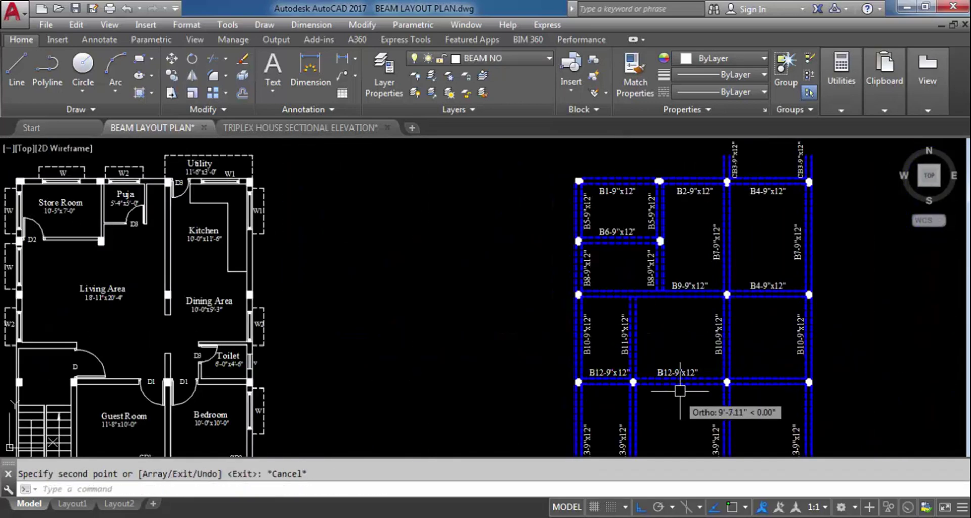
{"action": "scroll", "coordinate": [705, 333], "scroll_direction": "up", "scroll_amount": 2}
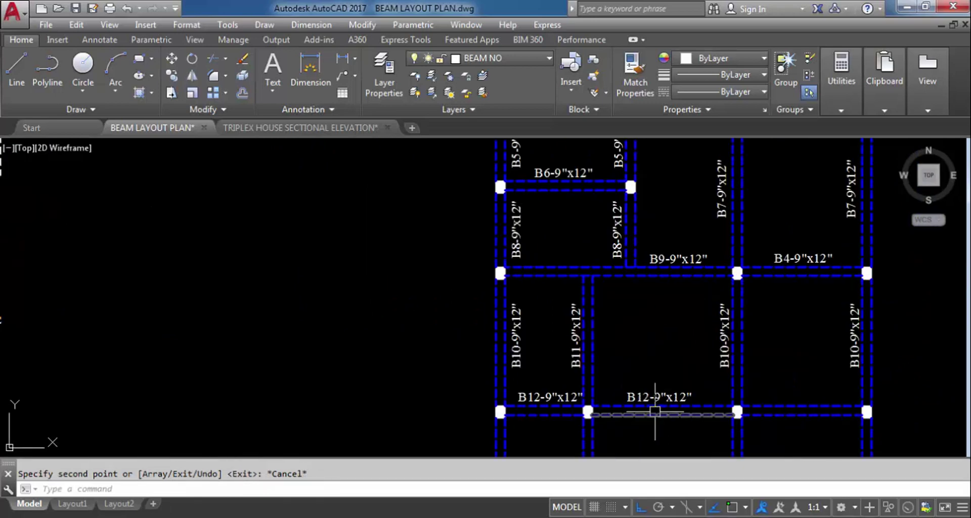
{"action": "scroll", "coordinate": [662, 400], "scroll_direction": "down", "scroll_amount": 2}
{"action": "scroll", "coordinate": [666, 371], "scroll_direction": "up", "scroll_amount": 3}
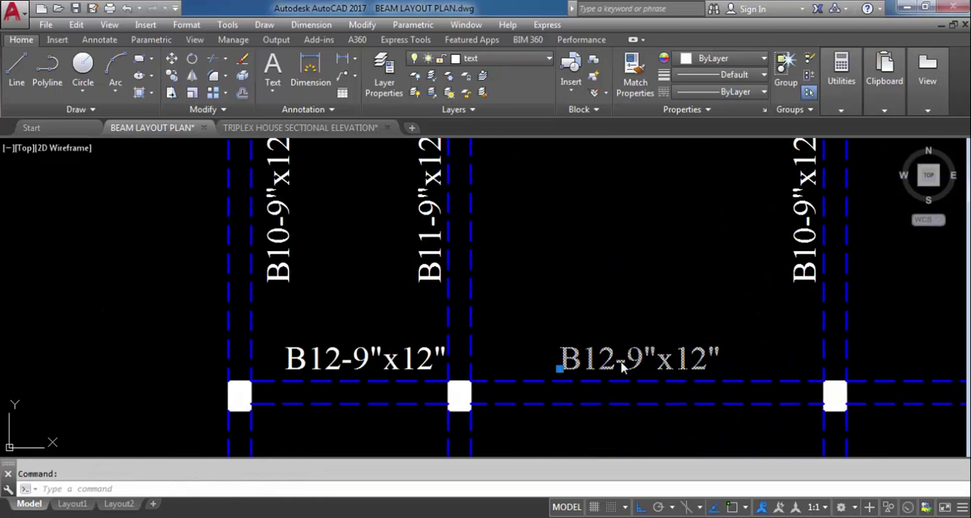
{"action": "double_click", "coordinate": [618, 362]}
{"action": "key", "text": "BackSpace"}
{"action": "type", "text": "4"}
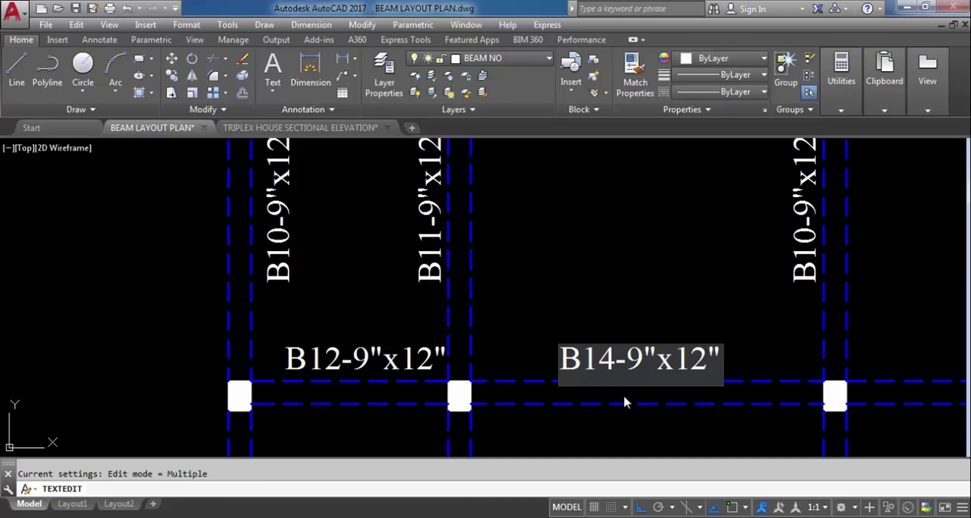
{"action": "left_click", "coordinate": [616, 221]}
Measure the B14 beam's length with a linear dimension, without placing it.
{"action": "scroll", "coordinate": [607, 320], "scroll_direction": "down", "scroll_amount": 5}
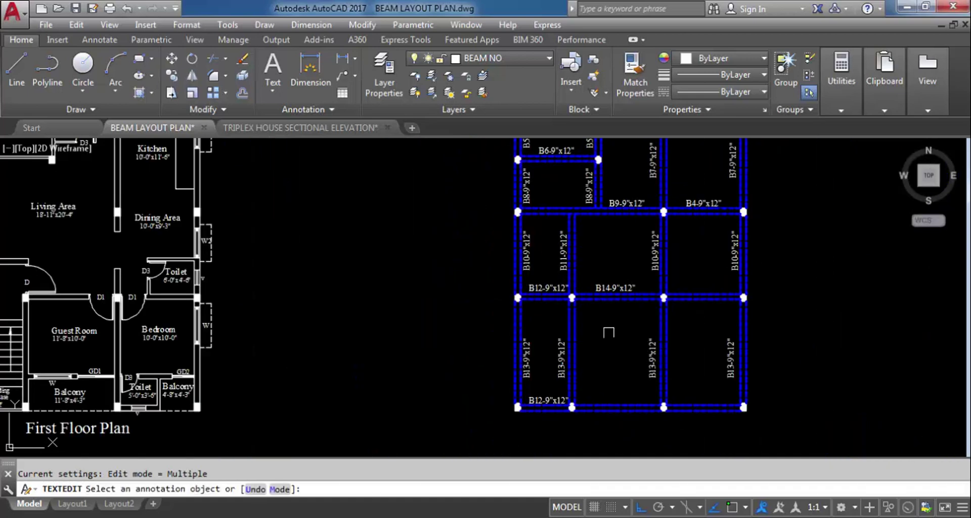
{"action": "left_click", "coordinate": [346, 58]}
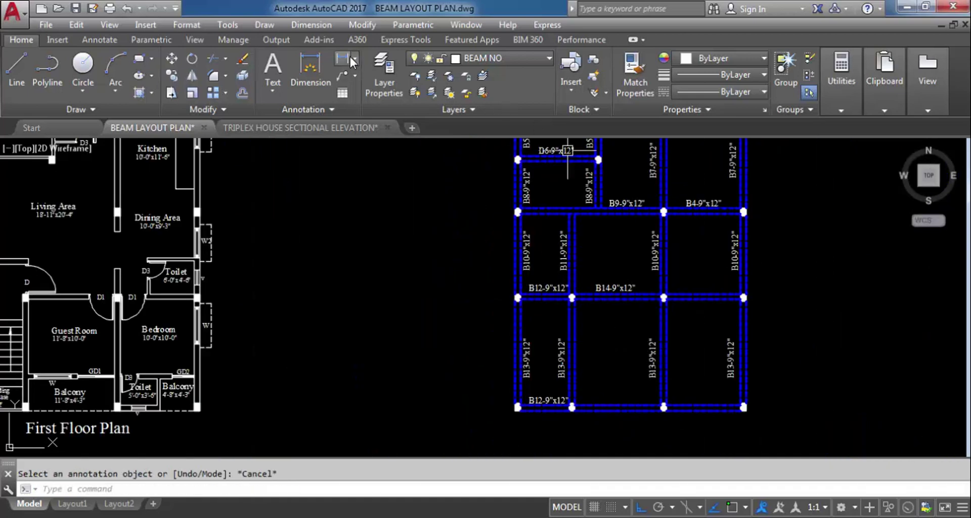
{"action": "key", "text": "Return"}
{"action": "scroll", "coordinate": [618, 303], "scroll_direction": "up", "scroll_amount": 4}
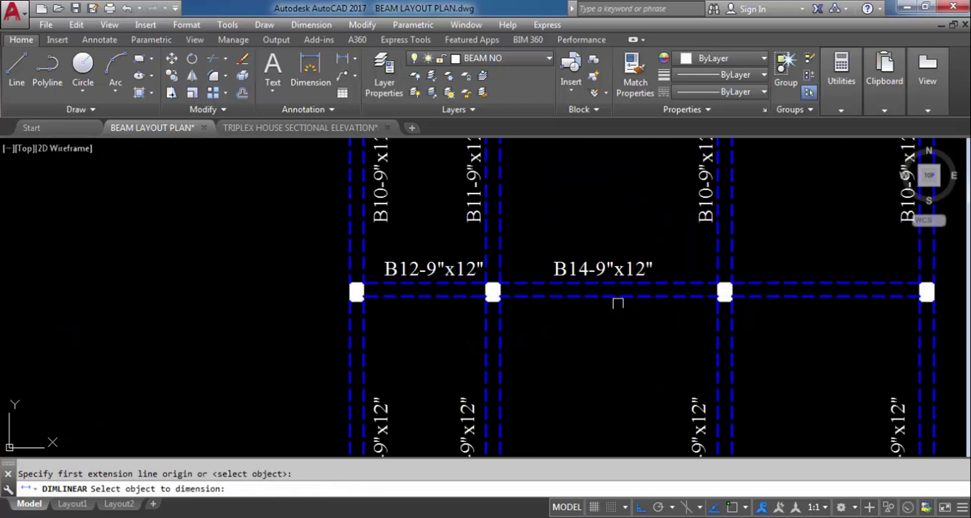
{"action": "left_click", "coordinate": [618, 298]}
{"action": "left_click", "coordinate": [616, 296]}
{"action": "scroll", "coordinate": [616, 298], "scroll_direction": "down", "scroll_amount": 5}
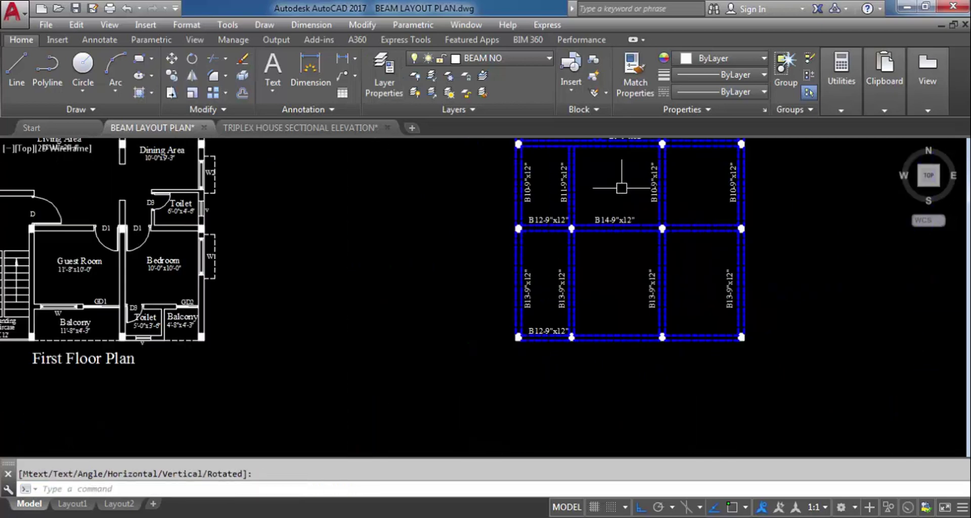
Measure the lowest horizontal beam of the middle bay with a linear dimension, without placing it.
{"action": "left_click", "coordinate": [627, 329]}
{"action": "key", "text": "Return"}
{"action": "key", "text": "Return"}
{"action": "left_click", "coordinate": [615, 282]}
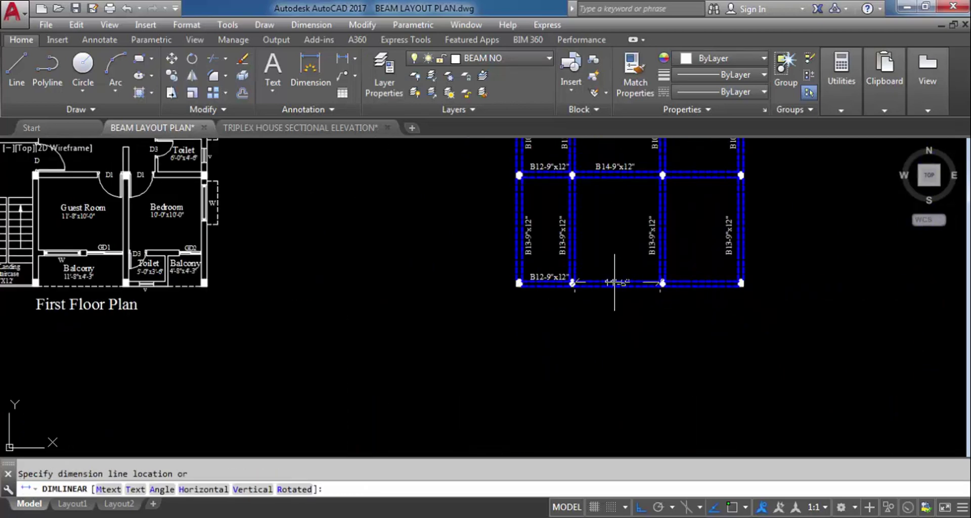
{"action": "scroll", "coordinate": [623, 268], "scroll_direction": "up", "scroll_amount": 5}
{"action": "left_click", "coordinate": [622, 267]}
{"action": "scroll", "coordinate": [627, 219], "scroll_direction": "down", "scroll_amount": 6}
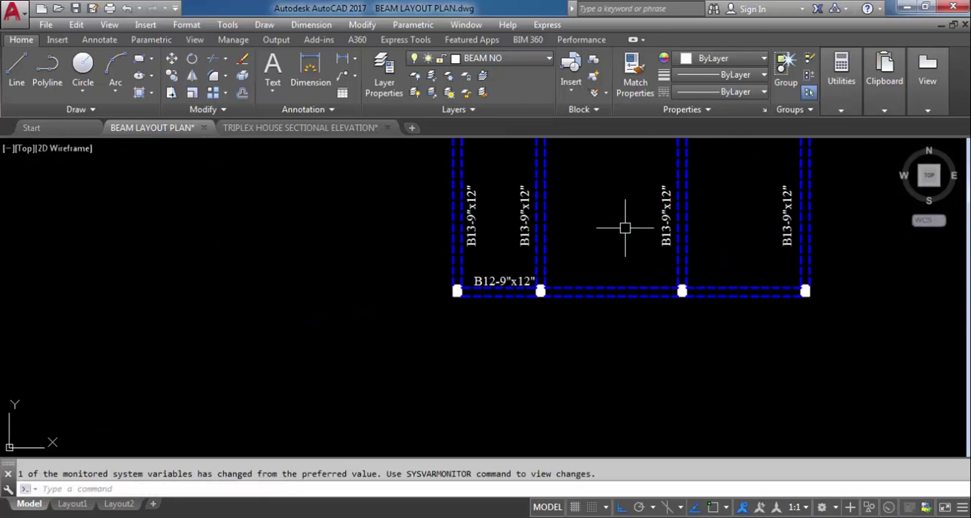
Copy the B14-9"x12" label straight down to just above the lowest horizontal beam of the middle bay.
{"action": "scroll", "coordinate": [589, 248], "scroll_direction": "up", "scroll_amount": 5}
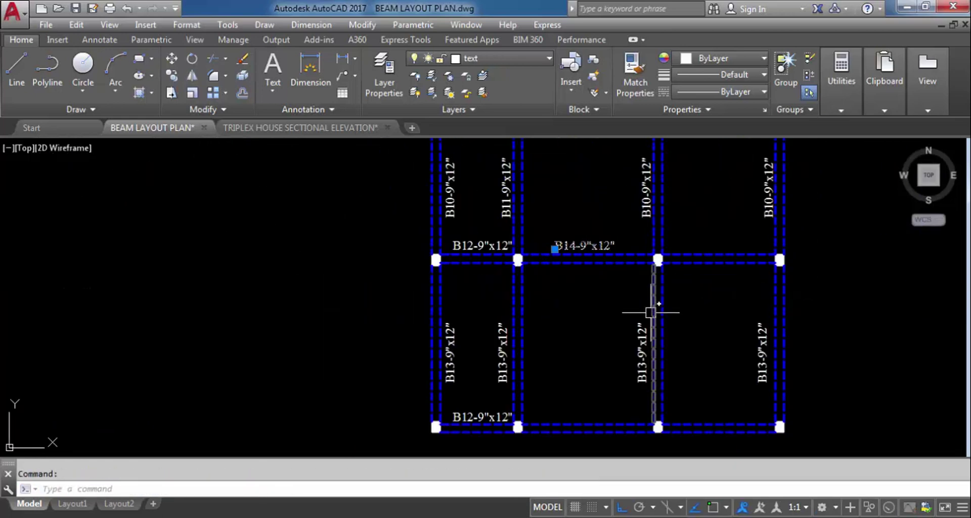
{"action": "key", "text": "Return"}
{"action": "left_click", "coordinate": [588, 251]}
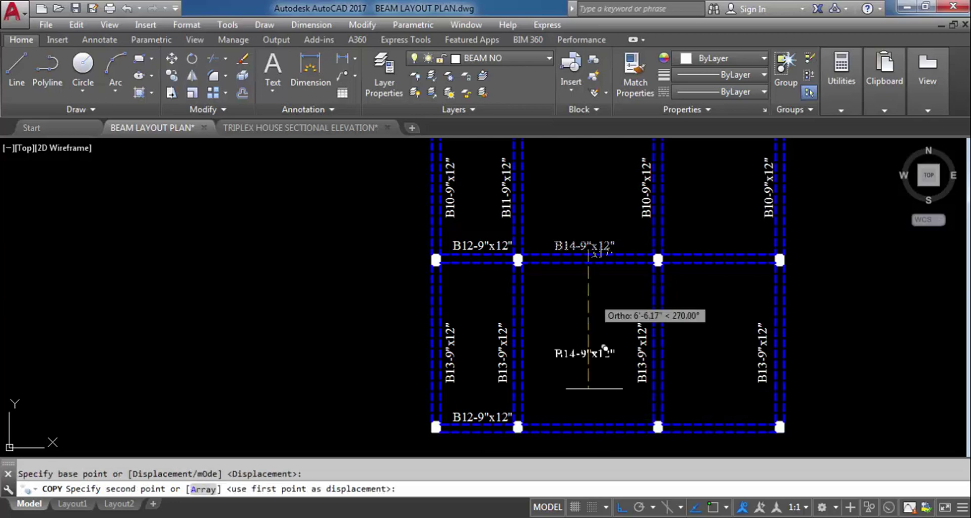
{"action": "scroll", "coordinate": [588, 405], "scroll_direction": "up", "scroll_amount": 5}
{"action": "scroll", "coordinate": [589, 404], "scroll_direction": "down", "scroll_amount": 3}
{"action": "scroll", "coordinate": [587, 400], "scroll_direction": "up", "scroll_amount": 5}
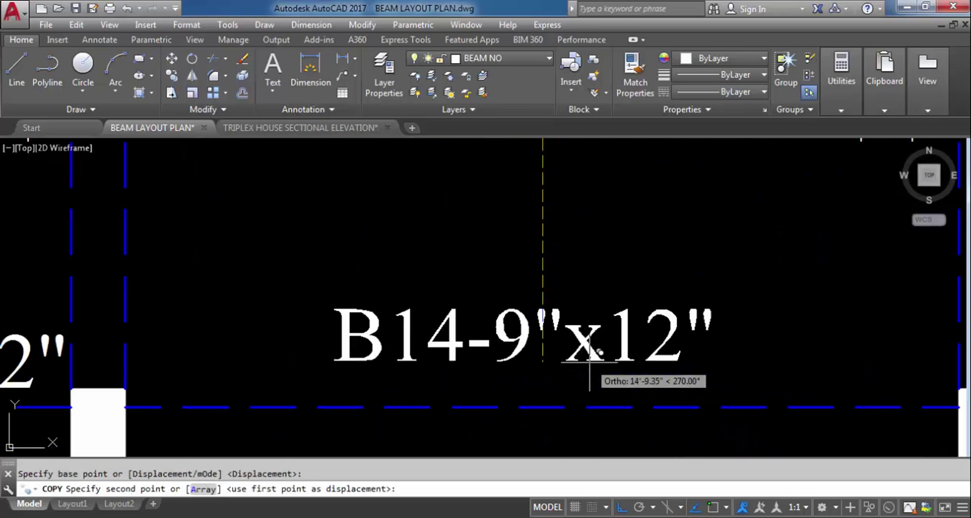
{"action": "left_click", "coordinate": [587, 397]}
{"action": "key", "text": "Return"}
{"action": "scroll", "coordinate": [678, 392], "scroll_direction": "down", "scroll_amount": 8}
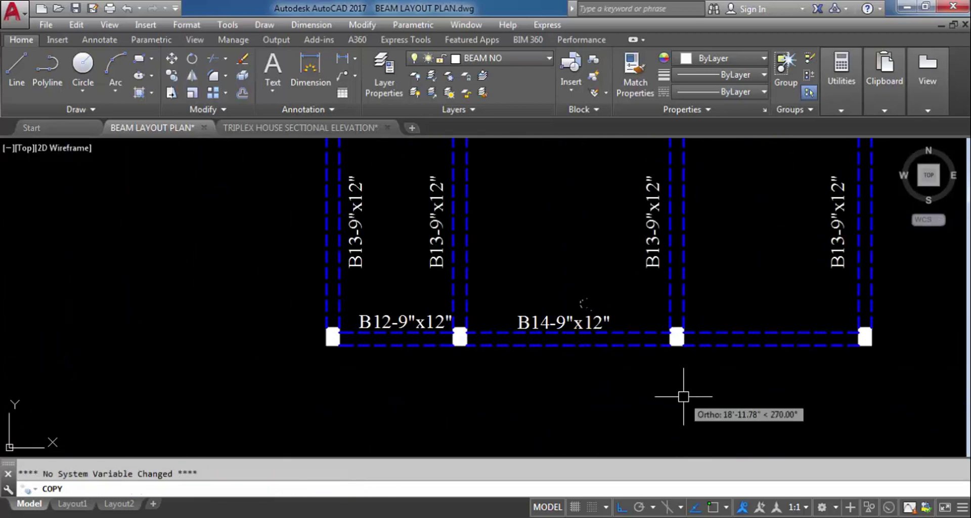
Copy the upper B14-9"x12" label horizontally to above the adjoining beam in the last bay, between the B10 and B13 beams.
{"action": "scroll", "coordinate": [622, 392], "scroll_direction": "down", "scroll_amount": 5}
{"action": "scroll", "coordinate": [703, 275], "scroll_direction": "up", "scroll_amount": 5}
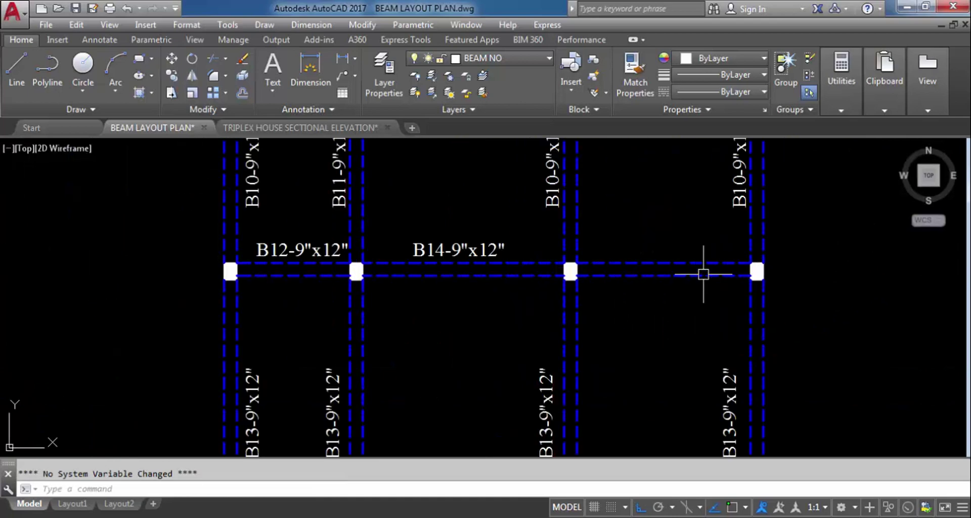
{"action": "left_click", "coordinate": [461, 242]}
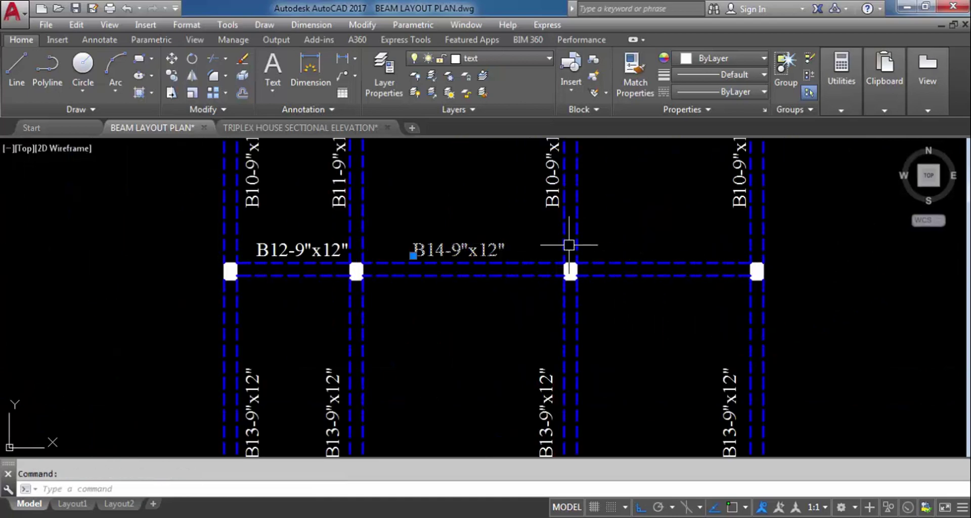
{"action": "type", "text": "co"}
{"action": "key", "text": "Return"}
{"action": "left_click", "coordinate": [443, 253]}
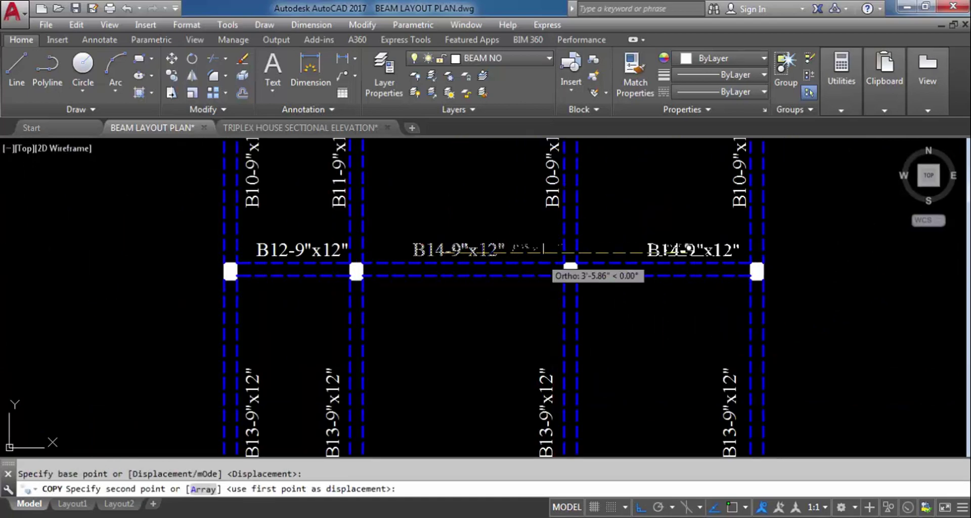
{"action": "scroll", "coordinate": [650, 251], "scroll_direction": "up", "scroll_amount": 3}
{"action": "left_click", "coordinate": [630, 256]}
{"action": "key", "text": "Escape"}
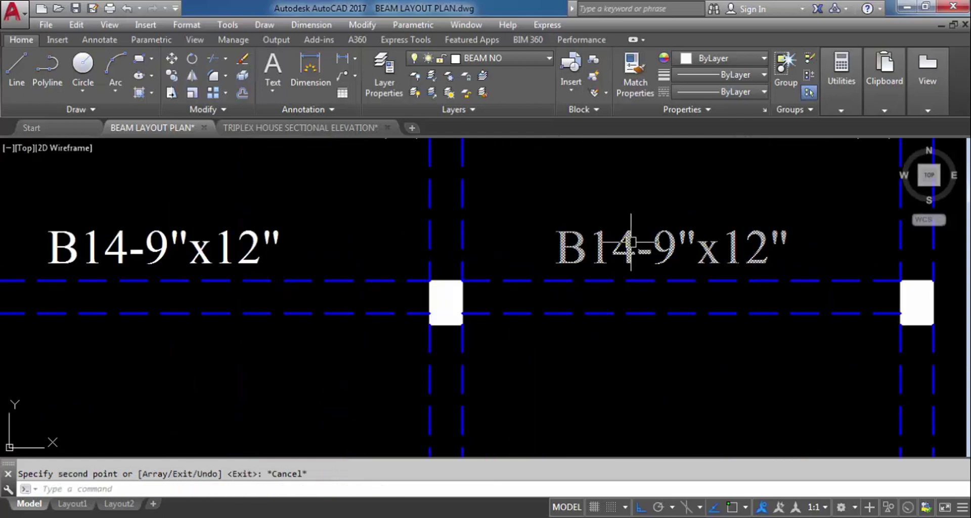
Change the copied label above the last bay's beam between the B10 and B13 beams to B15-9"x12".
{"action": "double_click", "coordinate": [560, 255]}
{"action": "left_click", "coordinate": [637, 253]}
{"action": "key", "text": "BackSpace"}
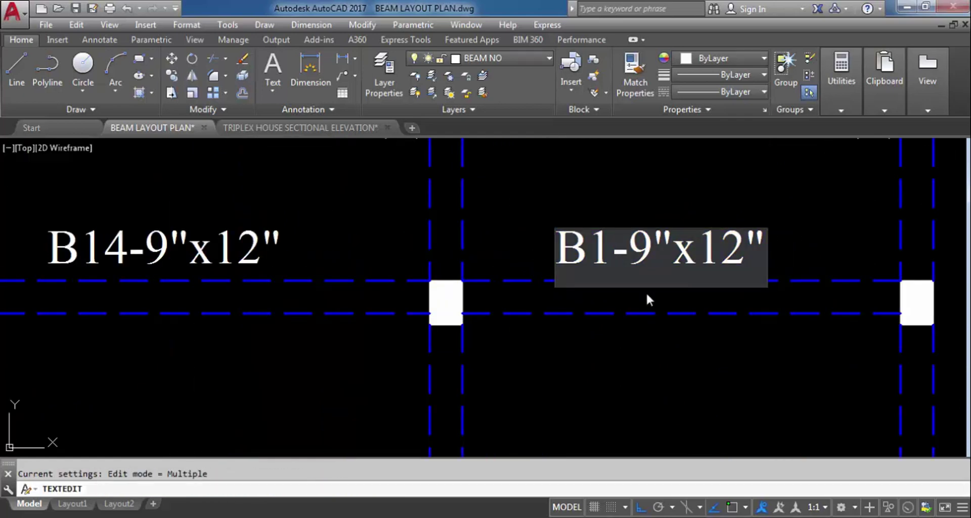
{"action": "type", "text": "5"}
{"action": "left_click", "coordinate": [663, 219]}
{"action": "scroll", "coordinate": [592, 357], "scroll_direction": "down", "scroll_amount": 5}
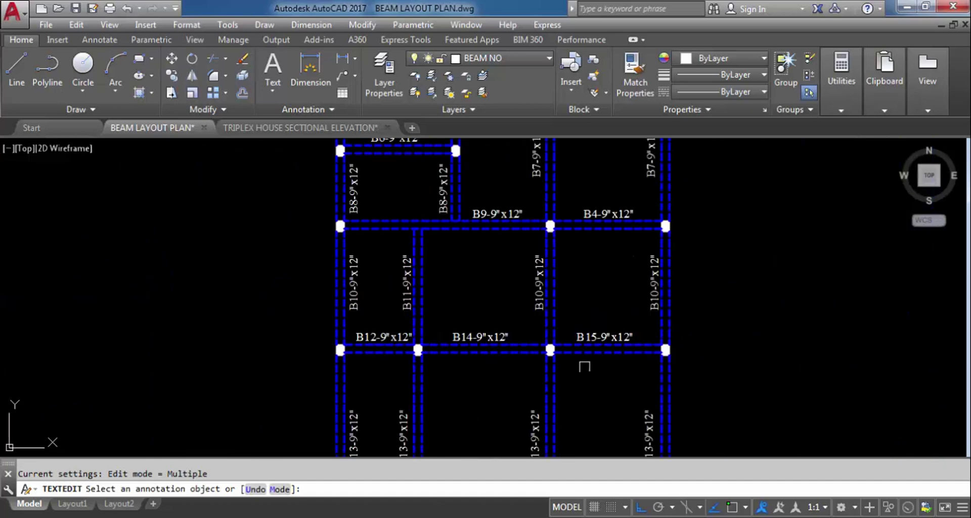
{"action": "key", "text": "Escape"}
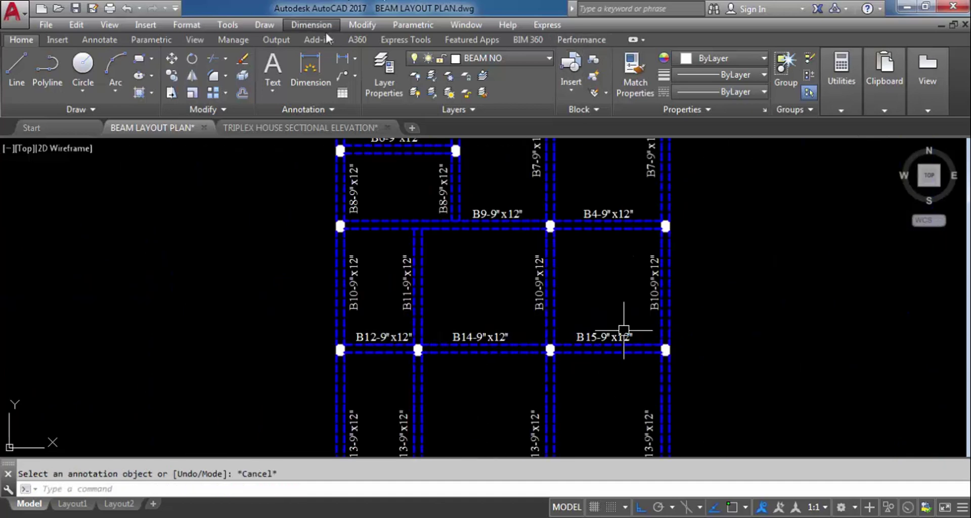
Measure the lengths of the B4 beam and the B15 beam below it with linear dimensions, without placing them.
{"action": "left_click", "coordinate": [343, 58]}
{"action": "scroll", "coordinate": [595, 237], "scroll_direction": "up", "scroll_amount": 2}
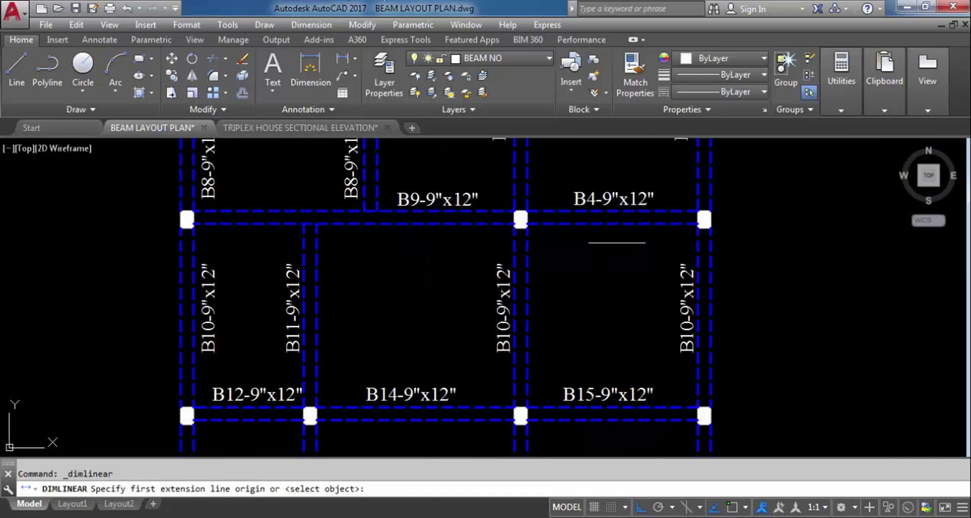
{"action": "key", "text": "Return"}
{"action": "left_click", "coordinate": [622, 219]}
{"action": "left_click", "coordinate": [622, 219]}
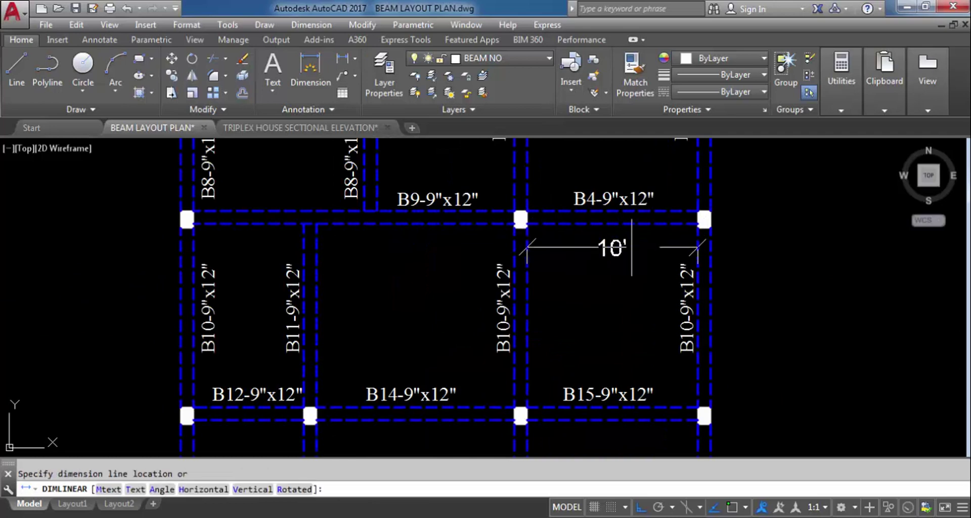
{"action": "key", "text": "Escape"}
{"action": "key", "text": "Return"}
{"action": "key", "text": "Return"}
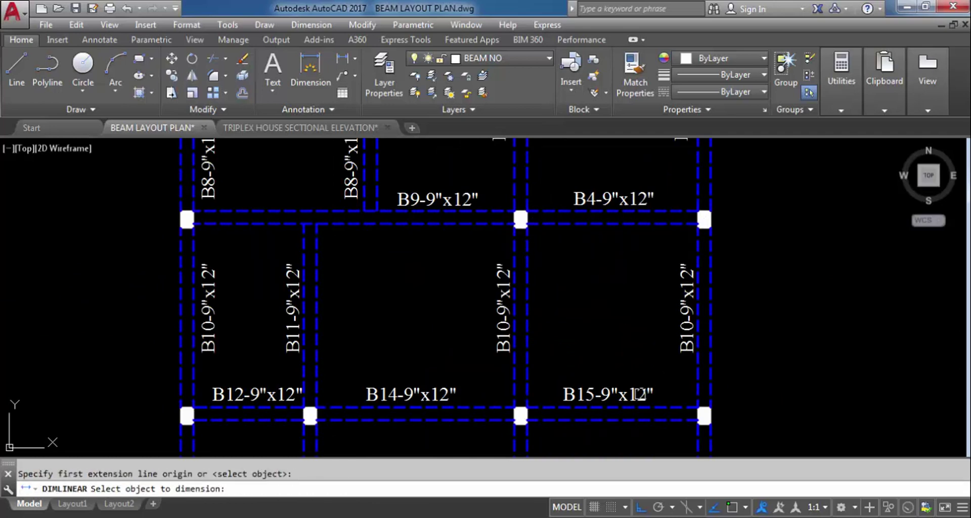
{"action": "left_click", "coordinate": [672, 410]}
{"action": "key", "text": "Escape"}
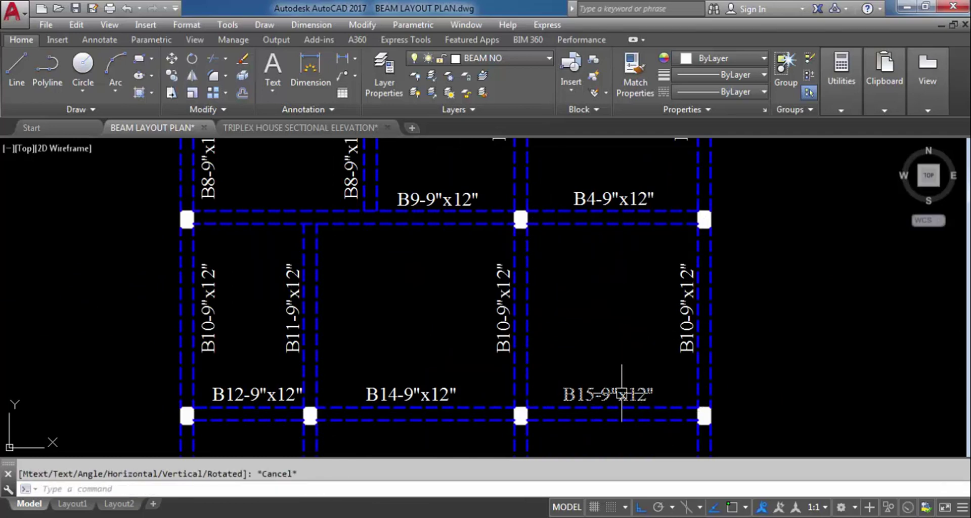
Delete the B15-9"x12" label and copy the B4-9"x12" label from the beam above straight down into its place.
{"action": "left_click", "coordinate": [617, 394]}
{"action": "key", "text": "Delete"}
{"action": "scroll", "coordinate": [615, 387], "scroll_direction": "down", "scroll_amount": 2}
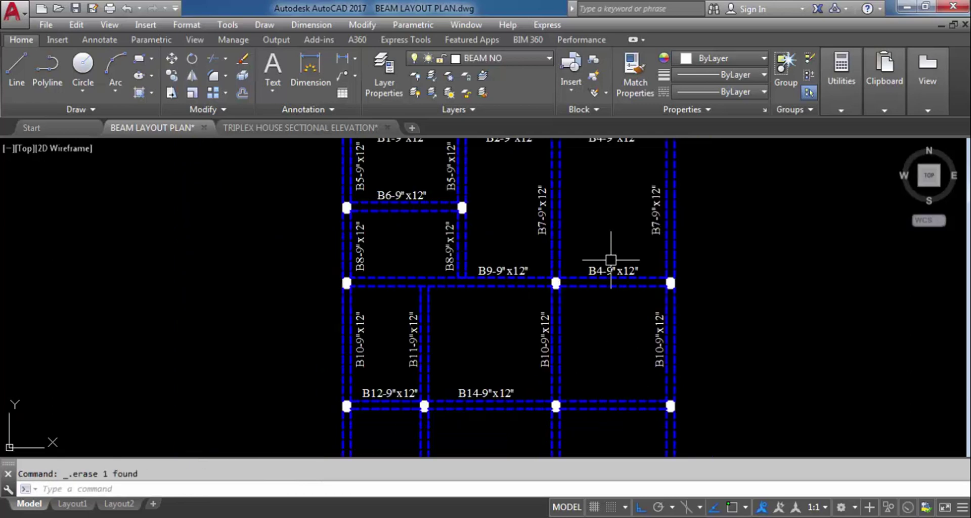
{"action": "middle_click_drag", "start_coordinate": [610, 260], "coordinate": [617, 213]}
{"action": "left_click", "coordinate": [623, 236]}
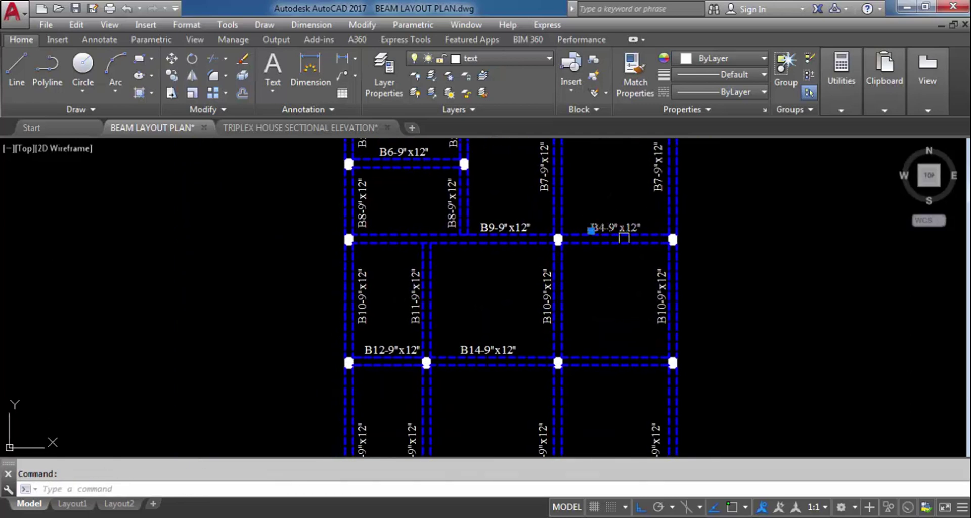
{"action": "type", "text": "co"}
{"action": "key", "text": "Return"}
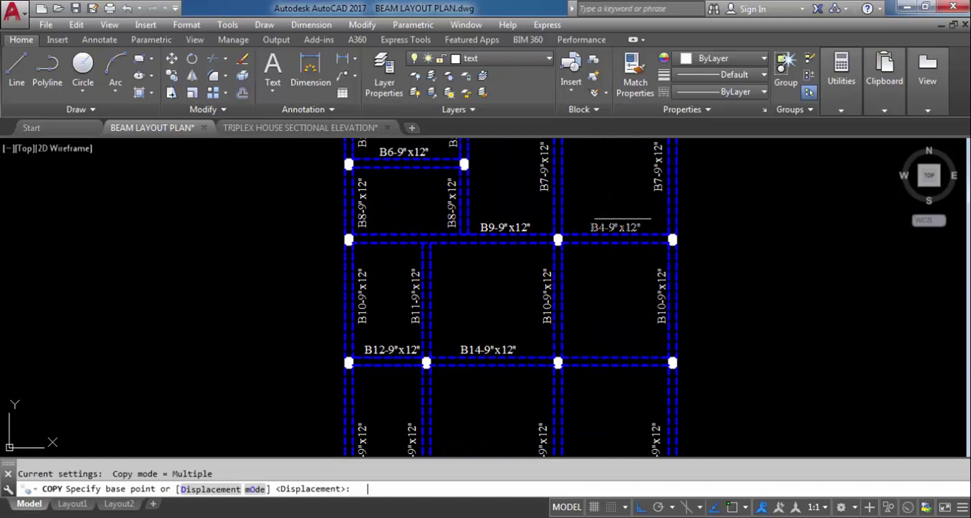
{"action": "left_click", "coordinate": [609, 231]}
{"action": "scroll", "coordinate": [626, 339], "scroll_direction": "up", "scroll_amount": 5}
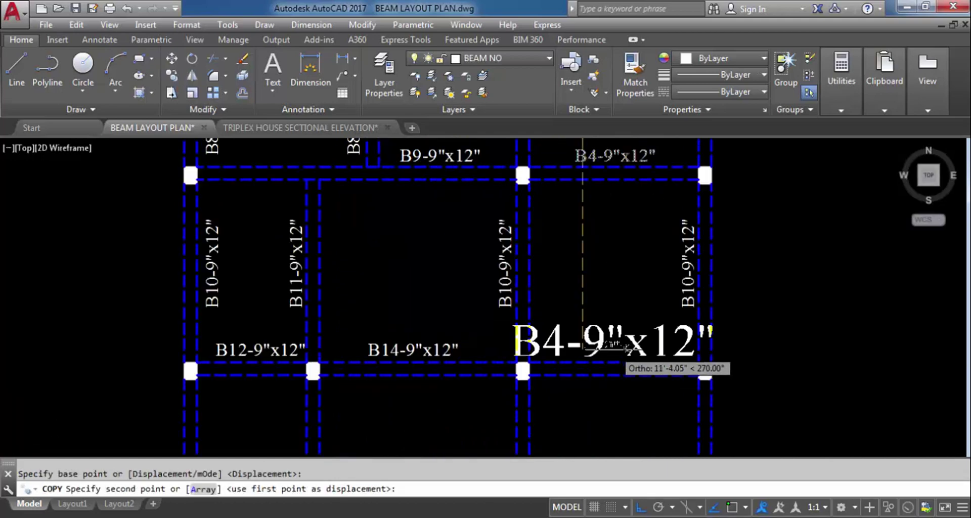
{"action": "left_click", "coordinate": [627, 340]}
Place another copy of the B4-9"x12" label just above the lowest horizontal beam of the last bay.
{"action": "scroll", "coordinate": [643, 182], "scroll_direction": "down", "scroll_amount": 5}
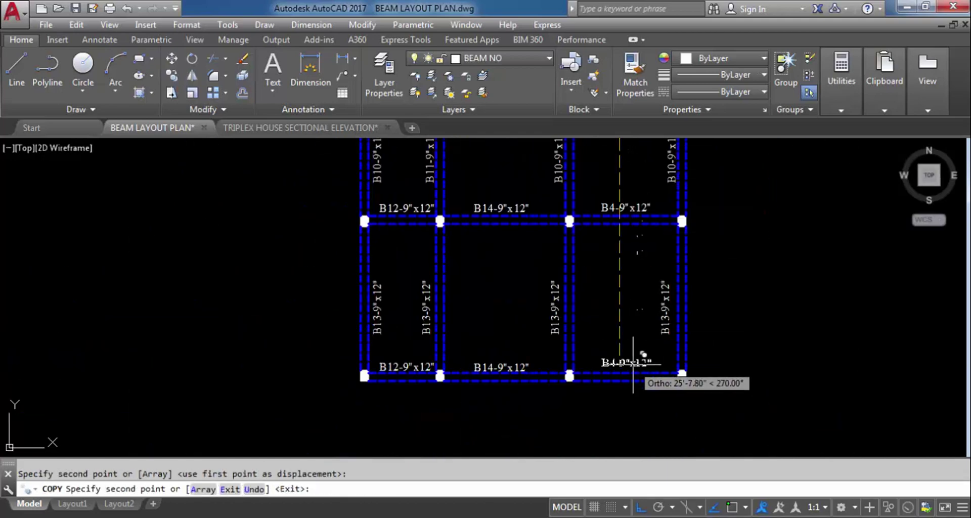
{"action": "scroll", "coordinate": [644, 369], "scroll_direction": "up", "scroll_amount": 5}
{"action": "left_click", "coordinate": [633, 360]}
{"action": "scroll", "coordinate": [697, 344], "scroll_direction": "down", "scroll_amount": 5}
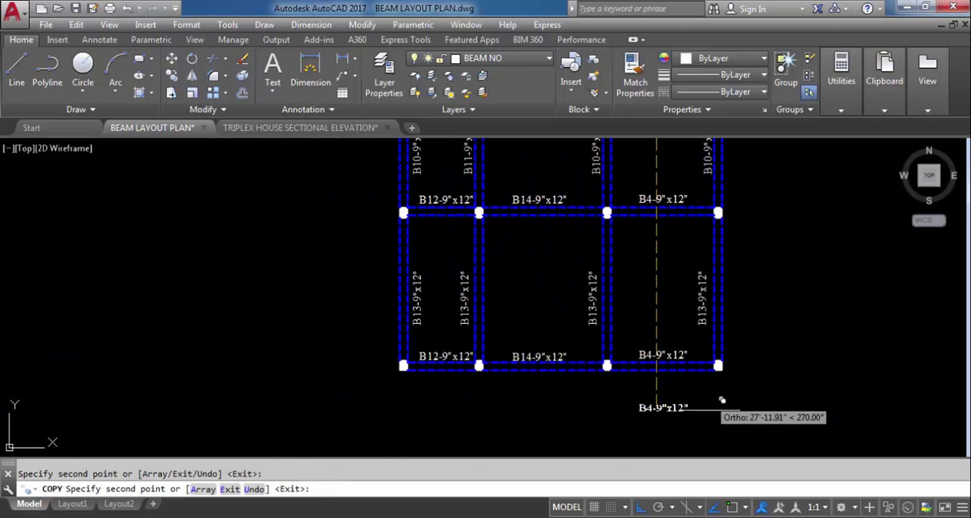
{"action": "key", "text": "Escape"}
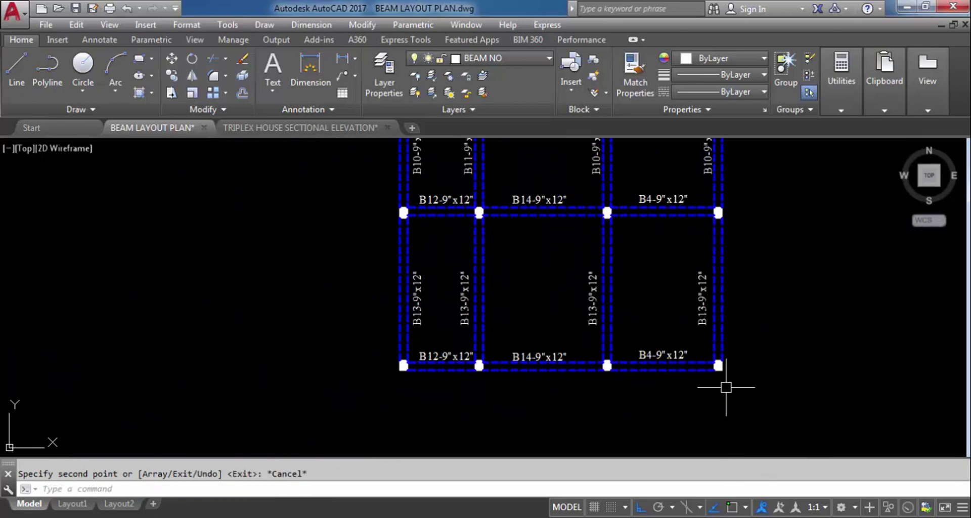
Turn on Clean Screen to enlarge the drawing area showing the floor plan and beam layout.
{"action": "scroll", "coordinate": [725, 388], "scroll_direction": "down", "scroll_amount": 2}
{"action": "mouse_move", "coordinate": [773, 239]}
{"action": "middle_mouse_down"}
{"action": "mouse_move", "coordinate": [696, 317]}
{"action": "mouse_move", "coordinate": [694, 283]}
{"action": "mouse_move", "coordinate": [713, 312]}
{"action": "middle_mouse_up"}
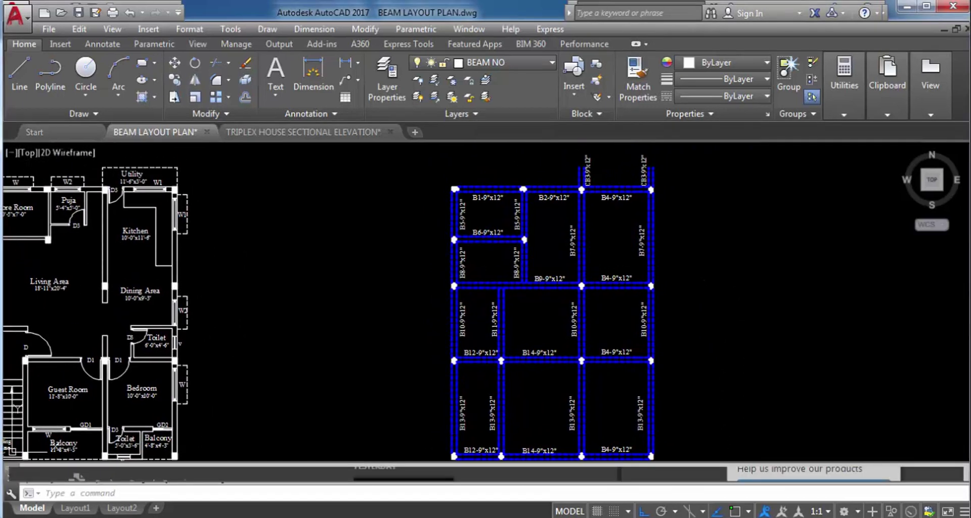
{"action": "key", "text": "ctrl+0"}
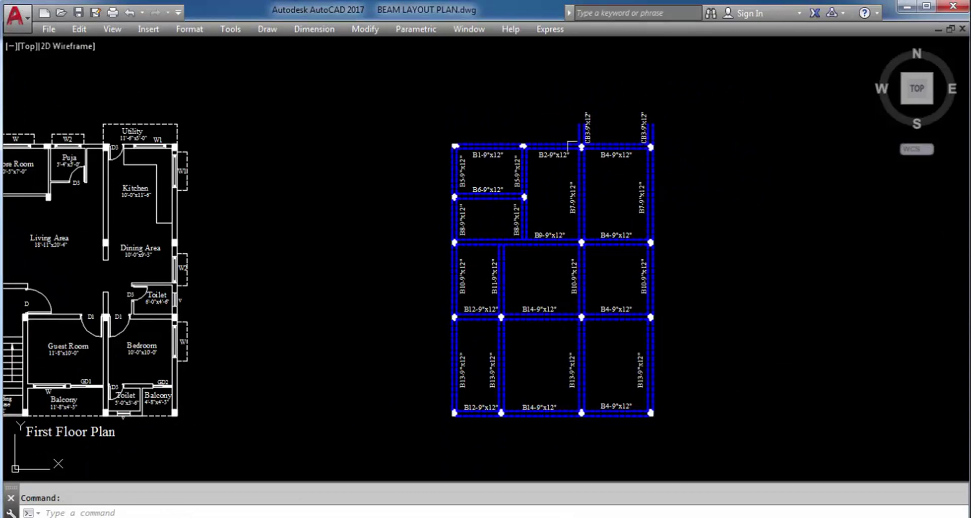
Examine the projecting CB3-9"x12" beams and compare them with the Utility area on the First Floor Plan.
{"action": "scroll", "coordinate": [642, 124], "scroll_direction": "up", "scroll_amount": 6}
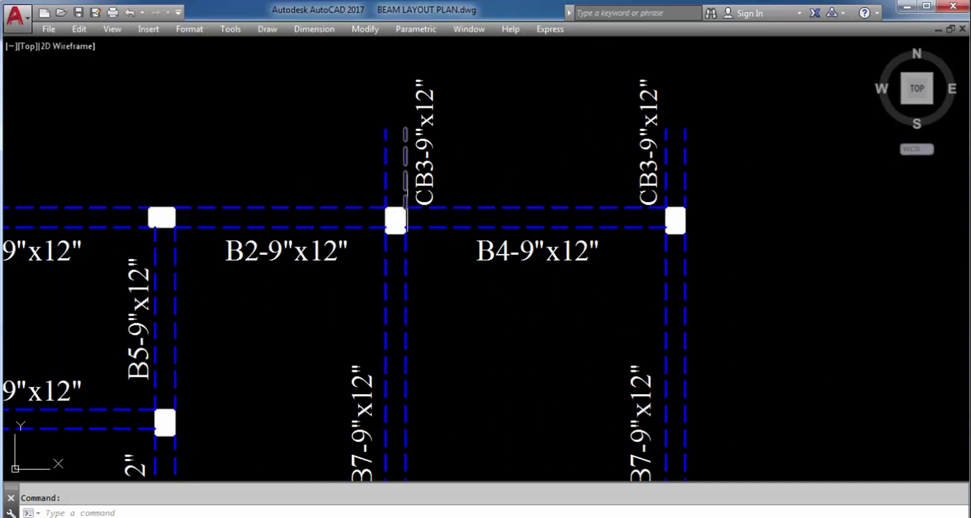
{"action": "left_click", "coordinate": [405, 258]}
{"action": "key", "text": "Escape"}
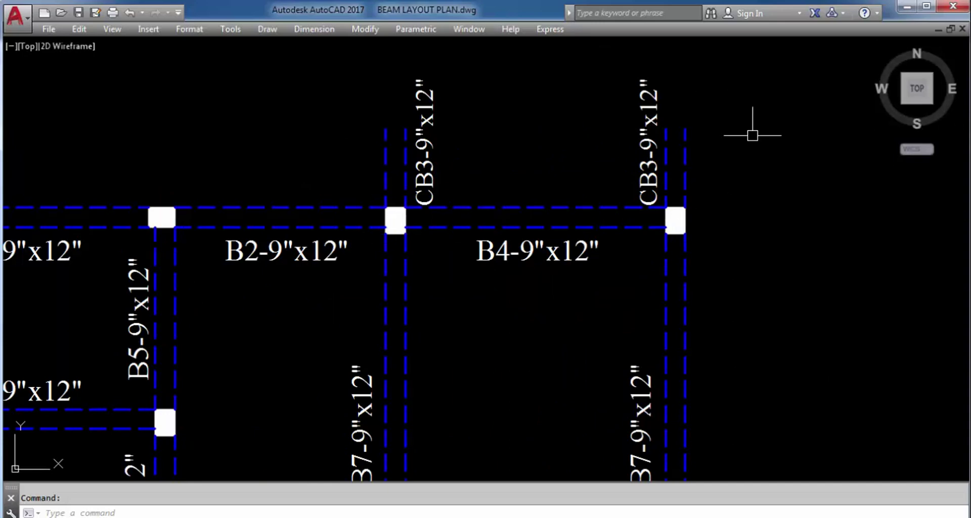
{"action": "scroll", "coordinate": [743, 135], "scroll_direction": "down", "scroll_amount": 4}
{"action": "scroll", "coordinate": [552, 217], "scroll_direction": "down", "scroll_amount": 4}
{"action": "scroll", "coordinate": [276, 216], "scroll_direction": "up", "scroll_amount": 8}
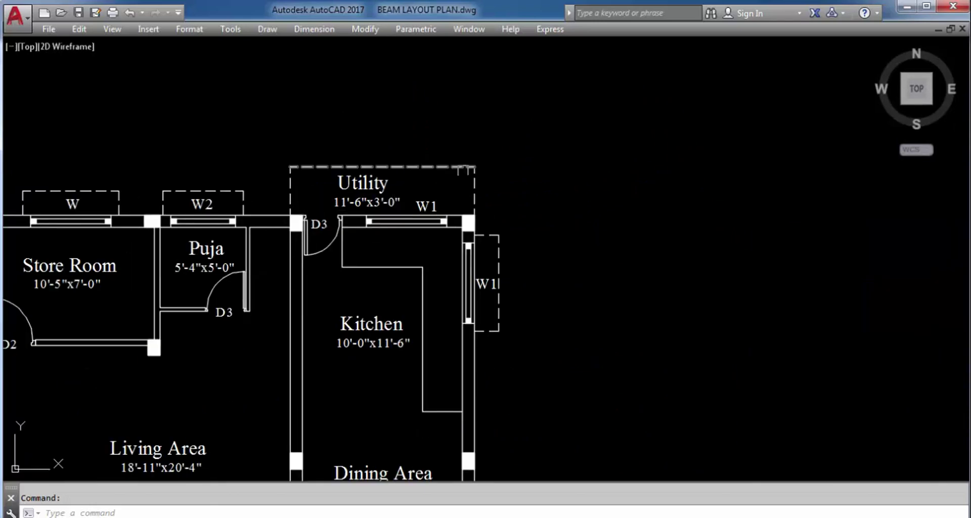
{"action": "scroll", "coordinate": [207, 167], "scroll_direction": "down", "scroll_amount": 4}
{"action": "scroll", "coordinate": [208, 168], "scroll_direction": "down", "scroll_amount": 2}
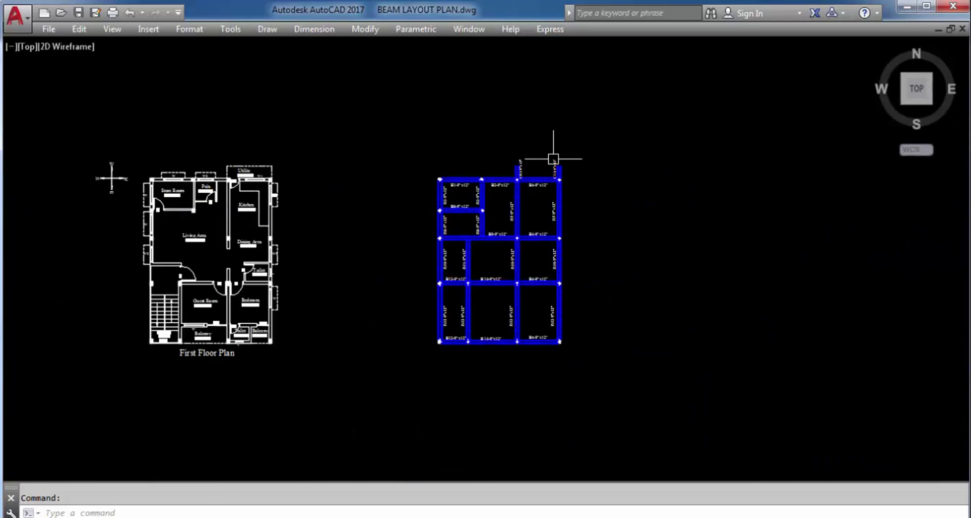
{"action": "scroll", "coordinate": [555, 163], "scroll_direction": "up", "scroll_amount": 4}
{"action": "scroll", "coordinate": [547, 146], "scroll_direction": "down", "scroll_amount": 2}
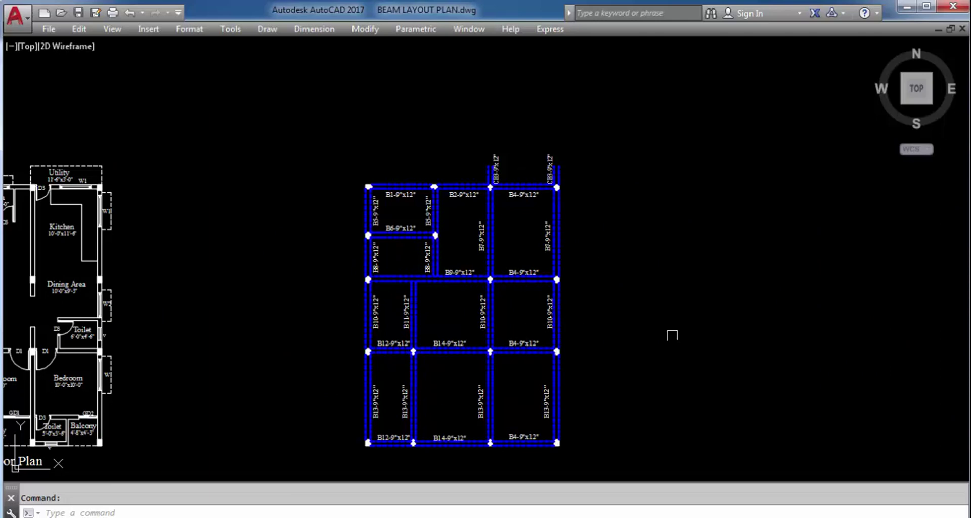
Review the beam numbers and sizes across all bays of the beam layout.
{"action": "scroll", "coordinate": [455, 261], "scroll_direction": "up", "scroll_amount": 2}
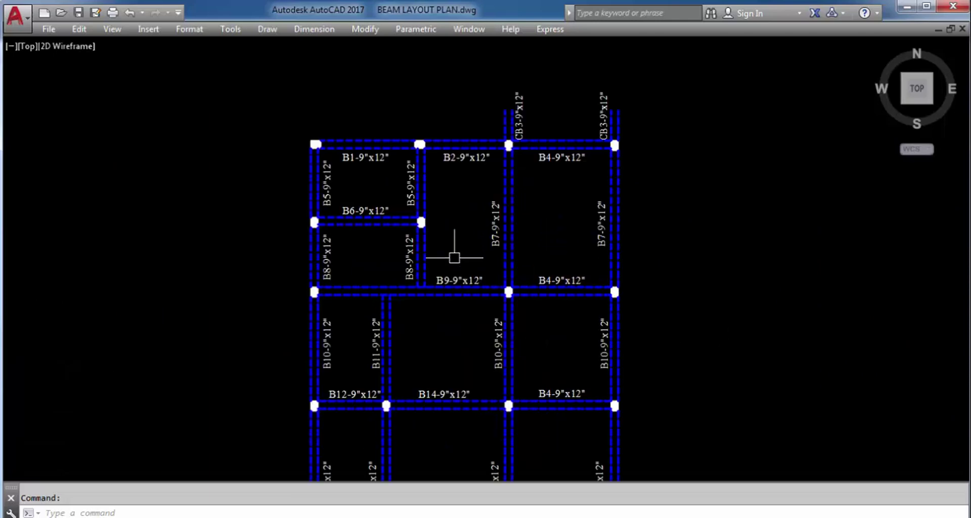
{"action": "scroll", "coordinate": [453, 258], "scroll_direction": "up", "scroll_amount": 2}
{"action": "scroll", "coordinate": [435, 120], "scroll_direction": "down", "scroll_amount": 2}
{"action": "scroll", "coordinate": [429, 256], "scroll_direction": "down", "scroll_amount": 4}
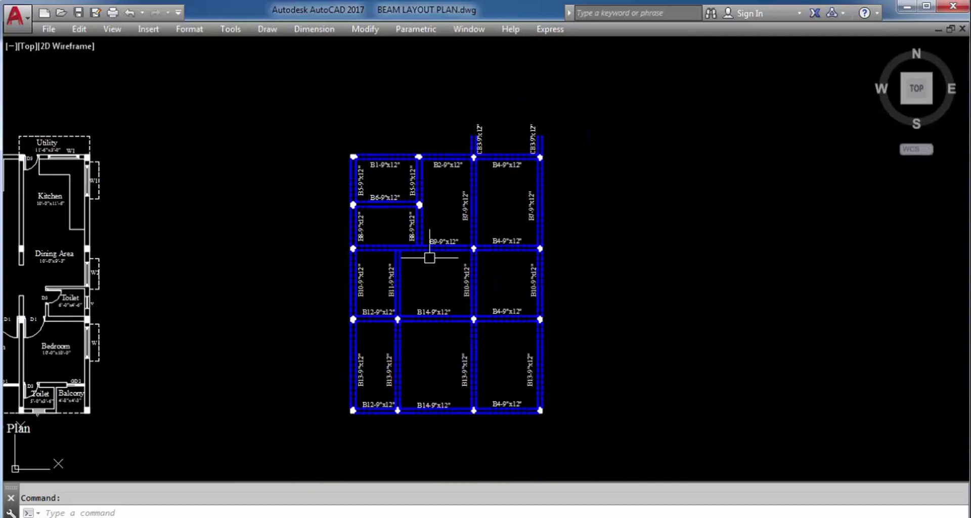
{"action": "scroll", "coordinate": [434, 372], "scroll_direction": "up", "scroll_amount": 4}
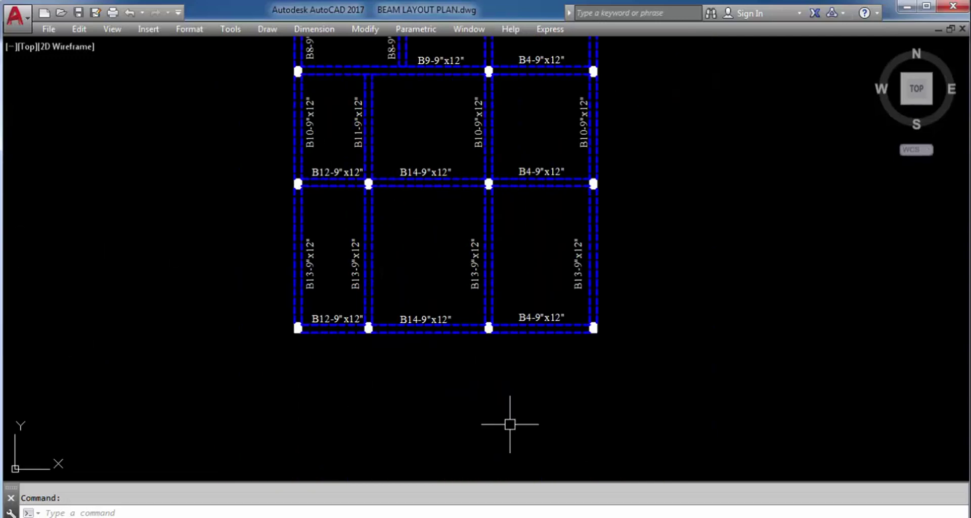
{"action": "scroll", "coordinate": [533, 385], "scroll_direction": "down", "scroll_amount": 4}
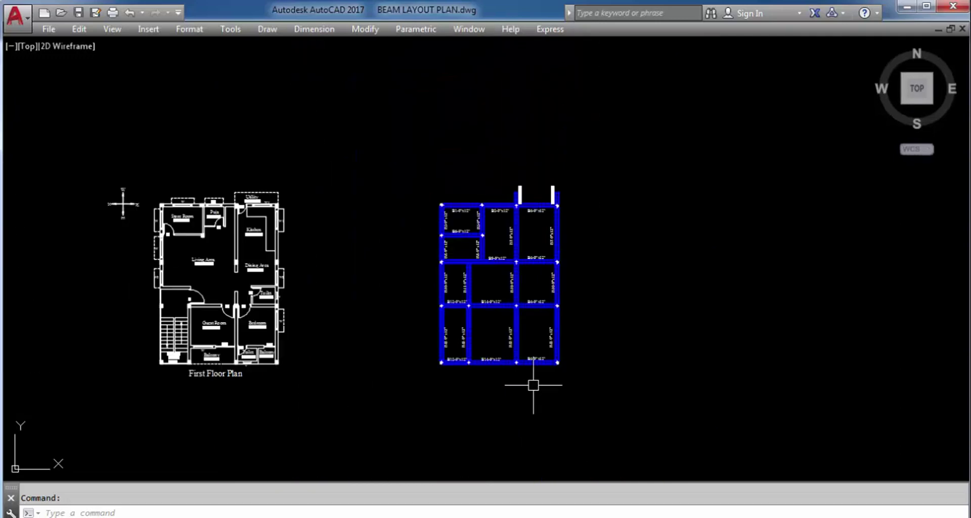
{"action": "scroll", "coordinate": [536, 385], "scroll_direction": "up", "scroll_amount": 2}
{"action": "scroll", "coordinate": [386, 85], "scroll_direction": "up", "scroll_amount": 4}
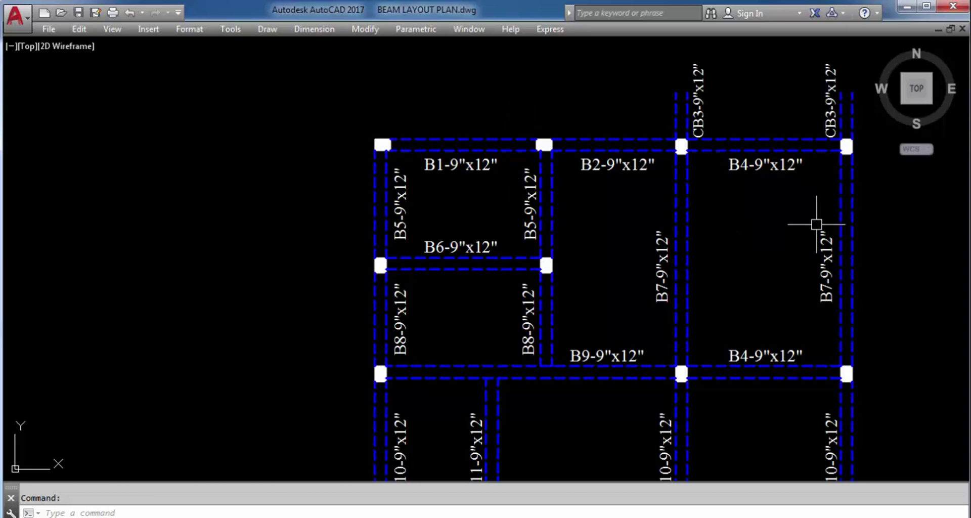
{"action": "scroll", "coordinate": [522, 86], "scroll_direction": "down", "scroll_amount": 2}
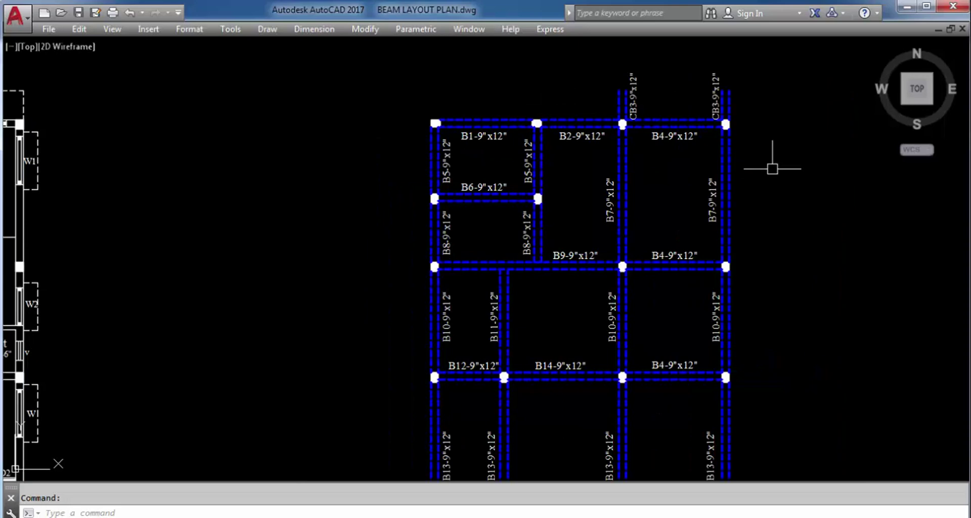
Copy the First Floor Plan title and paste it beneath the beam layout.
{"action": "scroll", "coordinate": [614, 81], "scroll_direction": "down", "scroll_amount": 2}
{"action": "middle_click_drag", "start_coordinate": [733, 157], "coordinate": [693, 179]}
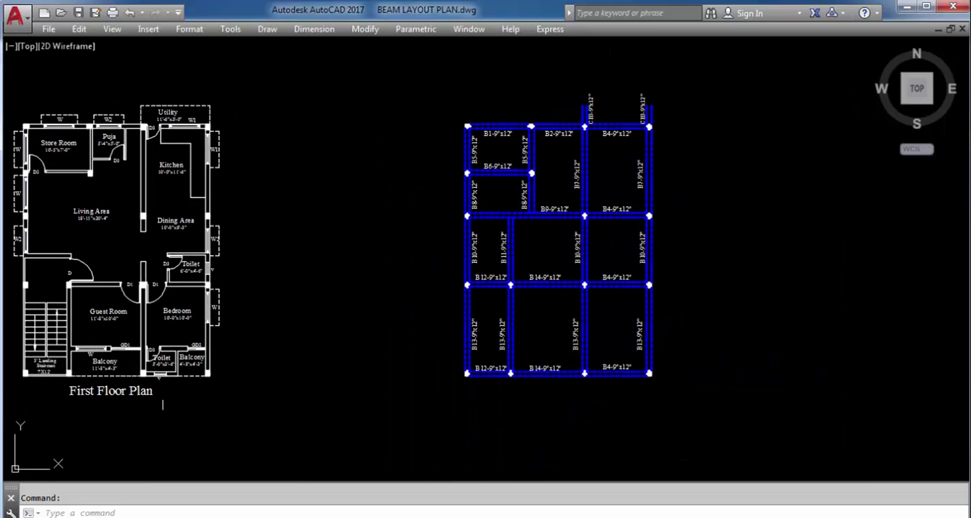
{"action": "left_click", "coordinate": [71, 393]}
{"action": "key", "text": "ctrl+c"}
{"action": "key", "text": "ctrl+v"}
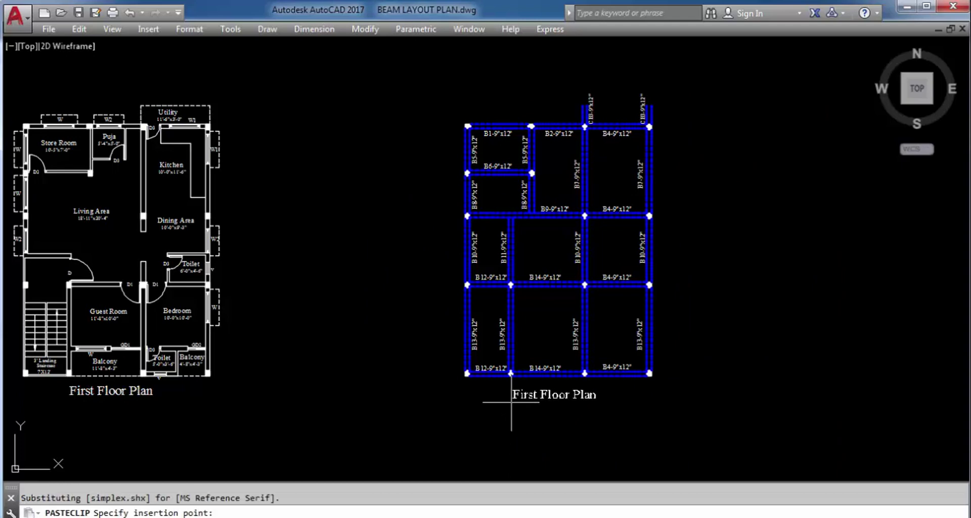
{"action": "left_click", "coordinate": [511, 403]}
Change the pasted title's text to BEAM LAYOUT PLAN.
{"action": "double_click", "coordinate": [514, 397]}
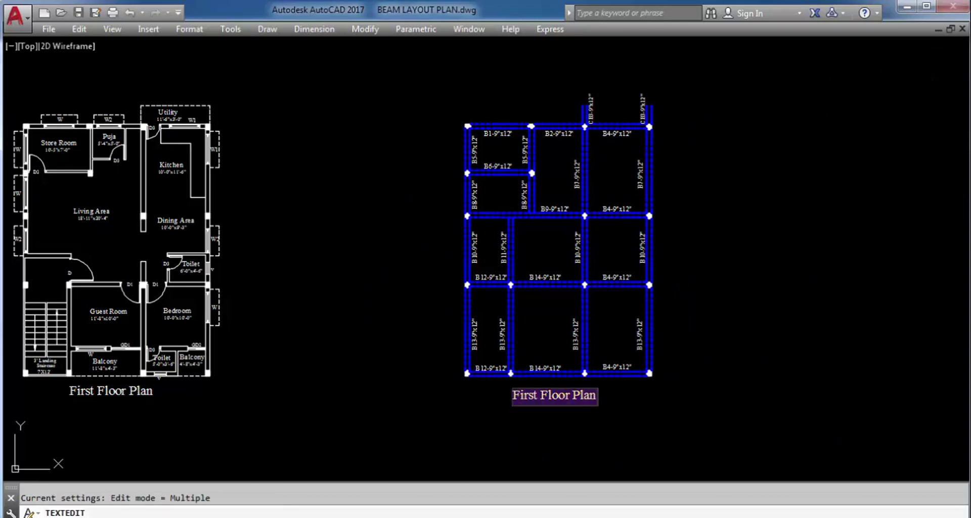
{"action": "type", "text": "BEAM LAYOUT PLAN"}
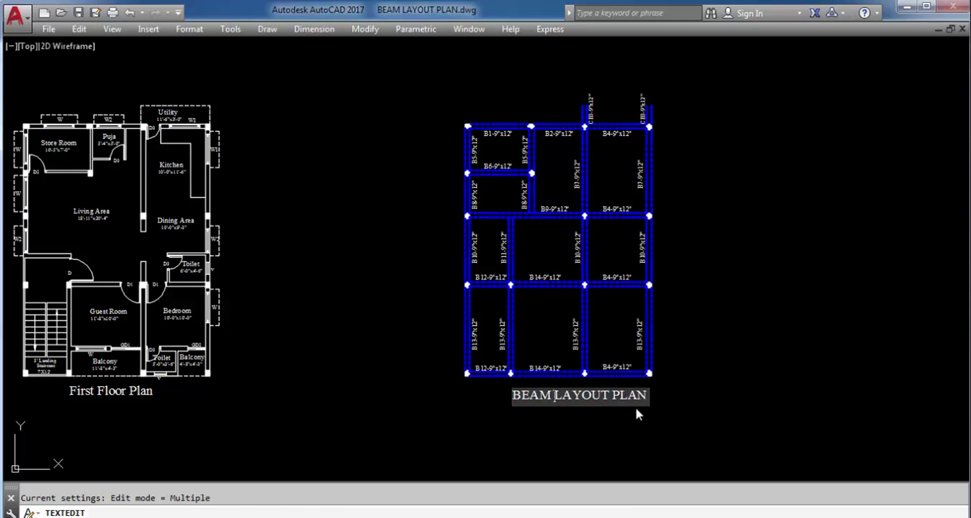
{"action": "left_click", "coordinate": [733, 398]}
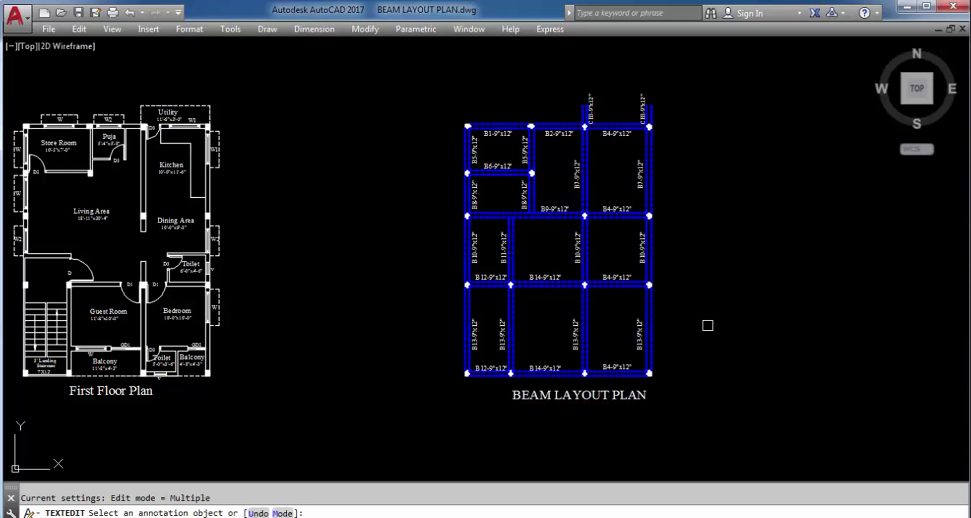
{"action": "key", "text": "Escape"}
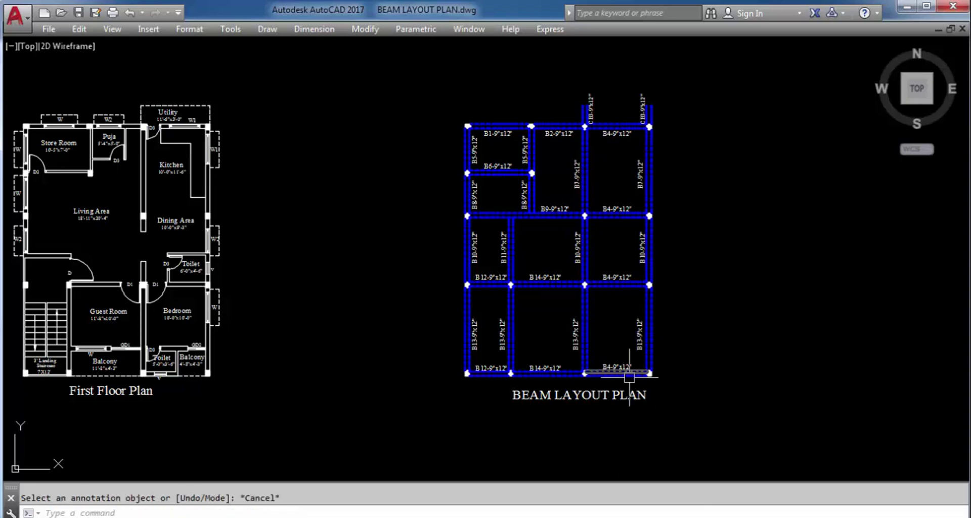
Set the text height of the BEAM LAYOUT PLAN title to 1'.
{"action": "left_click", "coordinate": [607, 393]}
{"action": "right_click", "coordinate": [613, 393]}
{"action": "left_click", "coordinate": [647, 366]}
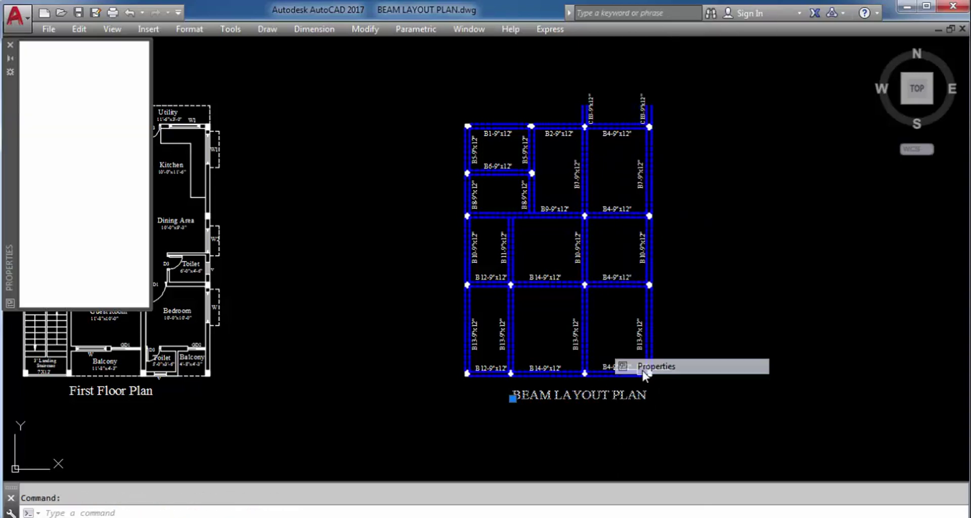
{"action": "scroll", "coordinate": [98, 304], "scroll_direction": "down", "scroll_amount": 1}
{"action": "left_click", "coordinate": [98, 302]}
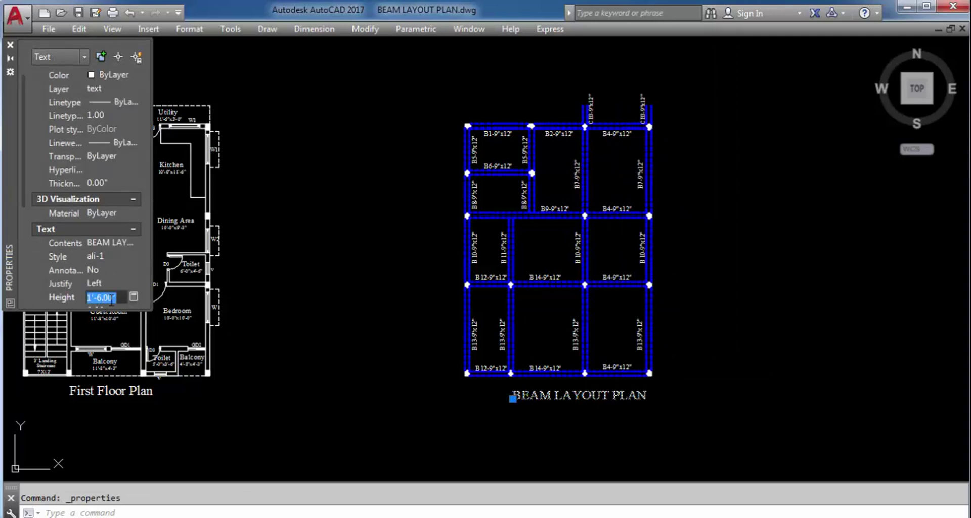
{"action": "type", "text": "1'"}
{"action": "key", "text": "Tab"}
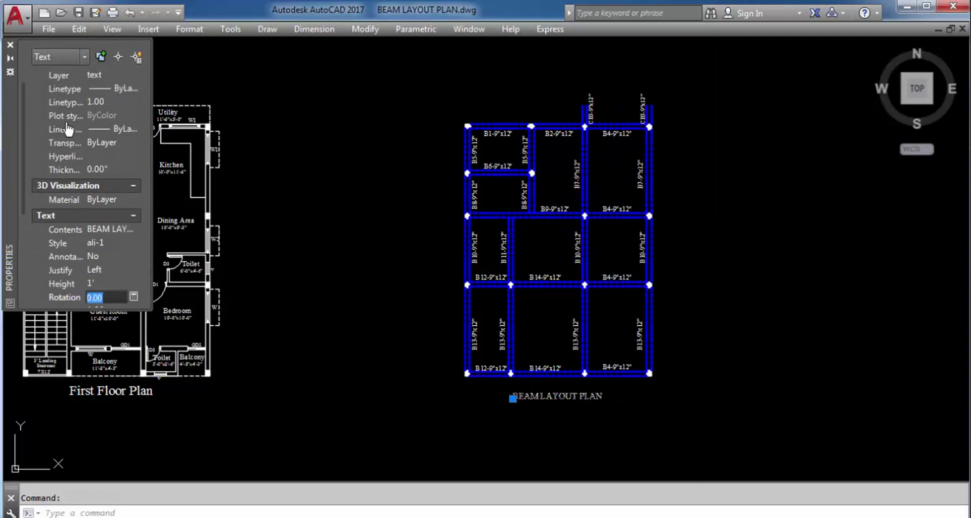
{"action": "left_click", "coordinate": [10, 44]}
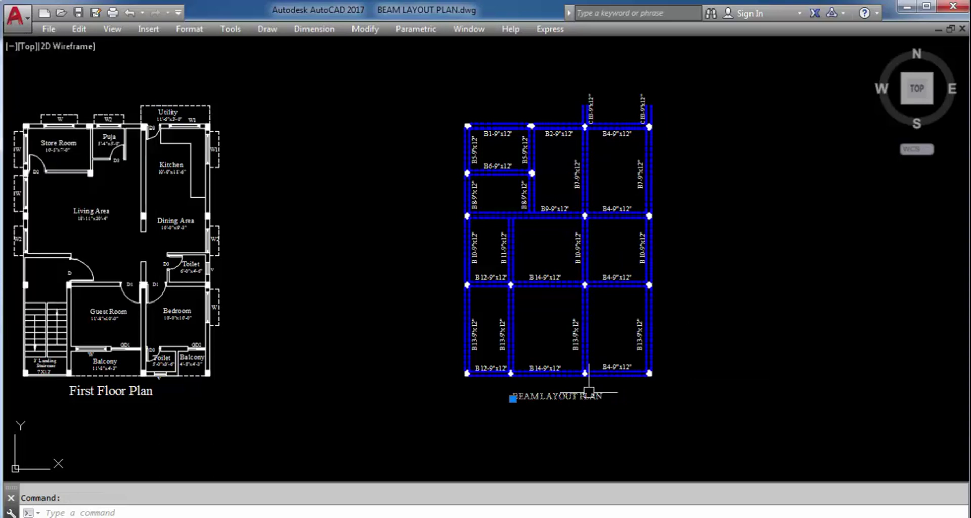
Move the BEAM LAYOUT PLAN title so it sits centred just beneath the beam layout, with Ortho off.
{"action": "type", "text": "M"}
{"action": "key", "text": "Return"}
{"action": "scroll", "coordinate": [589, 392], "scroll_direction": "up", "scroll_amount": 5}
{"action": "left_click", "coordinate": [568, 395]}
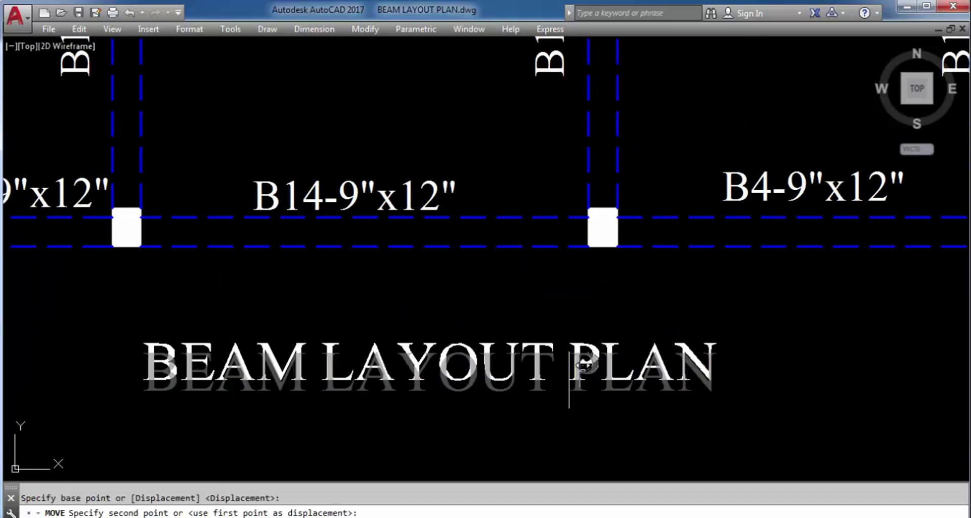
{"action": "key", "text": "F8"}
{"action": "scroll", "coordinate": [587, 324], "scroll_direction": "down", "scroll_amount": 5}
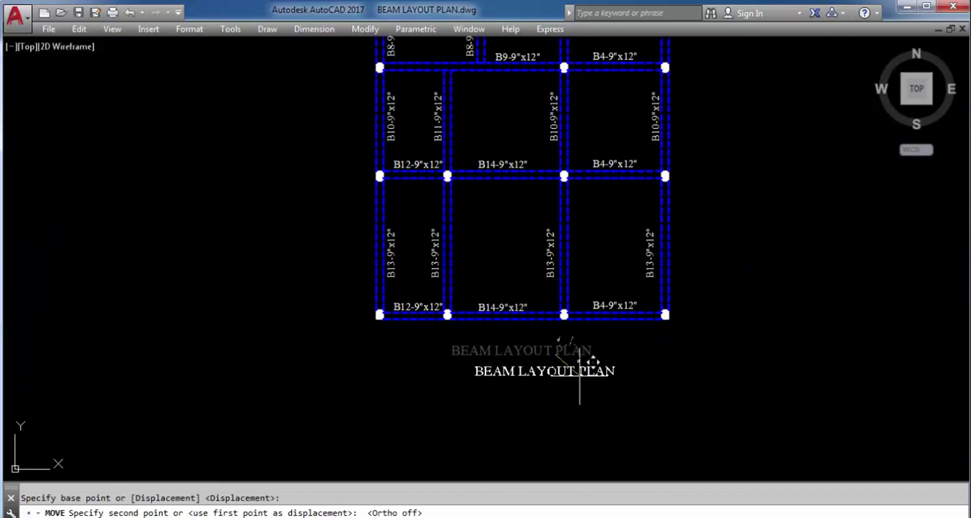
{"action": "left_click", "coordinate": [567, 350]}
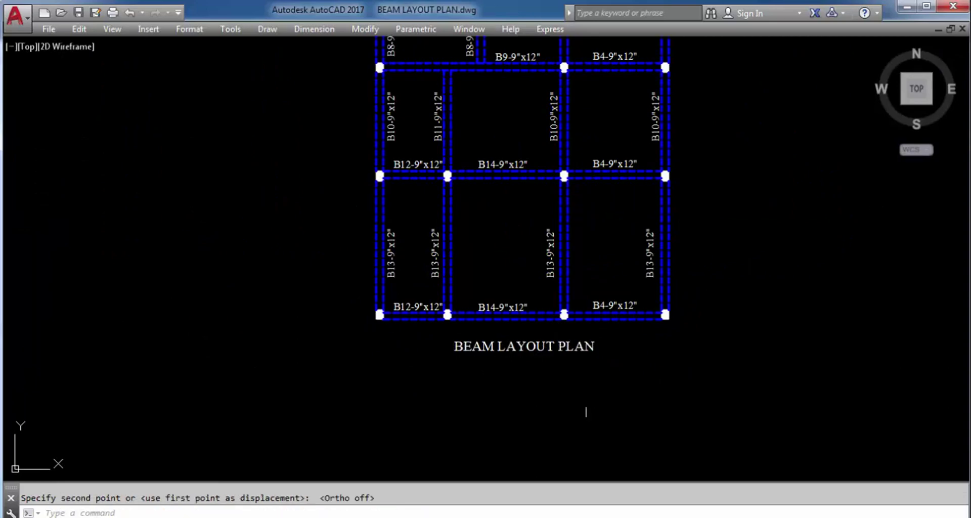
{"action": "scroll", "coordinate": [587, 410], "scroll_direction": "down", "scroll_amount": 5}
{"action": "scroll", "coordinate": [605, 344], "scroll_direction": "up", "scroll_amount": 2}
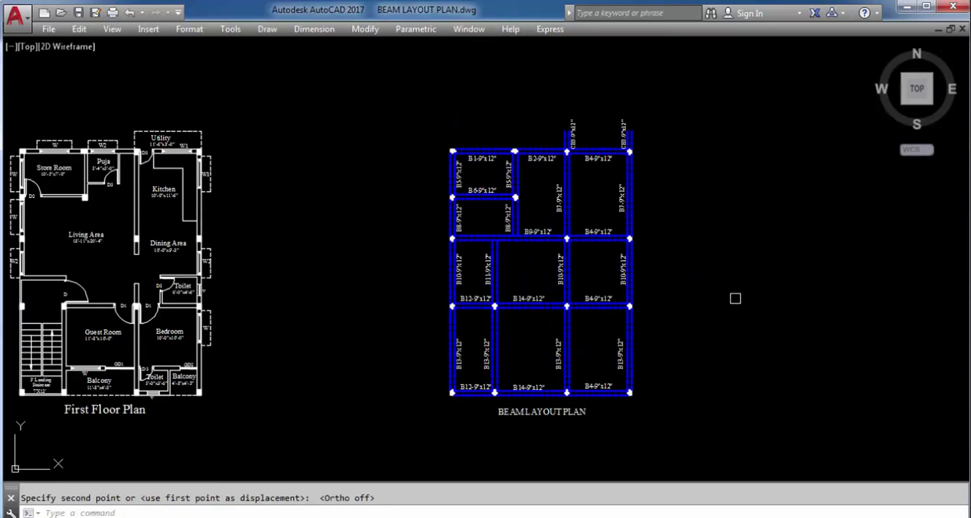
{"action": "scroll", "coordinate": [727, 322], "scroll_direction": "up", "scroll_amount": 2}
{"action": "scroll", "coordinate": [718, 317], "scroll_direction": "down", "scroll_amount": 2}
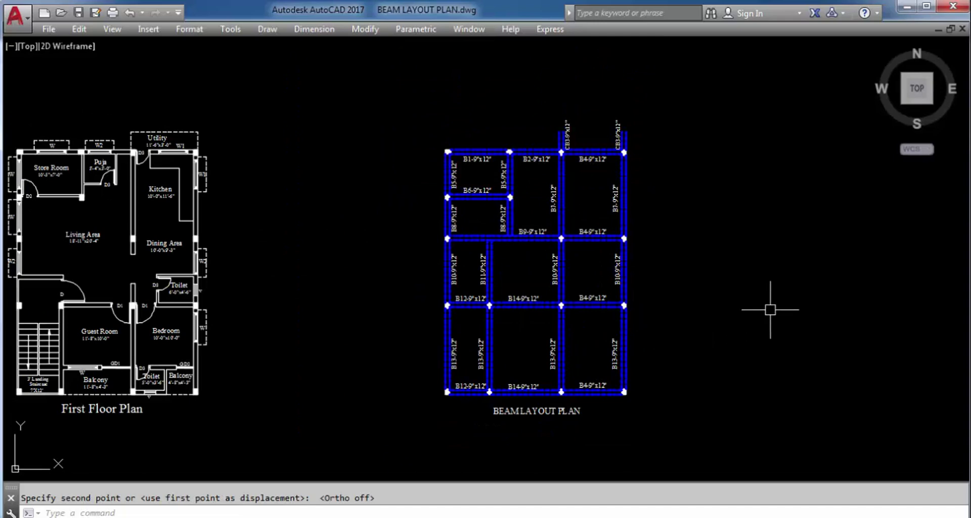
{"action": "middle_click_drag", "start_coordinate": [769, 316], "coordinate": [708, 320]}
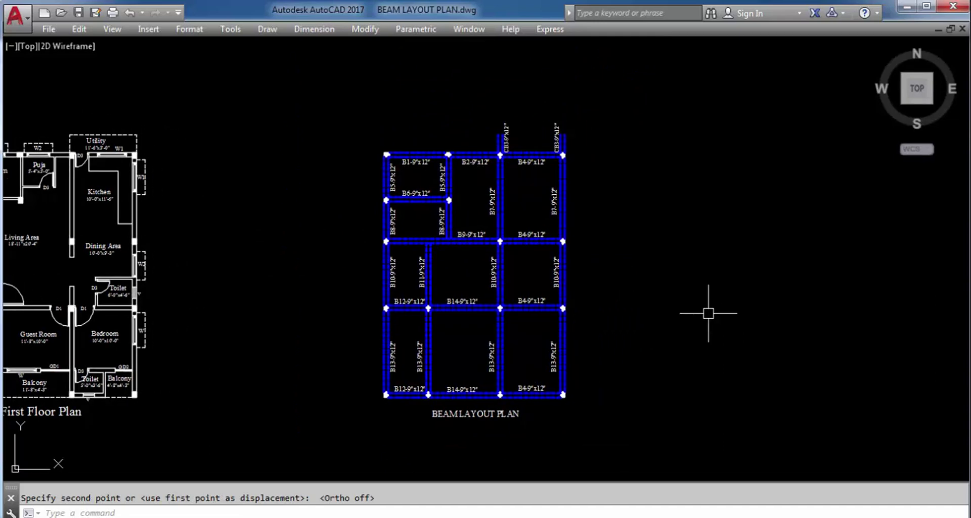
{"action": "scroll", "coordinate": [708, 313], "scroll_direction": "down", "scroll_amount": 3}
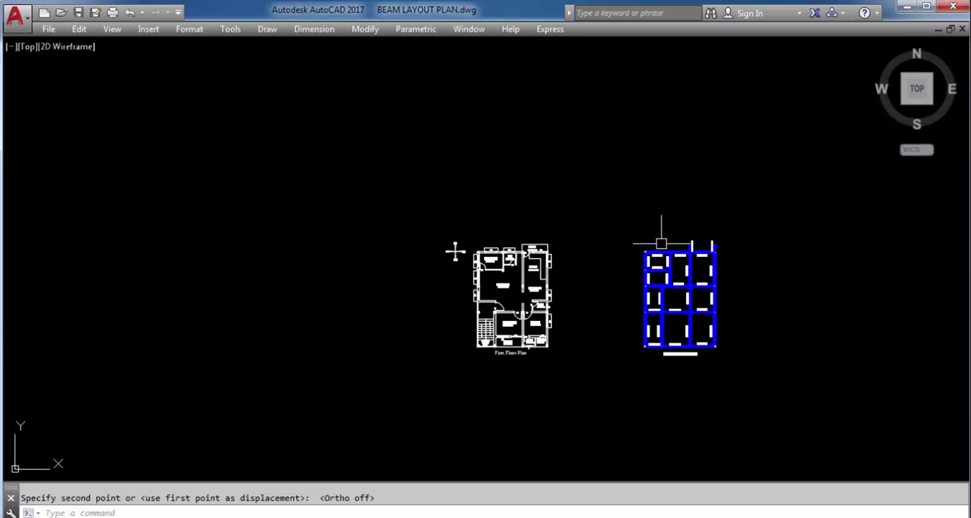
{"action": "left_click", "coordinate": [760, 383]}
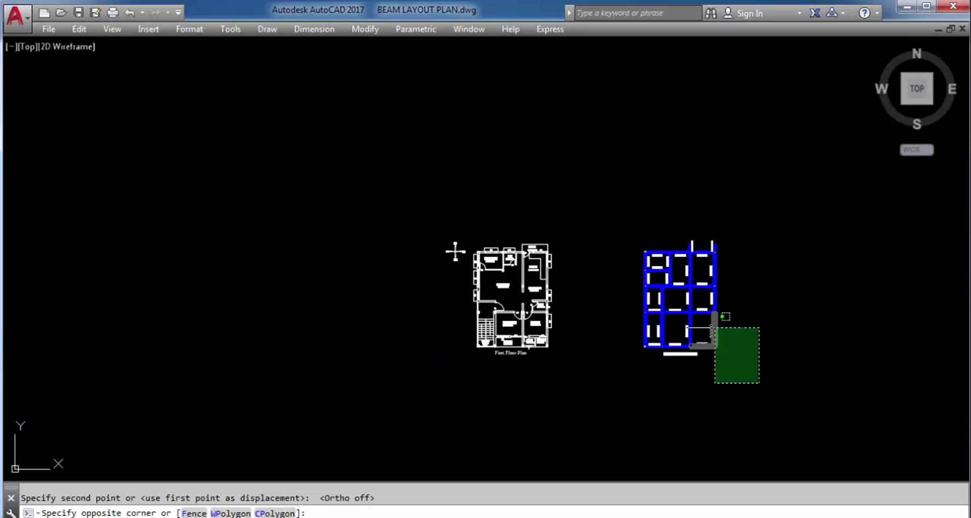
{"action": "left_click", "coordinate": [601, 206]}
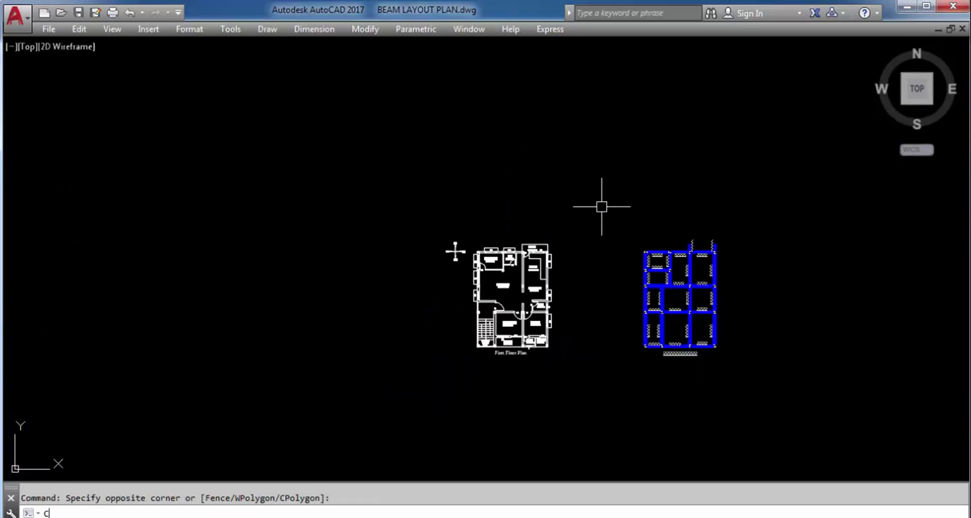
{"action": "key", "text": "Return"}
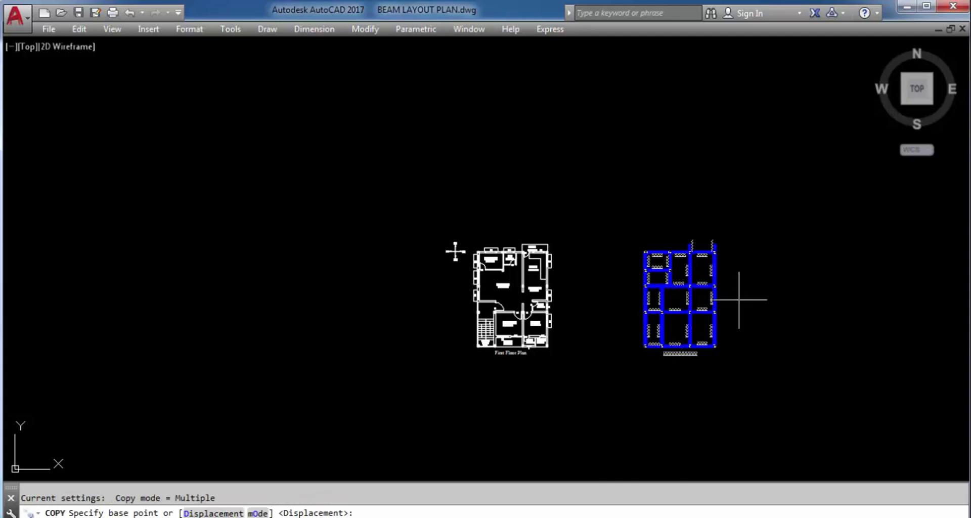
{"action": "key", "text": "Escape"}
Restore the full interface from the clean screen and turn off the text layer to hide all labels and titles.
{"action": "key", "text": "ctrl+0"}
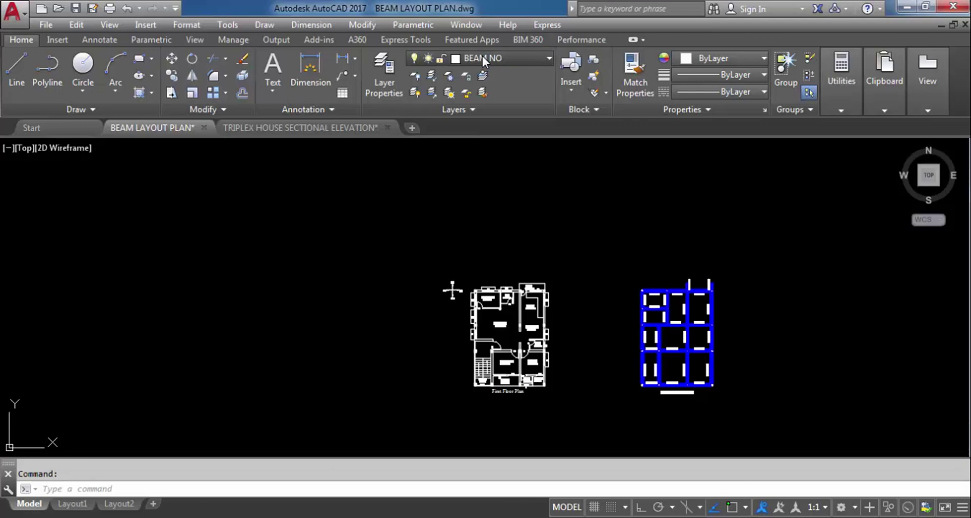
{"action": "left_click", "coordinate": [483, 57]}
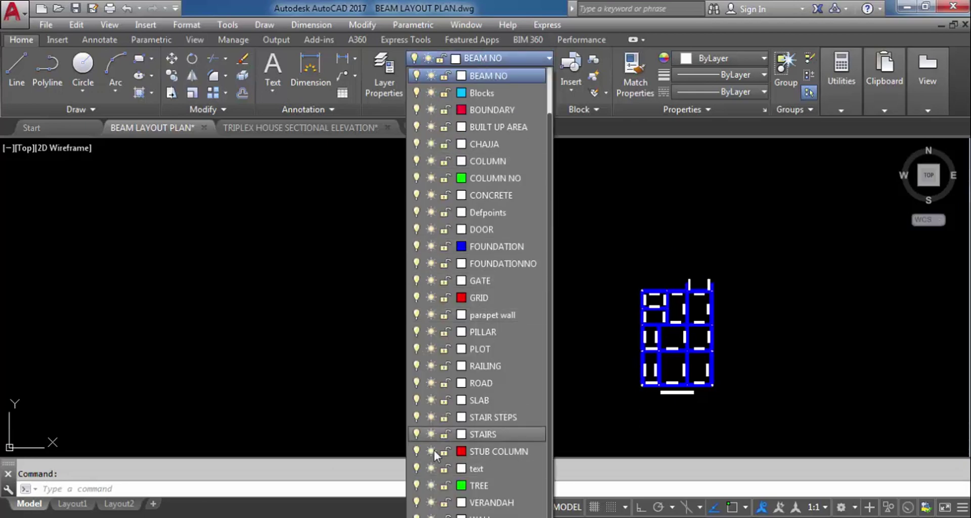
{"action": "left_click", "coordinate": [415, 468]}
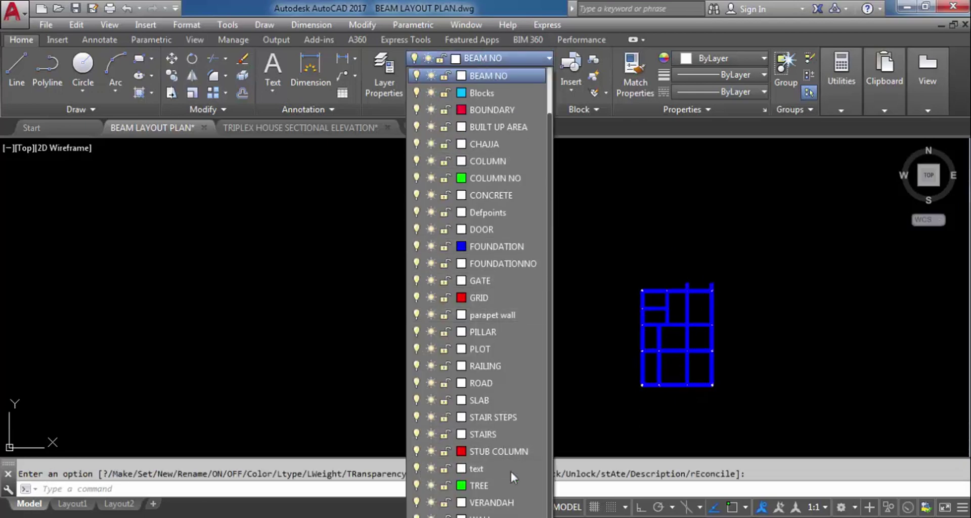
{"action": "left_click", "coordinate": [792, 354]}
{"action": "scroll", "coordinate": [694, 368], "scroll_direction": "up", "scroll_amount": 6}
{"action": "scroll", "coordinate": [577, 334], "scroll_direction": "down", "scroll_amount": 4}
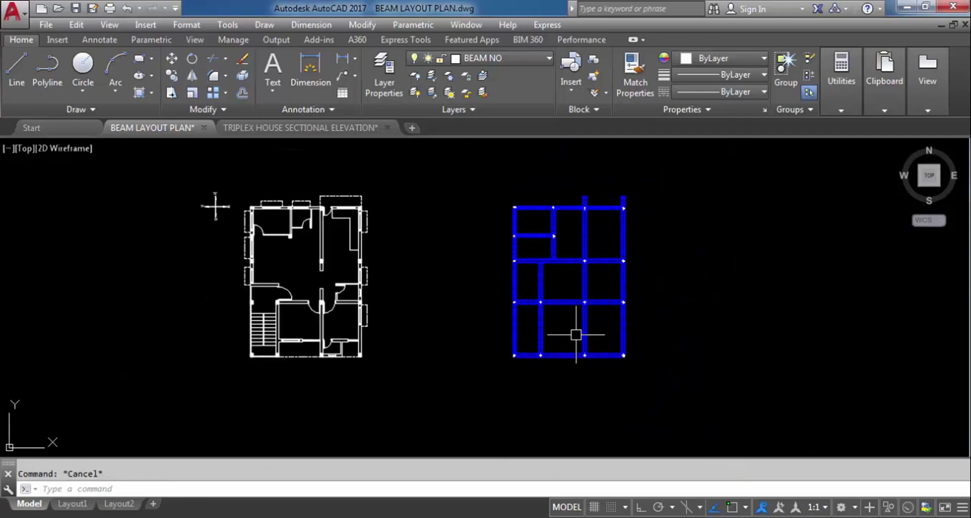
Copy the whole beam layout onto the First Floor Plan, aligning the outer corners of their upper-left columns, and check the overlay.
{"action": "left_click", "coordinate": [682, 388]}
{"action": "left_click", "coordinate": [477, 165]}
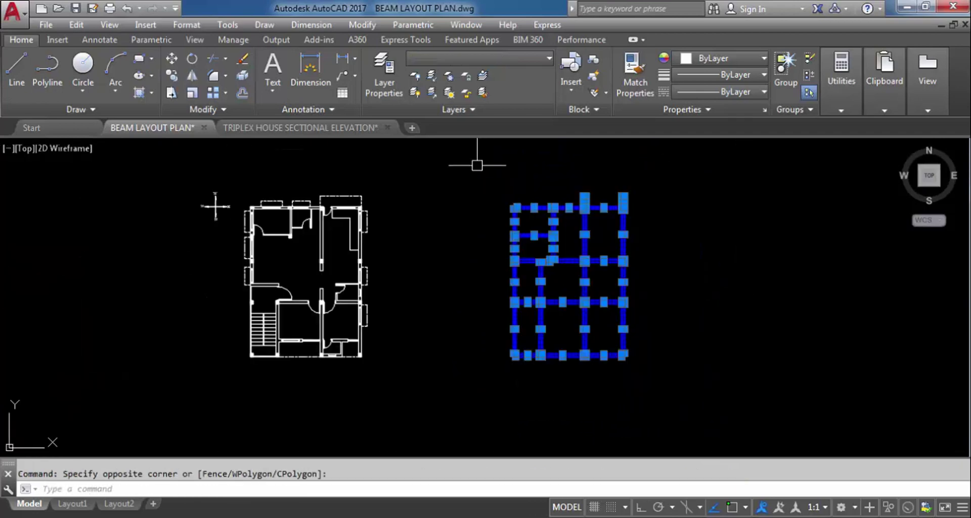
{"action": "type", "text": "co"}
{"action": "key", "text": "Return"}
{"action": "scroll", "coordinate": [517, 199], "scroll_direction": "up", "scroll_amount": 8}
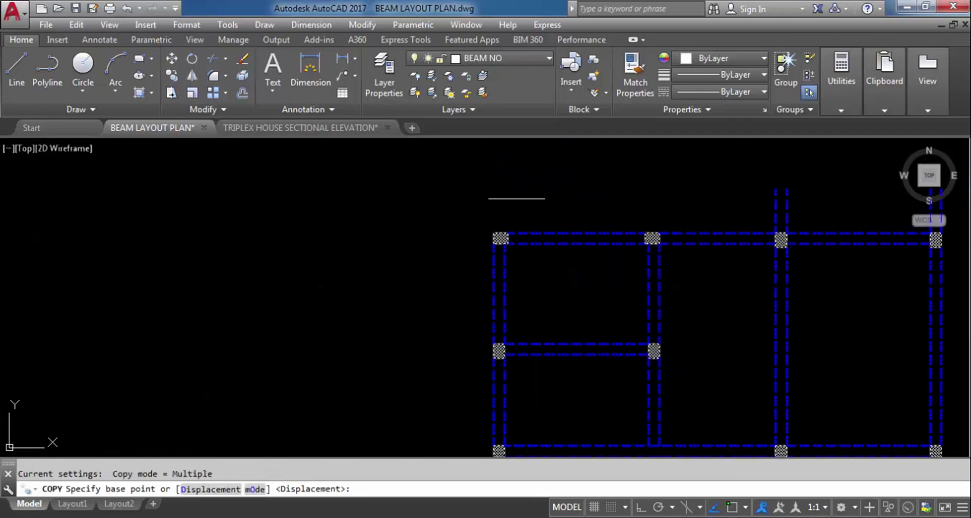
{"action": "scroll", "coordinate": [506, 225], "scroll_direction": "up", "scroll_amount": 4}
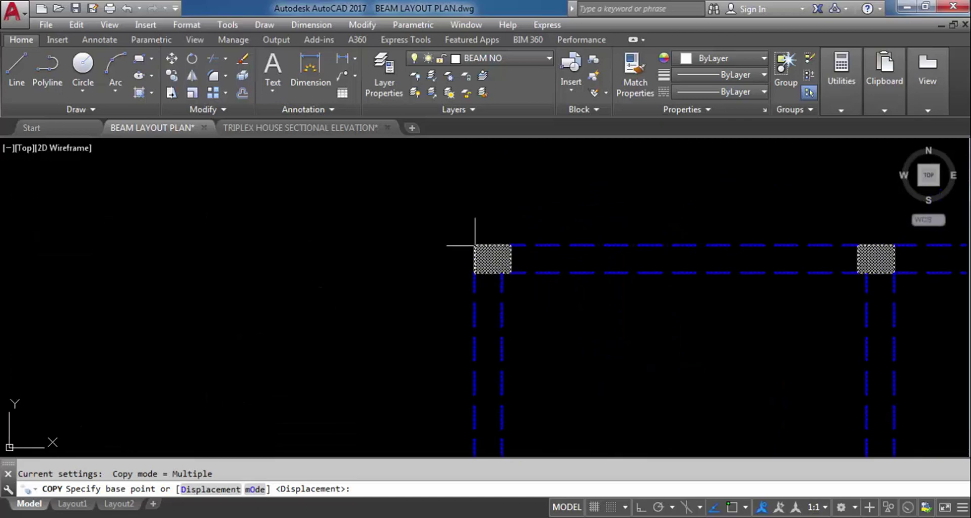
{"action": "left_click", "coordinate": [475, 245]}
{"action": "scroll", "coordinate": [689, 278], "scroll_direction": "down", "scroll_amount": 10}
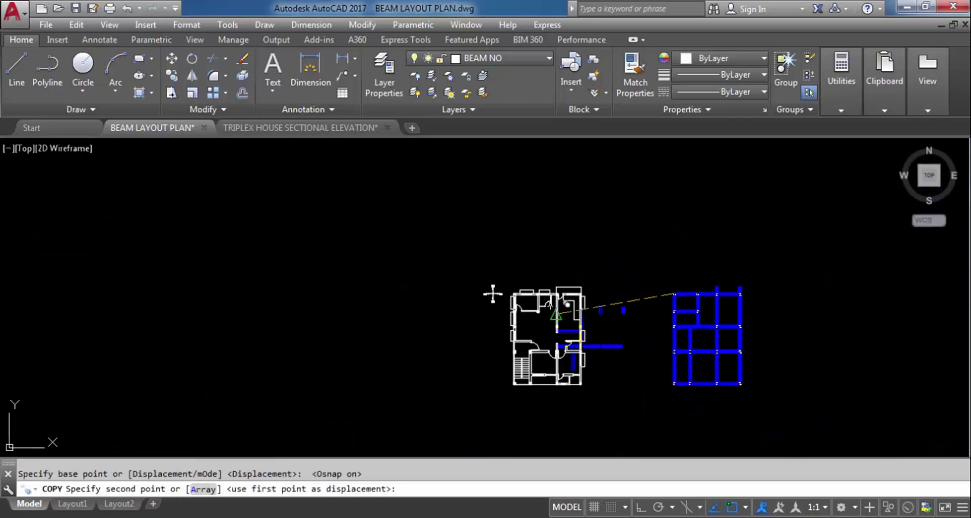
{"action": "scroll", "coordinate": [493, 293], "scroll_direction": "up", "scroll_amount": 12}
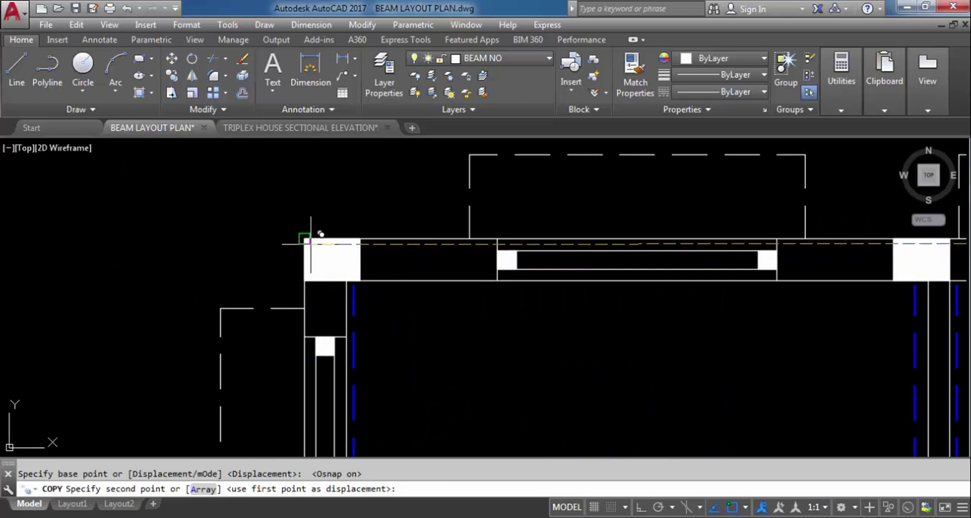
{"action": "left_click", "coordinate": [305, 240]}
{"action": "scroll", "coordinate": [160, 175], "scroll_direction": "down", "scroll_amount": 10}
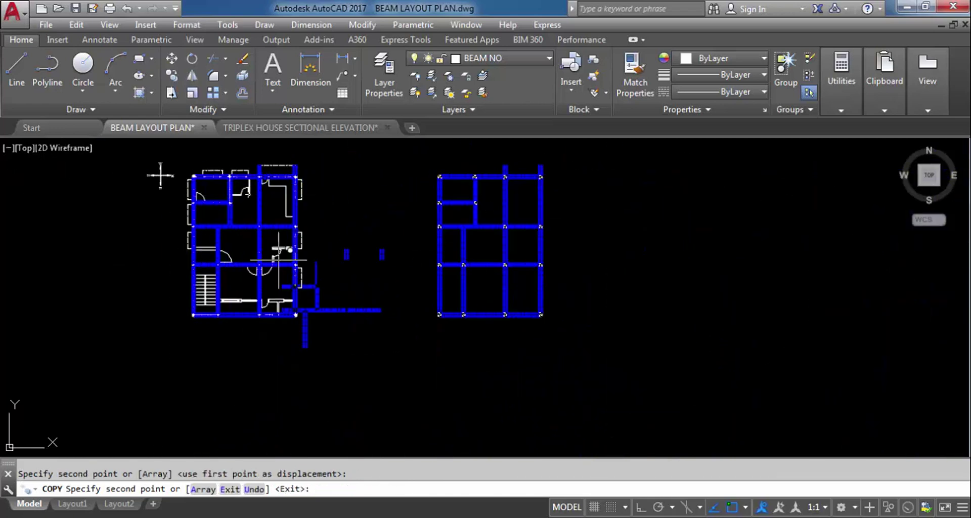
{"action": "key", "text": "Escape"}
{"action": "scroll", "coordinate": [238, 273], "scroll_direction": "up", "scroll_amount": 4}
{"action": "scroll", "coordinate": [374, 374], "scroll_direction": "down", "scroll_amount": 2}
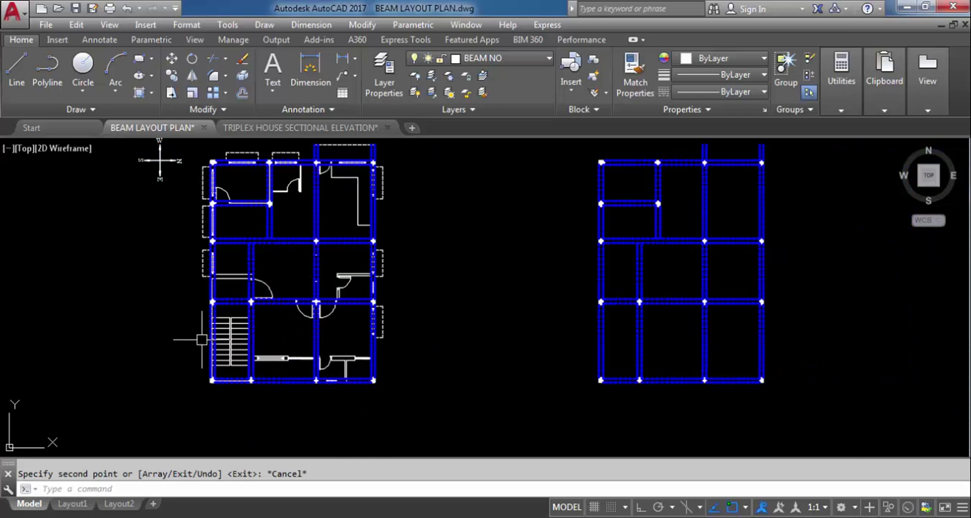
{"action": "scroll", "coordinate": [201, 340], "scroll_direction": "down", "scroll_amount": 2}
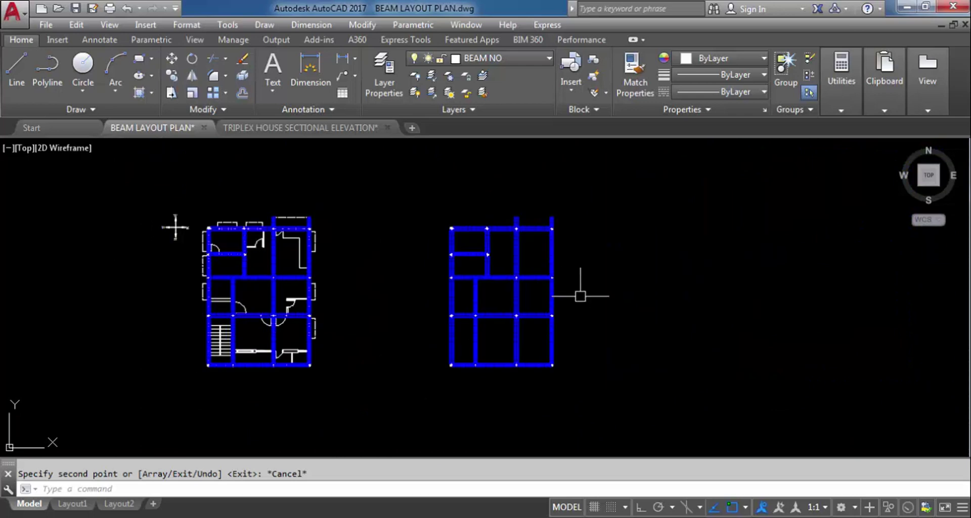
Undo the overlaid beam layout copy and the hiding of the text layer.
{"action": "key", "text": "ctrl+z"}
{"action": "key", "text": "ctrl+z"}
{"action": "key", "text": "ctrl+z"}
{"action": "key", "text": "ctrl+z"}
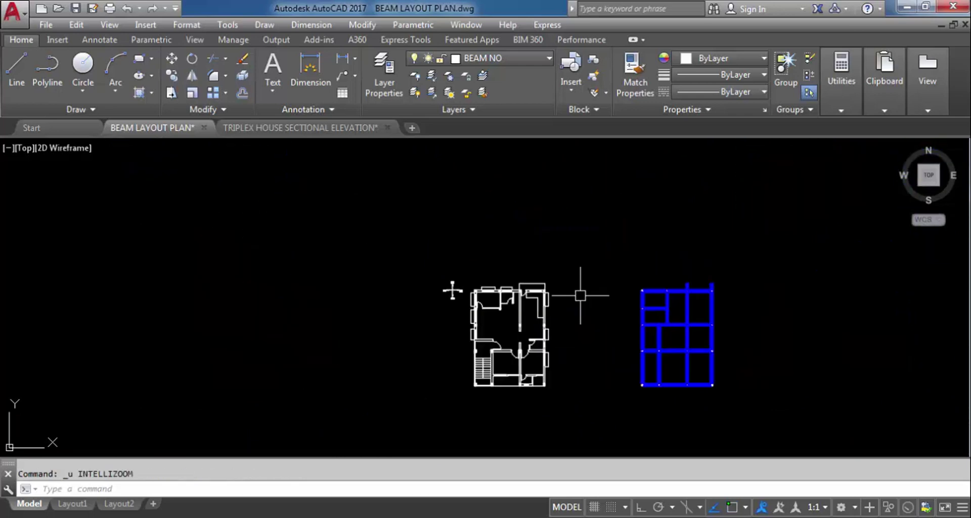
{"action": "scroll", "coordinate": [737, 308], "scroll_direction": "up", "scroll_amount": 5}
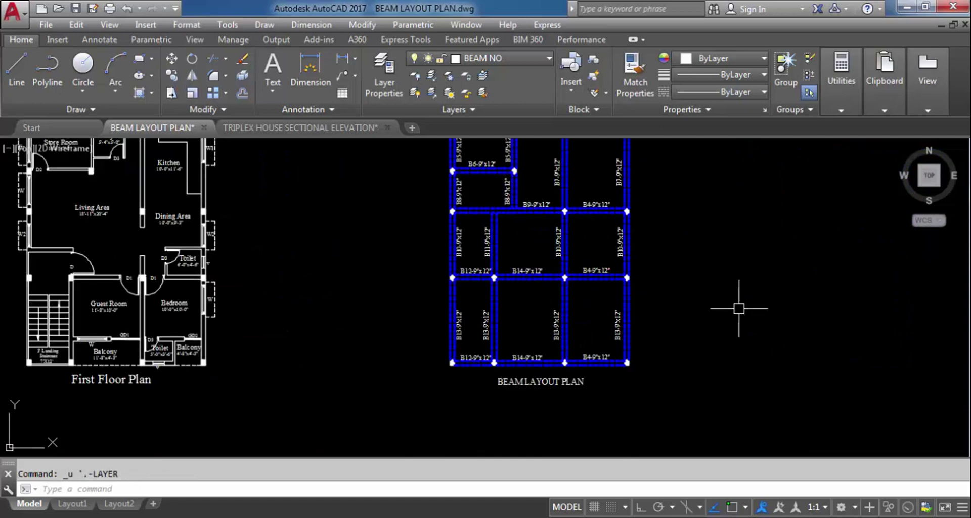